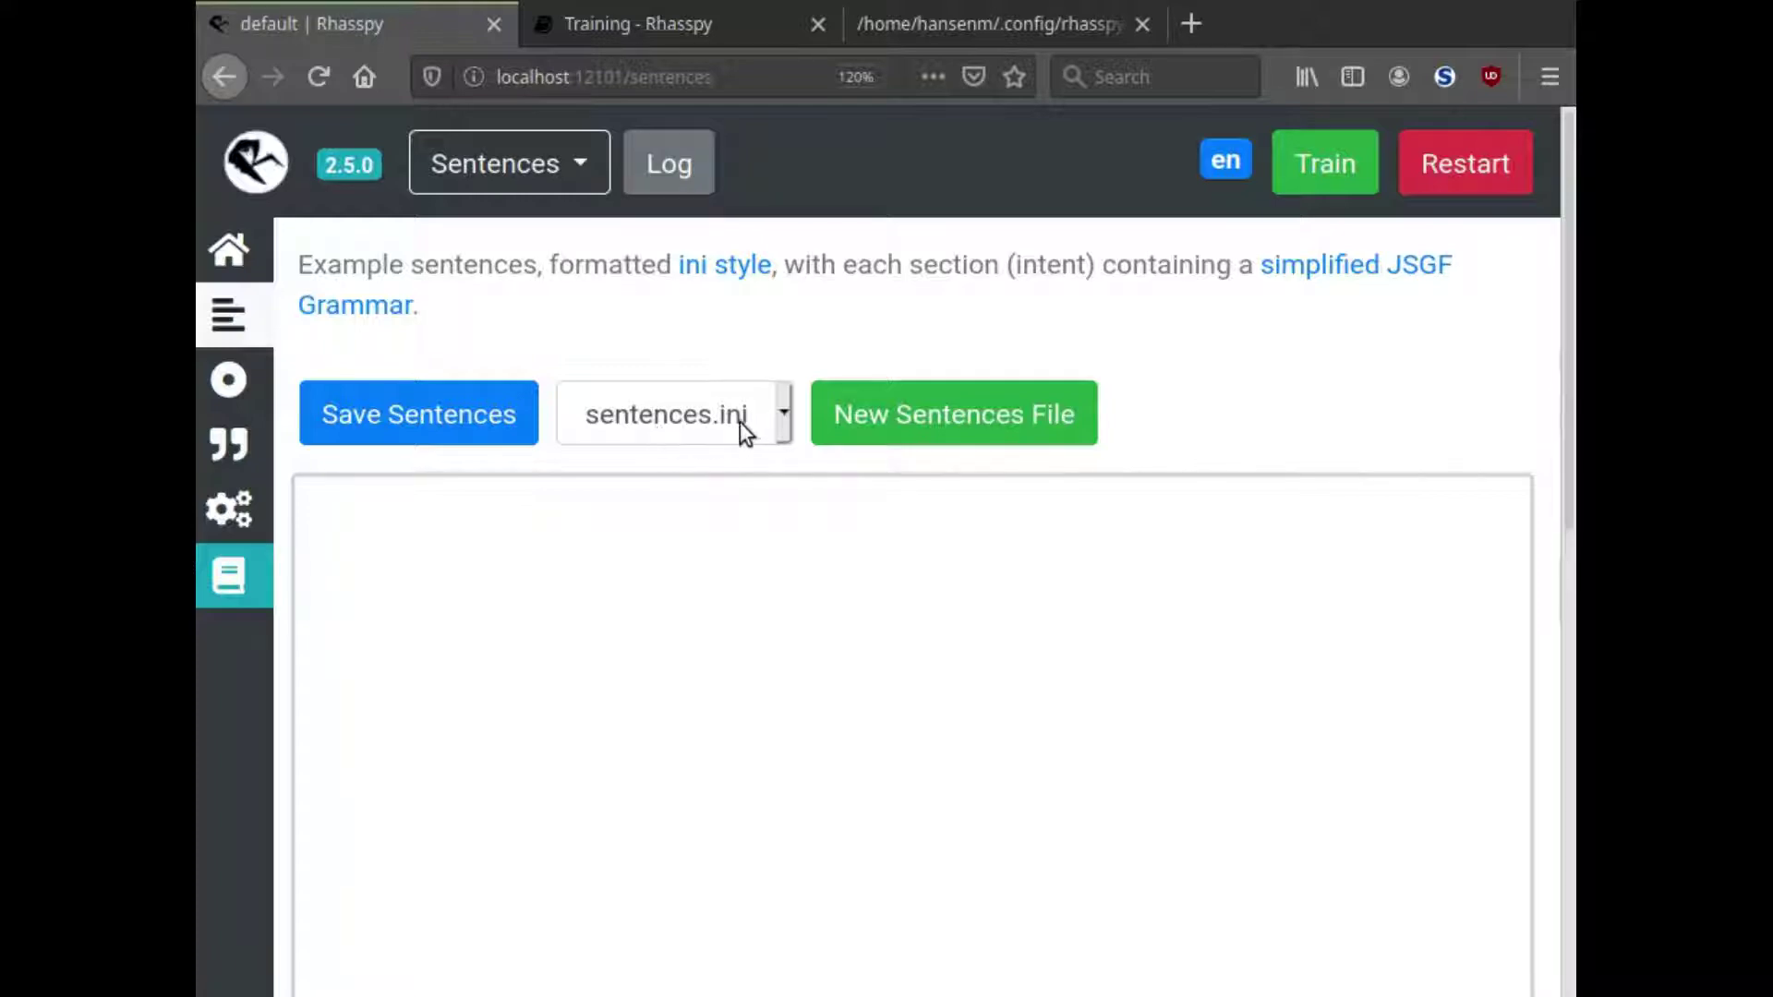
Look over the topic list of the Training documentation and return to the sentences editor.
left_click(722, 19)
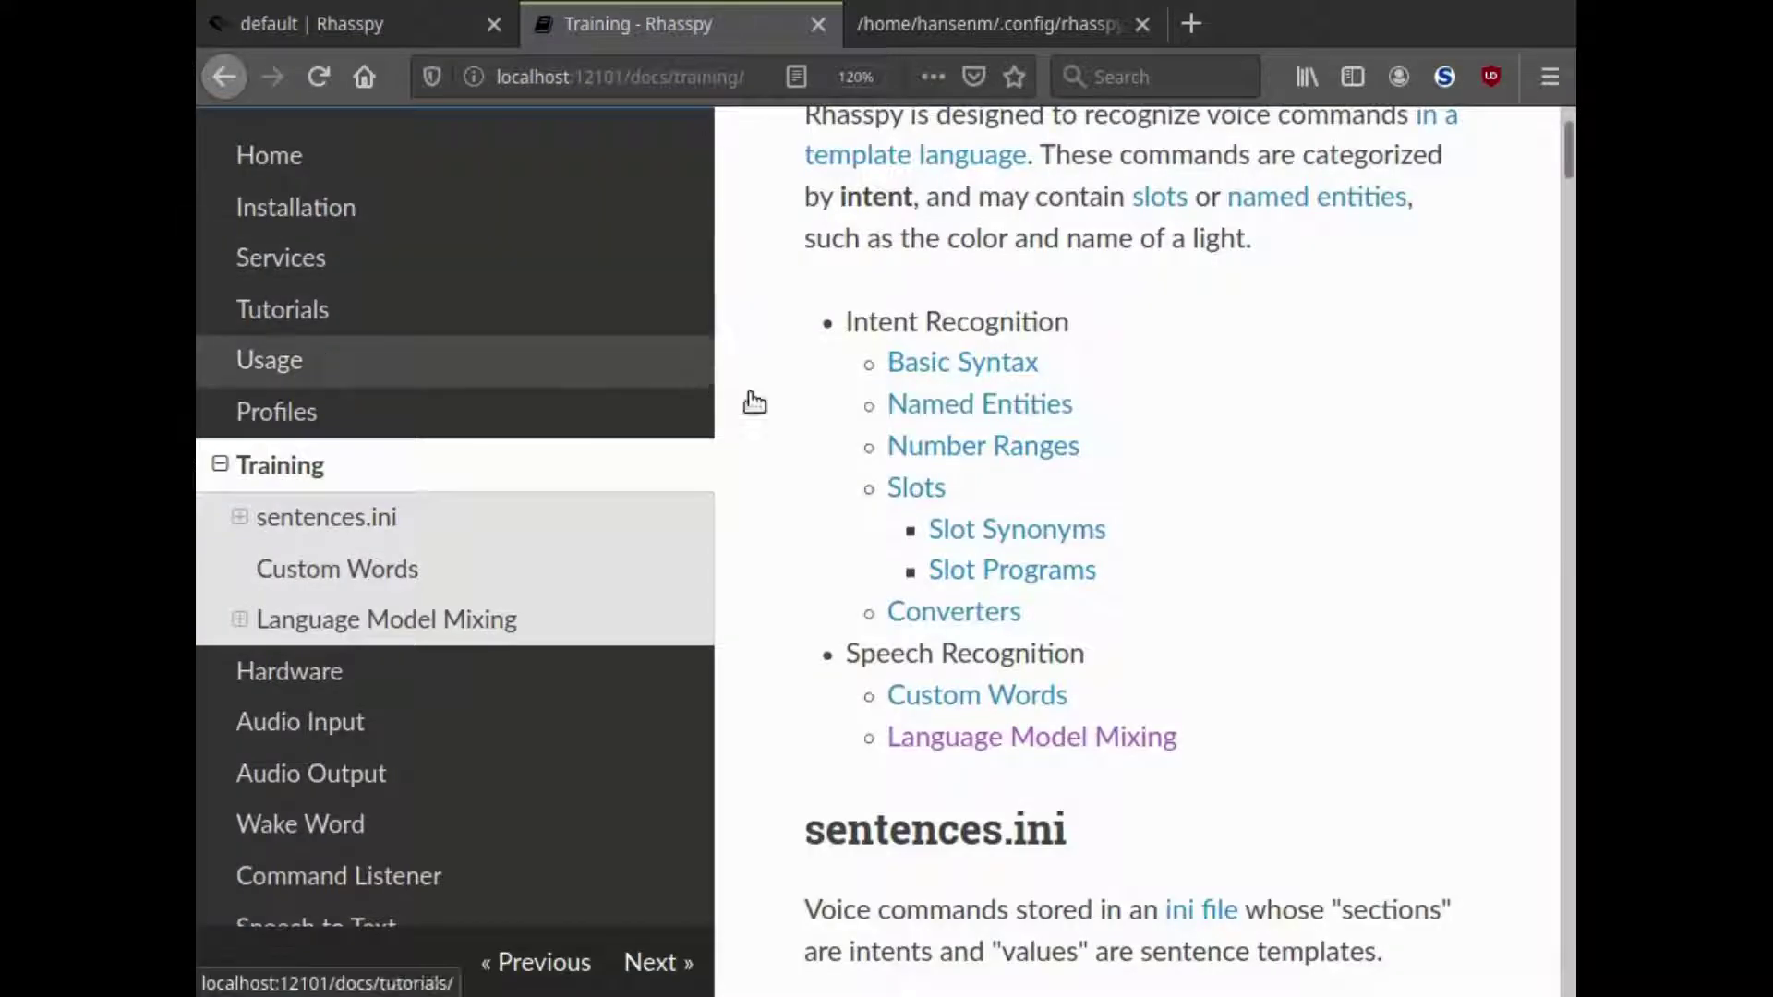
scroll(890, 459, "up", 5)
scroll(887, 551, "down", 1)
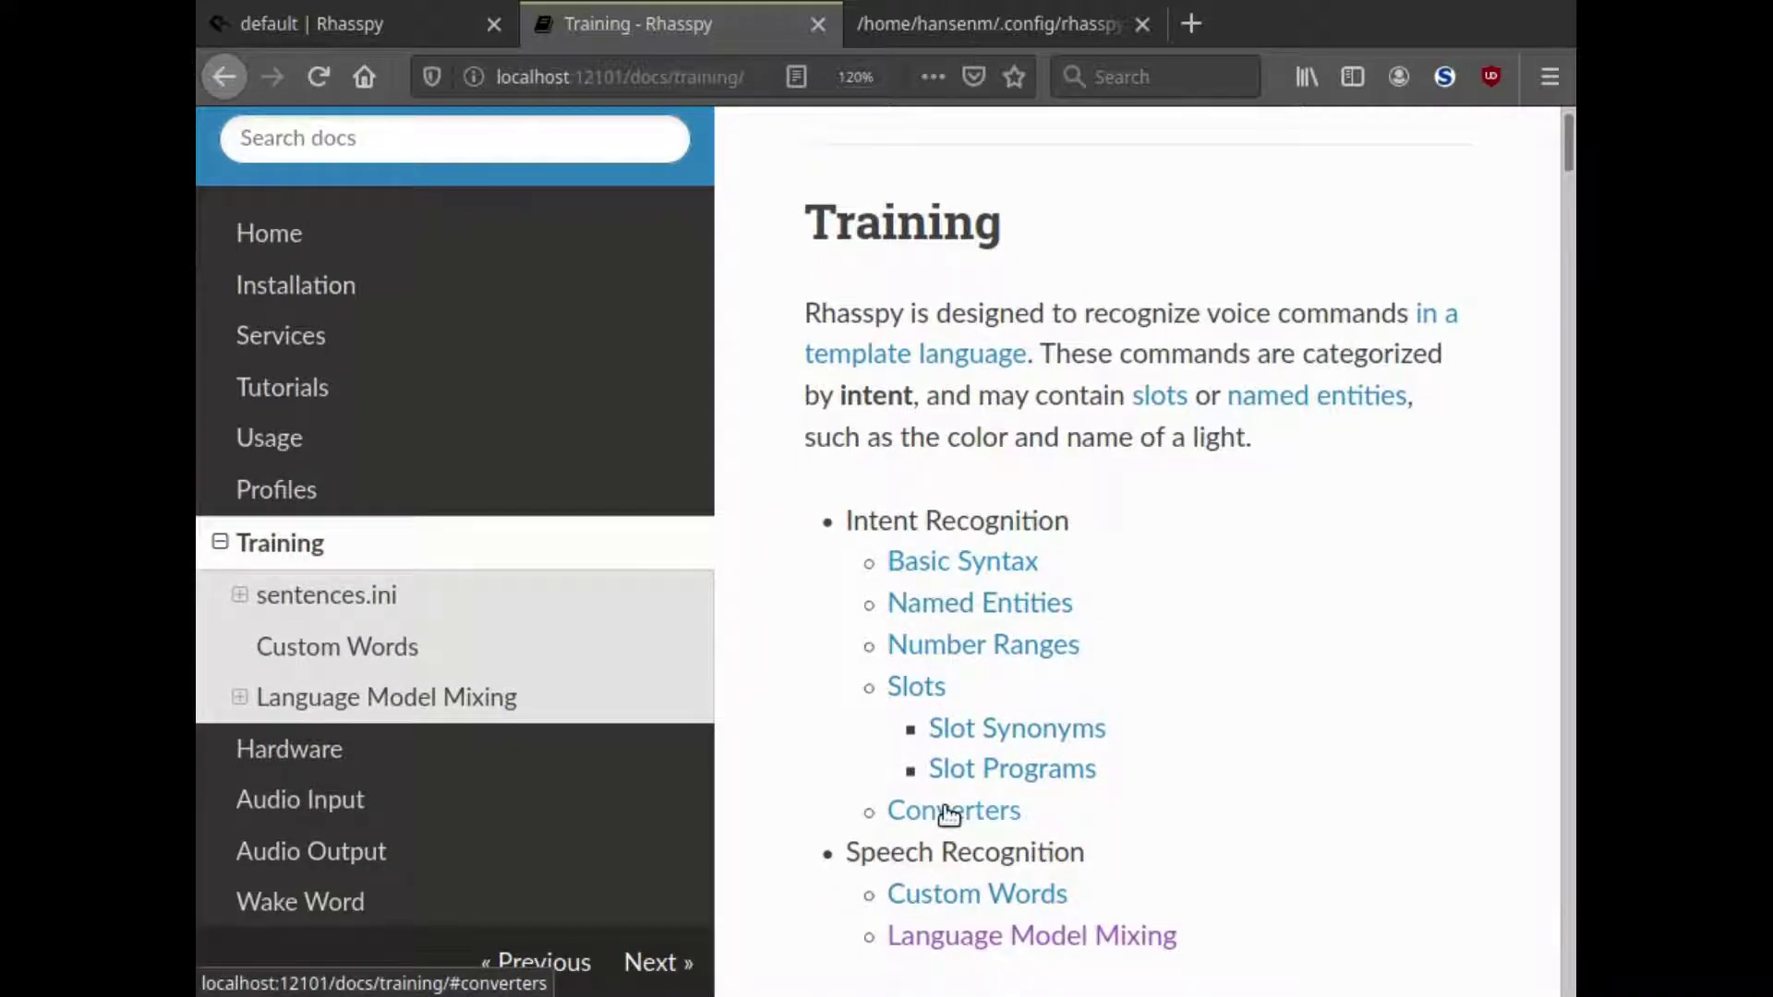
left_click(357, 25)
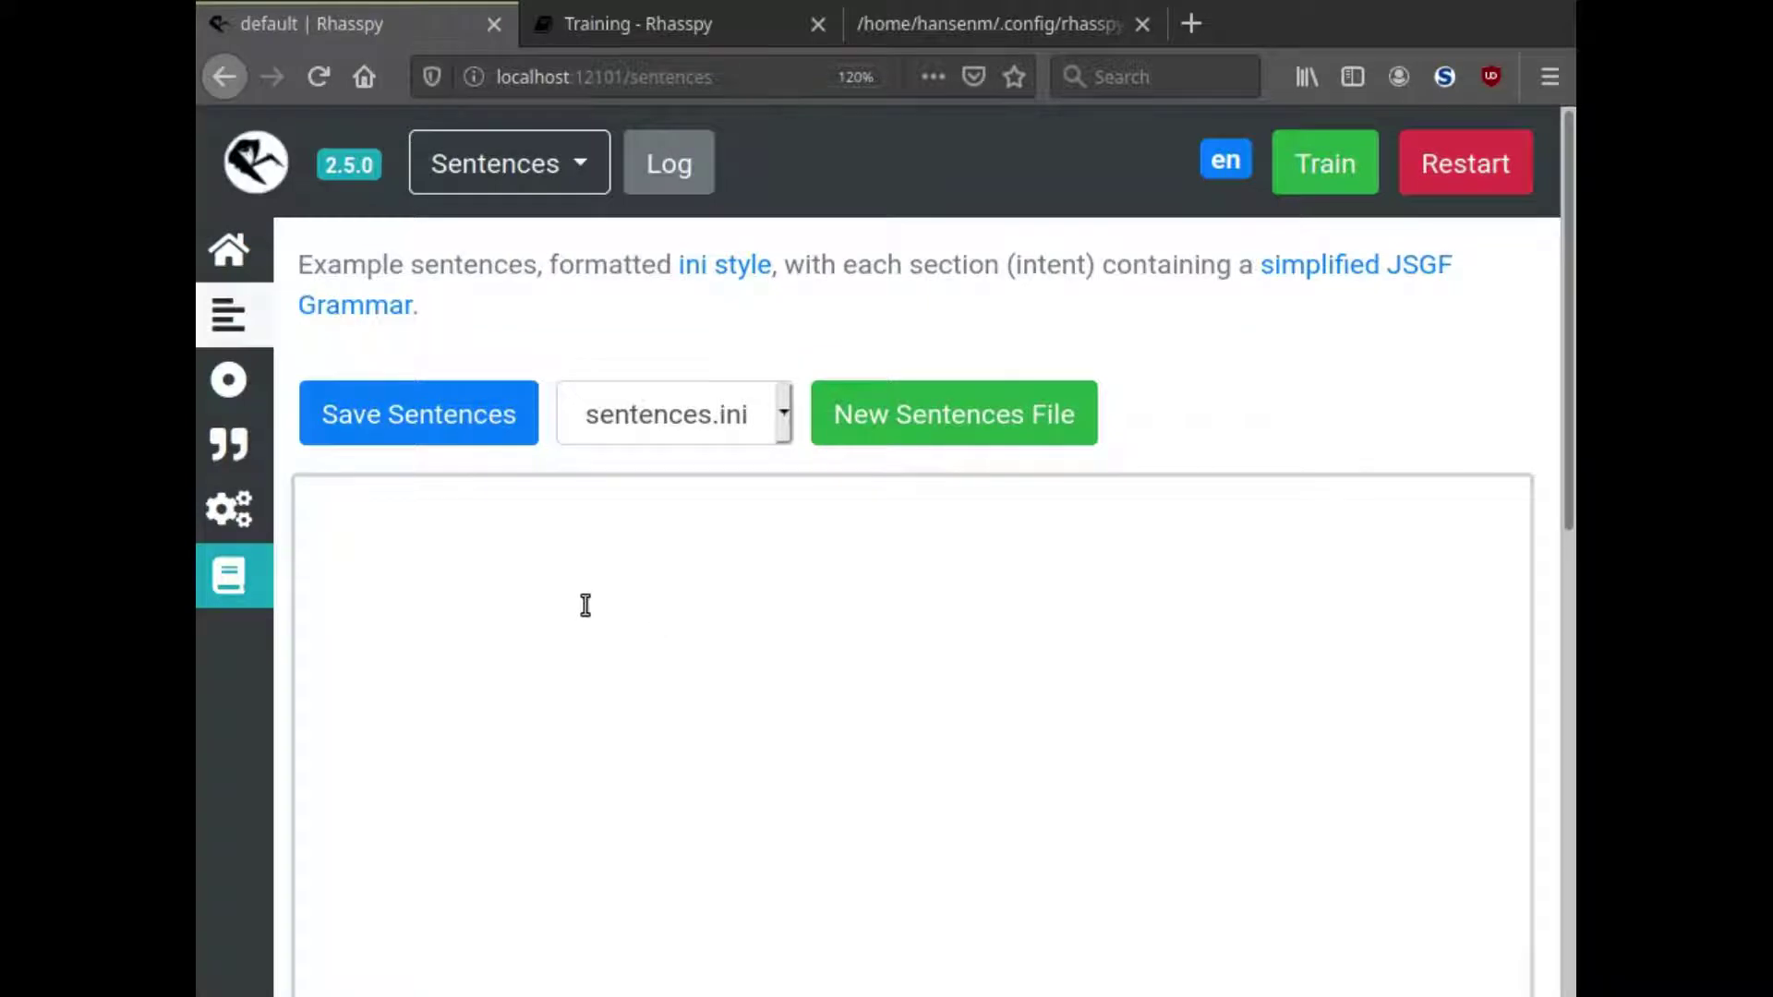
Add a [GetTime] intent to sentences.ini with the sentences "what time is it" and "tell me the time".
left_click(526, 587)
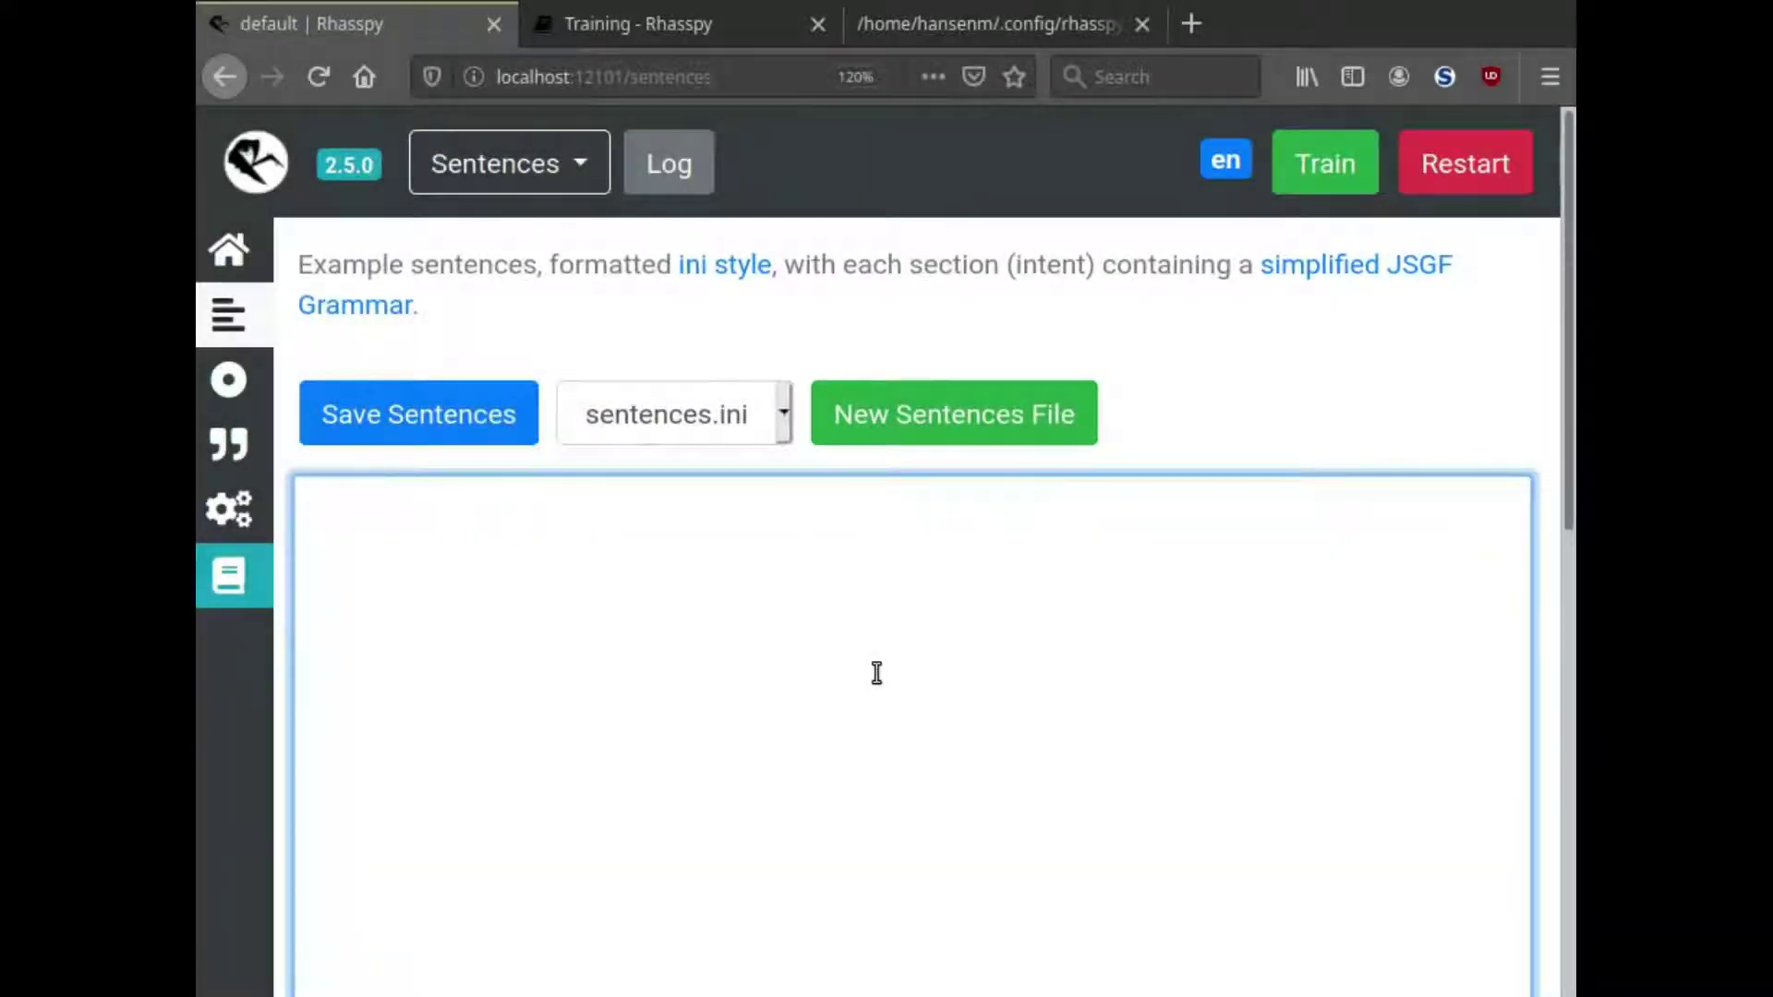
type("[Get")
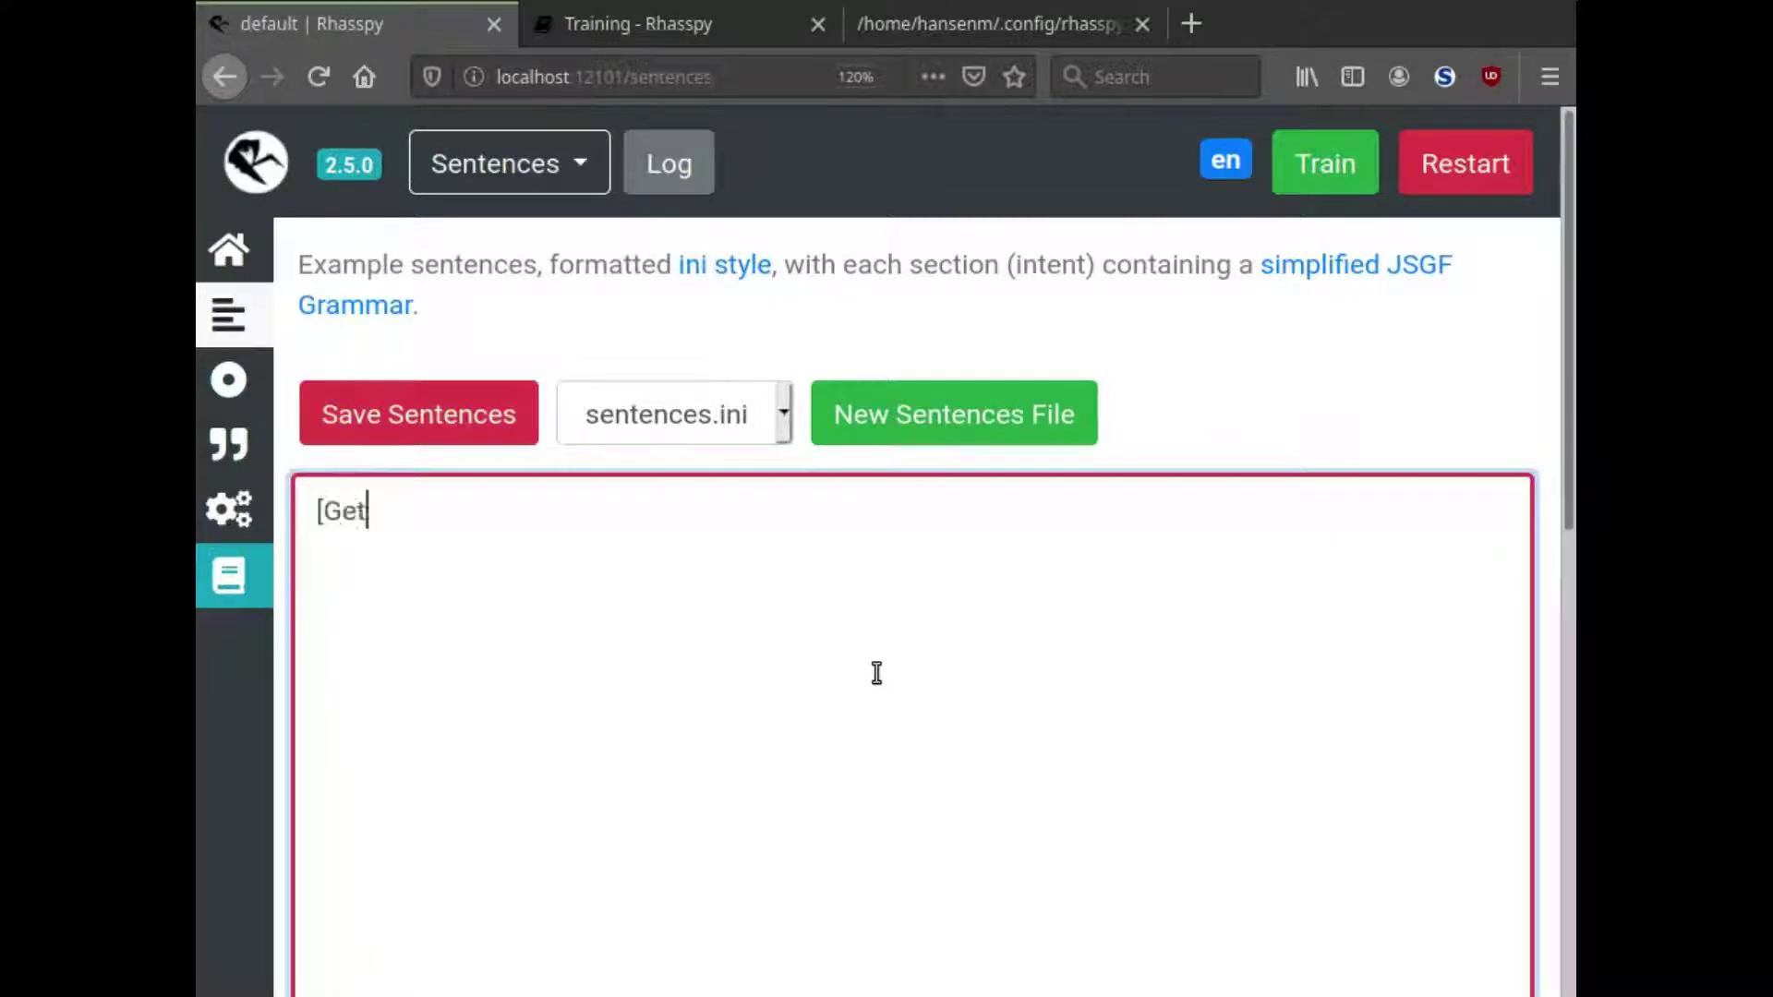
type("Time]")
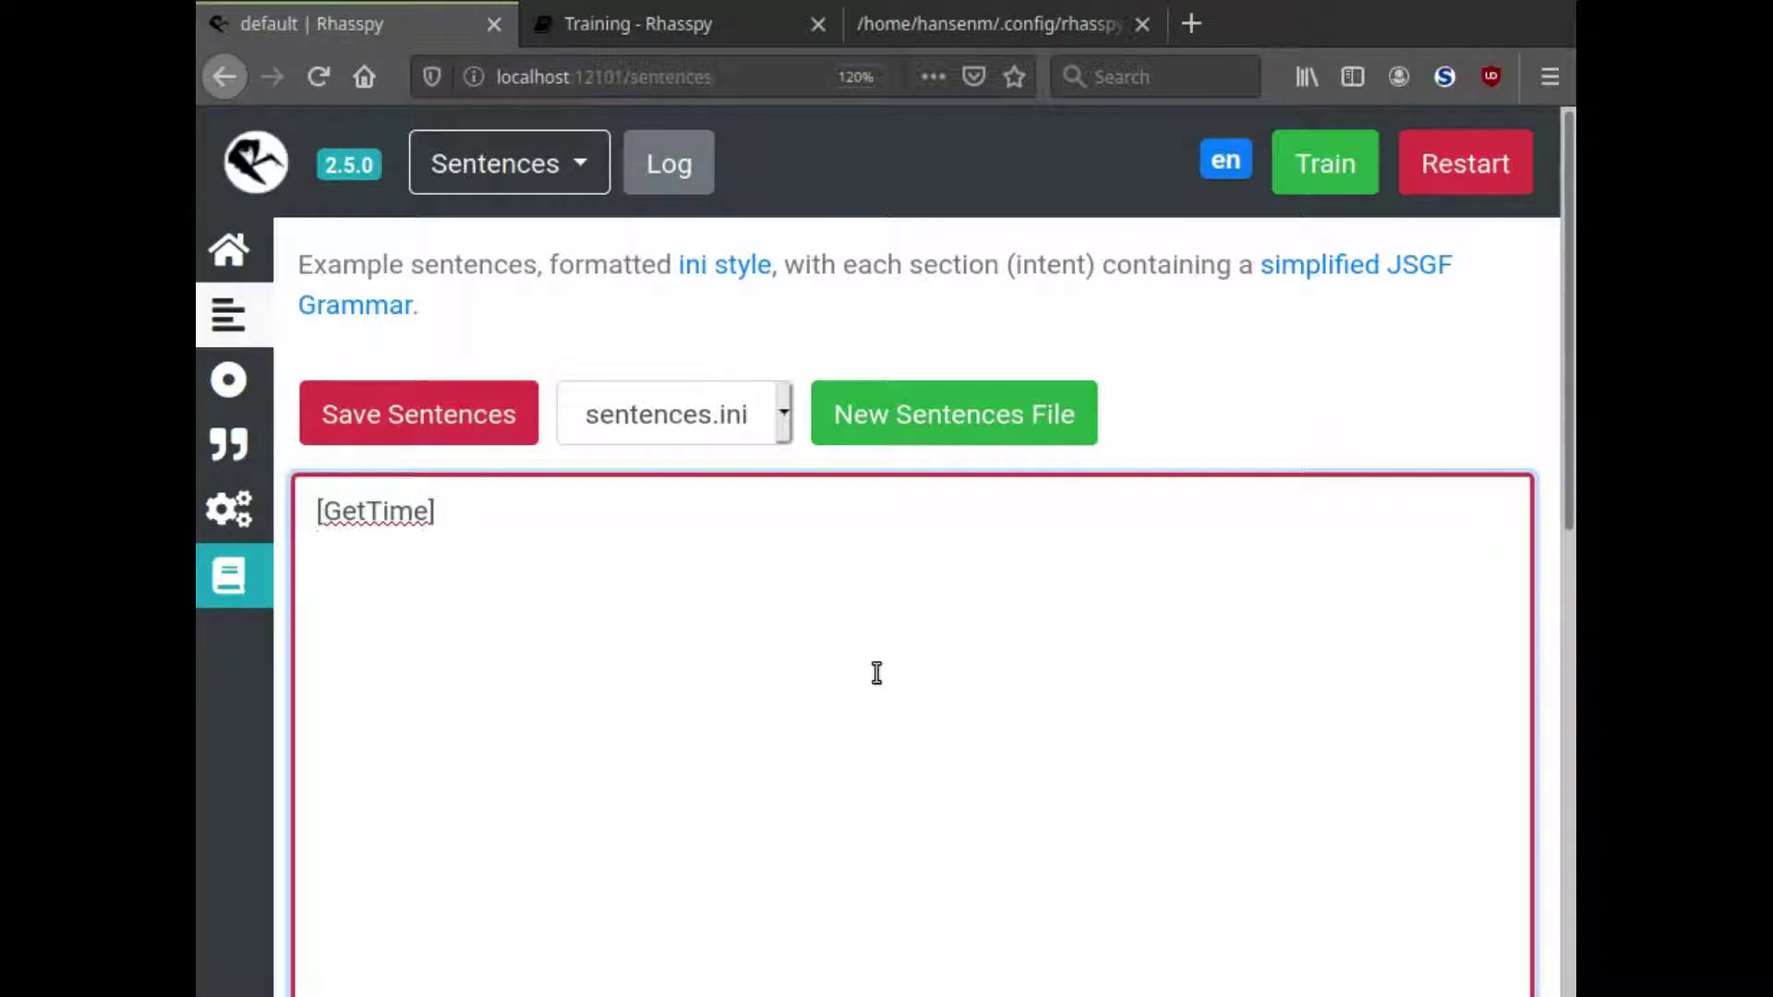
type("what time is i")
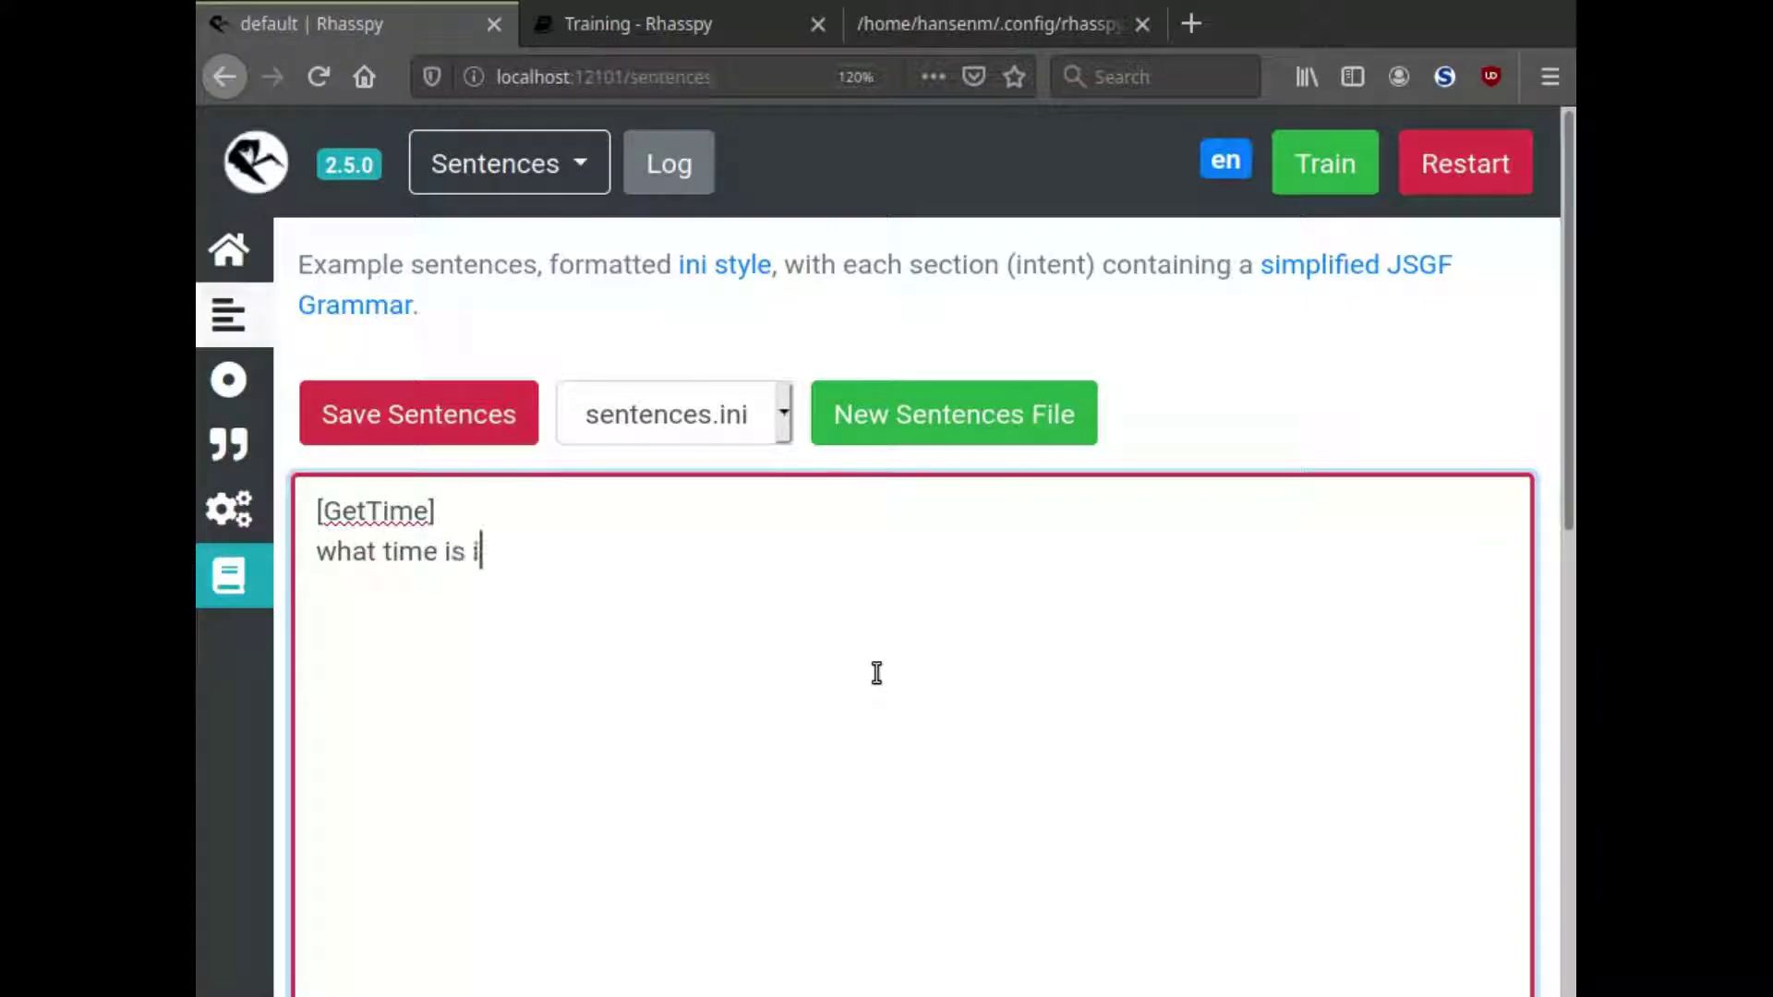
type("t")
key("Return")
type("tell me ")
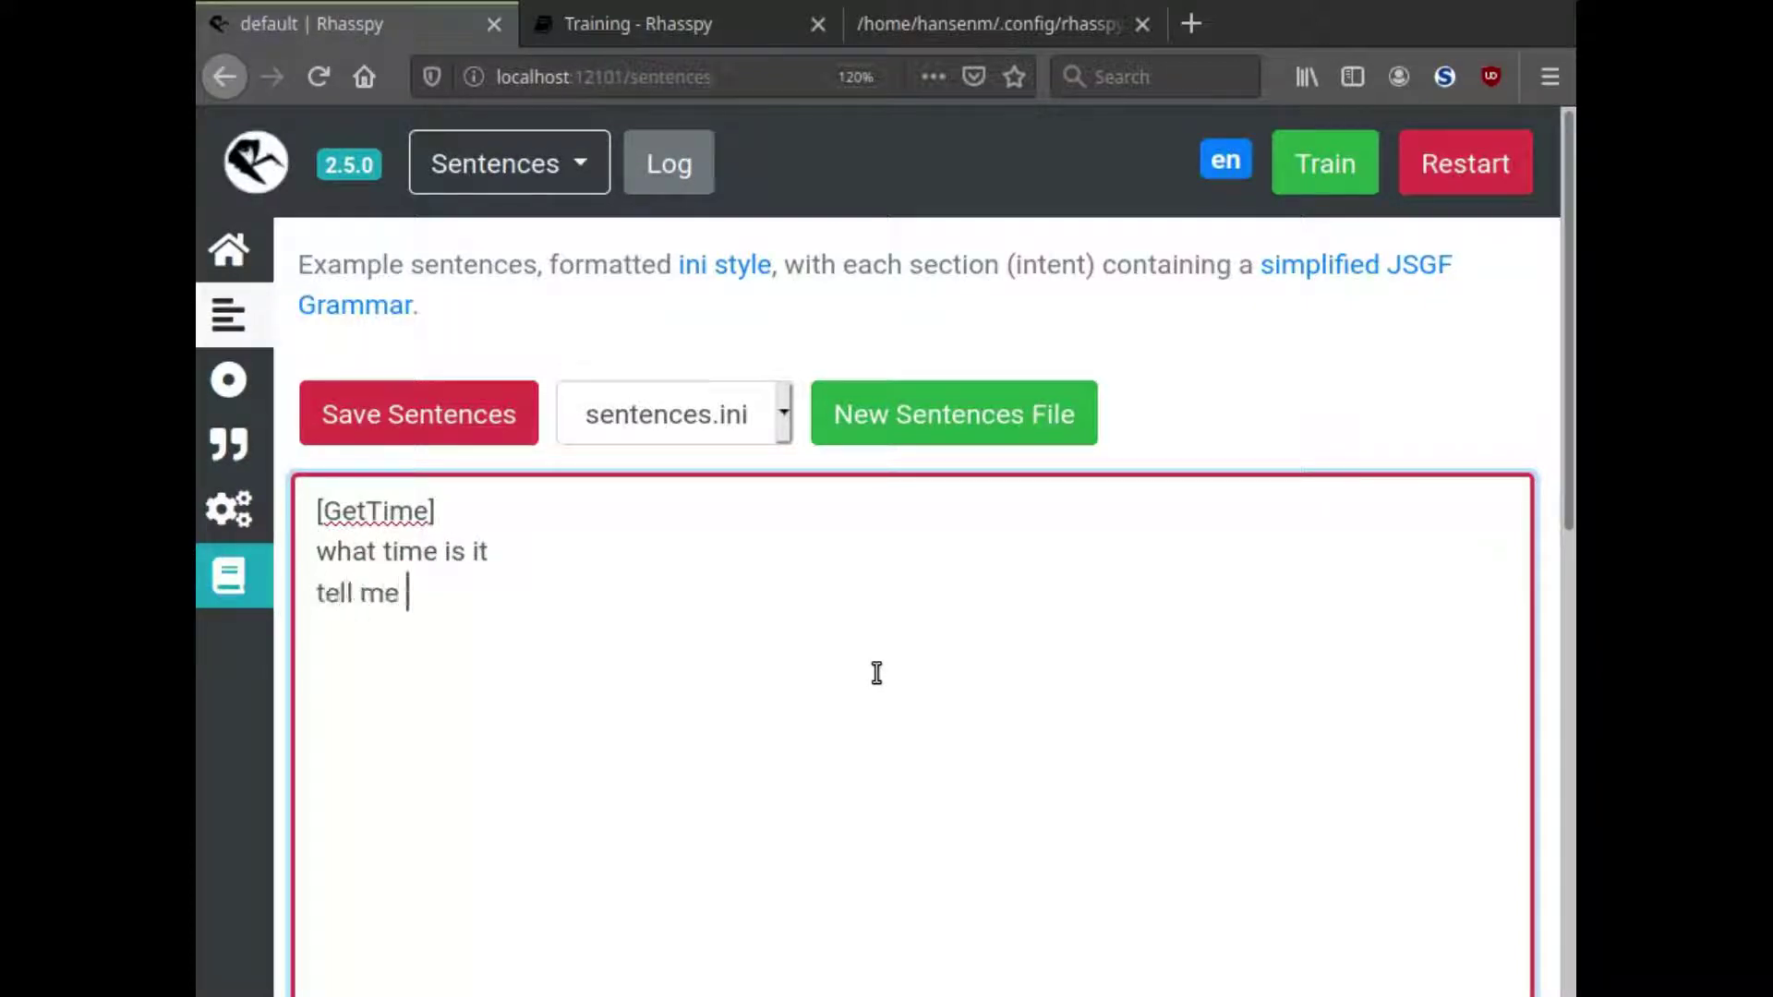
type("the time")
Save the GetTime sentences and train the profile on them.
left_click_drag(488, 551, 310, 554)
left_click_drag(523, 589, 330, 585)
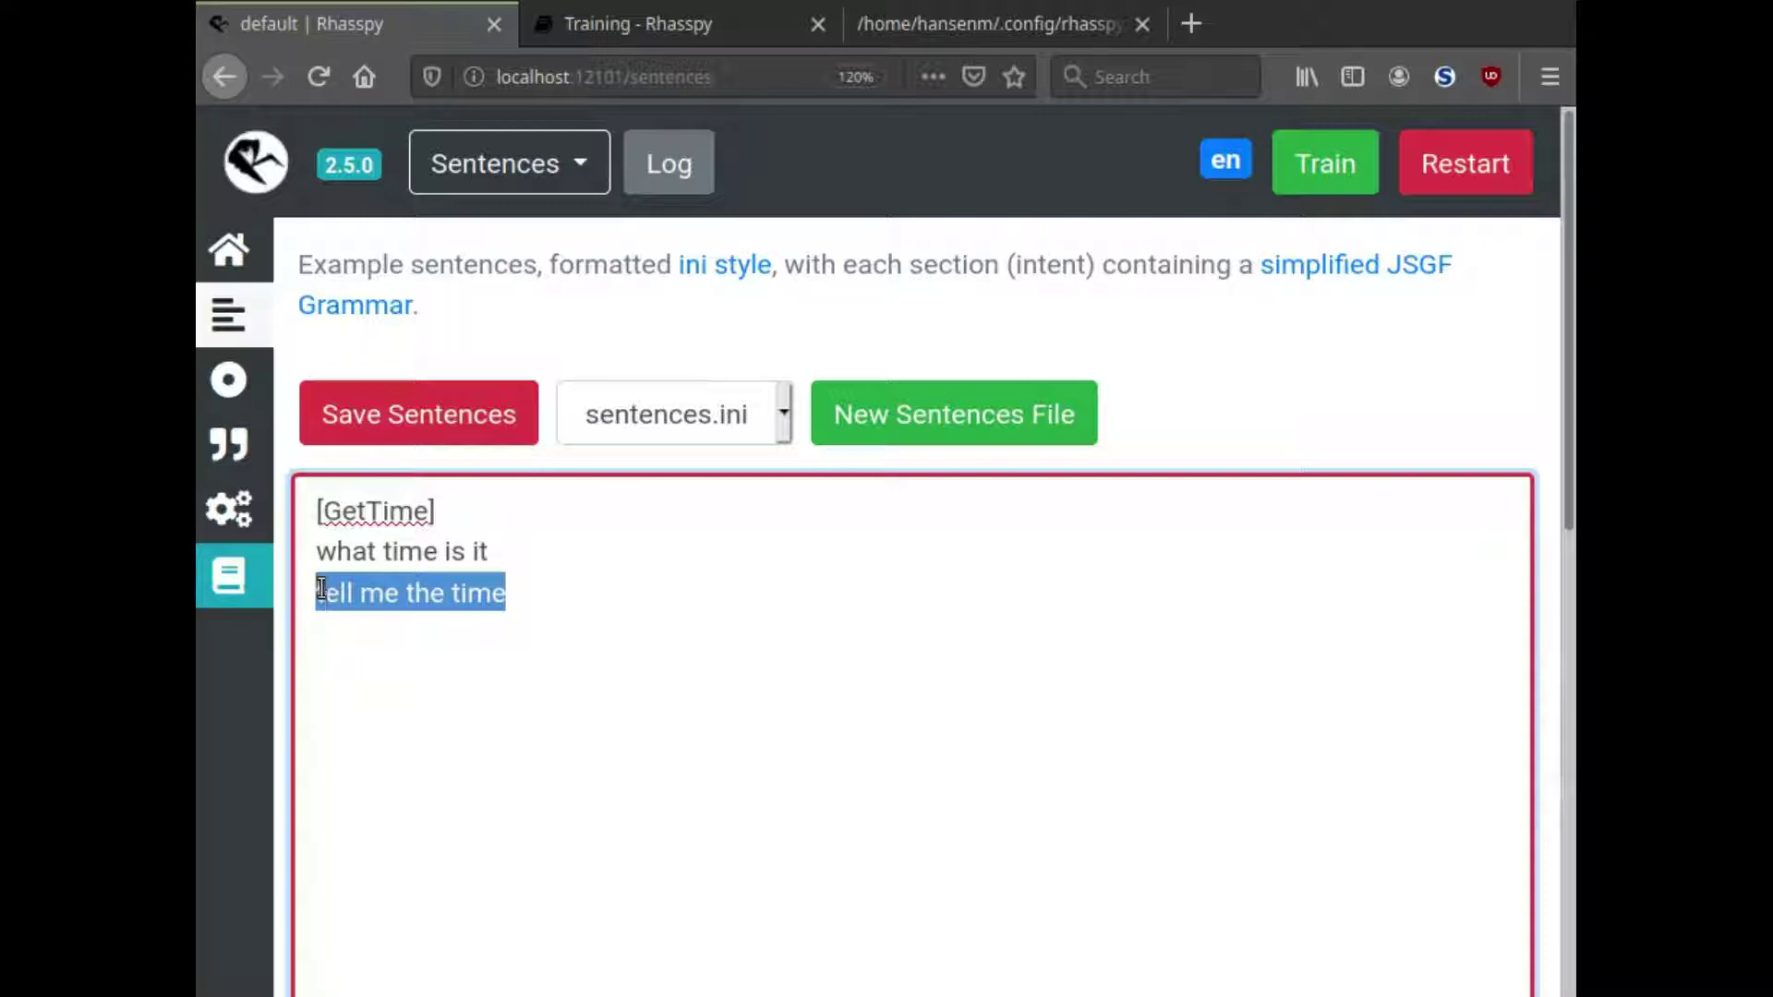
left_click(325, 589)
double_click(370, 515)
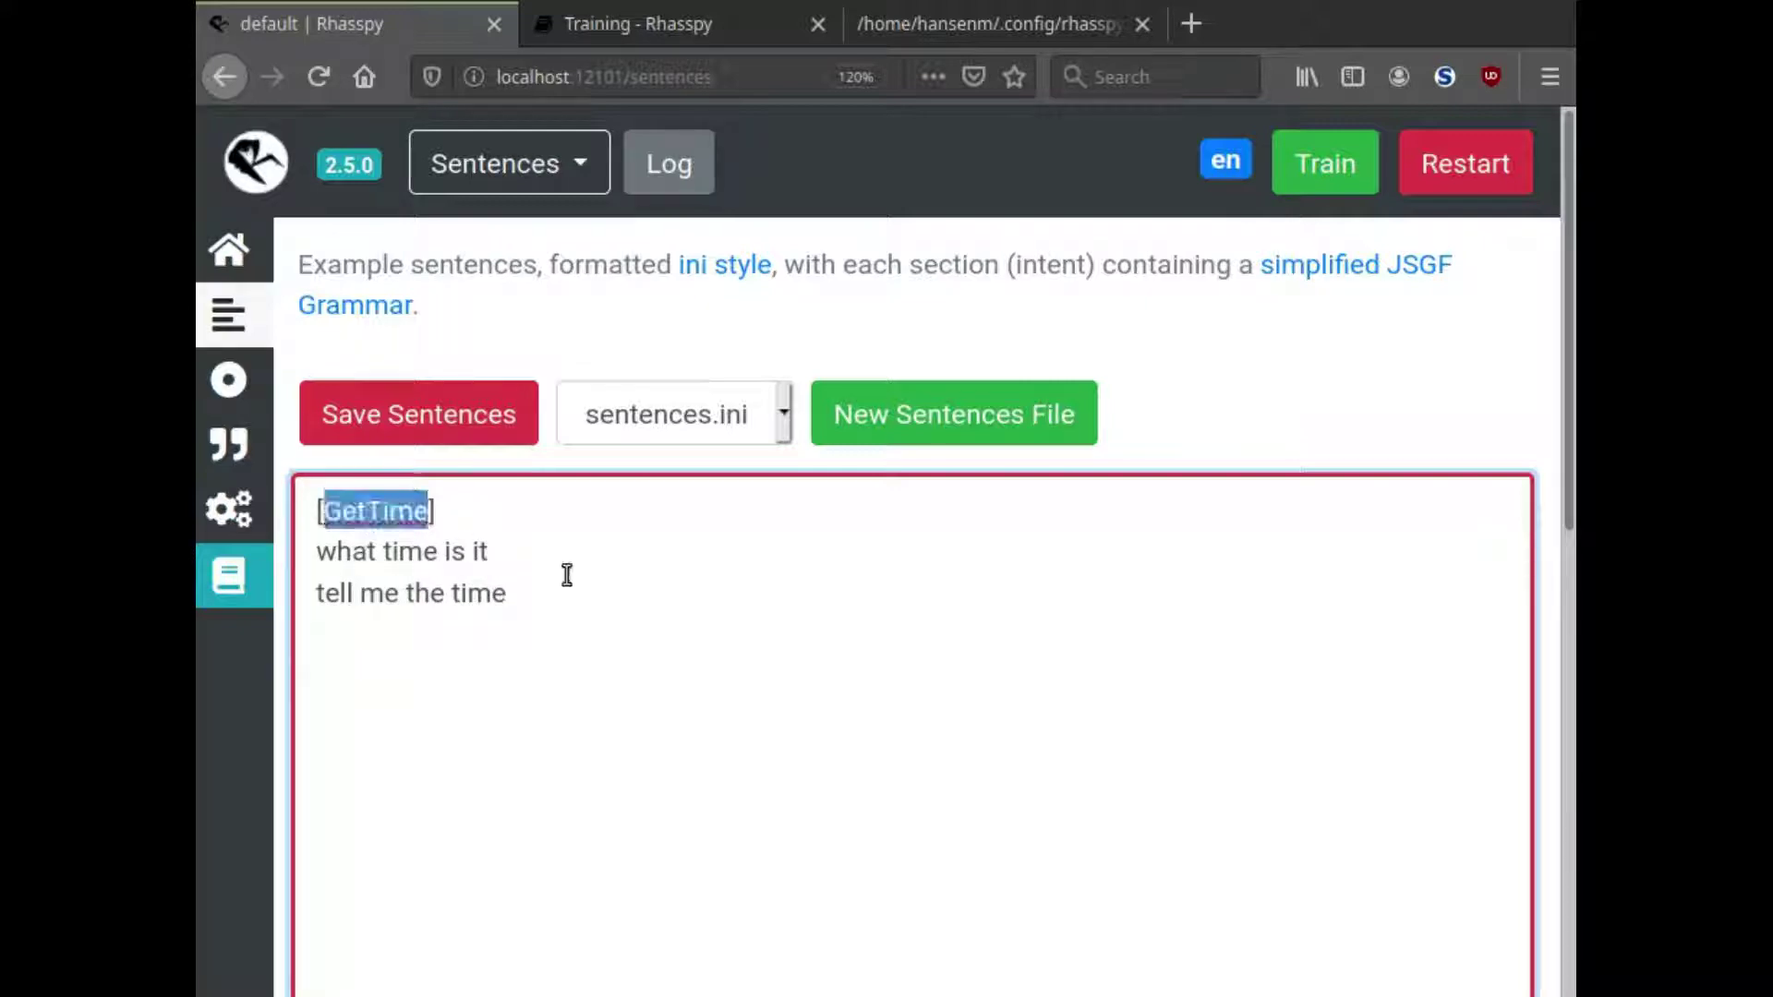
left_click(446, 427)
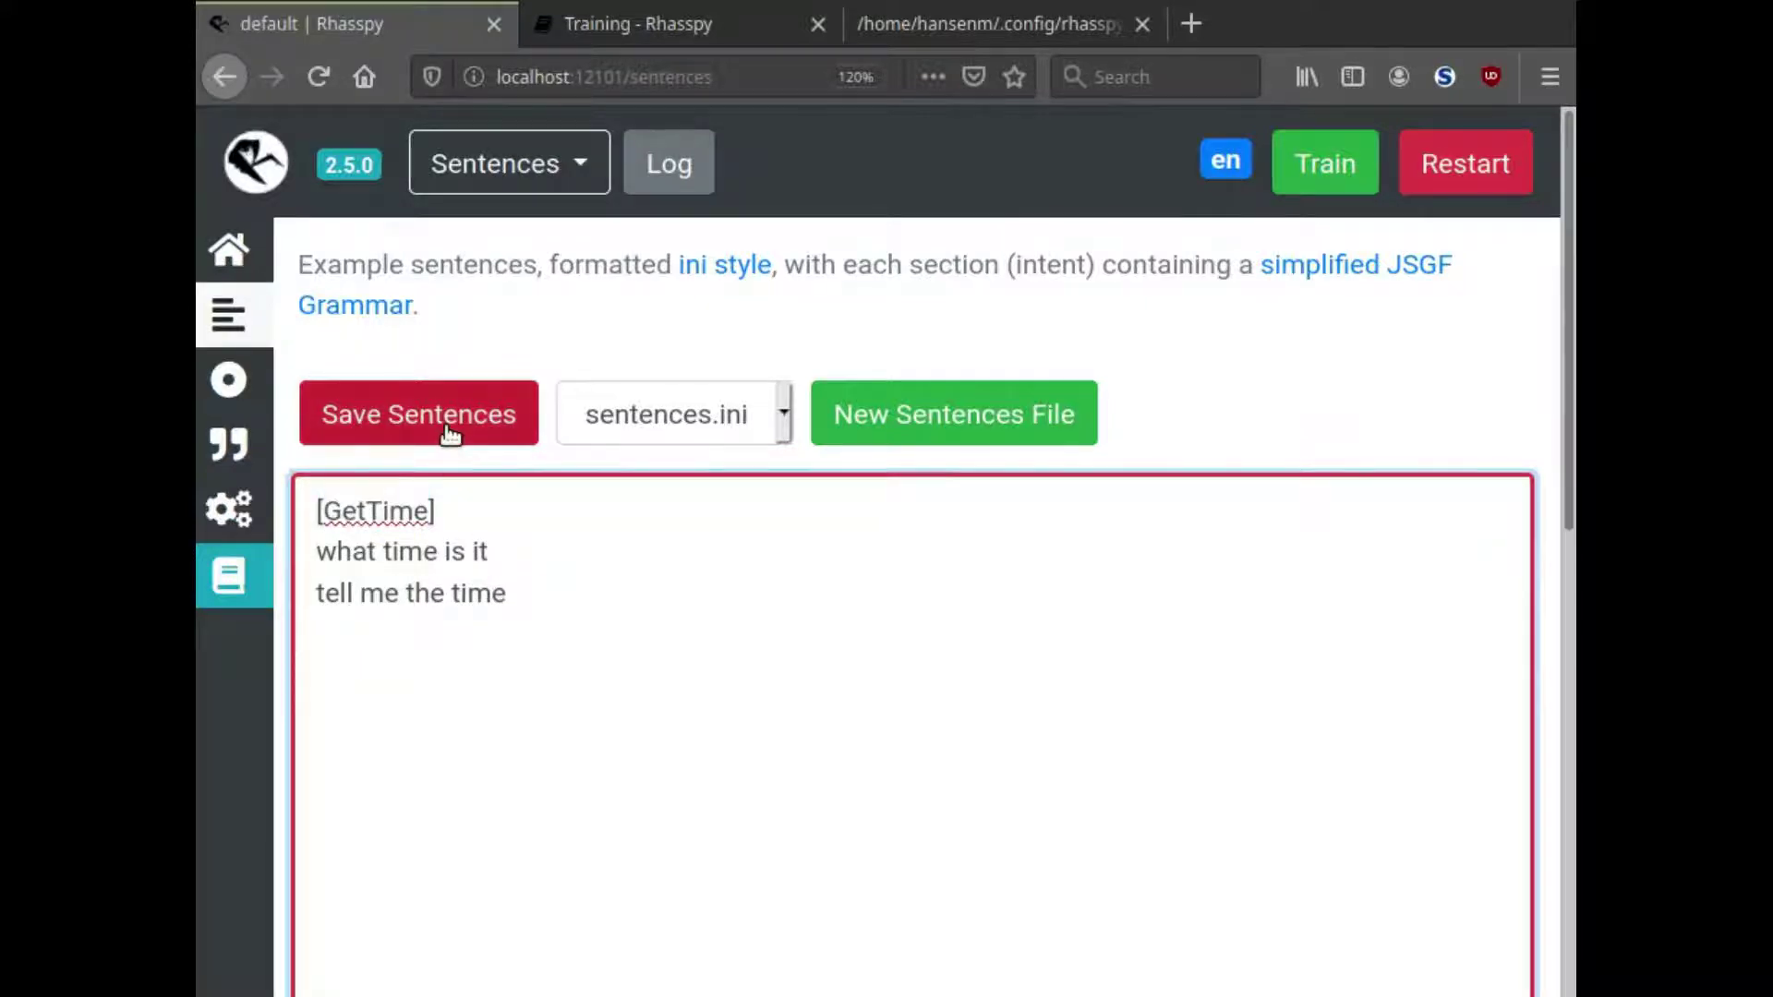
left_click(981, 499)
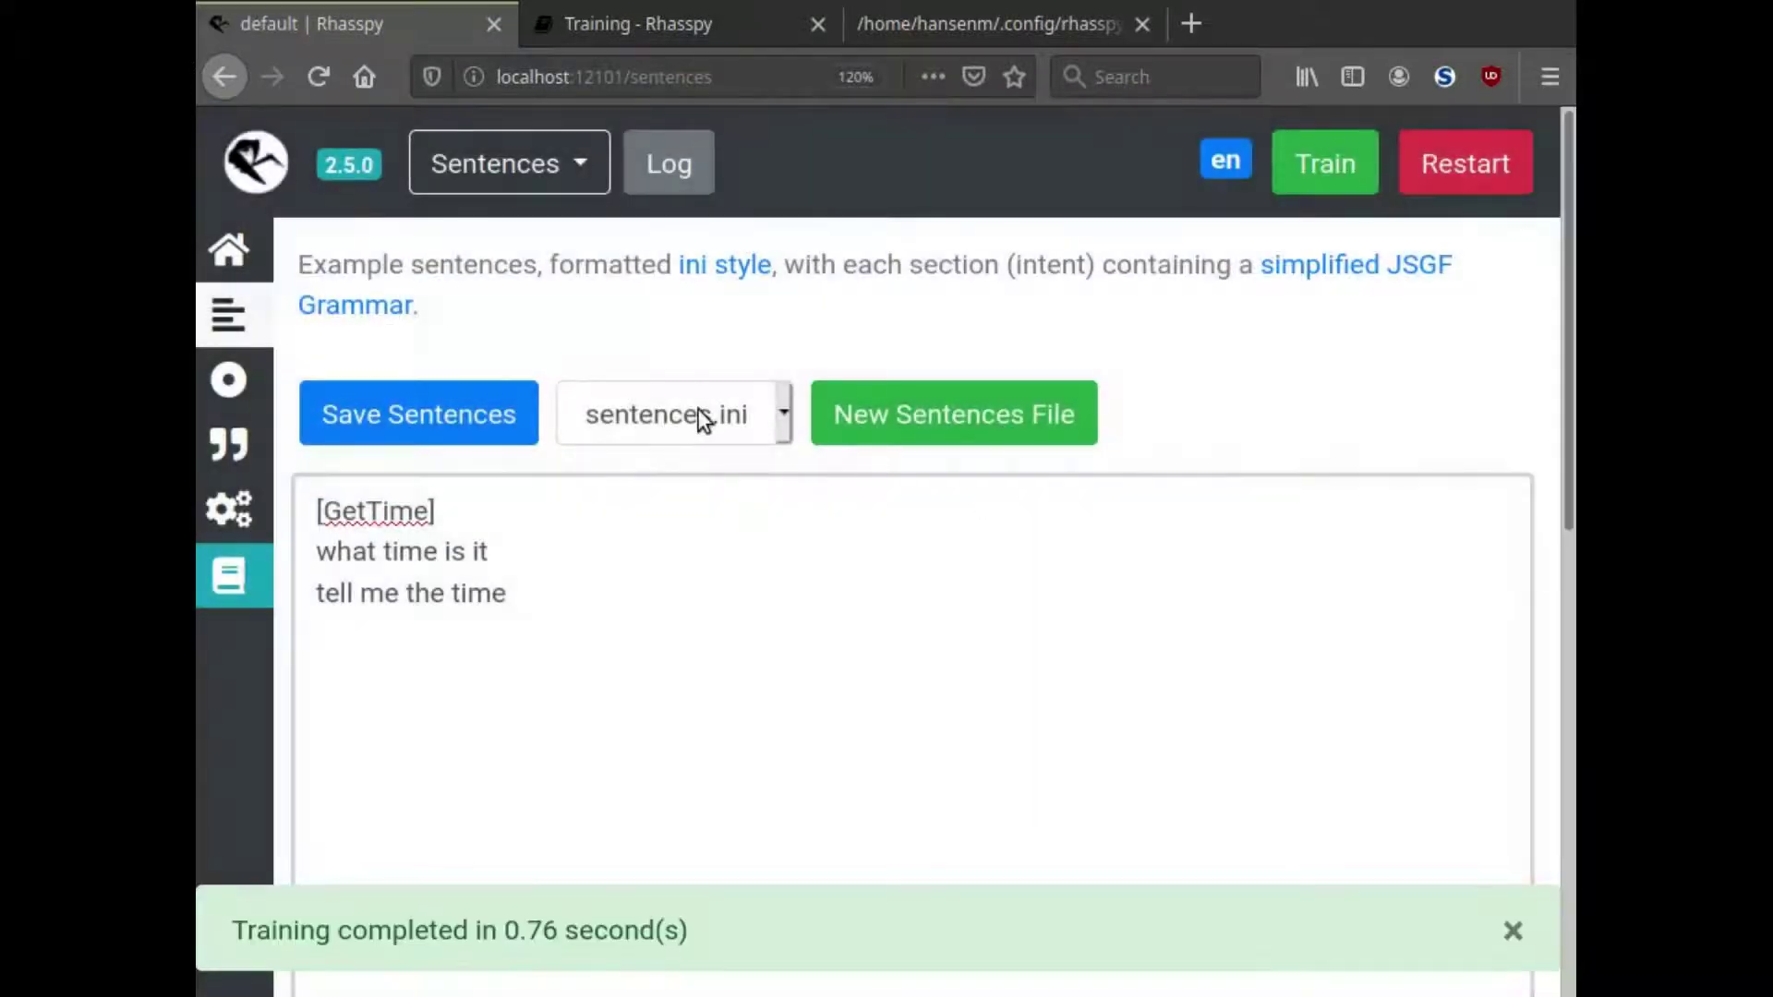
Test recognition from the home page with the voice commands "what time is it" and "tell me the time".
left_click(228, 249)
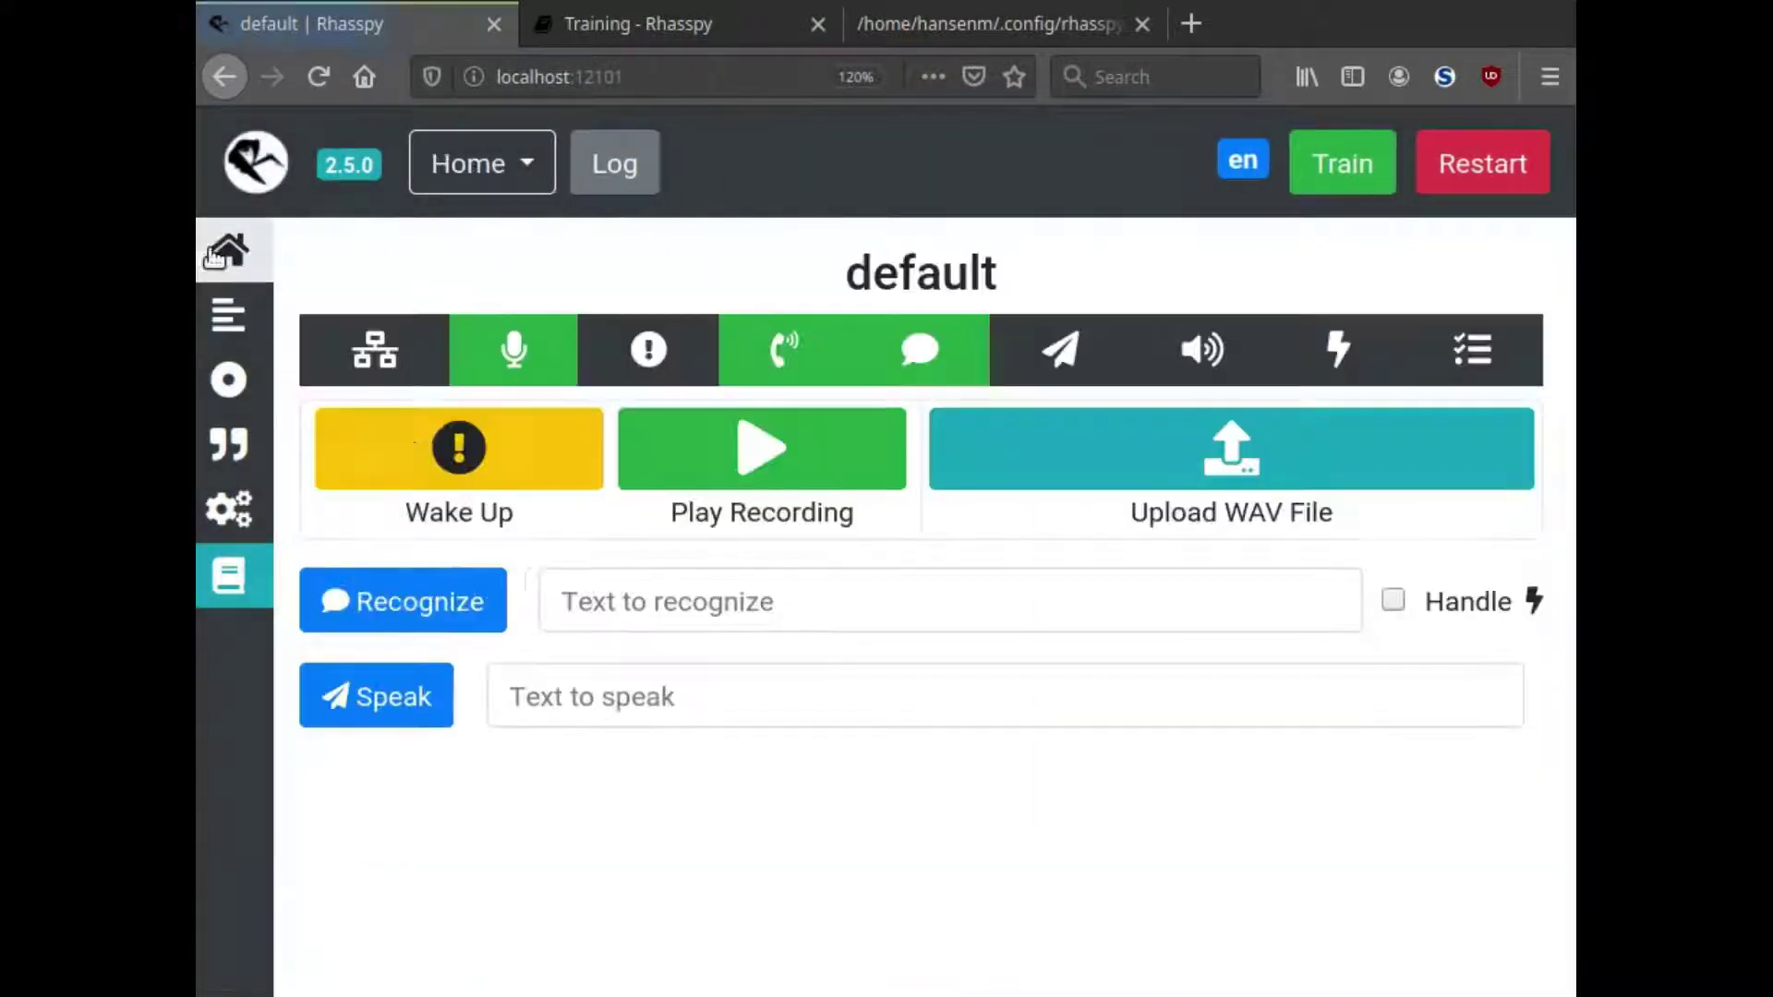
left_click(491, 474)
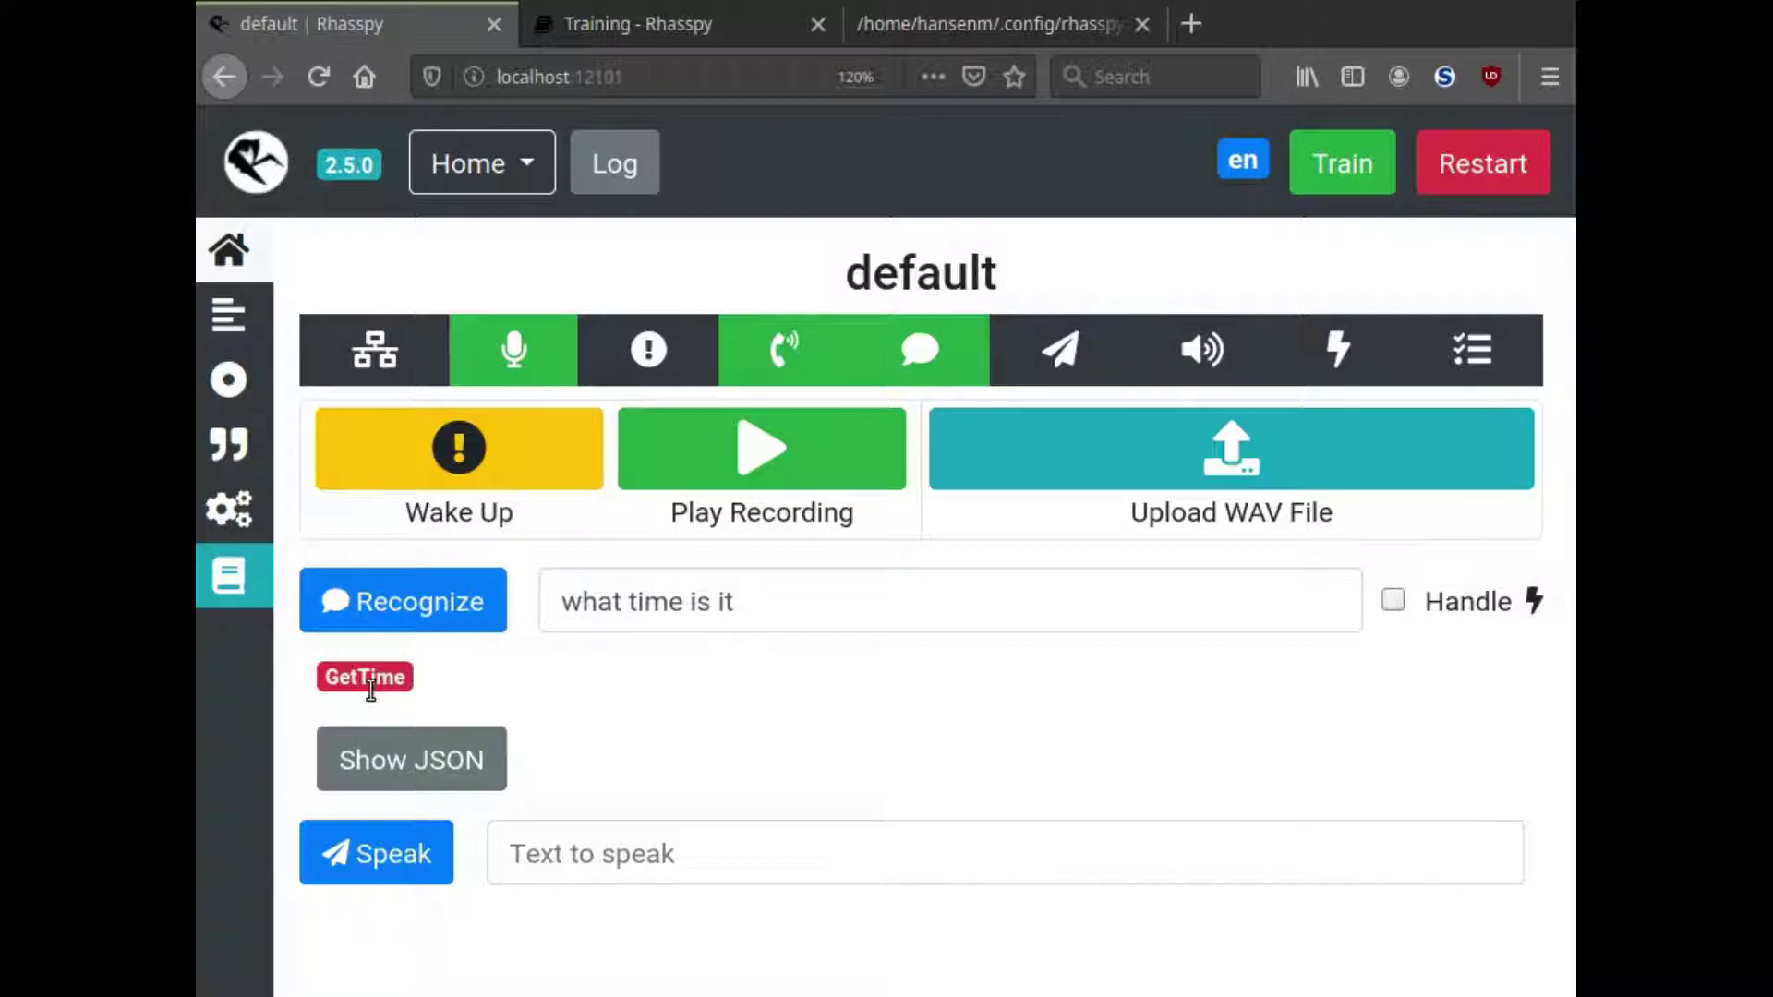
left_click(475, 468)
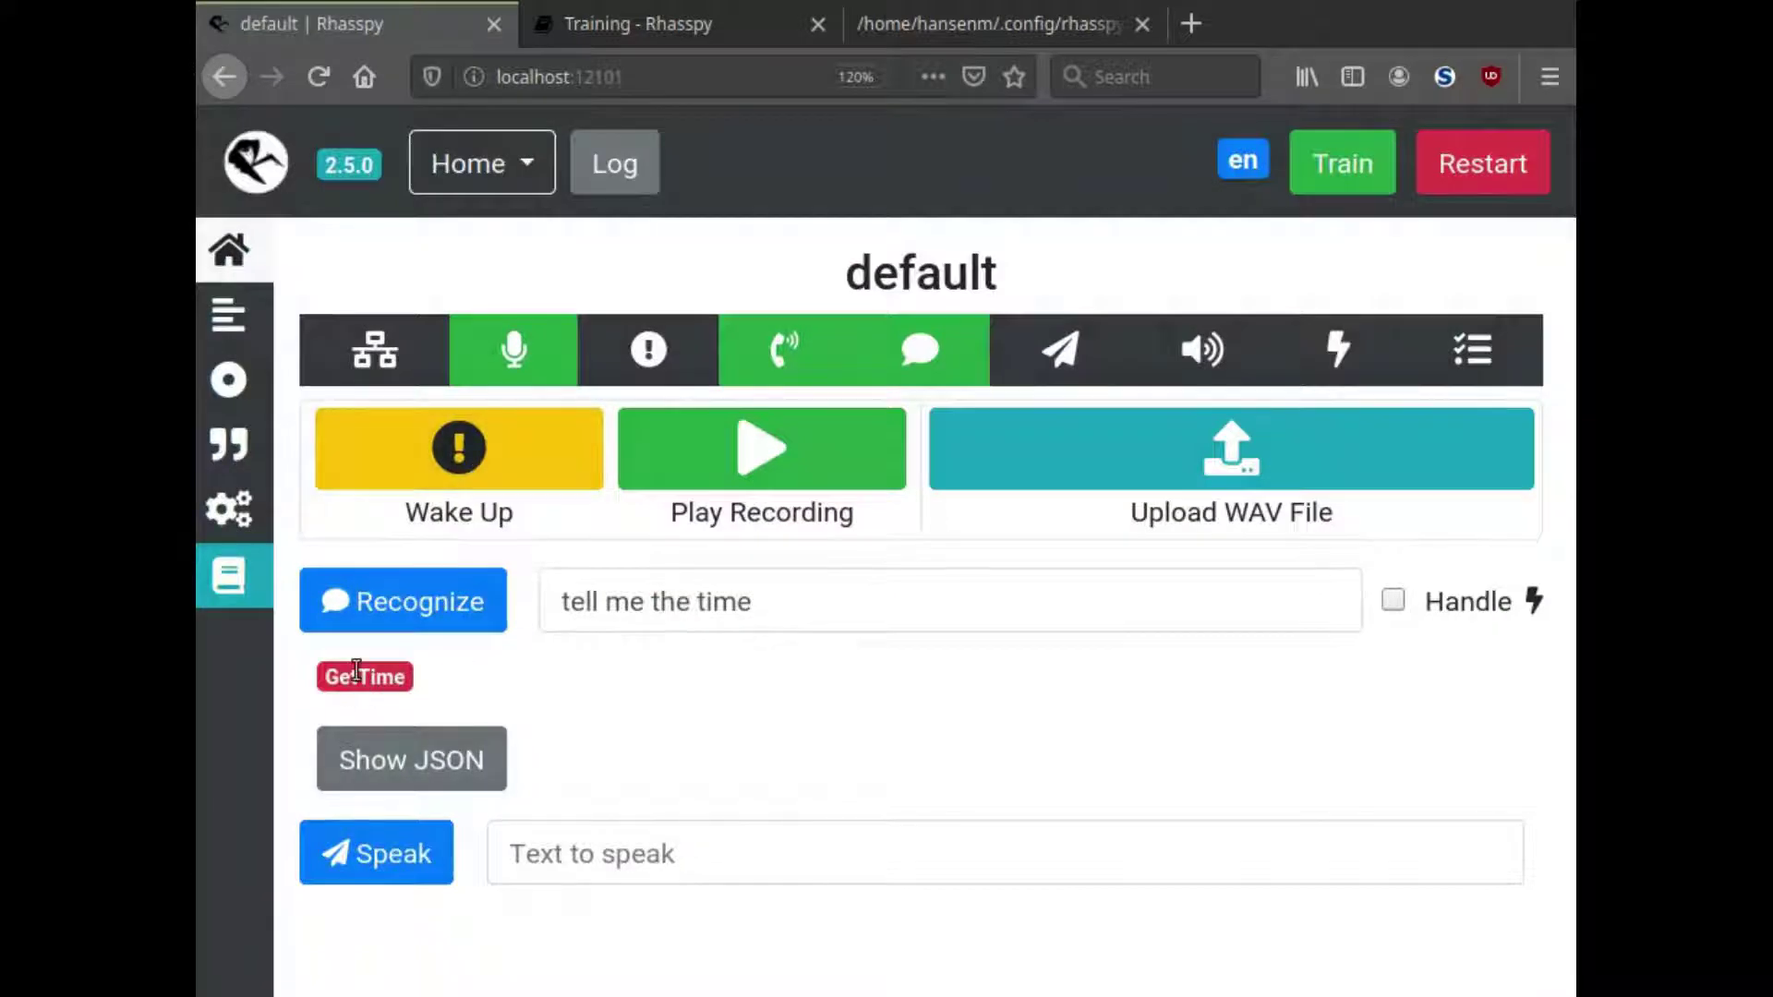
Examine the intent name in the JSON of the recognized time command, and close it.
left_click(395, 760)
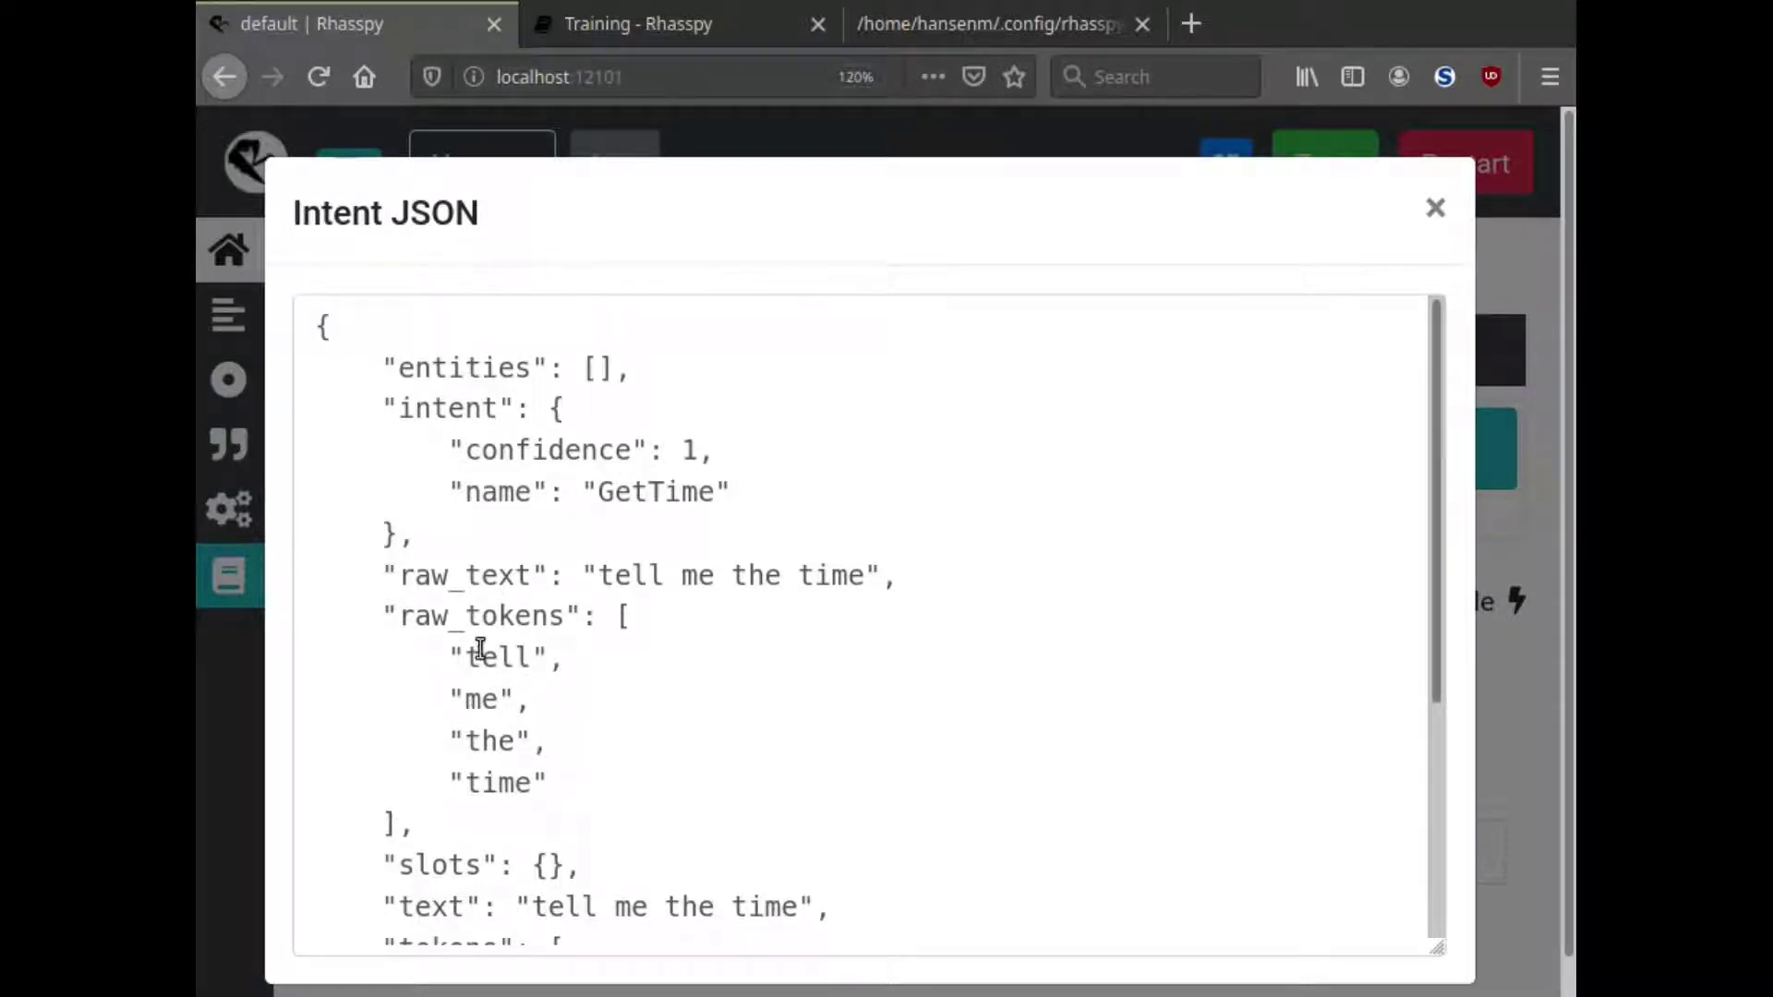
double_click(636, 492)
left_click(1434, 212)
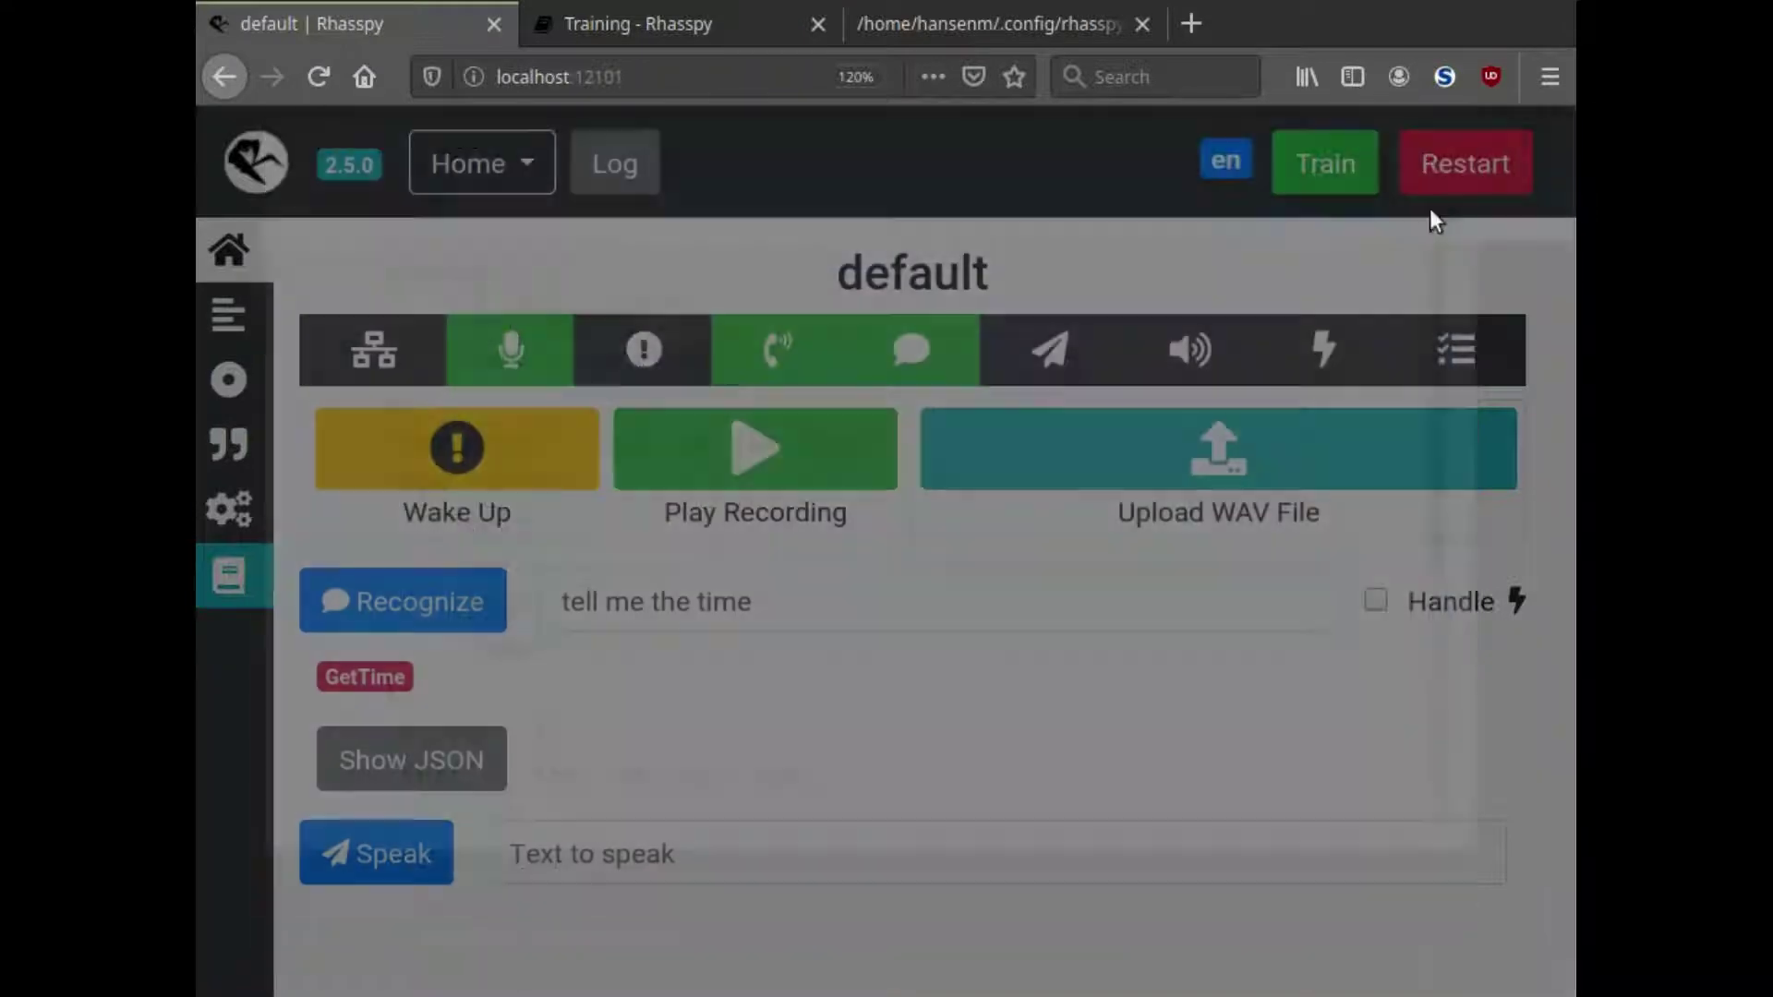
Add a [ChangeLightState] intent below the GetTime section of sentences.ini with a template starting "turn (on | off)".
left_click(249, 332)
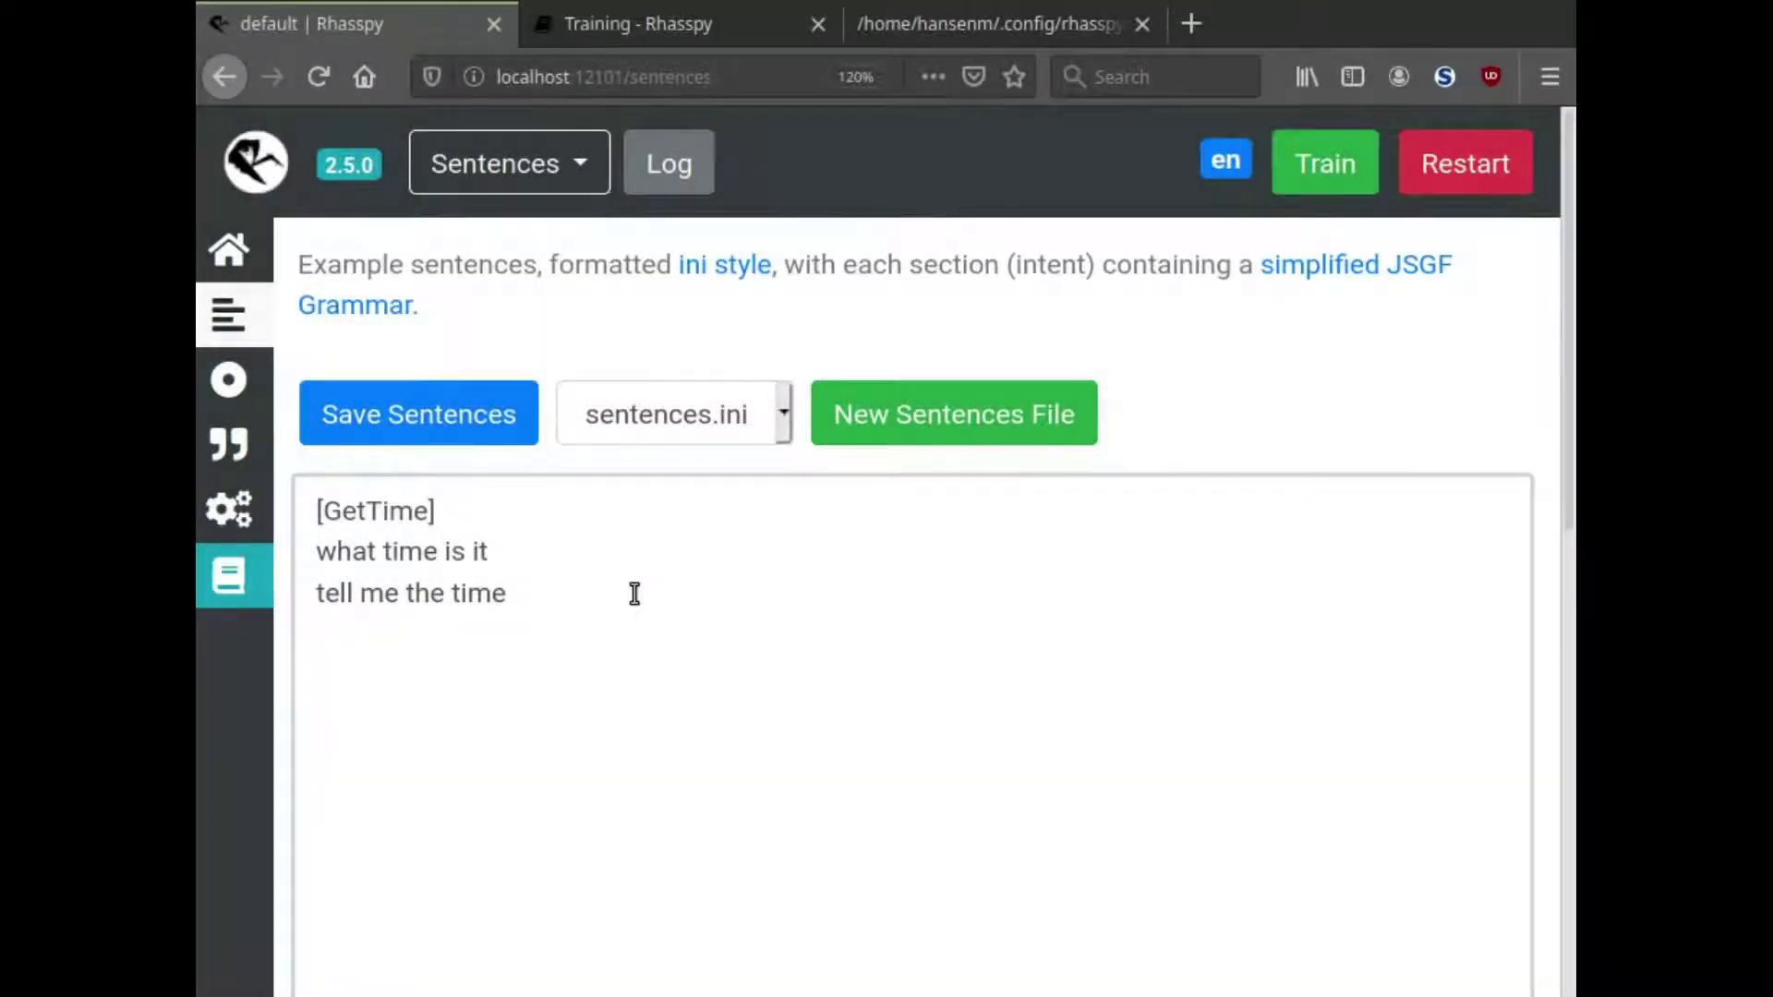
left_click(634, 594)
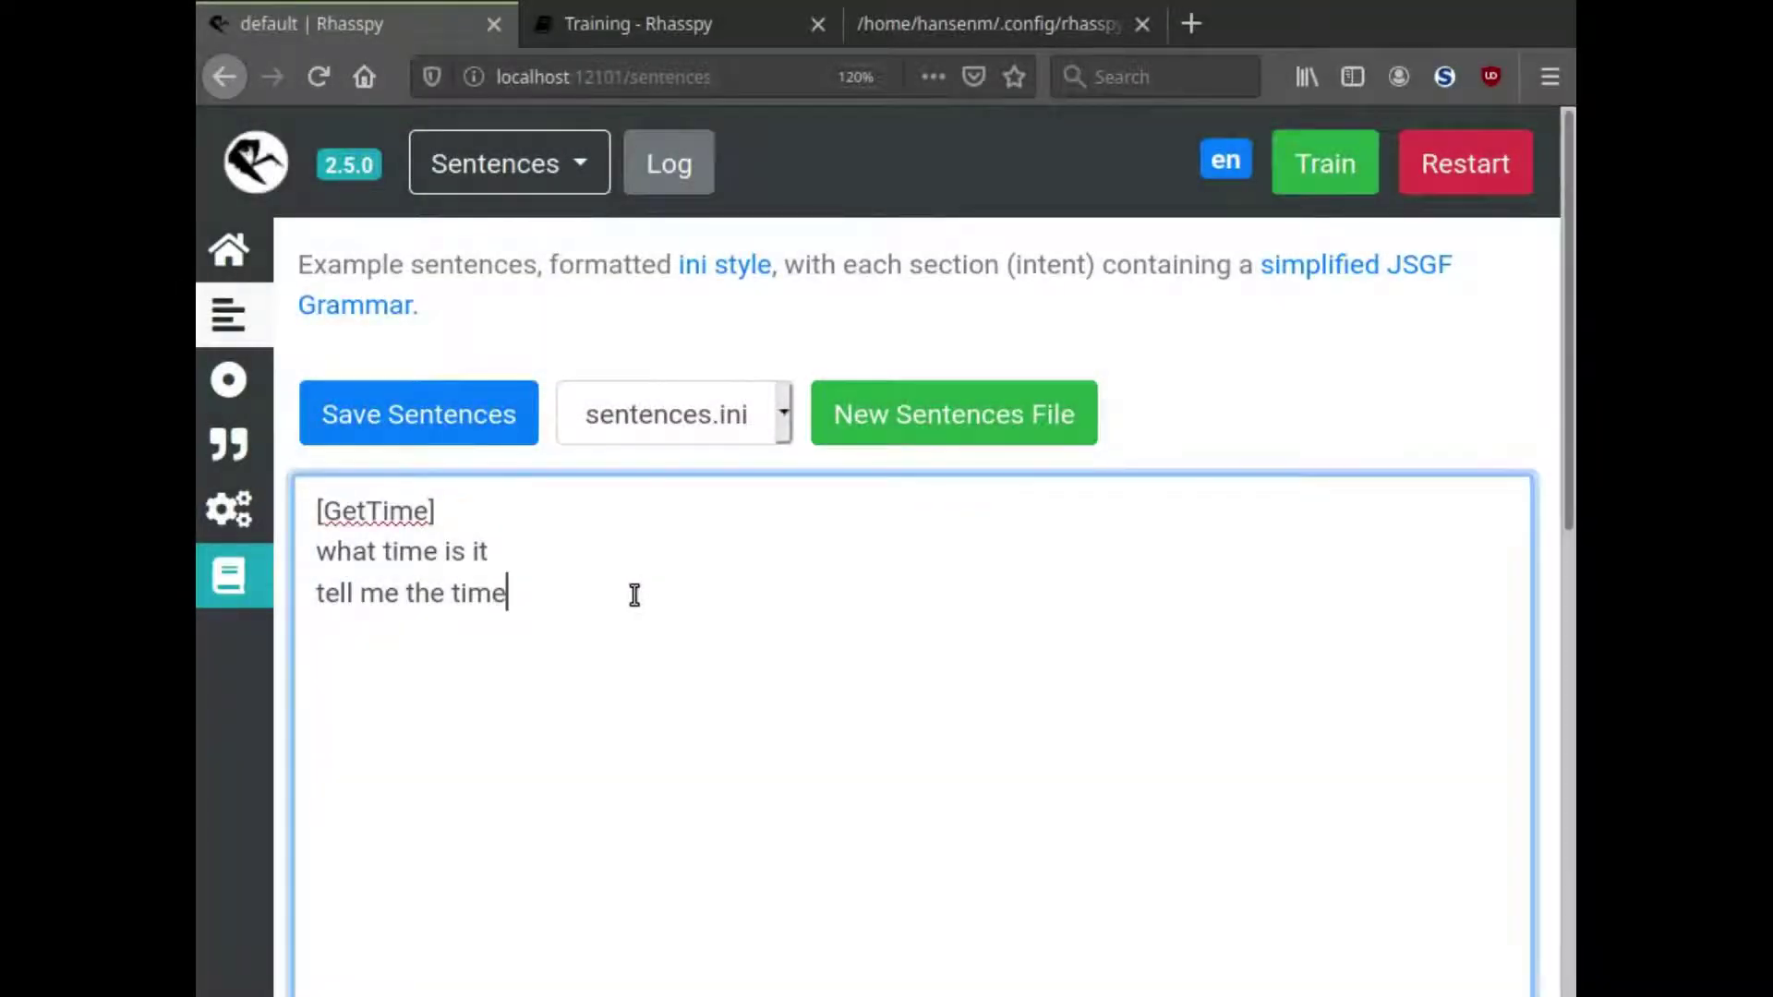
key("Return")
key("Return")
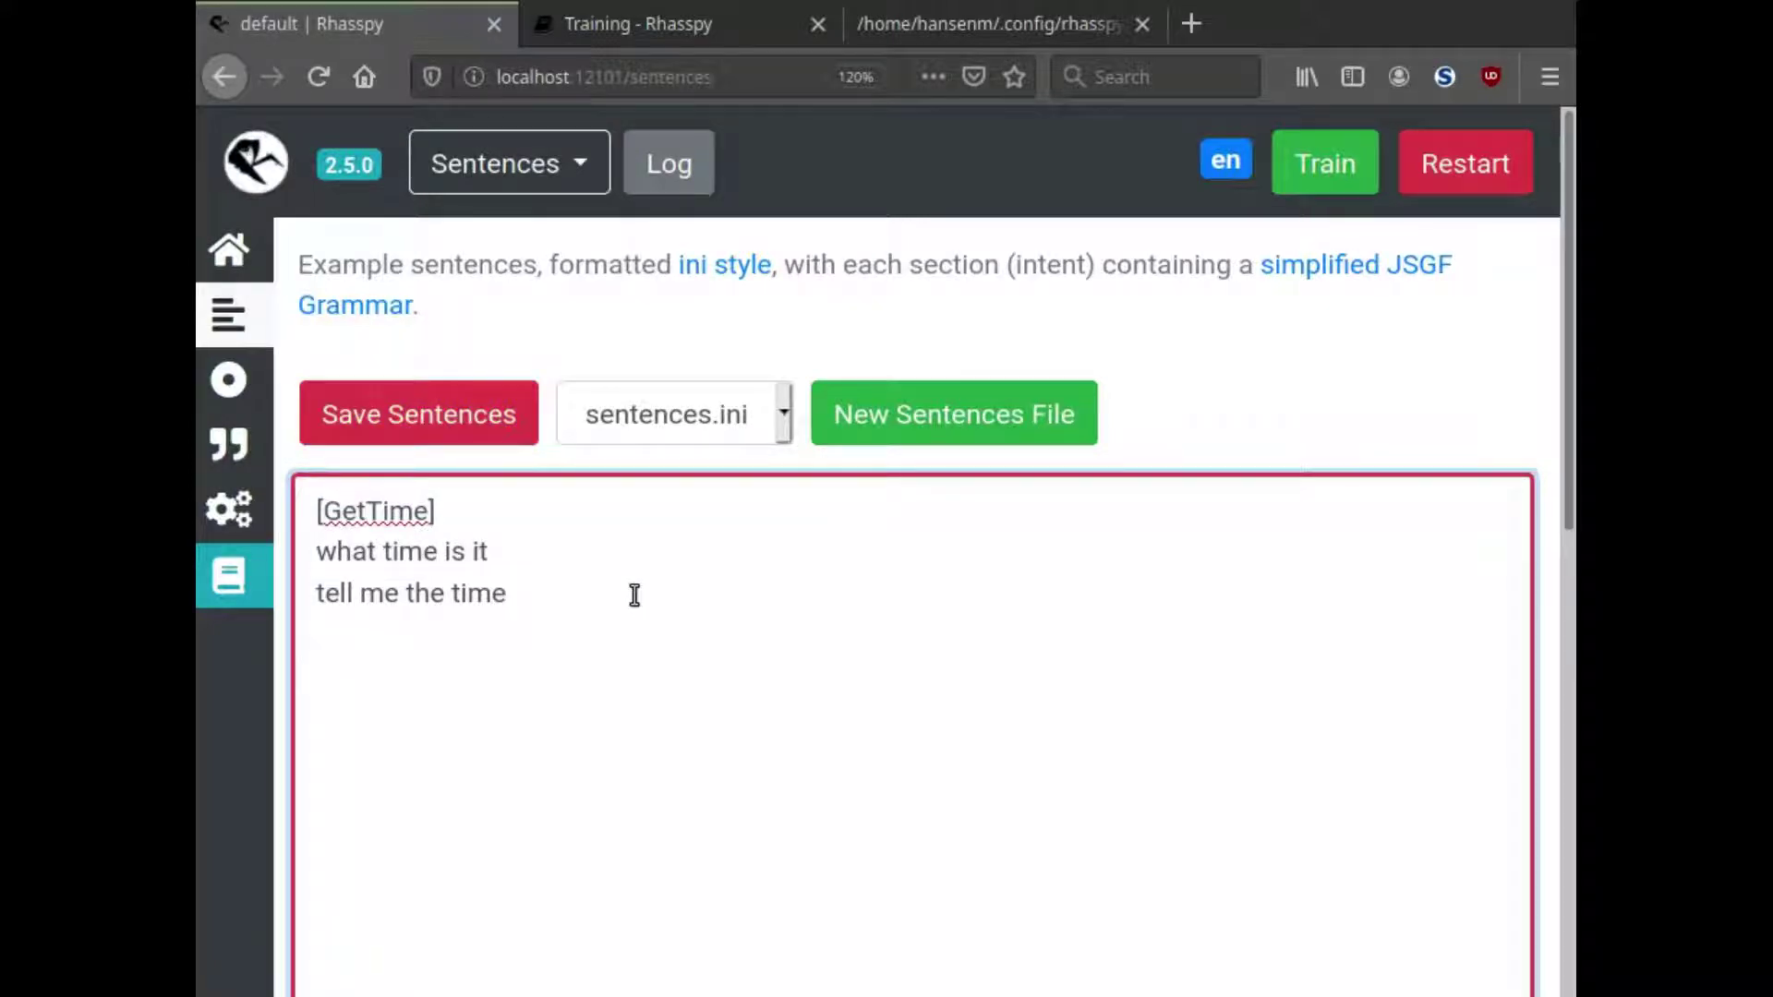
type("[ChangeLightState")
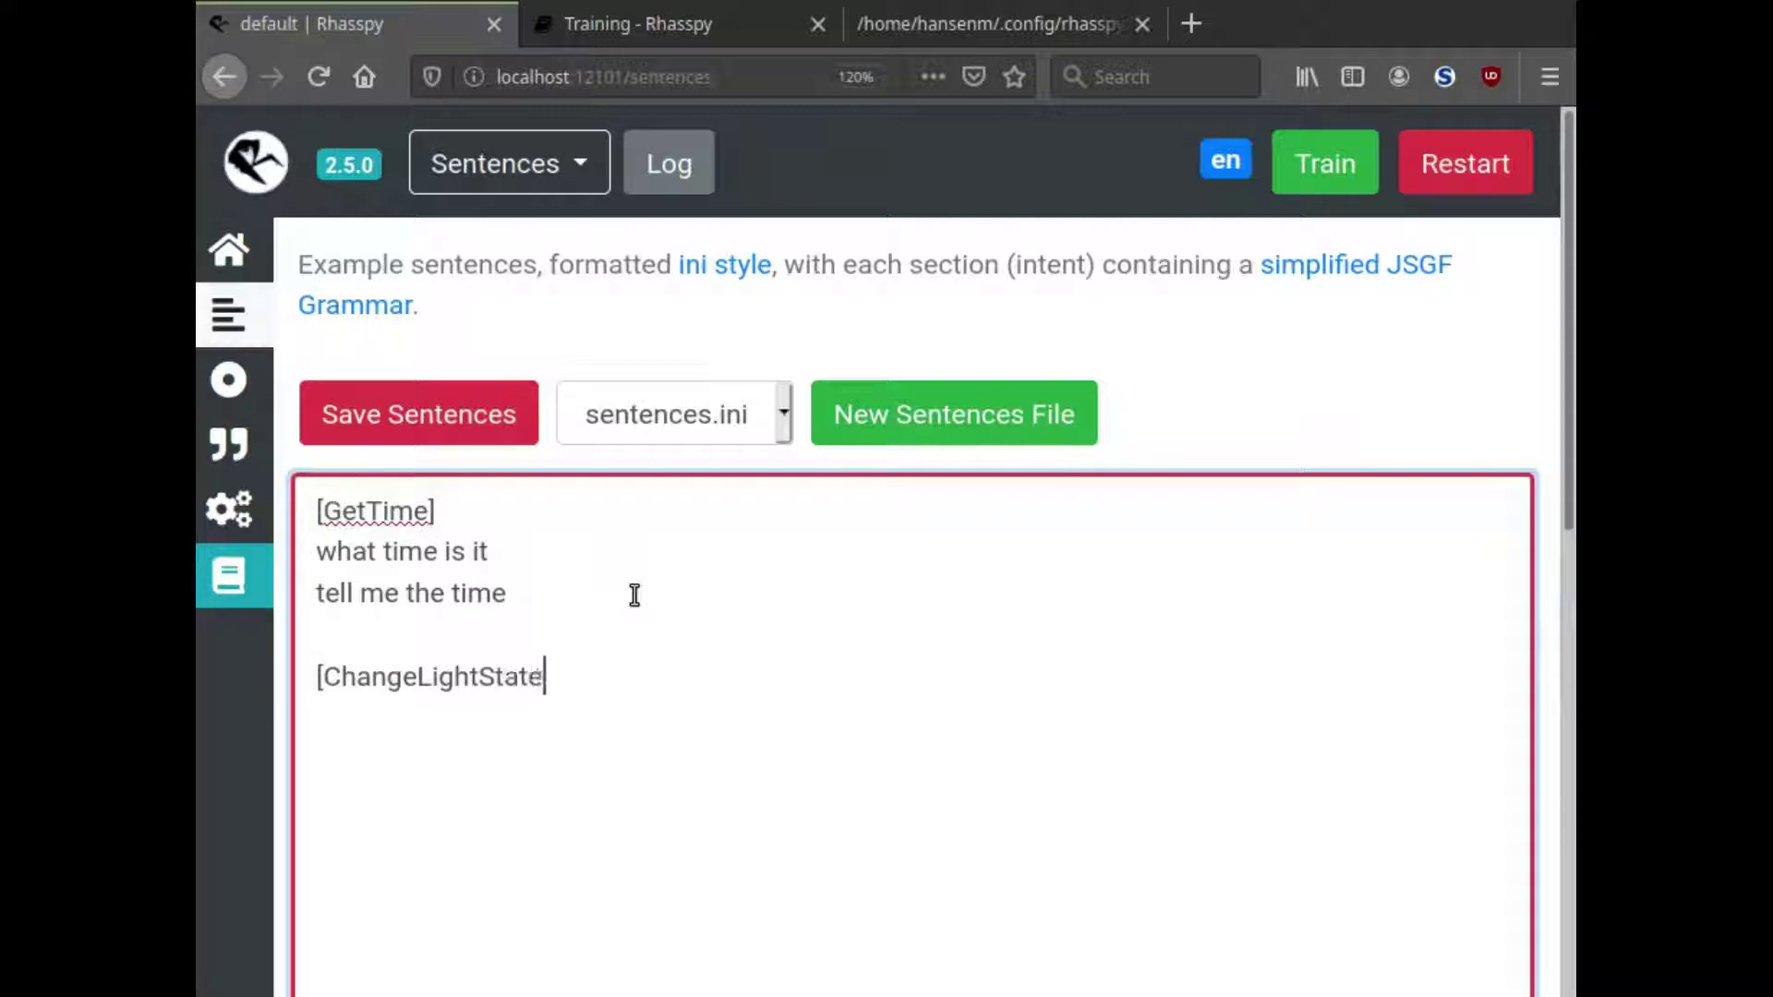
type("] turn")
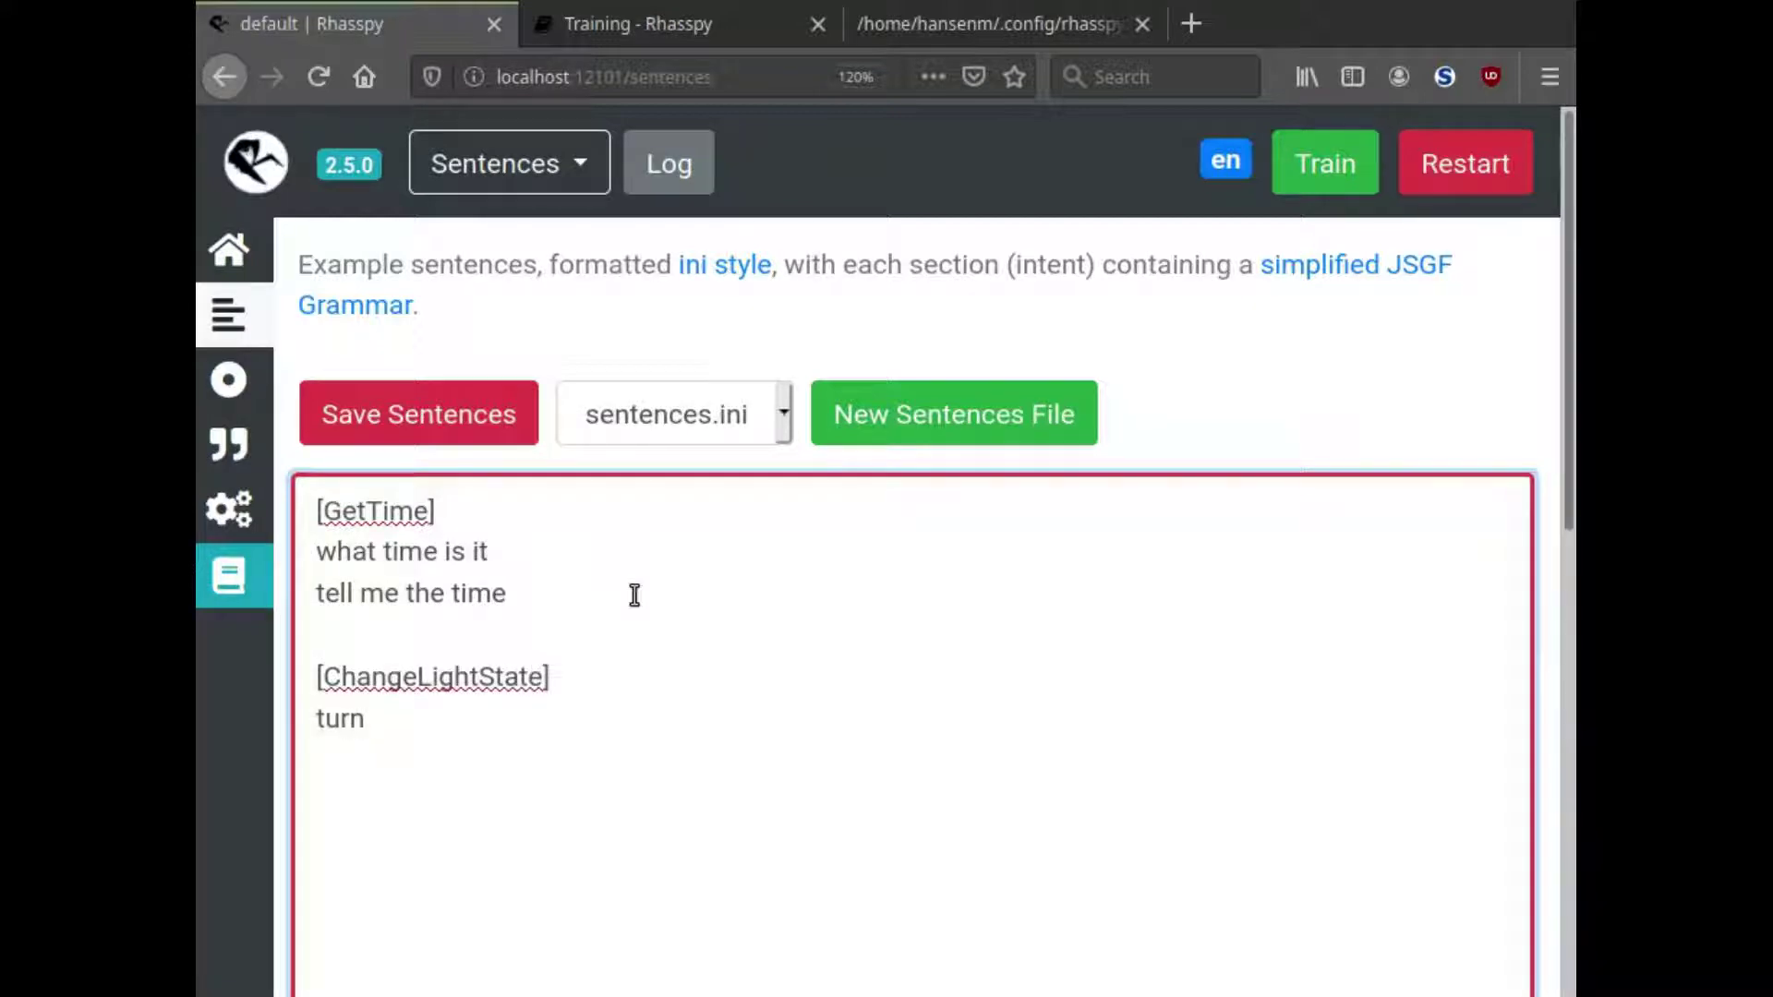
type(" (on | off")
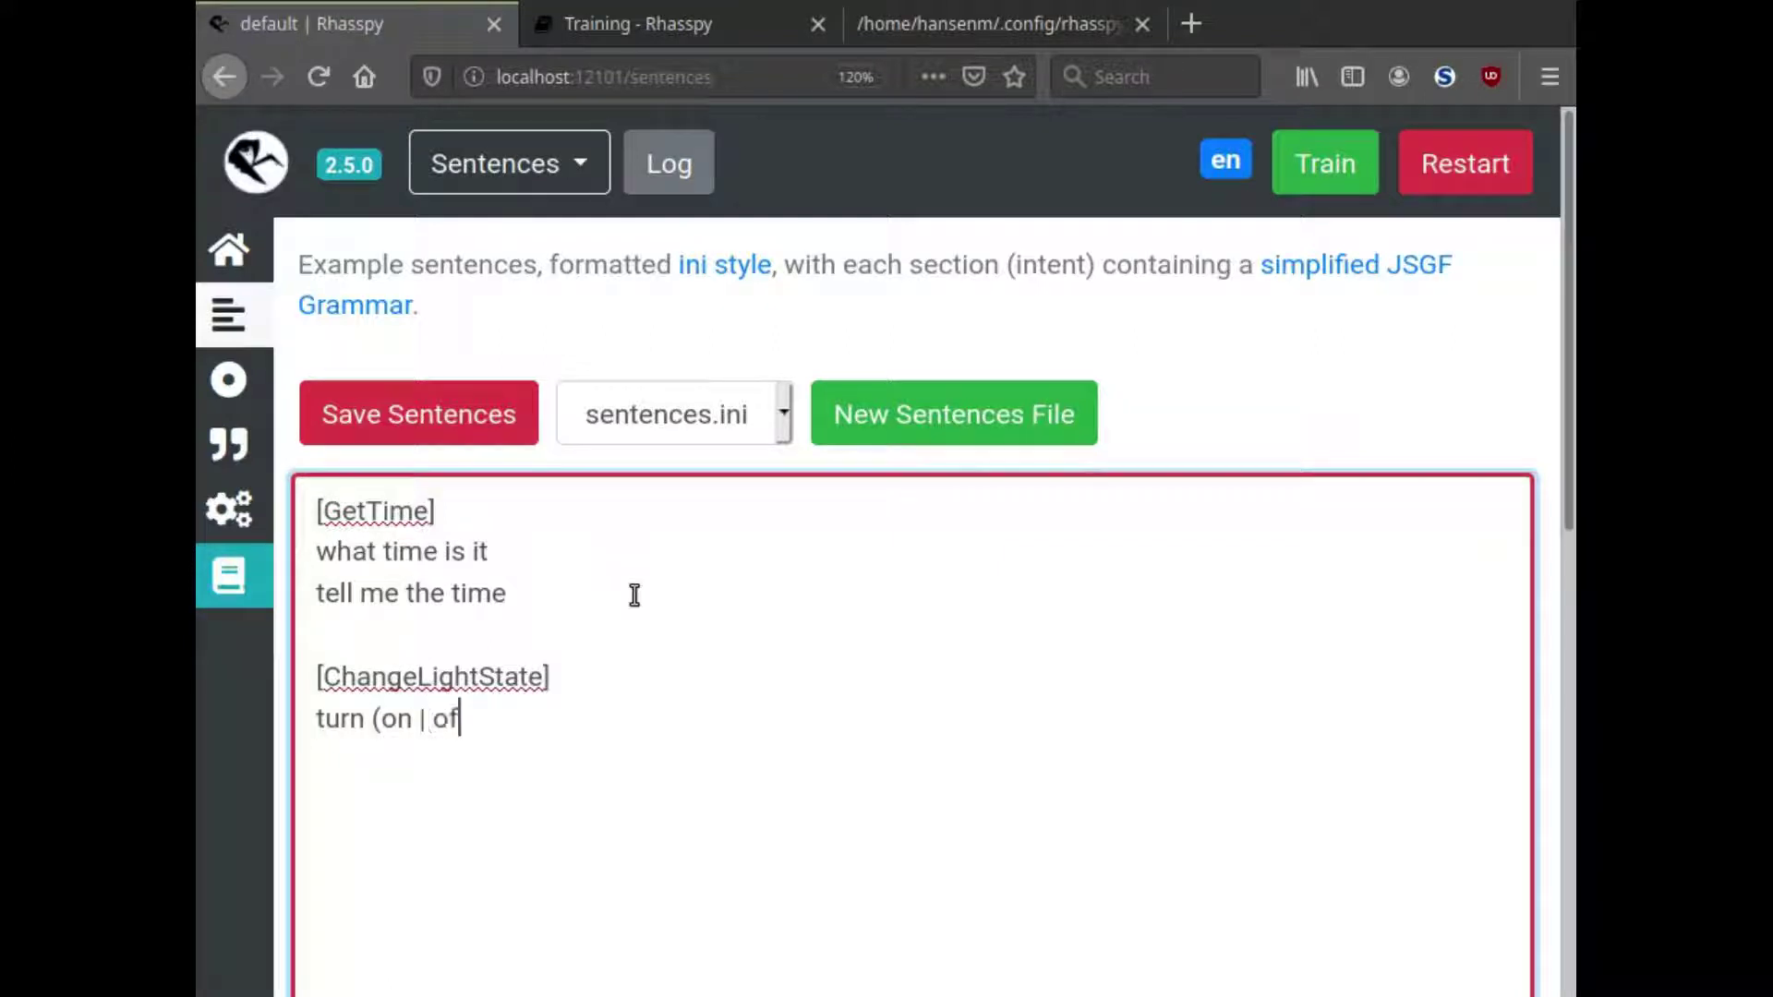
double_click(427, 718)
double_click(396, 719)
double_click(455, 719)
left_click(503, 734)
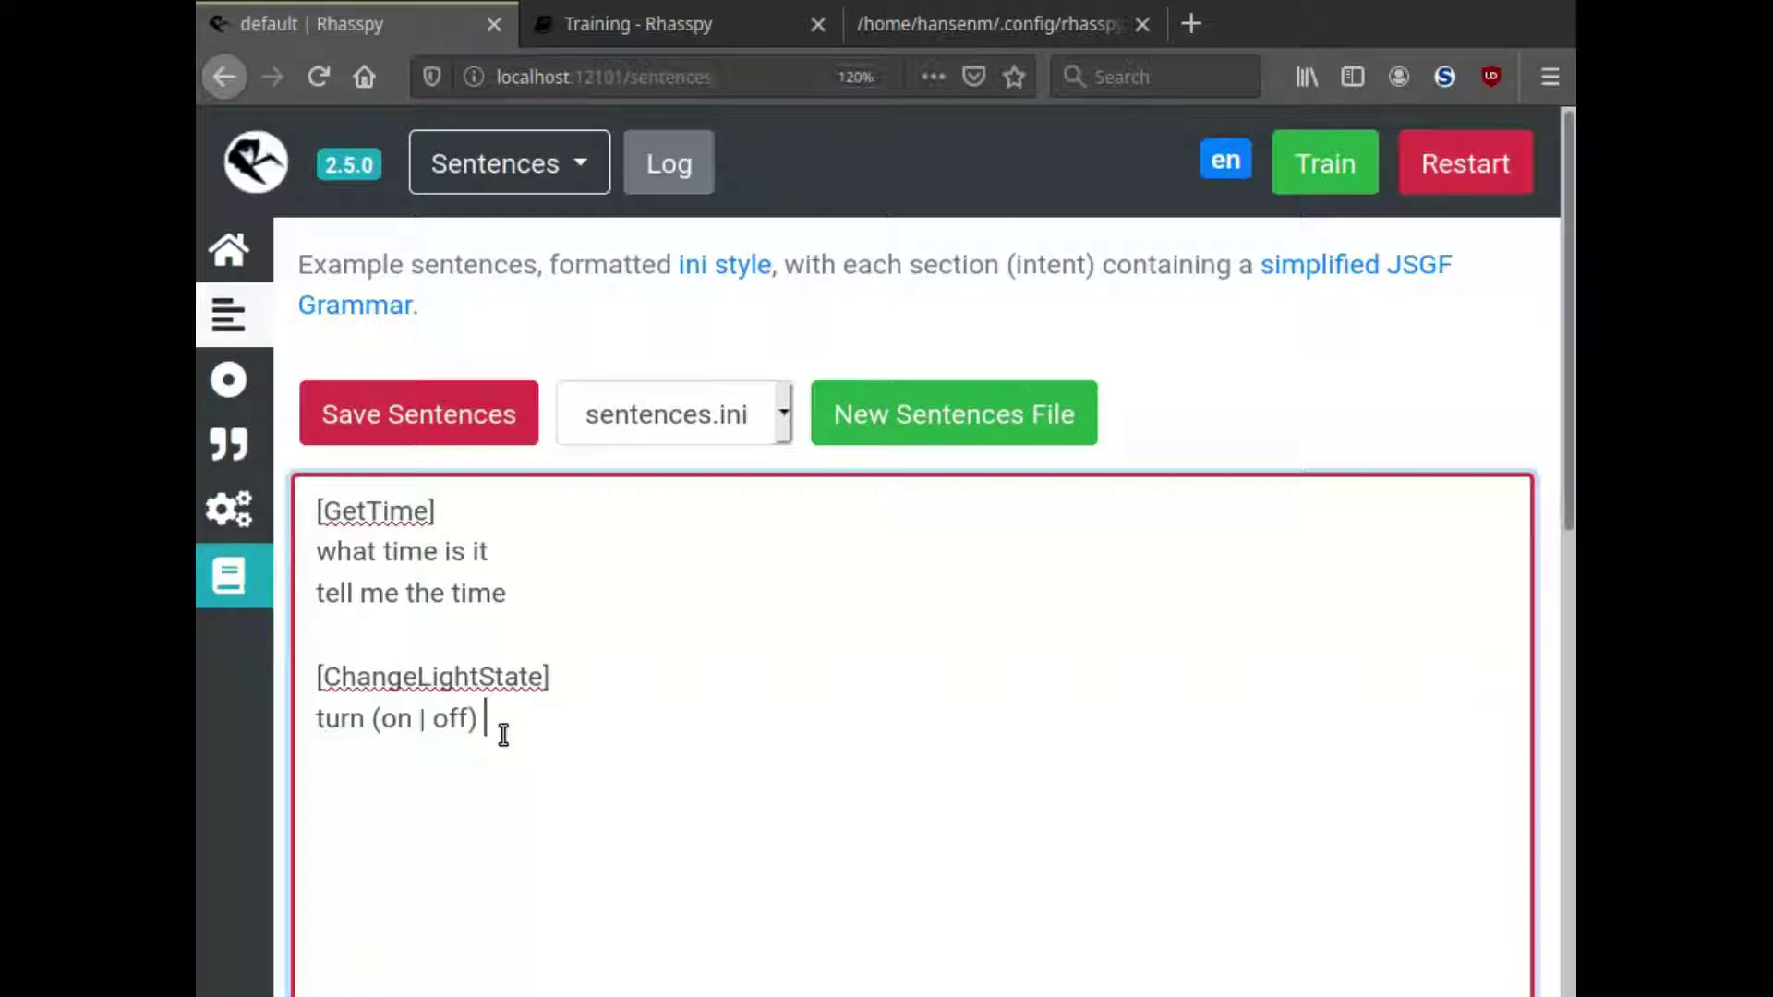
Complete the light template with "the (living room lamp | bedroom light)", then save the sentences and retrain.
type("the (living room ")
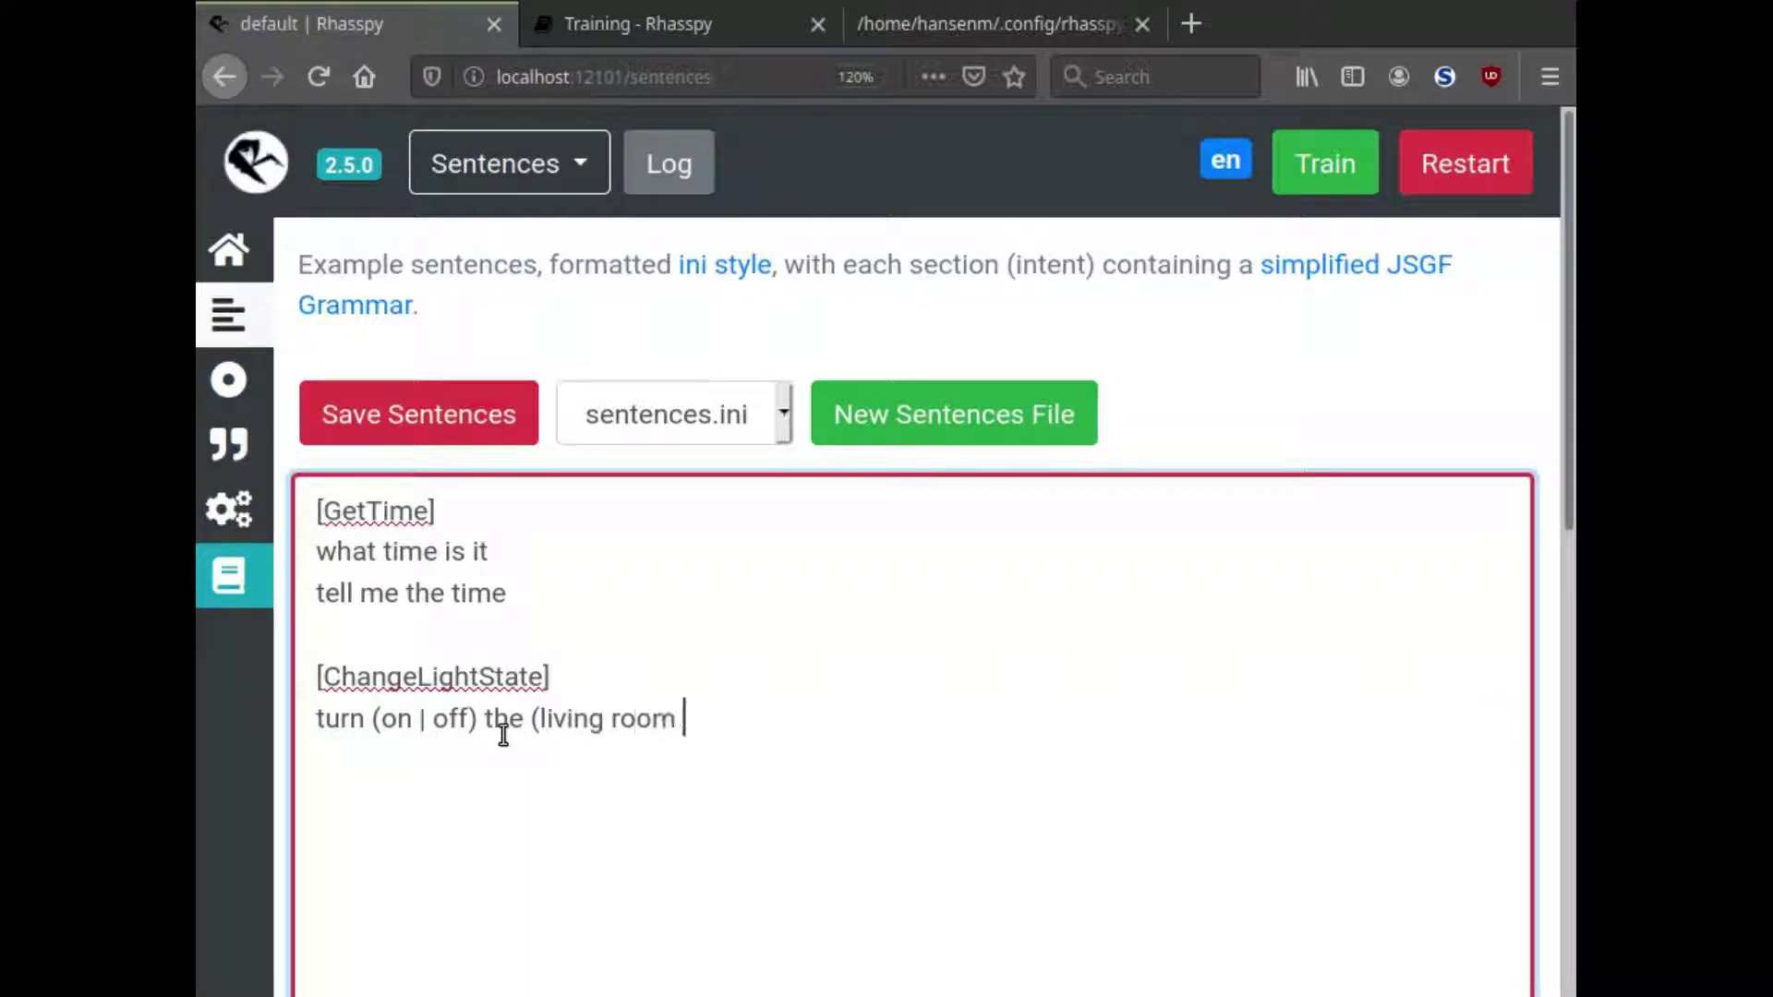
type("lamp | bedroom light")
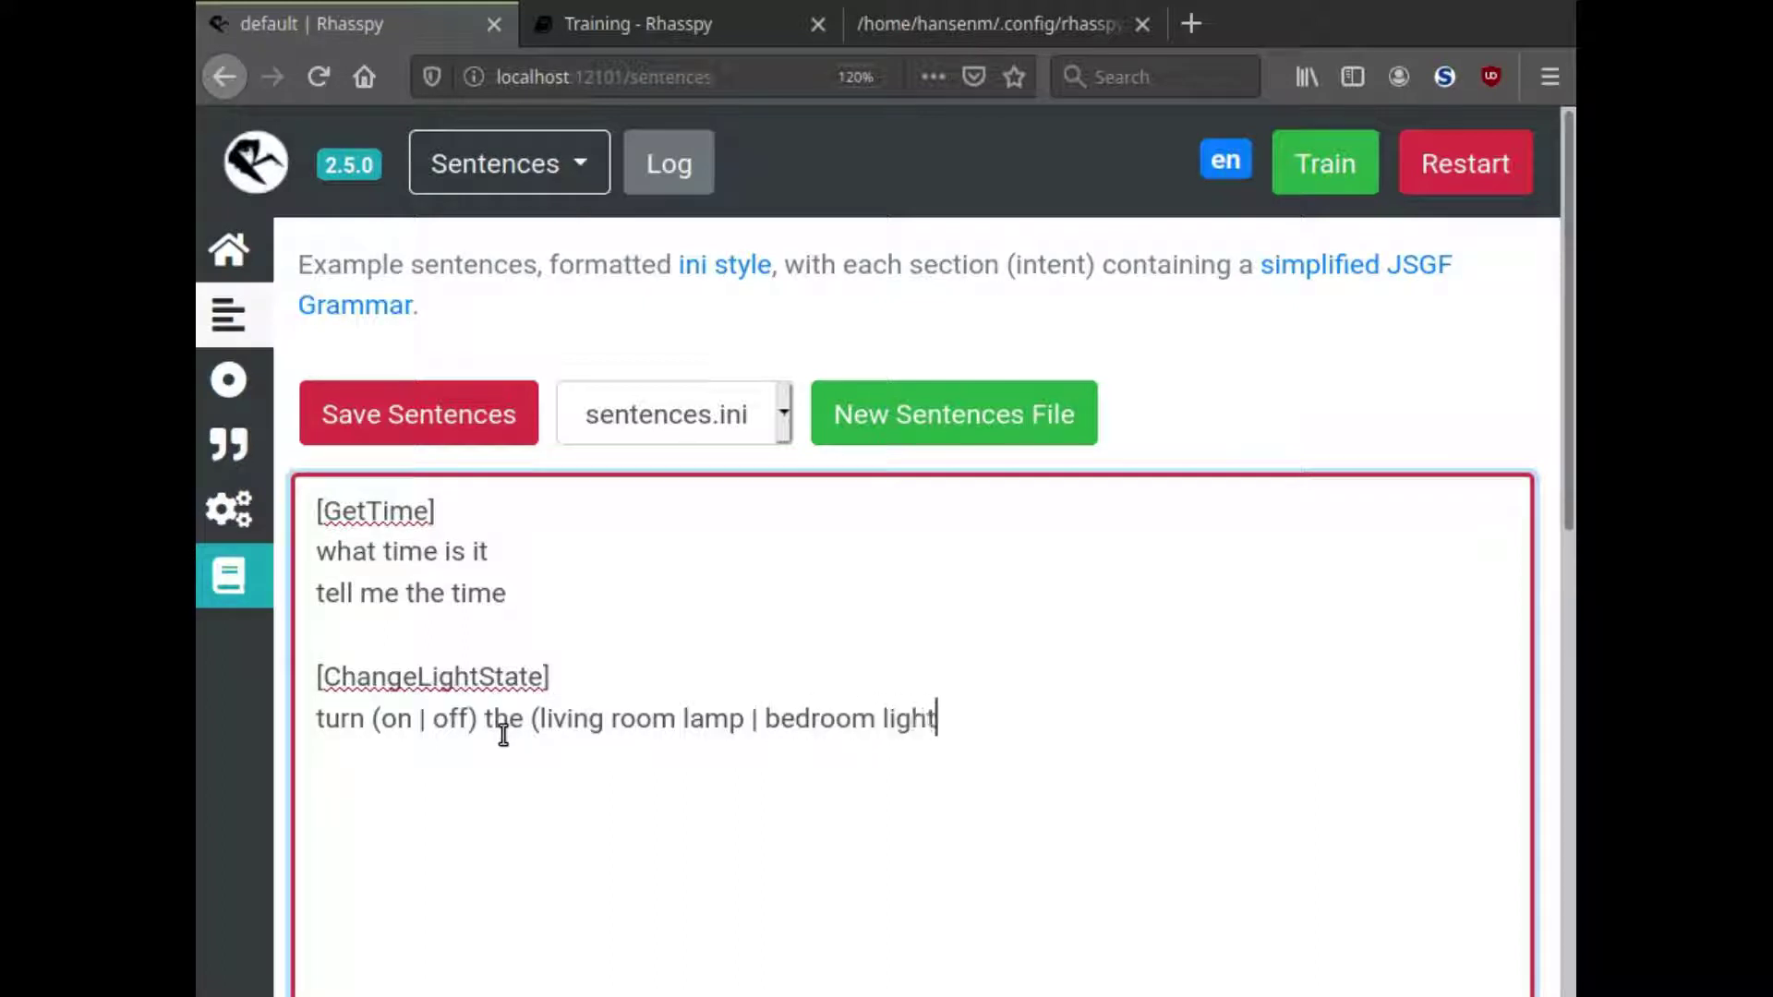
type(")")
left_click(447, 427)
left_click(990, 496)
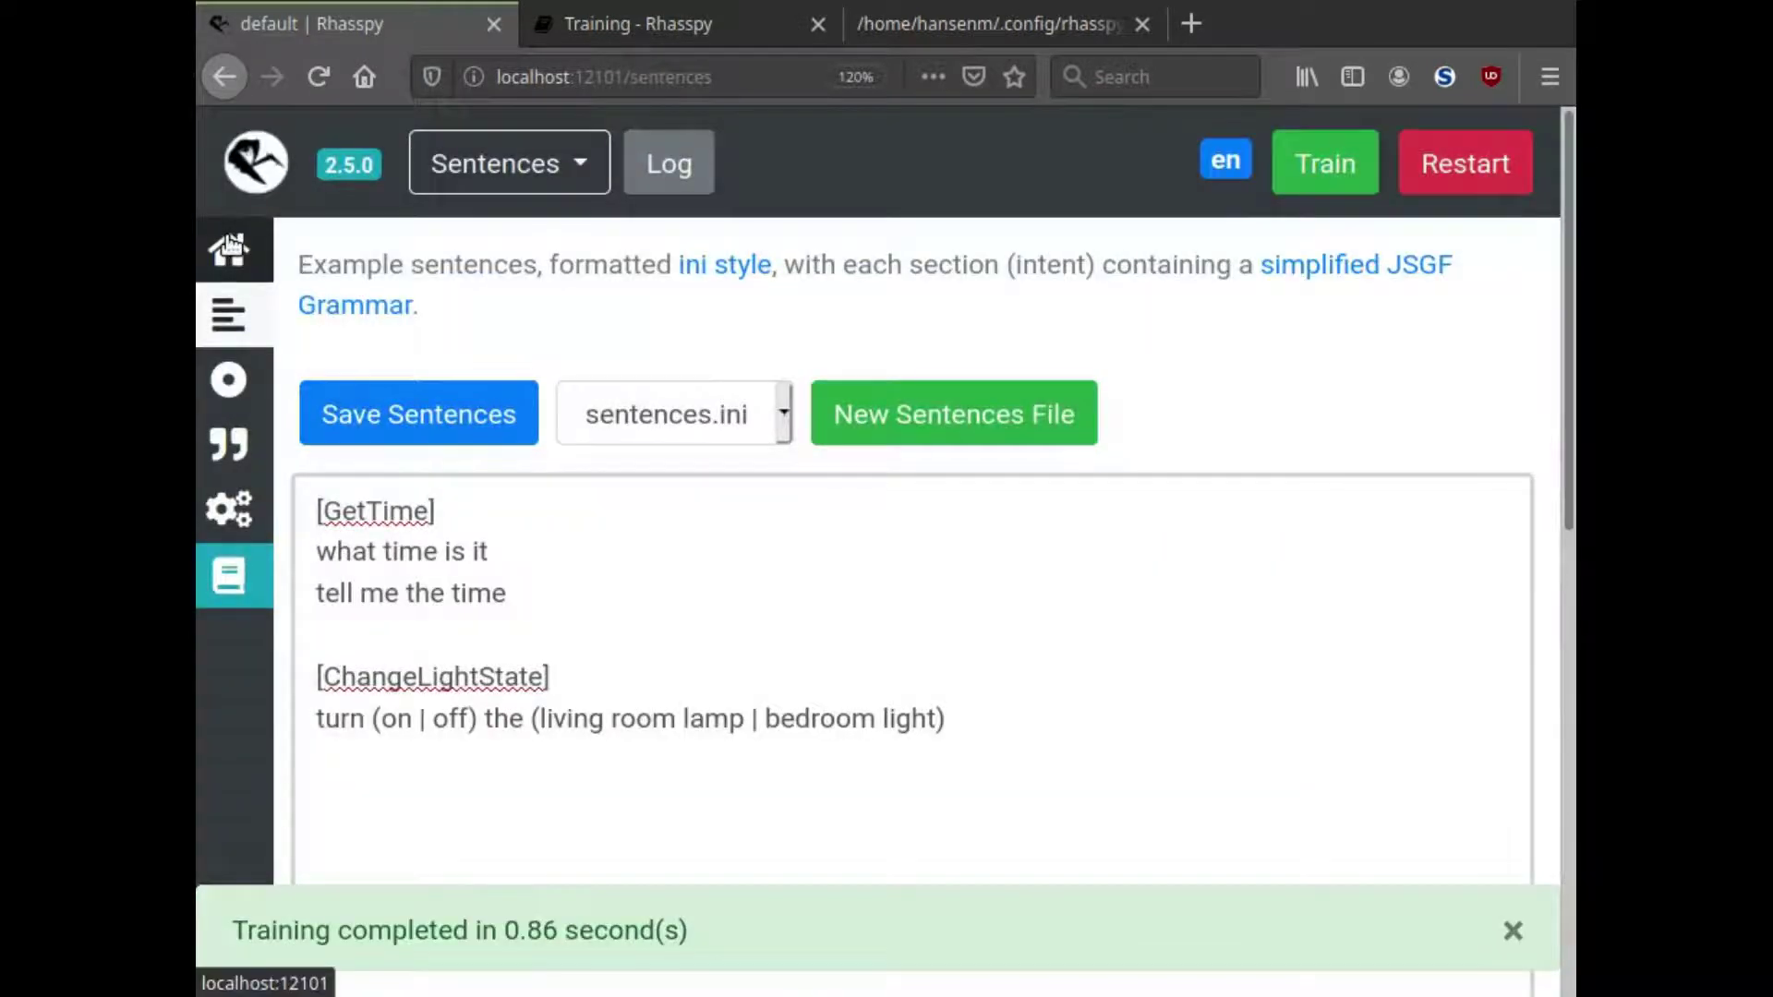
Test the voice command "turn on the bedroom light" from the home page and examine the recognized intent and text.
left_click(228, 250)
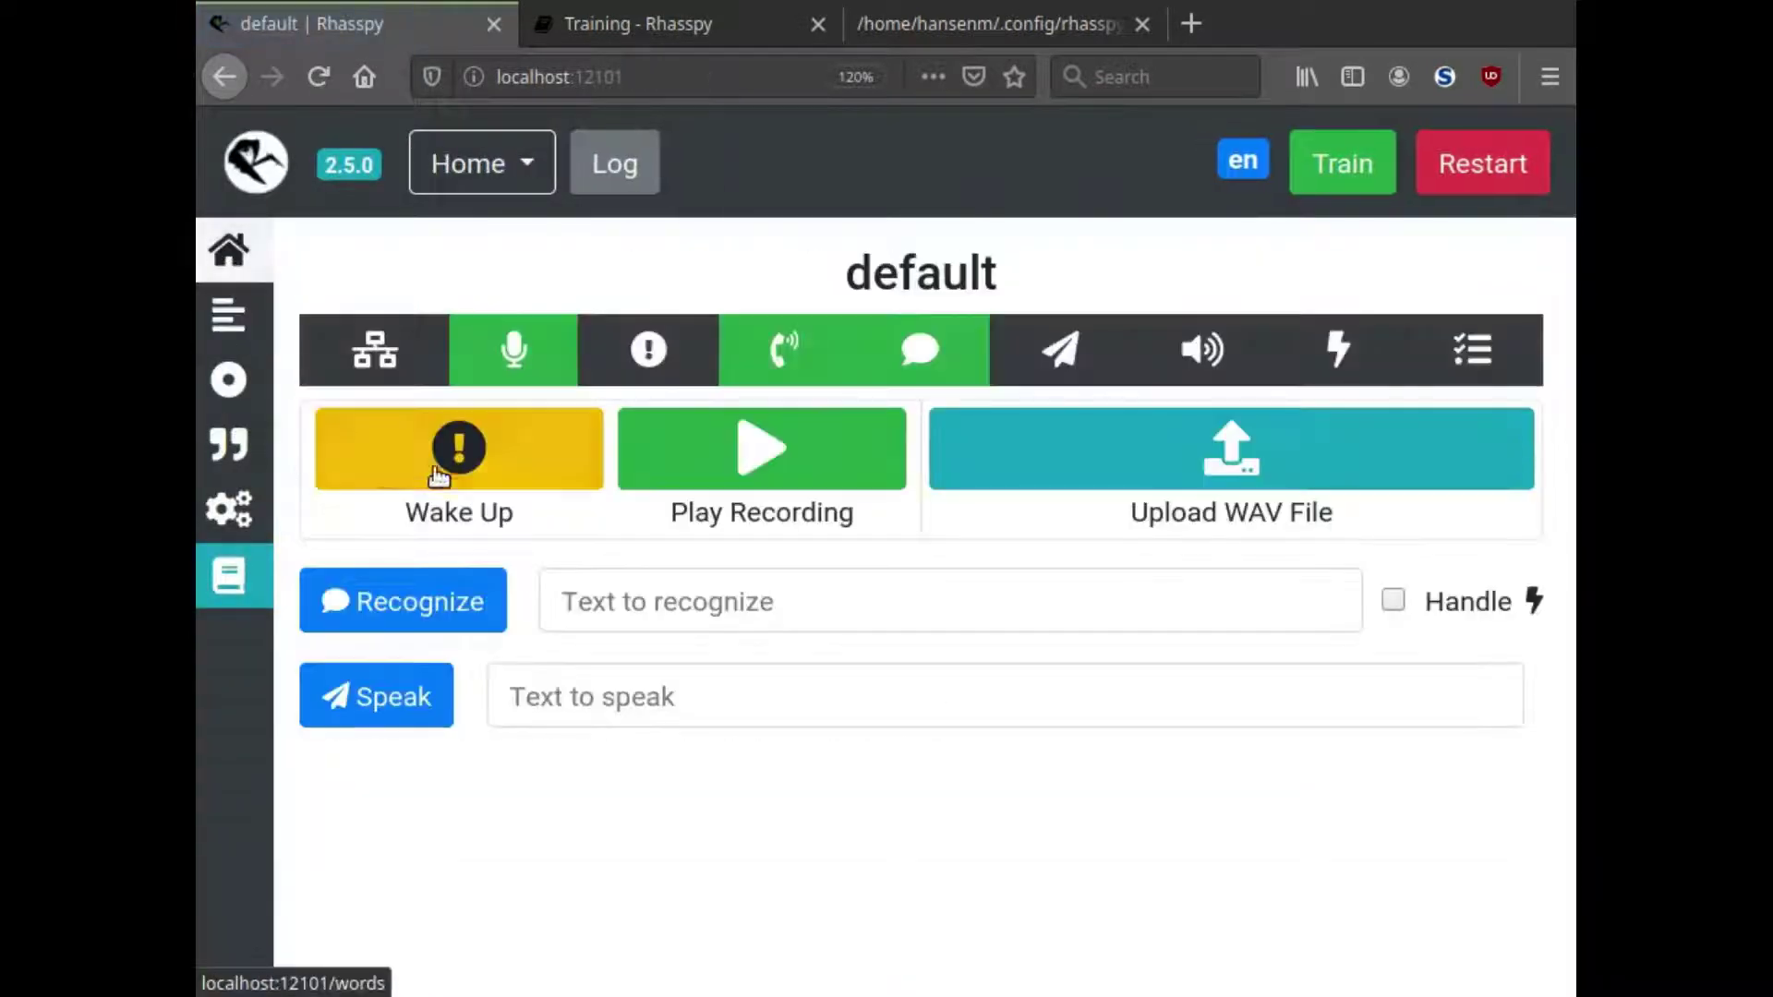
left_click(499, 475)
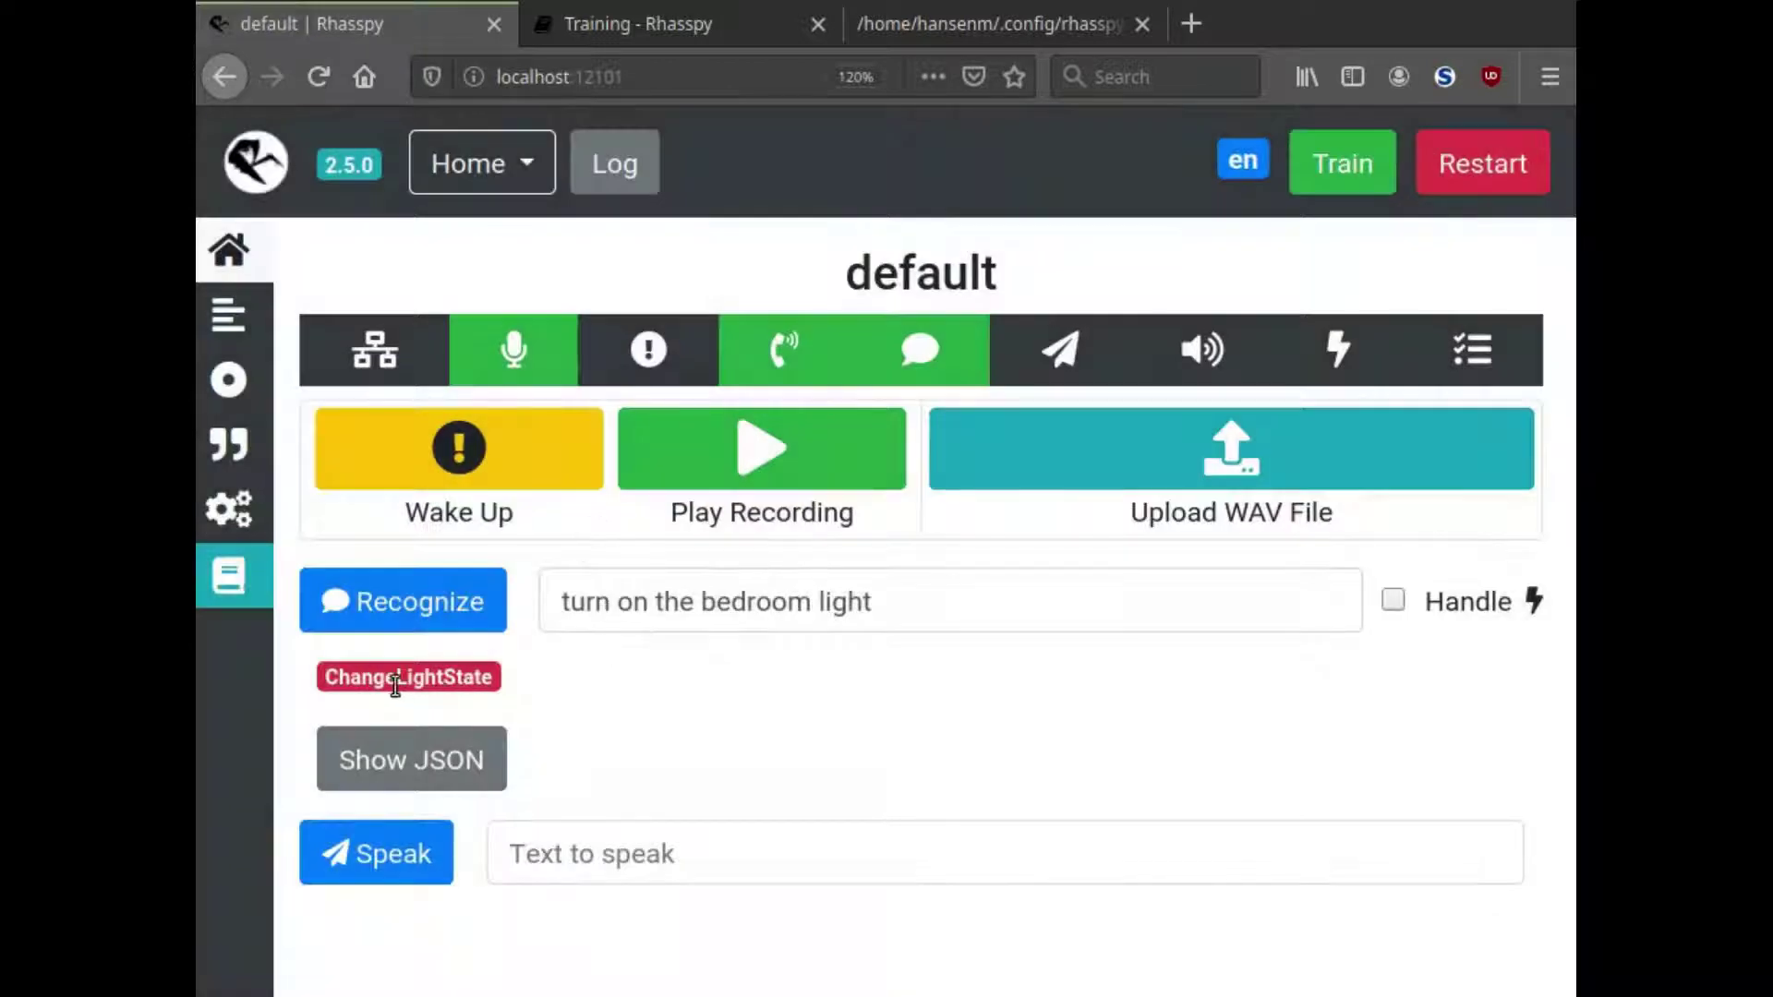
double_click(397, 686)
left_click(454, 687)
left_click_drag(910, 607, 708, 603)
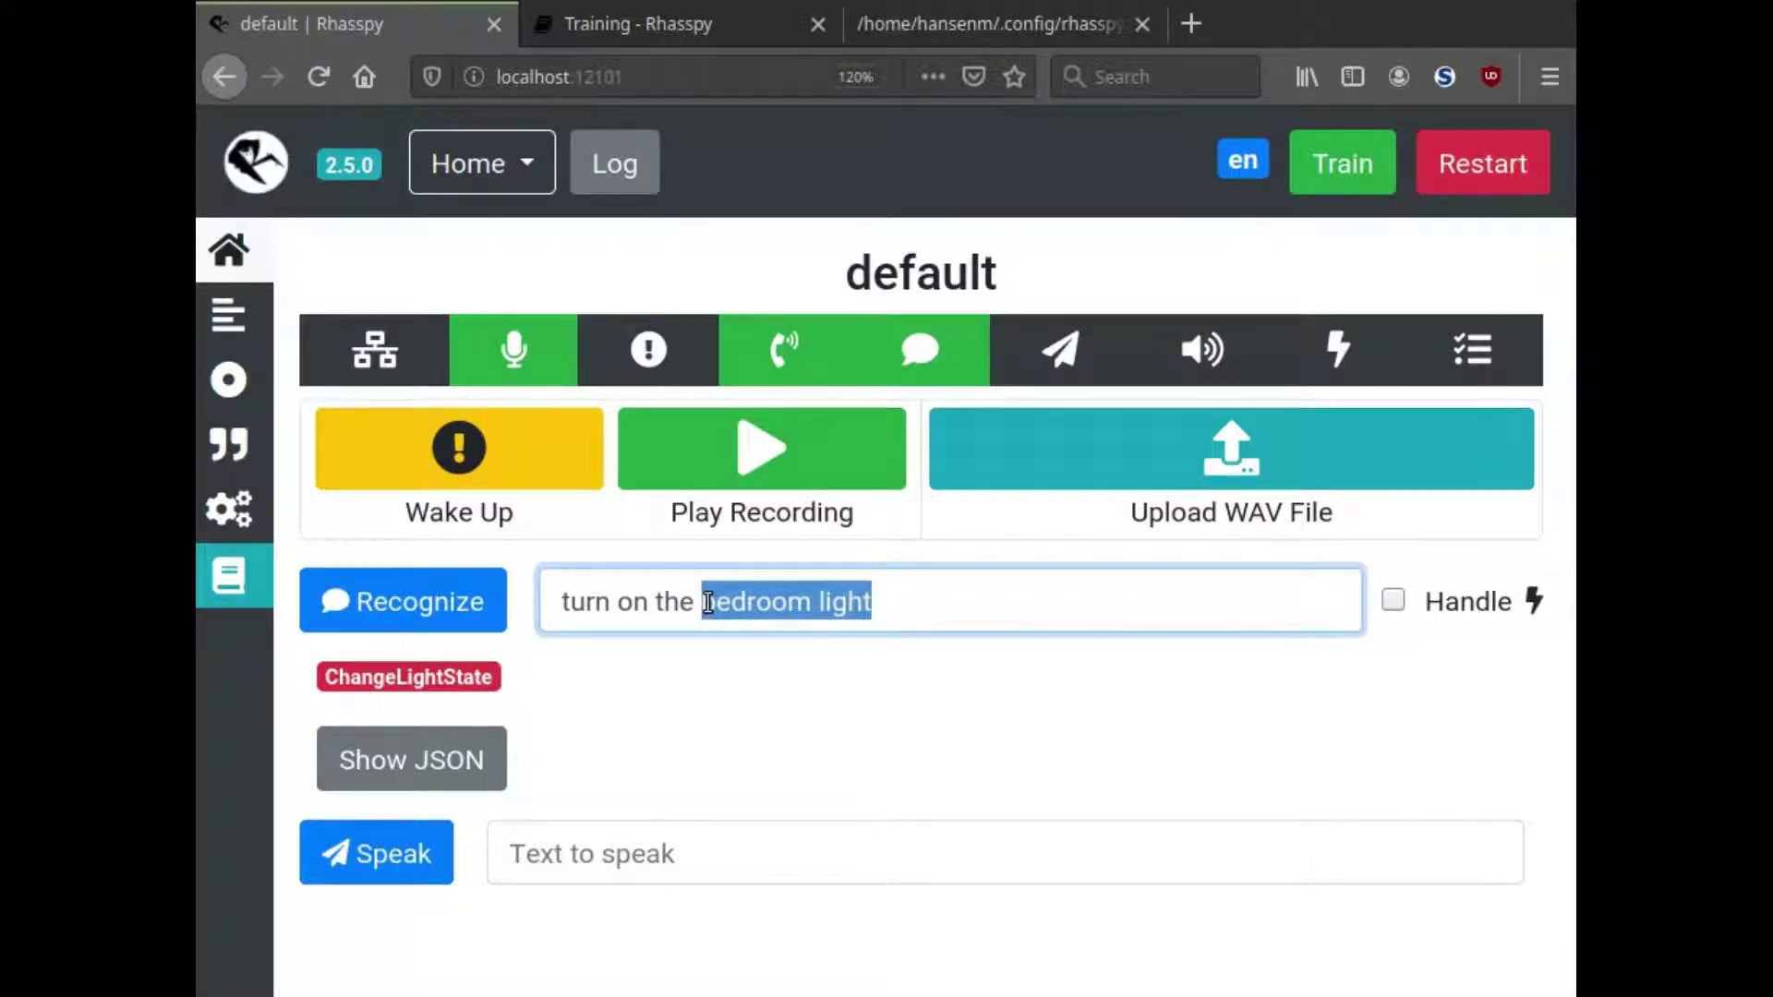
left_click(620, 604)
double_click(633, 604)
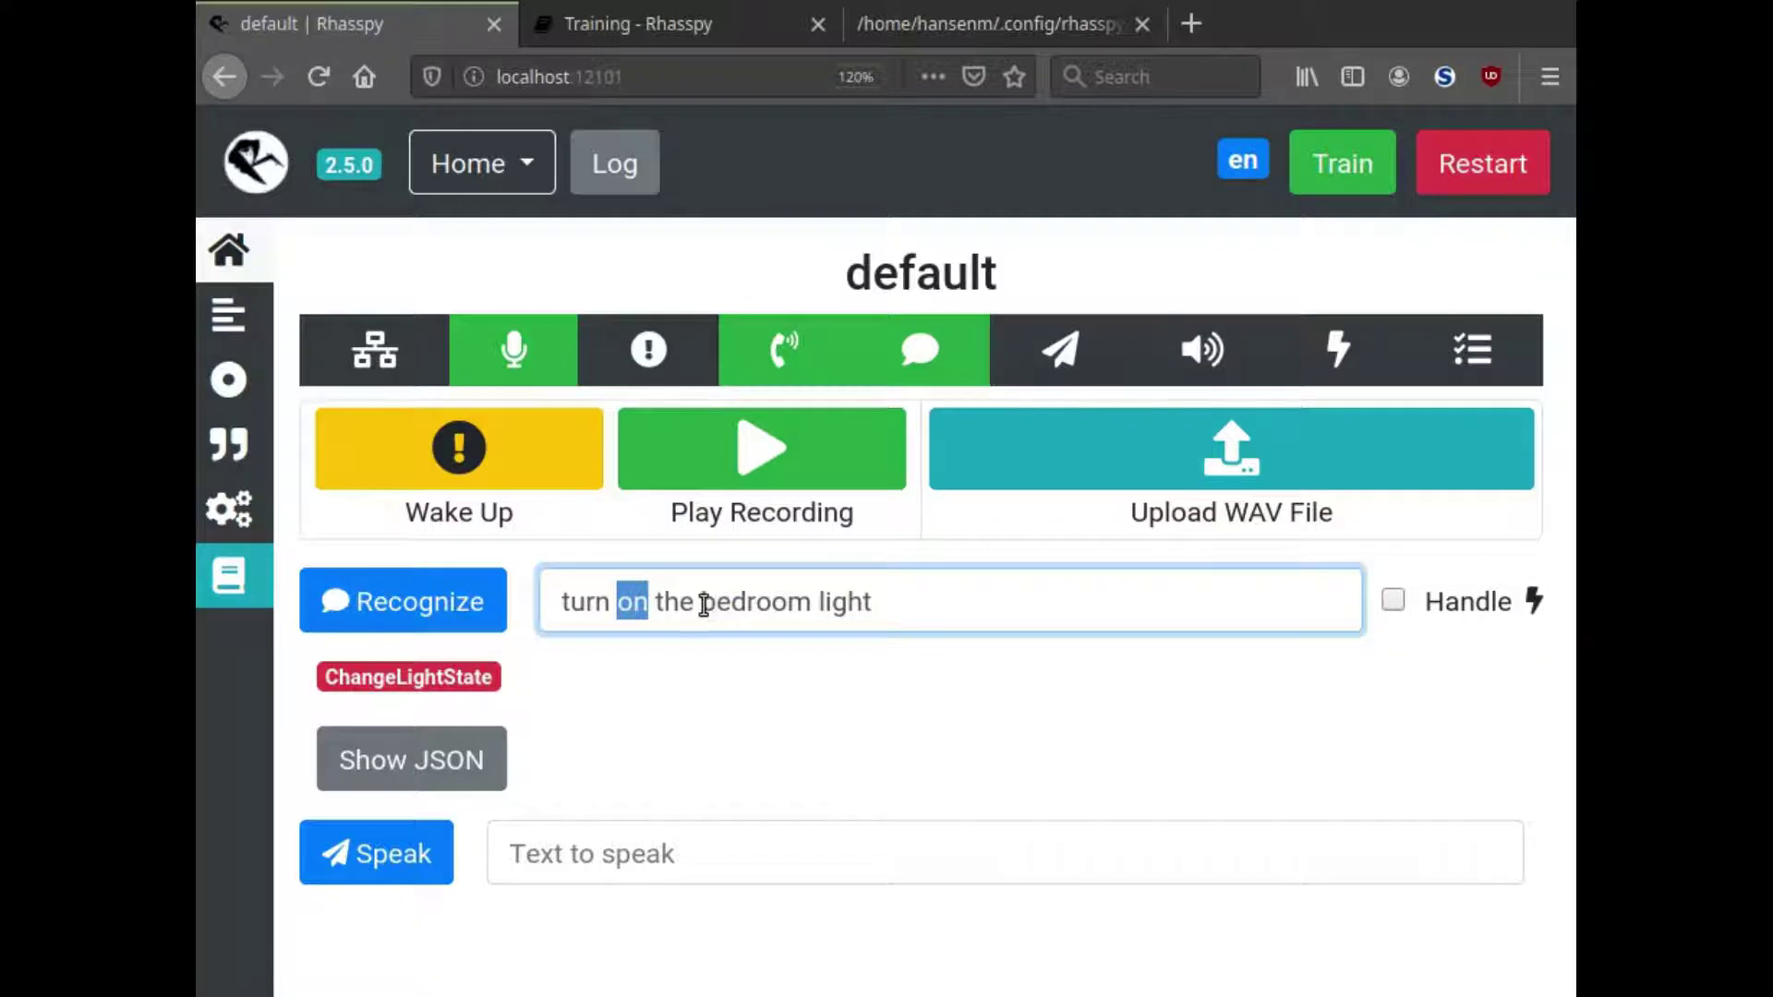
left_click_drag(702, 605, 863, 601)
left_click(848, 602)
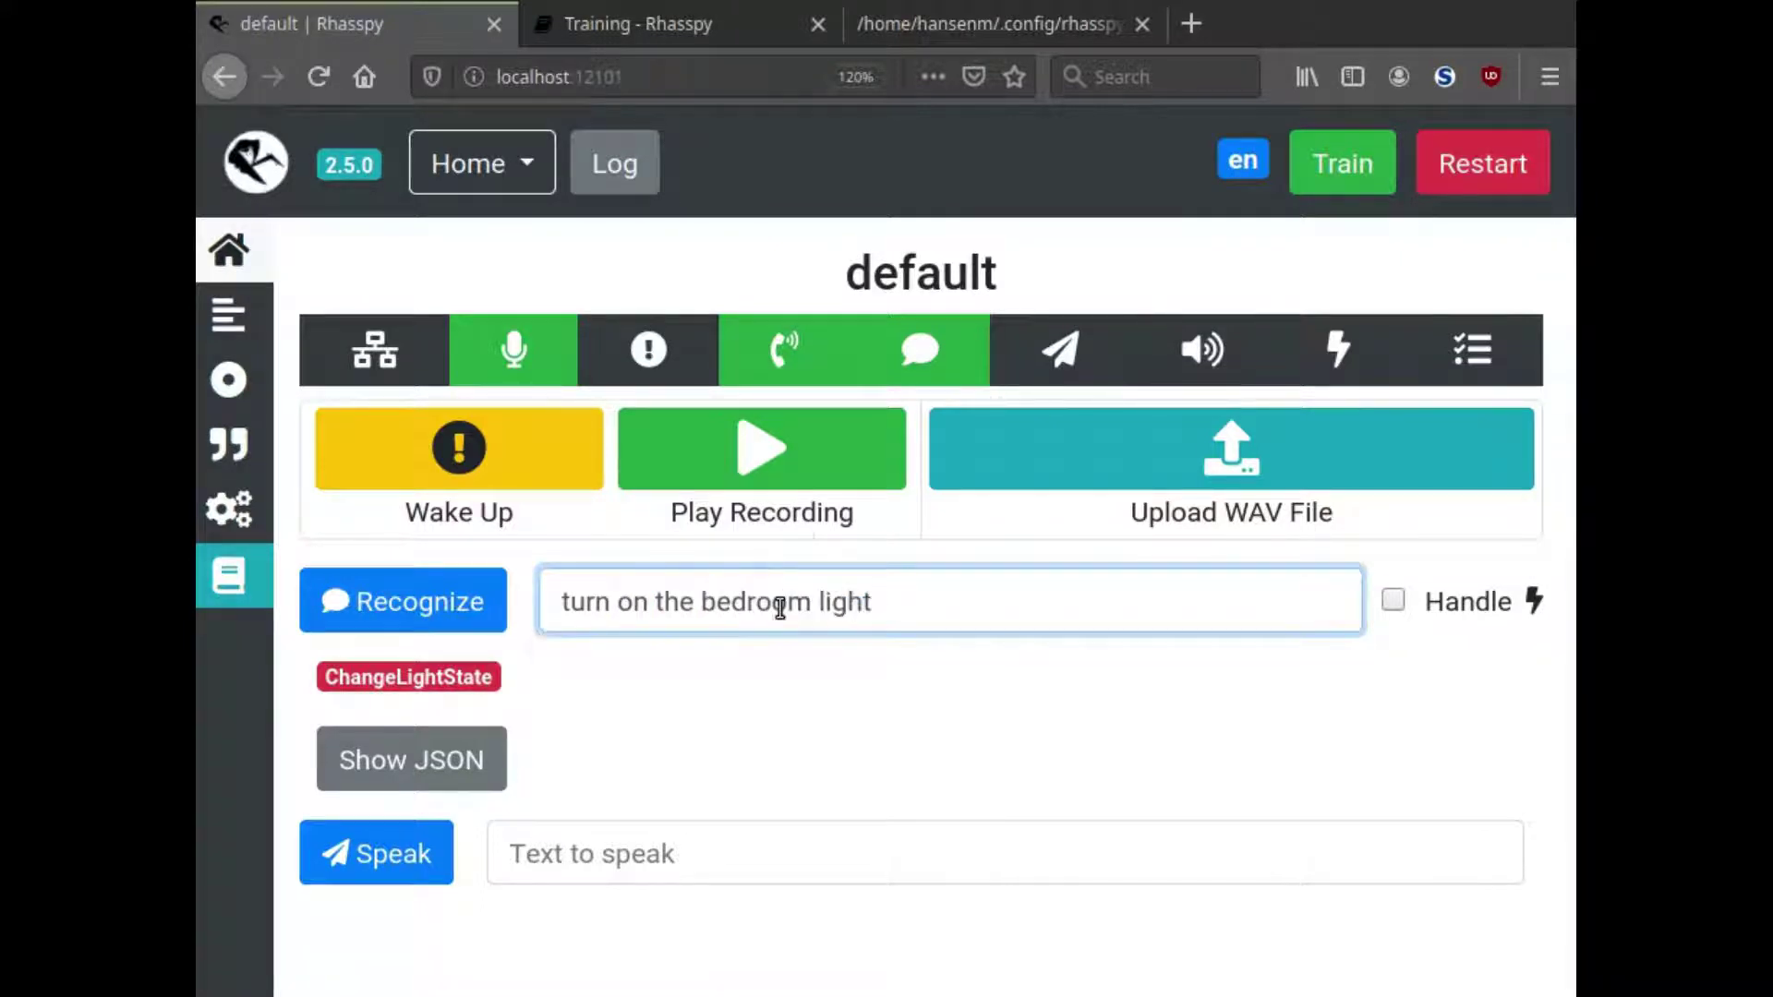
Tag the (on | off) group in the ChangeLightState template with {state}.
left_click(231, 319)
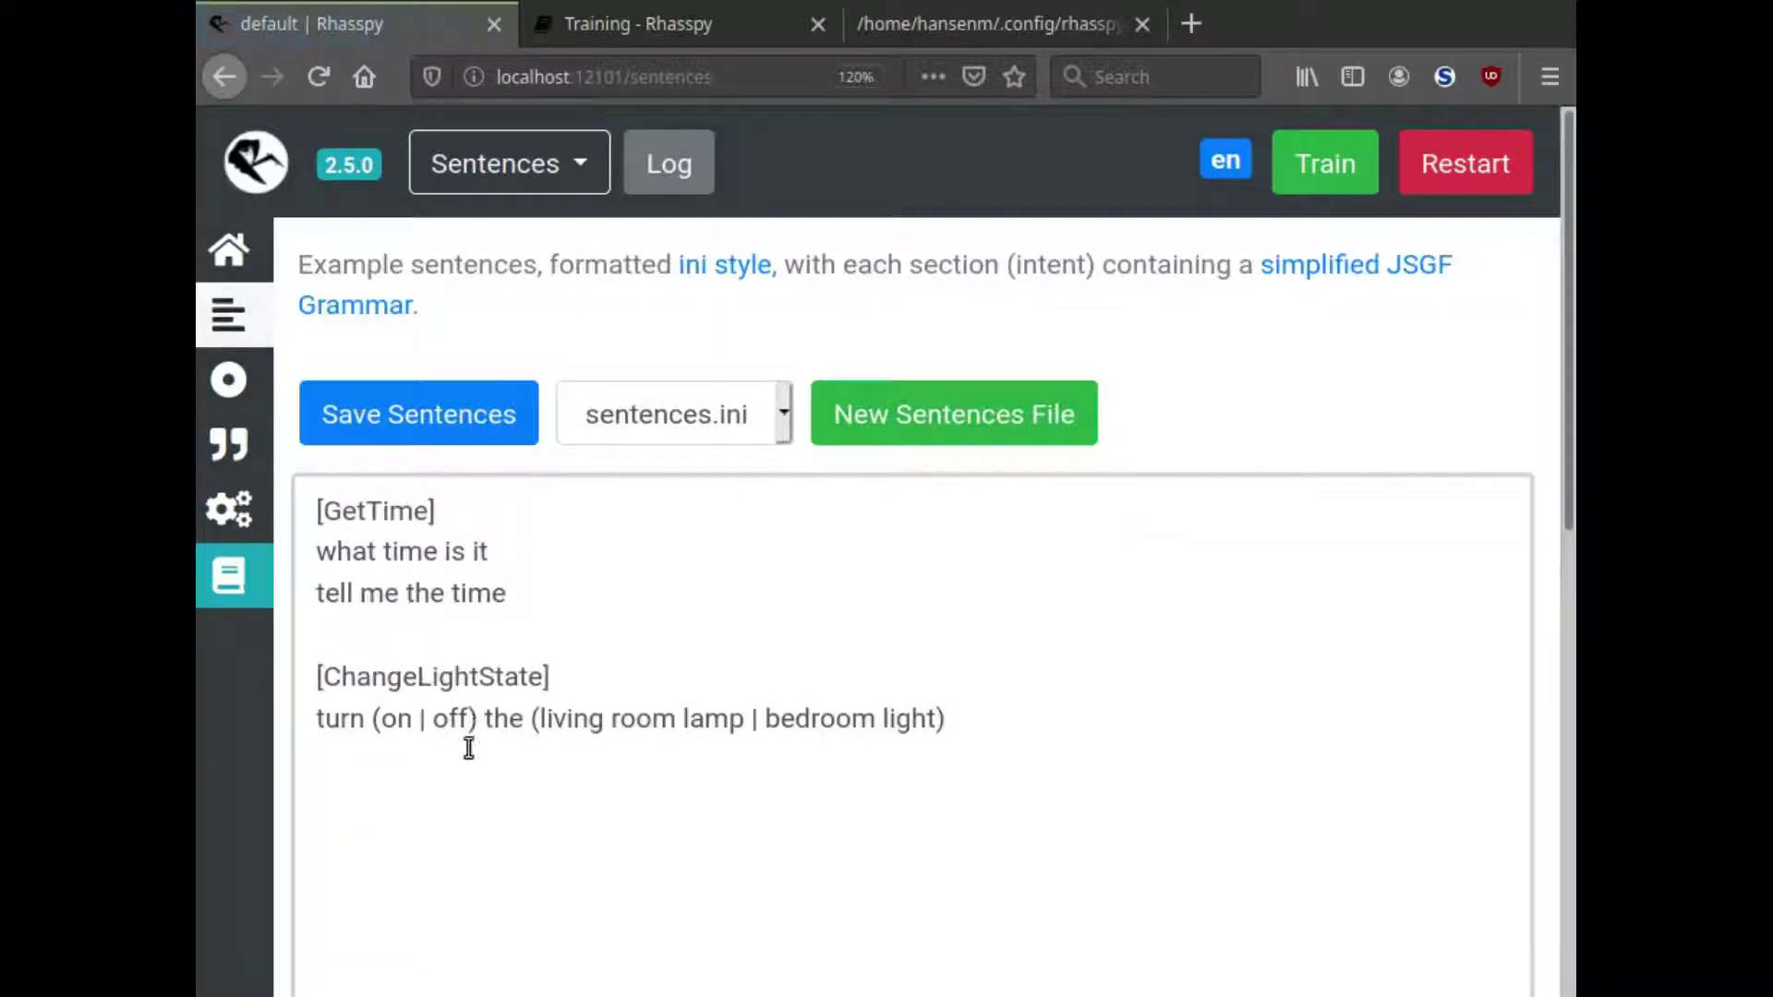
left_click(484, 718)
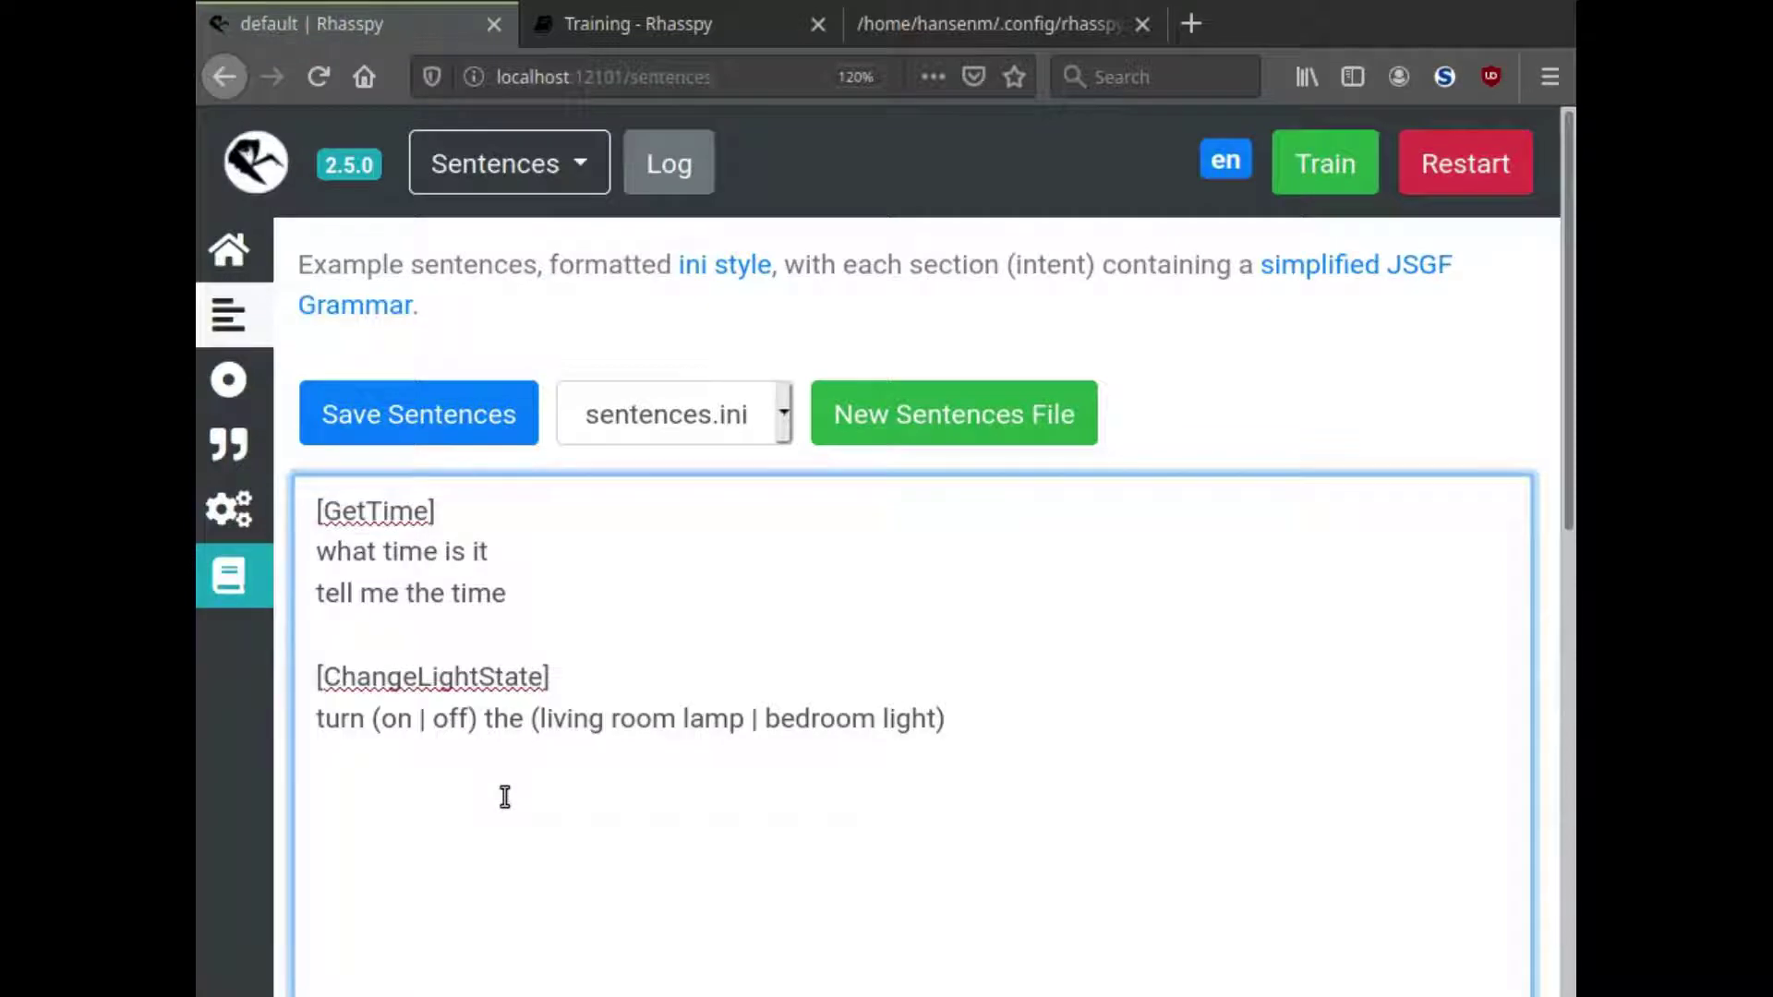
type("{state}")
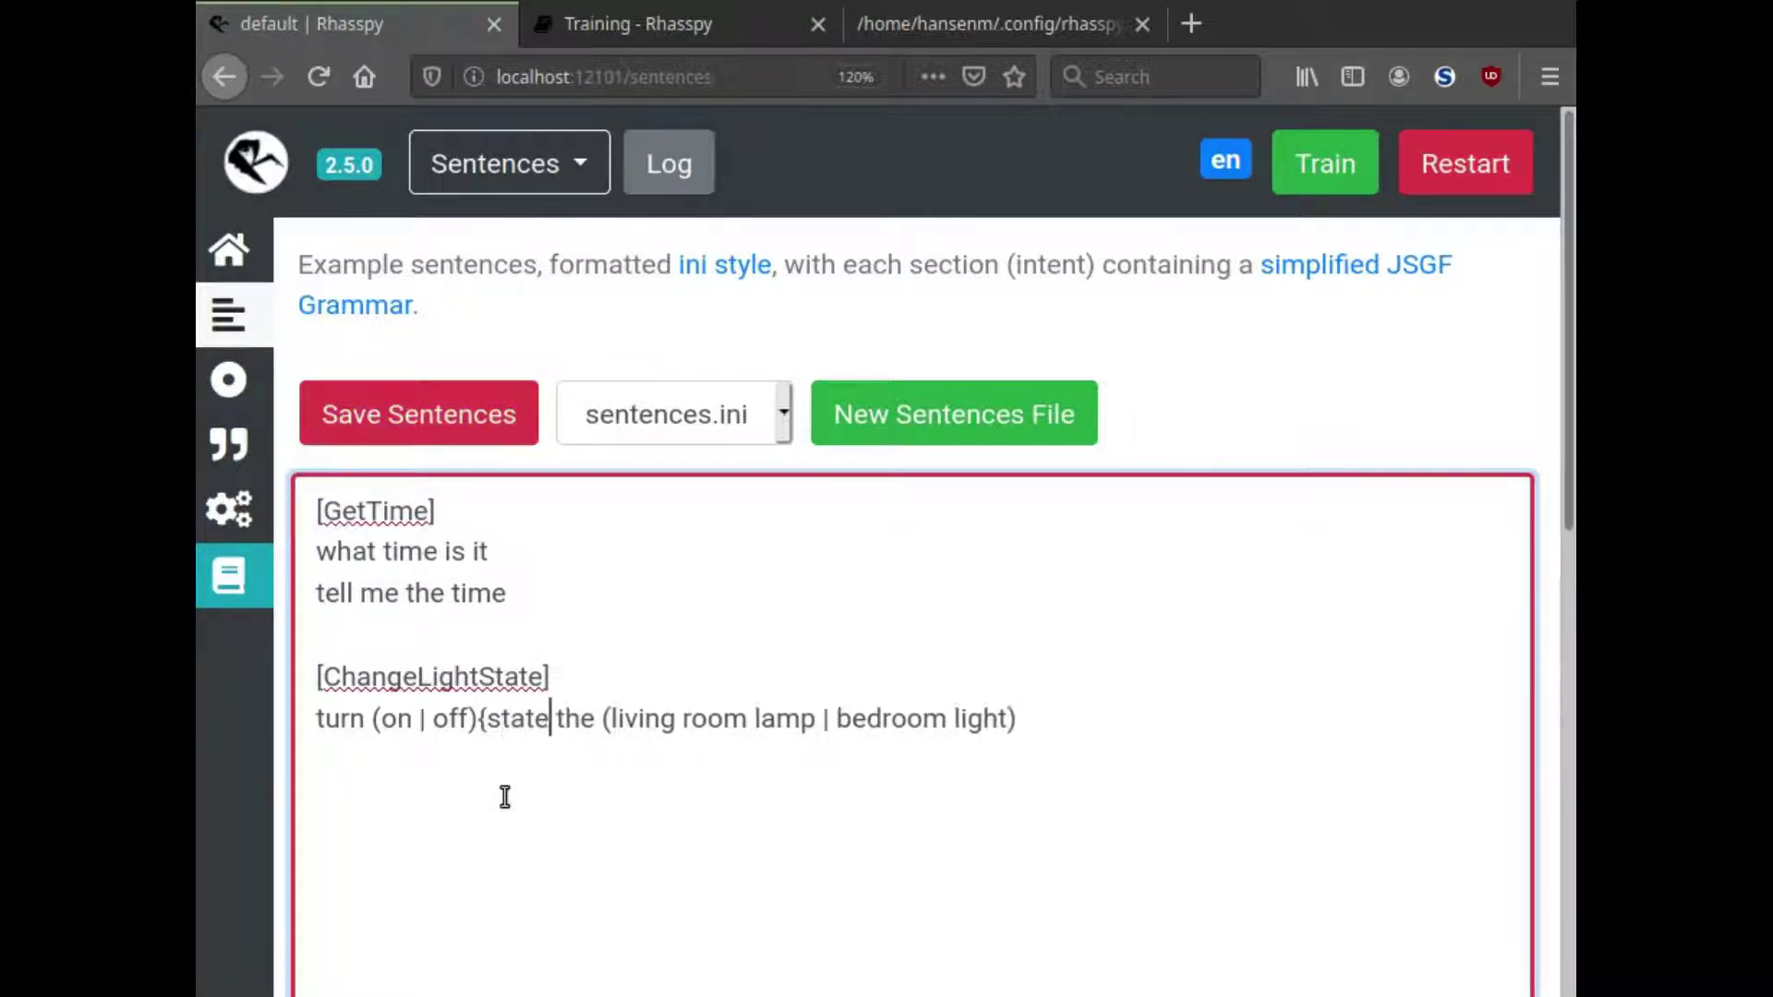
Tag the (living room lamp | bedroom light) group in the ChangeLightState template with {name}, then save the sentences and retrain.
key("End")
type("{name}")
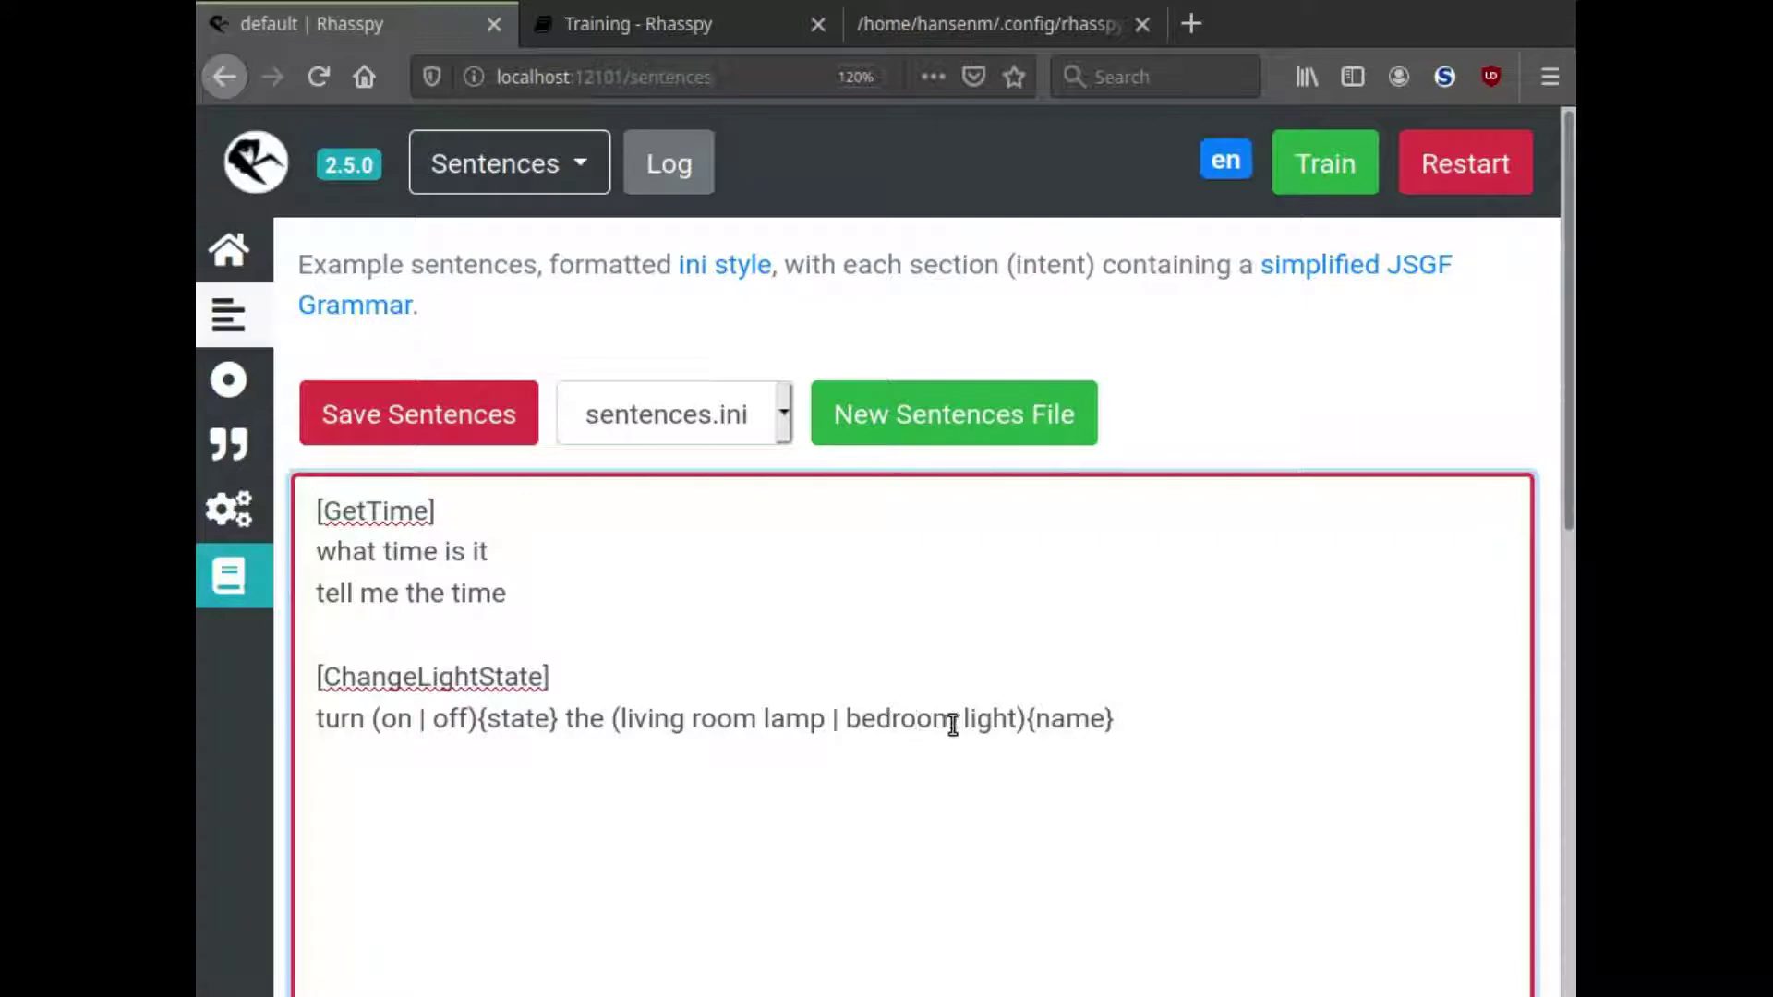
left_click(499, 427)
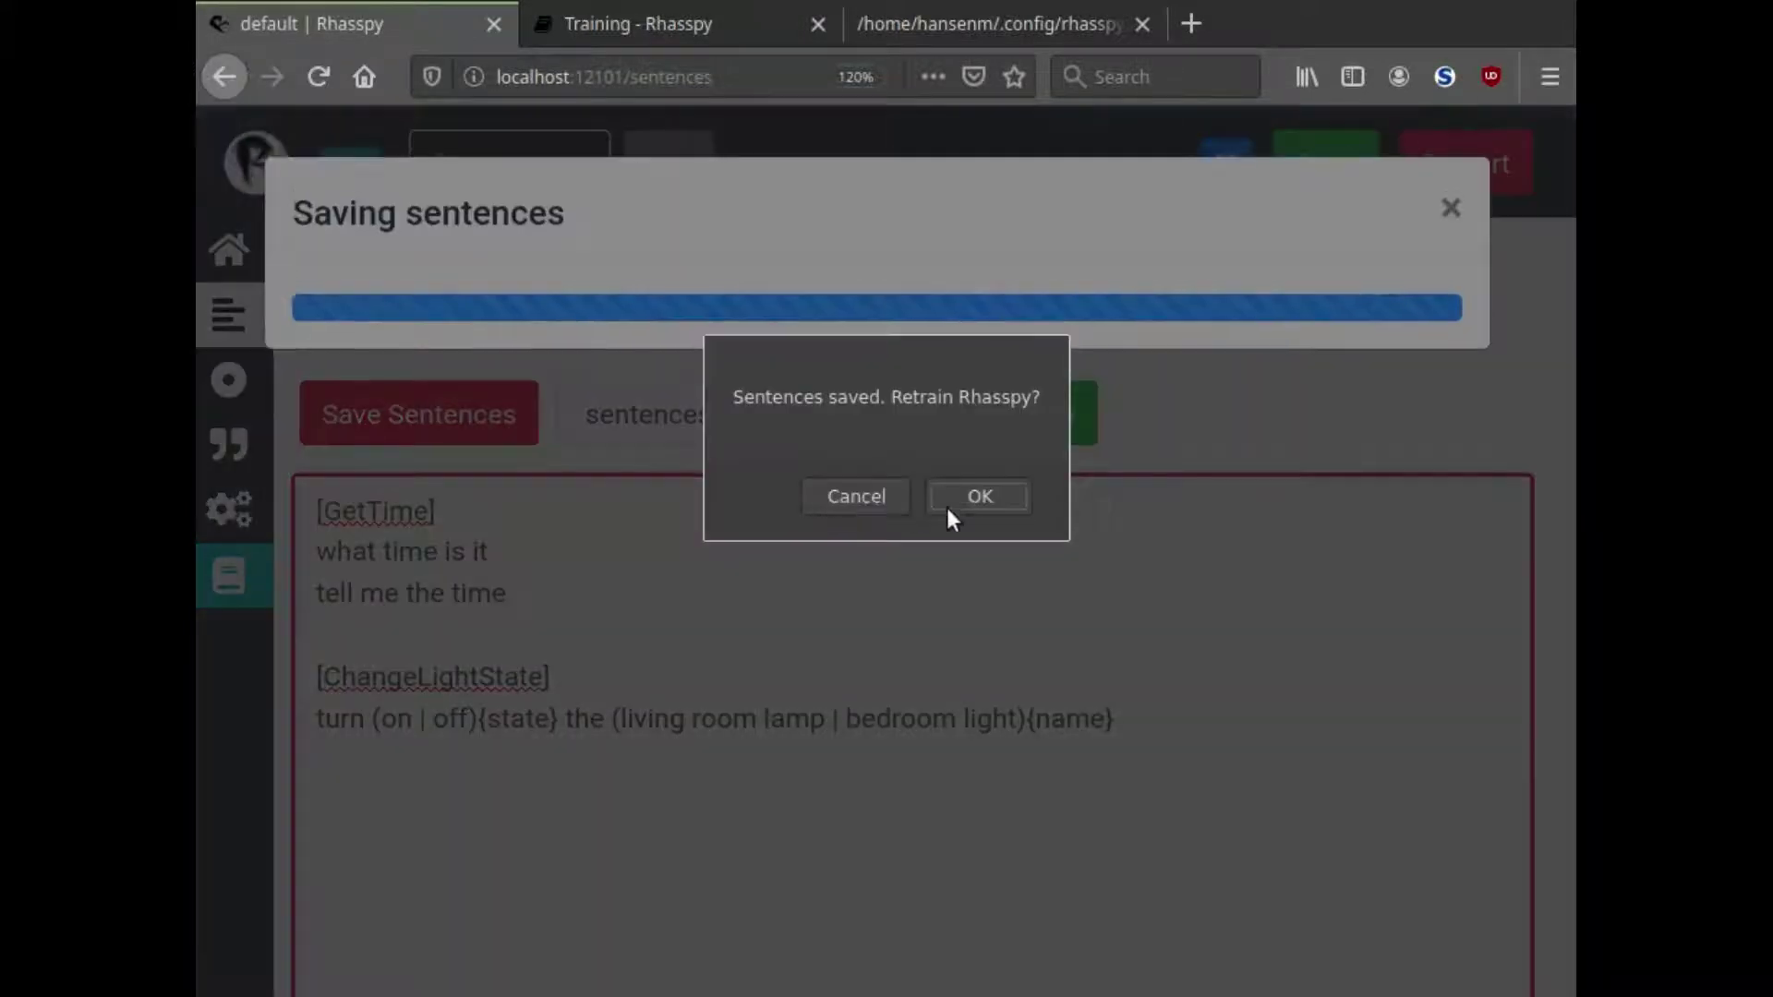
left_click(961, 503)
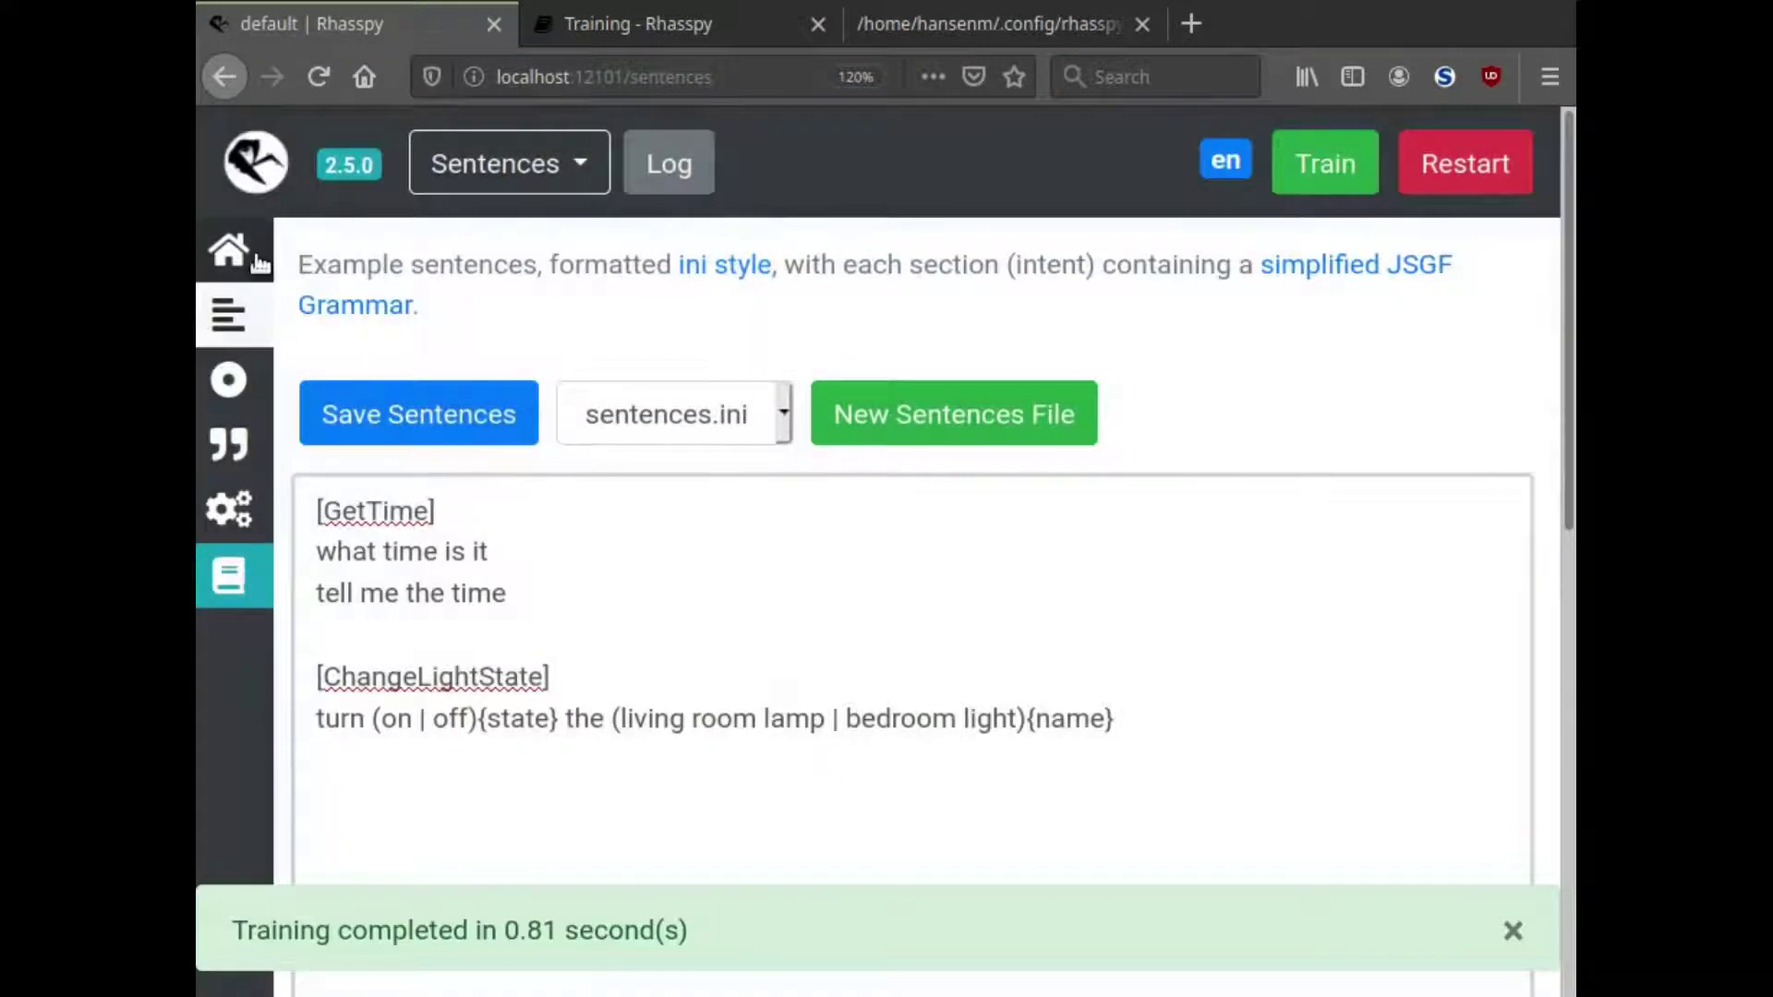
Test the voice command "turn on the living room lamp" from the home page and examine the entities and slots in the intent JSON.
left_click(228, 249)
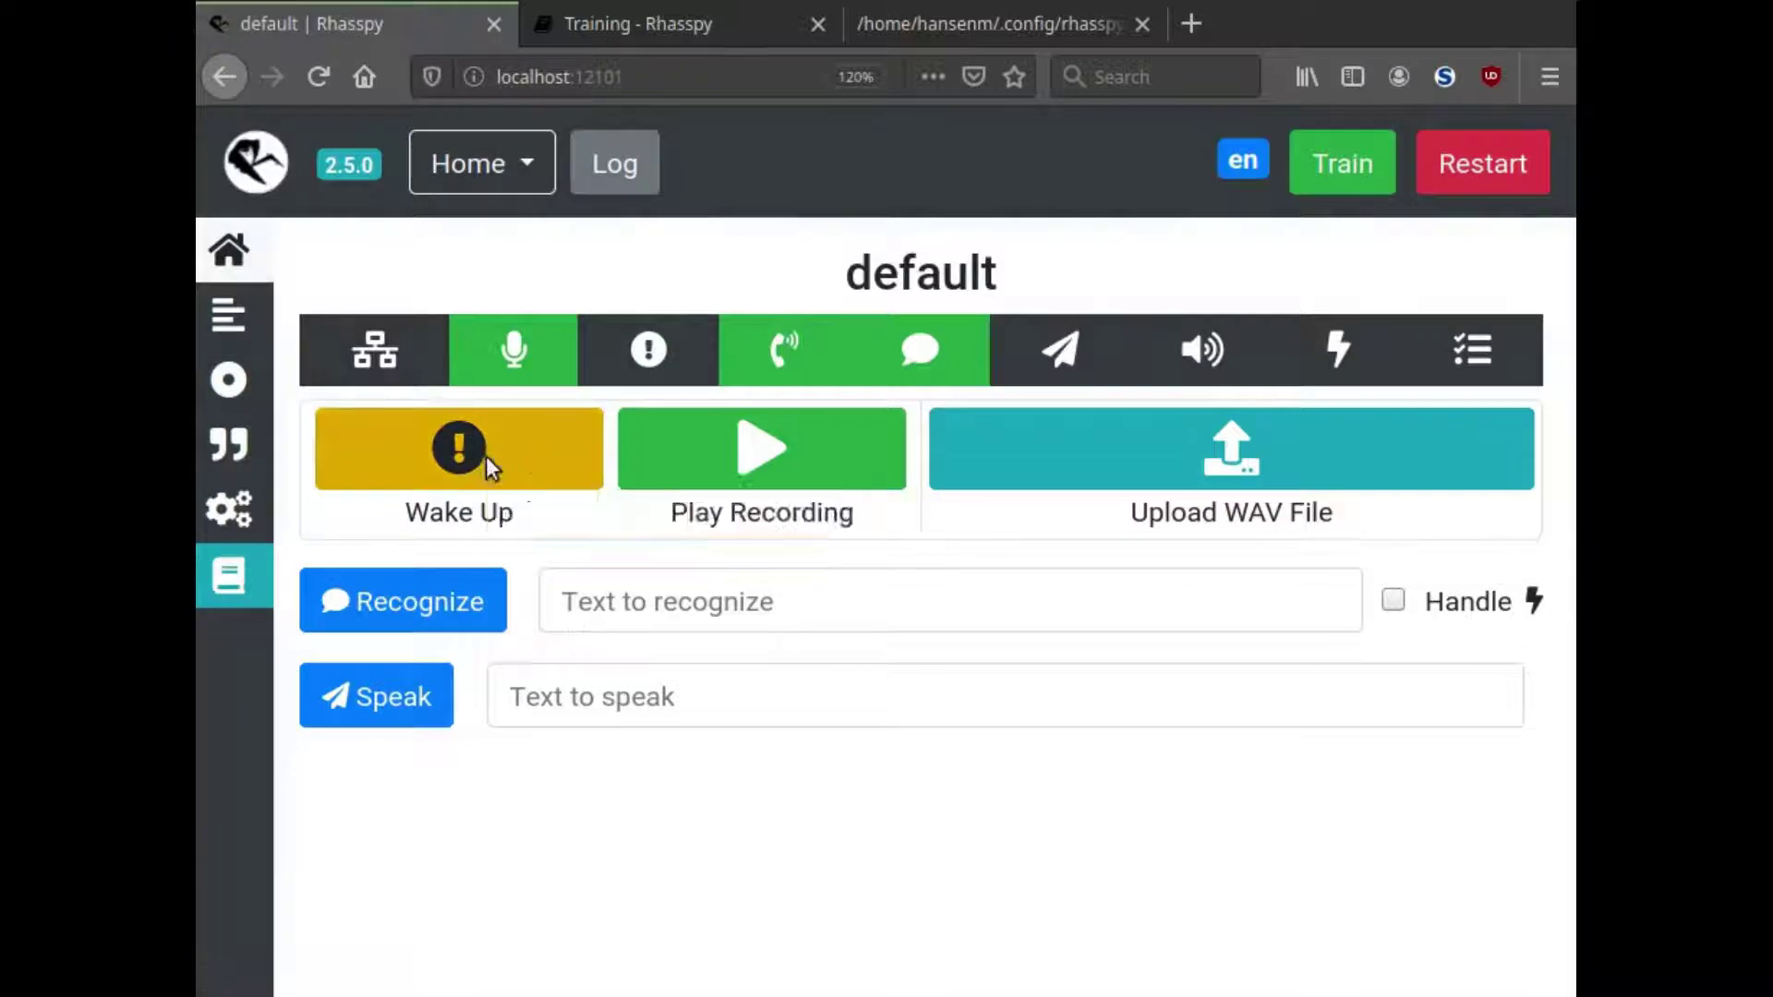
left_click(487, 458)
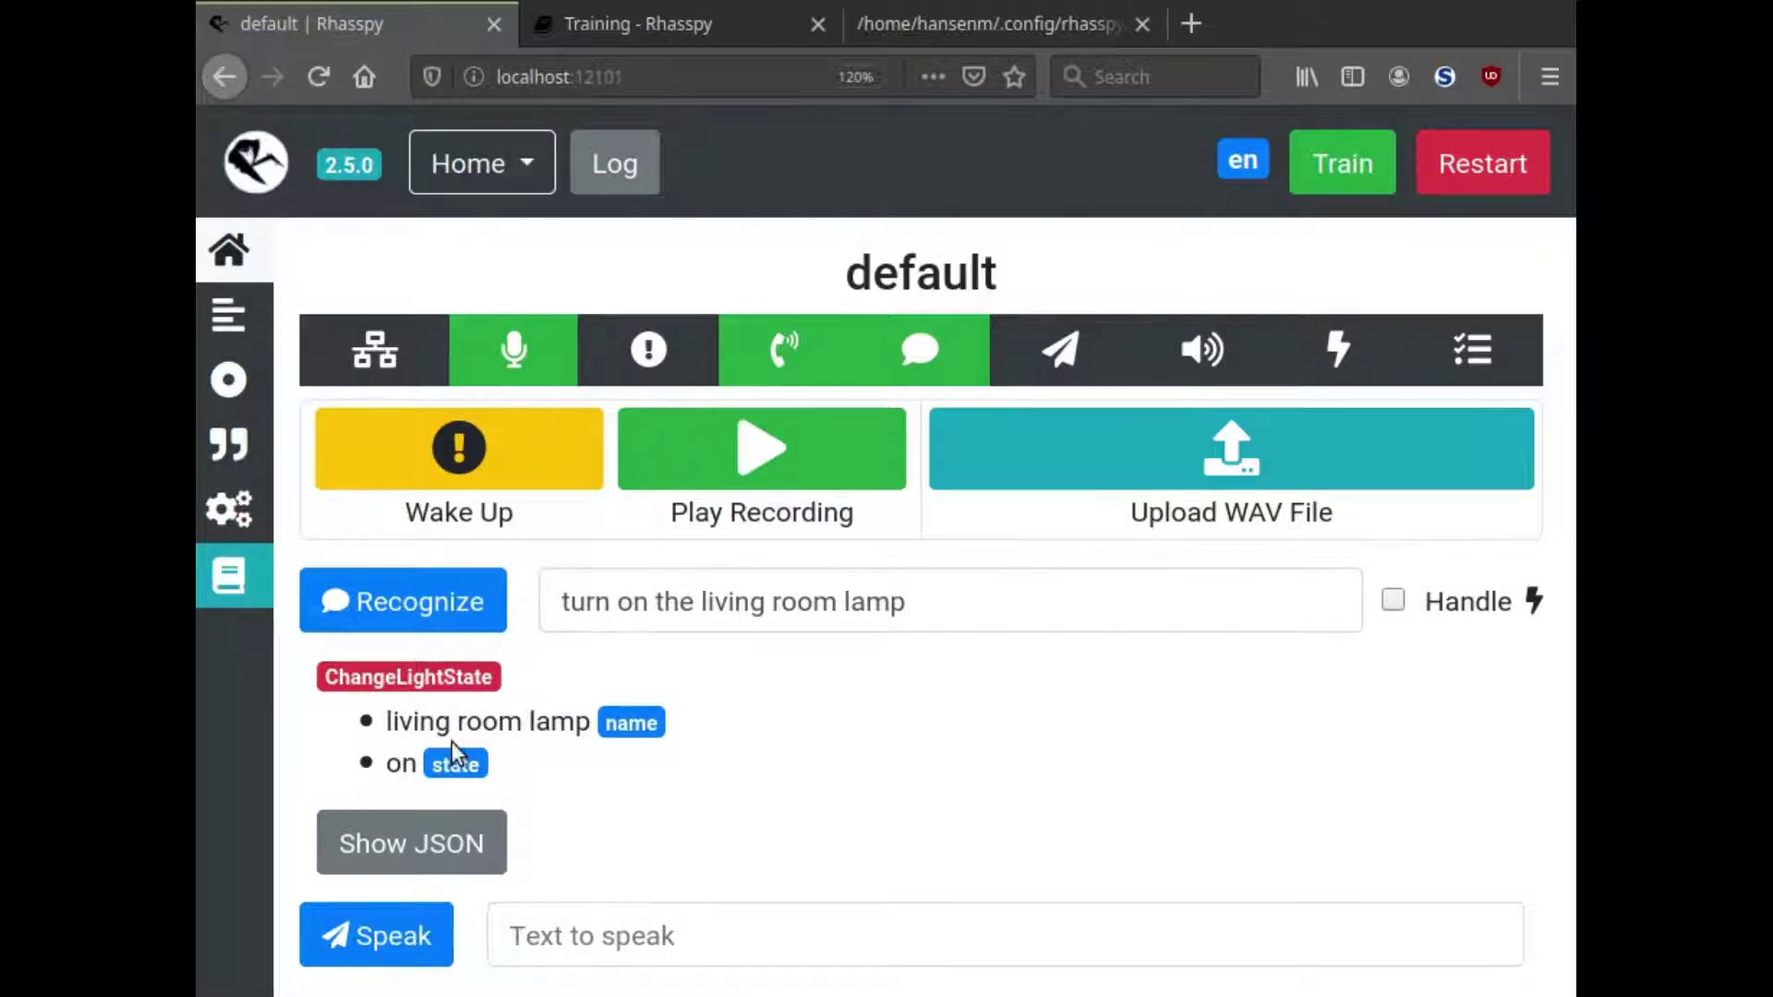
left_click(445, 859)
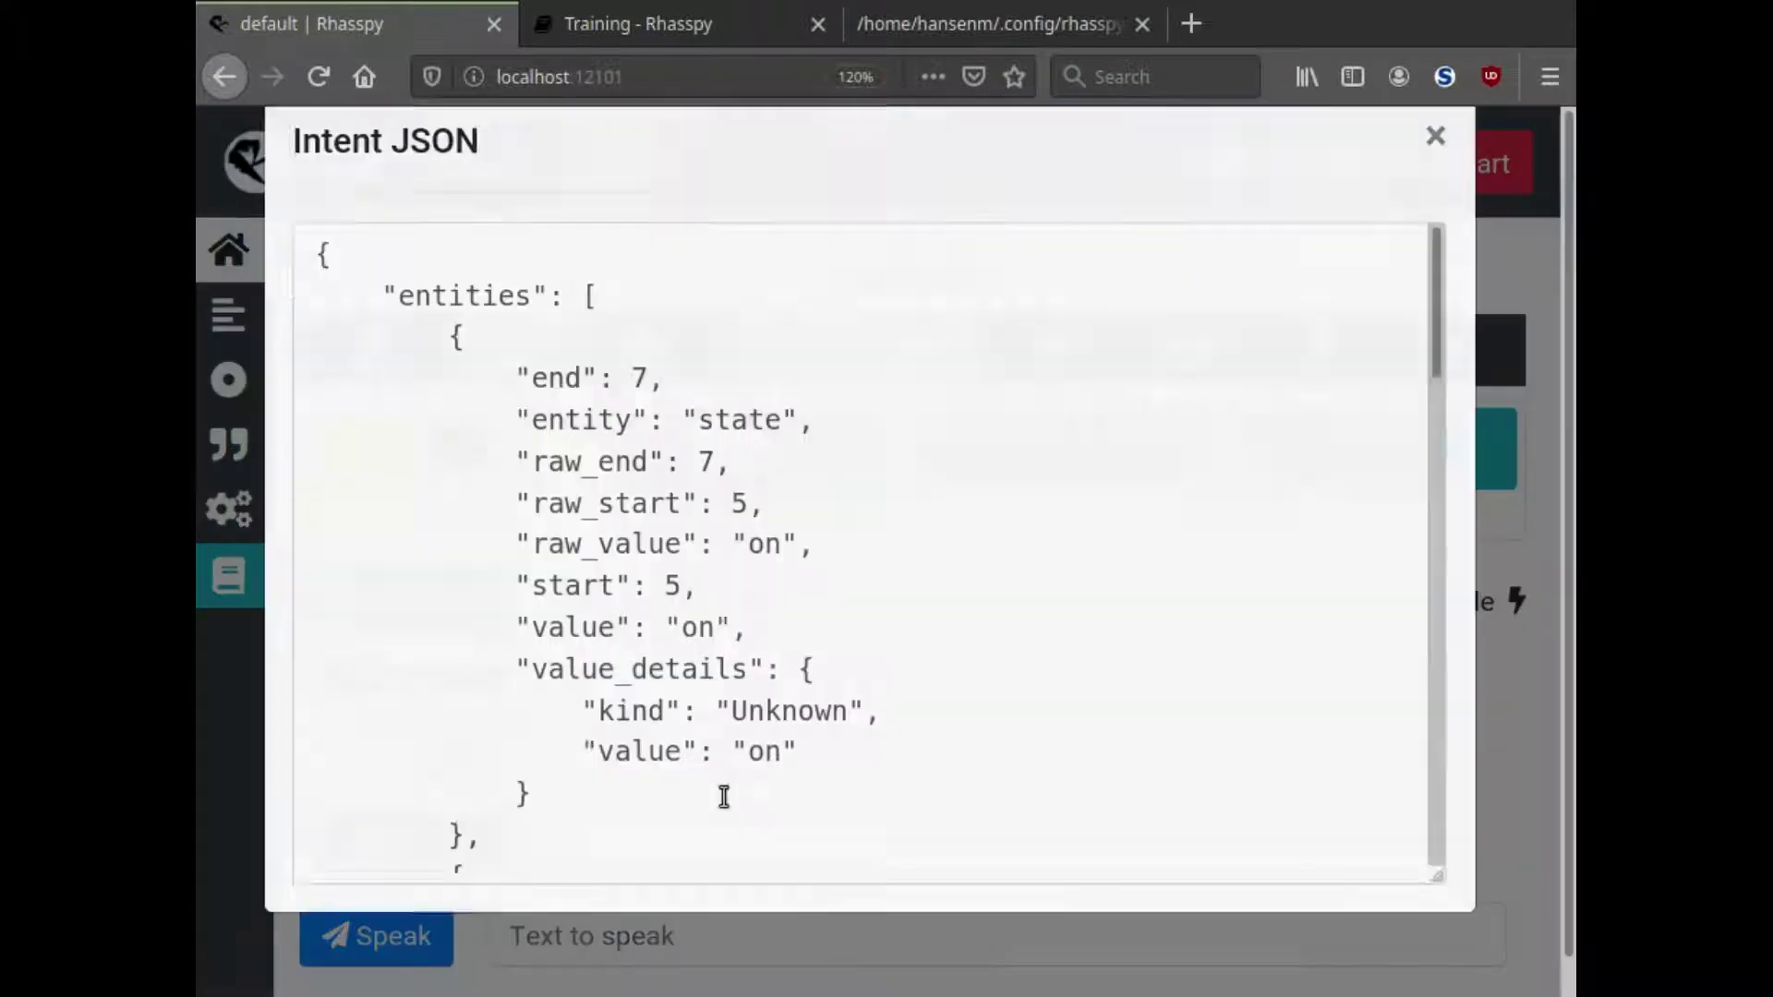
scroll(621, 558, "down", 10)
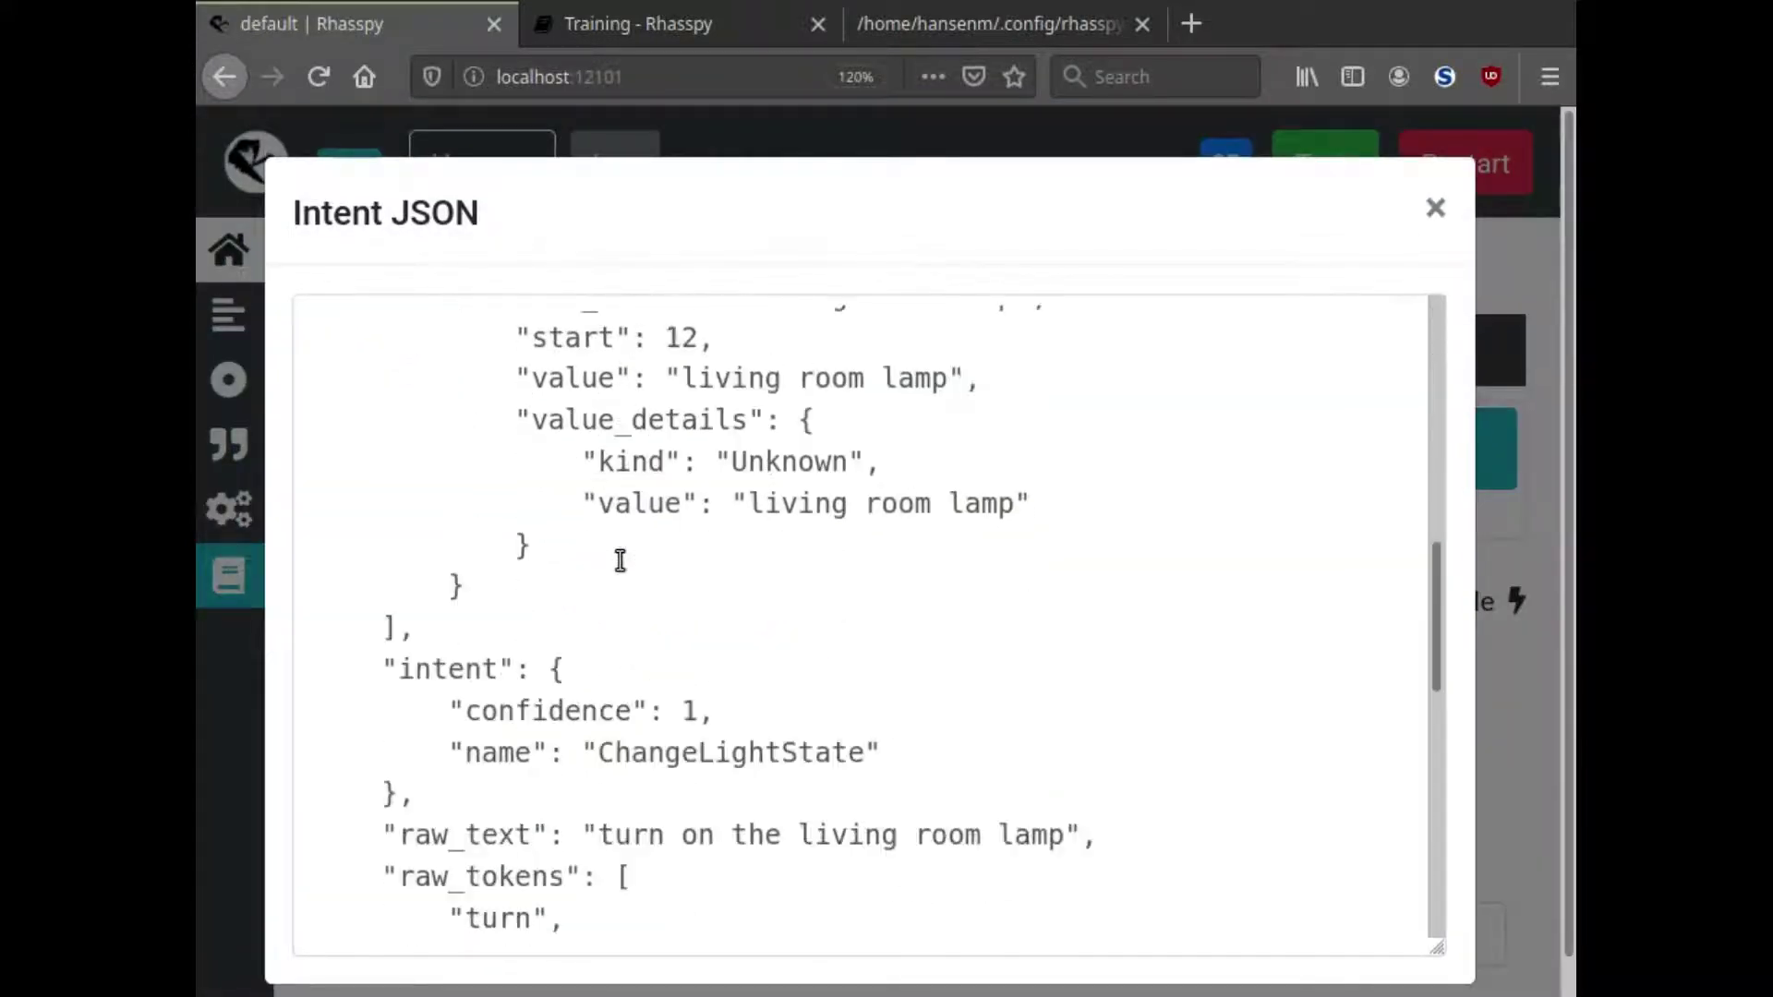
scroll(572, 578, "down", 5)
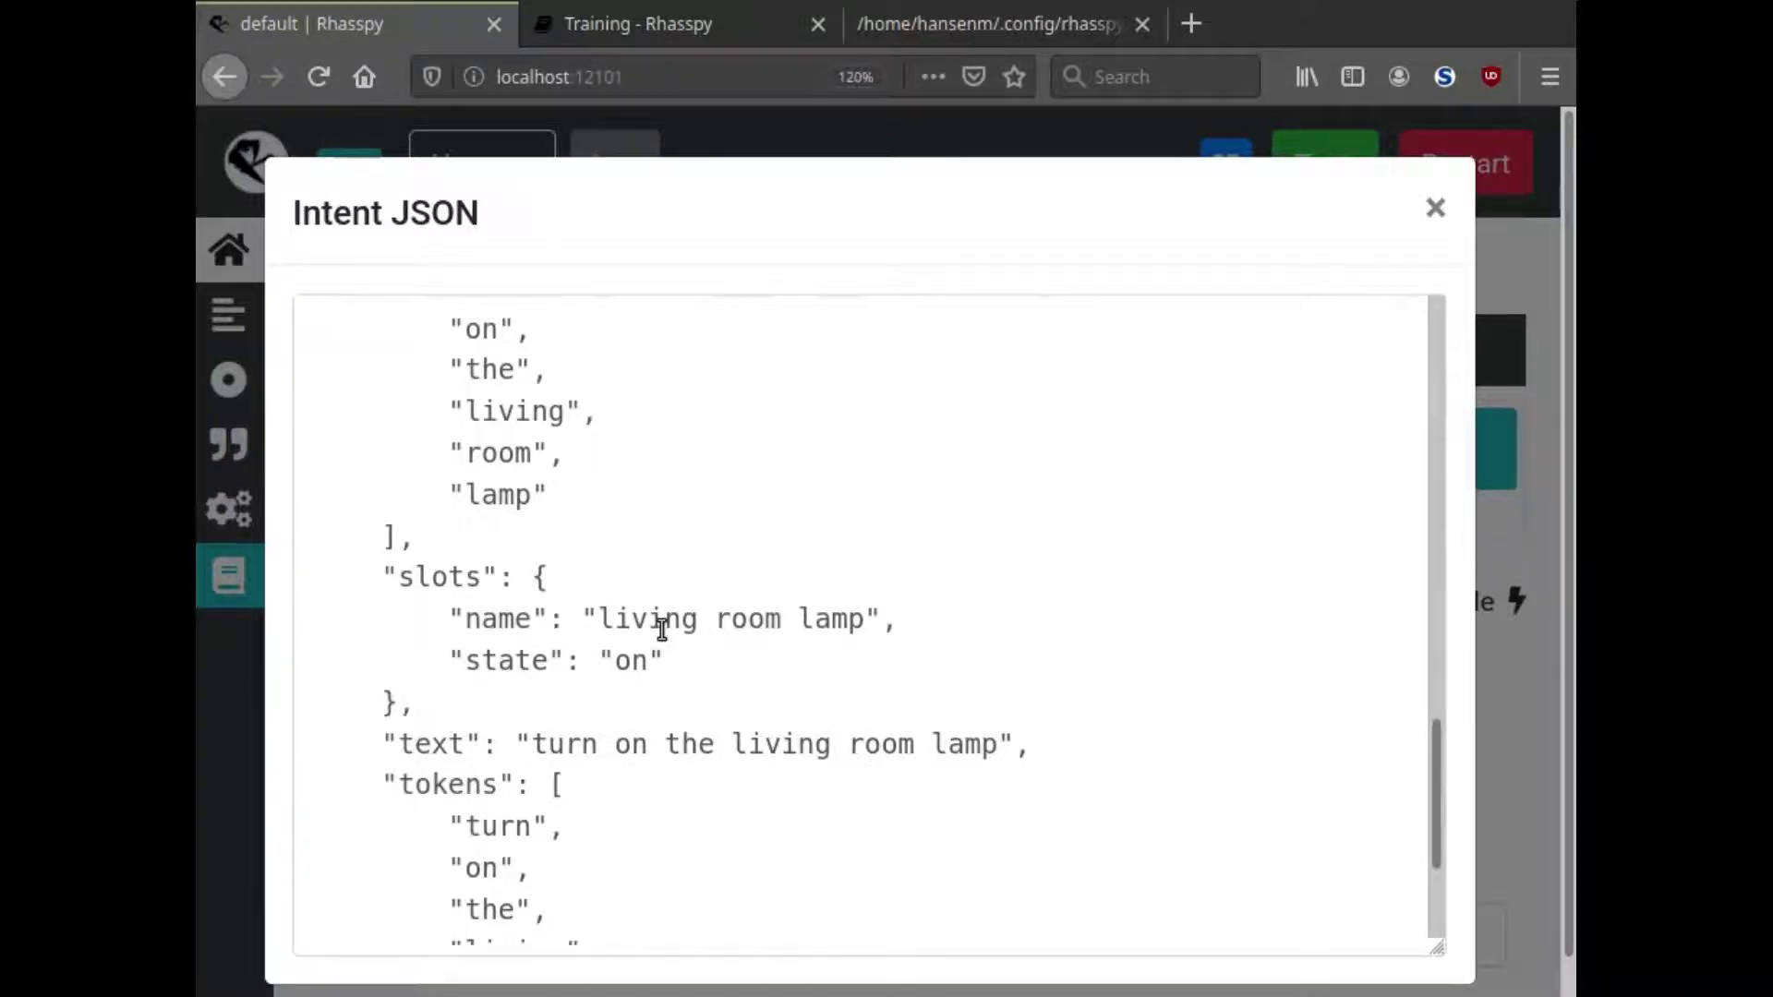
scroll(663, 628, "up", 12)
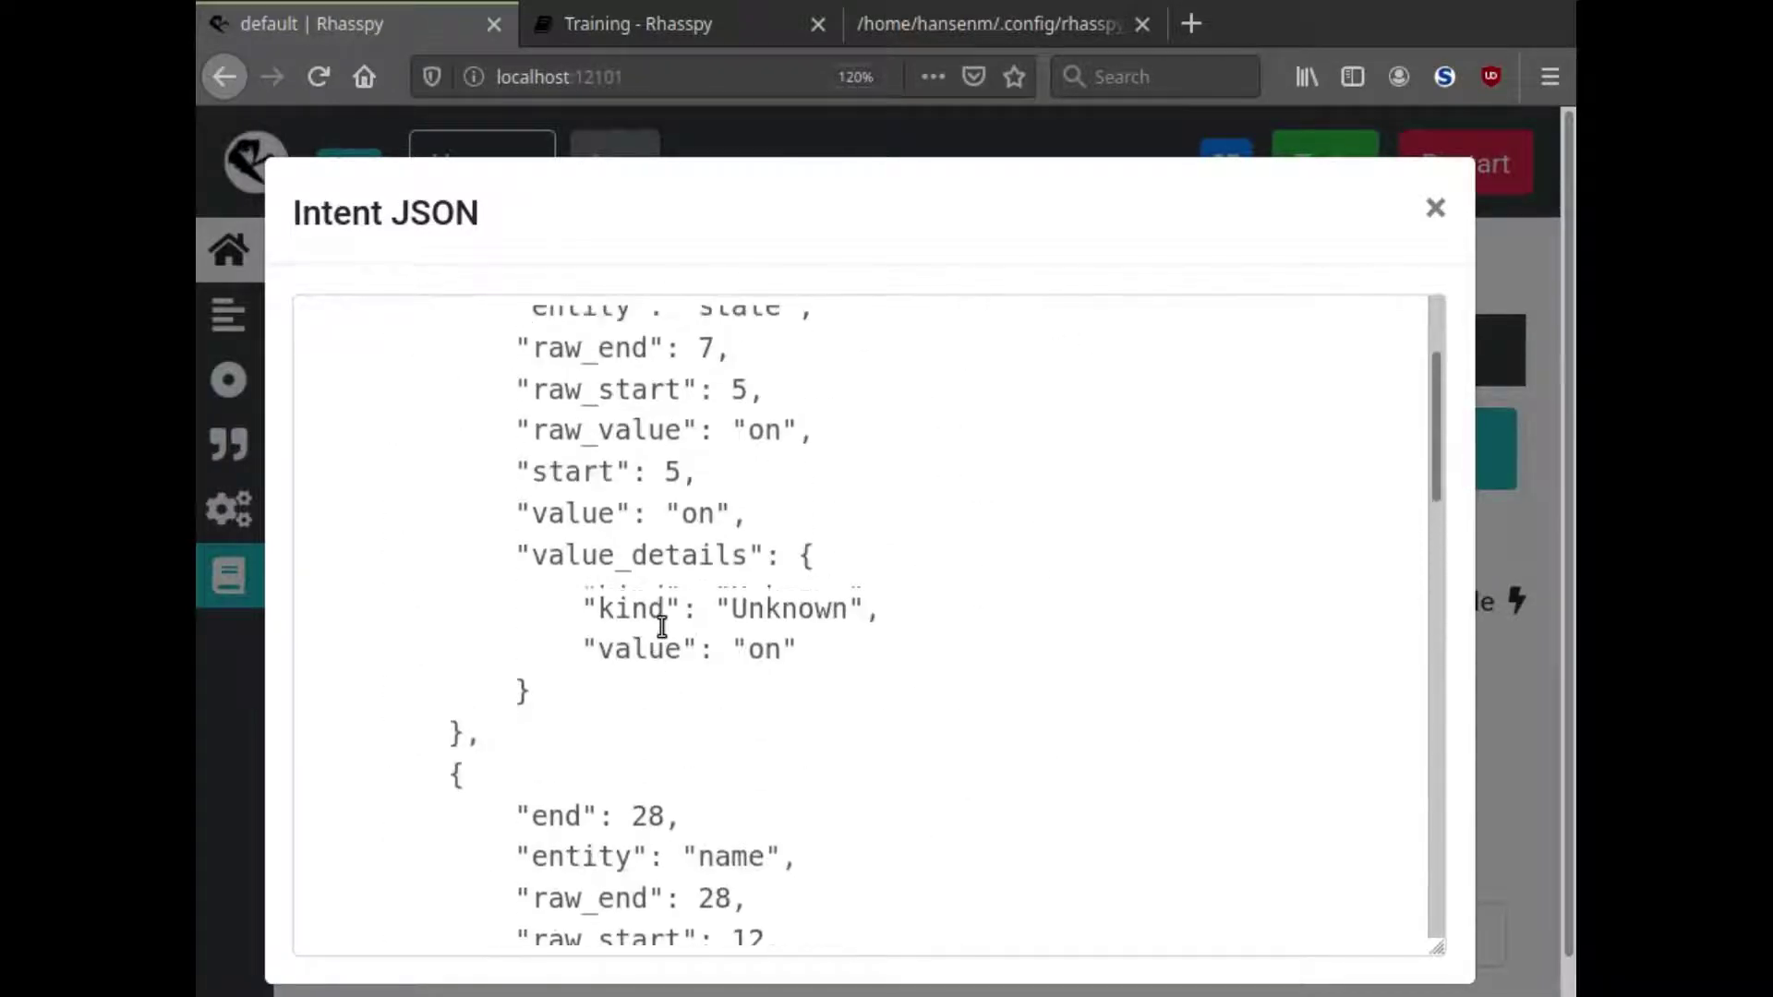
scroll(662, 628, "up", 3)
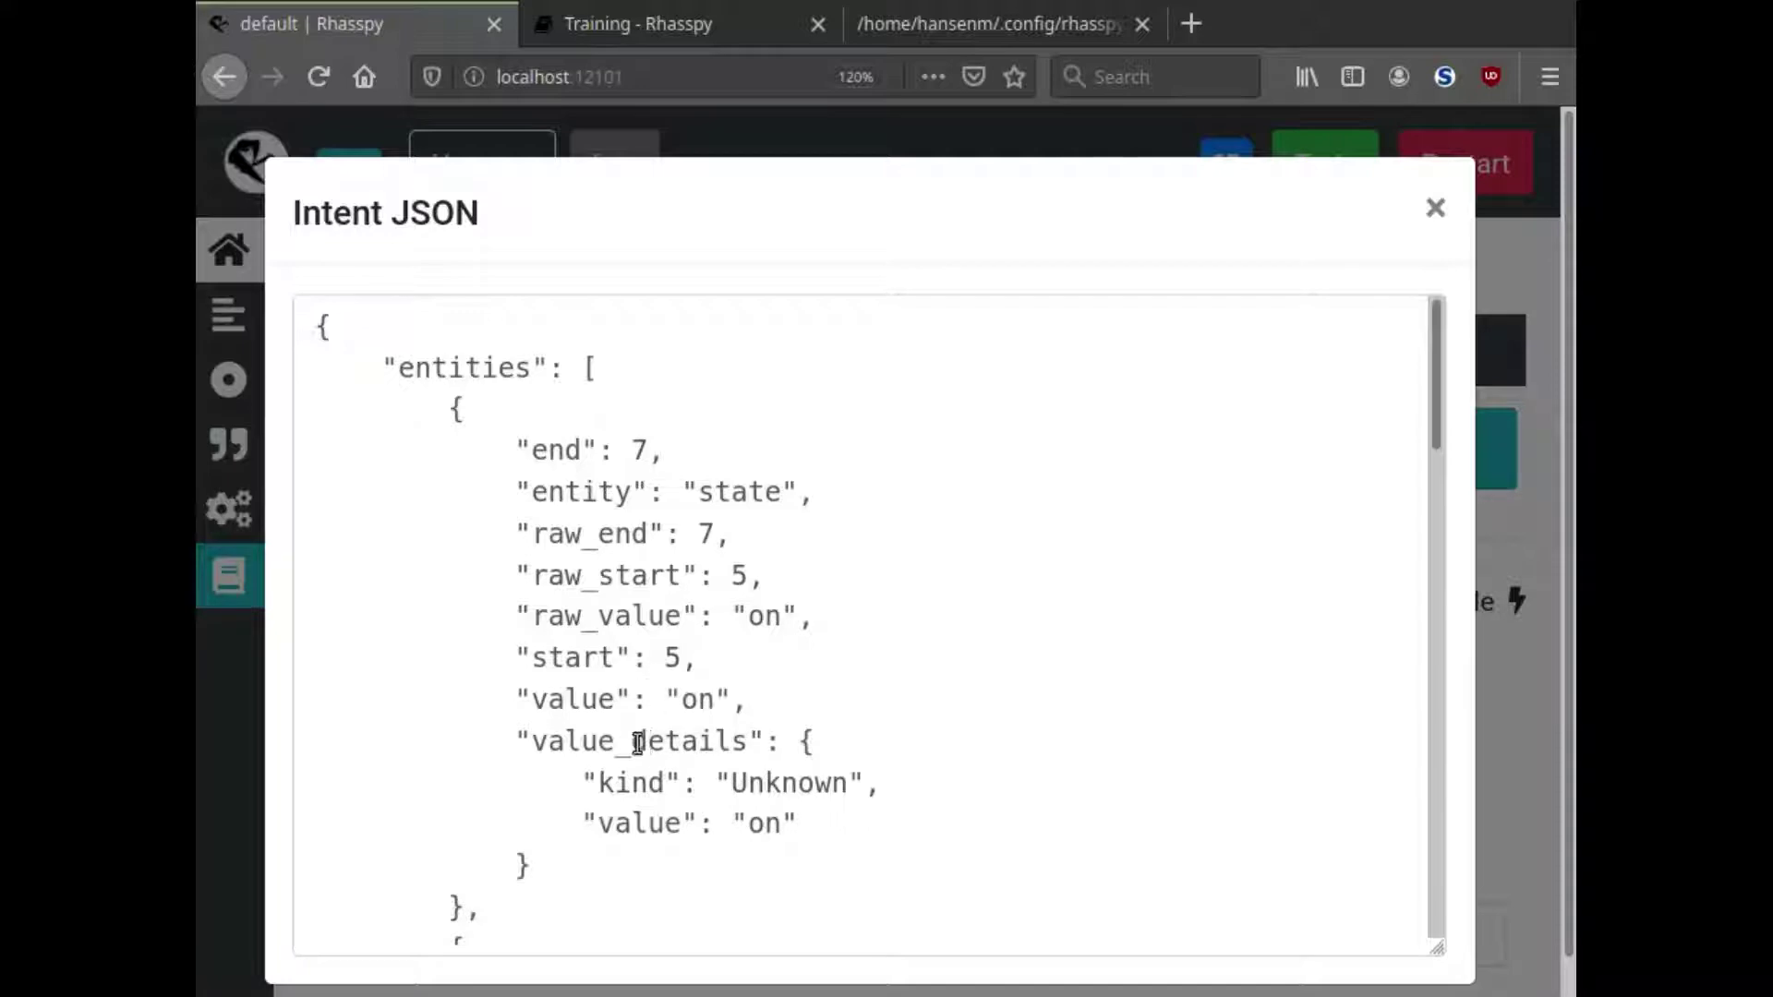
left_click(1434, 212)
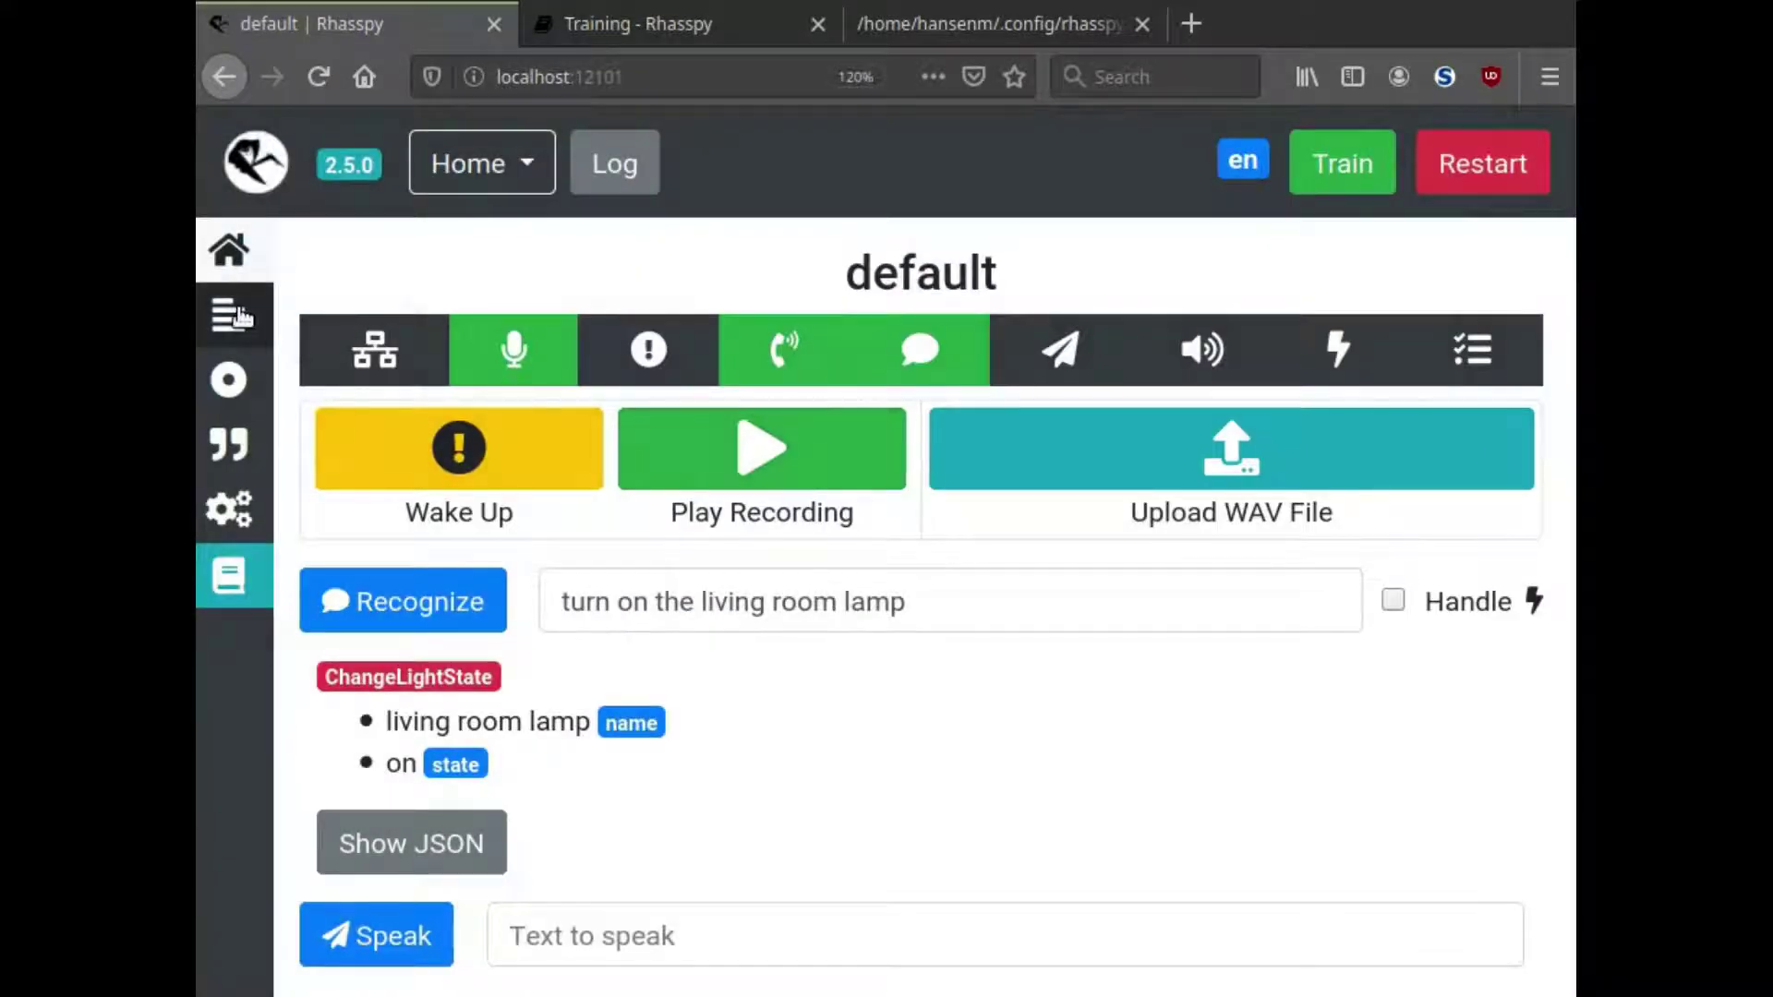
Move the light alternatives out of the ChangeLightState template into a rule above it: "light_names = living room lamp | bedroom light".
left_click(232, 315)
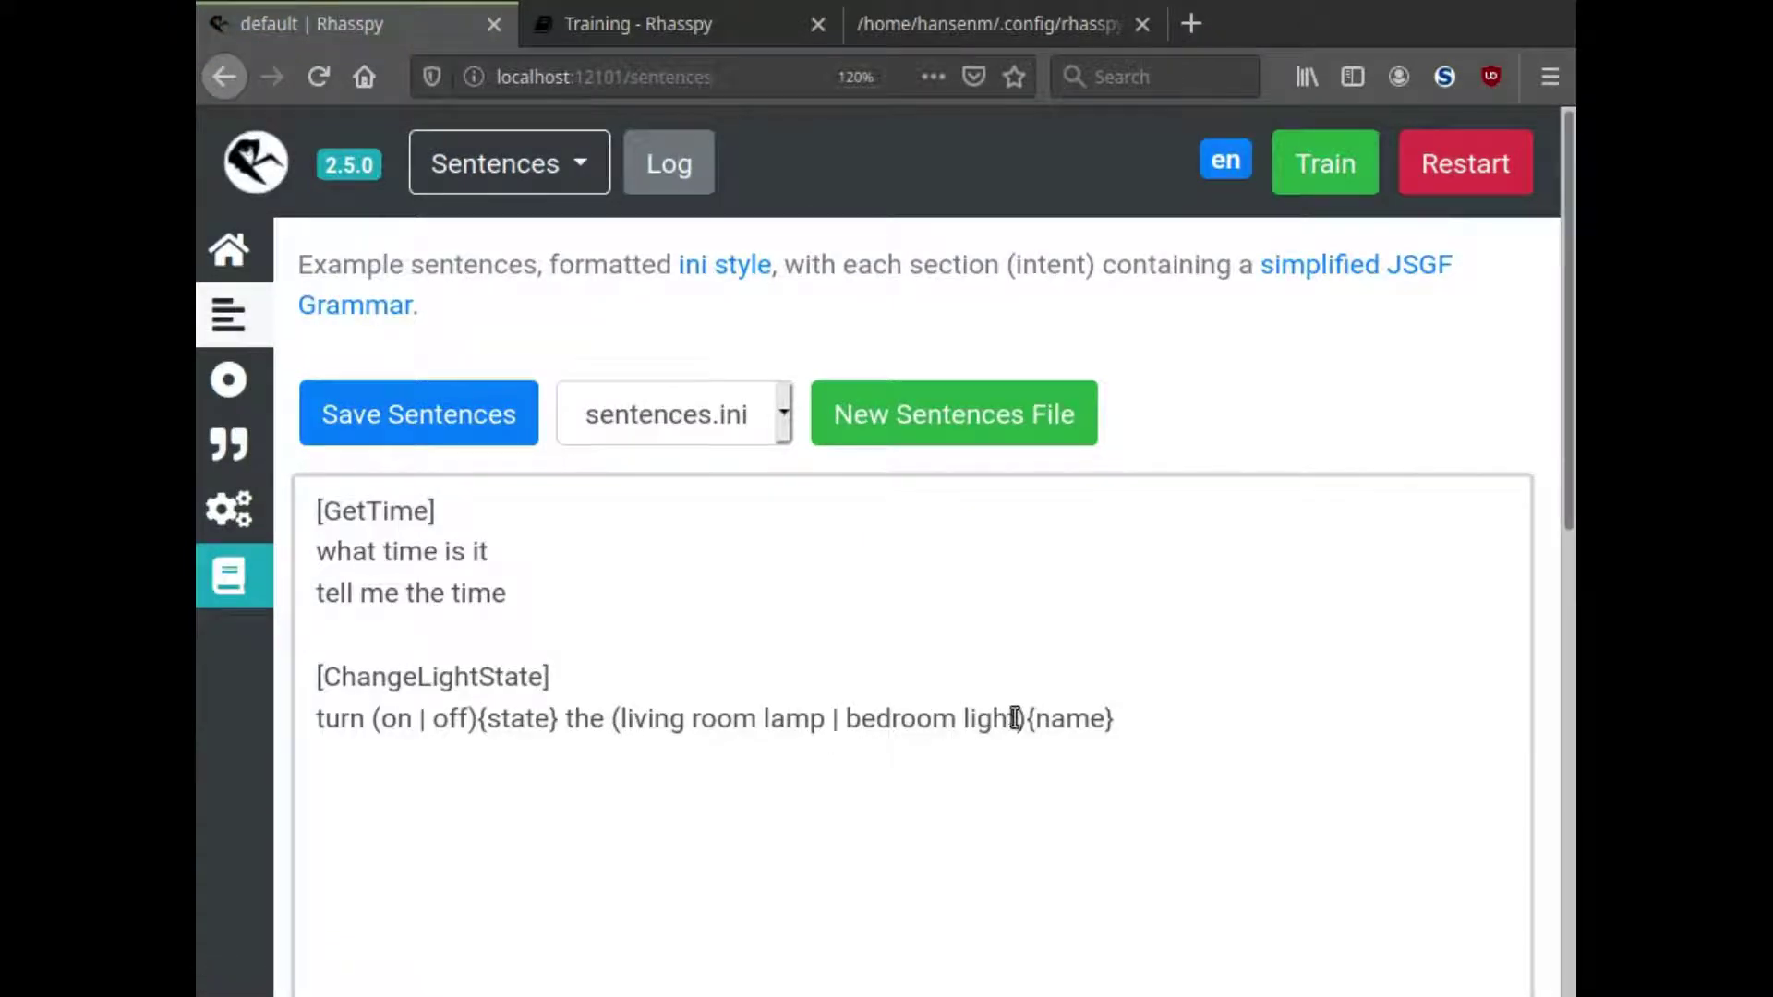
left_click_drag(1016, 720, 620, 721)
key("ctrl+c")
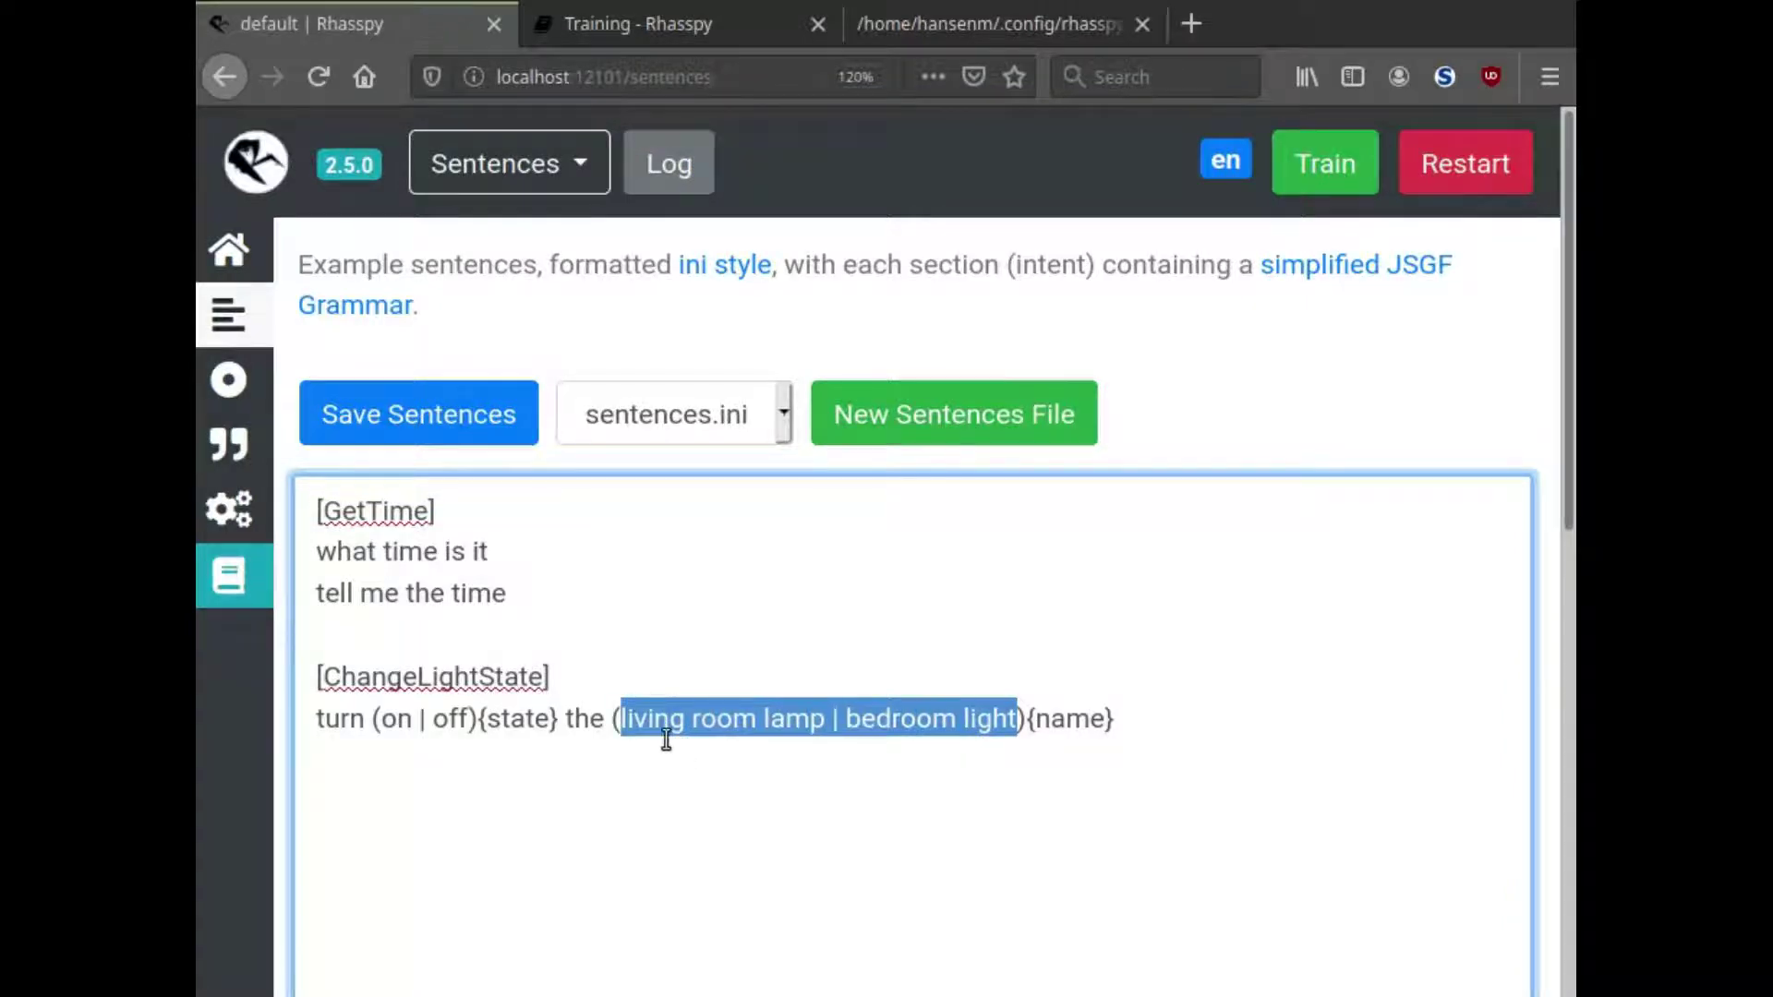
key("BackSpace")
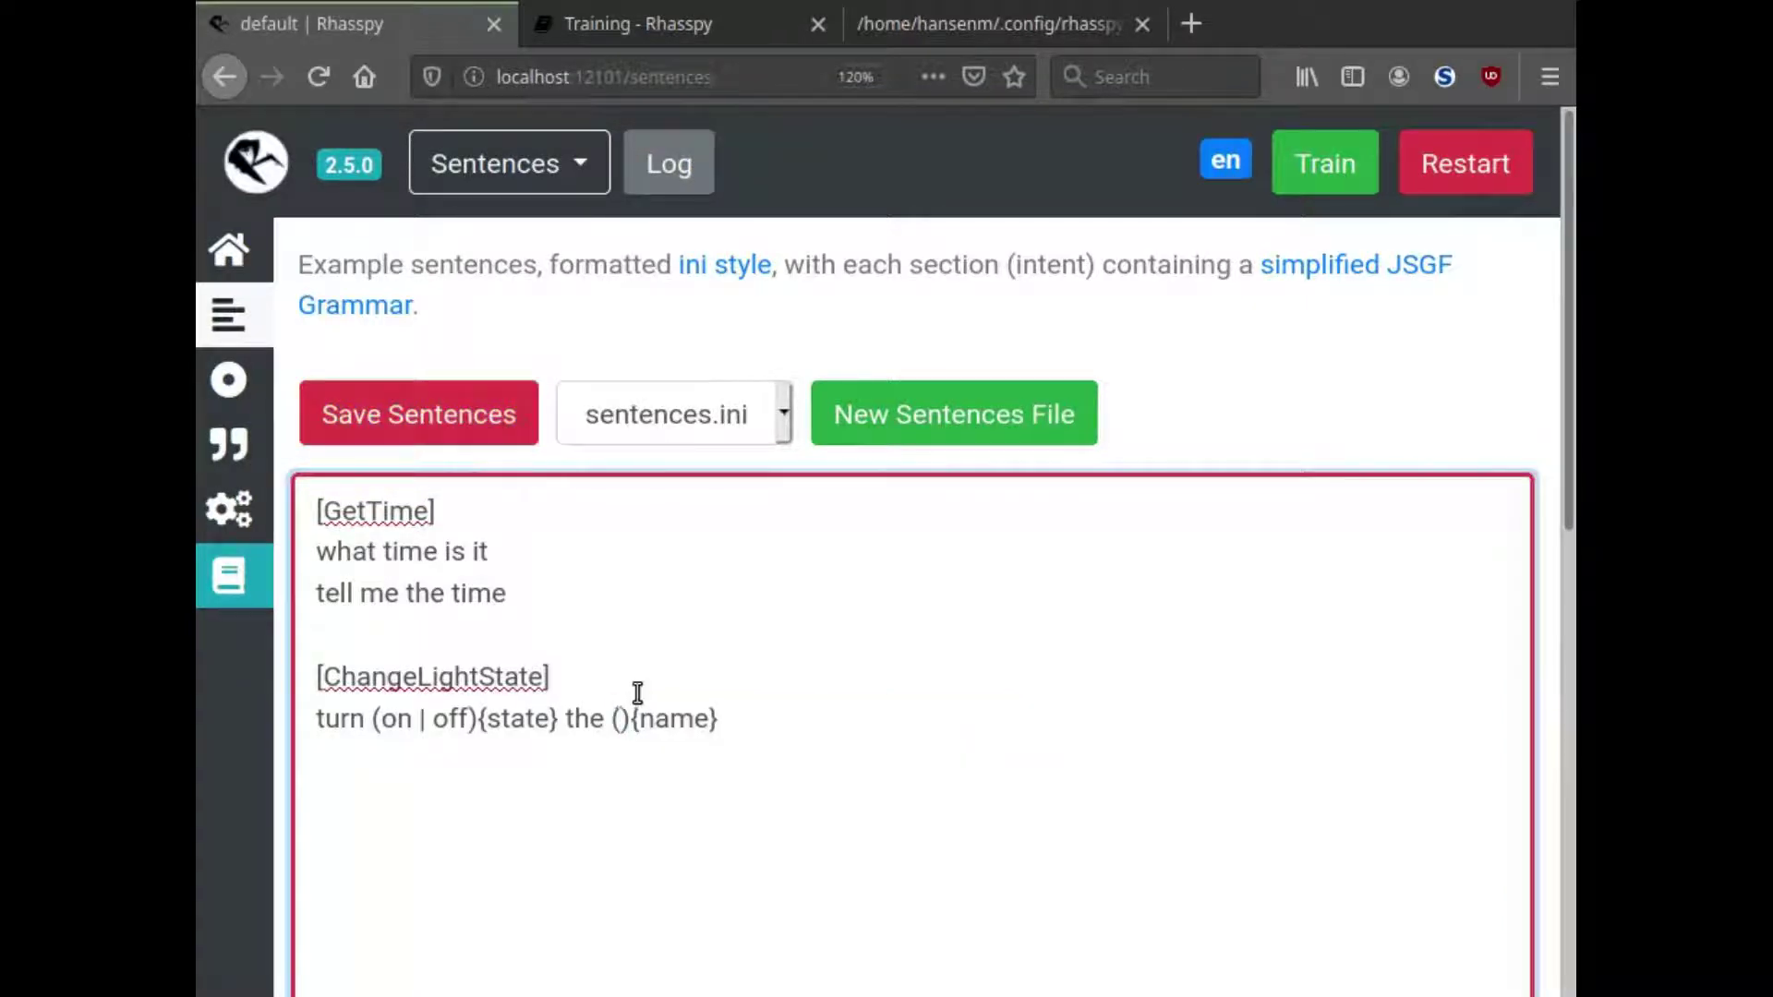
key("Home")
key("Return")
key("Up")
type("light")
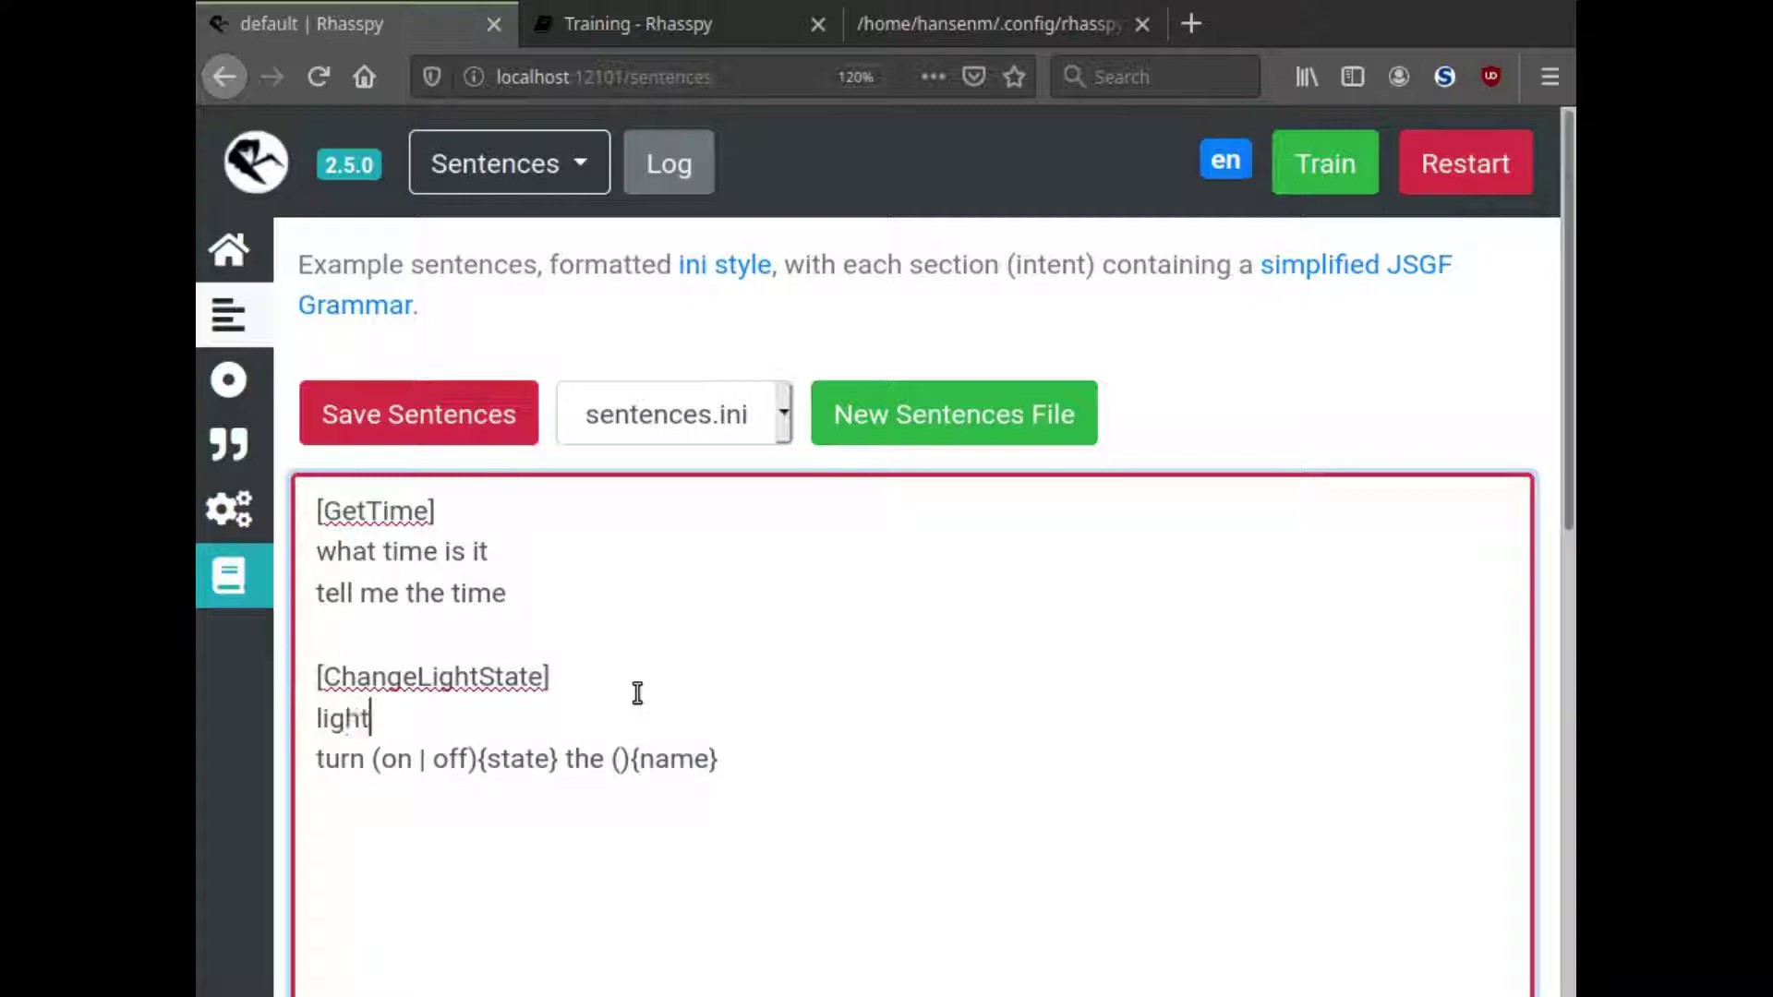
type("_names =")
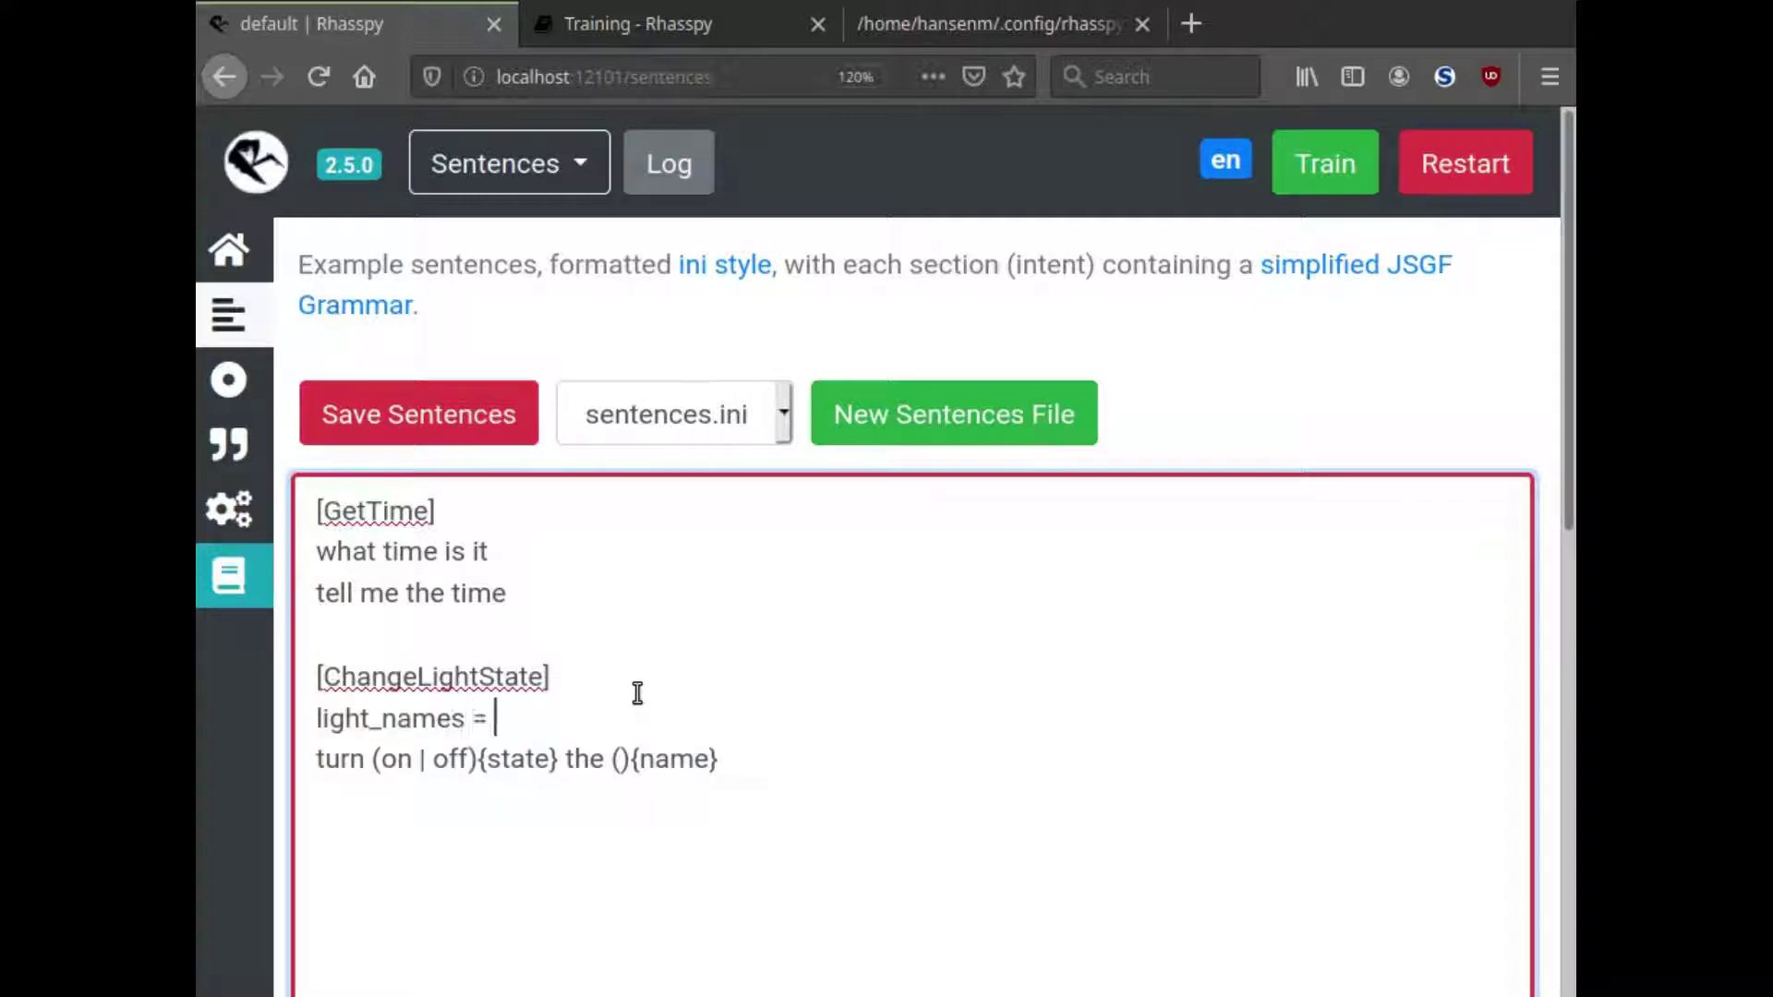
key("ctrl+v")
double_click(473, 718)
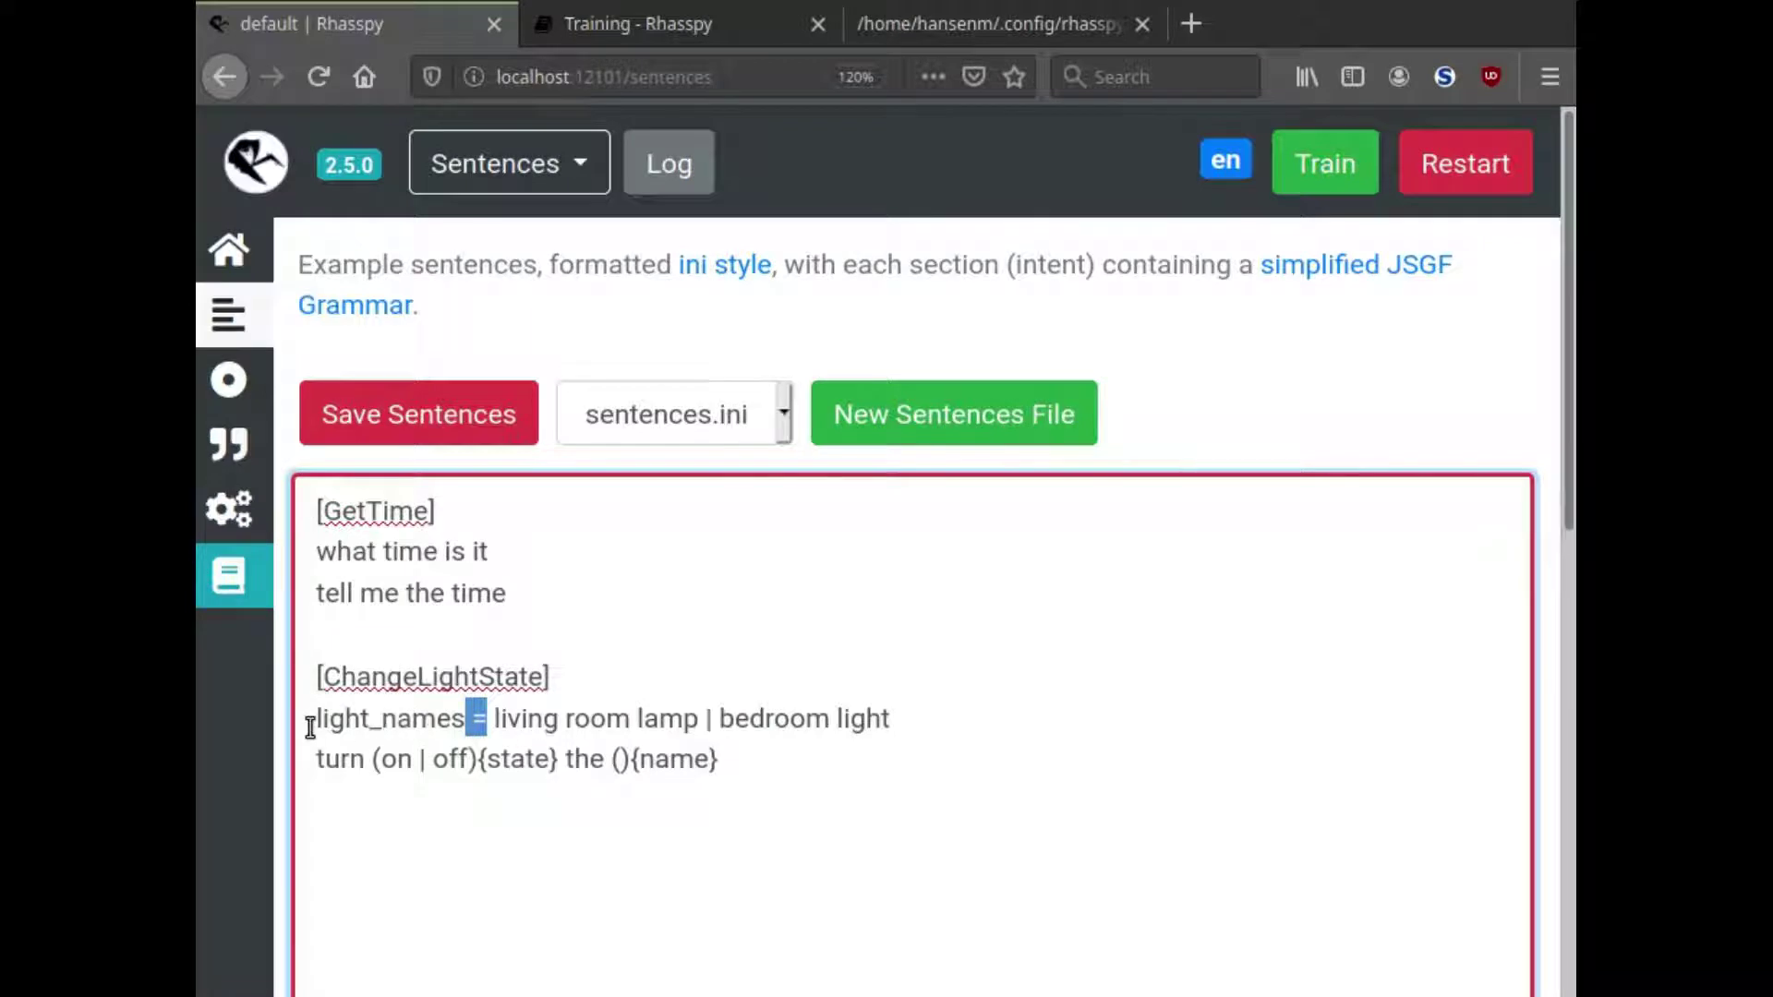
left_click_drag(317, 720, 805, 718)
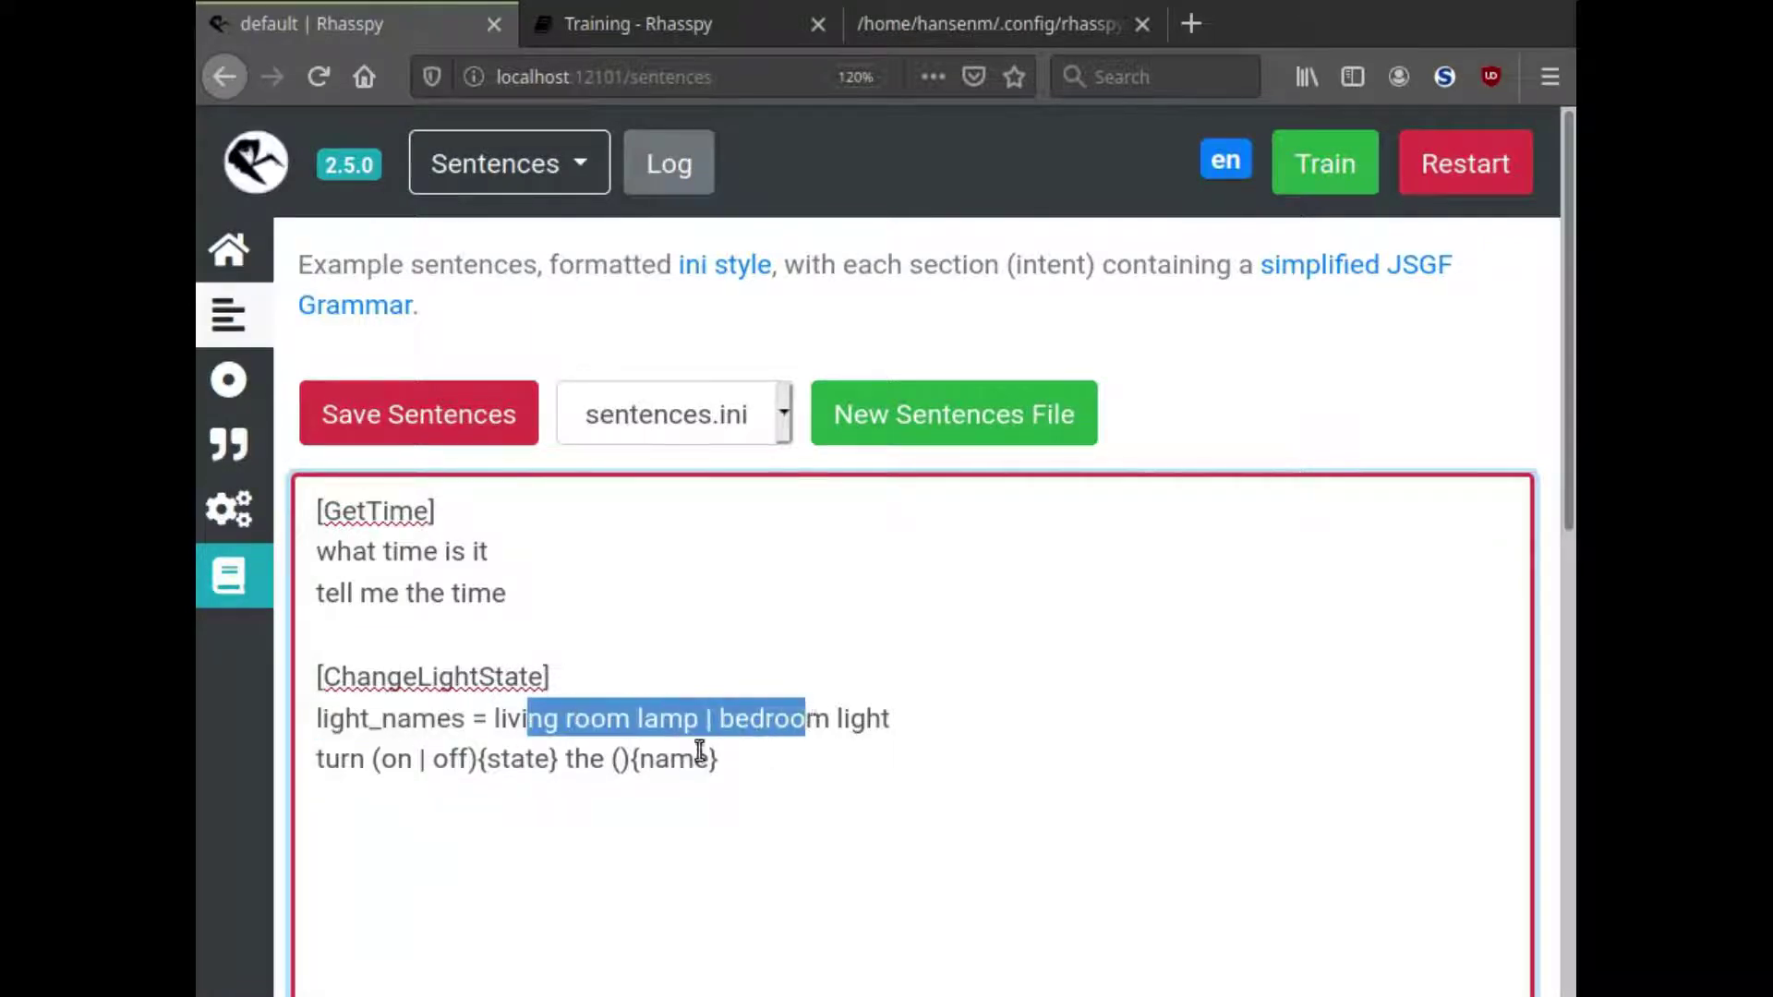
Reference the rule as <light_names> inside the empty parentheses before the {name} tag.
left_click(621, 759)
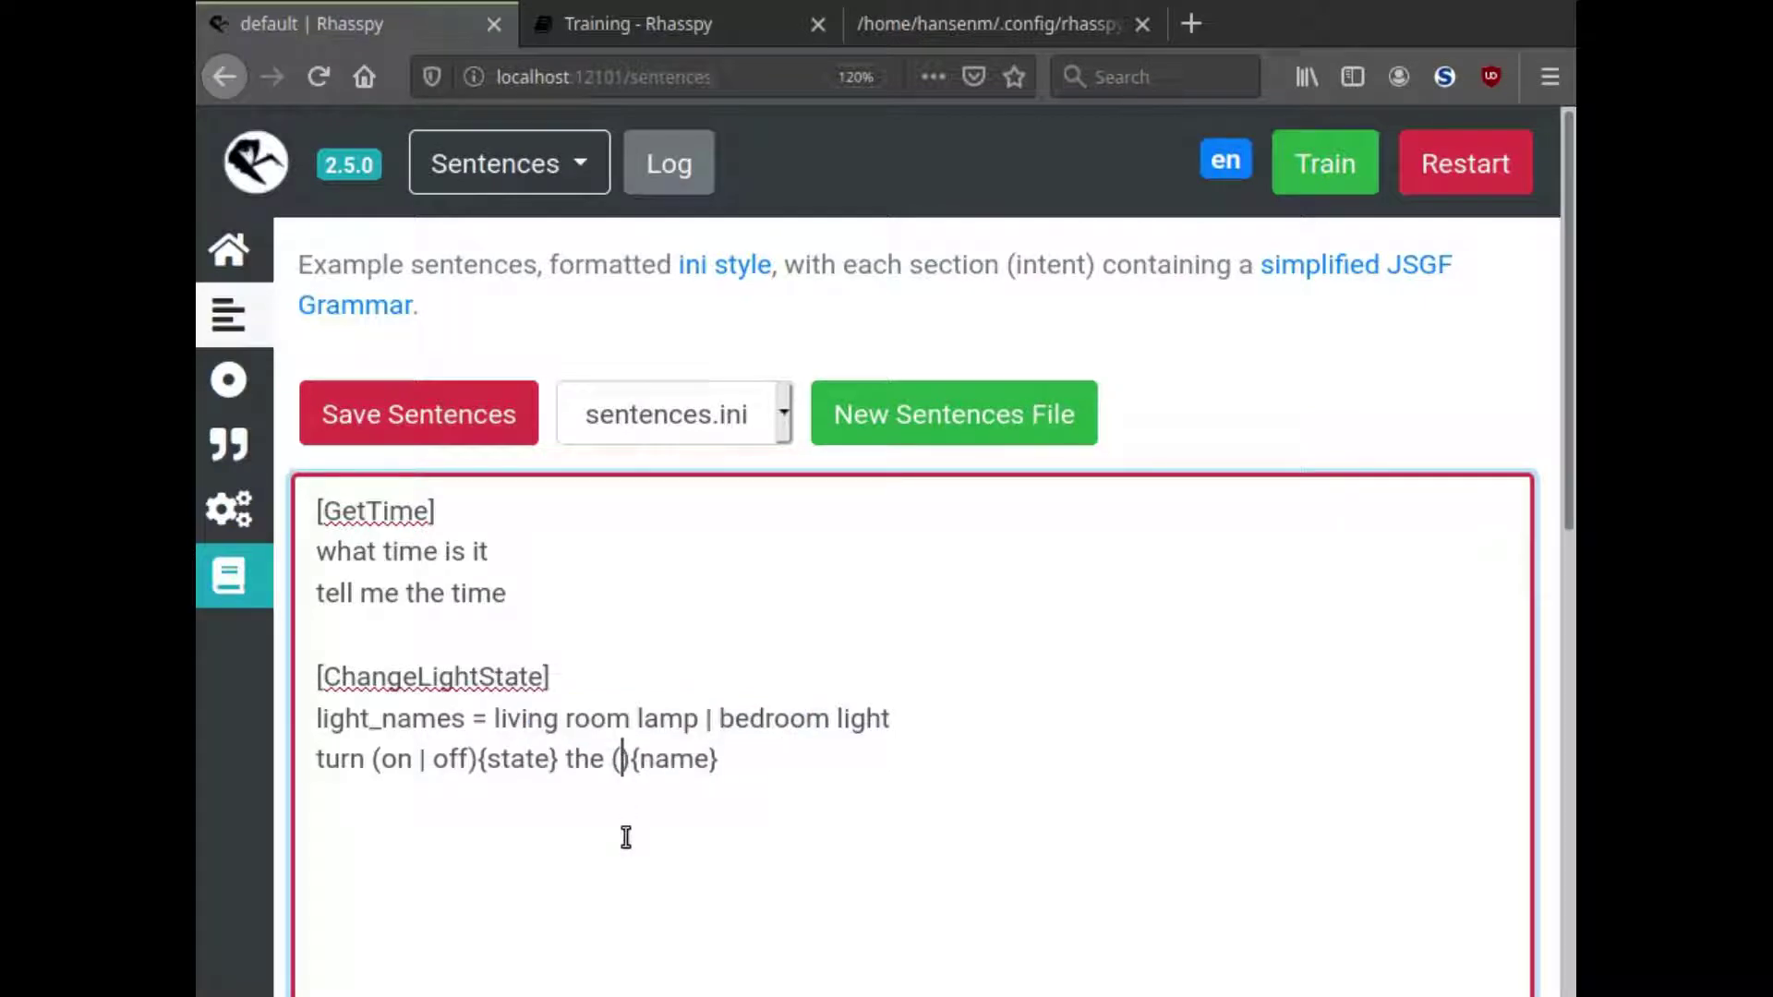
type("<lig")
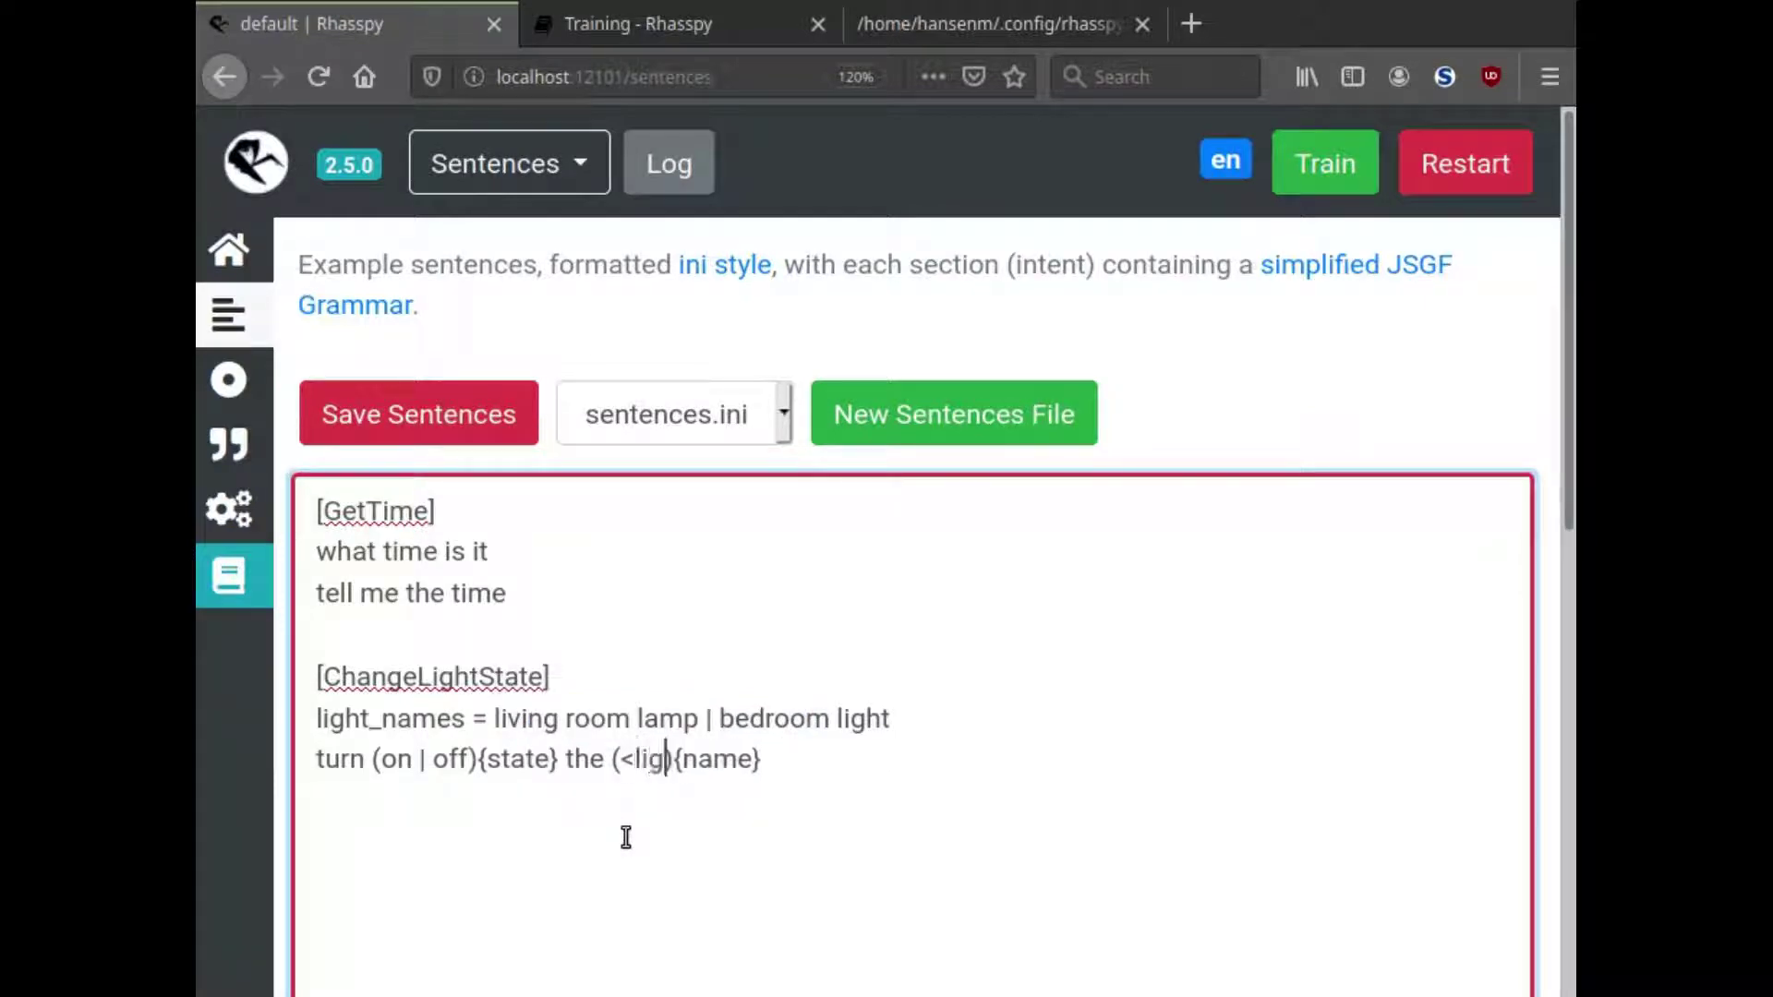
type("ht_names>")
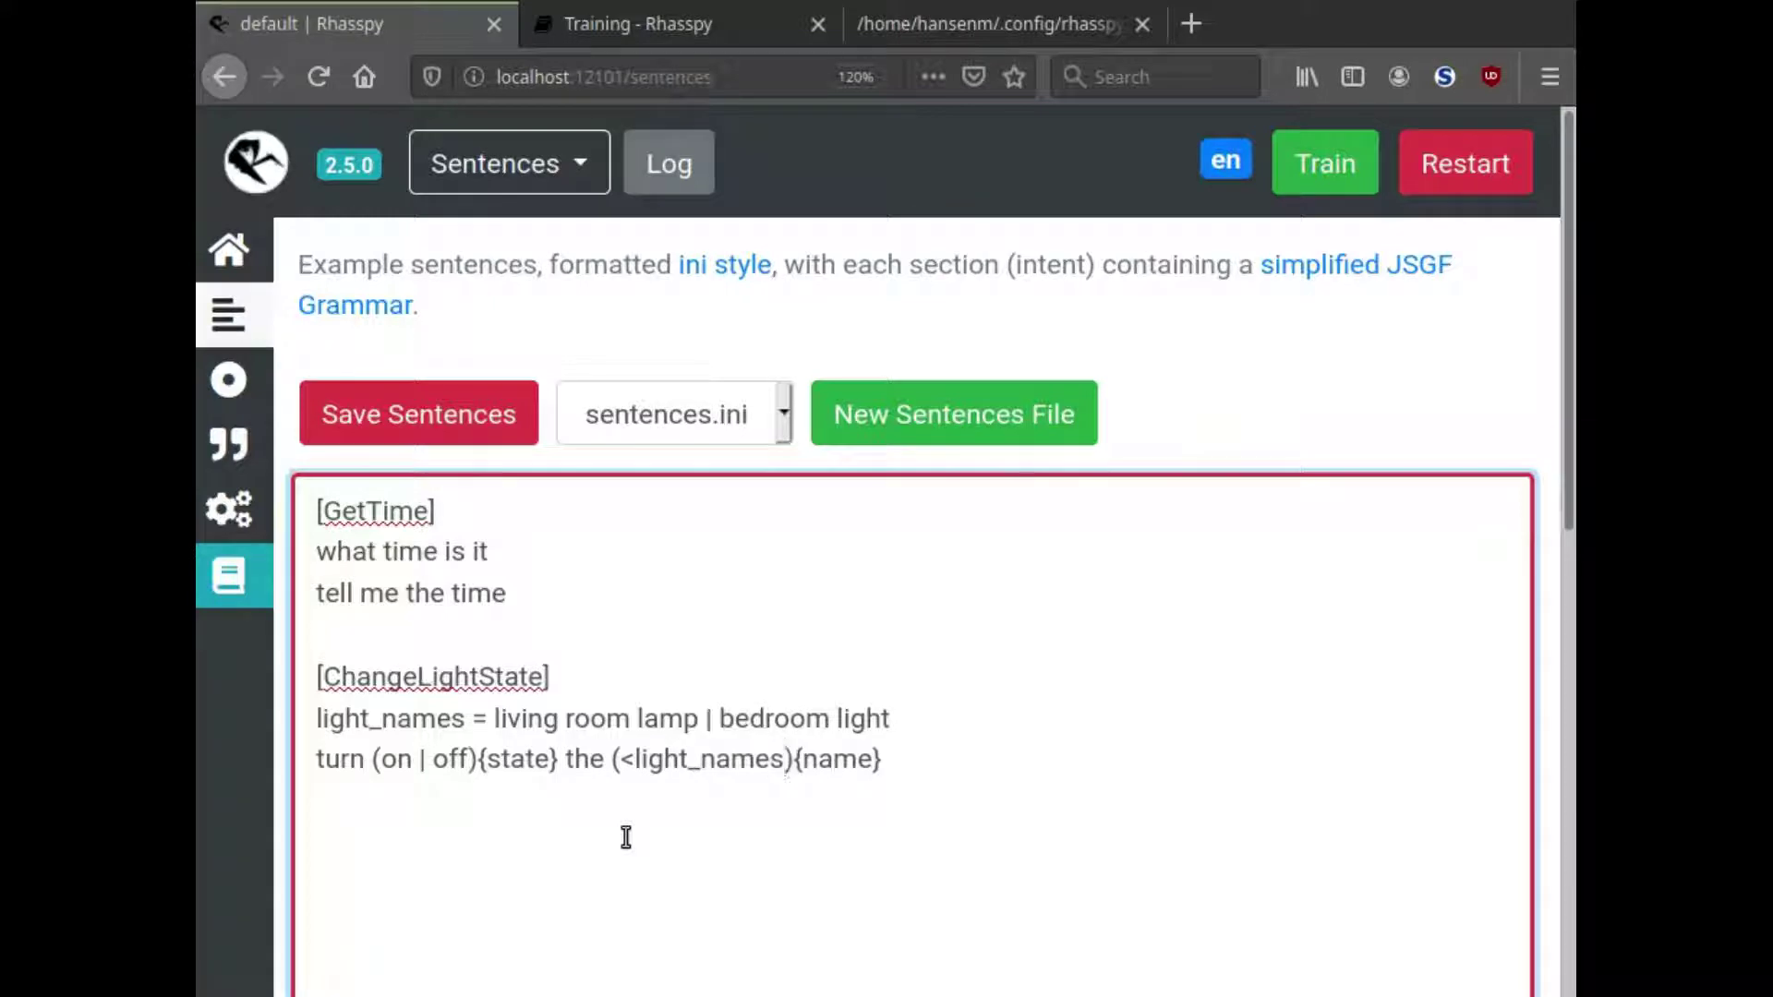
Add "kitchen lights" as another alternative in the light_names rule, then save the sentences and retrain.
left_click(923, 722)
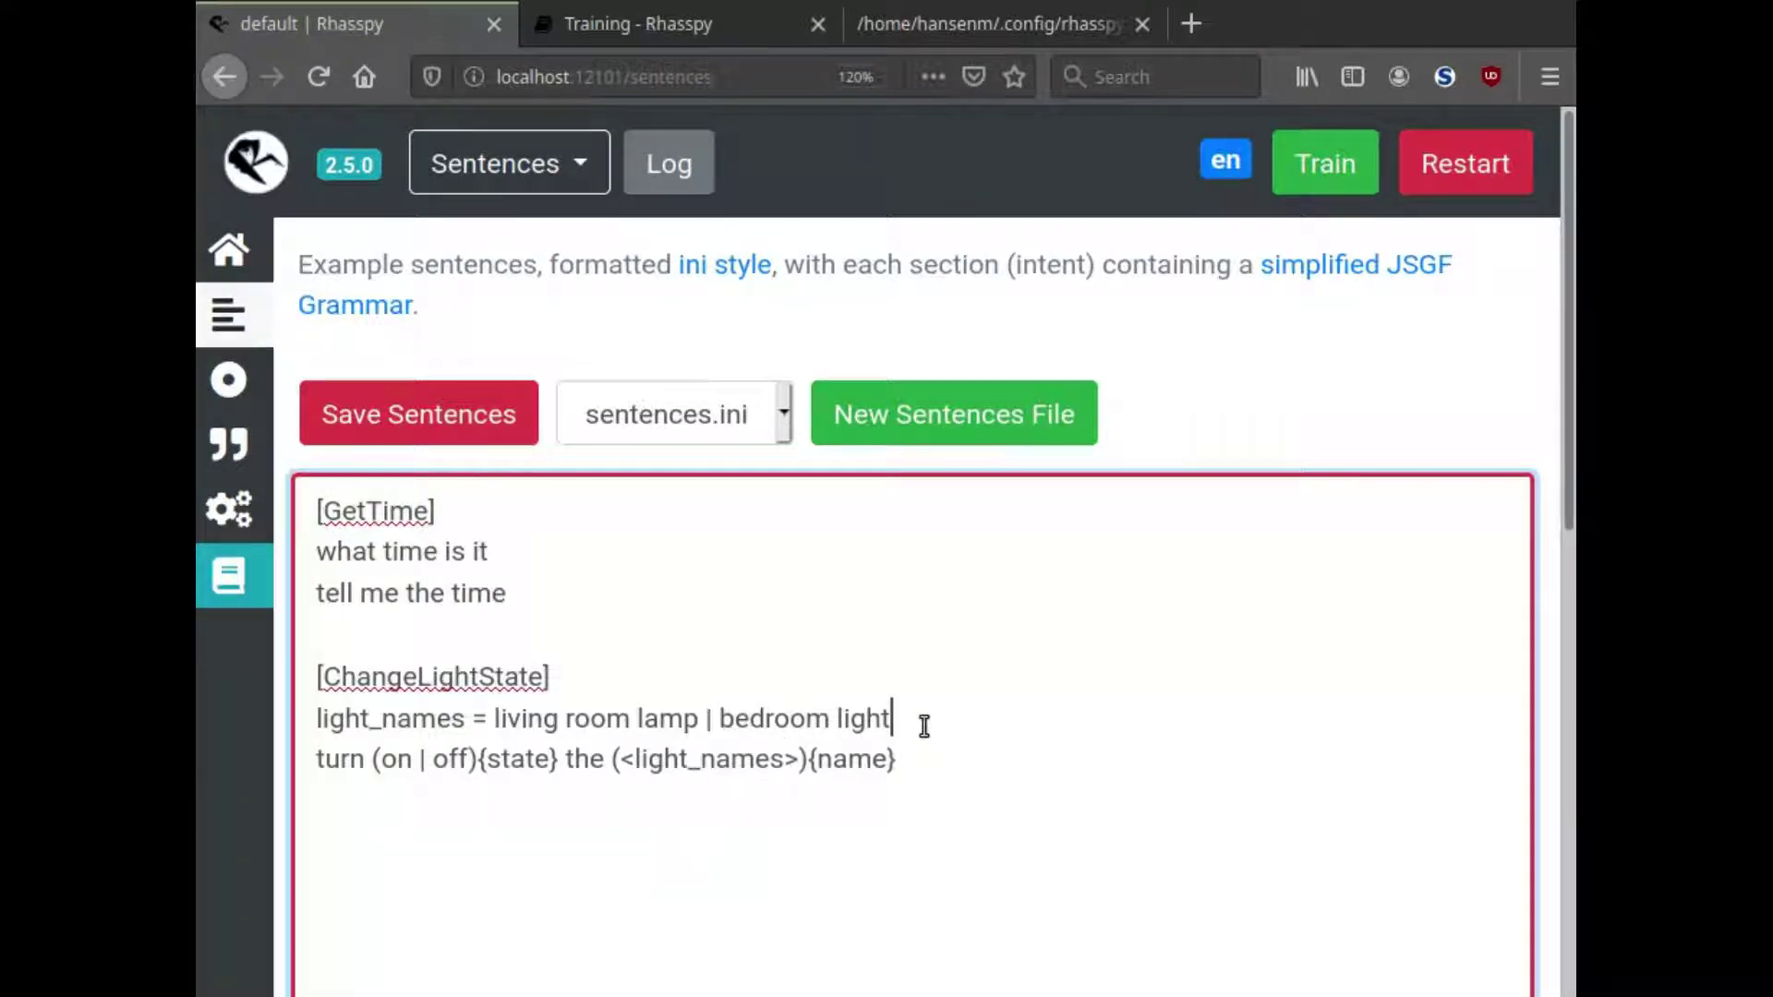
type("| kitchen lights")
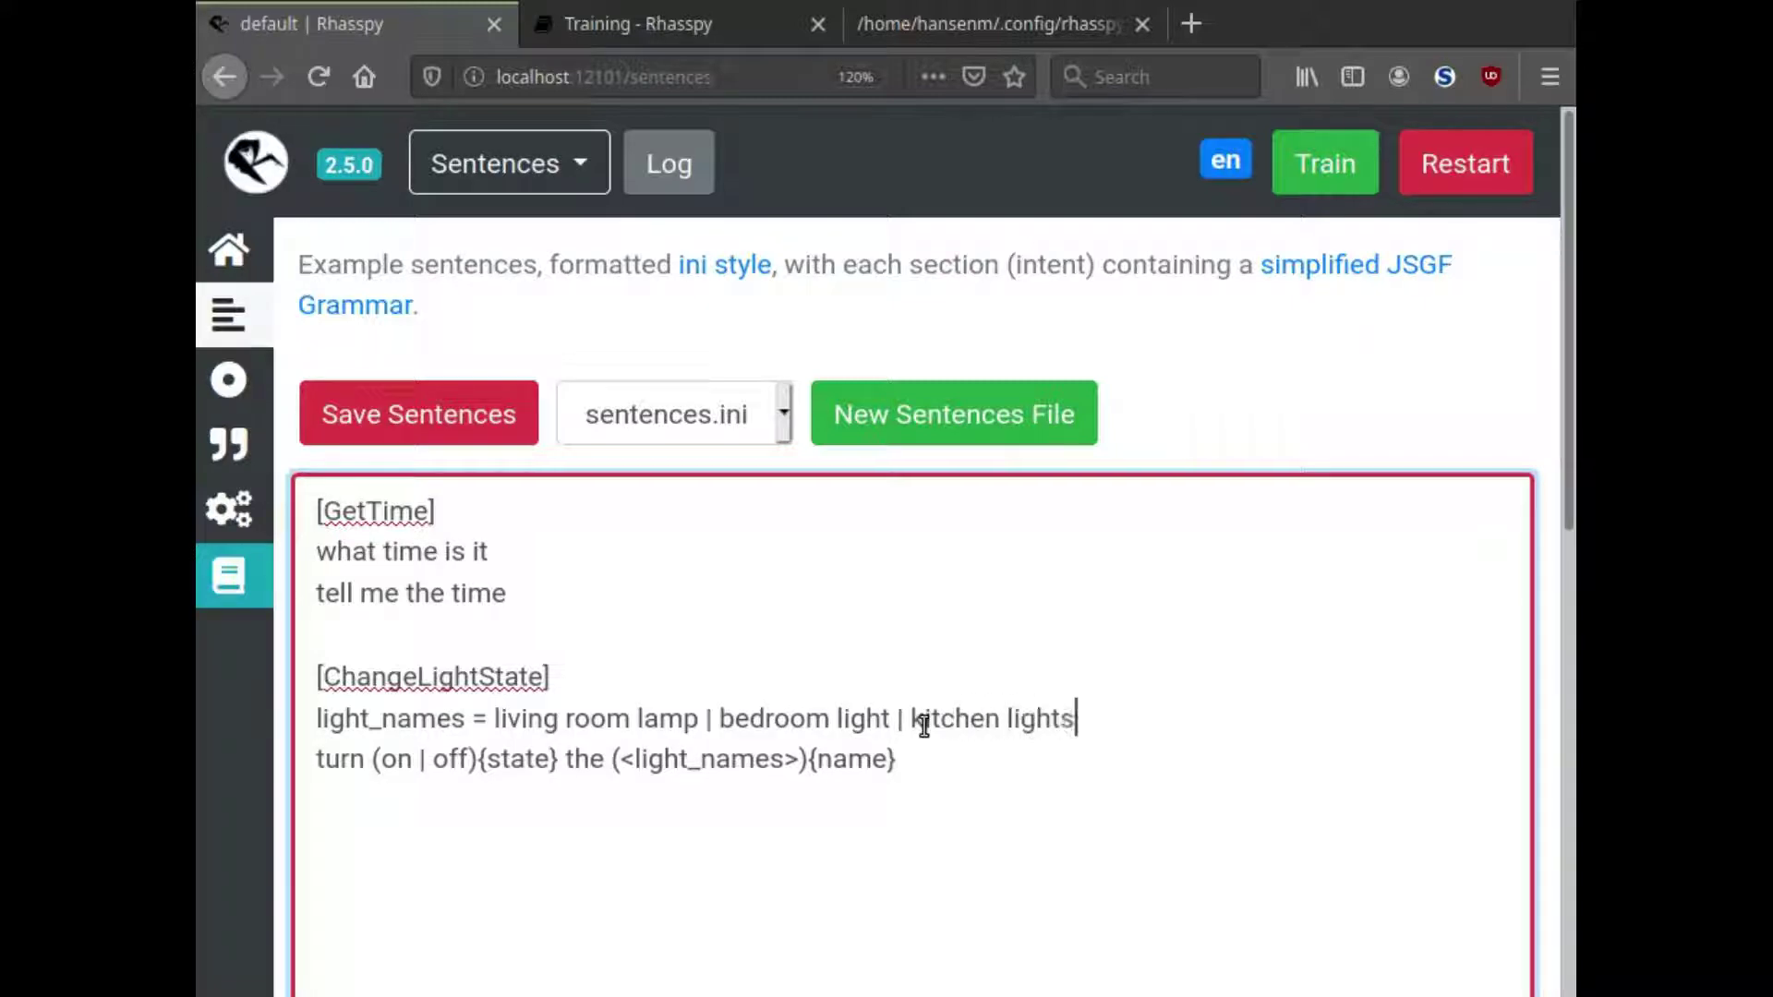
left_click(475, 430)
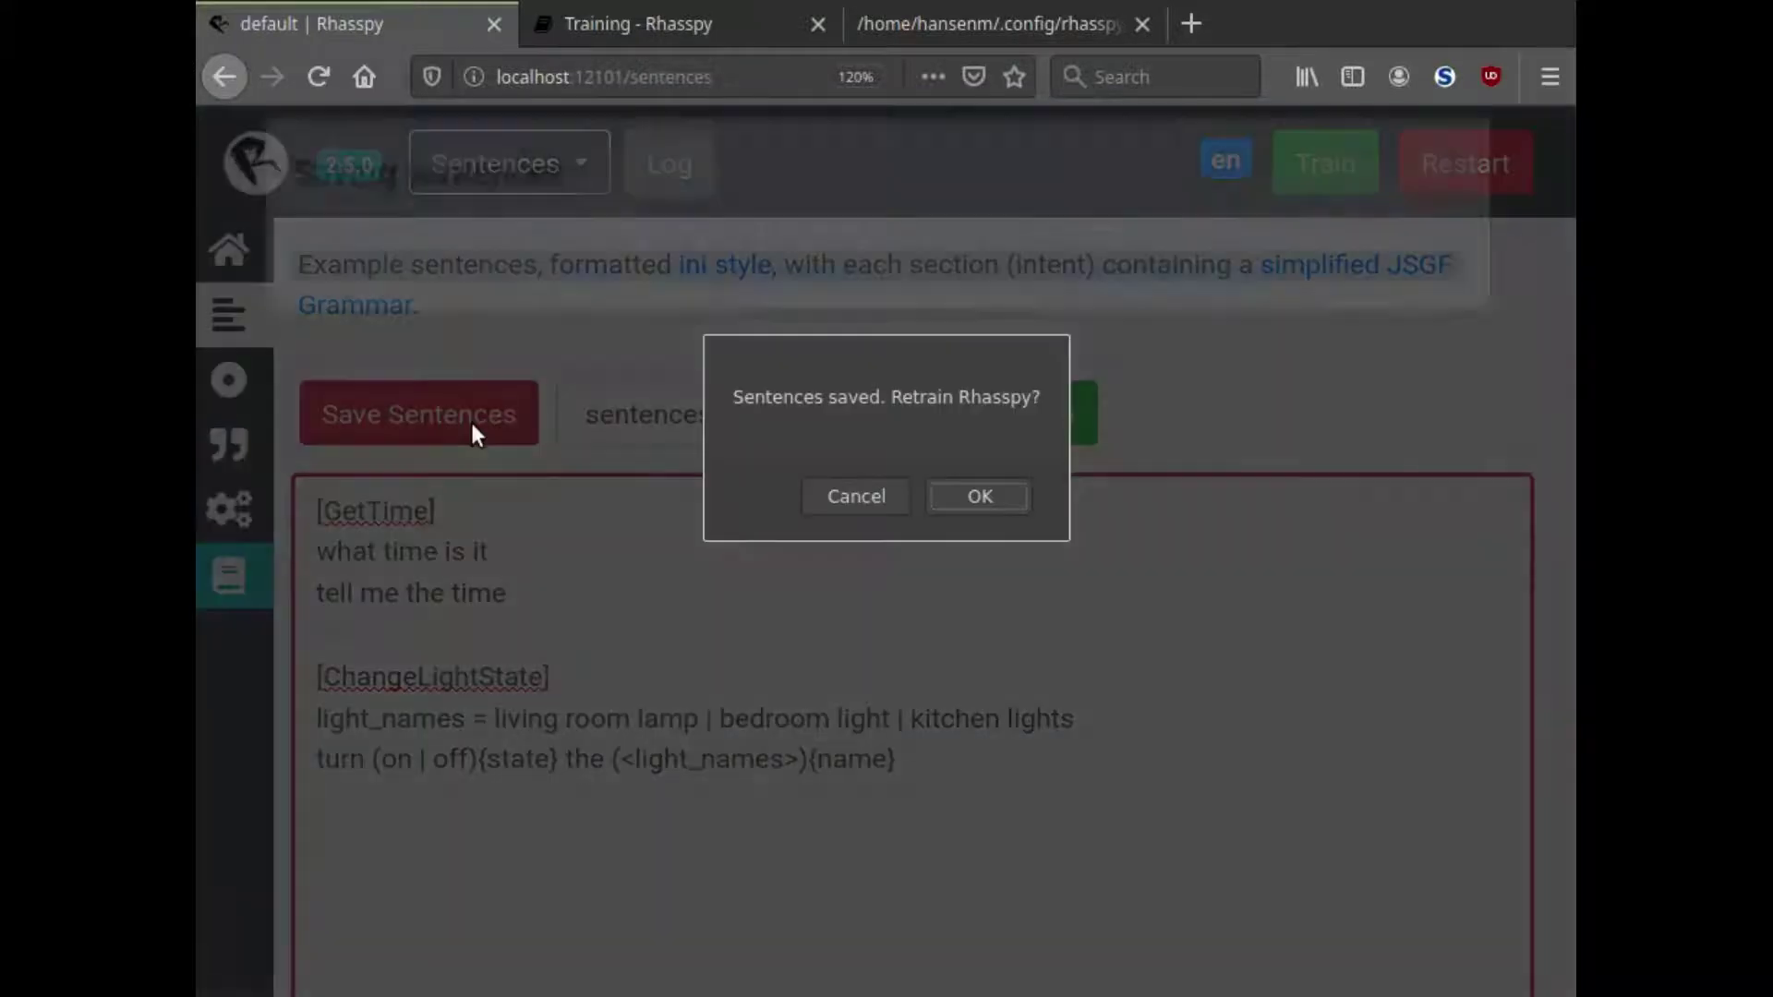
left_click(985, 487)
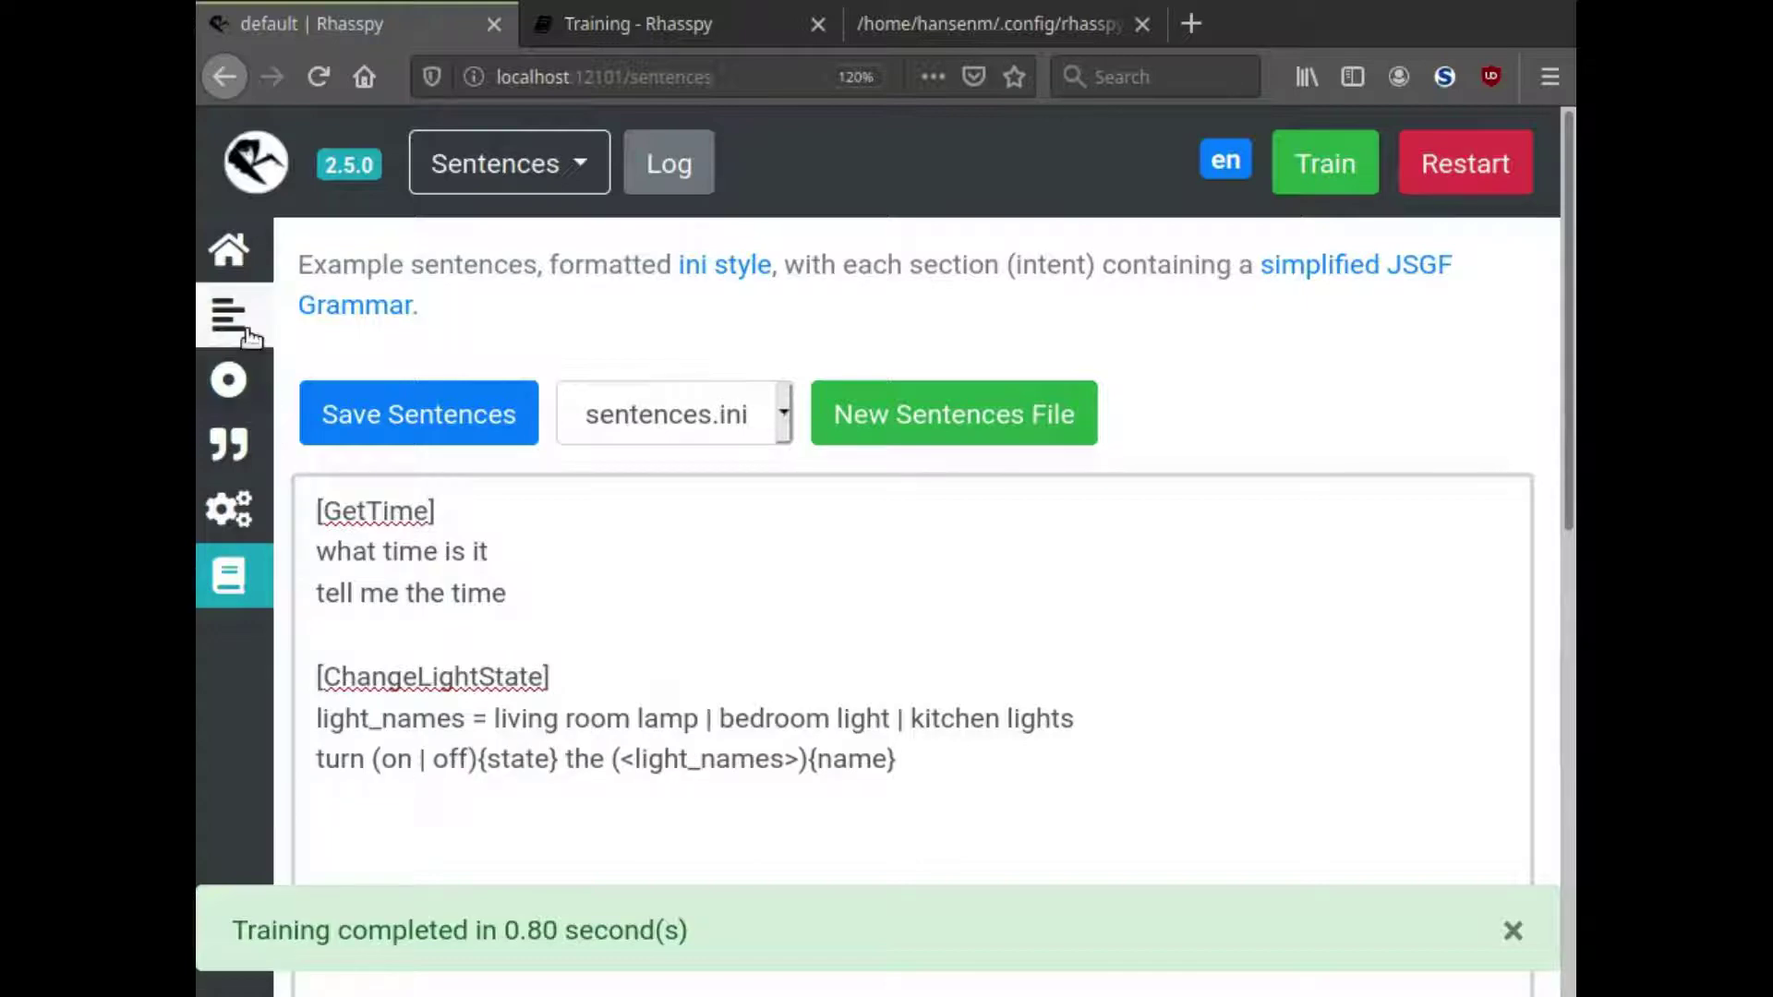
Test the voice command "turn off the kitchen lights" from the home page and check the recognized intent, name and state.
left_click(222, 246)
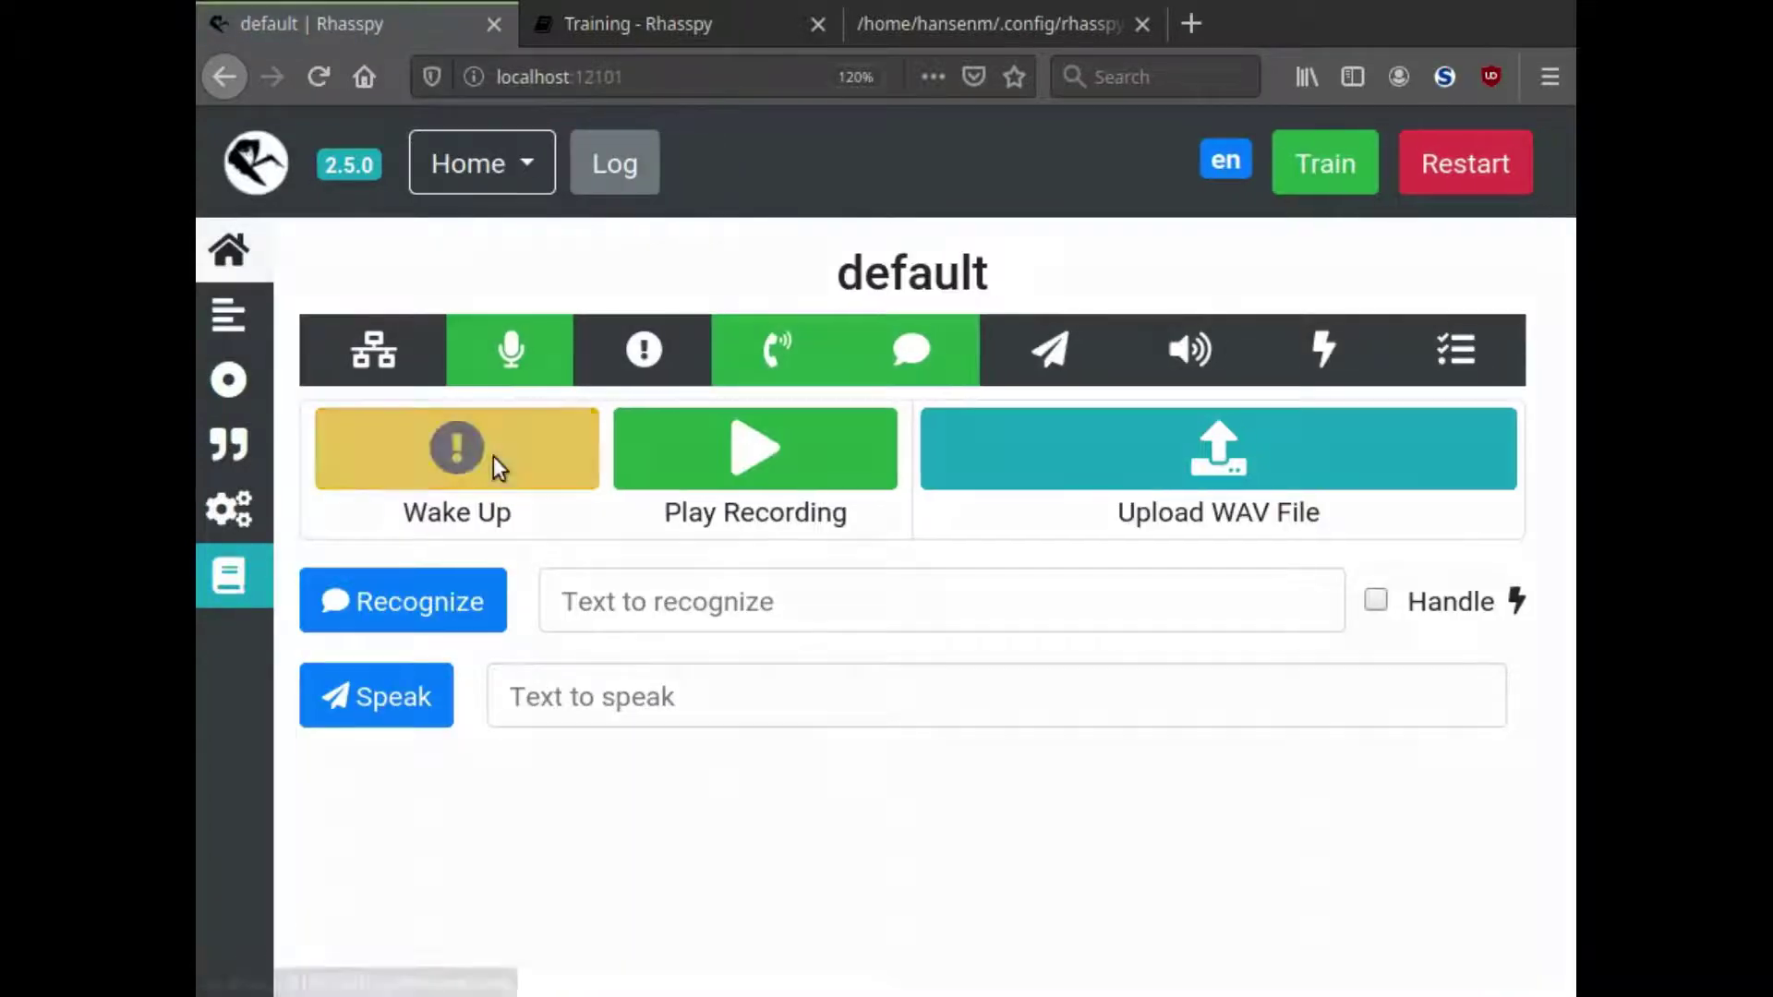
left_click(495, 470)
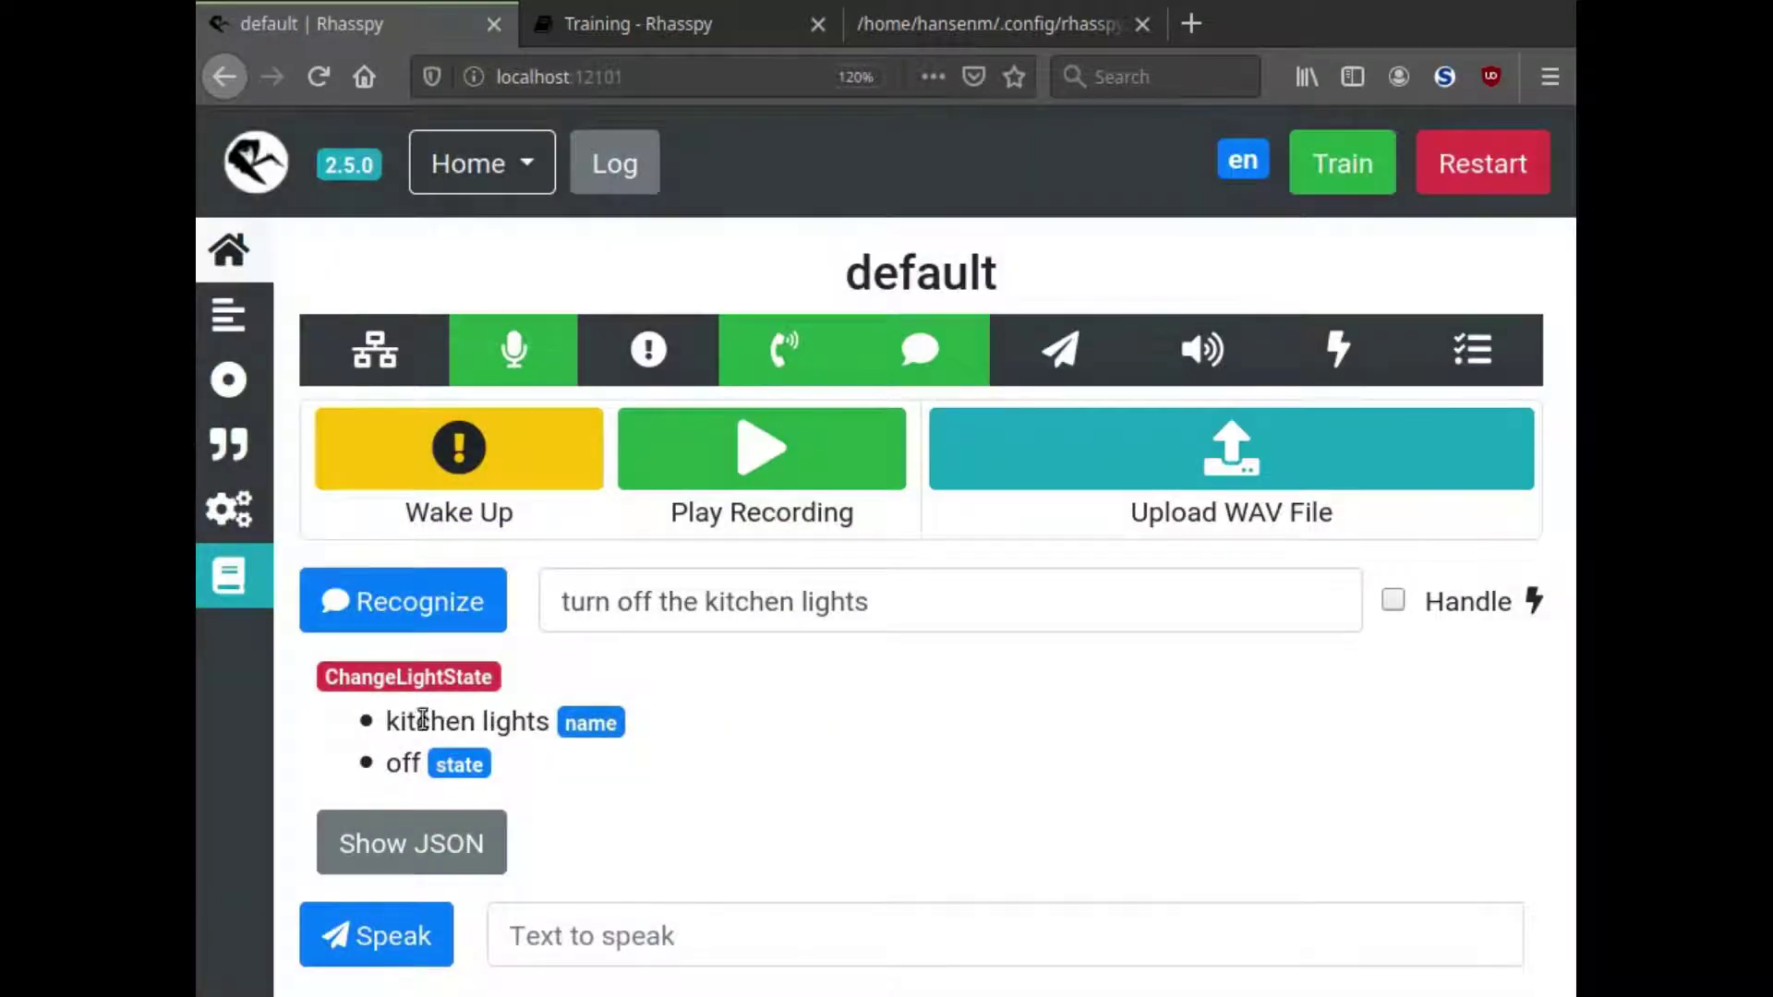
Add a [ChangeLightColor] intent section below the ChangeLightState section of sentences.ini.
left_click(238, 316)
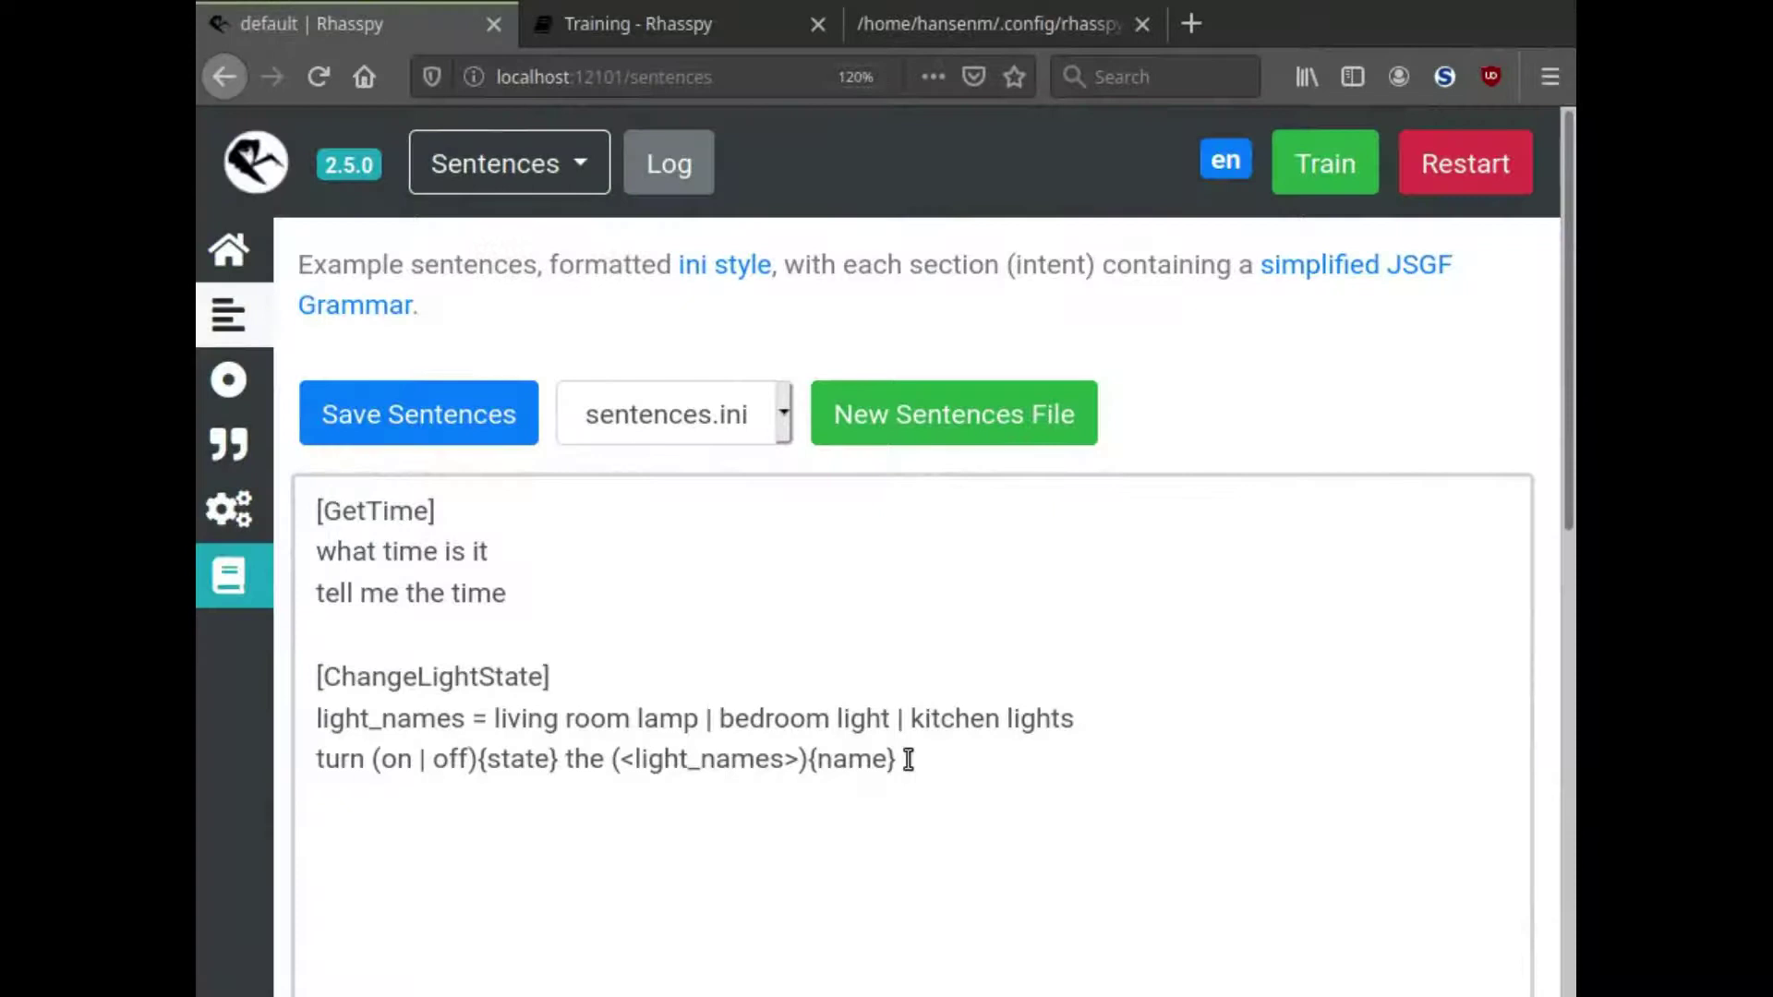
left_click(909, 759)
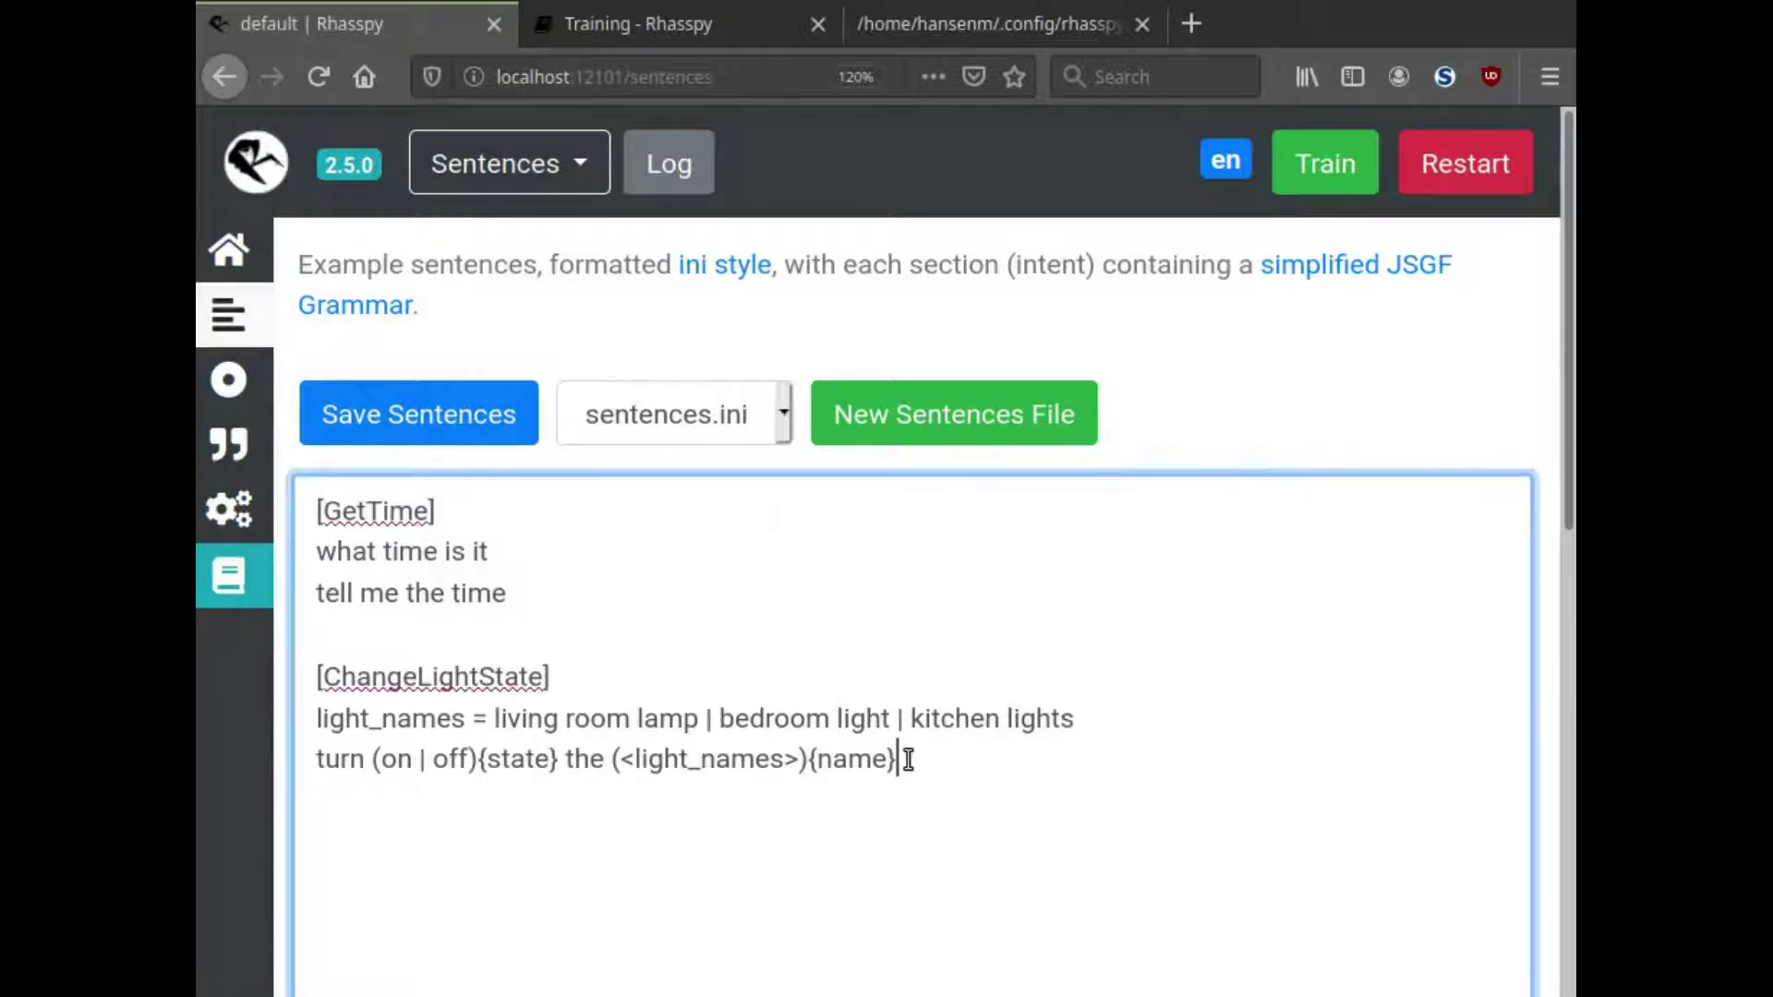
key("Return")
key("Return")
type("[")
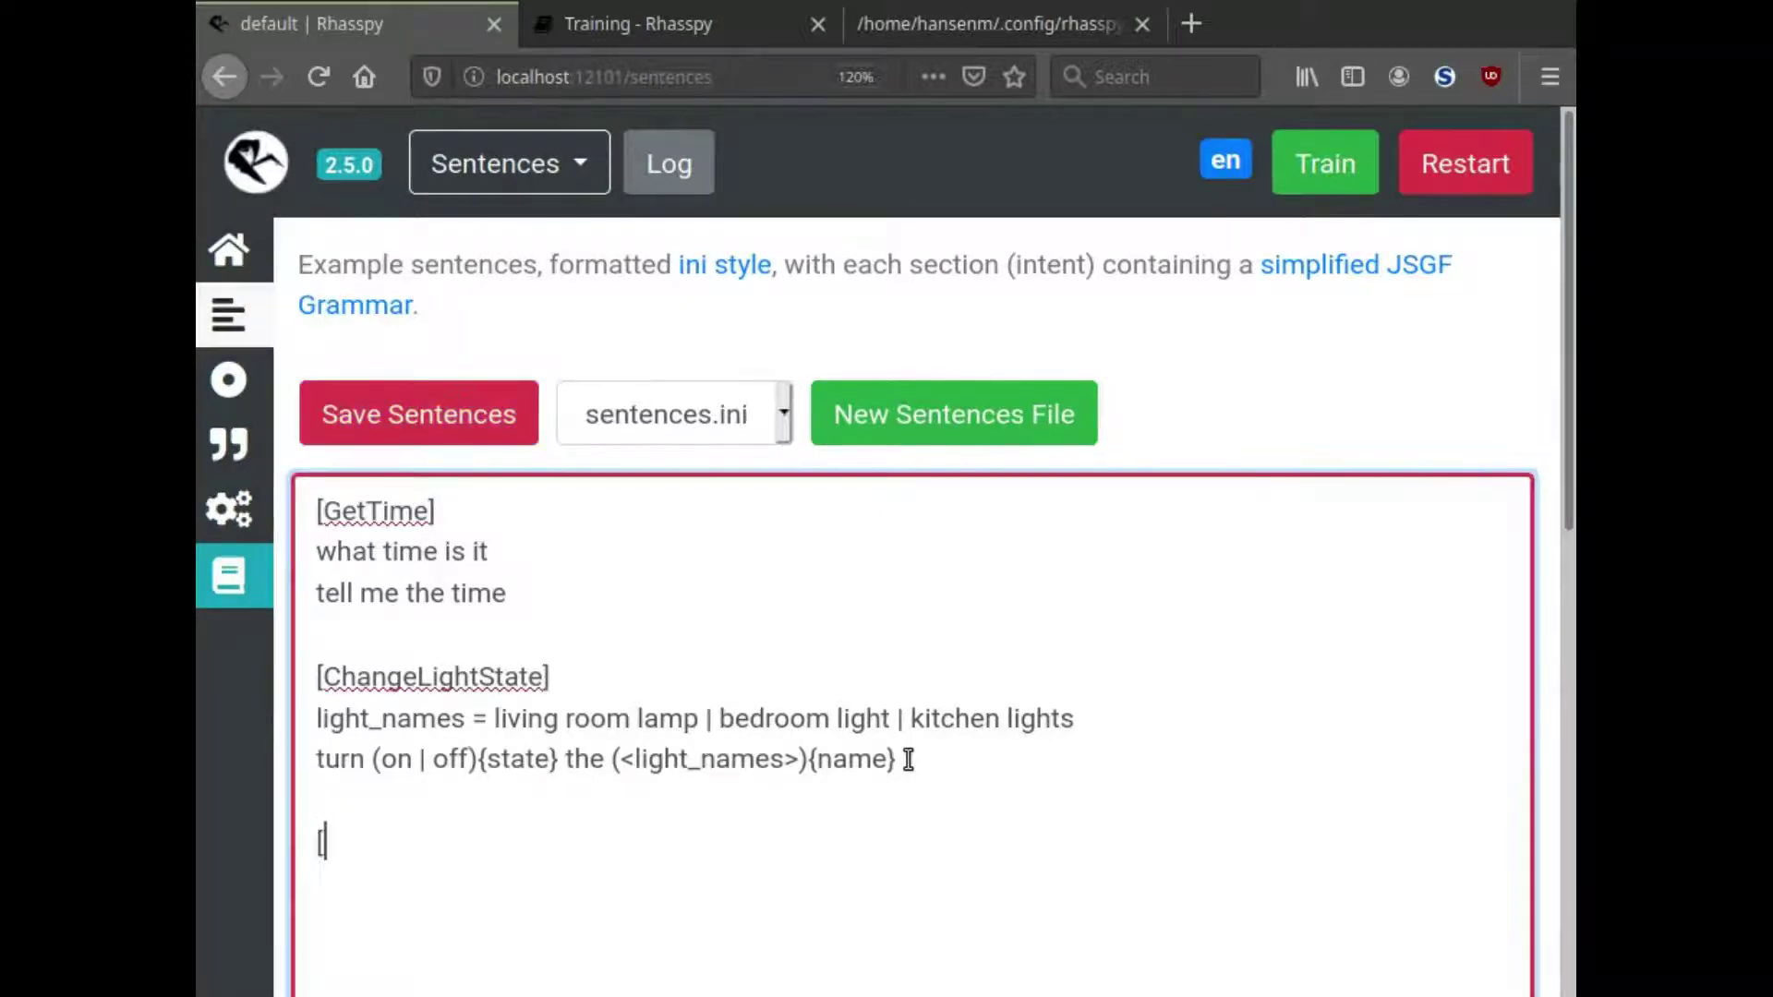
type("ChangeLightColor]")
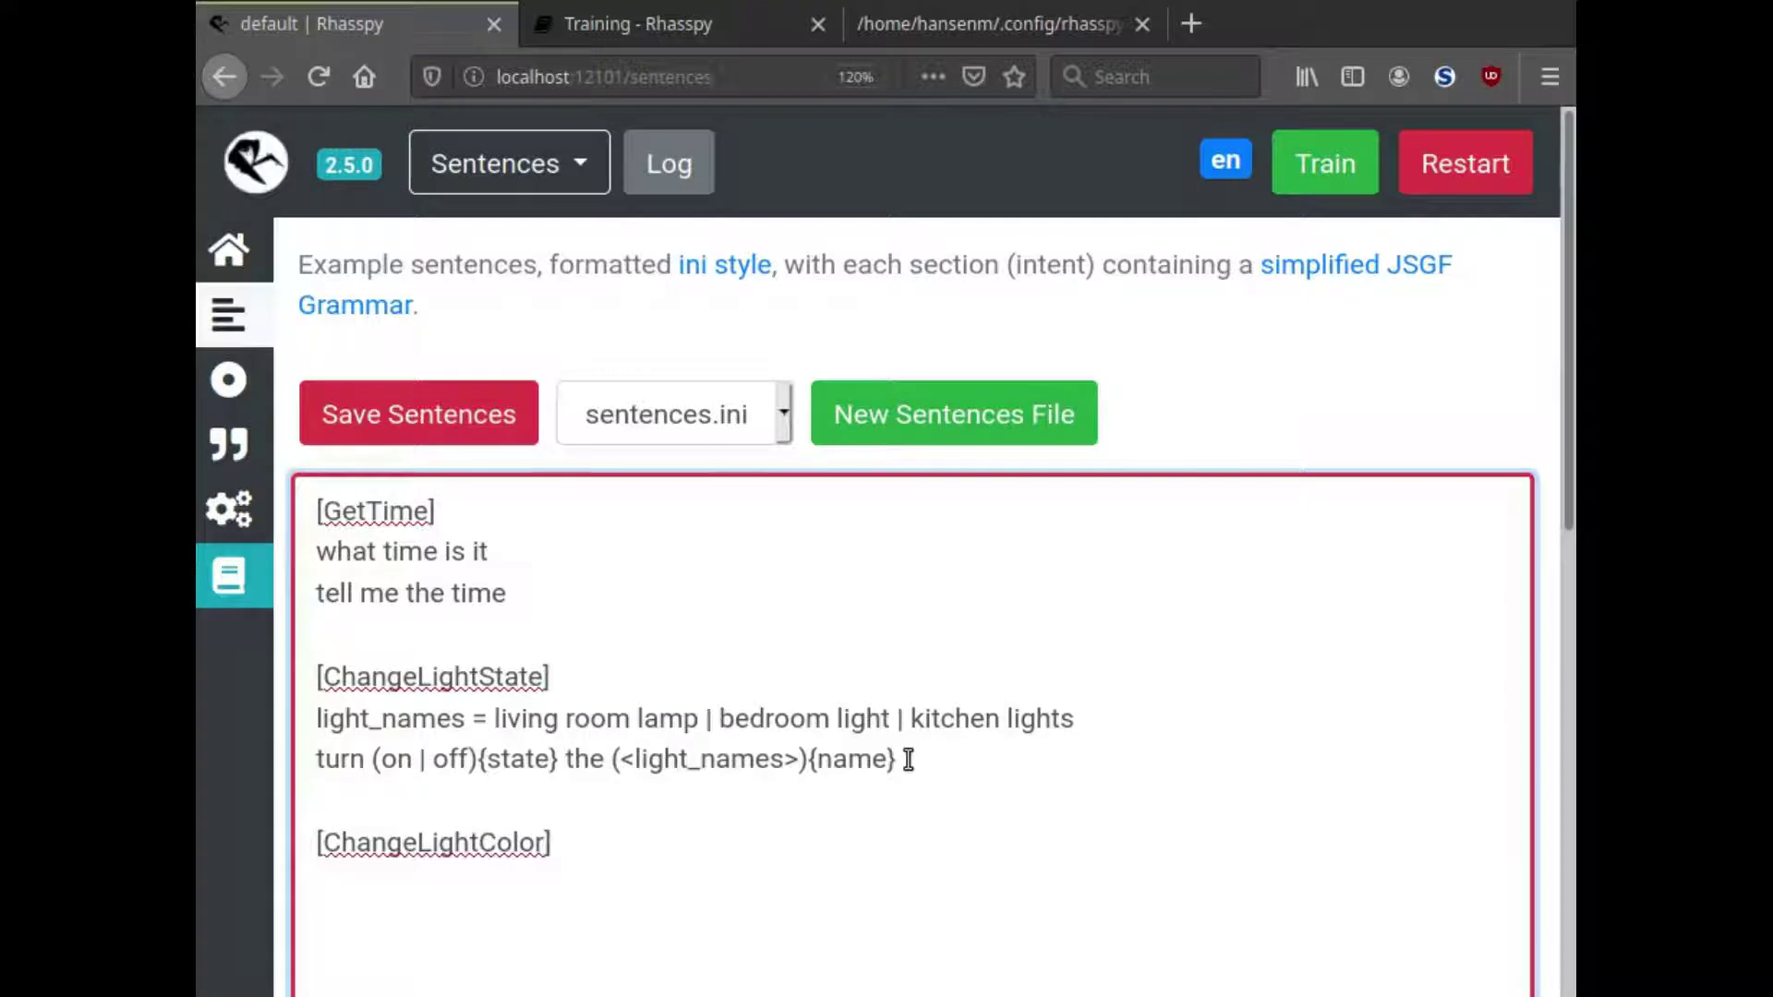
Begin a sentence template under [ChangeLightColor] with "set" followed by the optional word [the] and an opening parenthesis.
key("Return")
type("set")
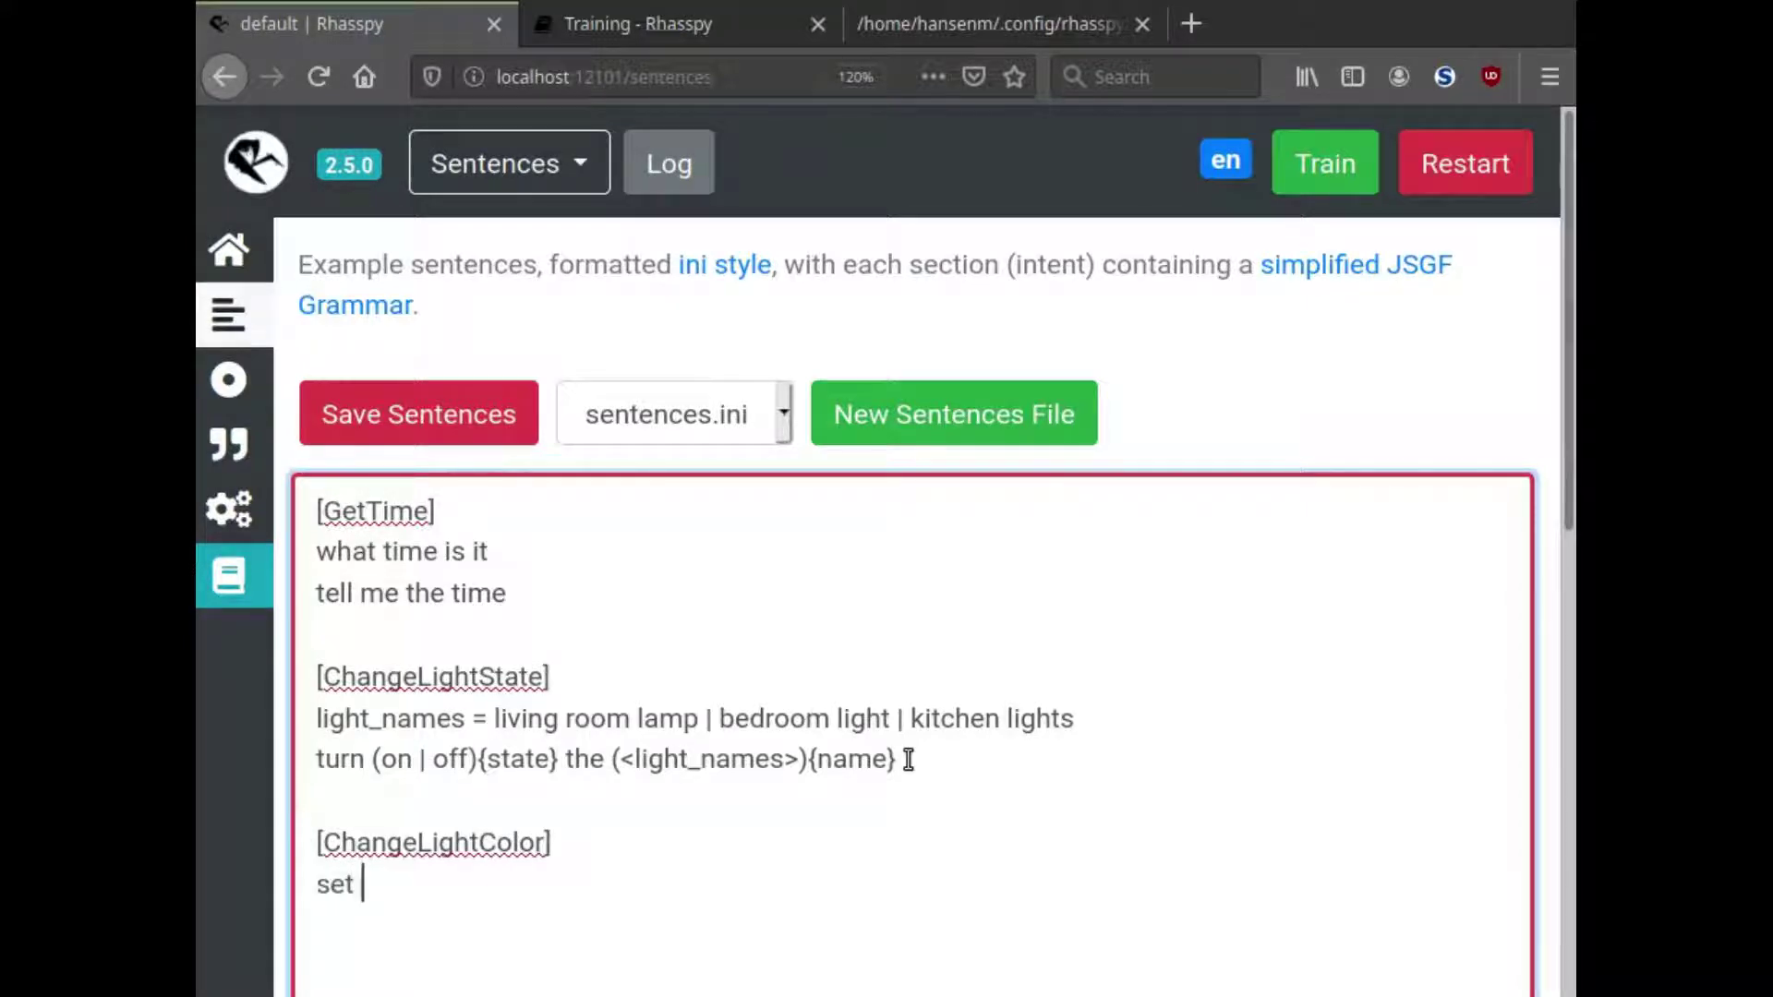
type(" the ")
type("[")
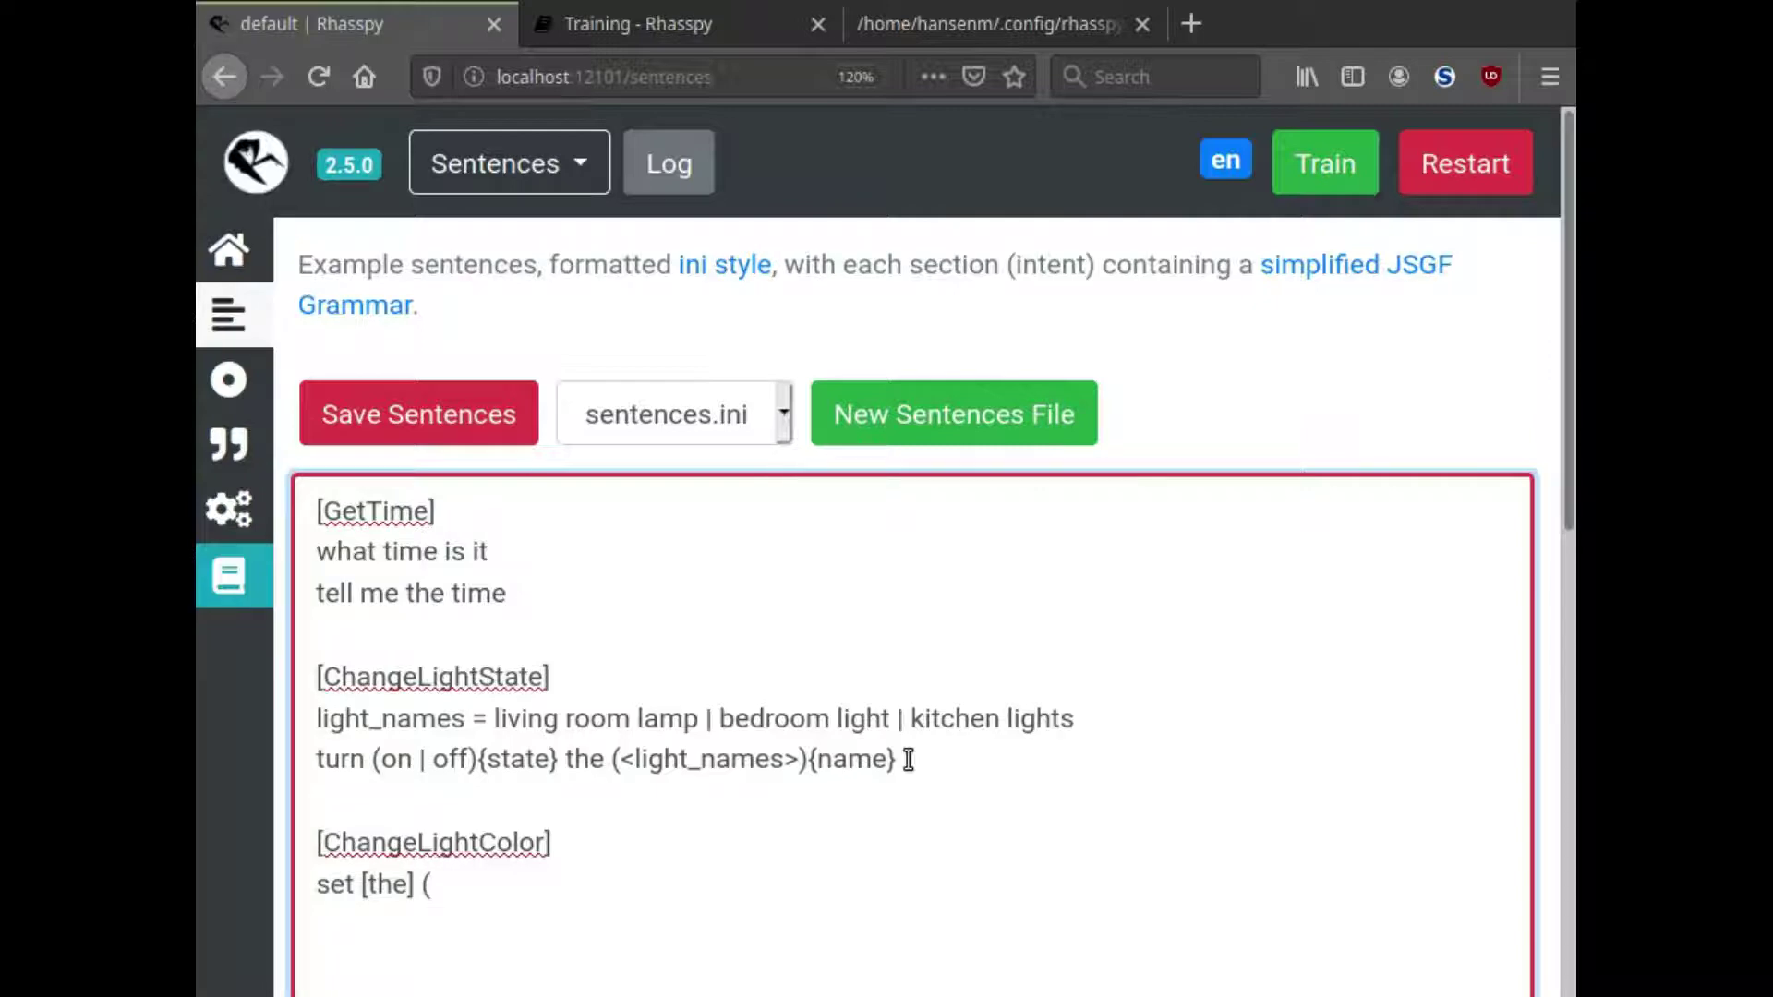
Reference the other intent's rule in the ChangeLightColor sentence as (<ChangeLightState.light_names>) with a {name} tag.
double_click(434, 713)
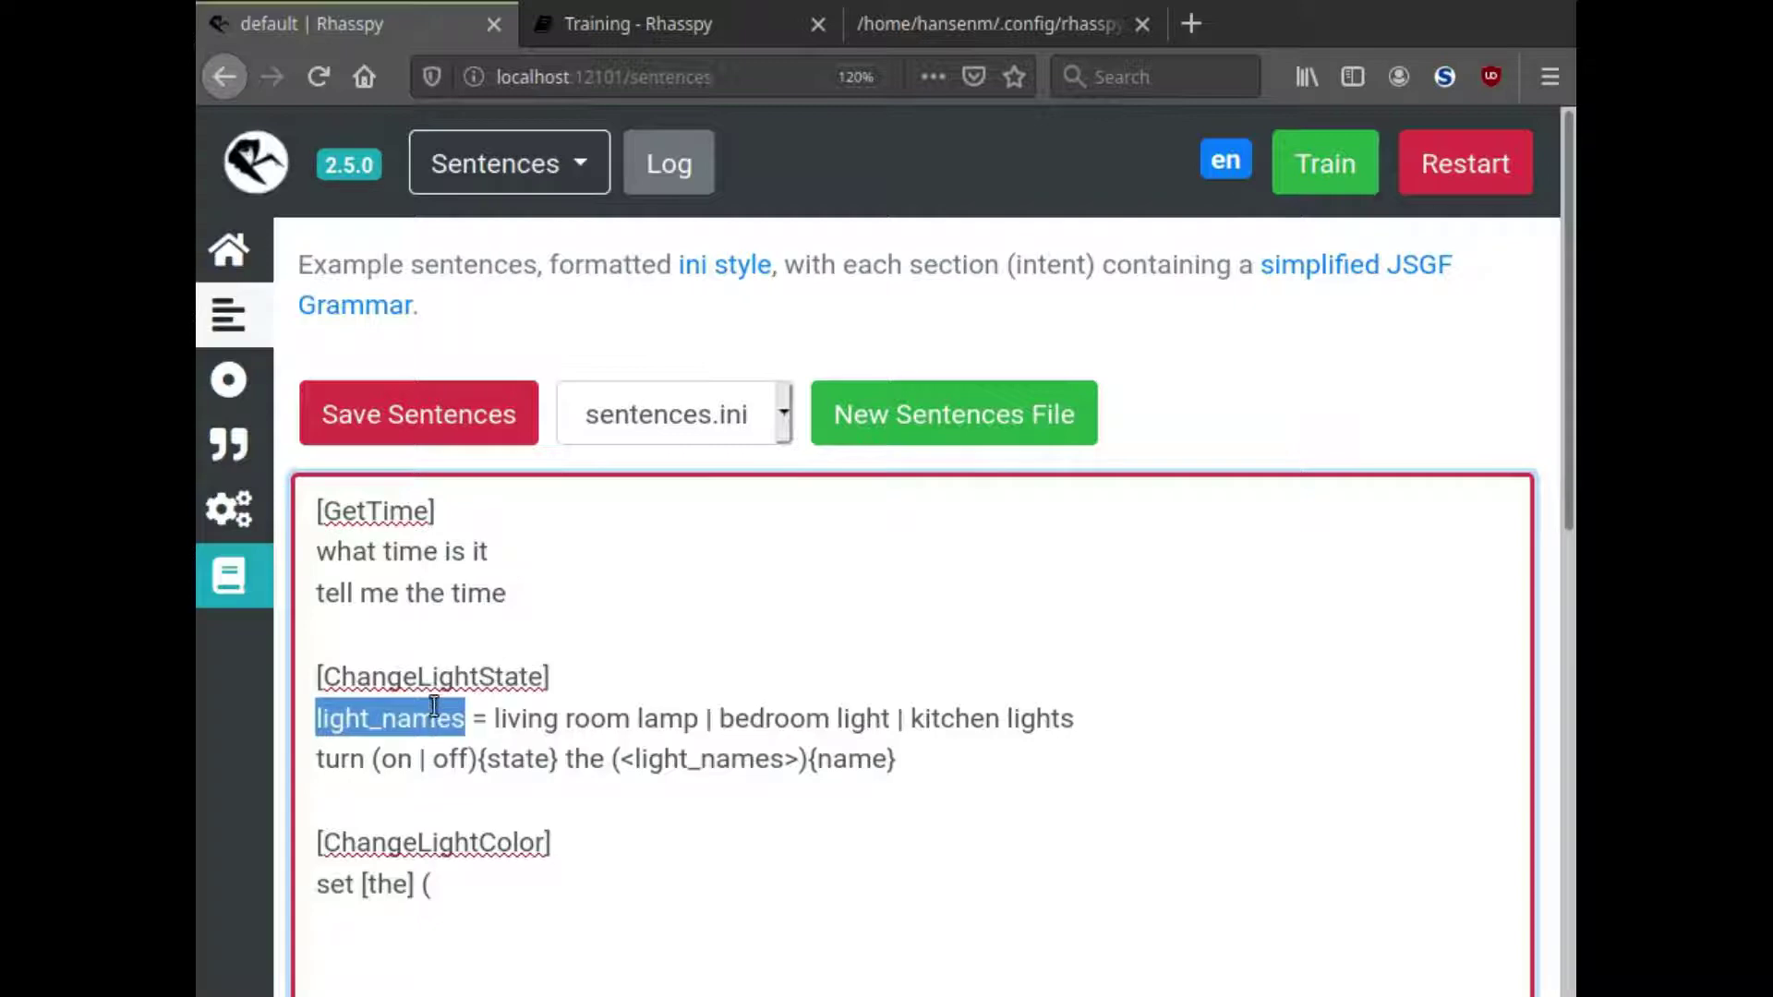
left_click(475, 895)
type("Ch")
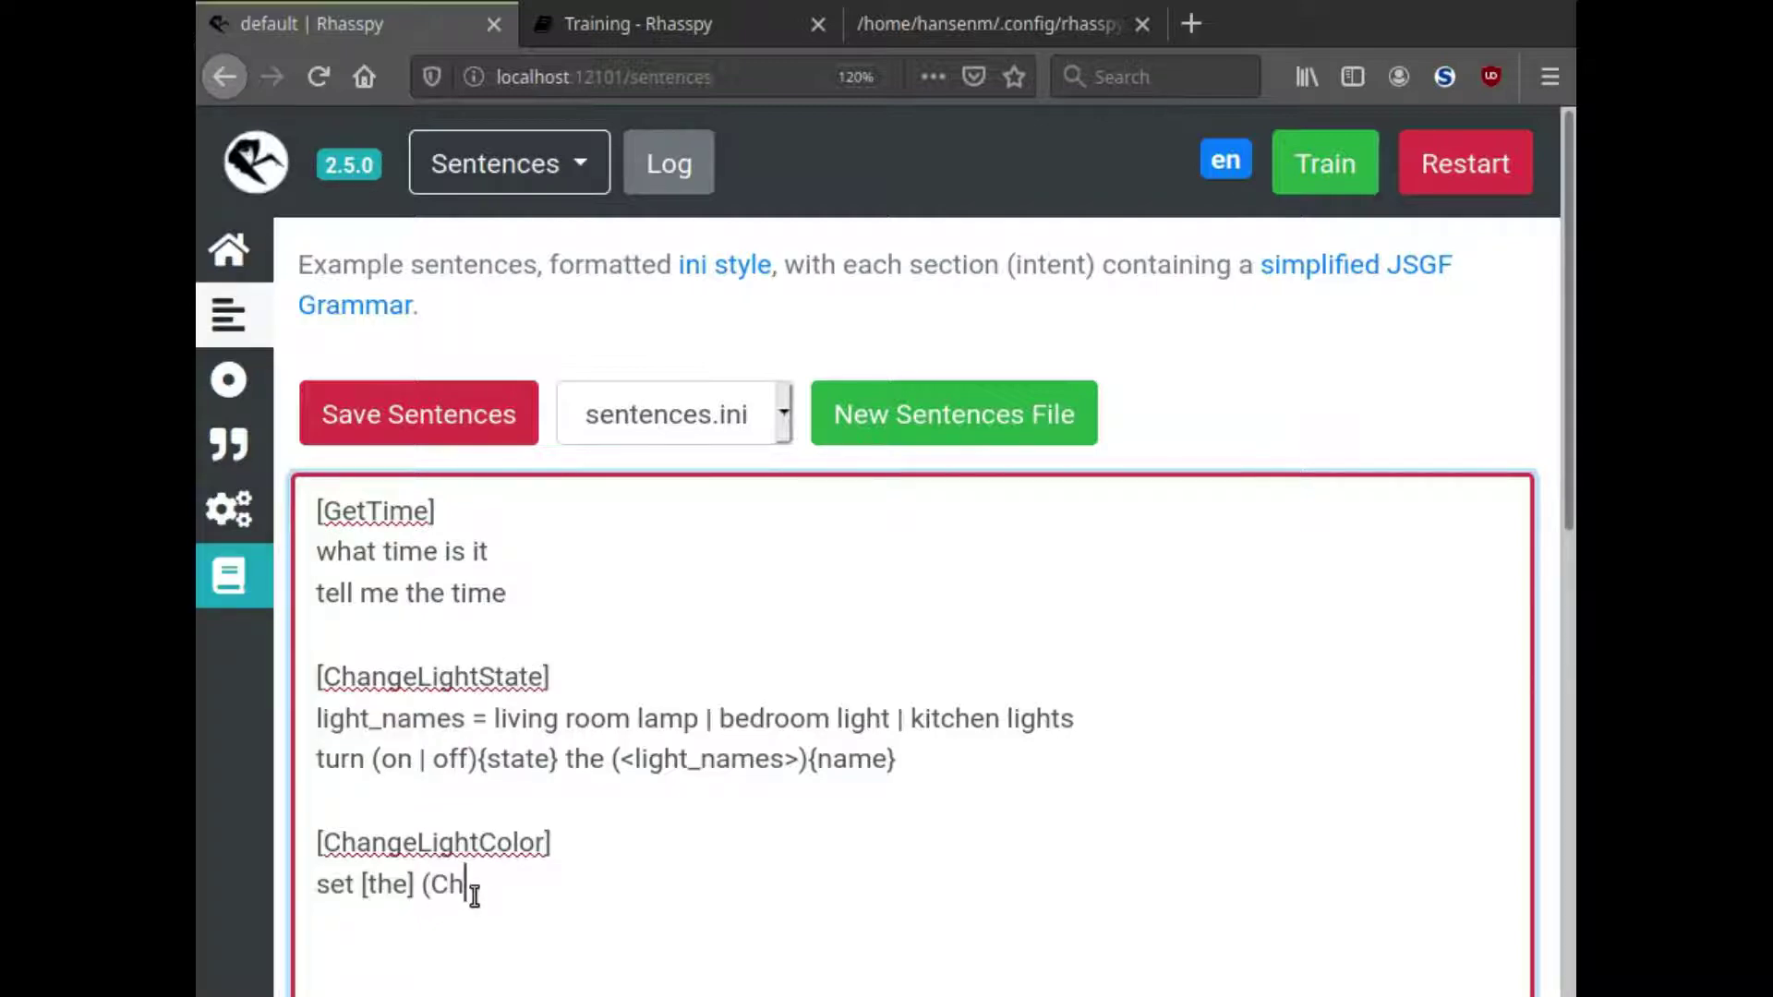
type("angeLightState.")
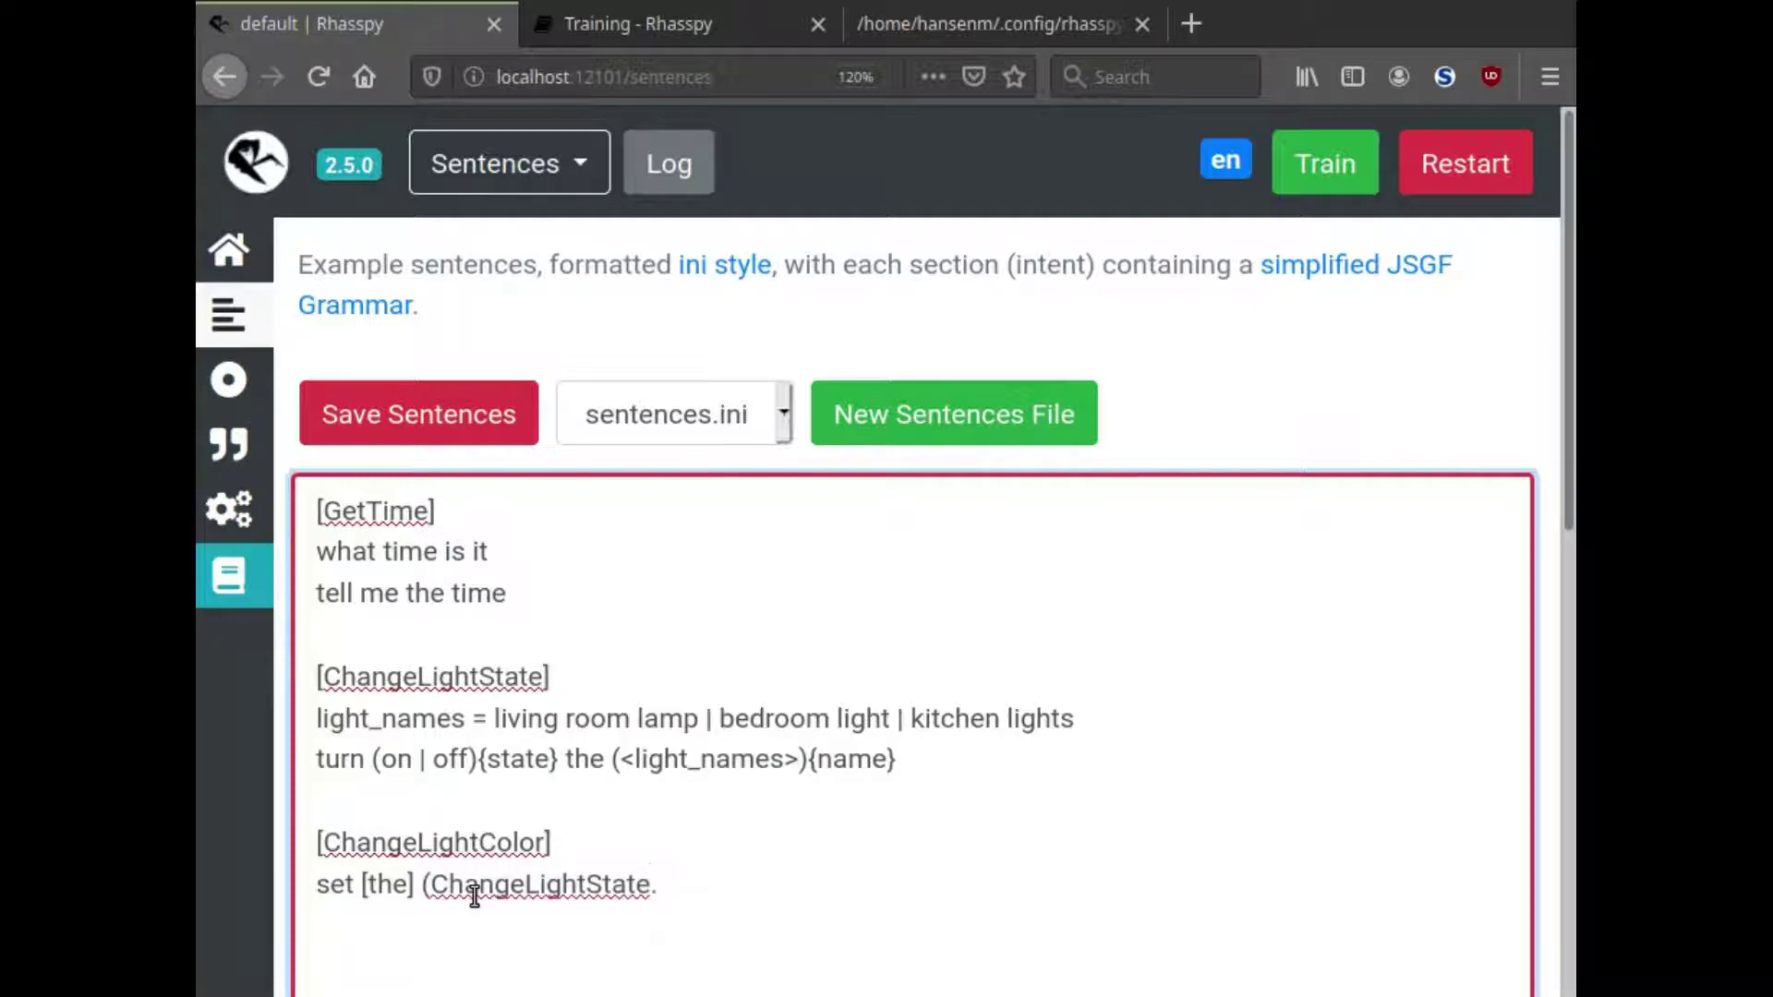
type("light_names>")
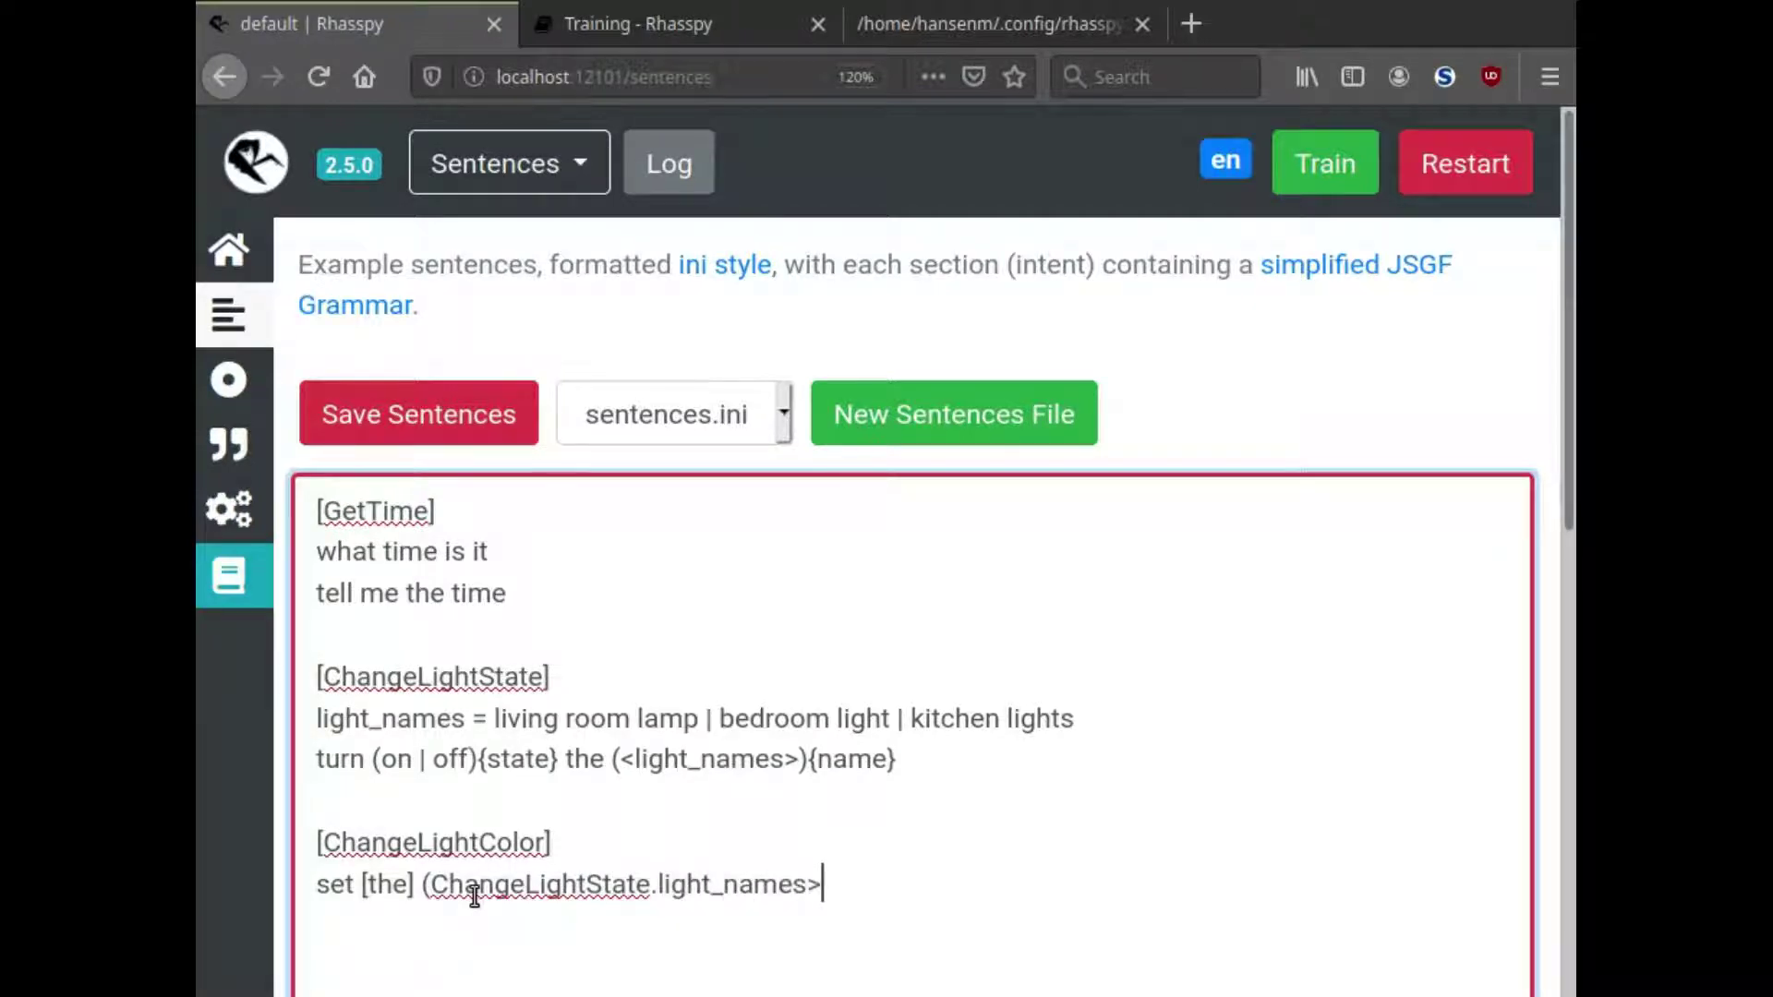
type("<")
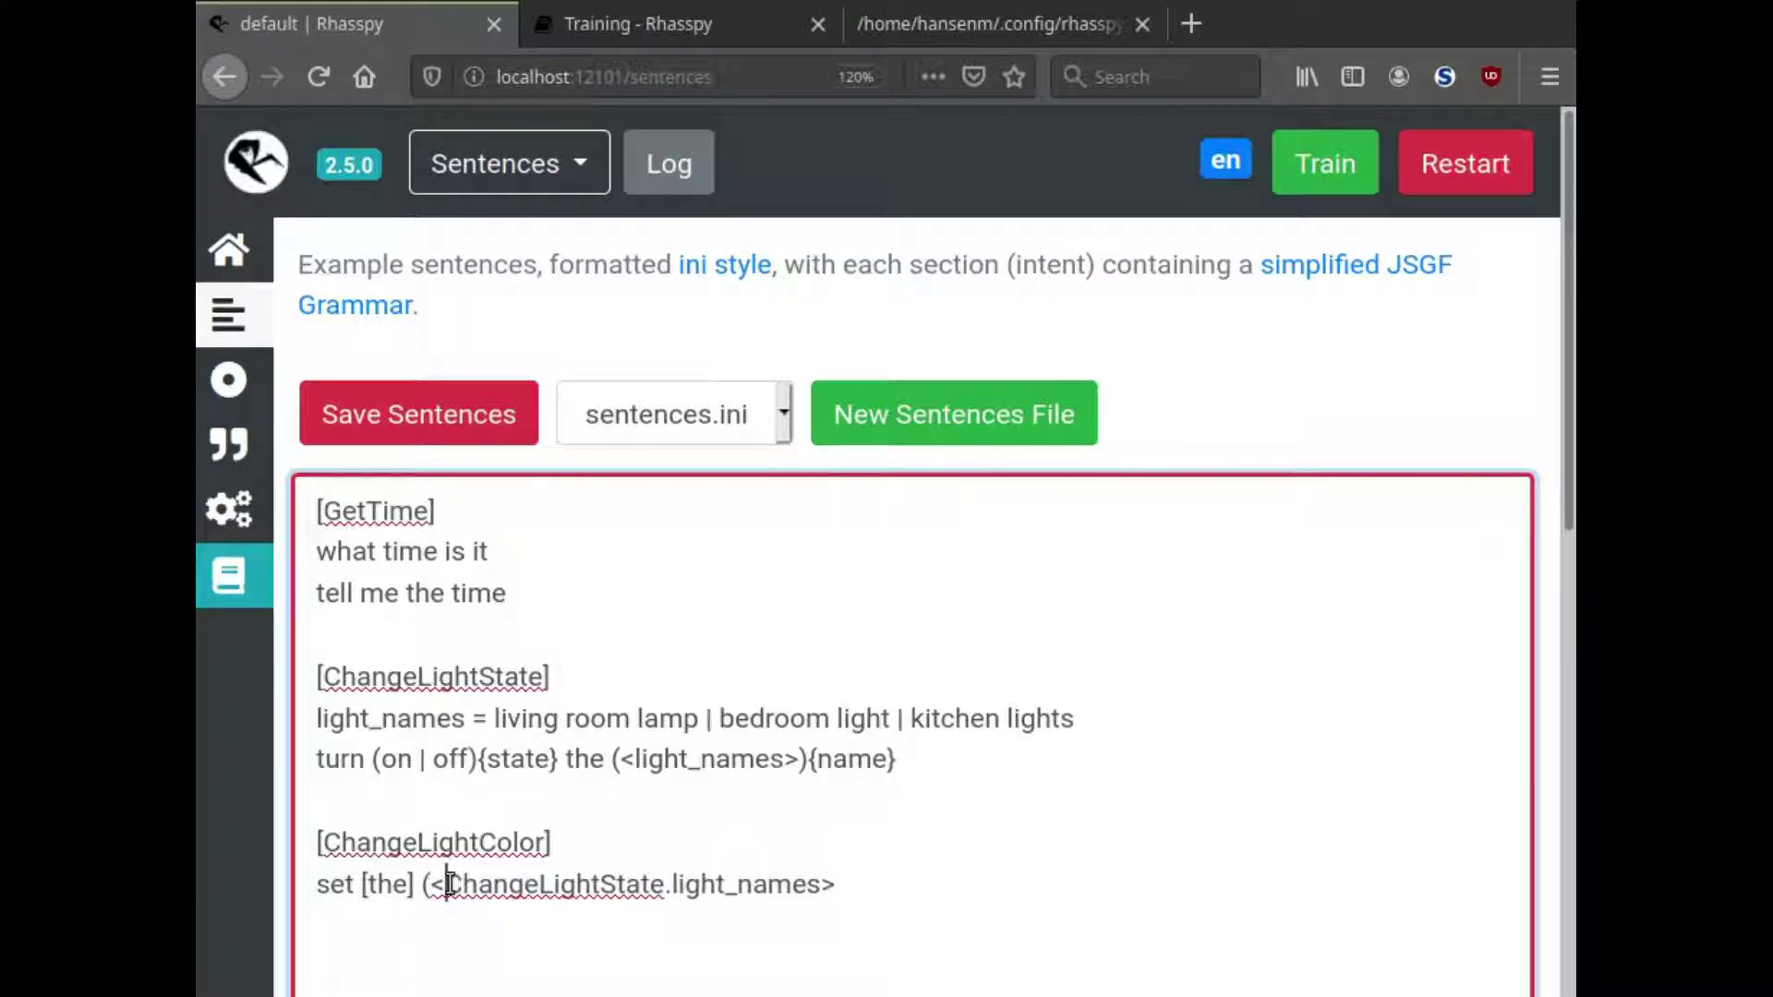
type("){nam")
key("Up")
type("e")
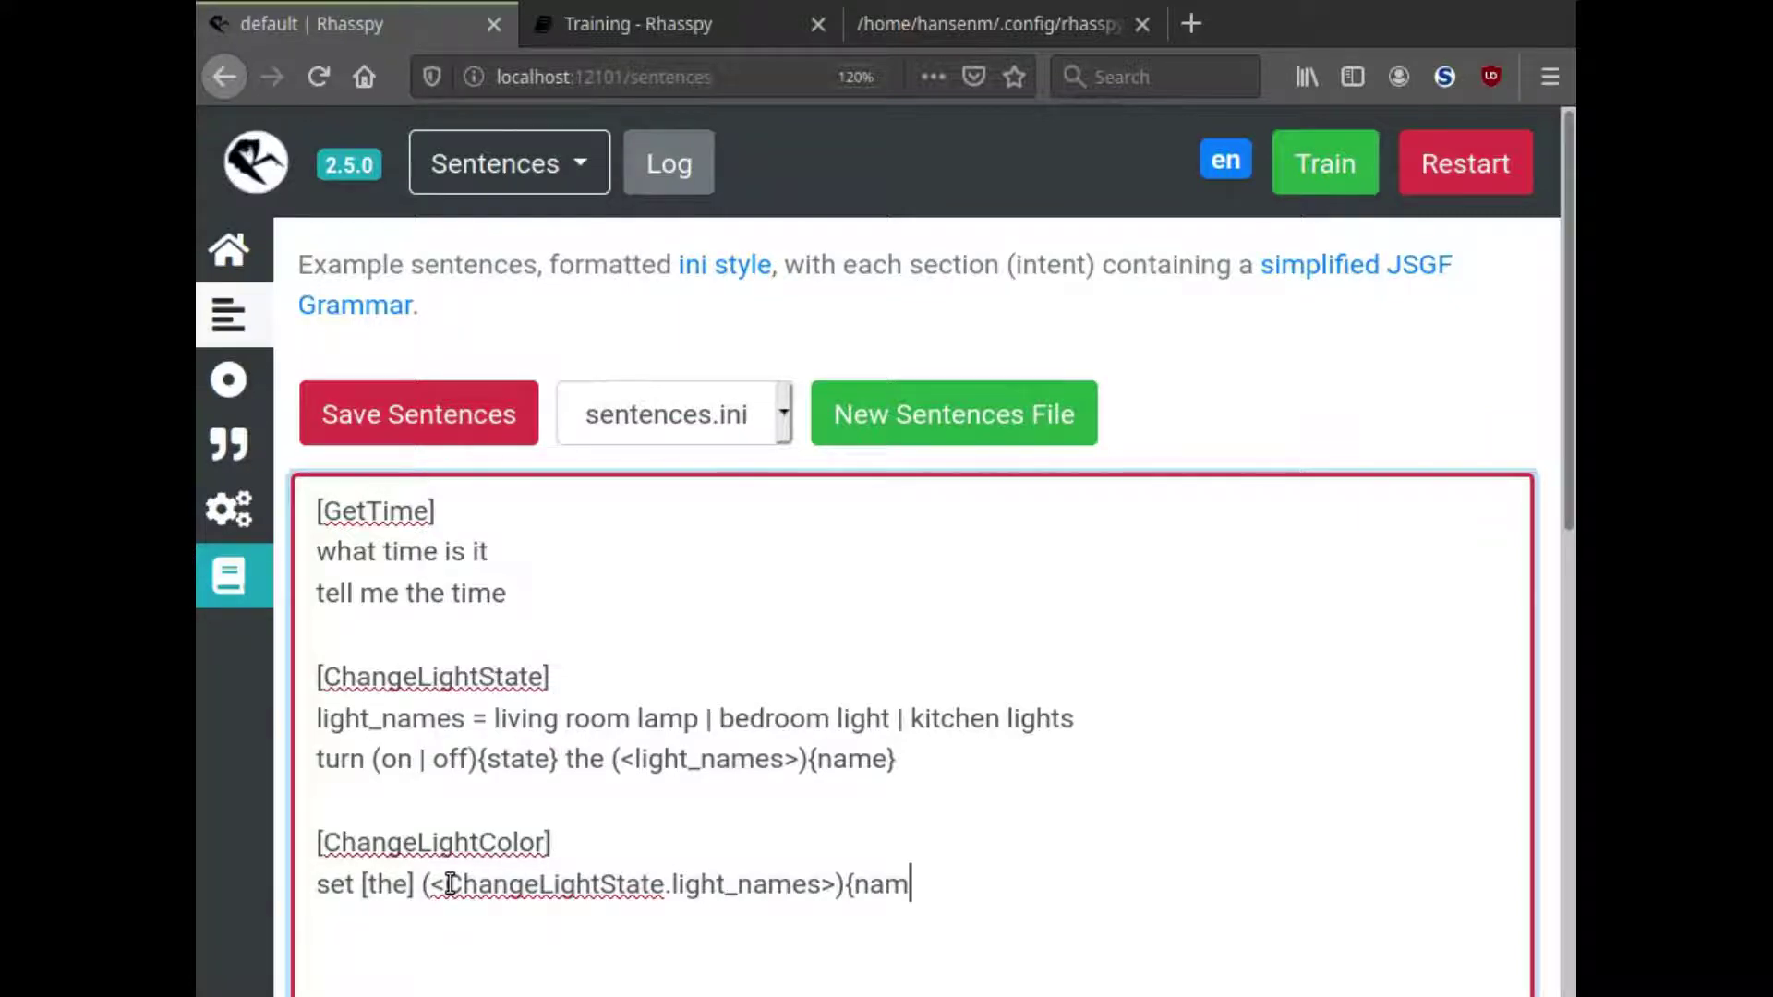
Finish the ChangeLightColor sentence with "to (red | green | blue){color}", then save the sentences and retrain.
type("e} to")
type("(")
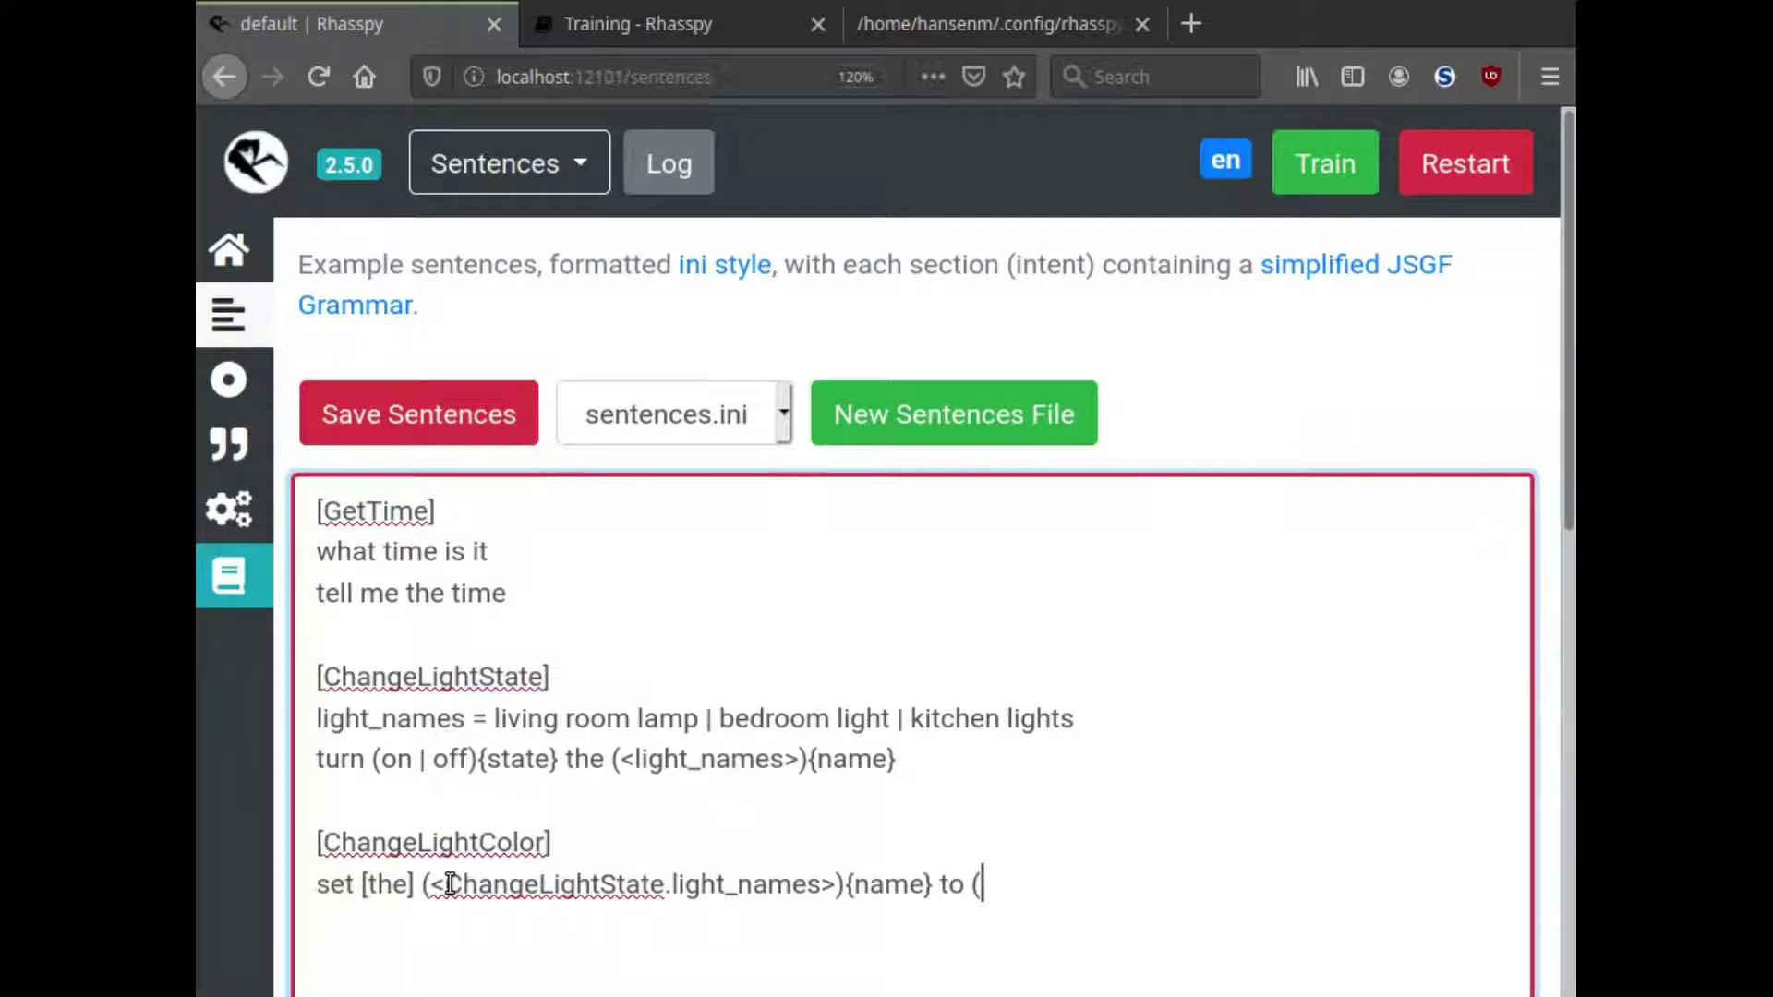
type("red | gree")
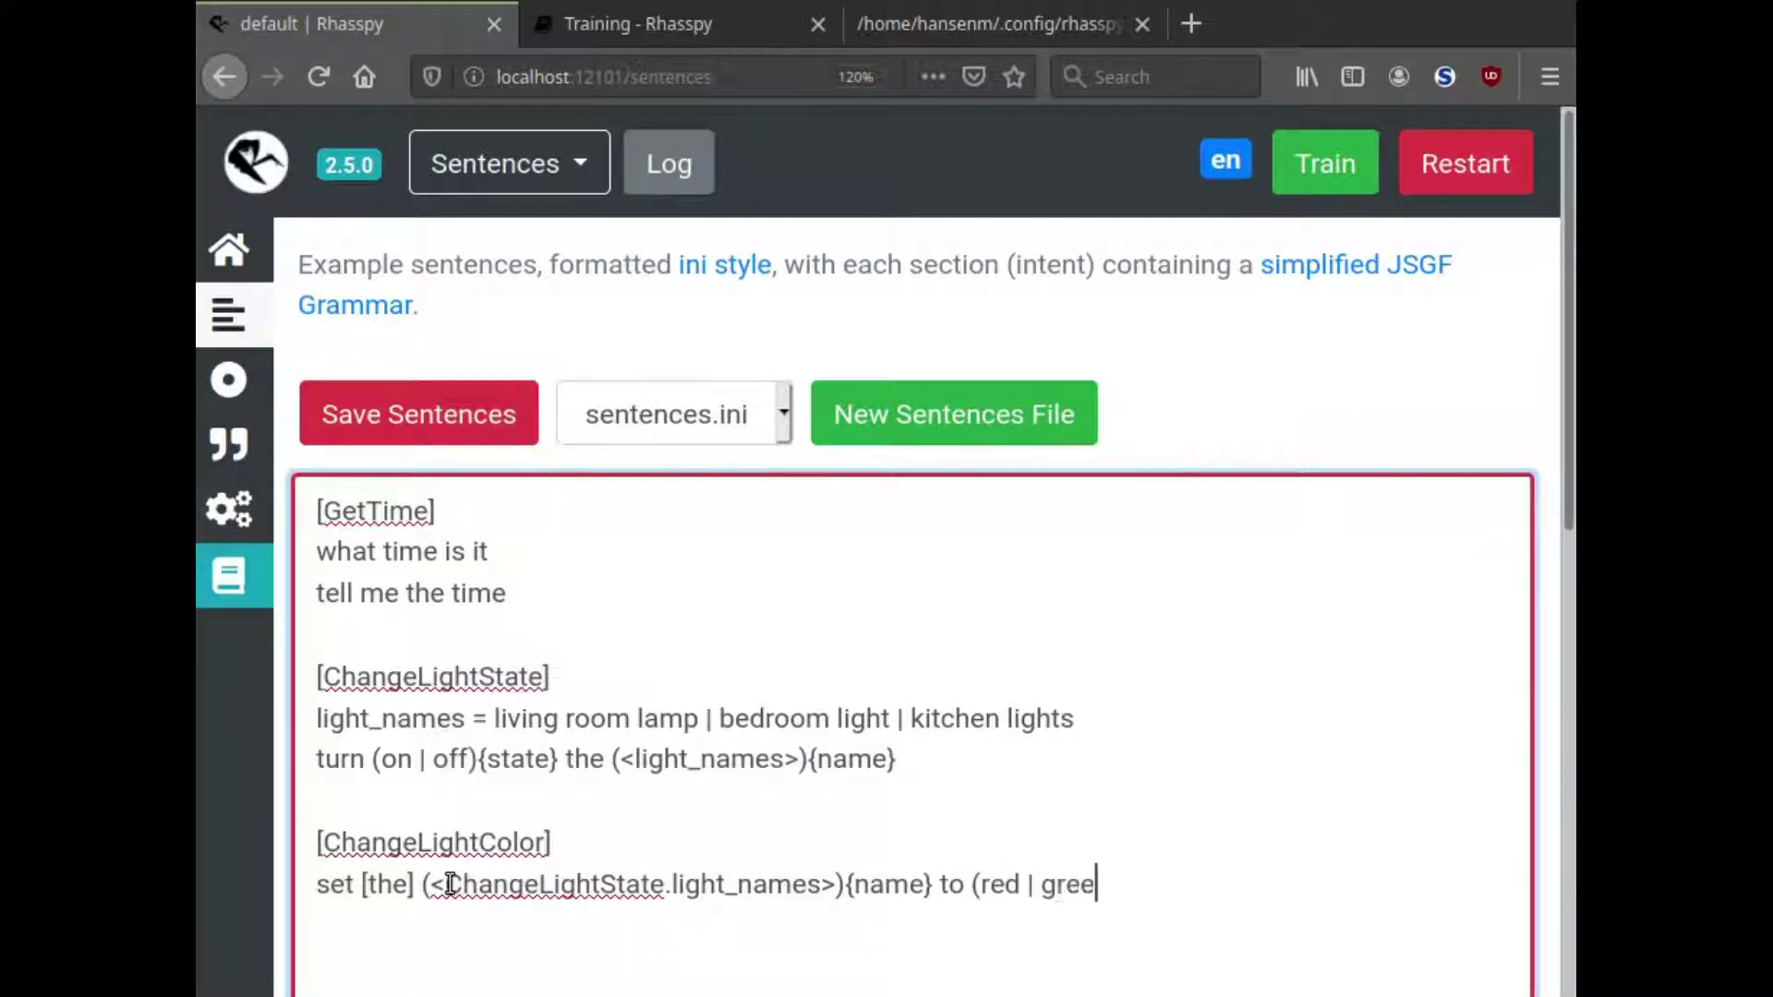
type("p | blue){color}")
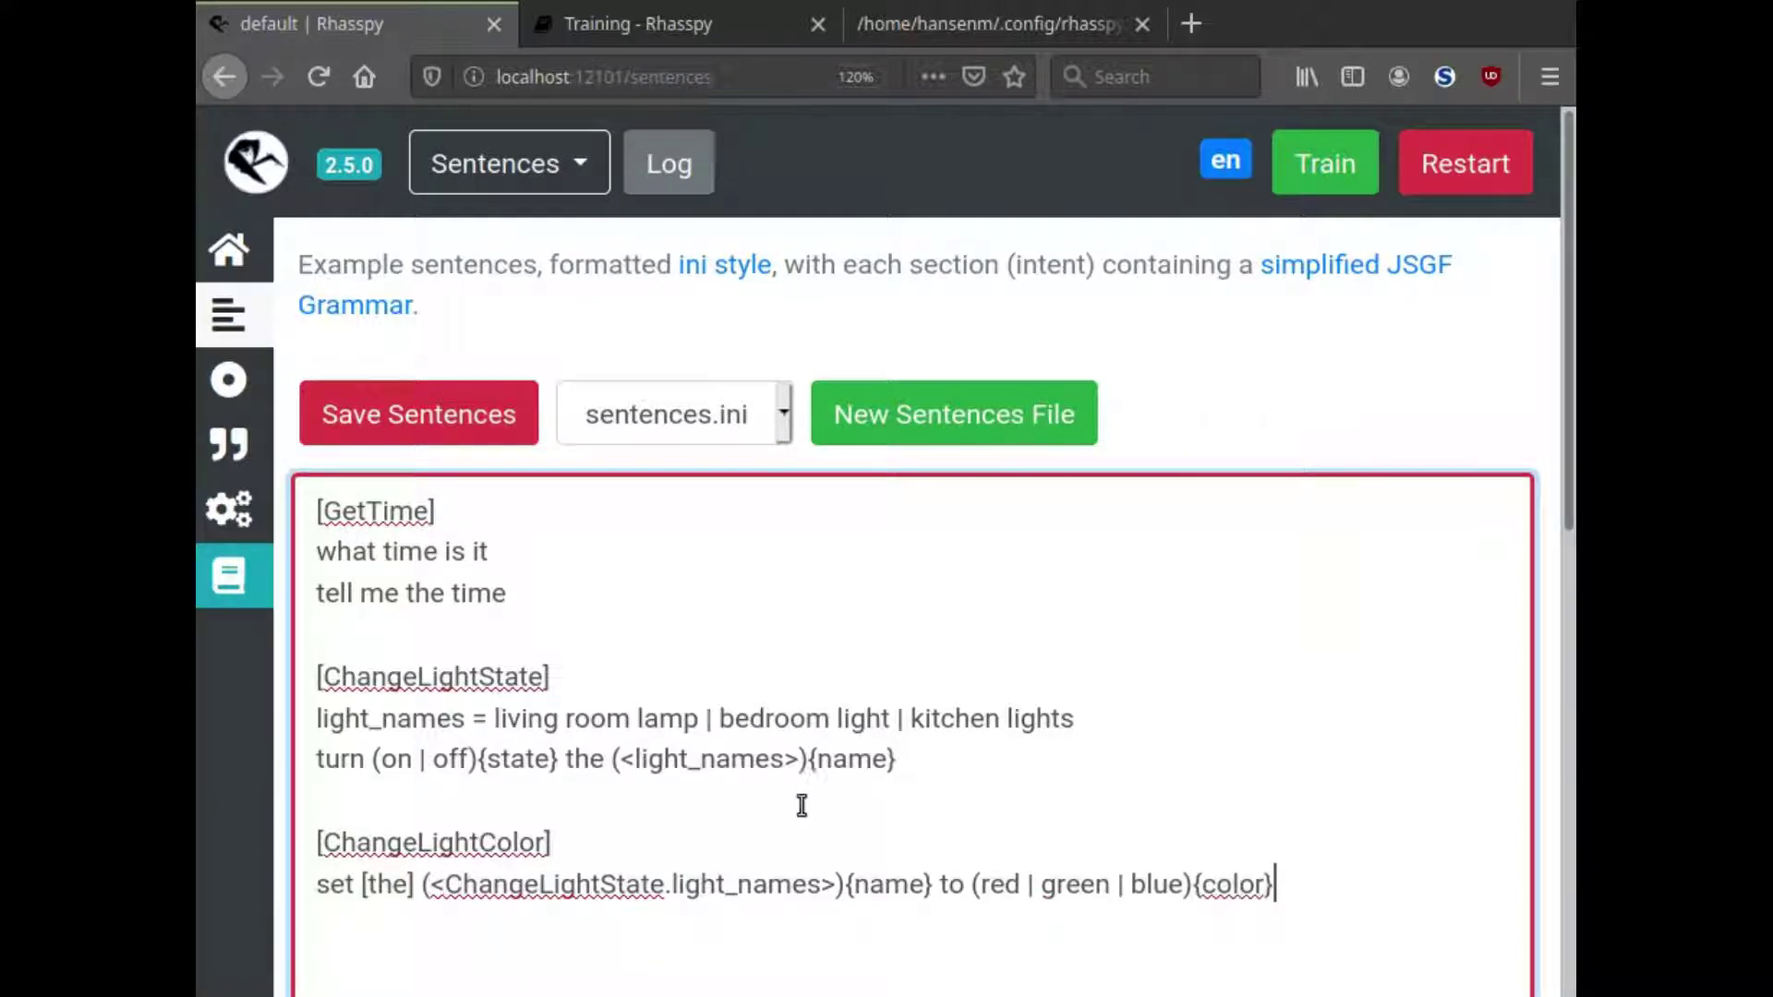
left_click(508, 440)
left_click(1027, 517)
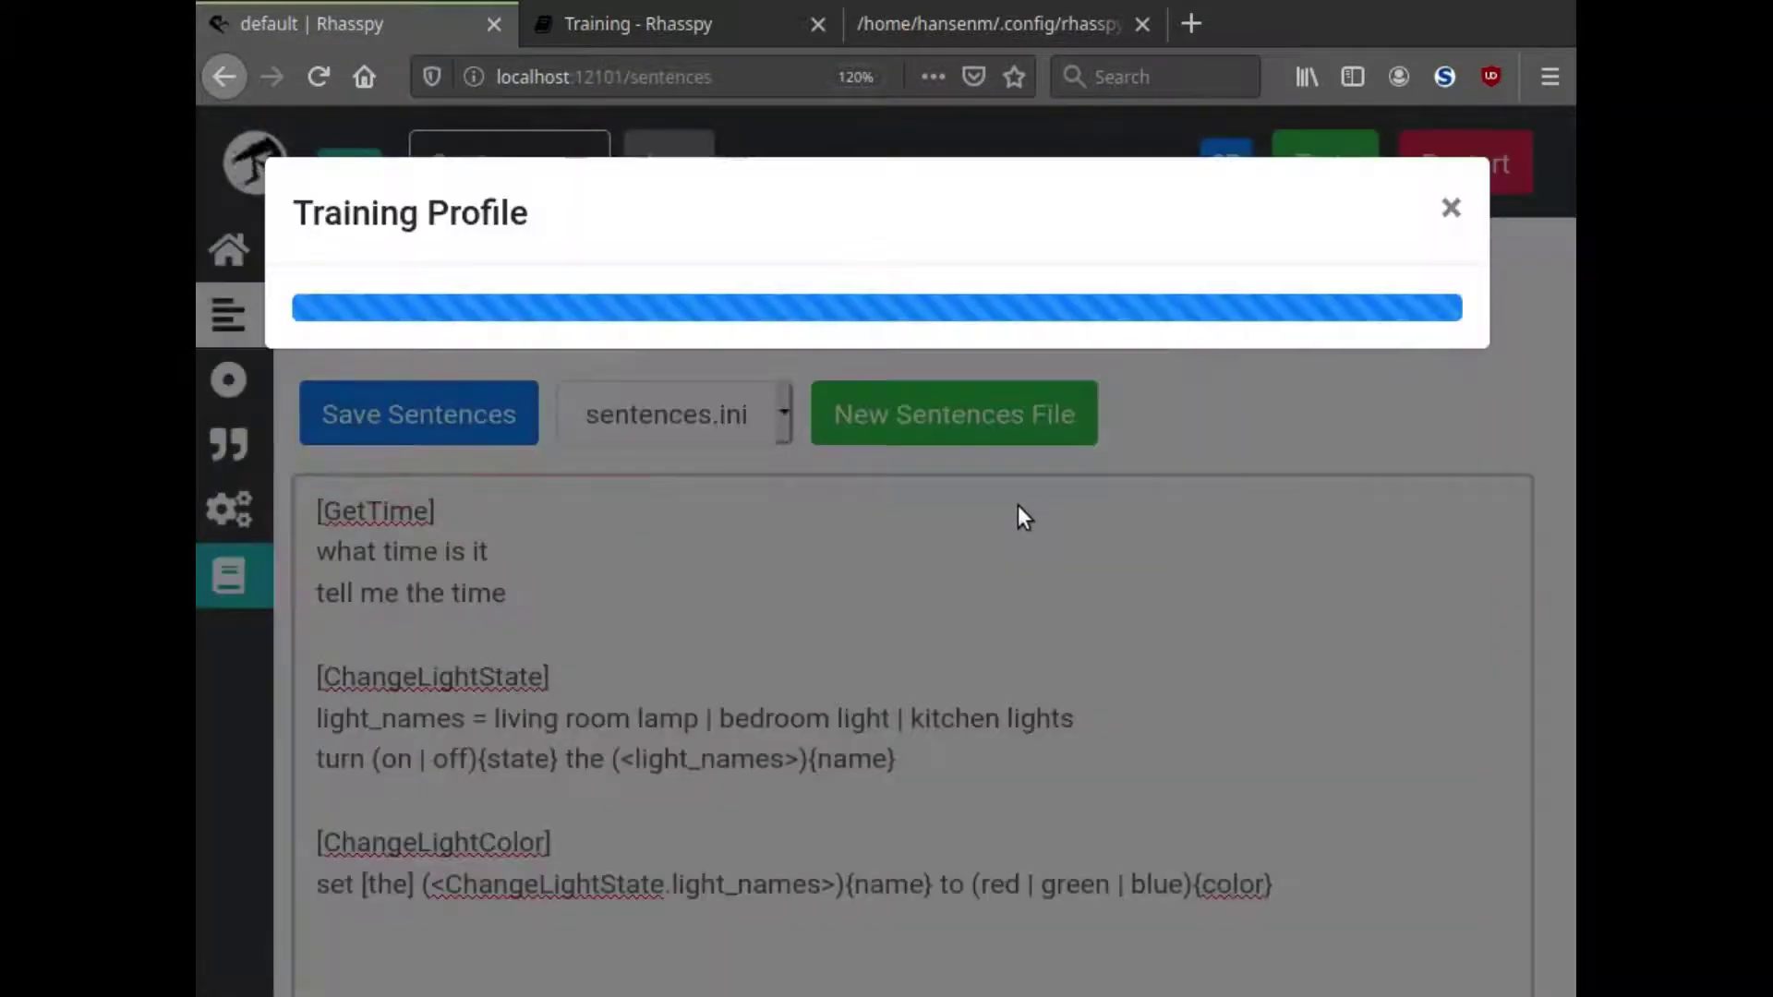
Test the voice command "set the bedroom light to red" from the home page and check the recognized intent, color and name.
scroll(639, 719, "down", 2)
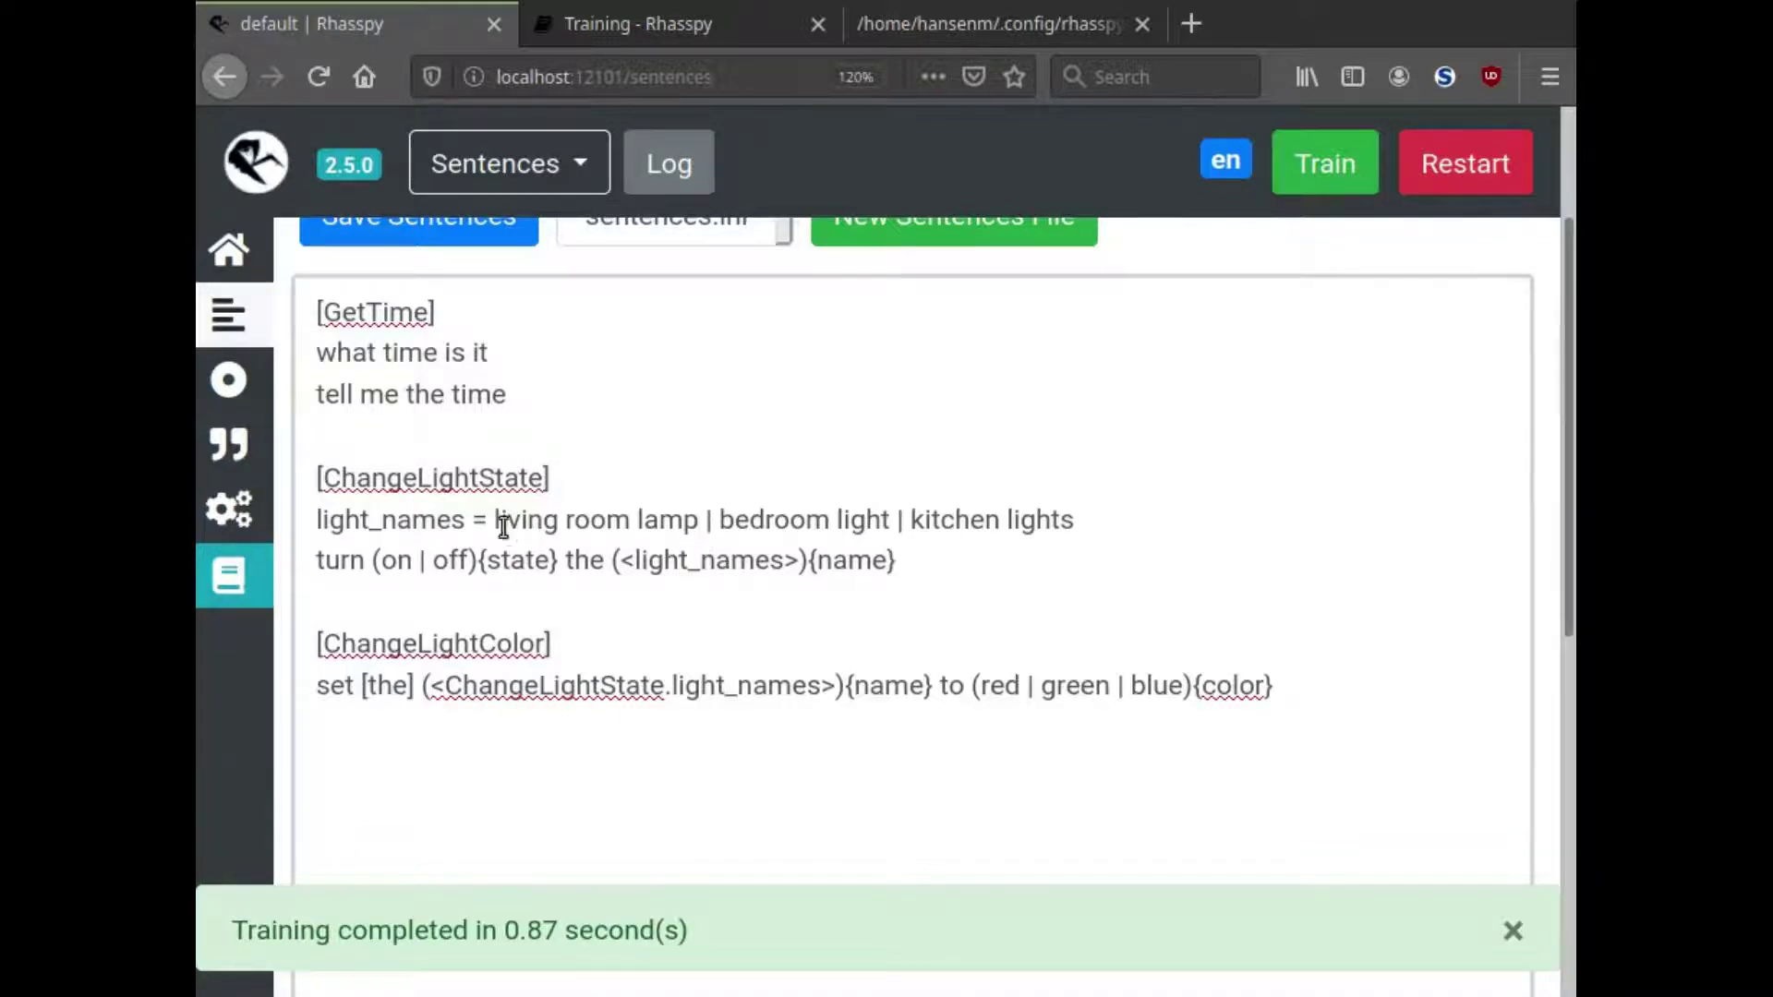
scroll(504, 526, "up", 2)
left_click(230, 250)
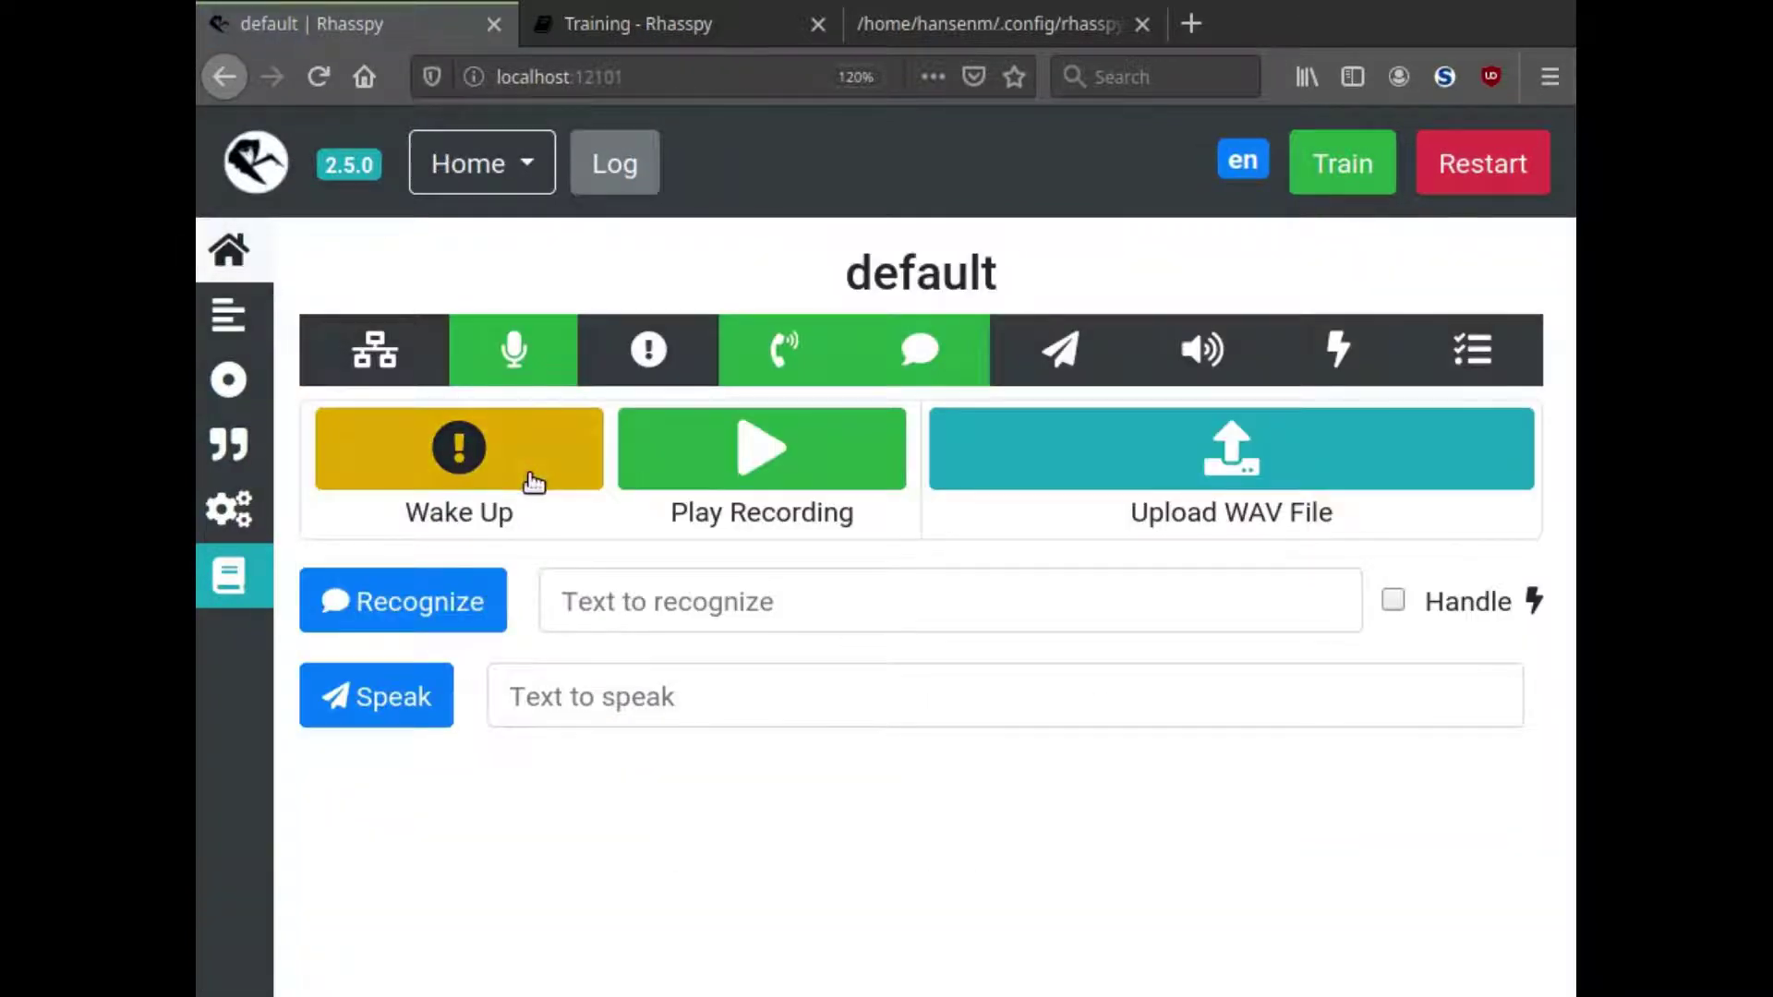
left_click(532, 479)
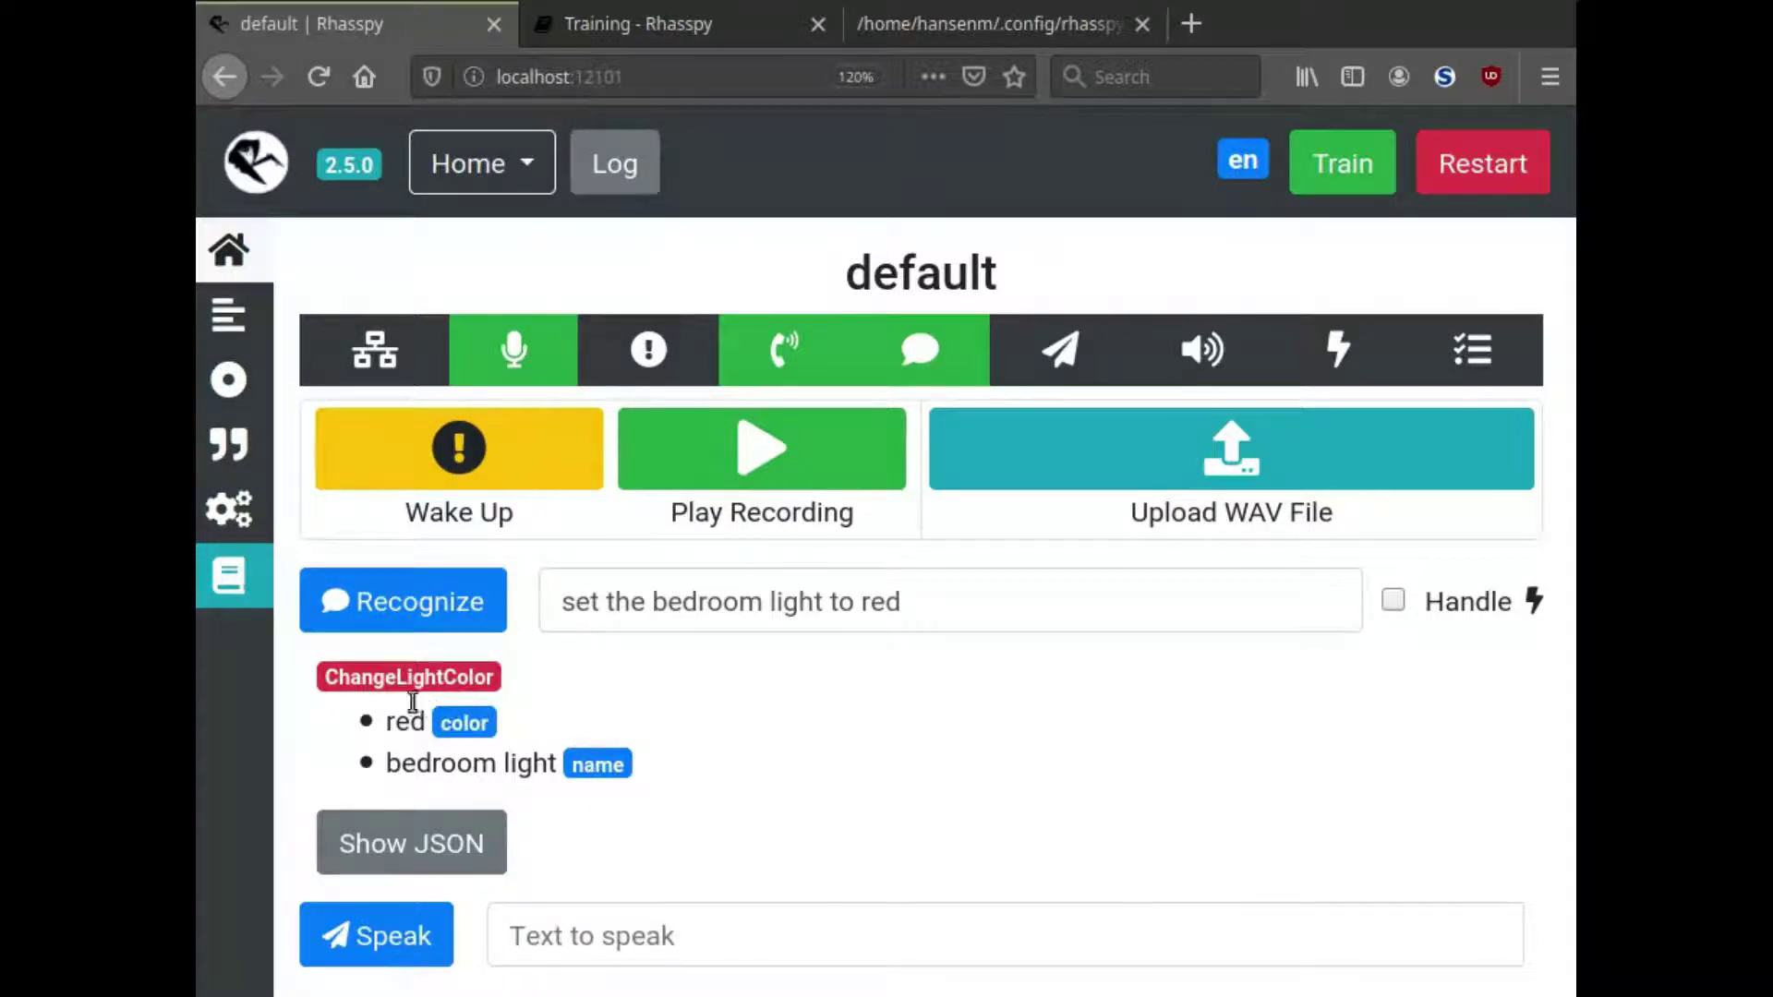
Create a new slot named "colors" on the slots page.
left_click(242, 316)
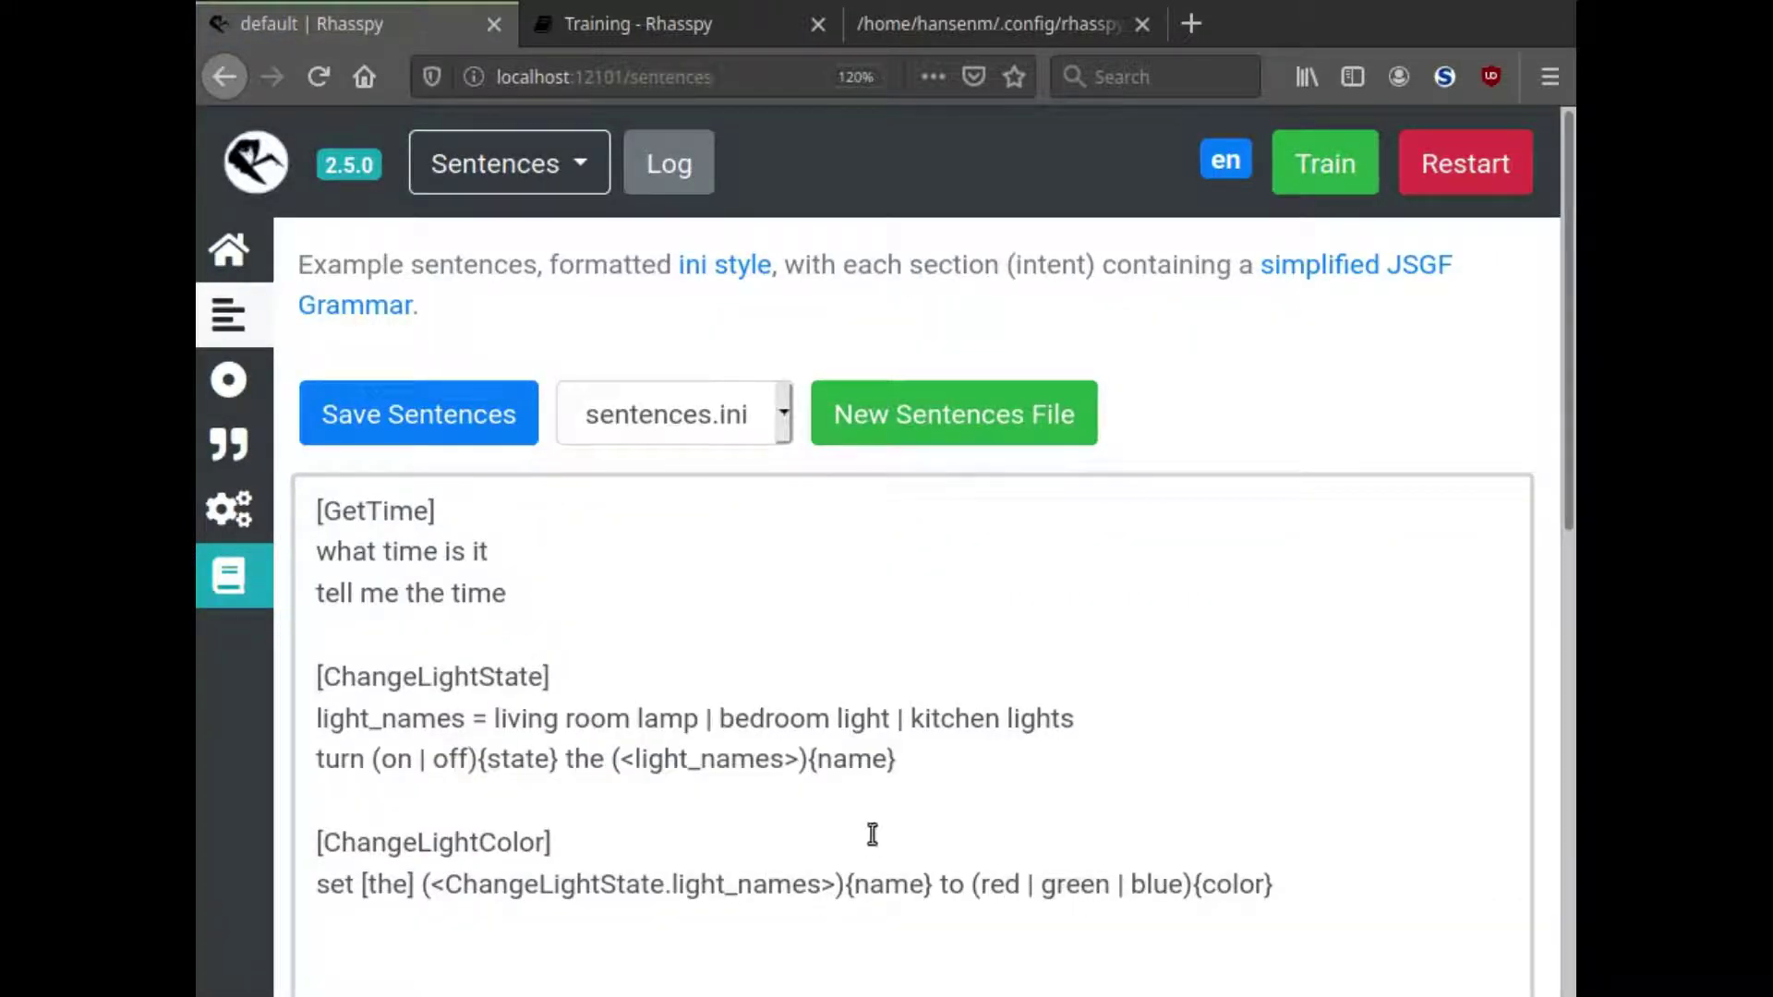
left_click(230, 378)
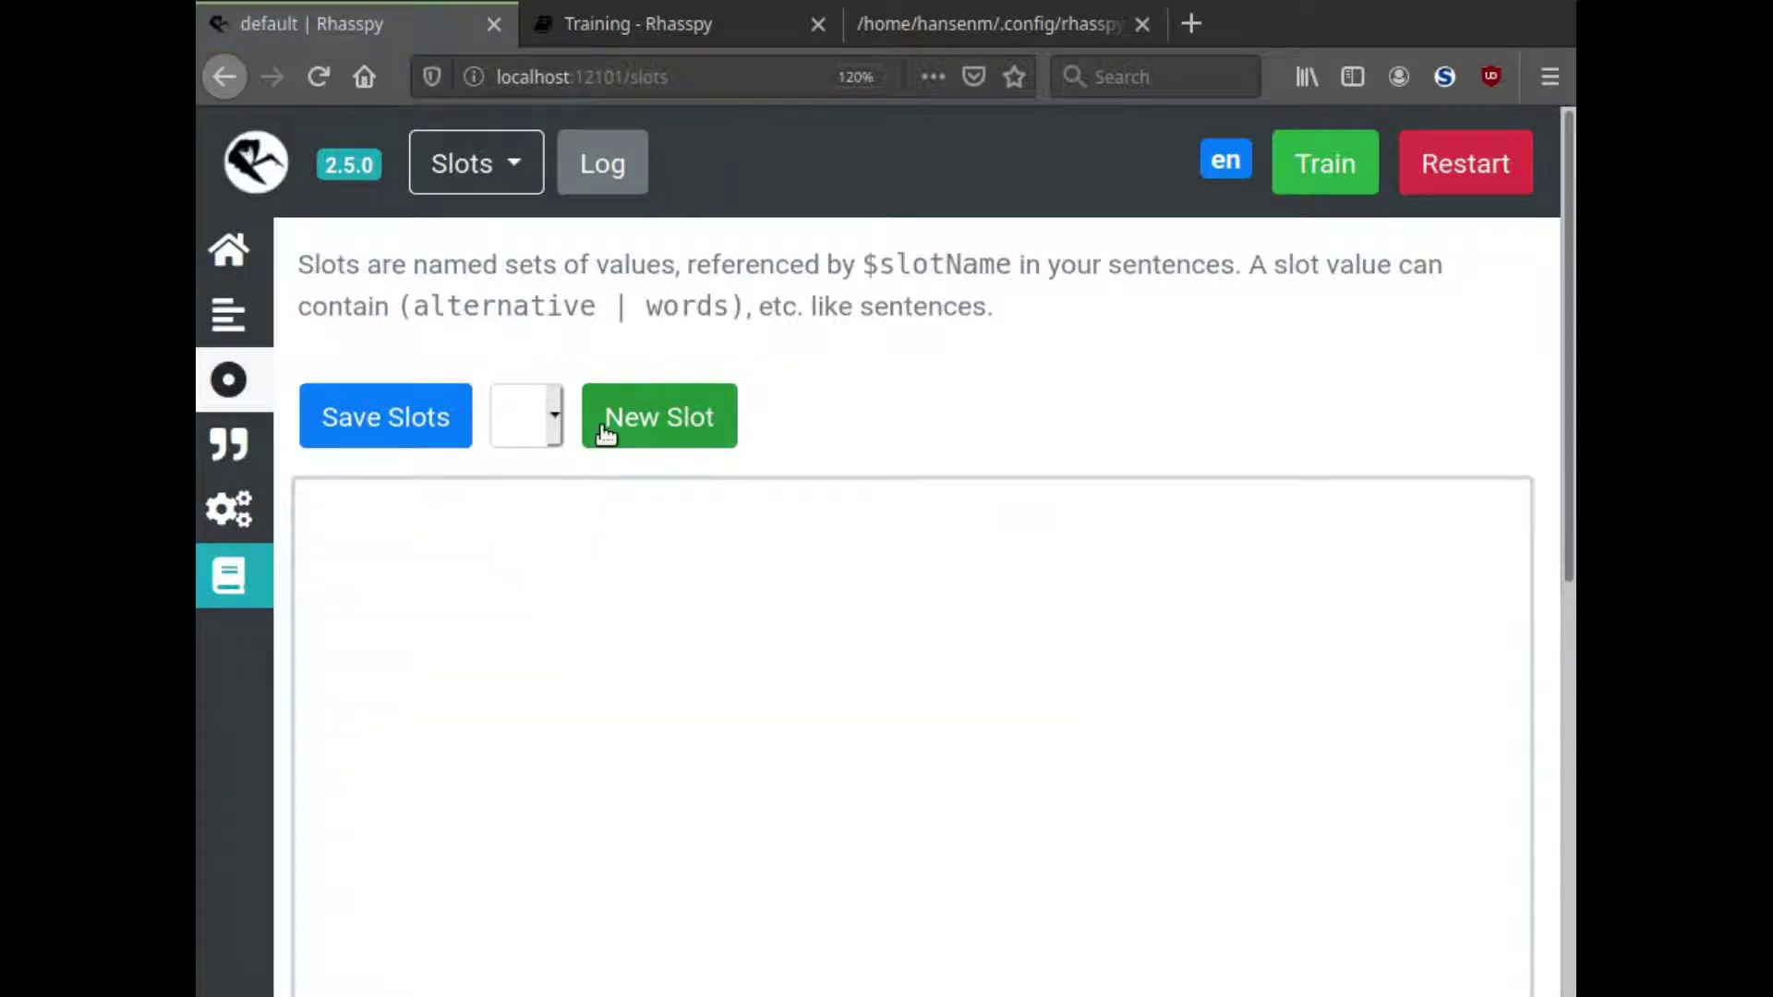
left_click(605, 430)
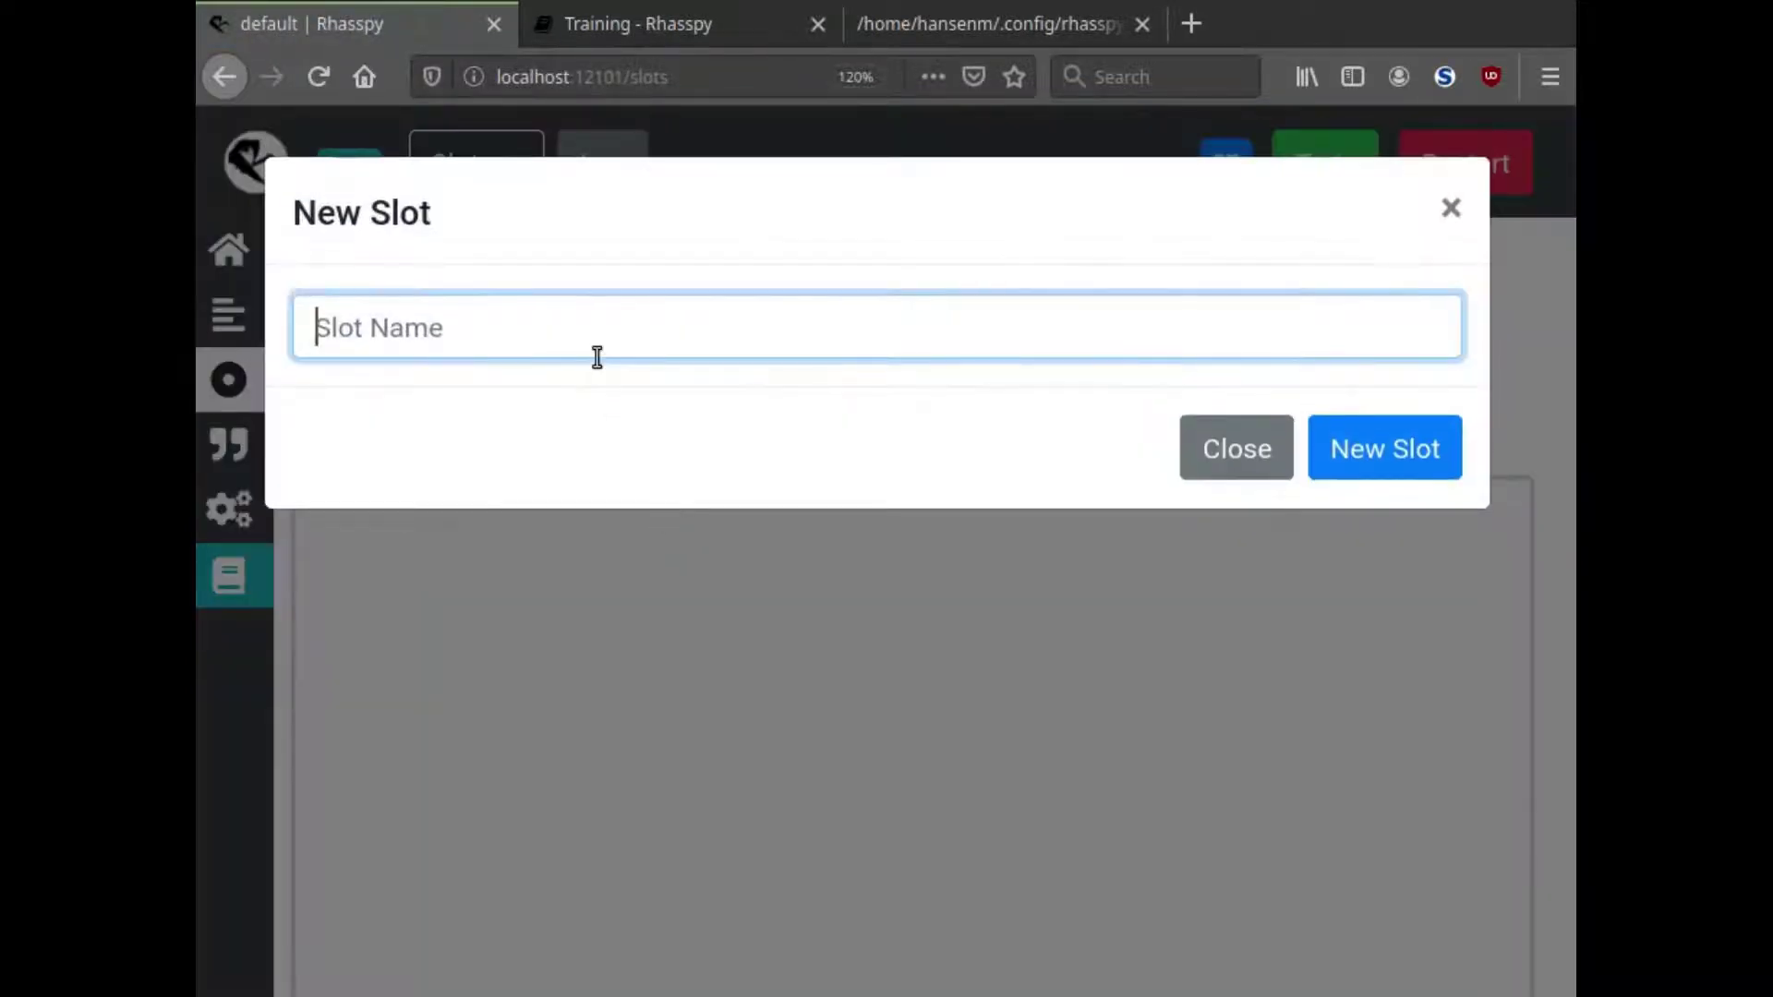
type("colors")
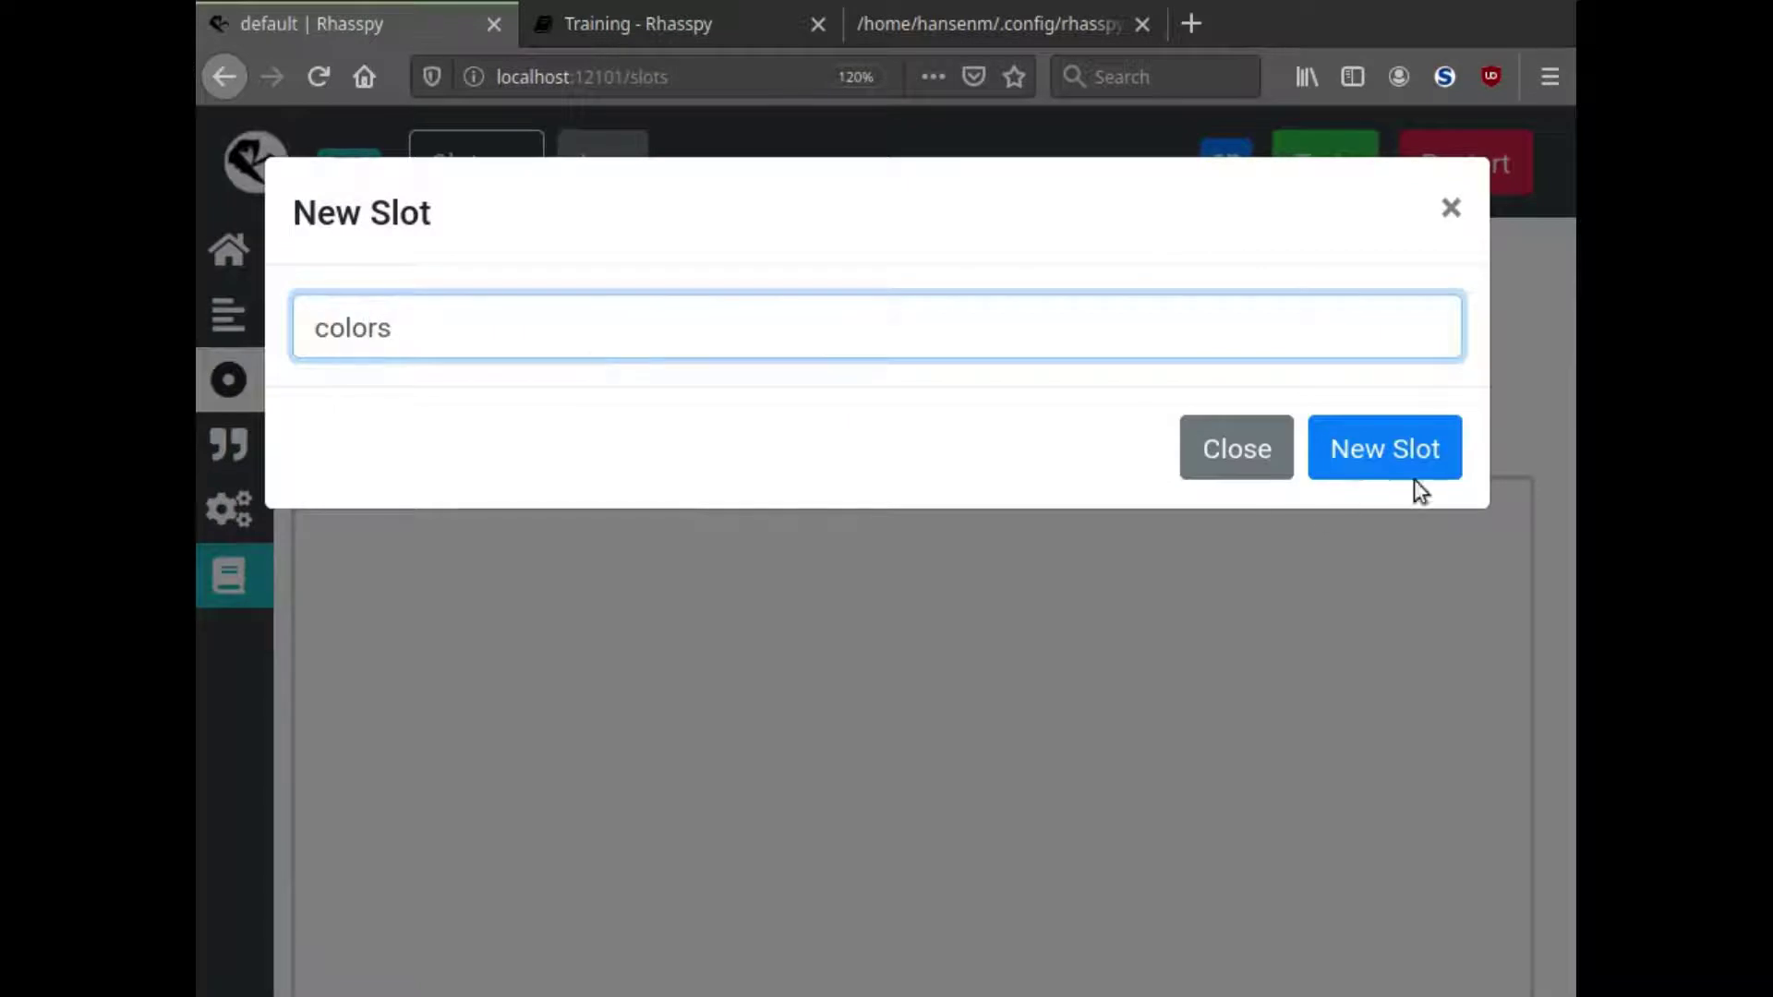
left_click(1415, 477)
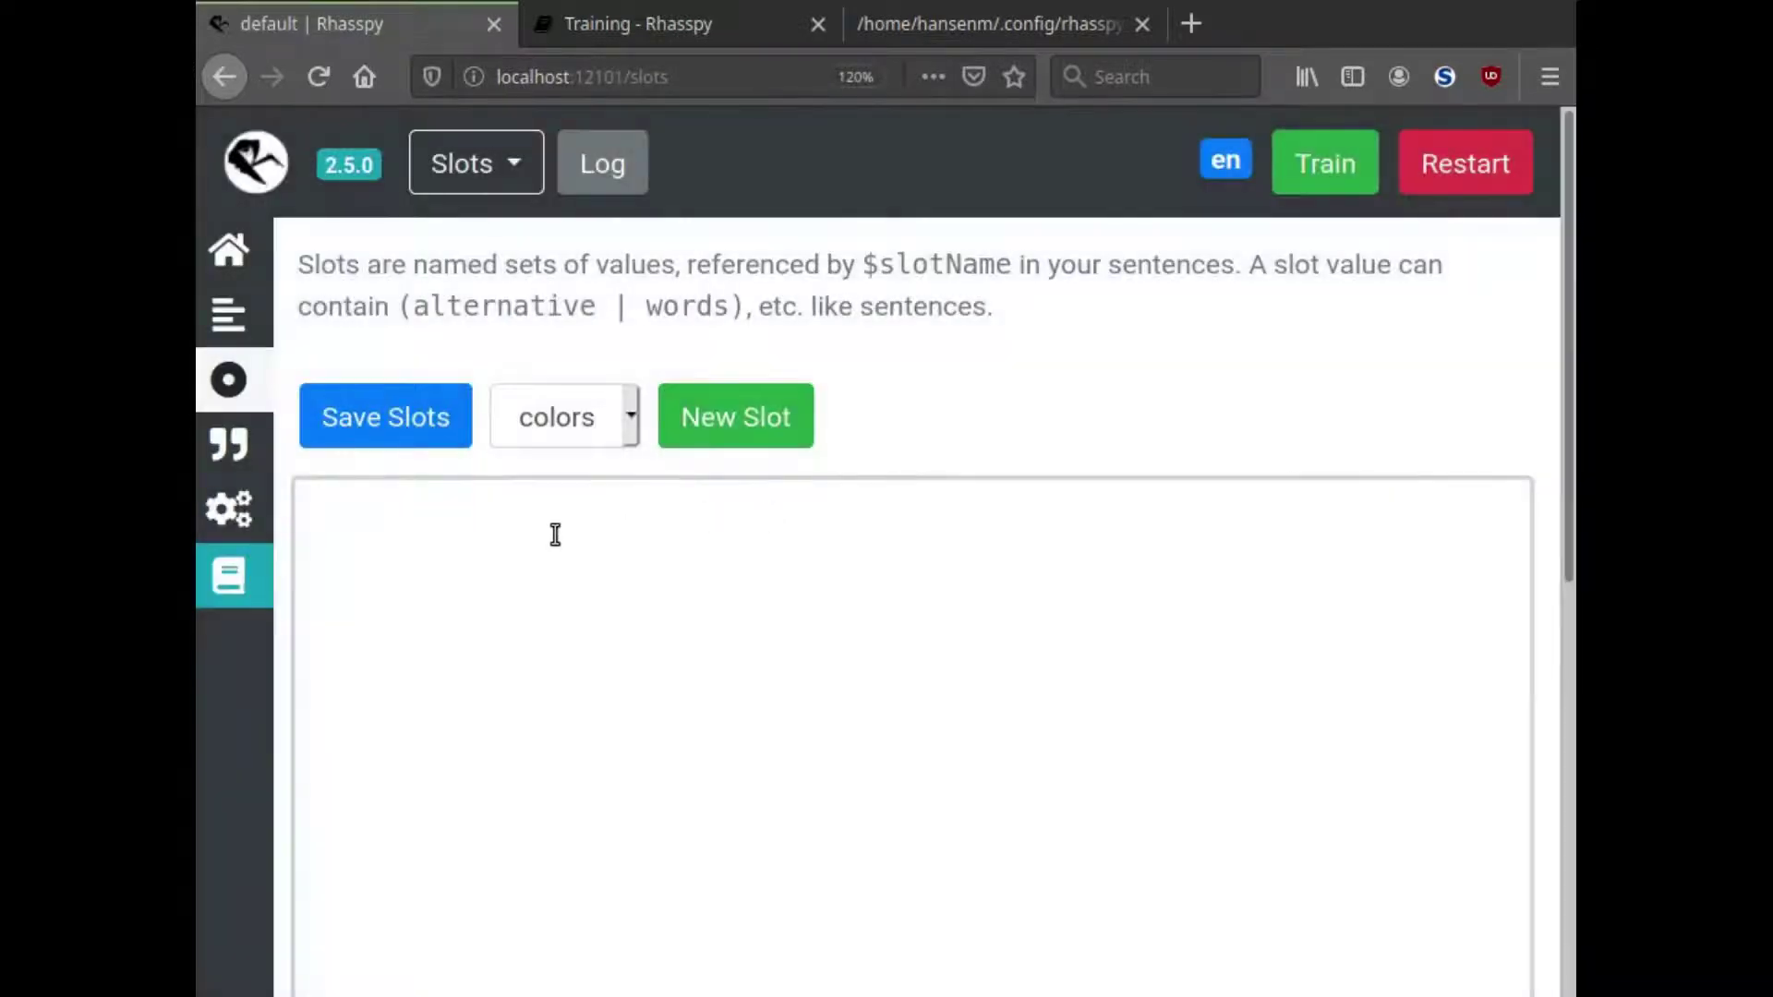
Fill the colors slot with the values red, green and blue, one per line.
left_click(555, 537)
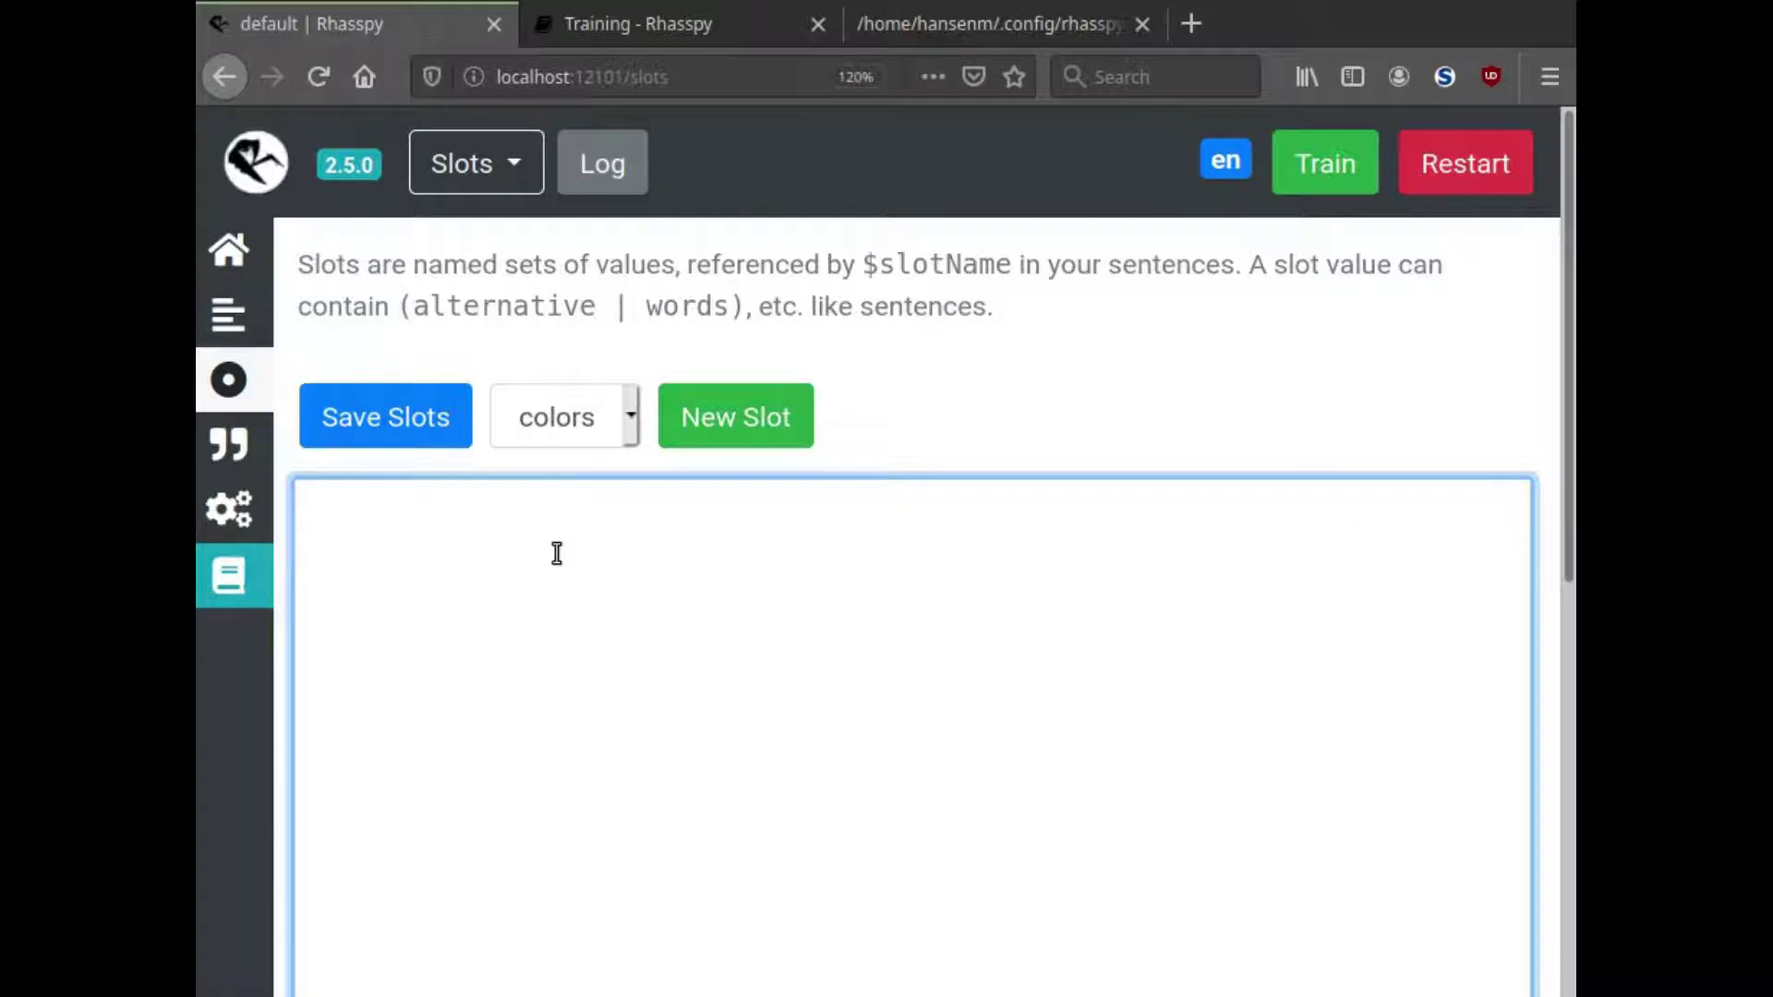
type("red")
key("Return")
type("green")
key("Return")
type("blue")
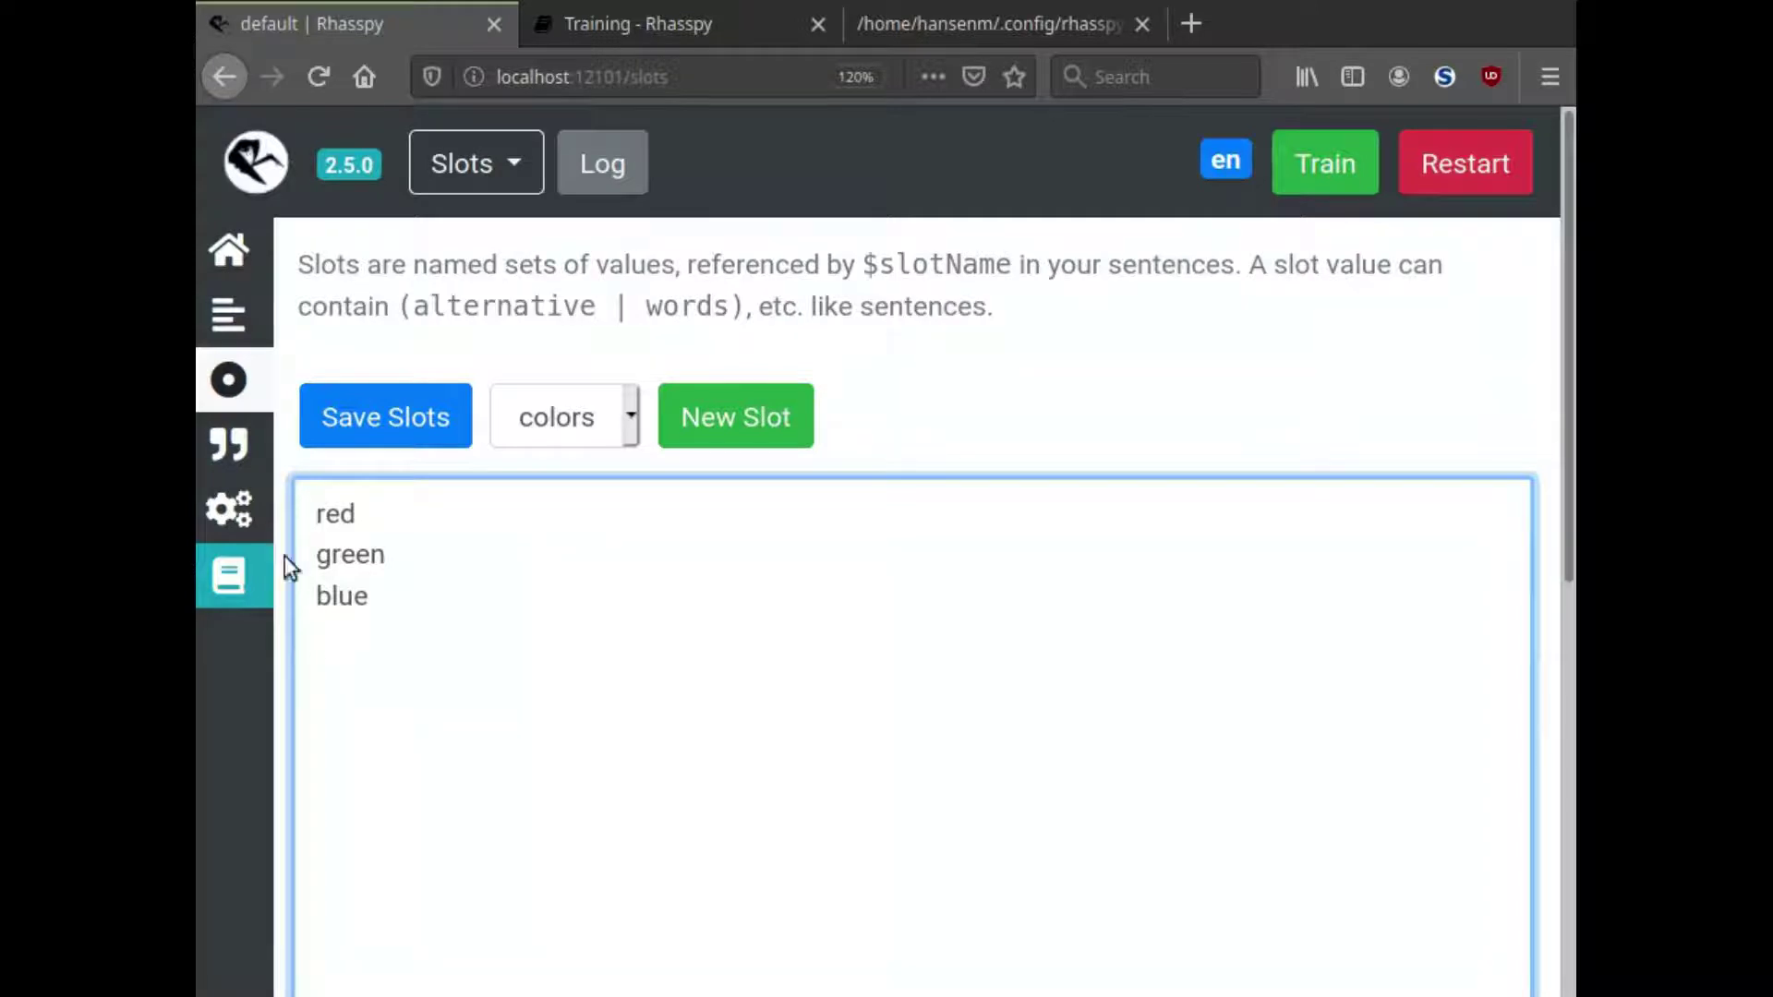
Add the substitution "rouge:red" on a new line below blue in the colors slot, then save the slots.
left_click(381, 515)
left_click(358, 623)
type("rouge:red")
double_click(413, 637)
double_click(356, 641)
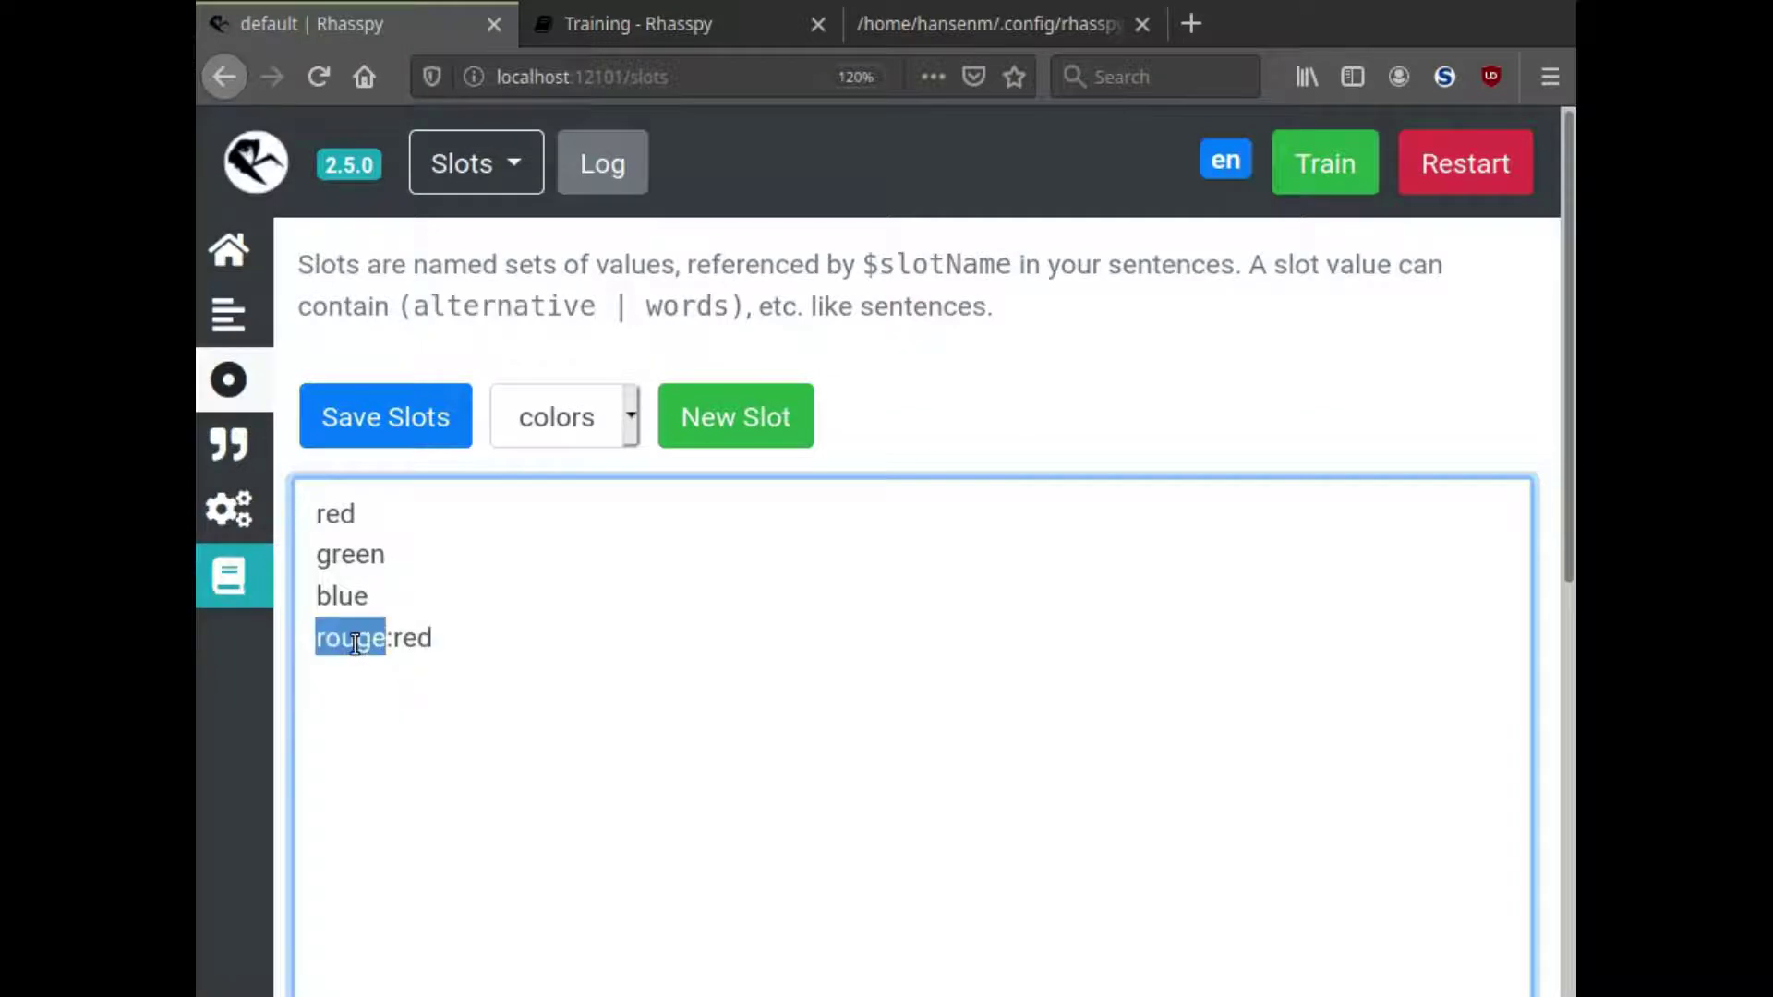
double_click(422, 639)
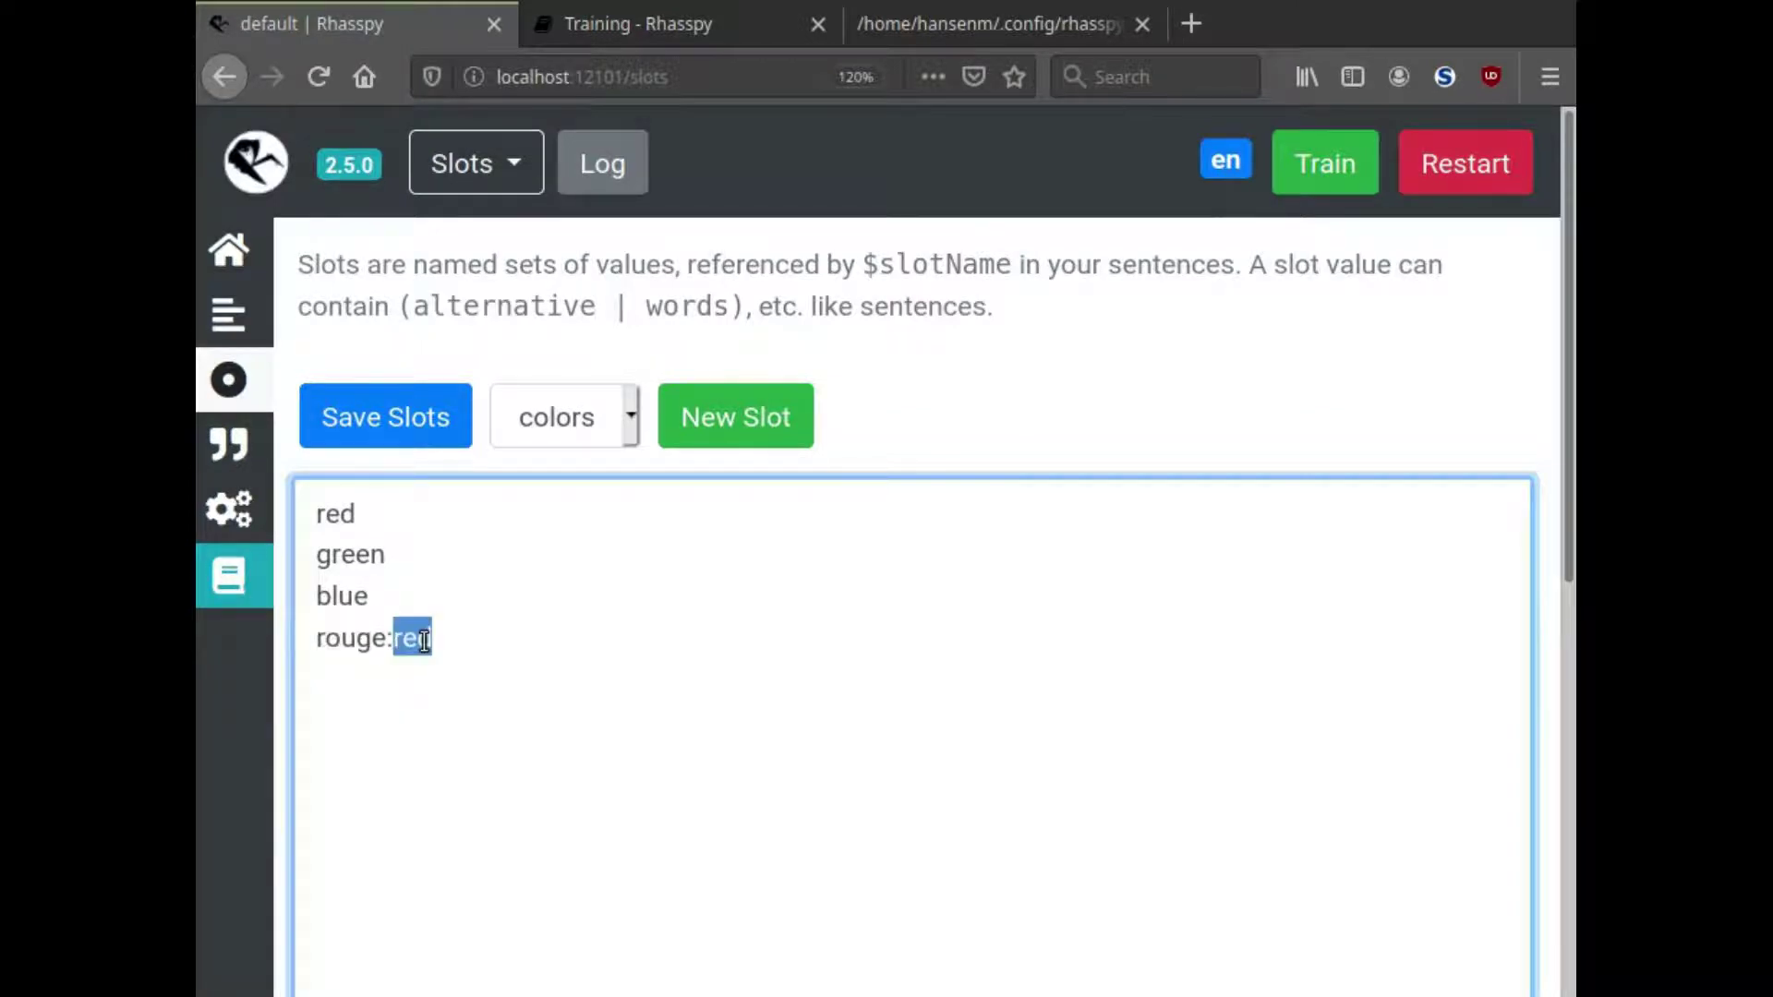
left_click(397, 639)
left_click(400, 420)
left_click(843, 497)
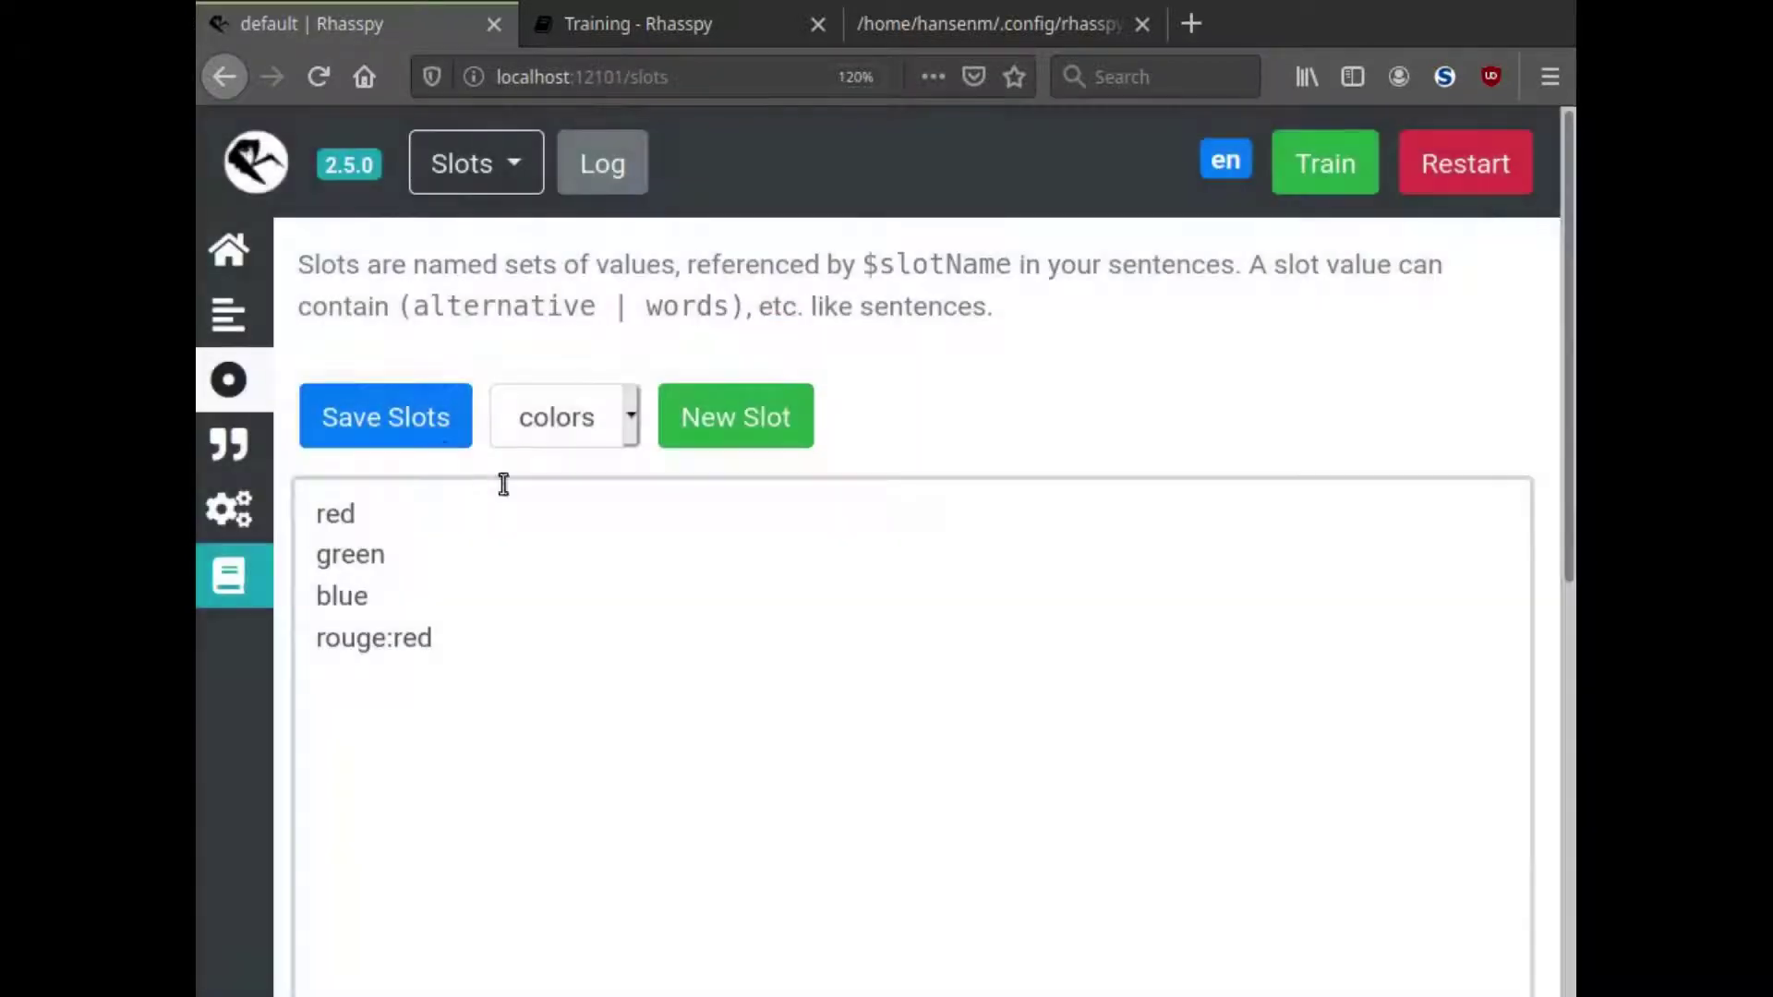
Replace the color alternatives in the ChangeLightColor sentence with the slot reference $colors, then save the sentences and retrain.
left_click(243, 317)
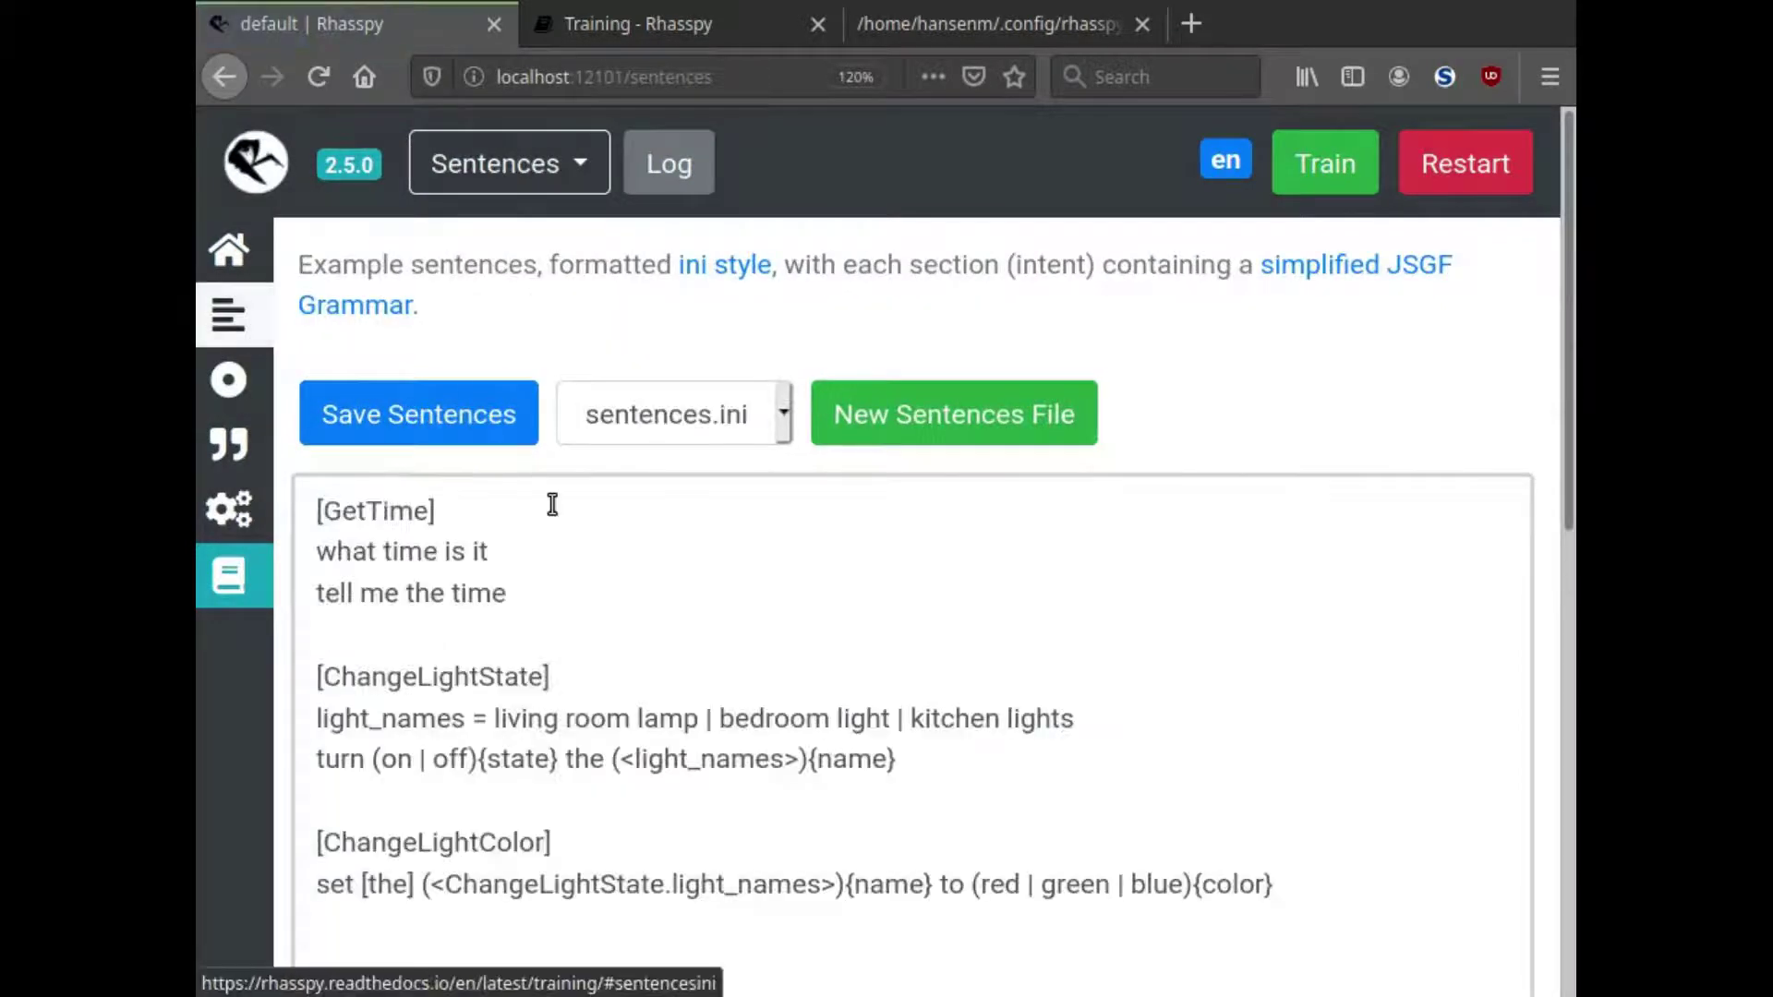
scroll(1049, 835, "down", 3)
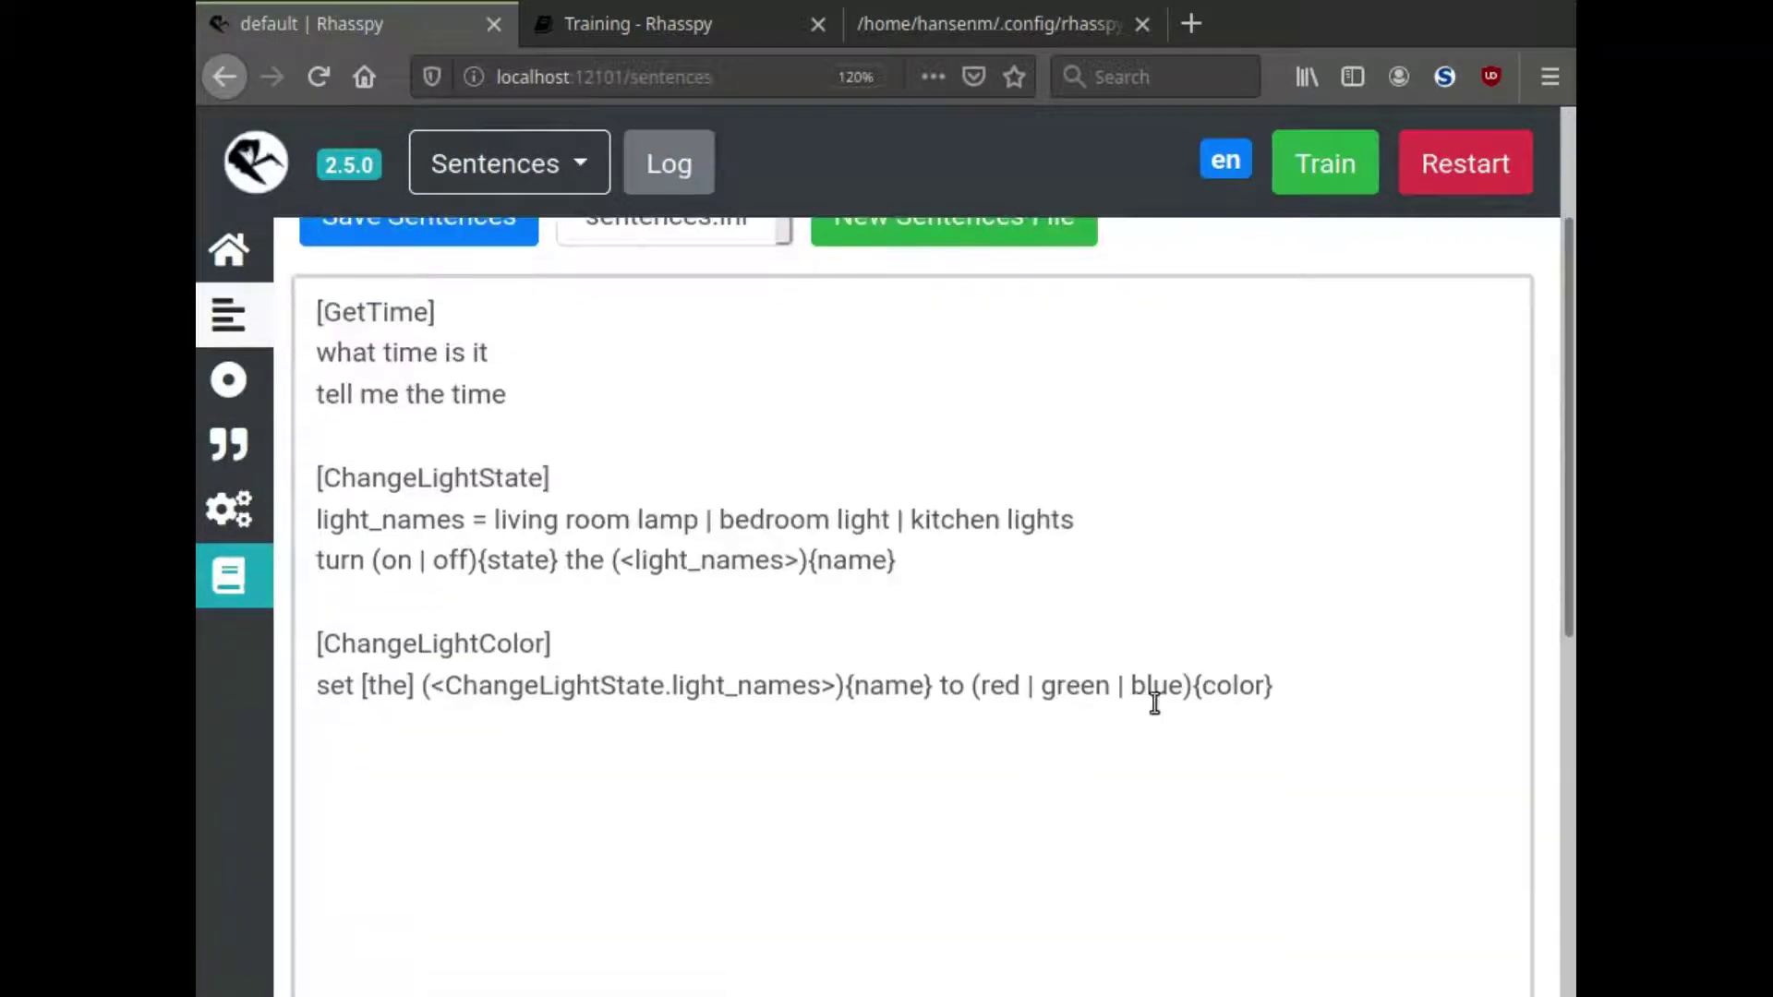
left_click_drag(1181, 687, 981, 685)
type("$color")
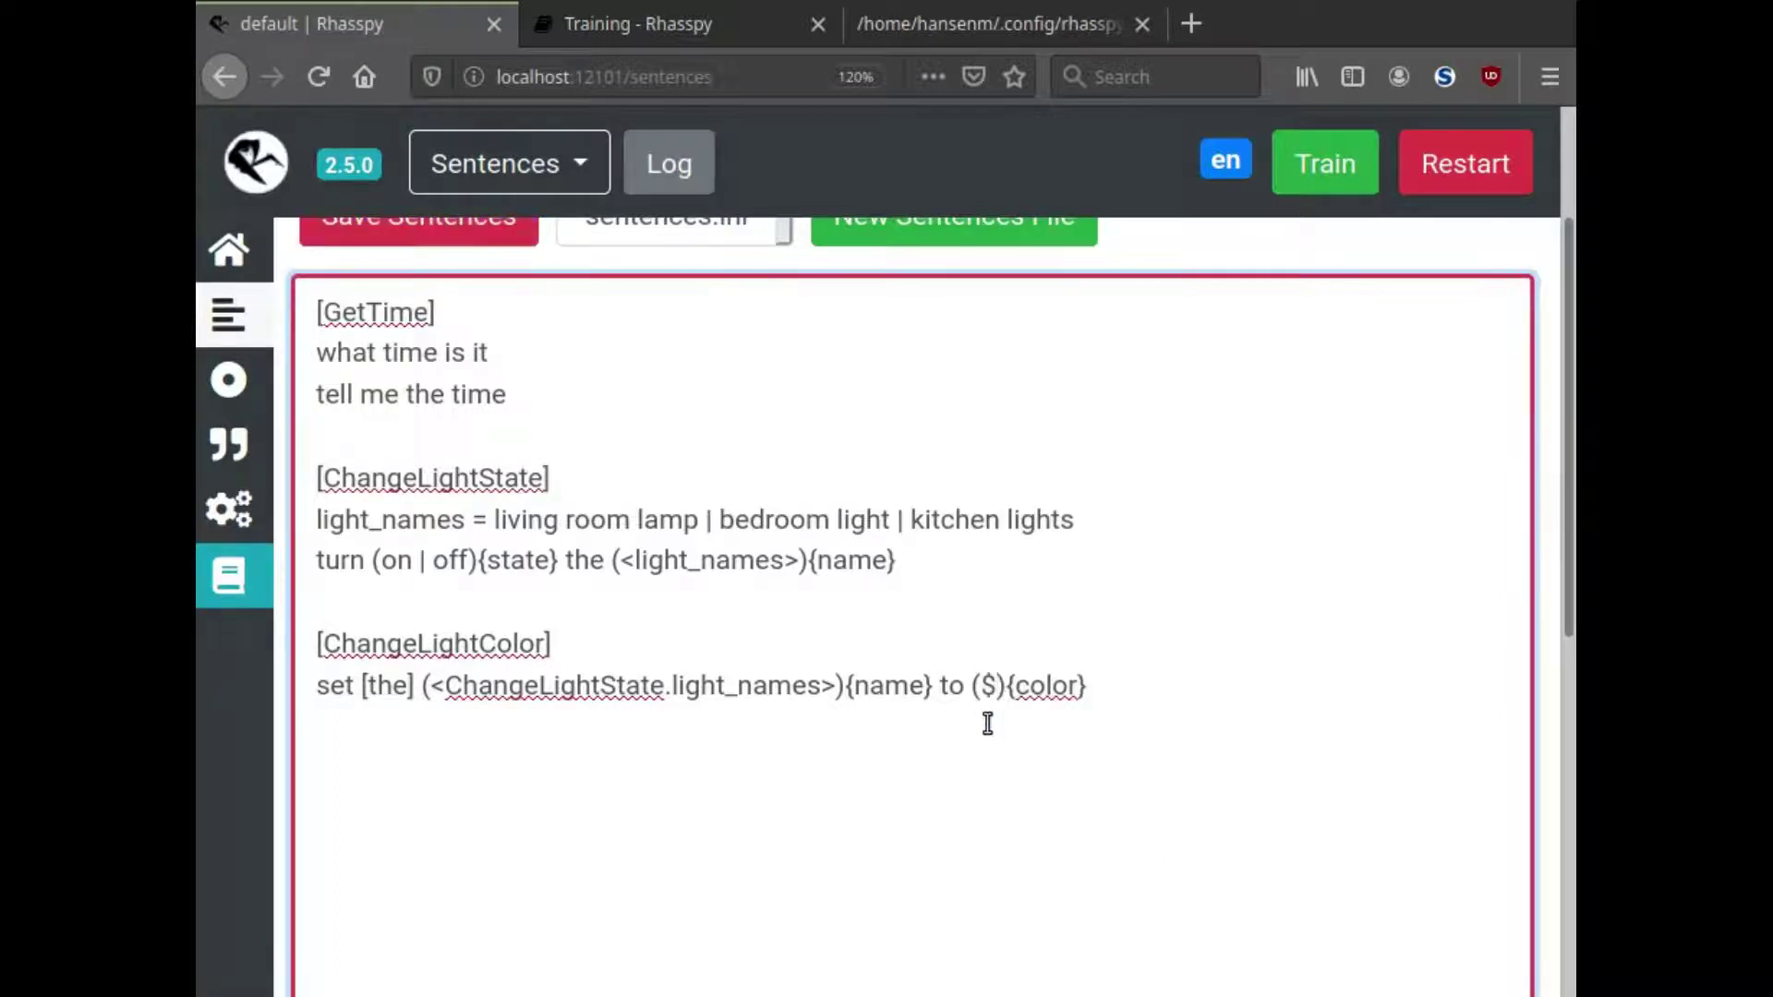
type("s")
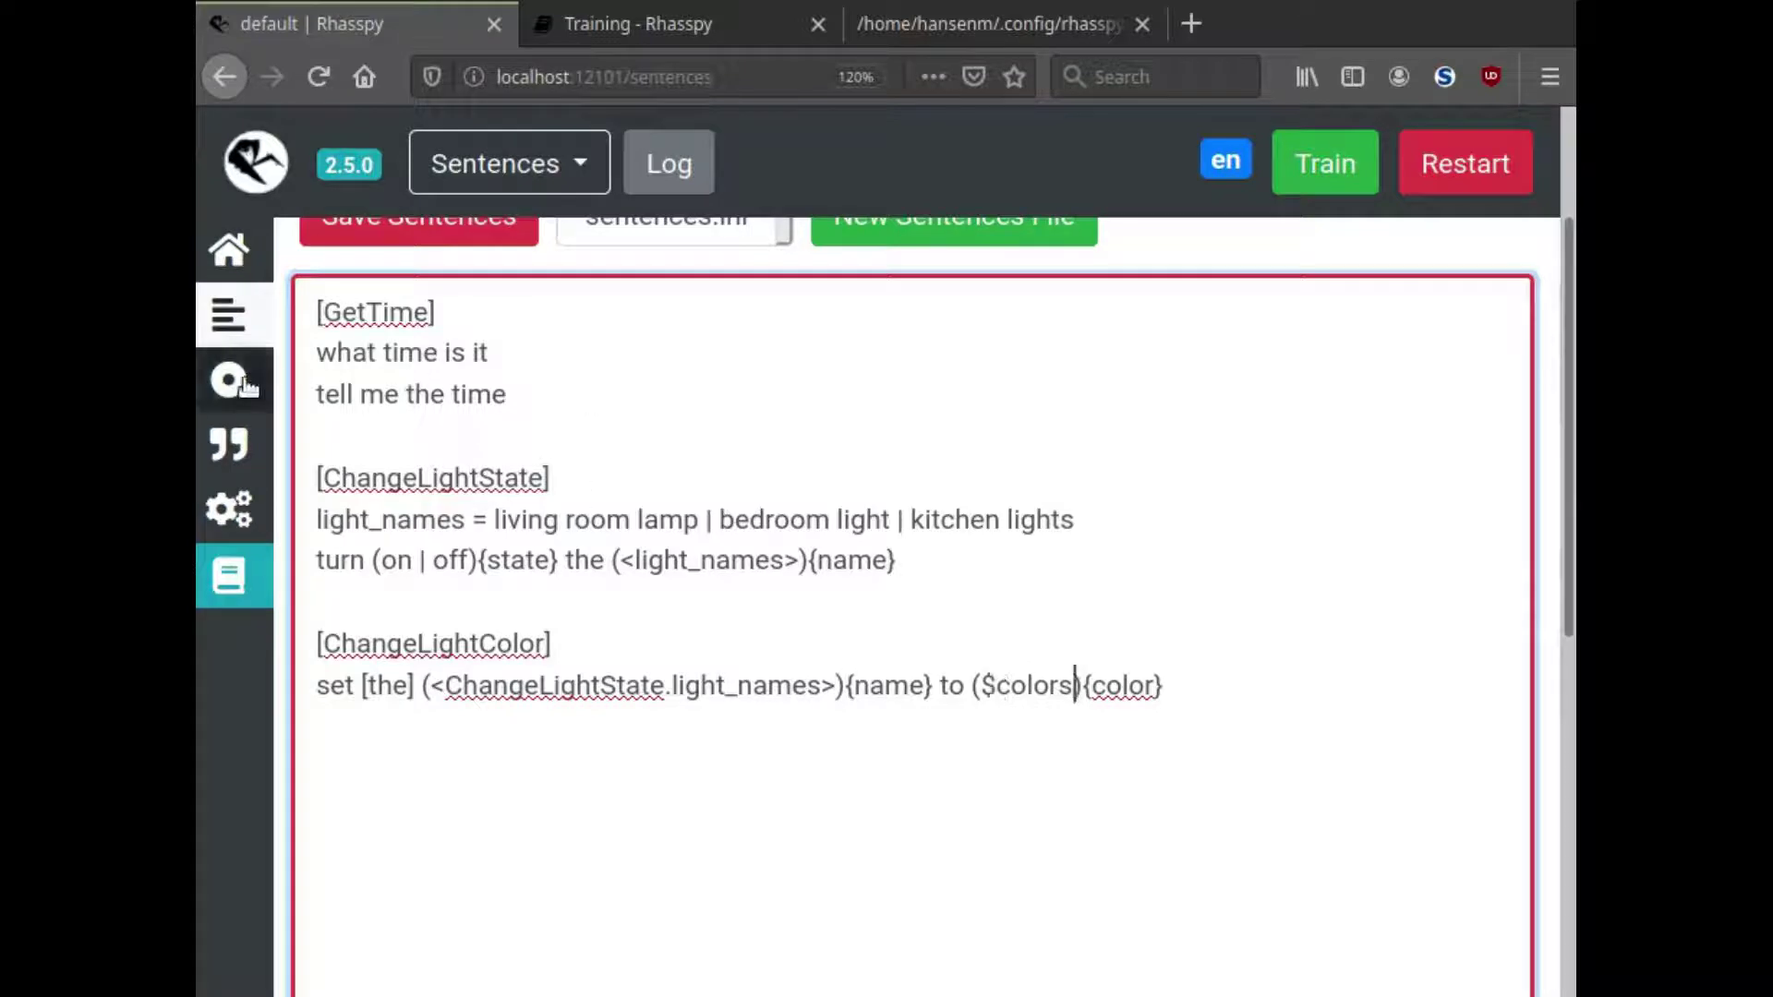
scroll(476, 460, "up", 1)
scroll(476, 460, "up", 3)
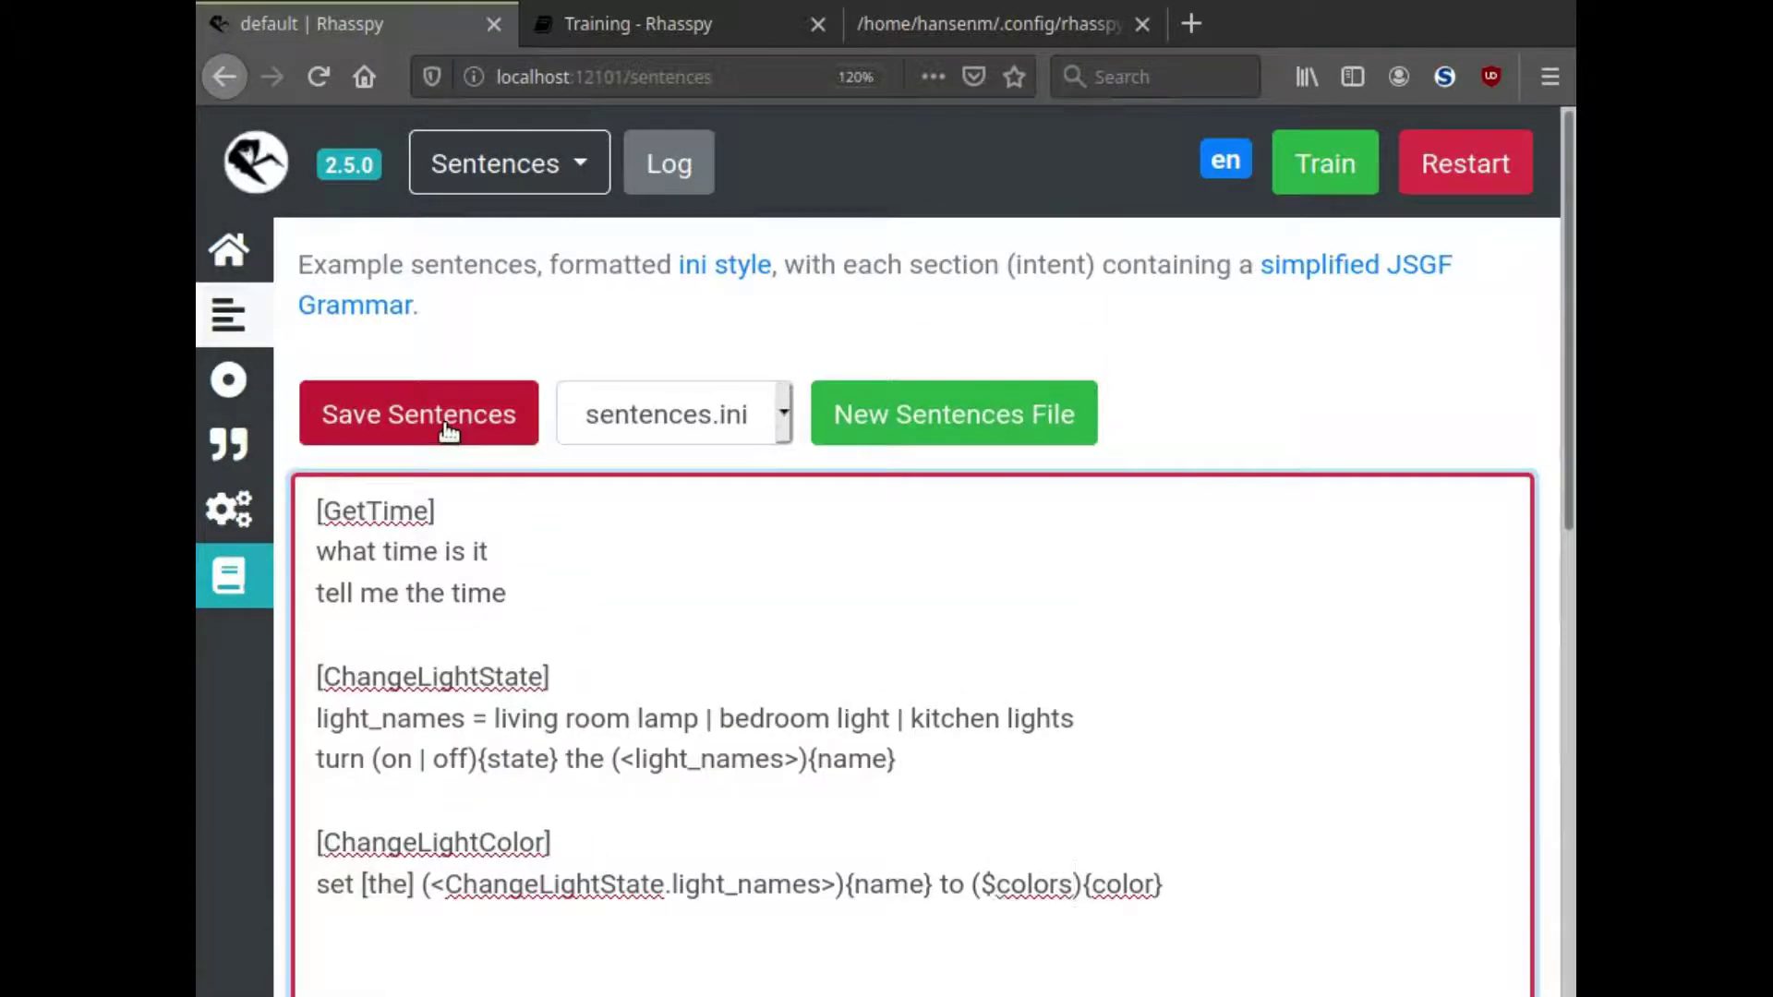
left_click(453, 430)
left_click(976, 497)
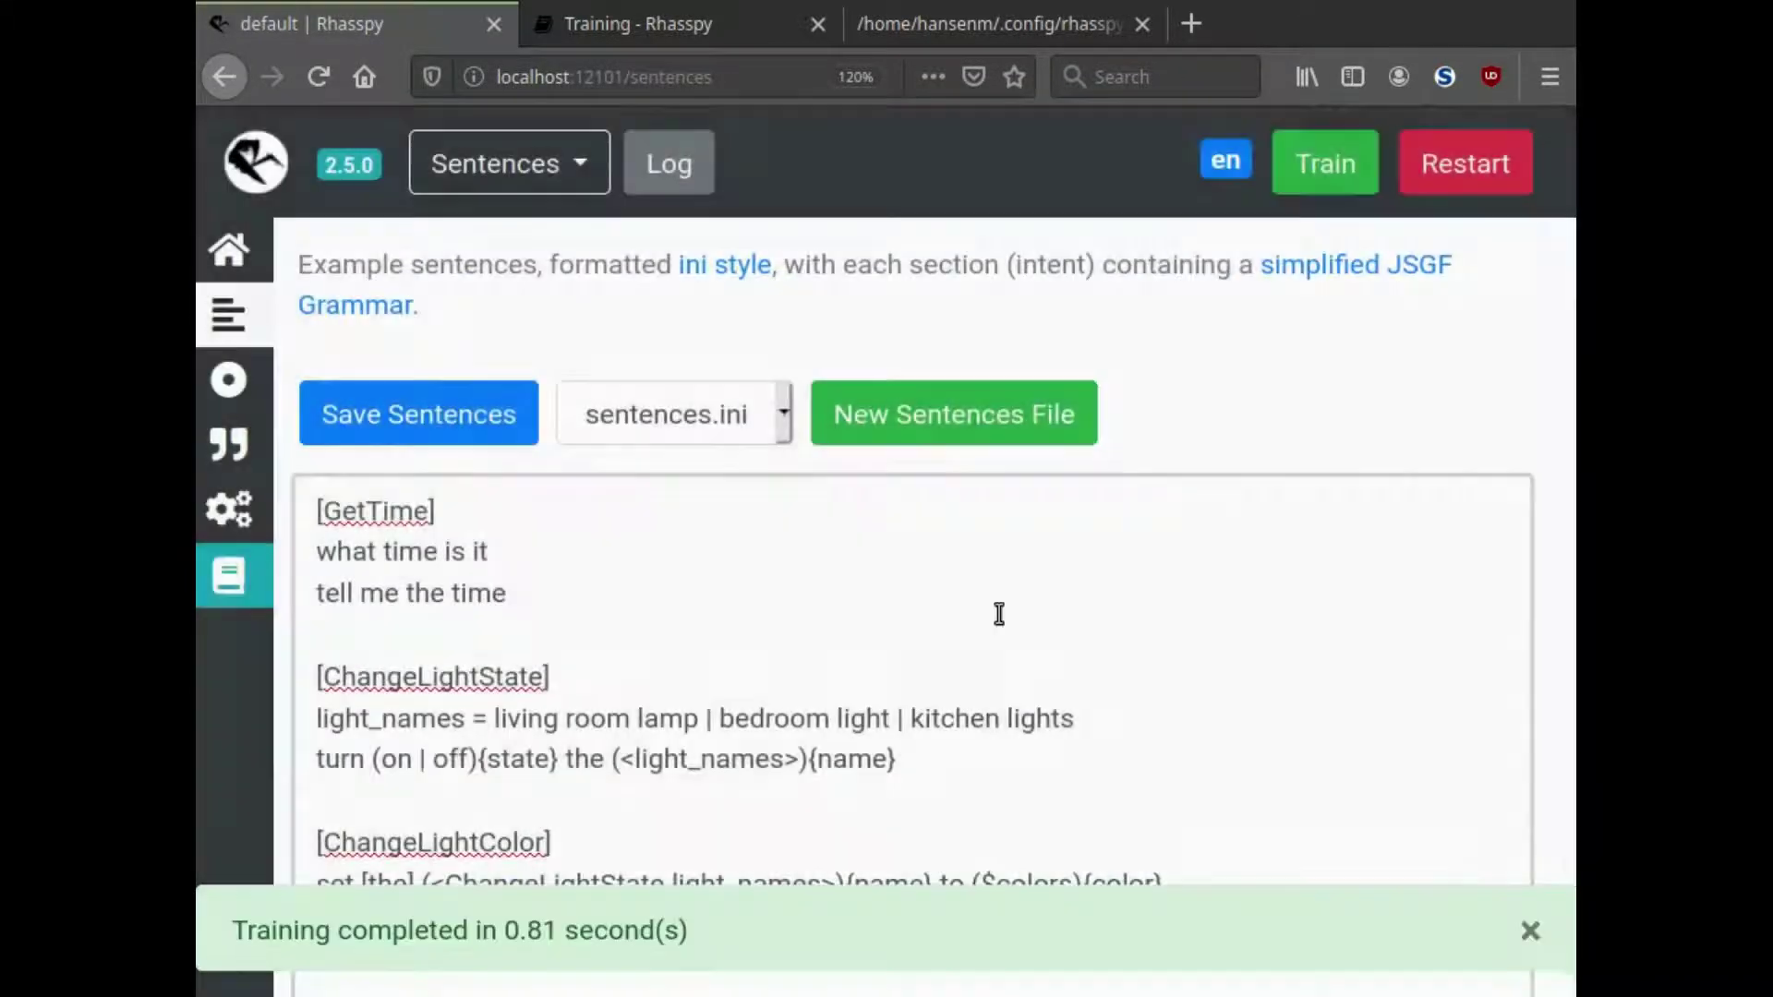
Test the voice command "set the kitchen lights to rouge" from the home page and check the recognized intent, color and name.
left_click(228, 250)
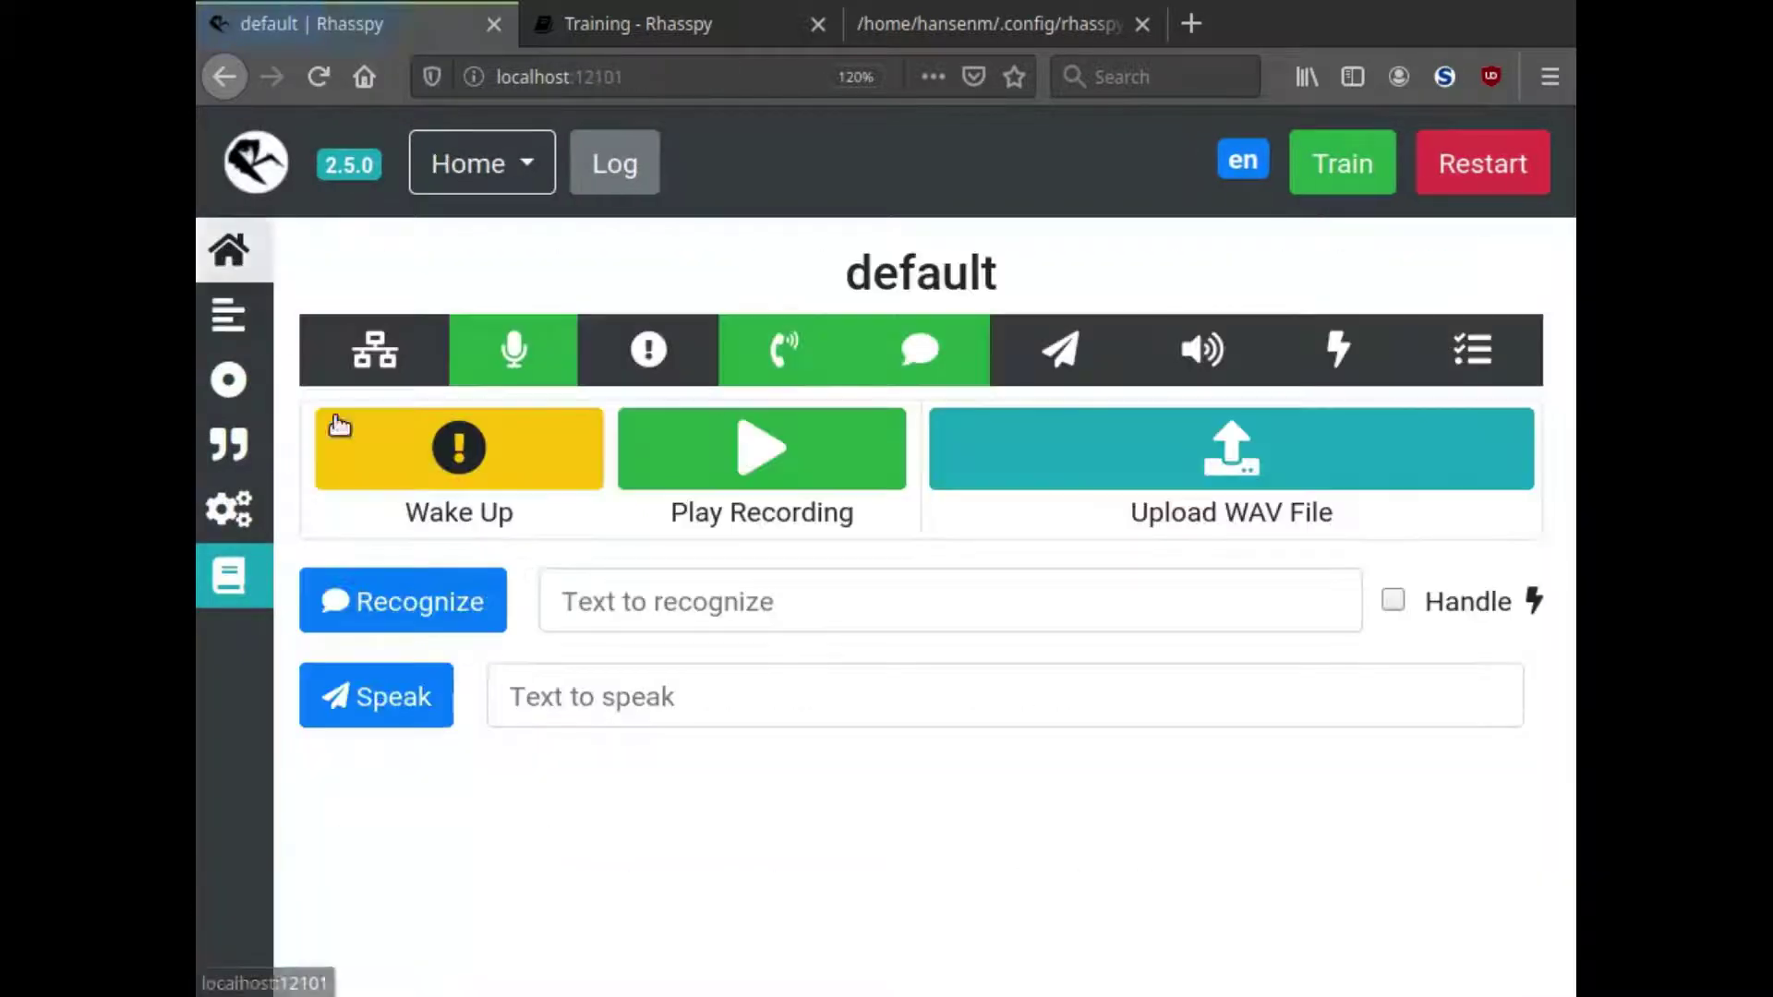
left_click(543, 462)
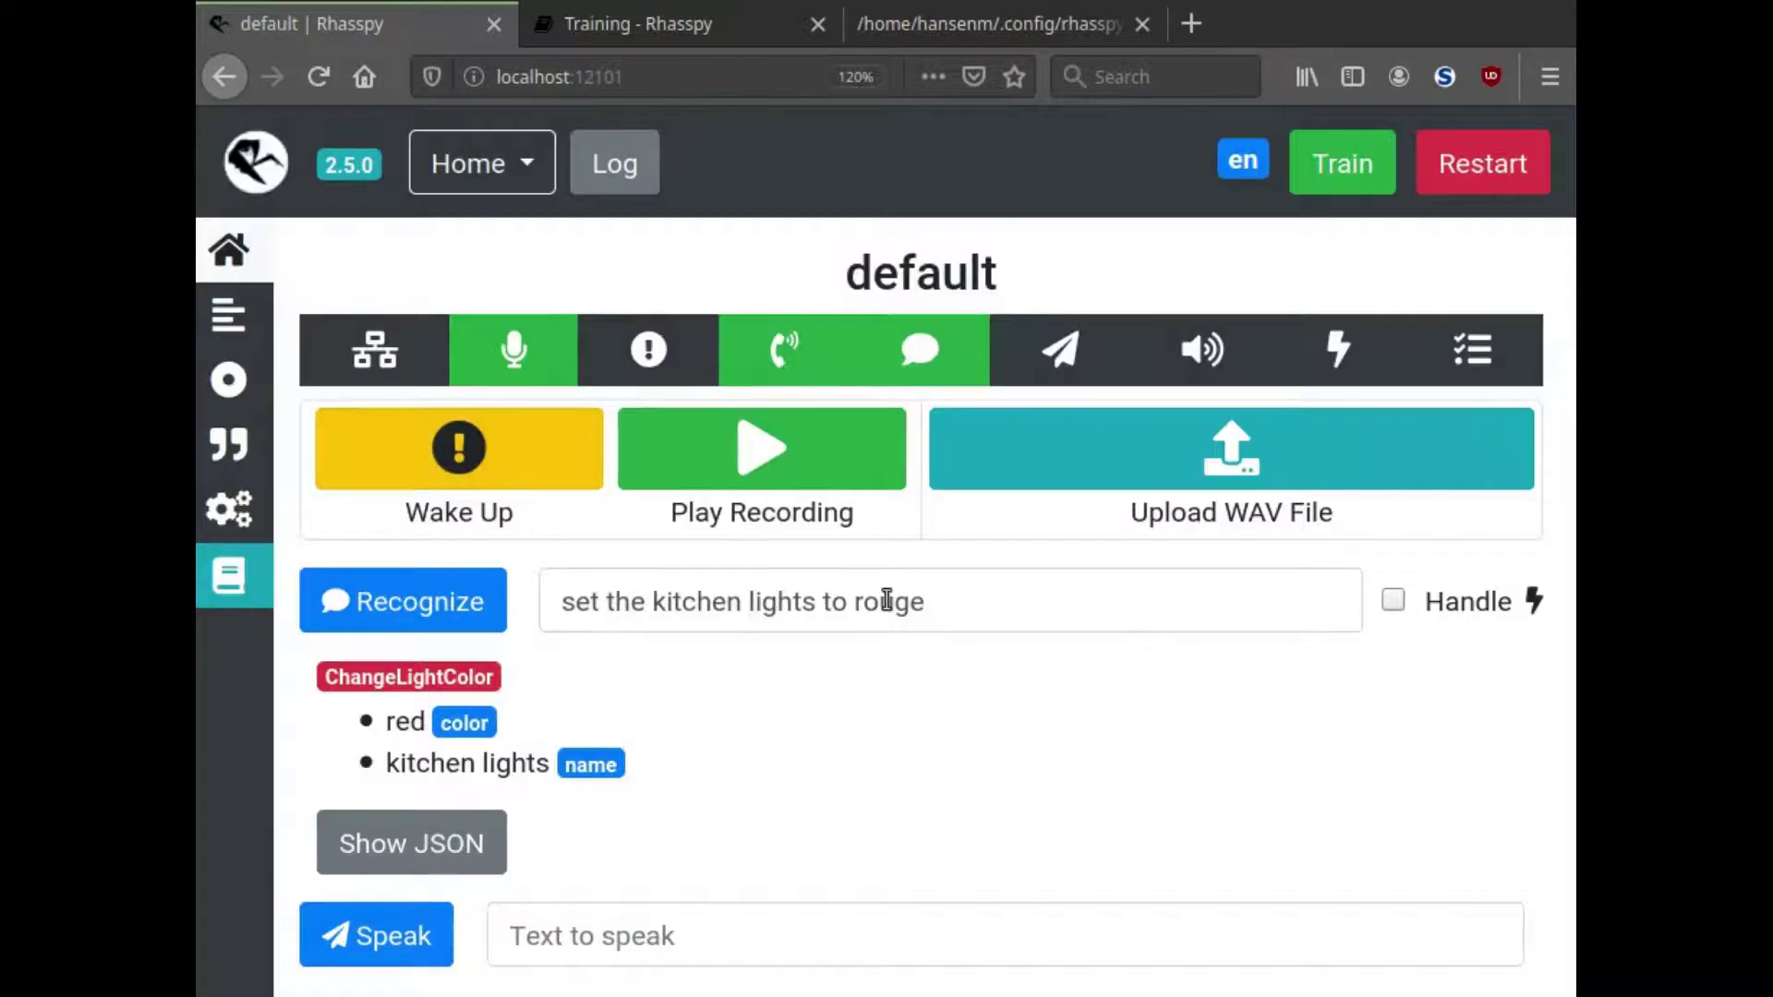
triple_click(409, 732)
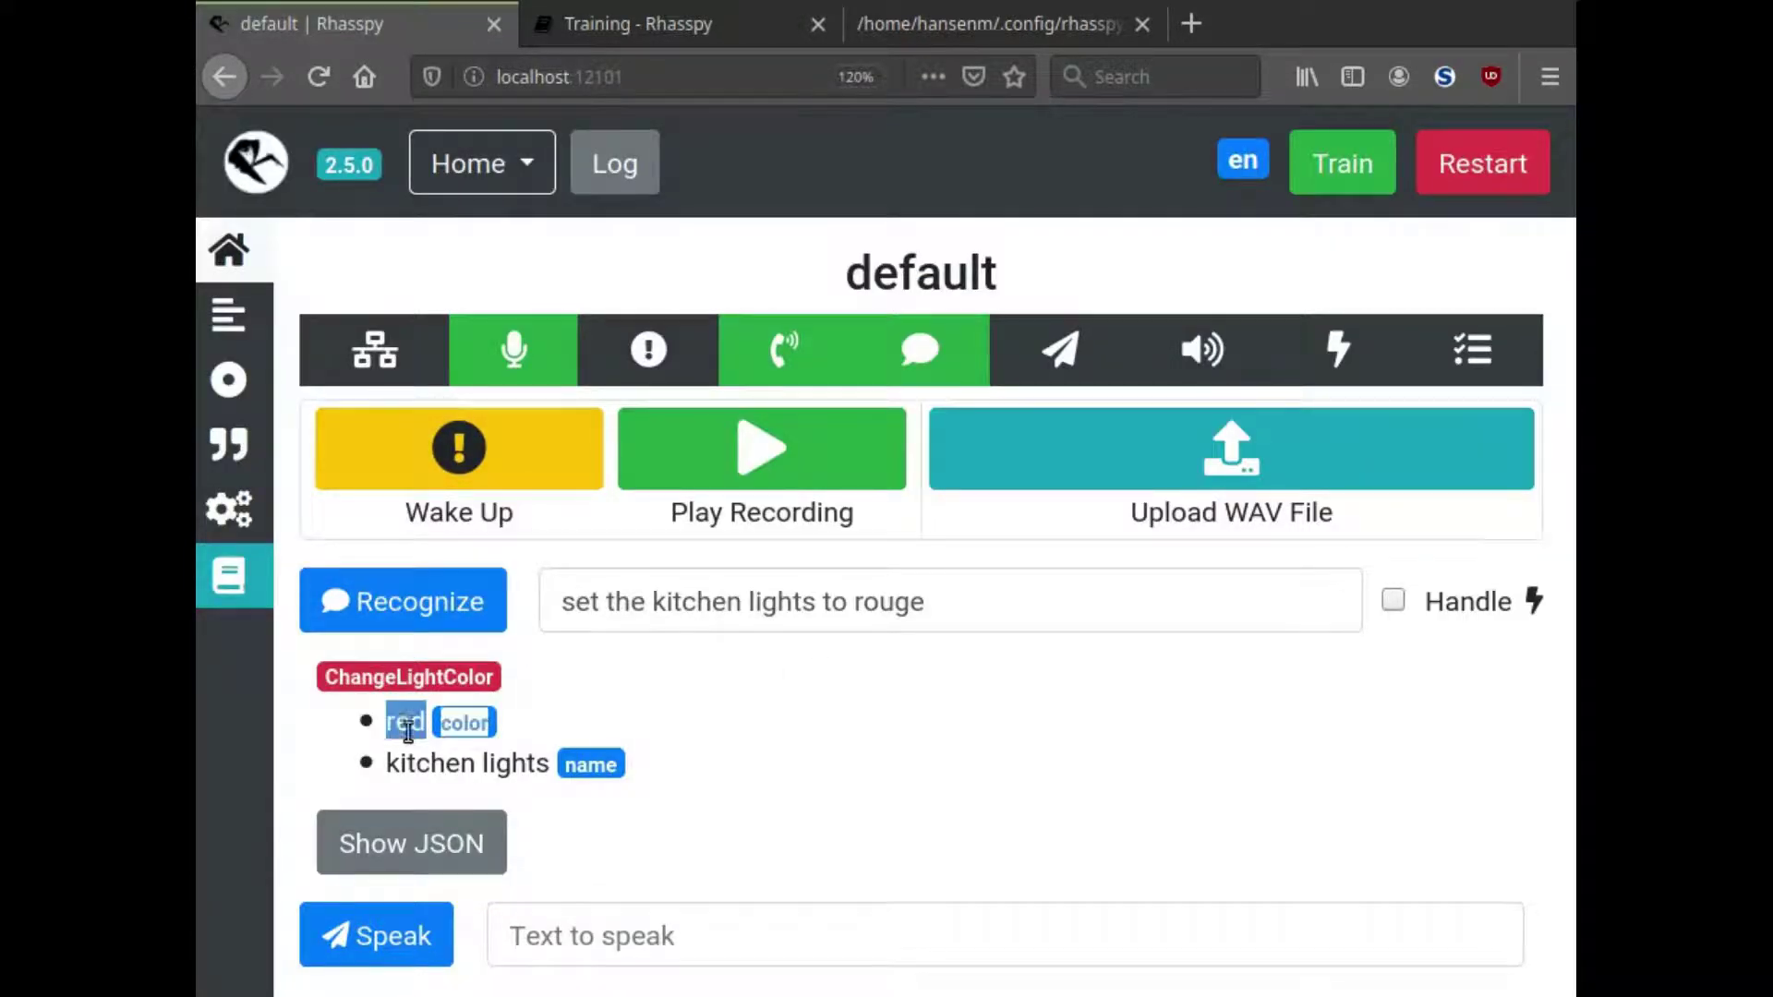
left_click(407, 730)
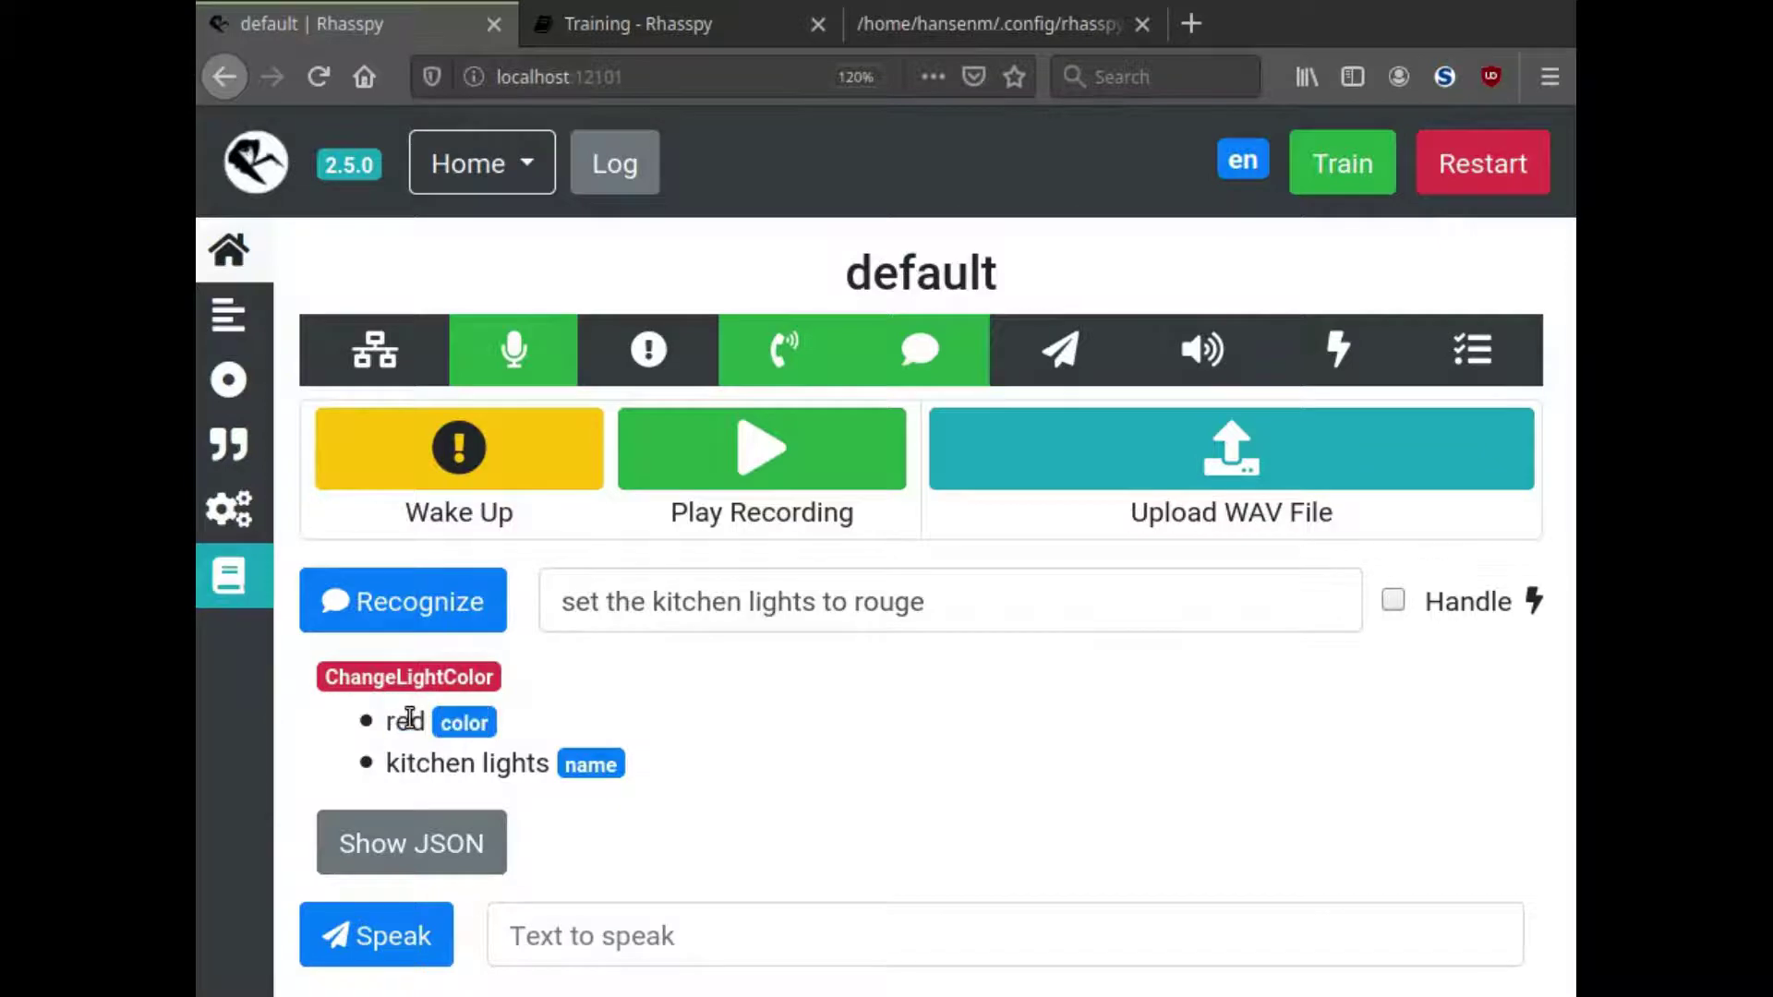
Examine the intent JSON of the rouge command, checking the color entity's raw value, its substituted value and the color slot.
left_click(424, 843)
scroll(581, 514, "down", 3)
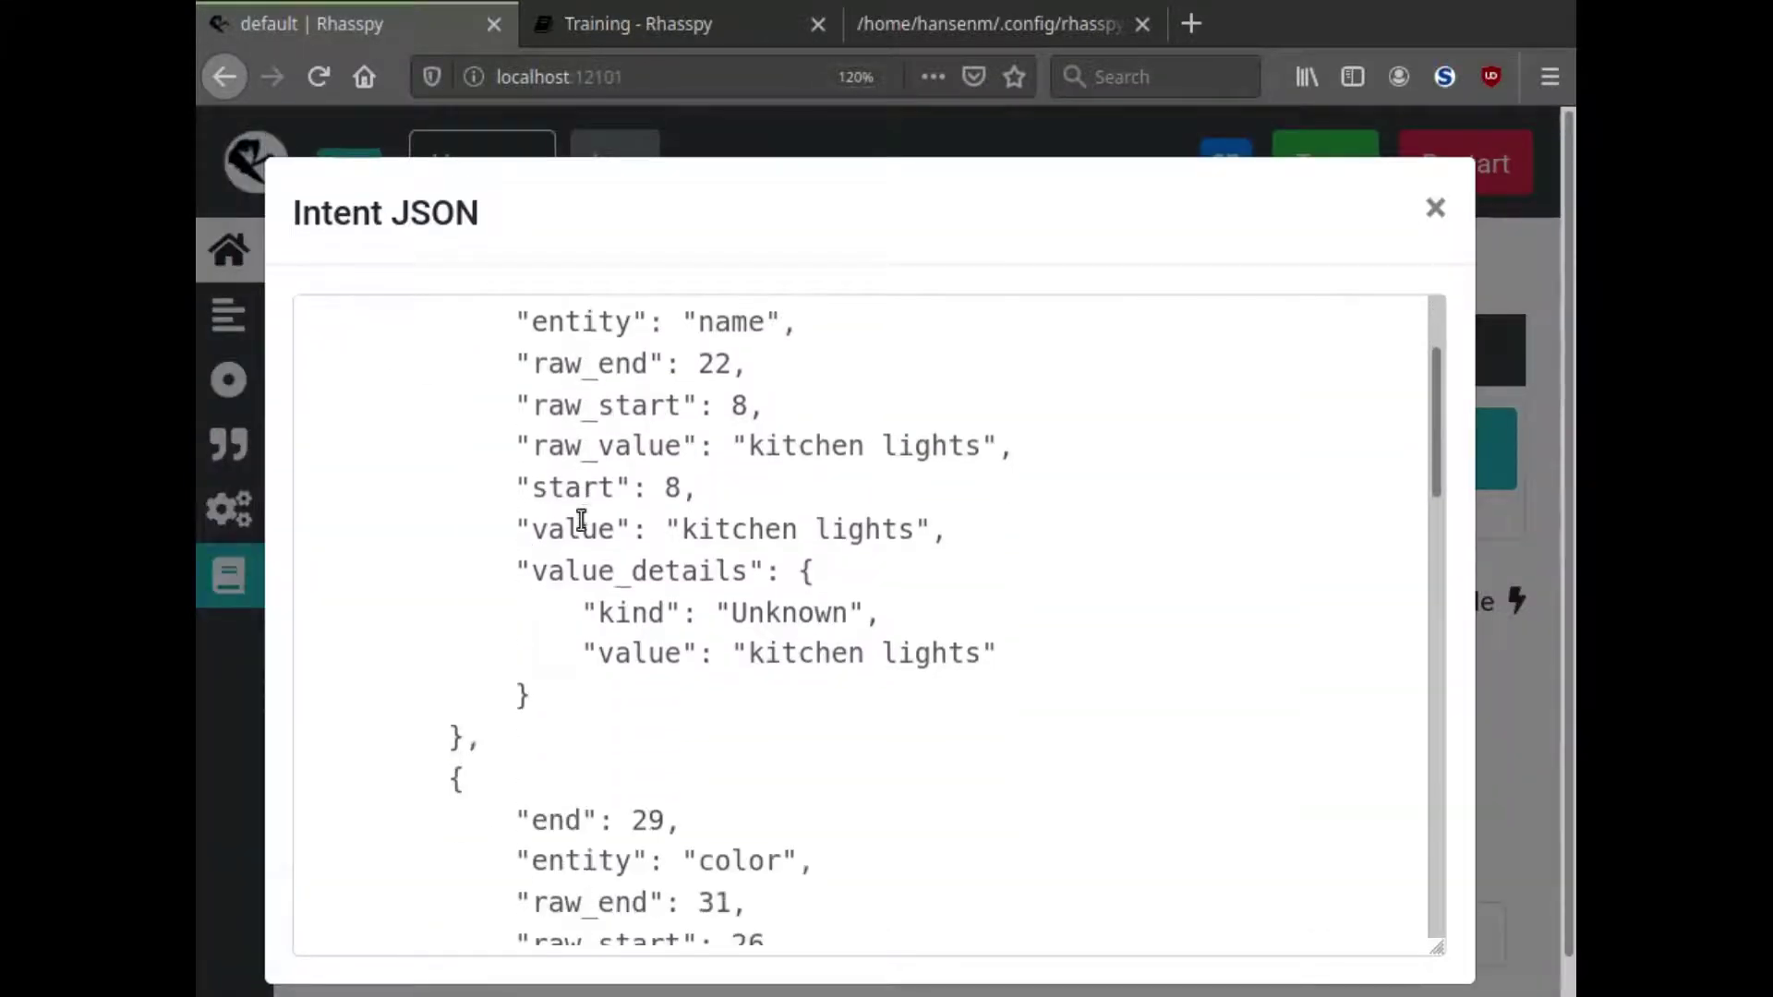
scroll(581, 515, "down", 2)
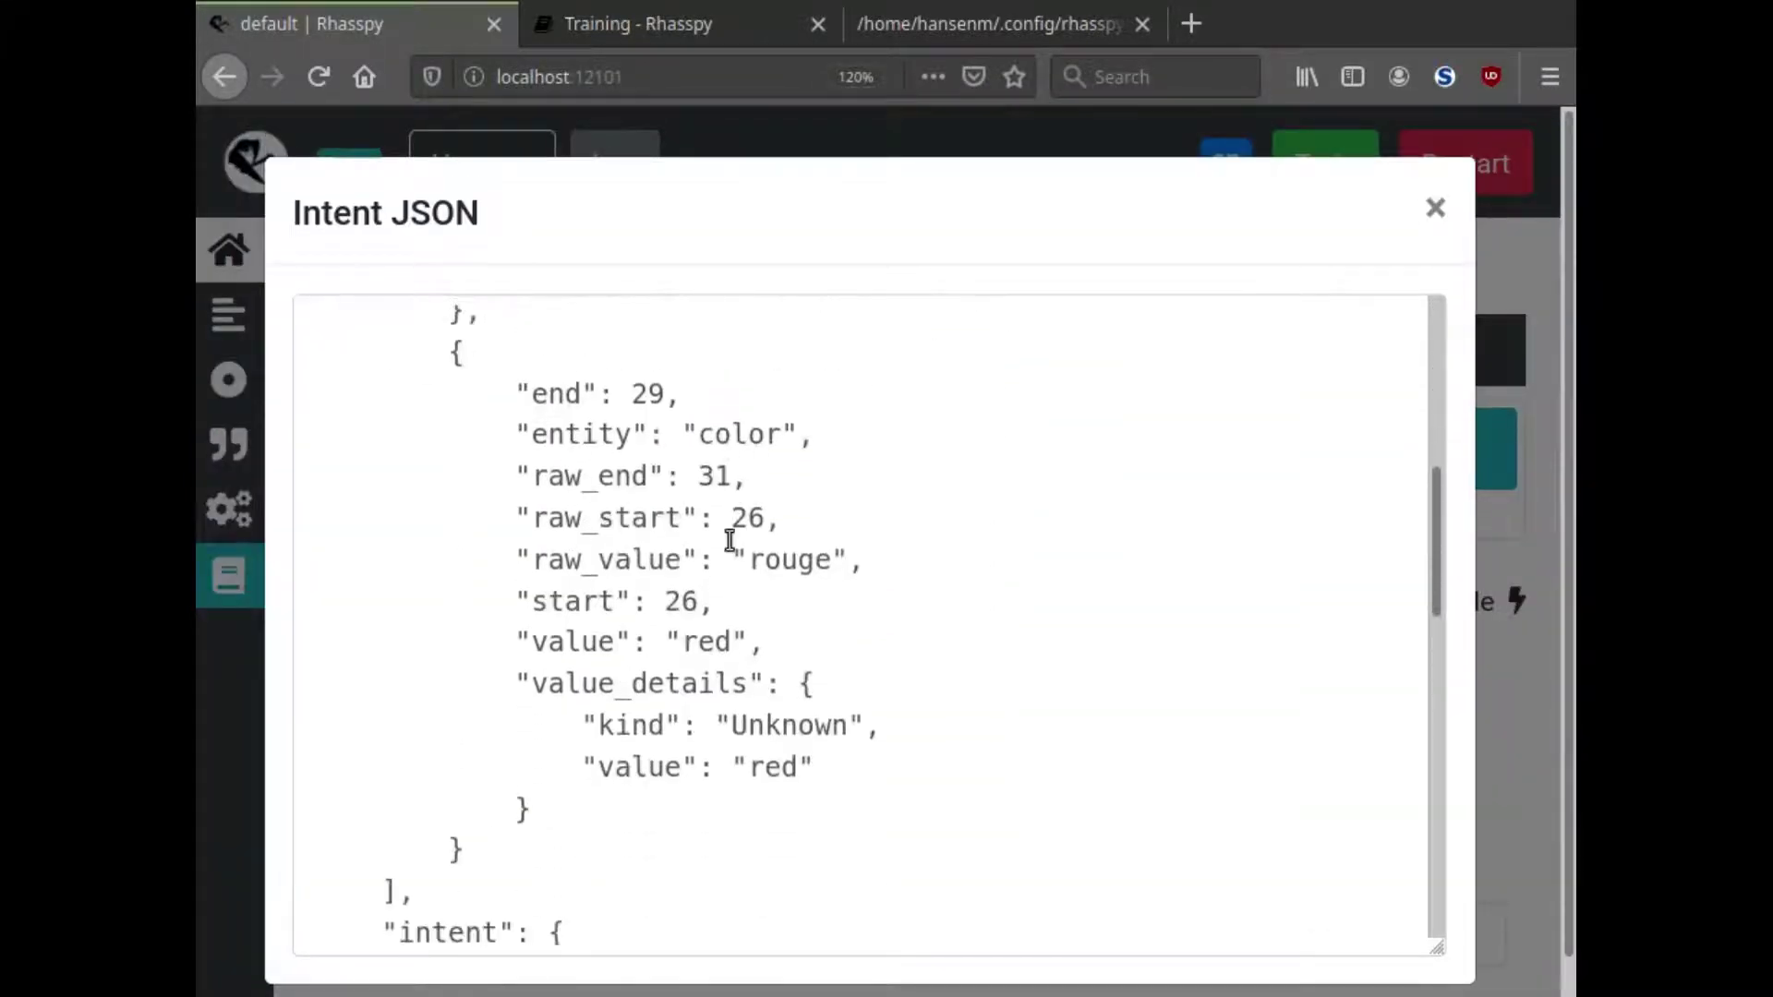
double_click(792, 562)
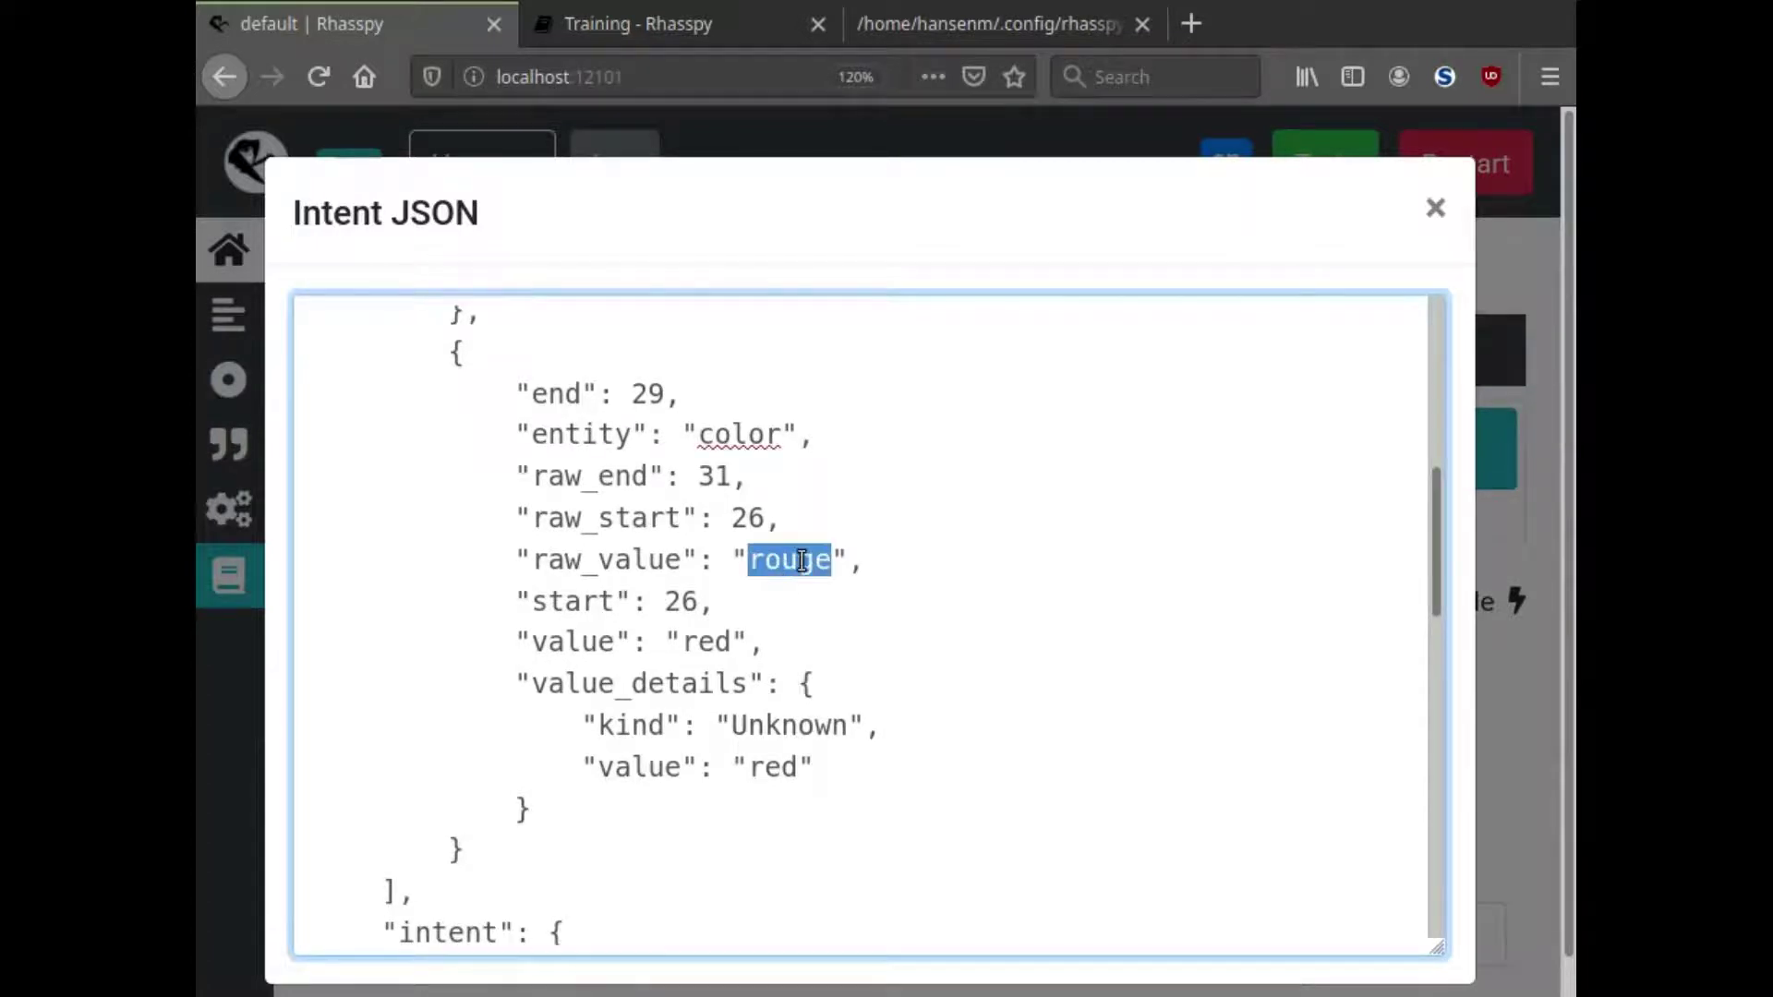
double_click(704, 644)
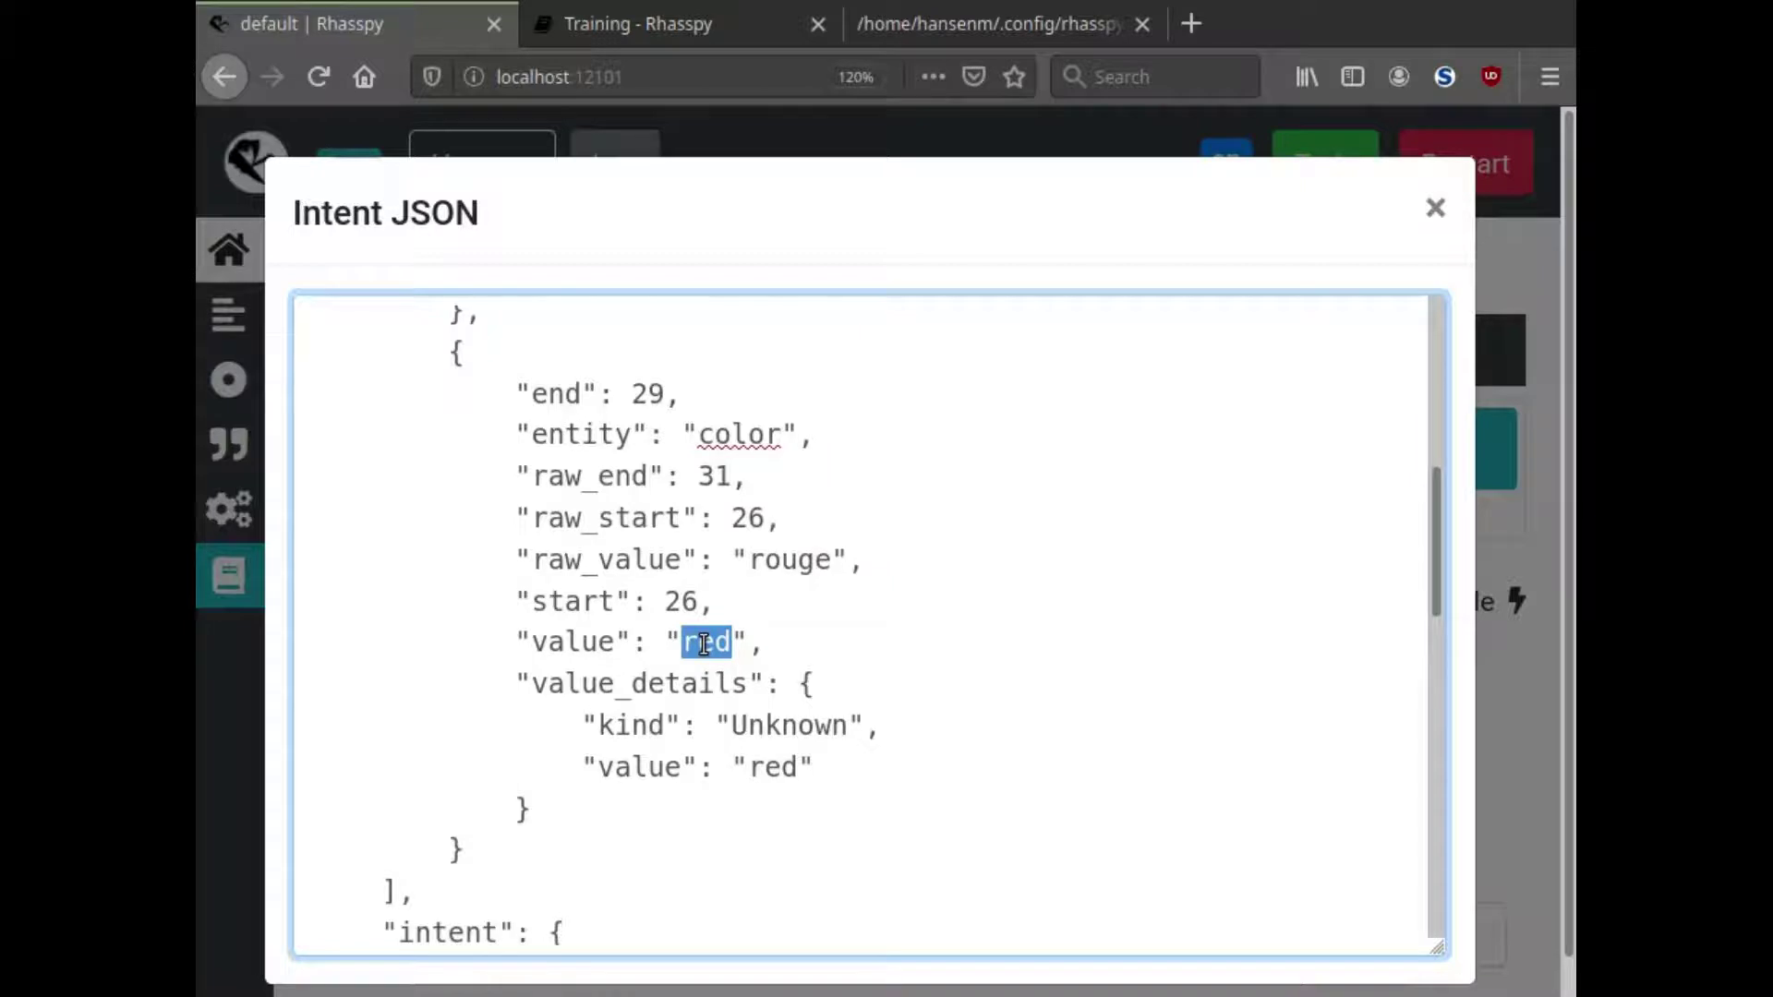
scroll(704, 643, "down", 8)
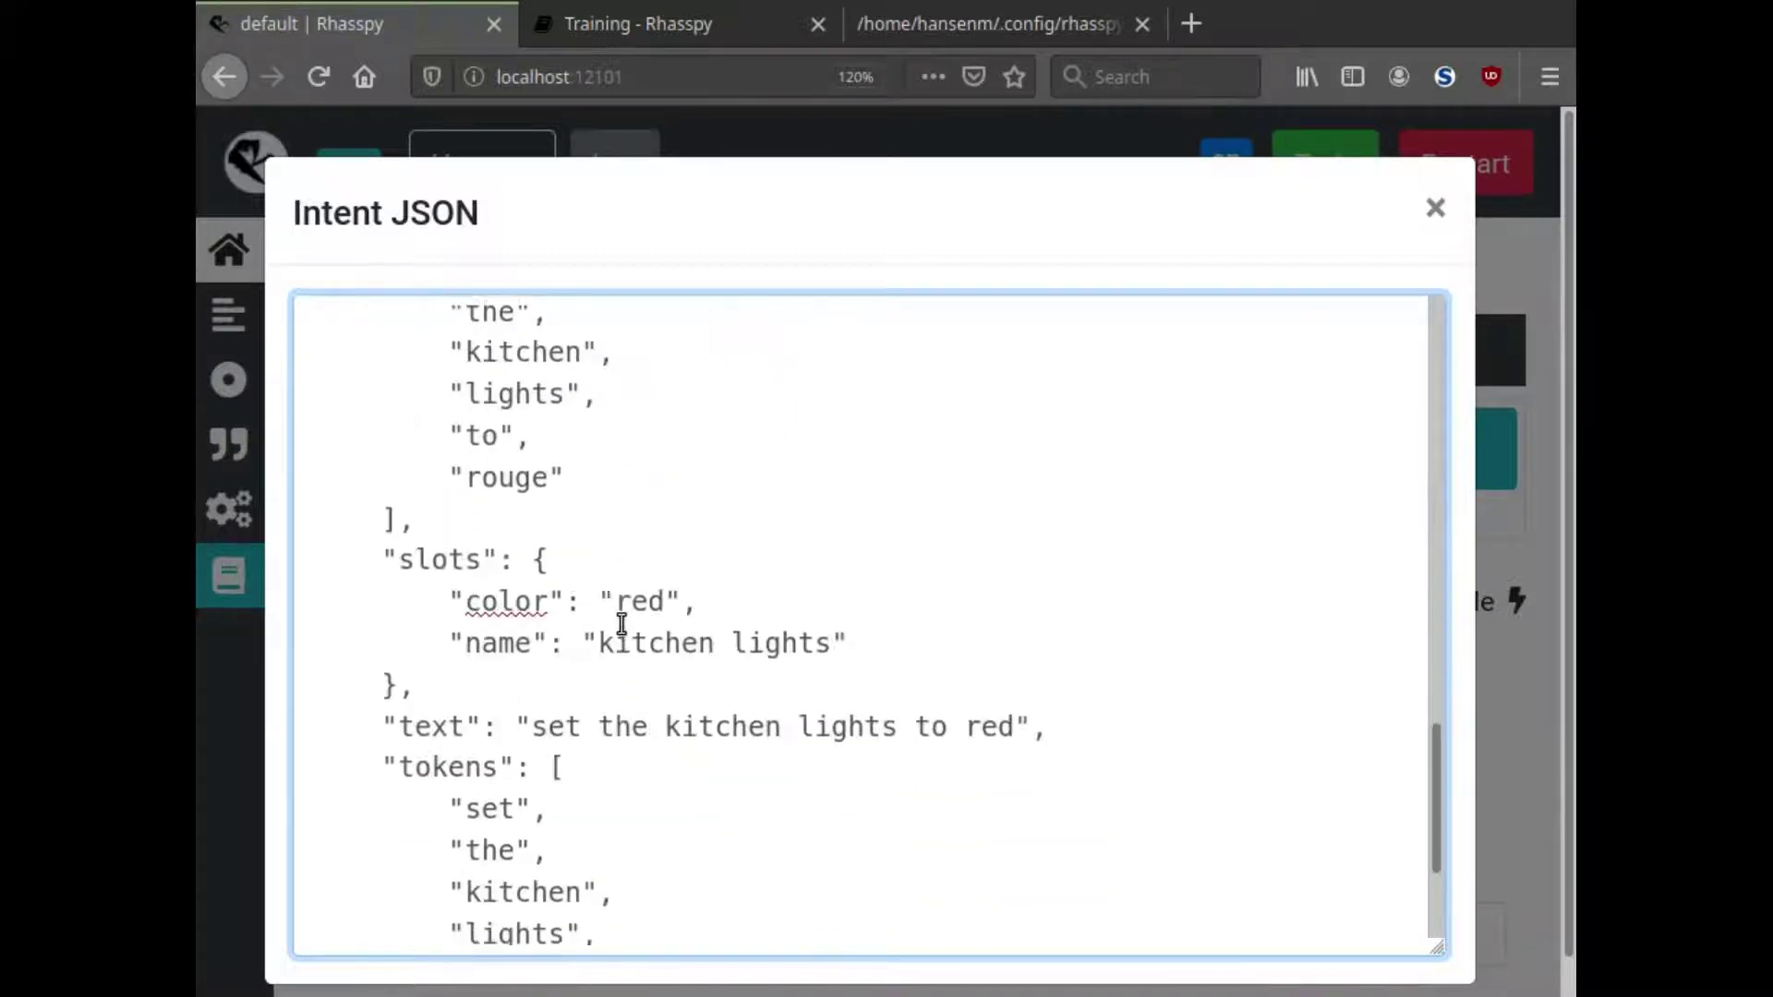
scroll(621, 625, "down", 1)
double_click(655, 519)
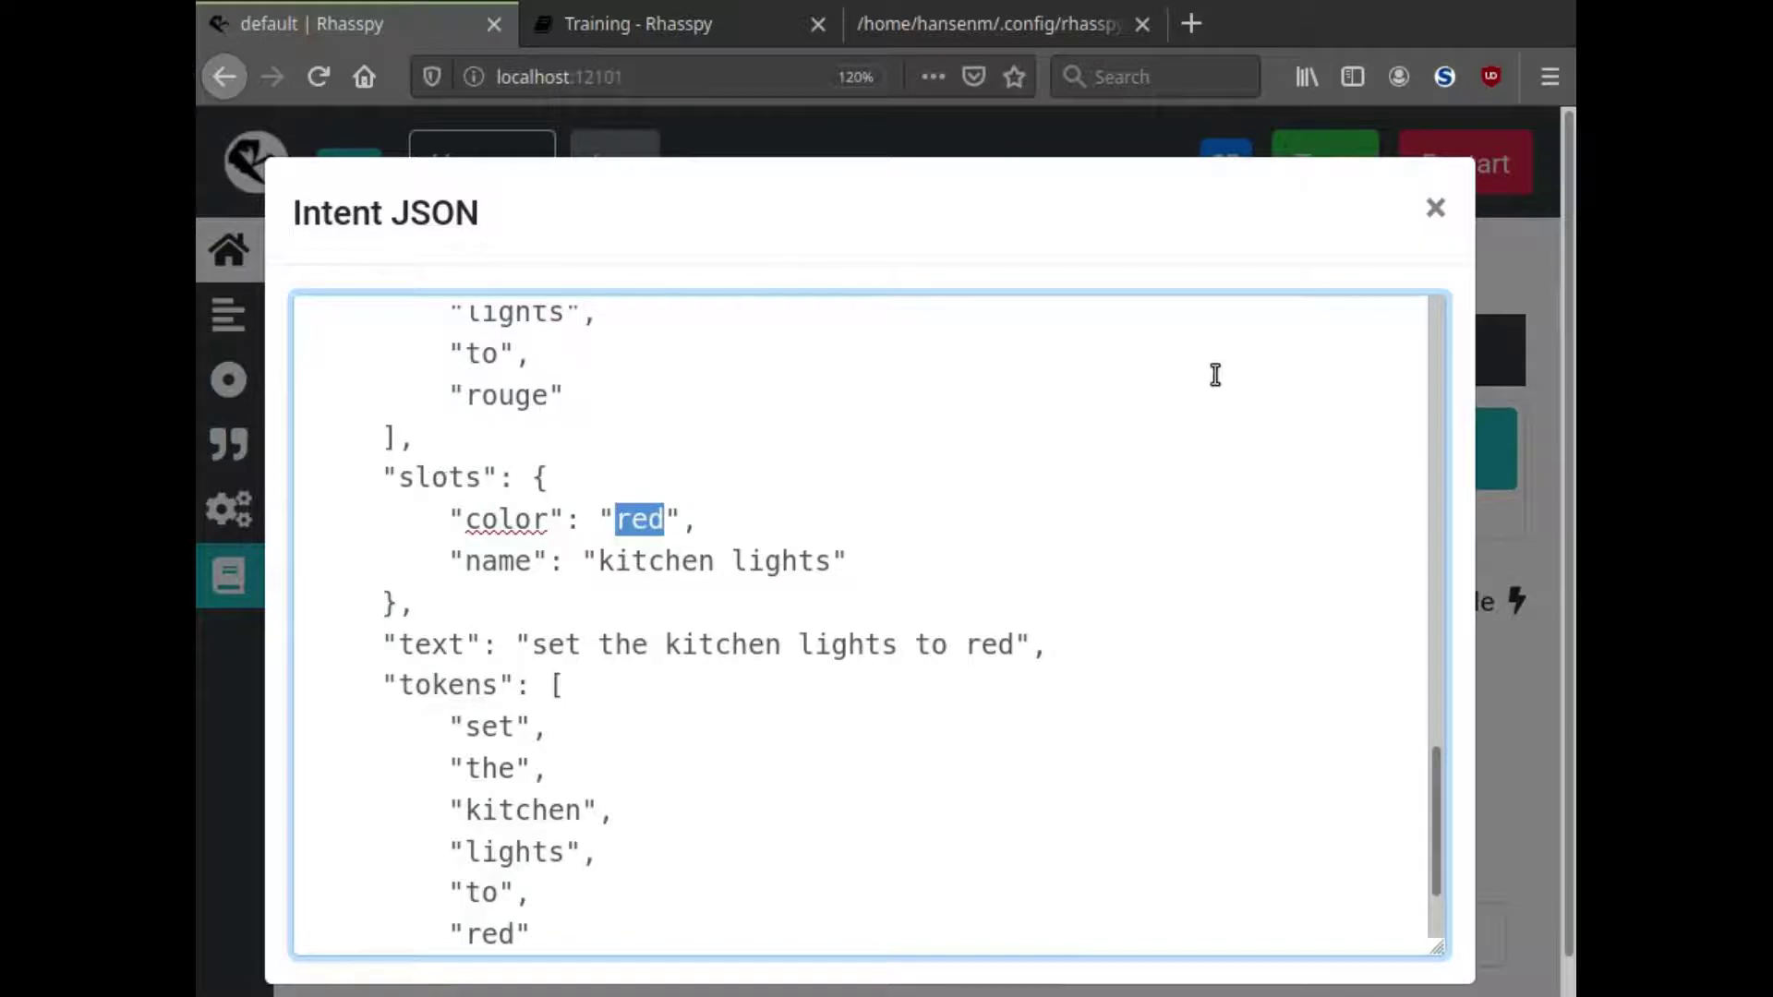
left_click(1434, 211)
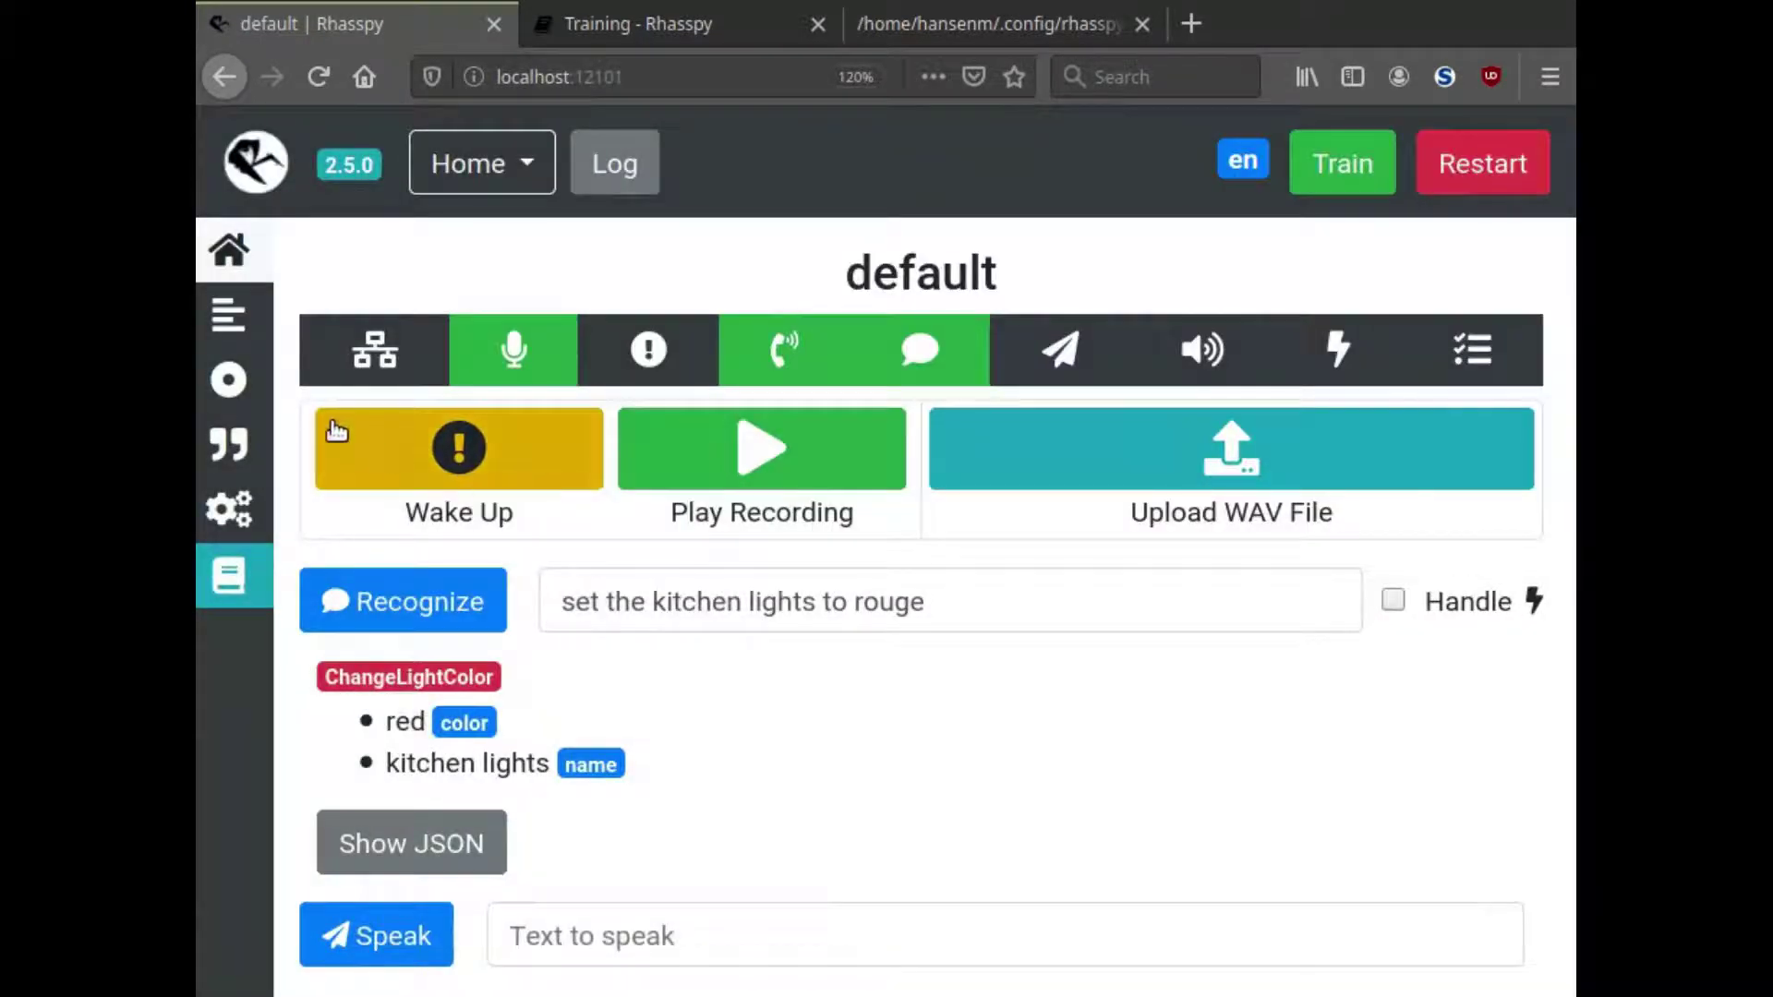
Add a [SetTimer] intent below ChangeLightColor in sentences.ini with the sentence "set [a] timer for <minutes>".
left_click(230, 317)
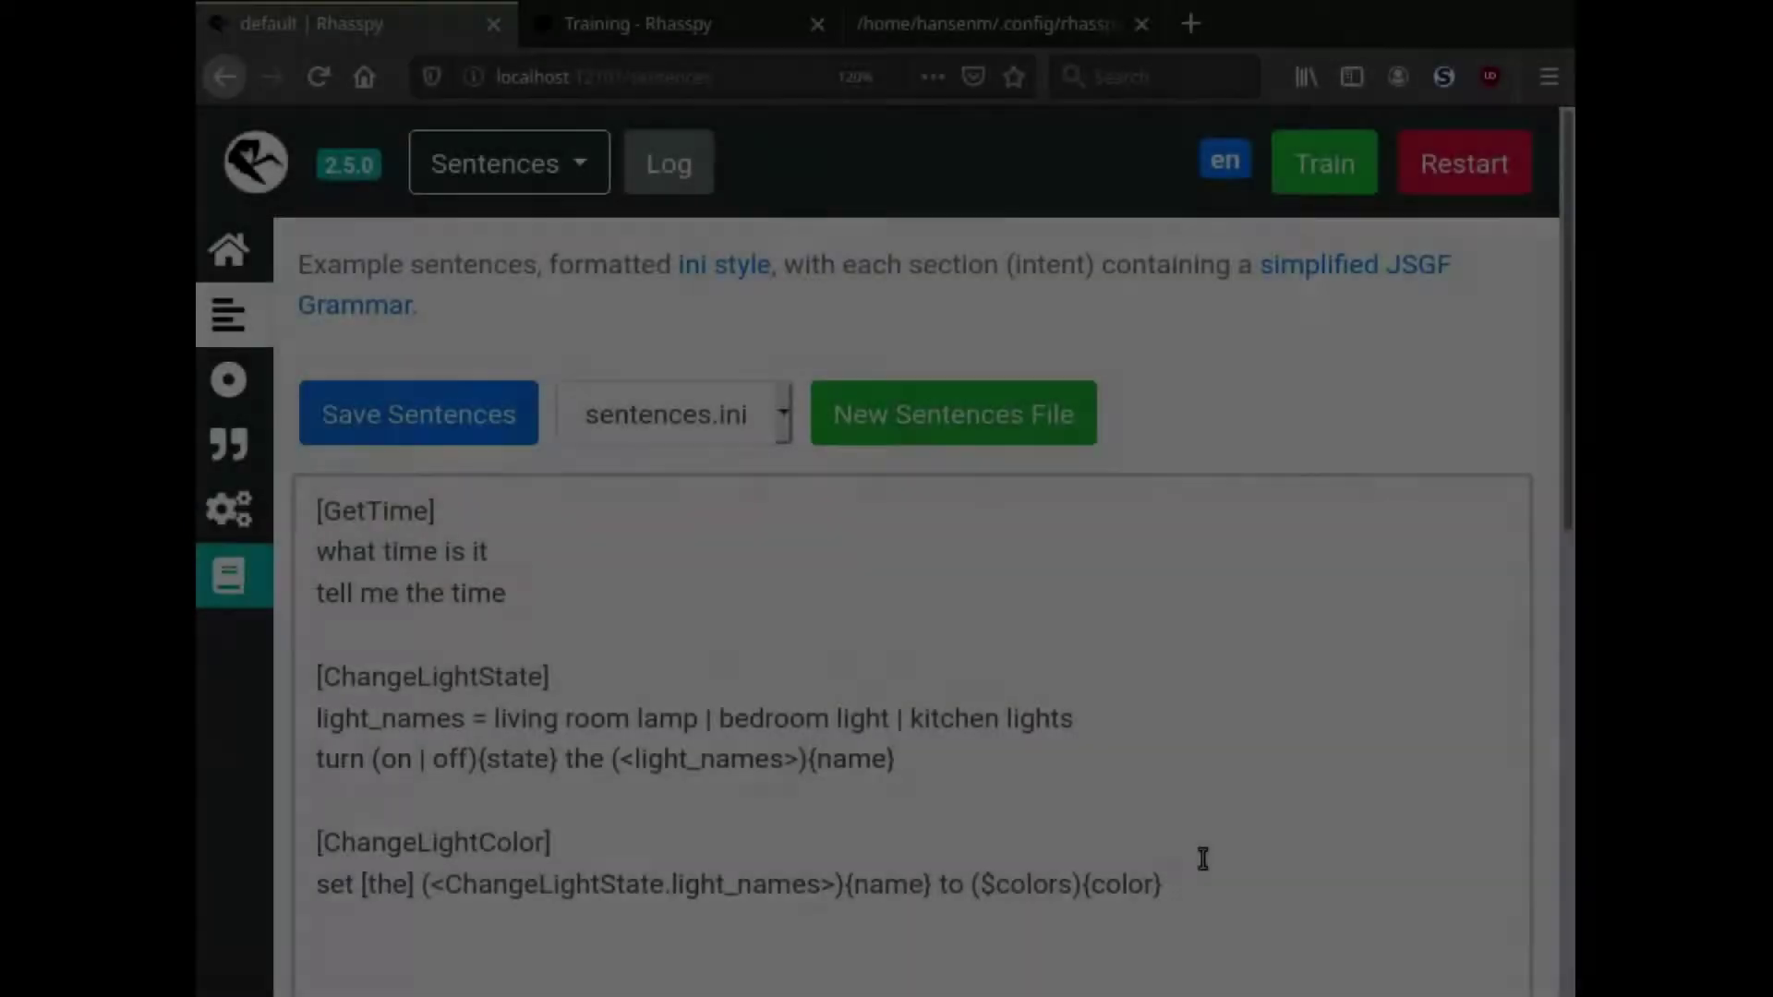
left_click(1206, 888)
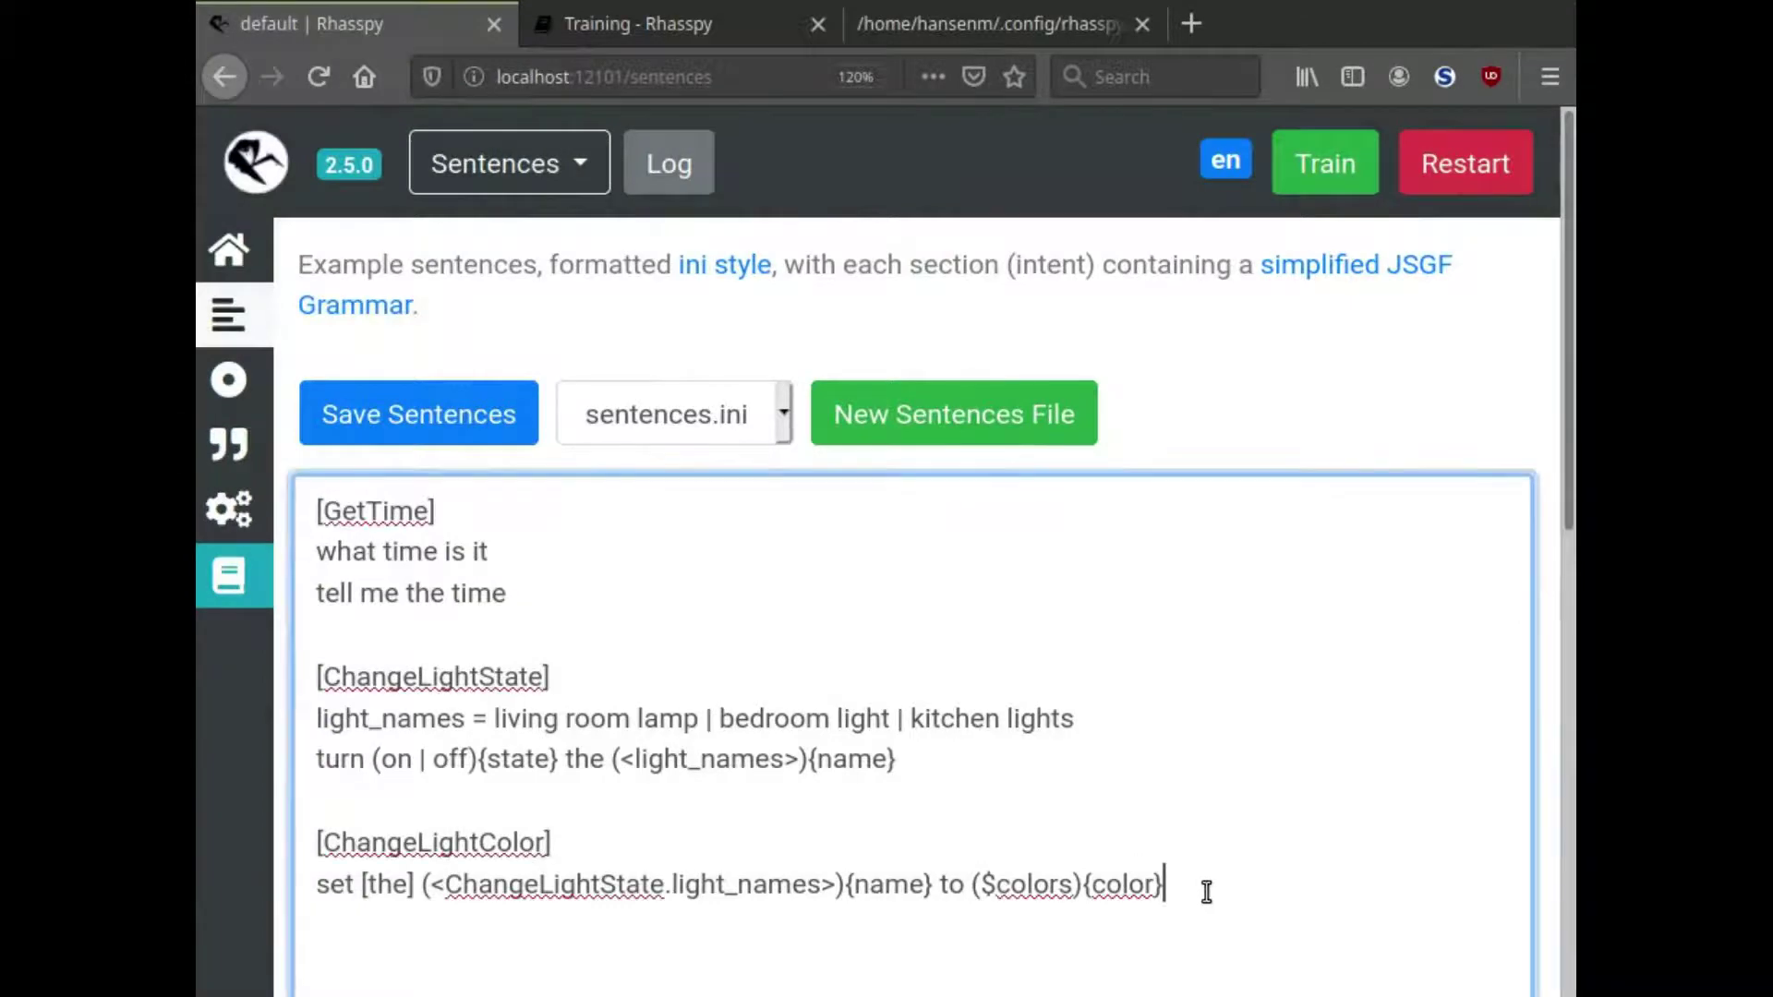
key("Return")
key("Return")
type("[")
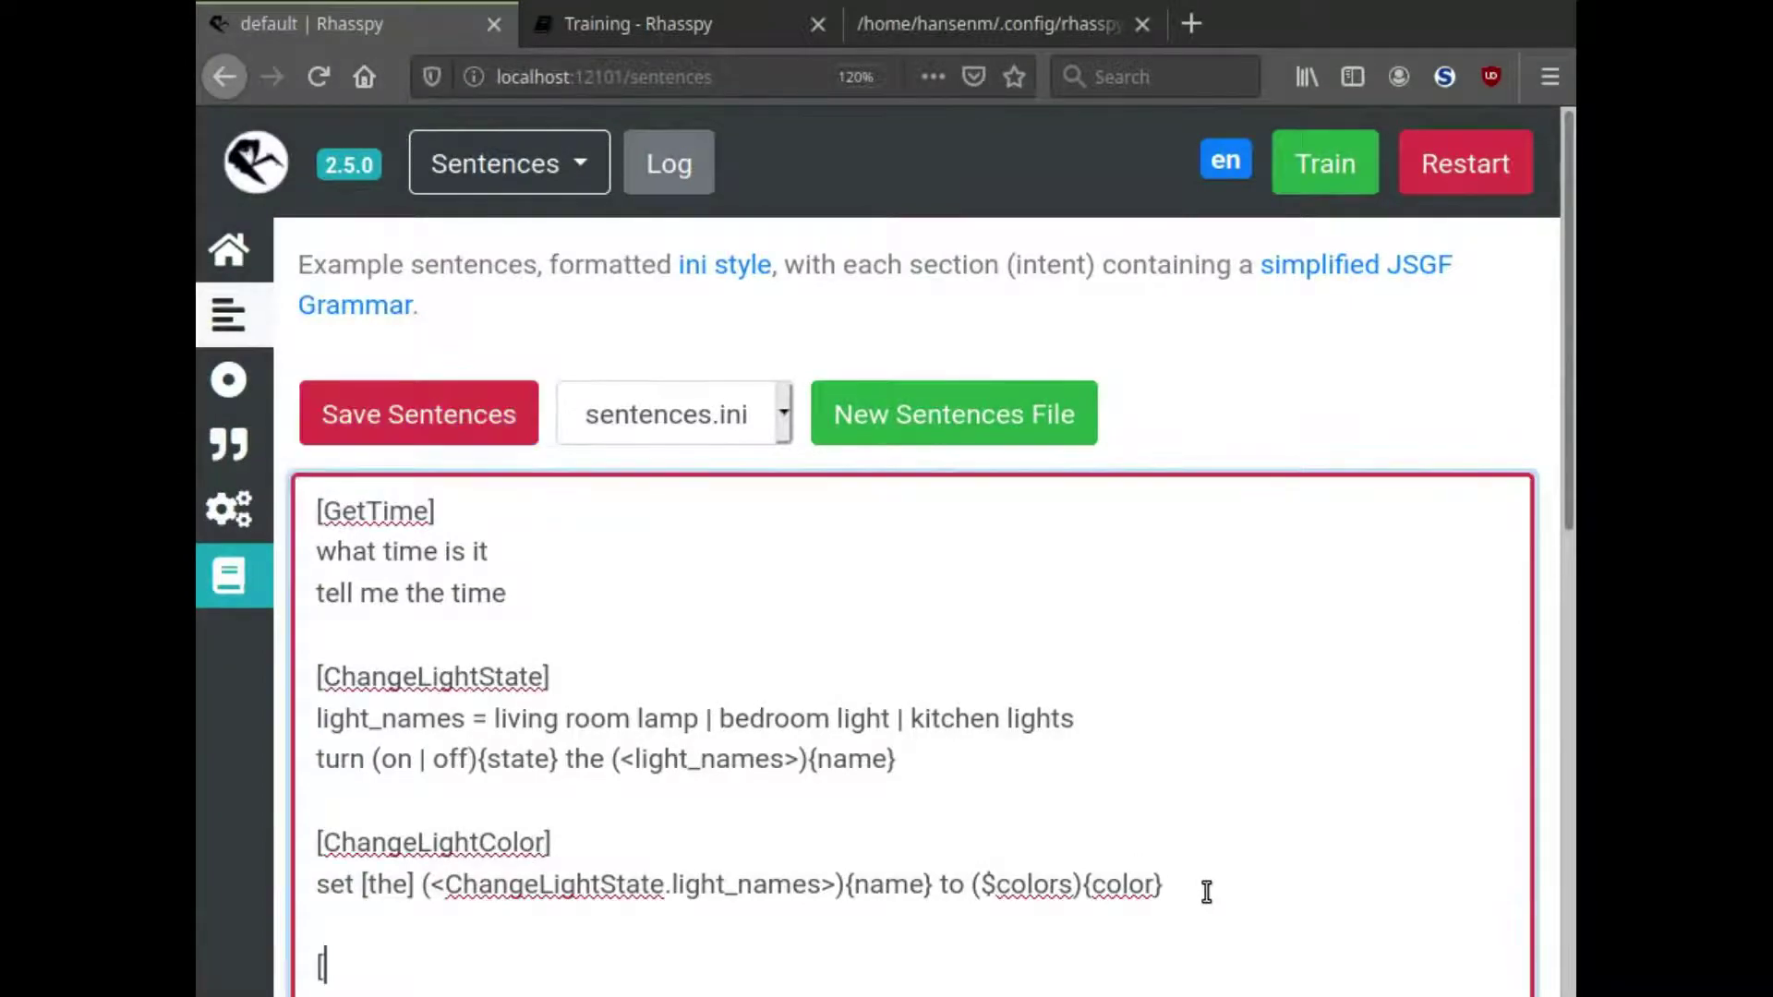
type("SetTimer]")
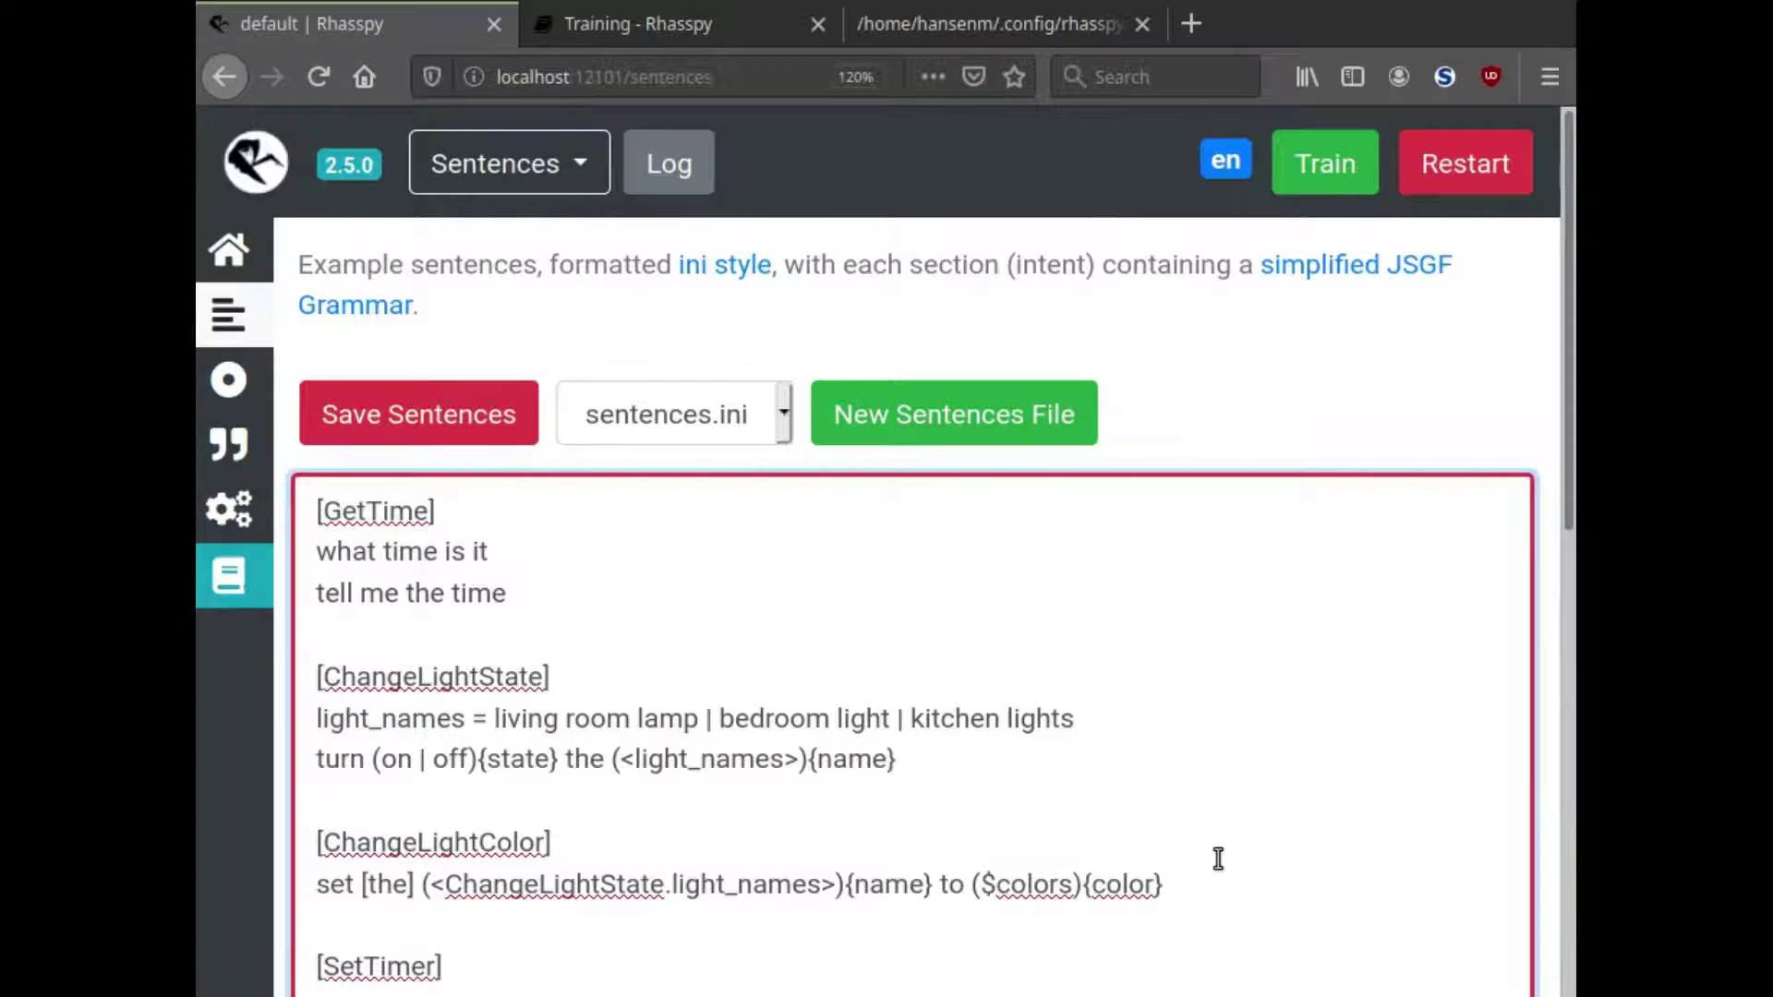
scroll(1215, 855, "down", 5)
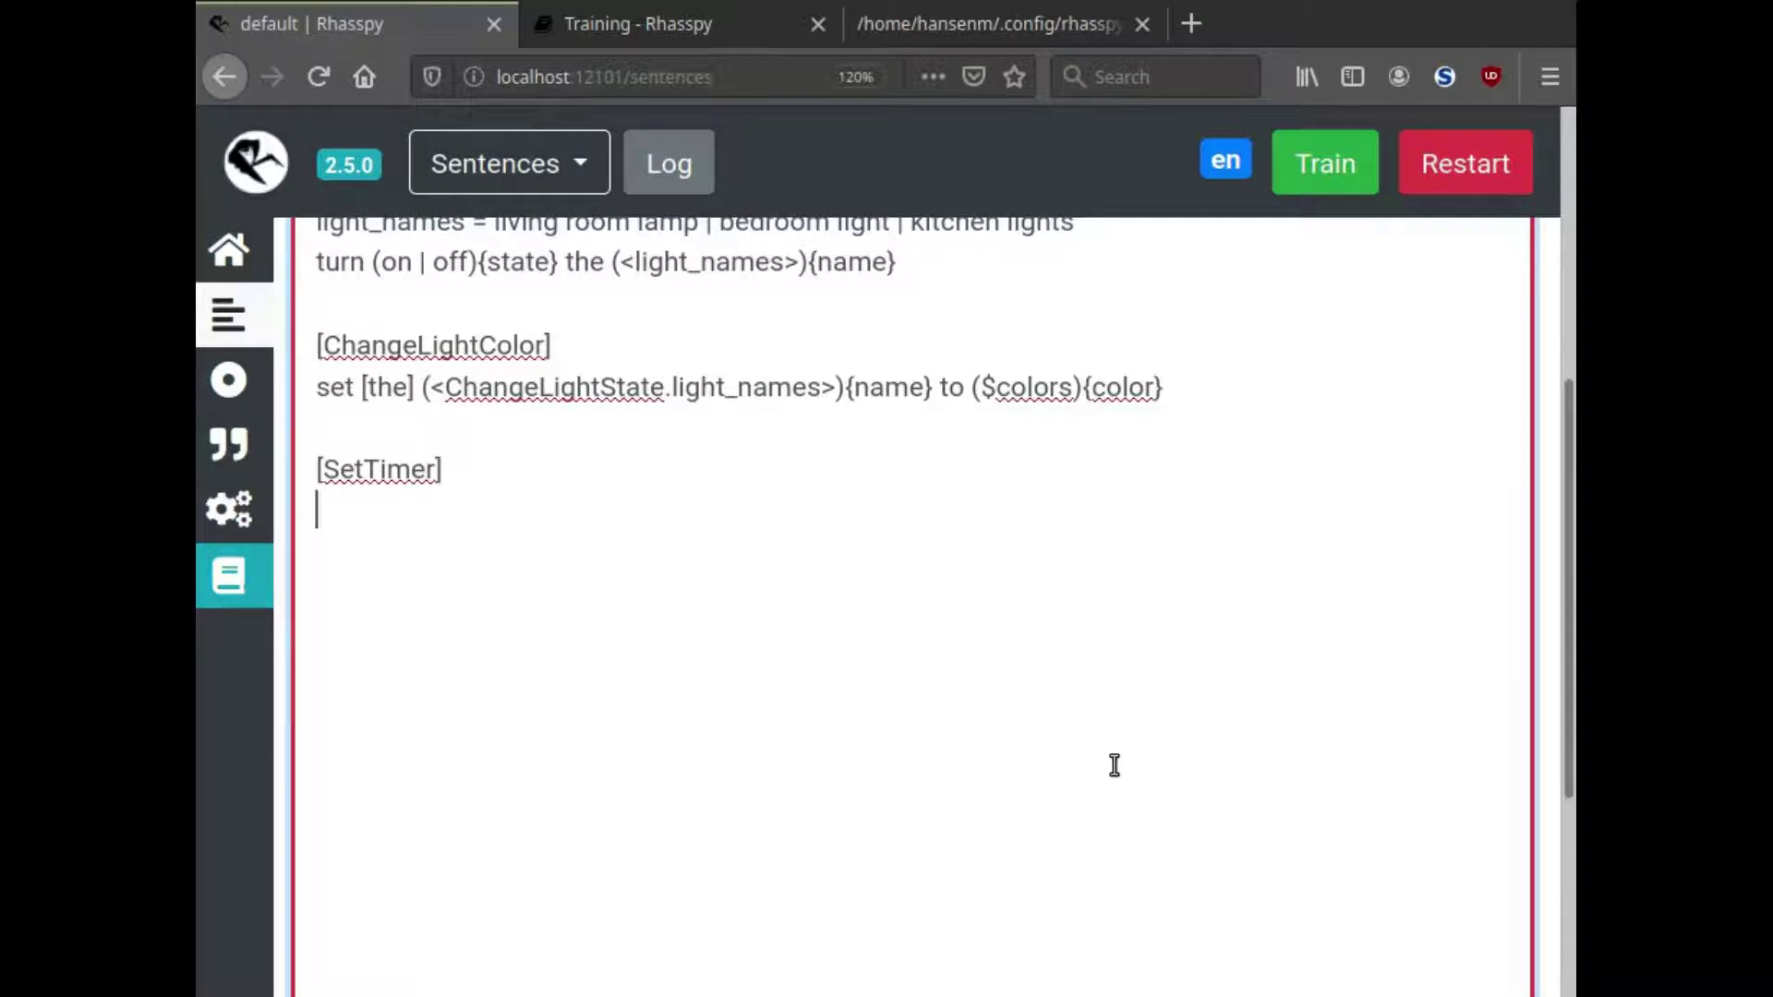
type("set [a]")
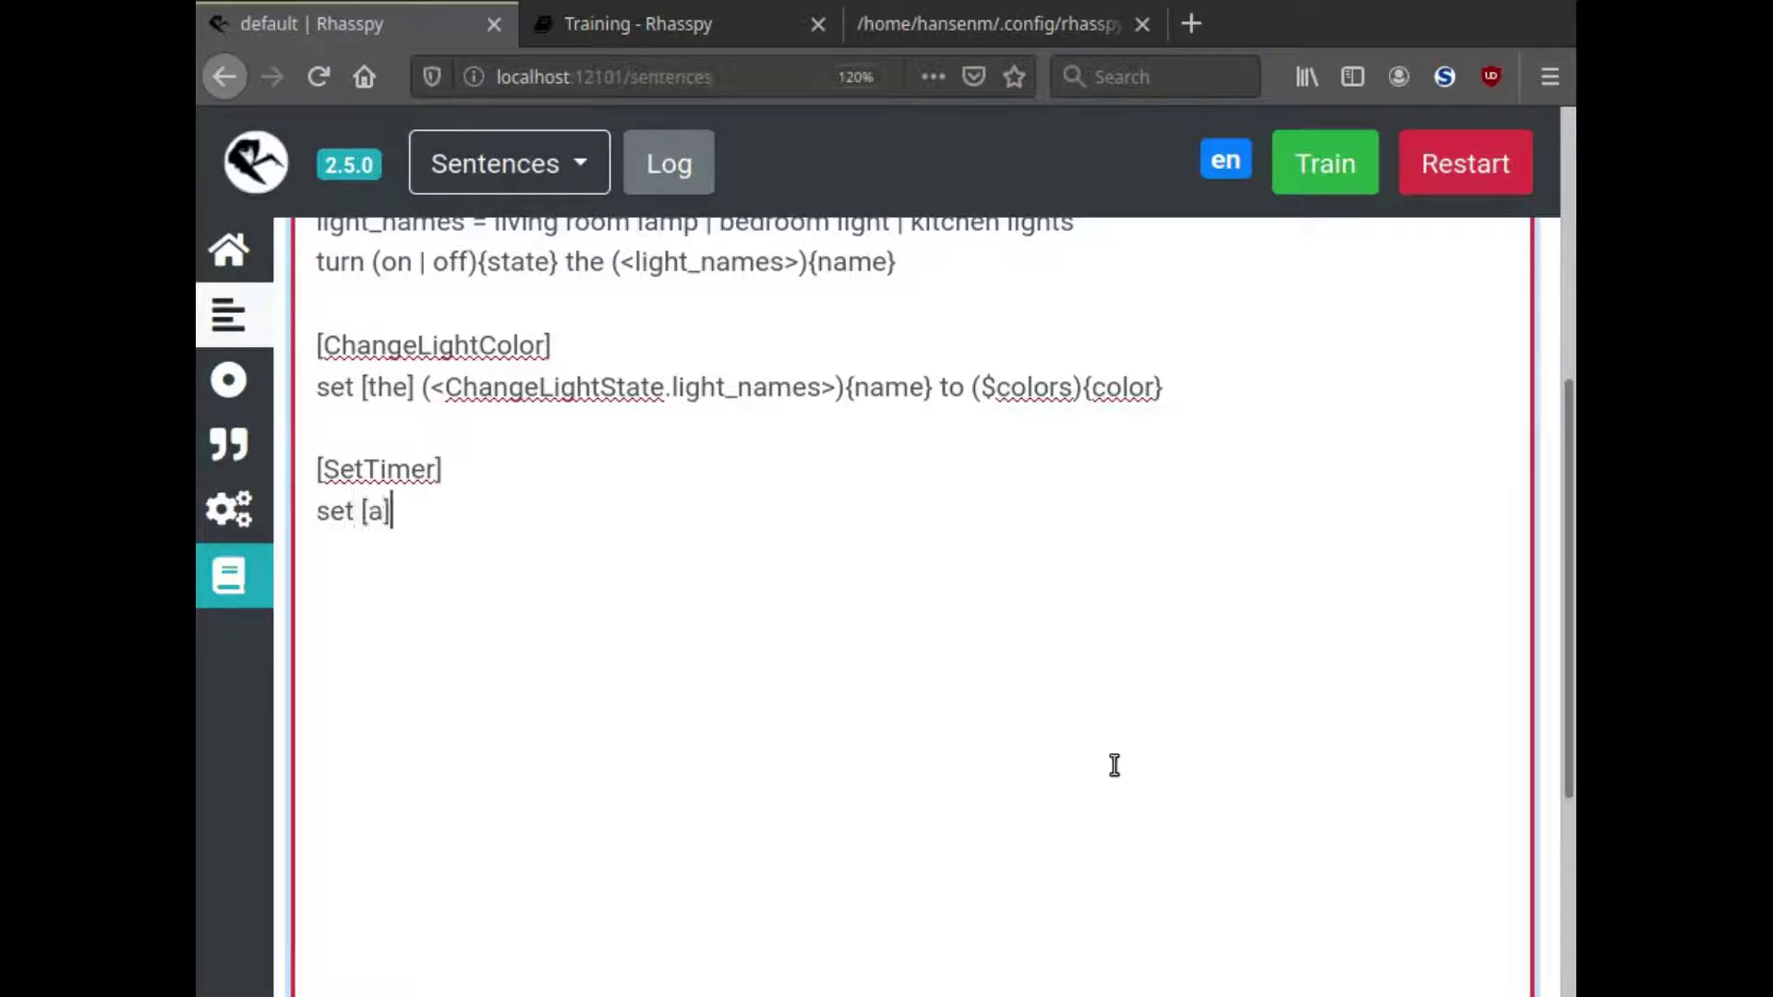
type(" timer for")
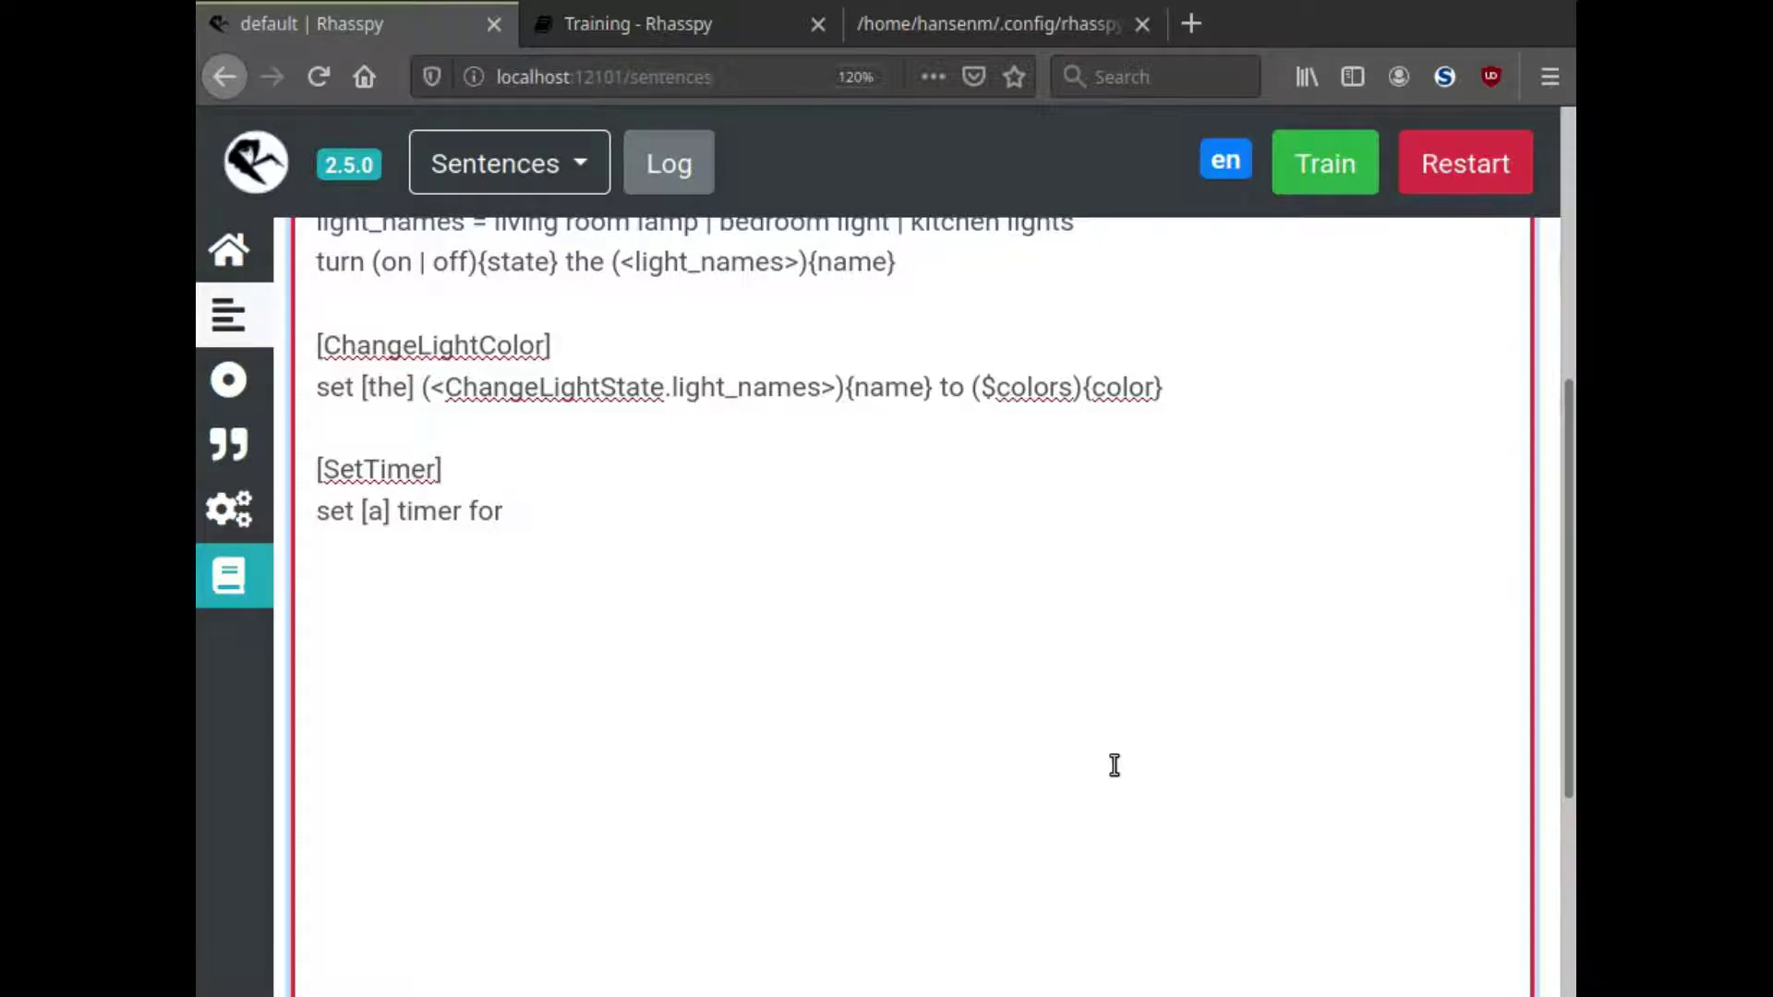
type("<minutes>")
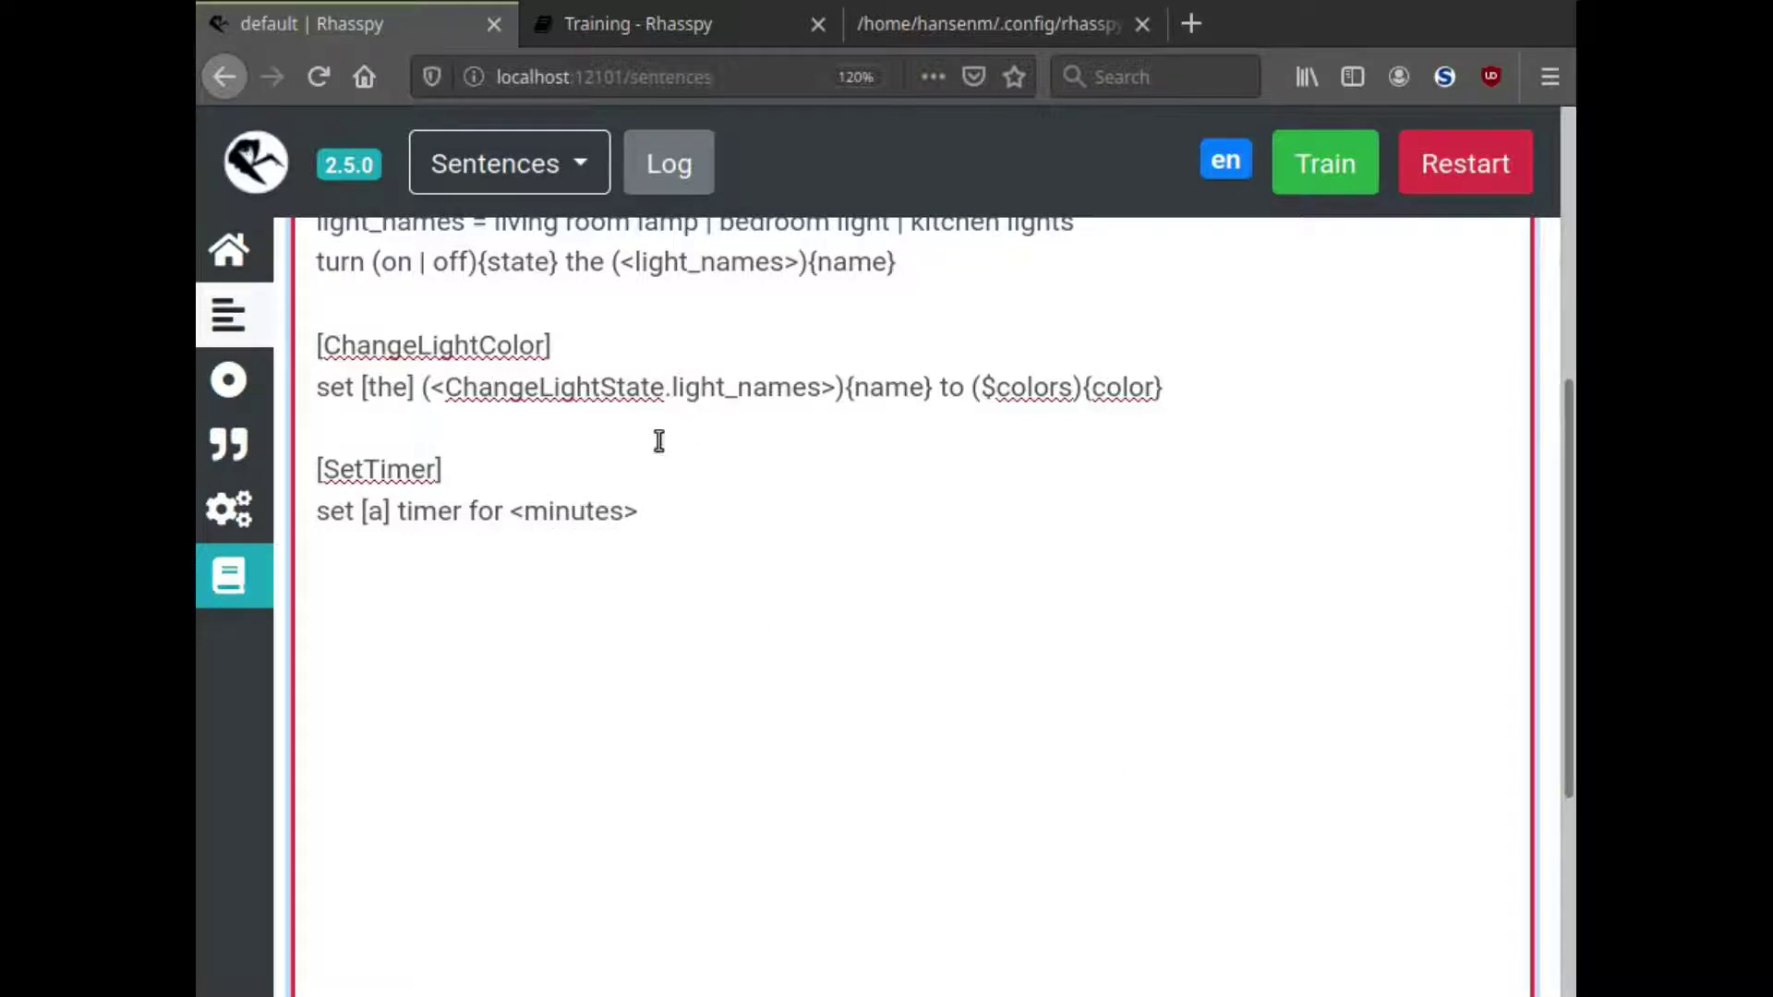
Duplicate the SetTimer sentence twice, changing the copies to "set [a] timer for <seconds>" and "set [a] timer for <minutes> [and] <seconds>".
left_click_drag(641, 507, 286, 510)
key("ctrl+c")
left_click(680, 509)
key("Return")
key("ctrl+v")
key("ctrl+v")
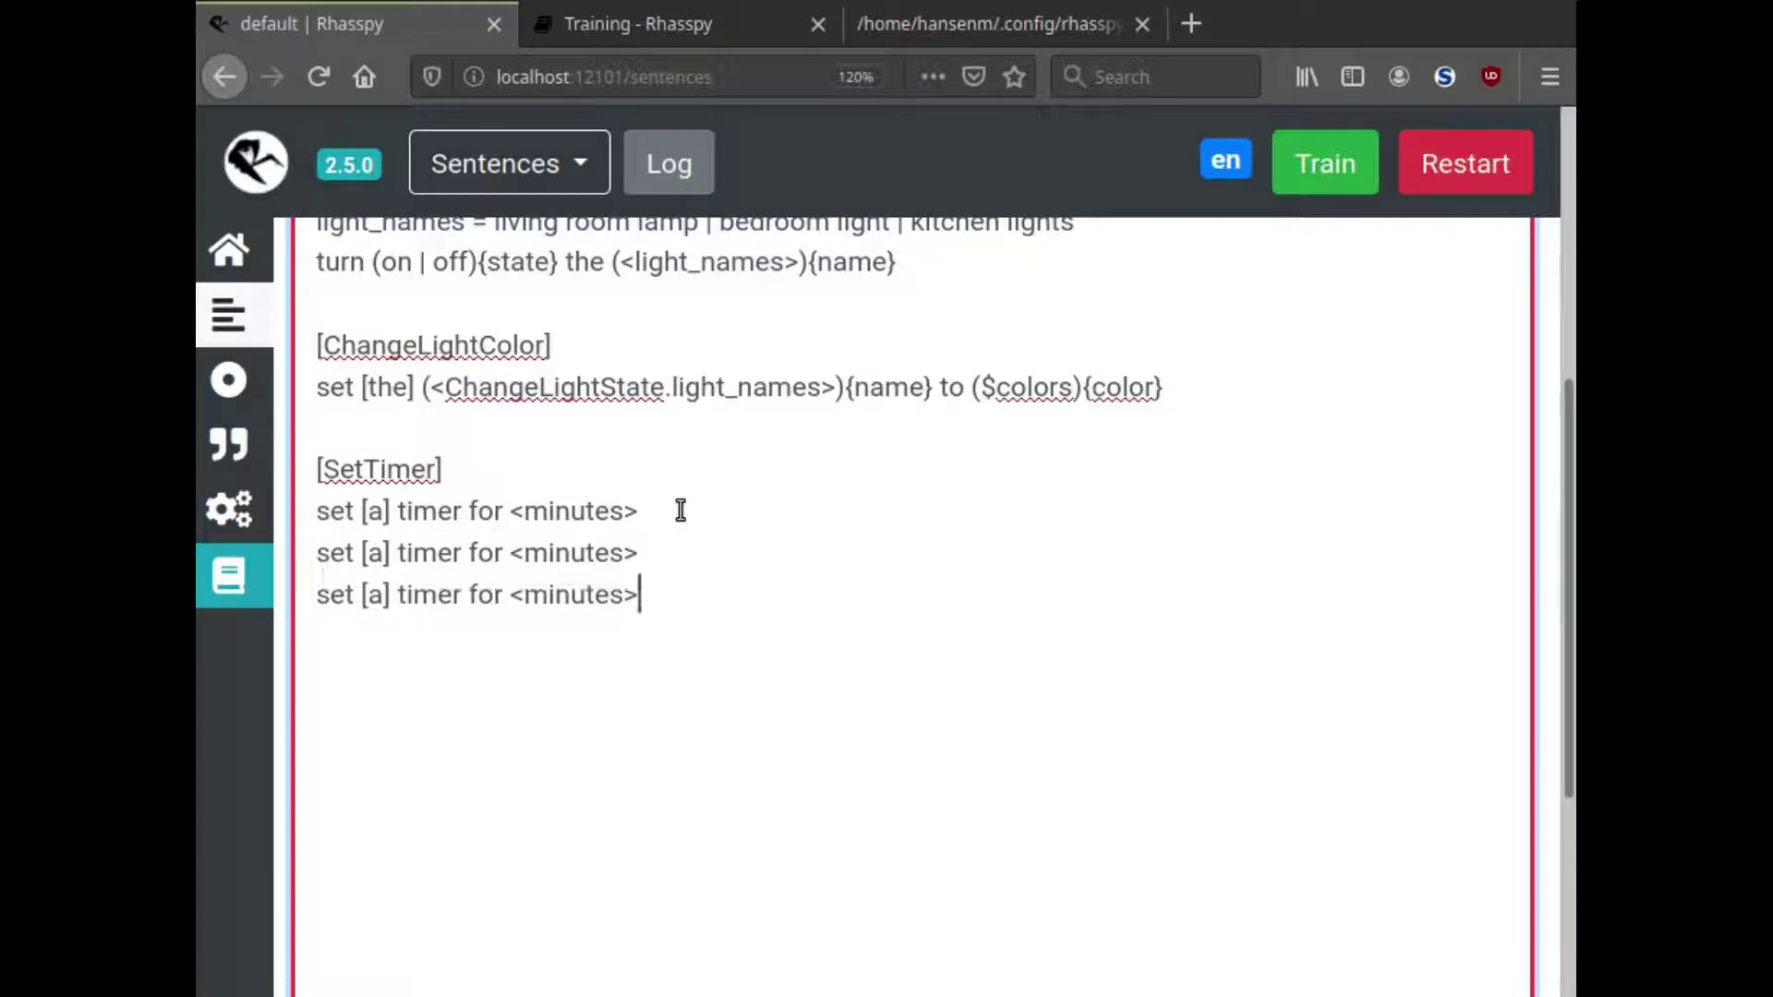
double_click(584, 552)
type("seconds")
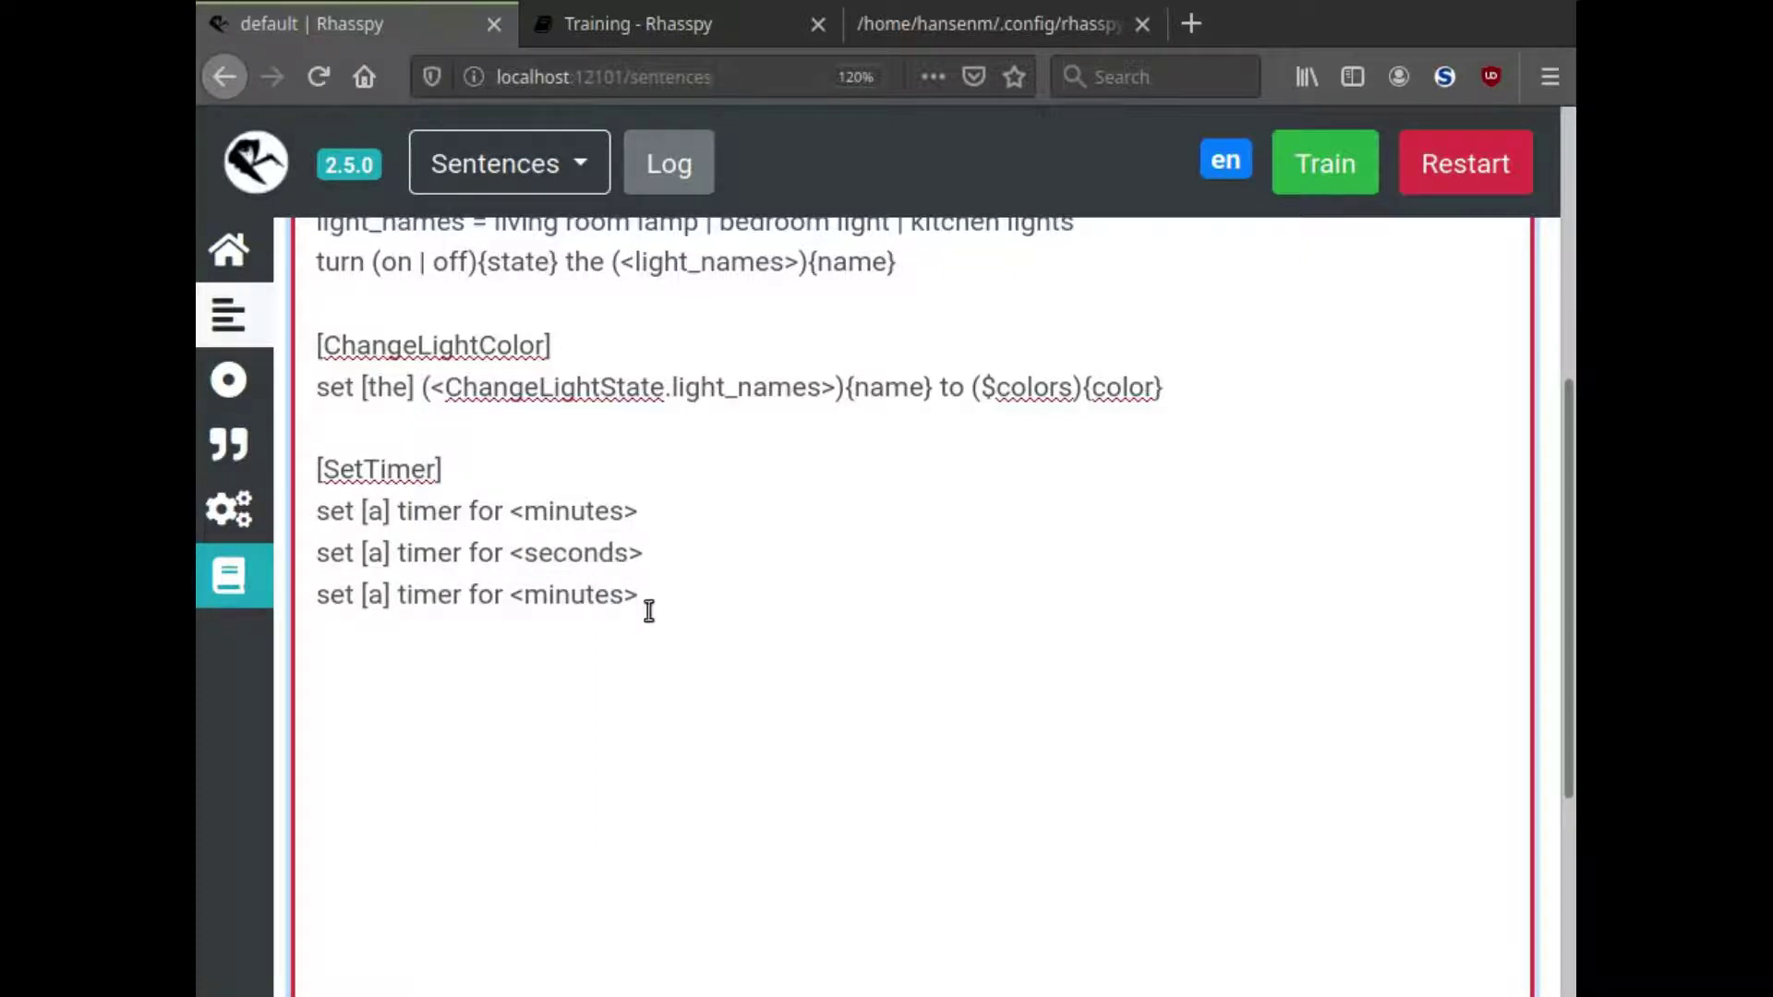
type("[and] <seconds>")
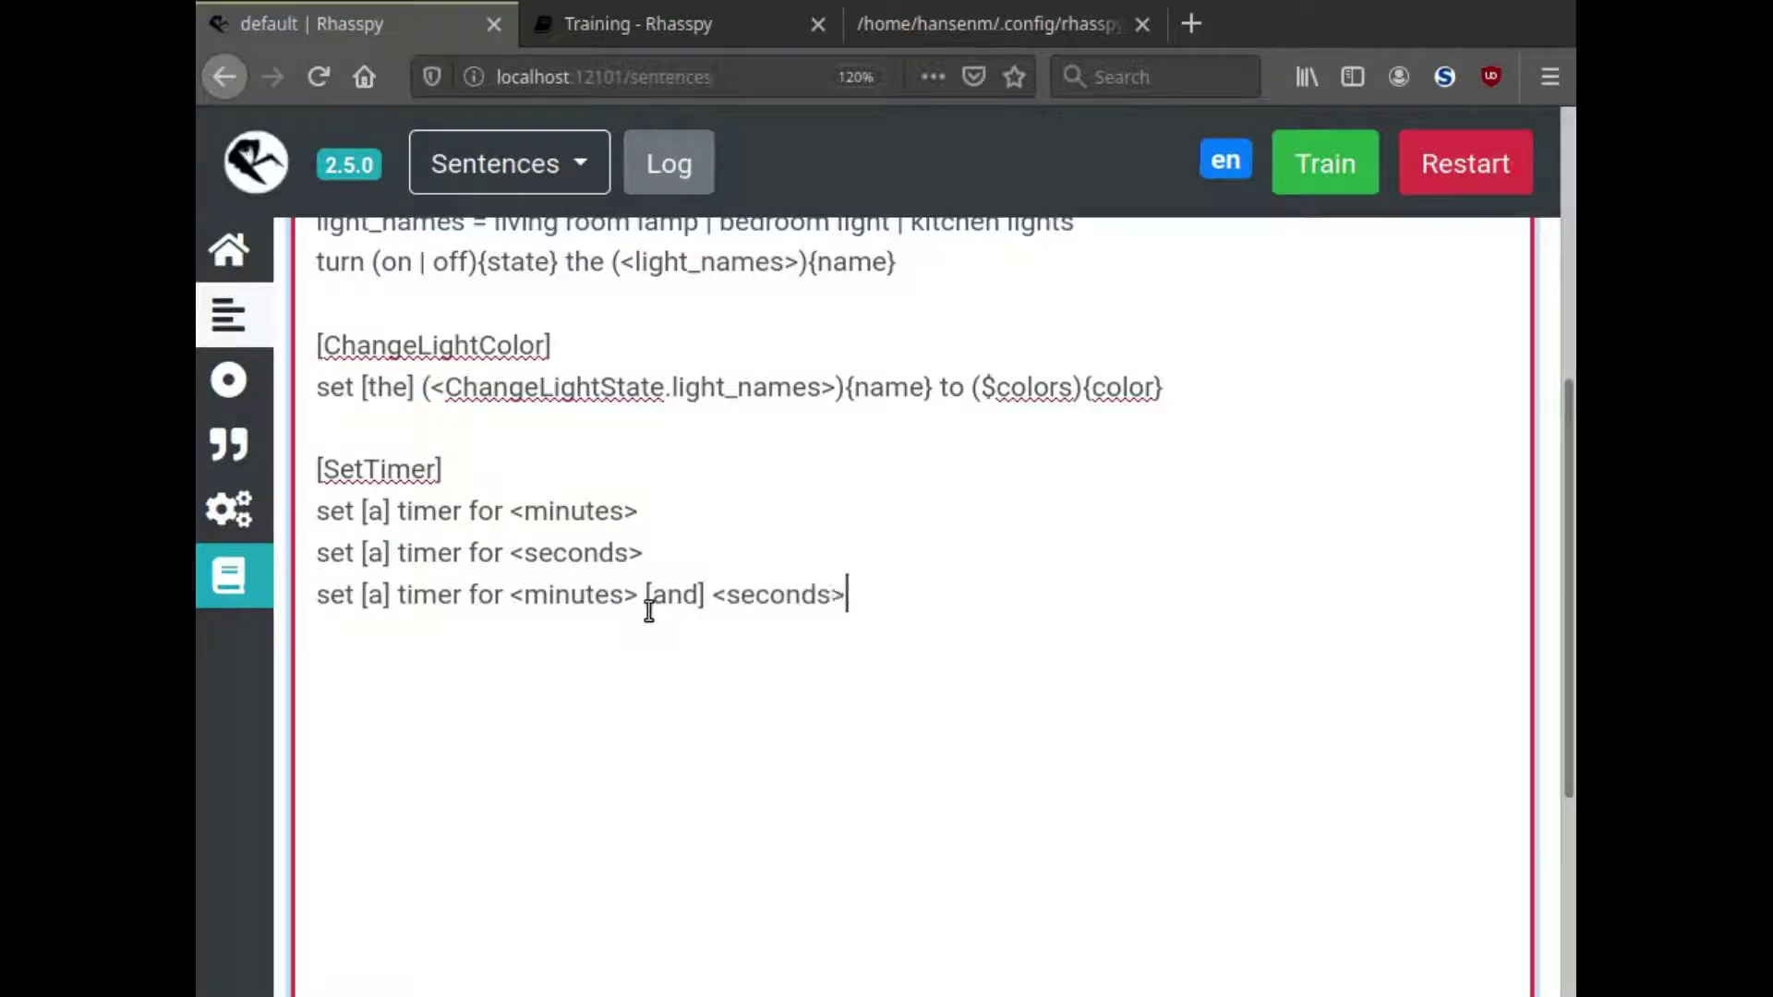
Insert the rule "minutes = (1..59){min} minutes" directly under the [SetTimer] header.
left_click(577, 491)
key("Return")
type("minutes")
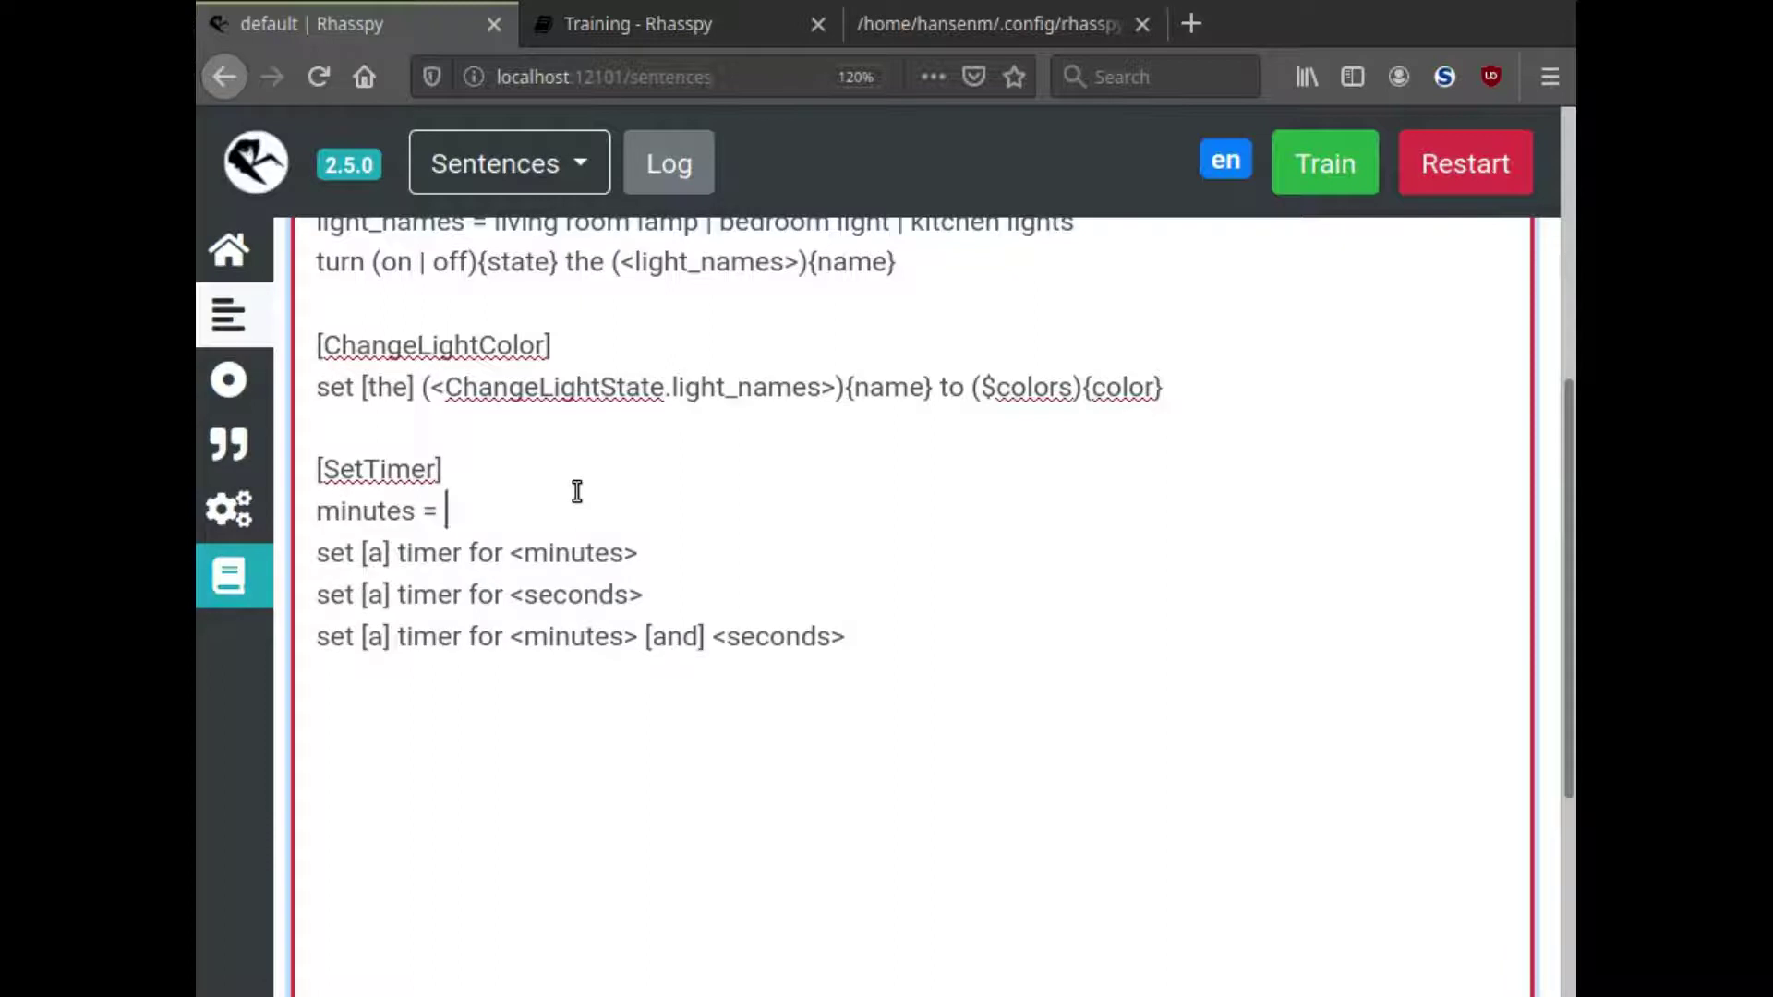
type("= 1..59")
key("Left")
key("Left")
type("(1..59){min} mi")
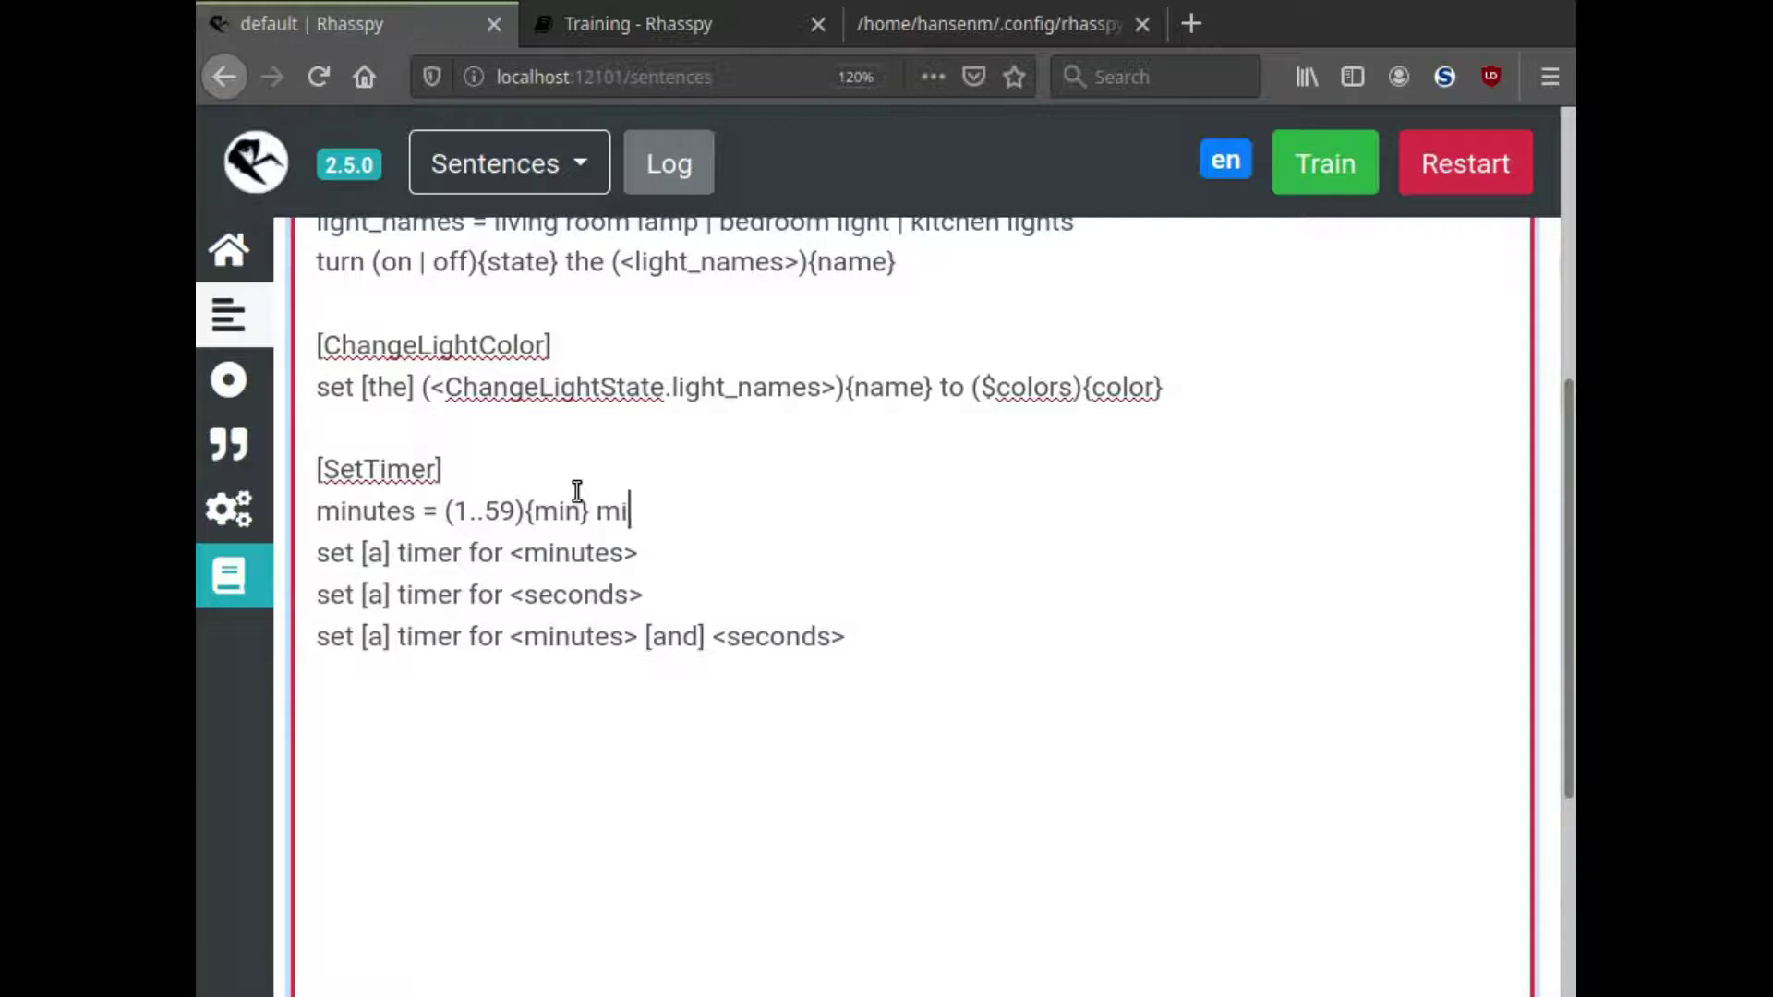
type("nut")
Start the minutes range at 2 and add a singular alternative, making the rule "minutes = (1){min} minute | (2..59){min} minutes".
key("BackSpace")
type("2")
type("1 minutes")
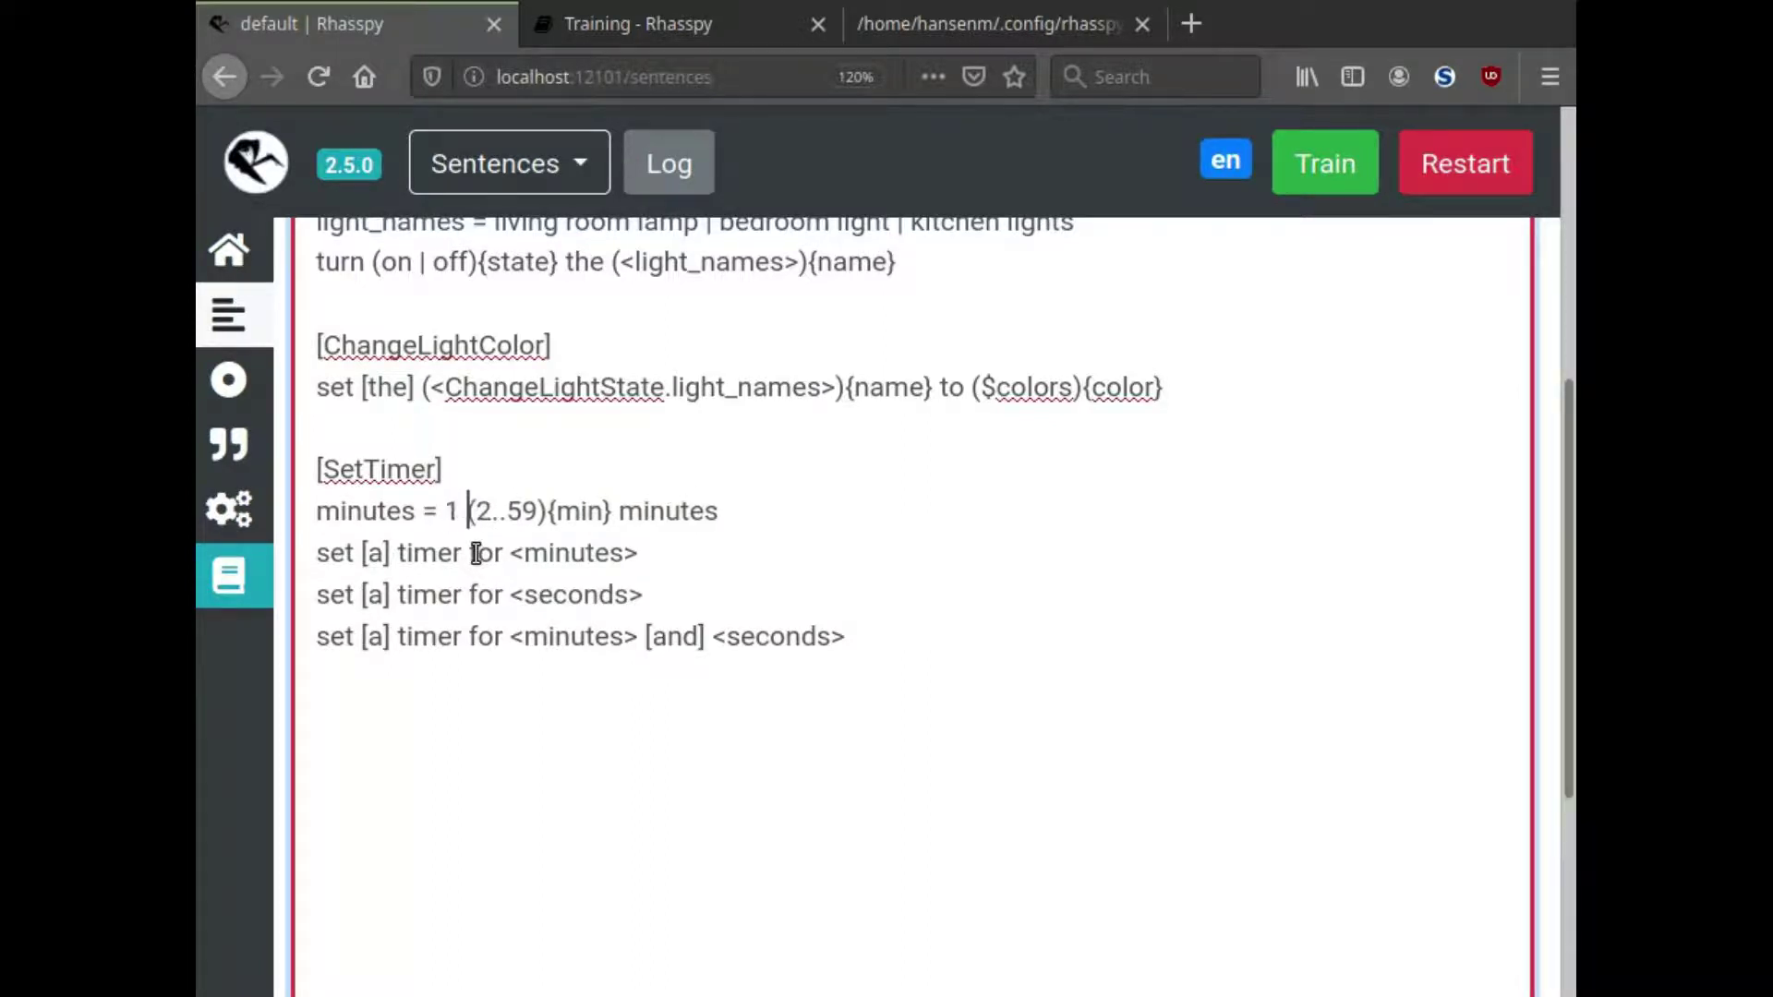
key("BackSpace")
key("BackSpace")
key("BackSpace")
key("BackSpace")
type("inute | ")
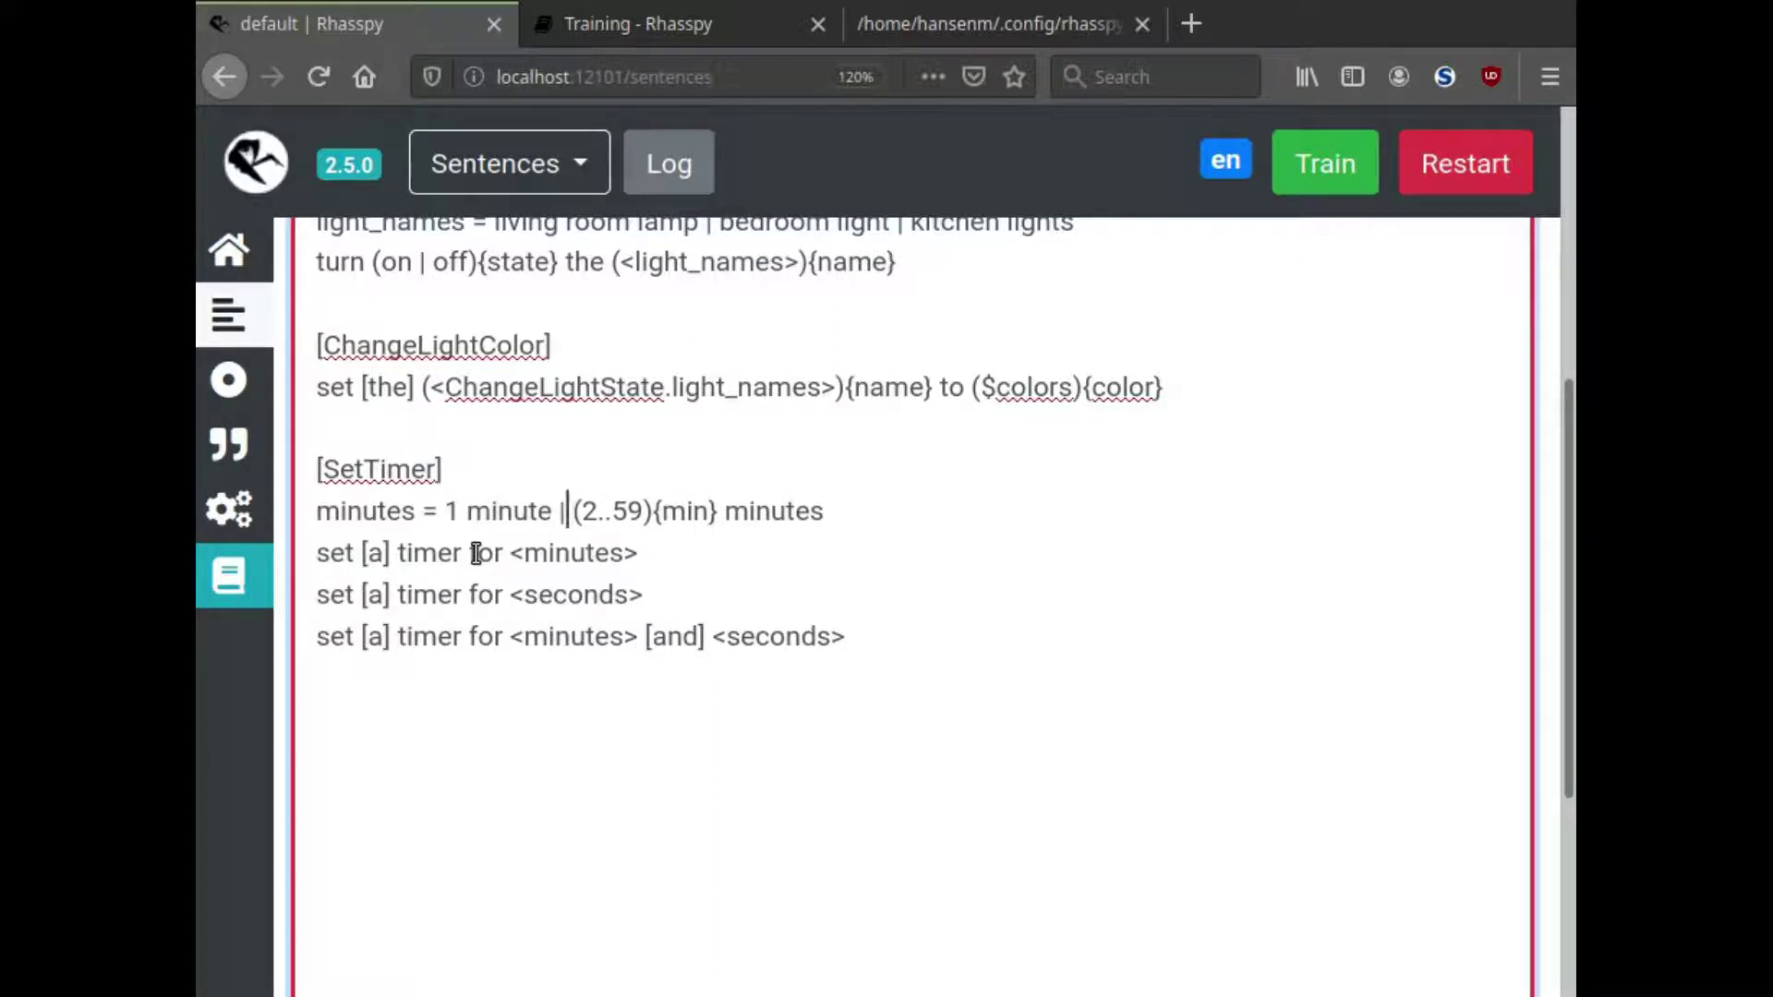
type("(")
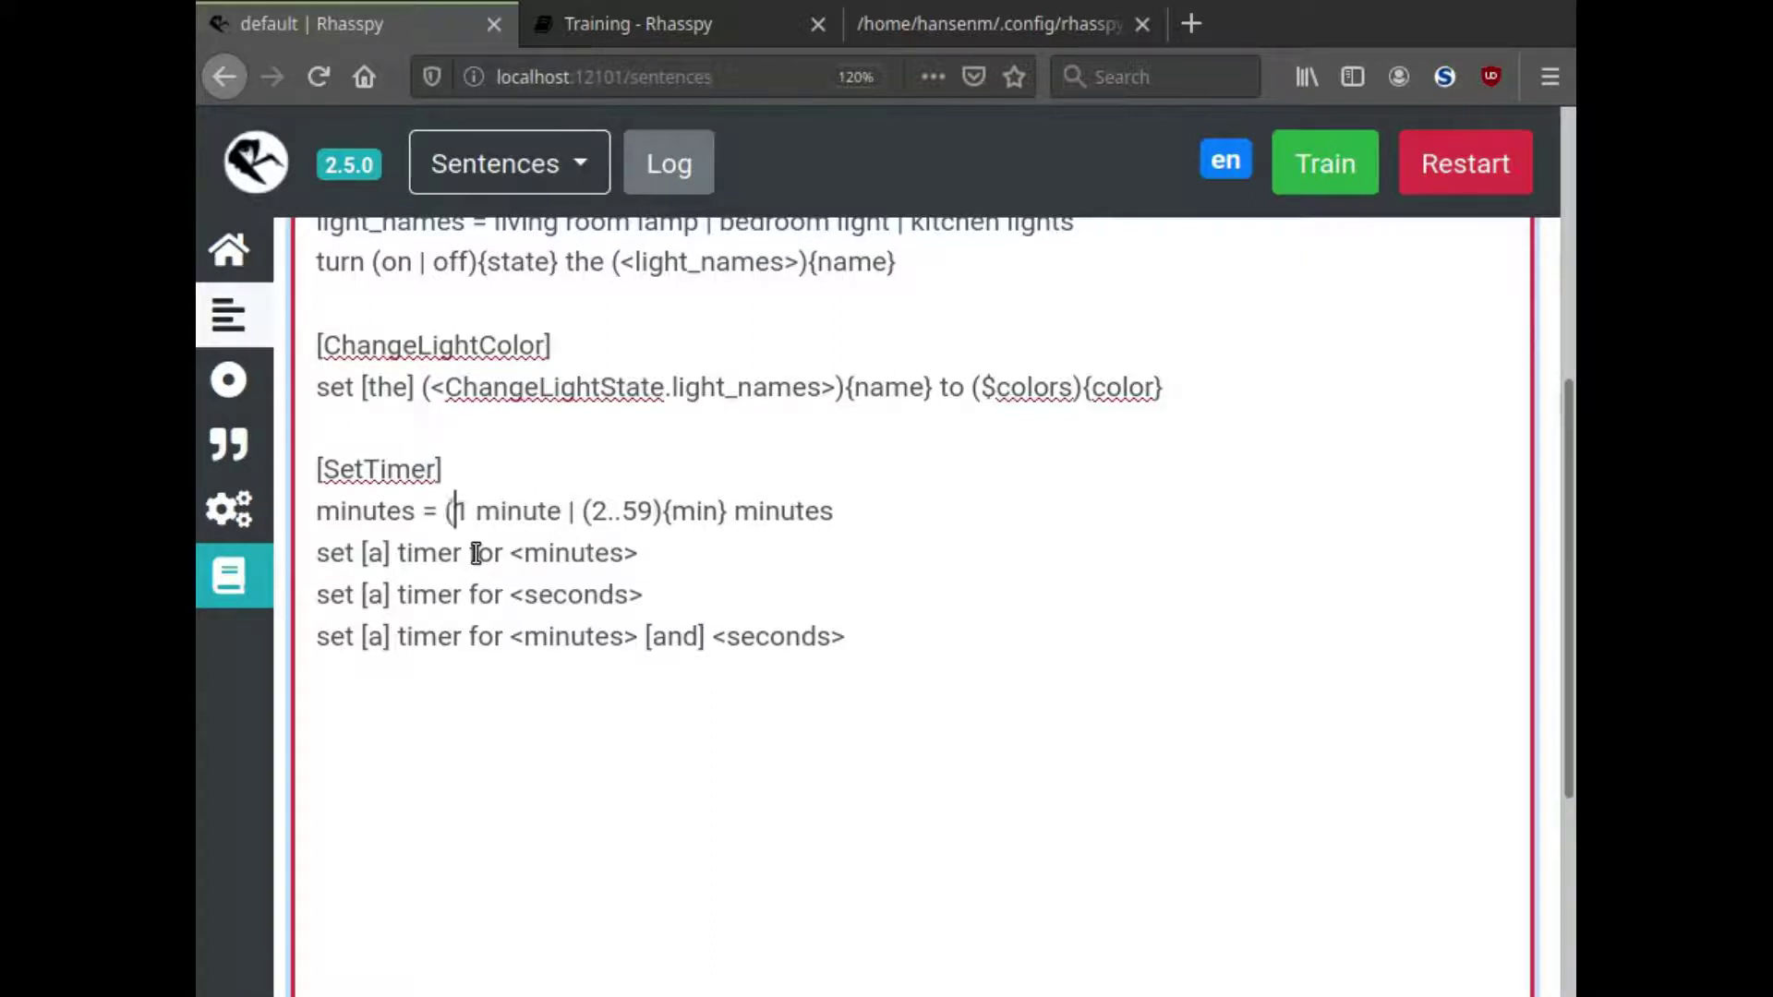
key("Right")
type("){min}")
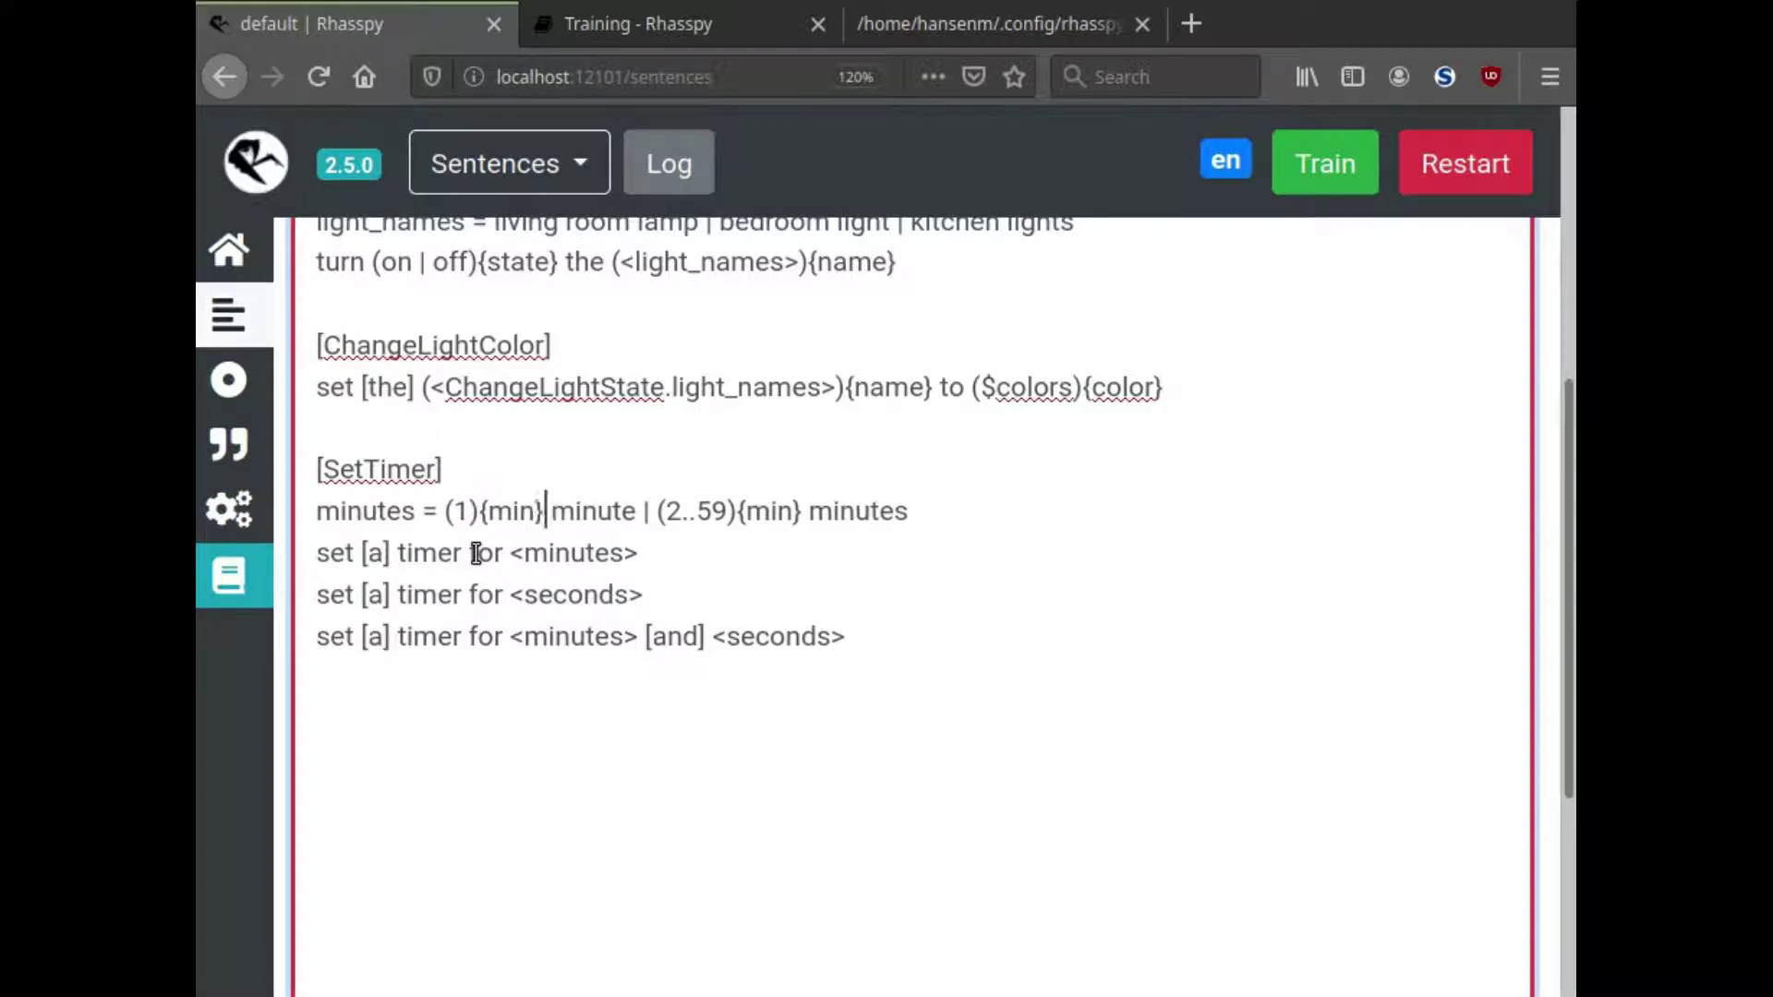
Duplicate the minutes rule on the line below it and rename the copy to seconds.
left_click_drag(909, 514, 308, 524)
key("ctrl+c")
left_click(961, 514)
key("Return")
key("ctrl+v")
double_click(378, 554)
type("se")
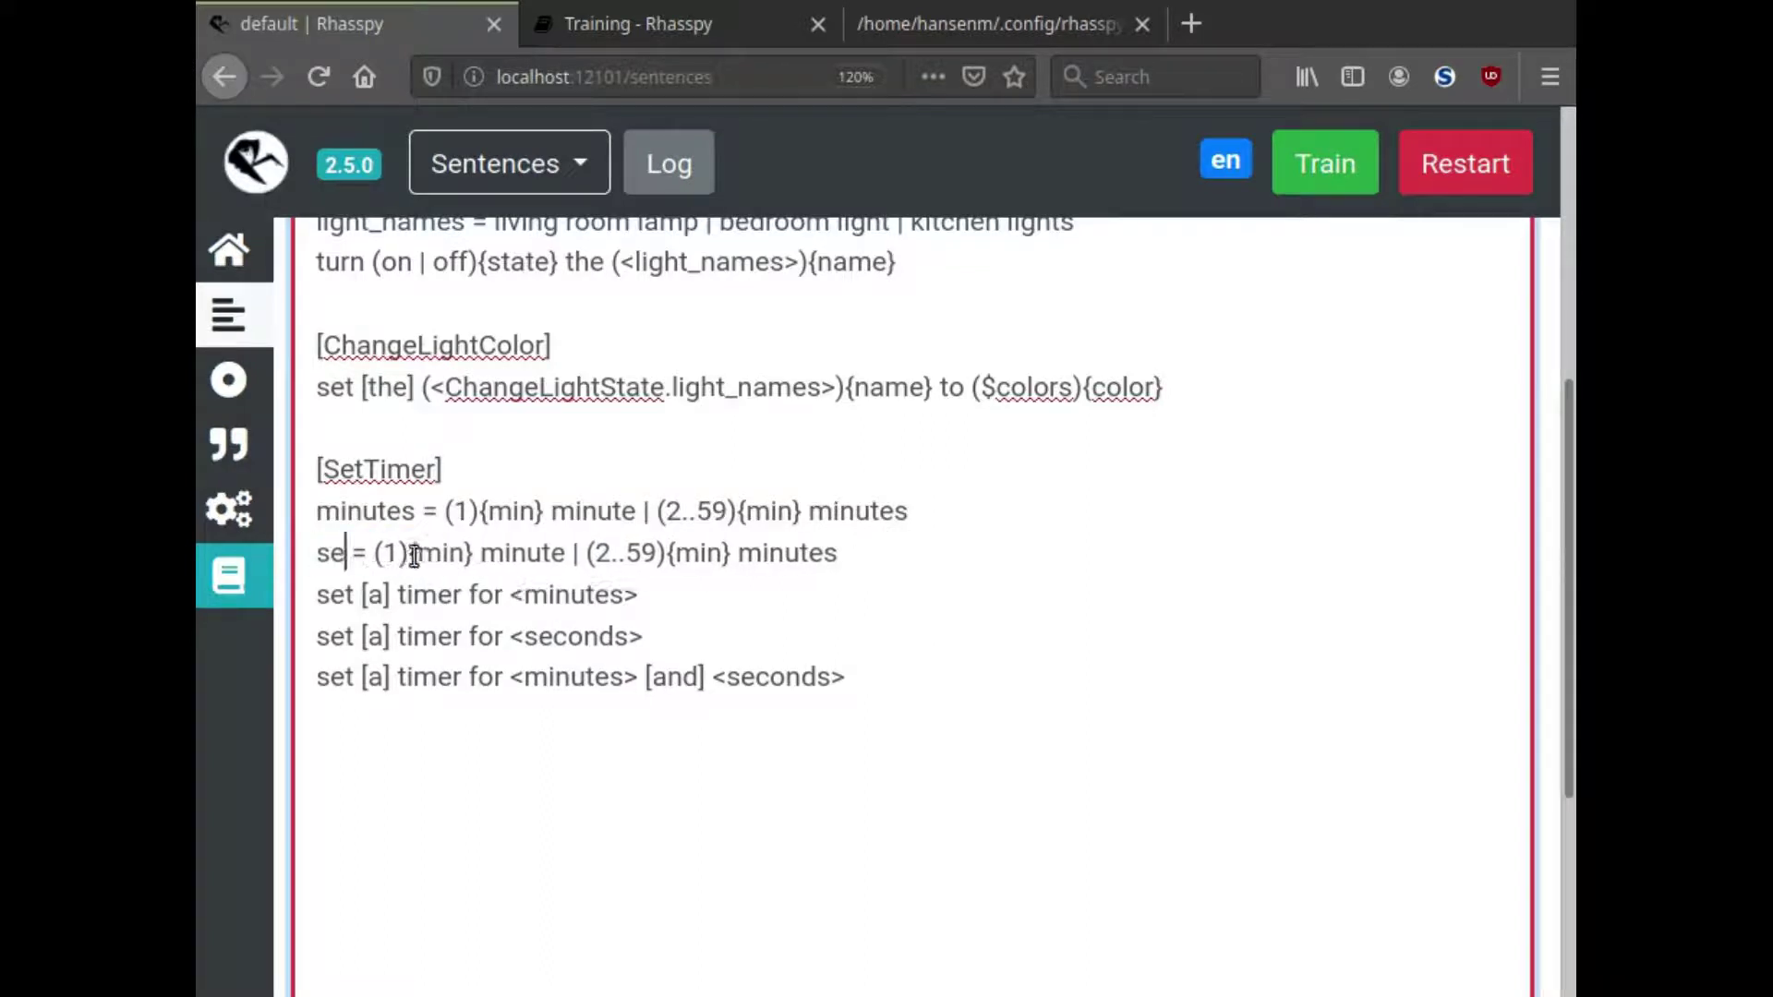
type("conds")
Change the units and tags in the seconds rule so it reads "(1){sec} second | (2..59){sec} seconds".
double_click(407, 554)
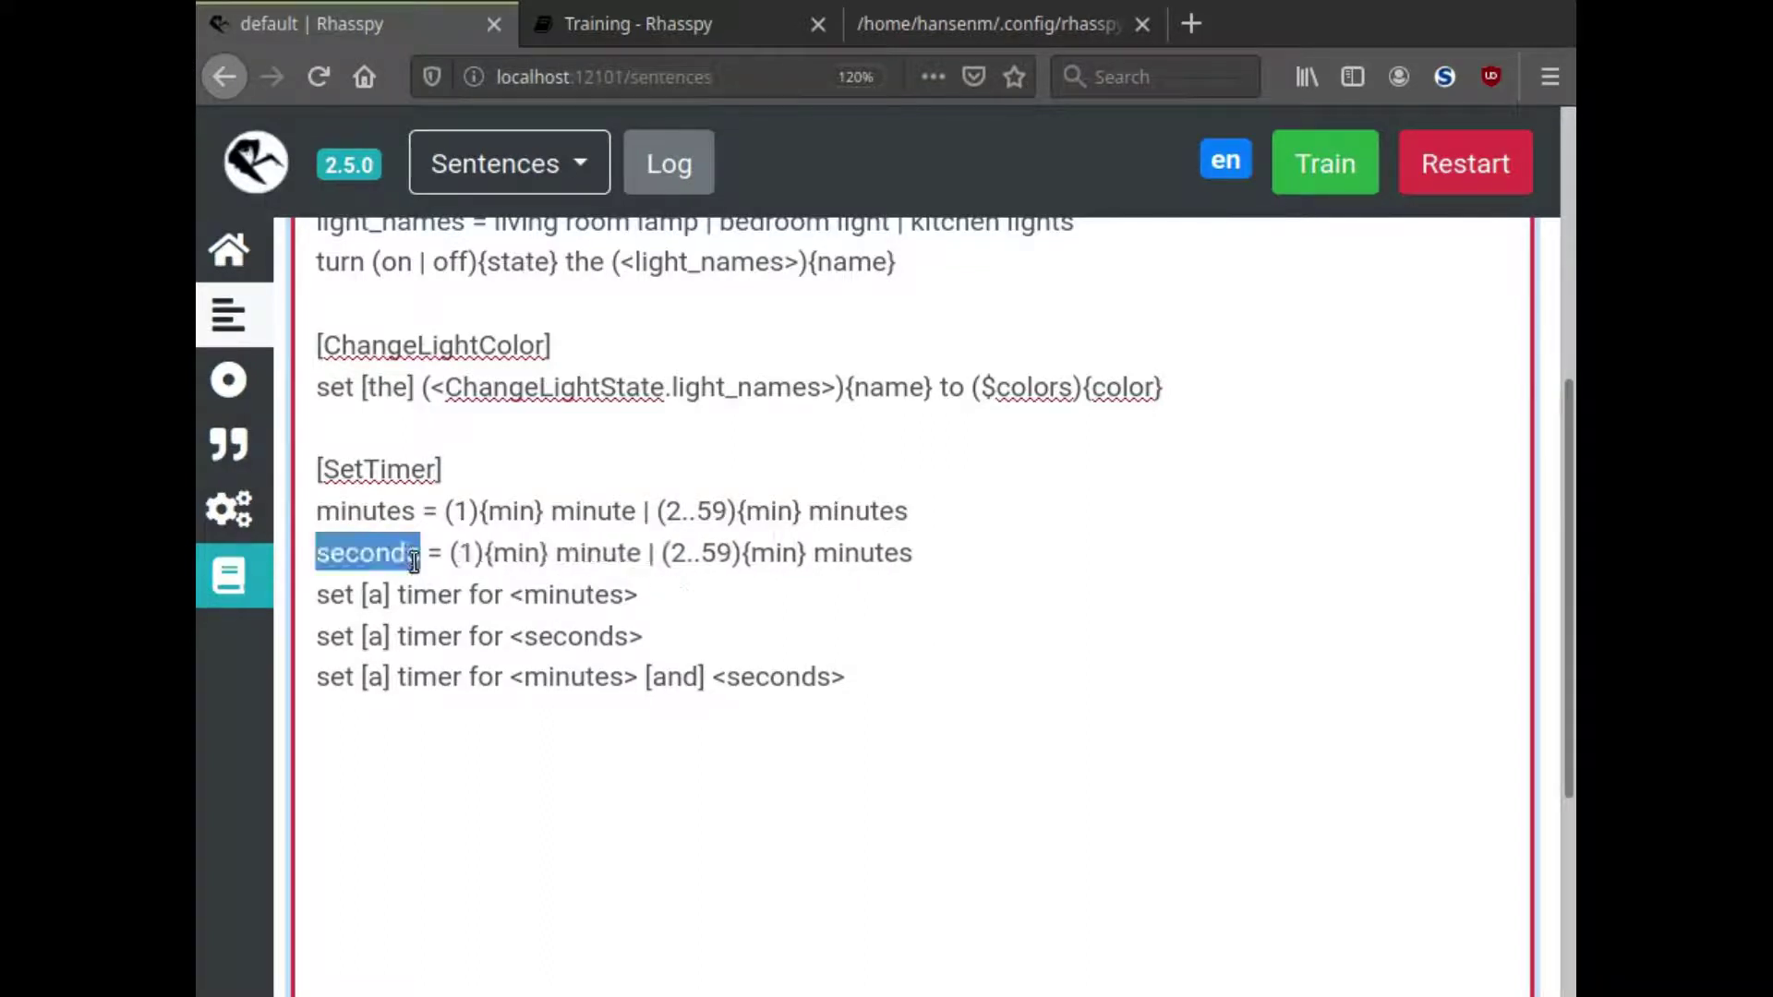
double_click(829, 564)
type("seconds")
double_click(622, 554)
type("seconds")
key("BackSpace")
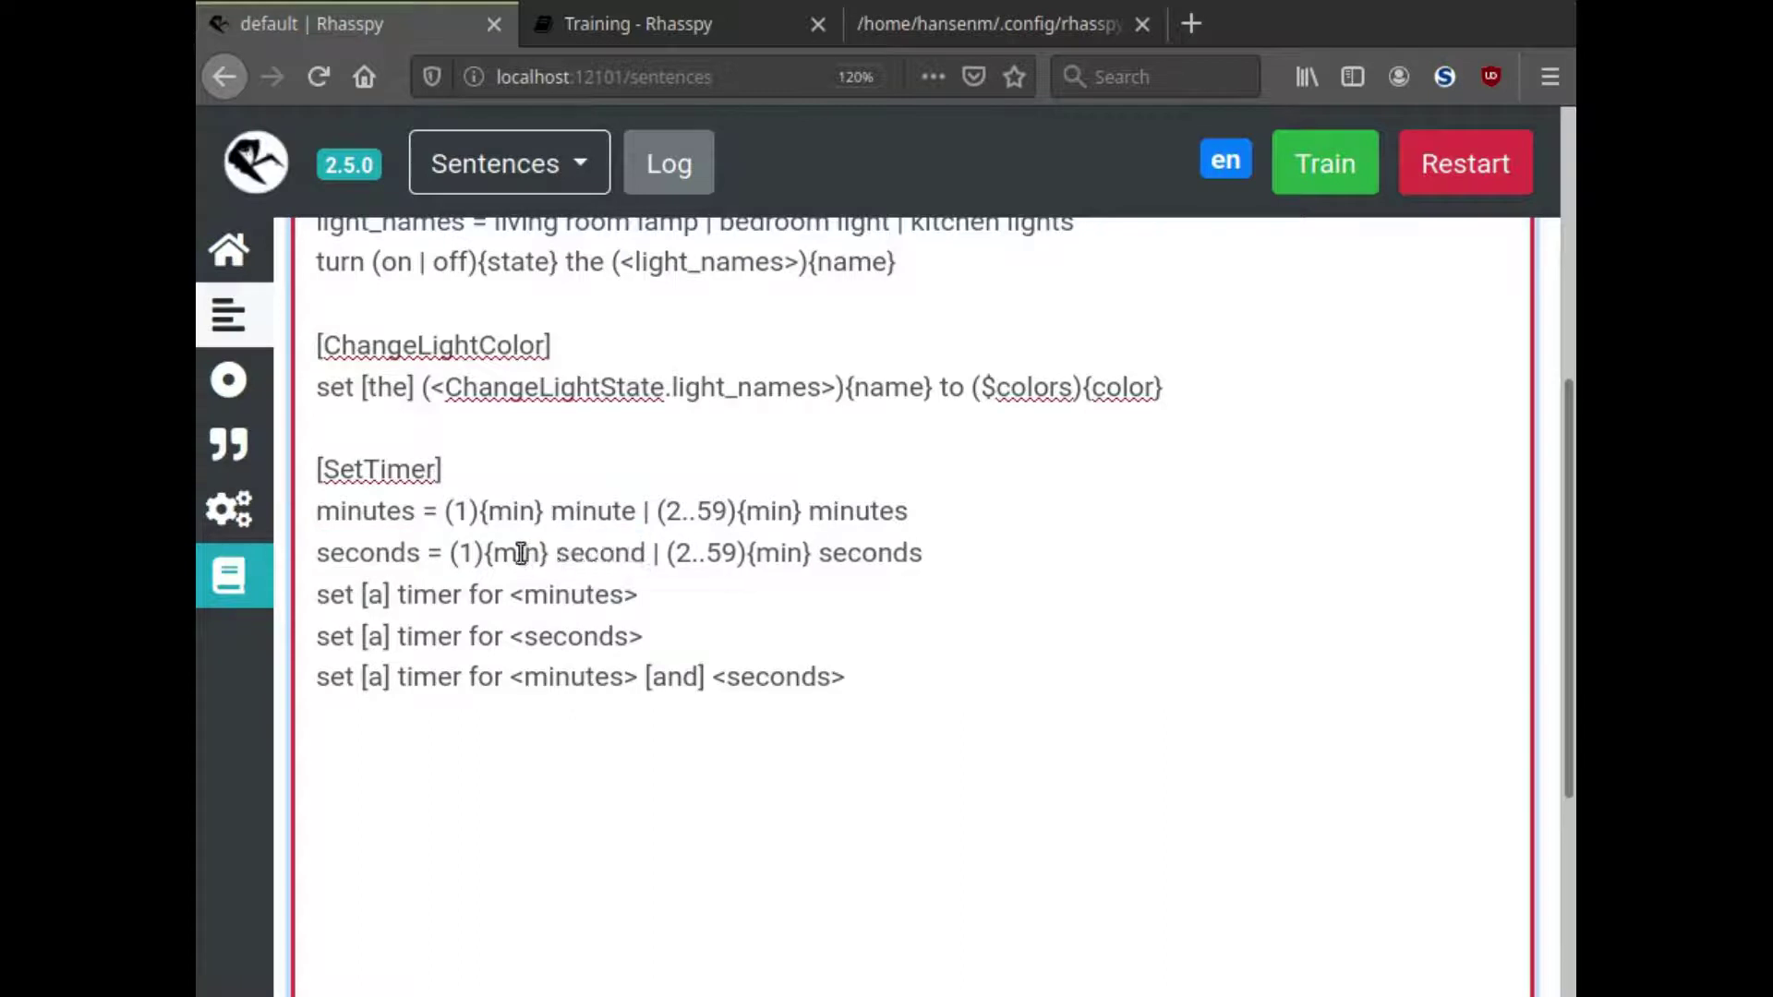
double_click(521, 553)
type("sec")
double_click(762, 558)
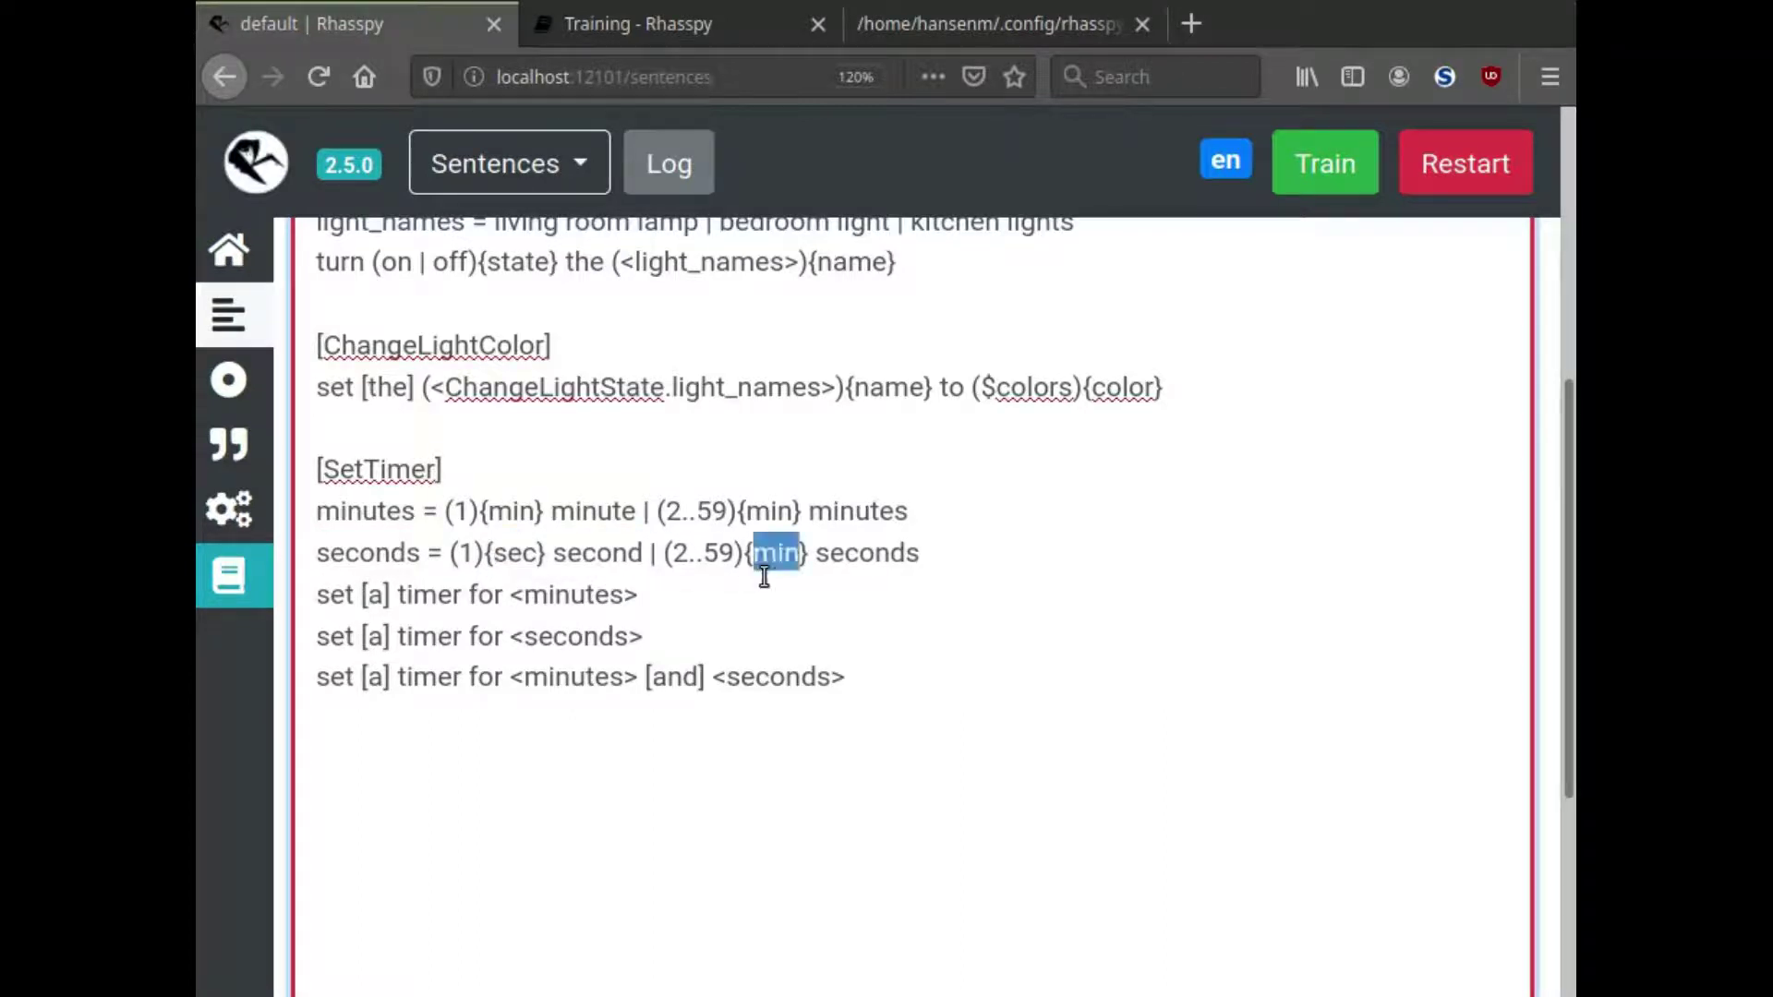
type("sec")
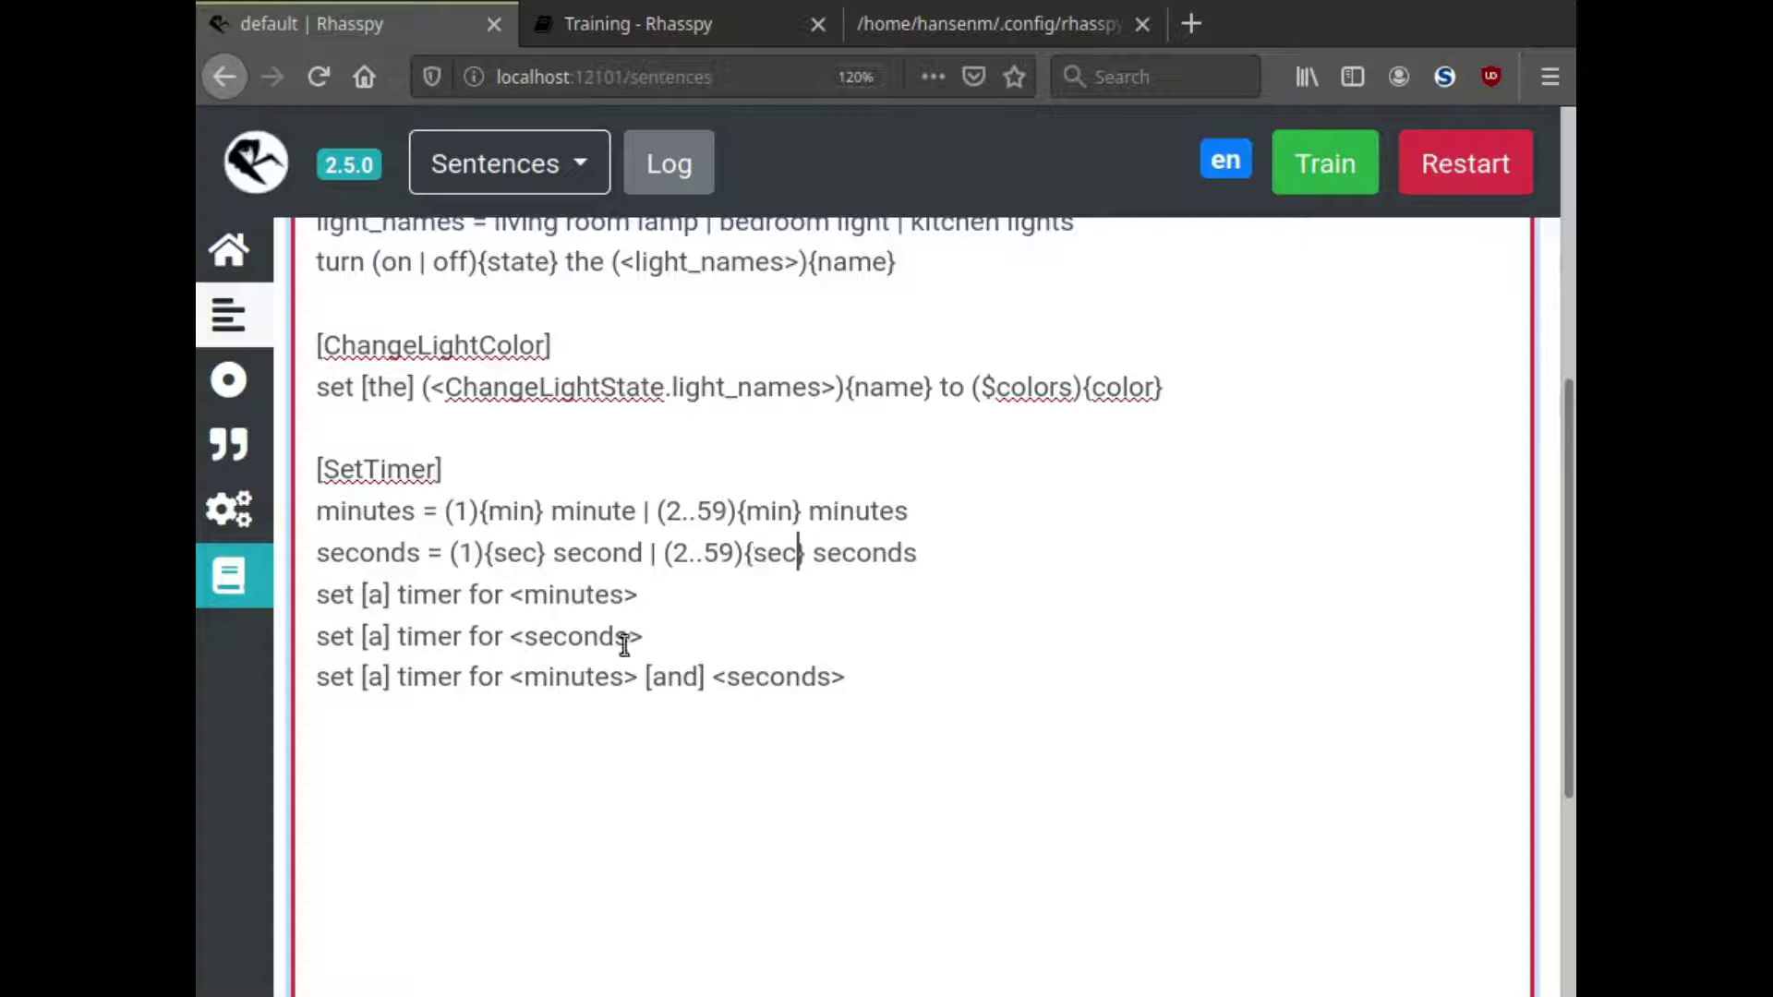
Save the sentences and retrain Rhasspy.
scroll(530, 423, "up", 3)
scroll(485, 314, "up", 2)
left_click(522, 432)
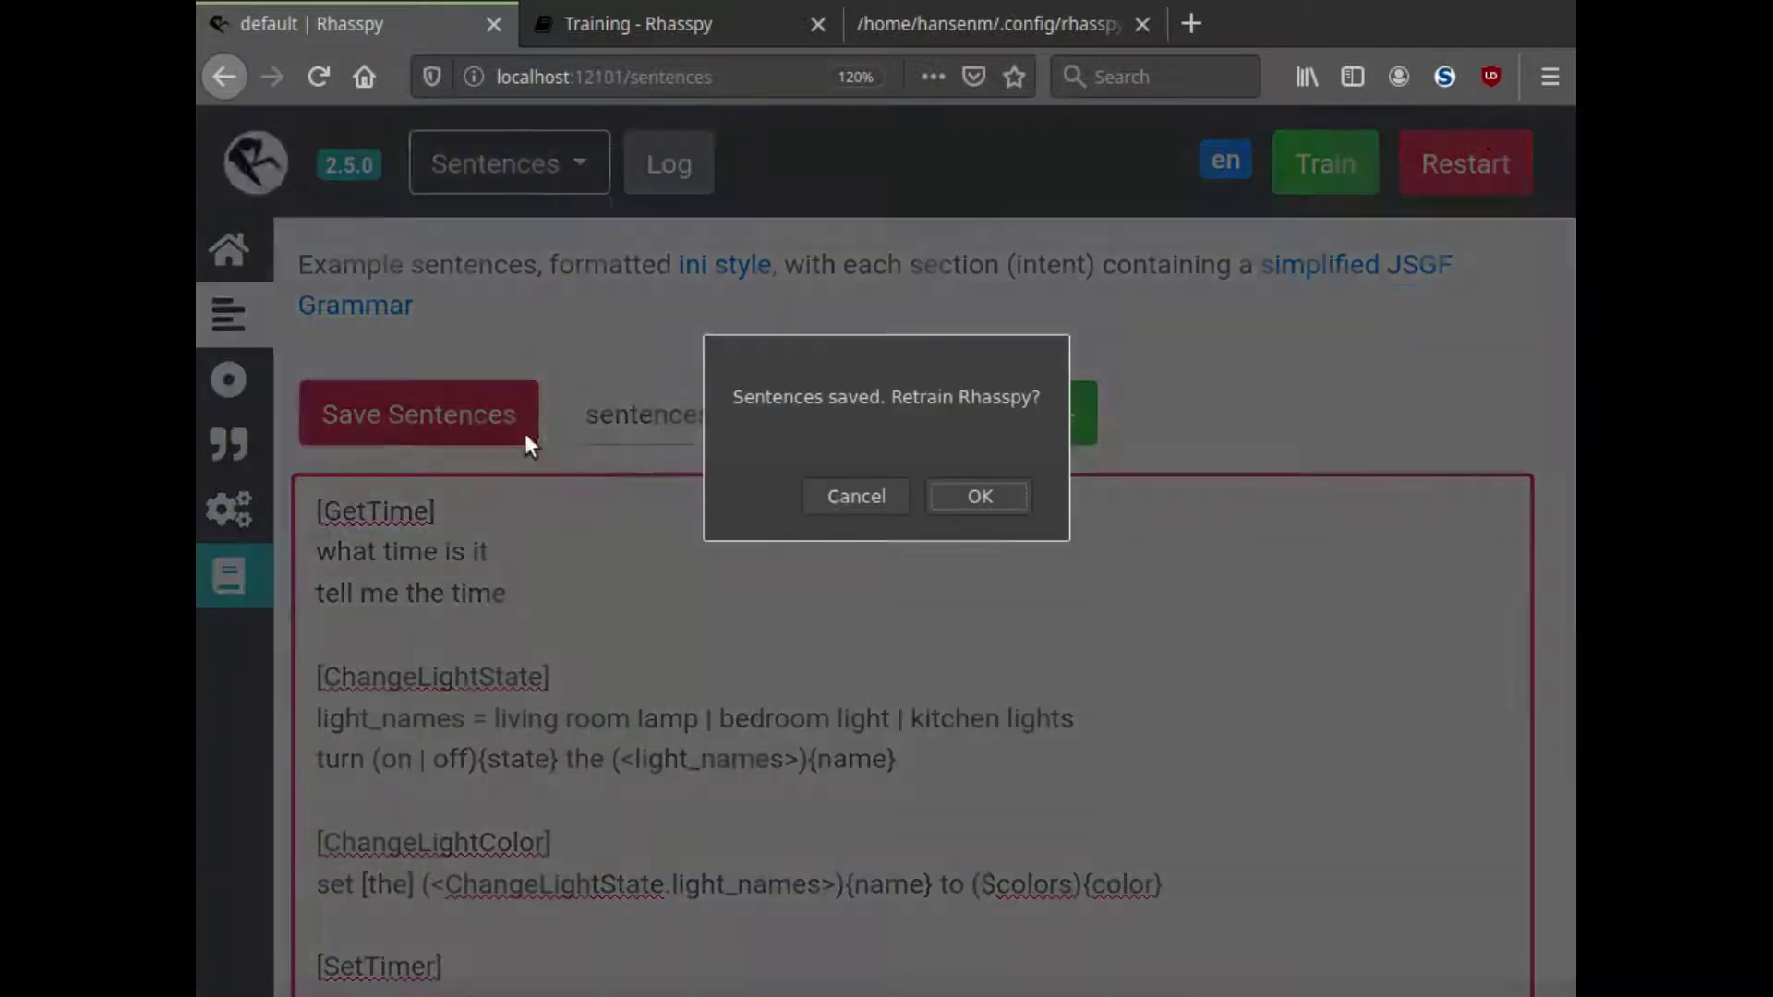
left_click(988, 495)
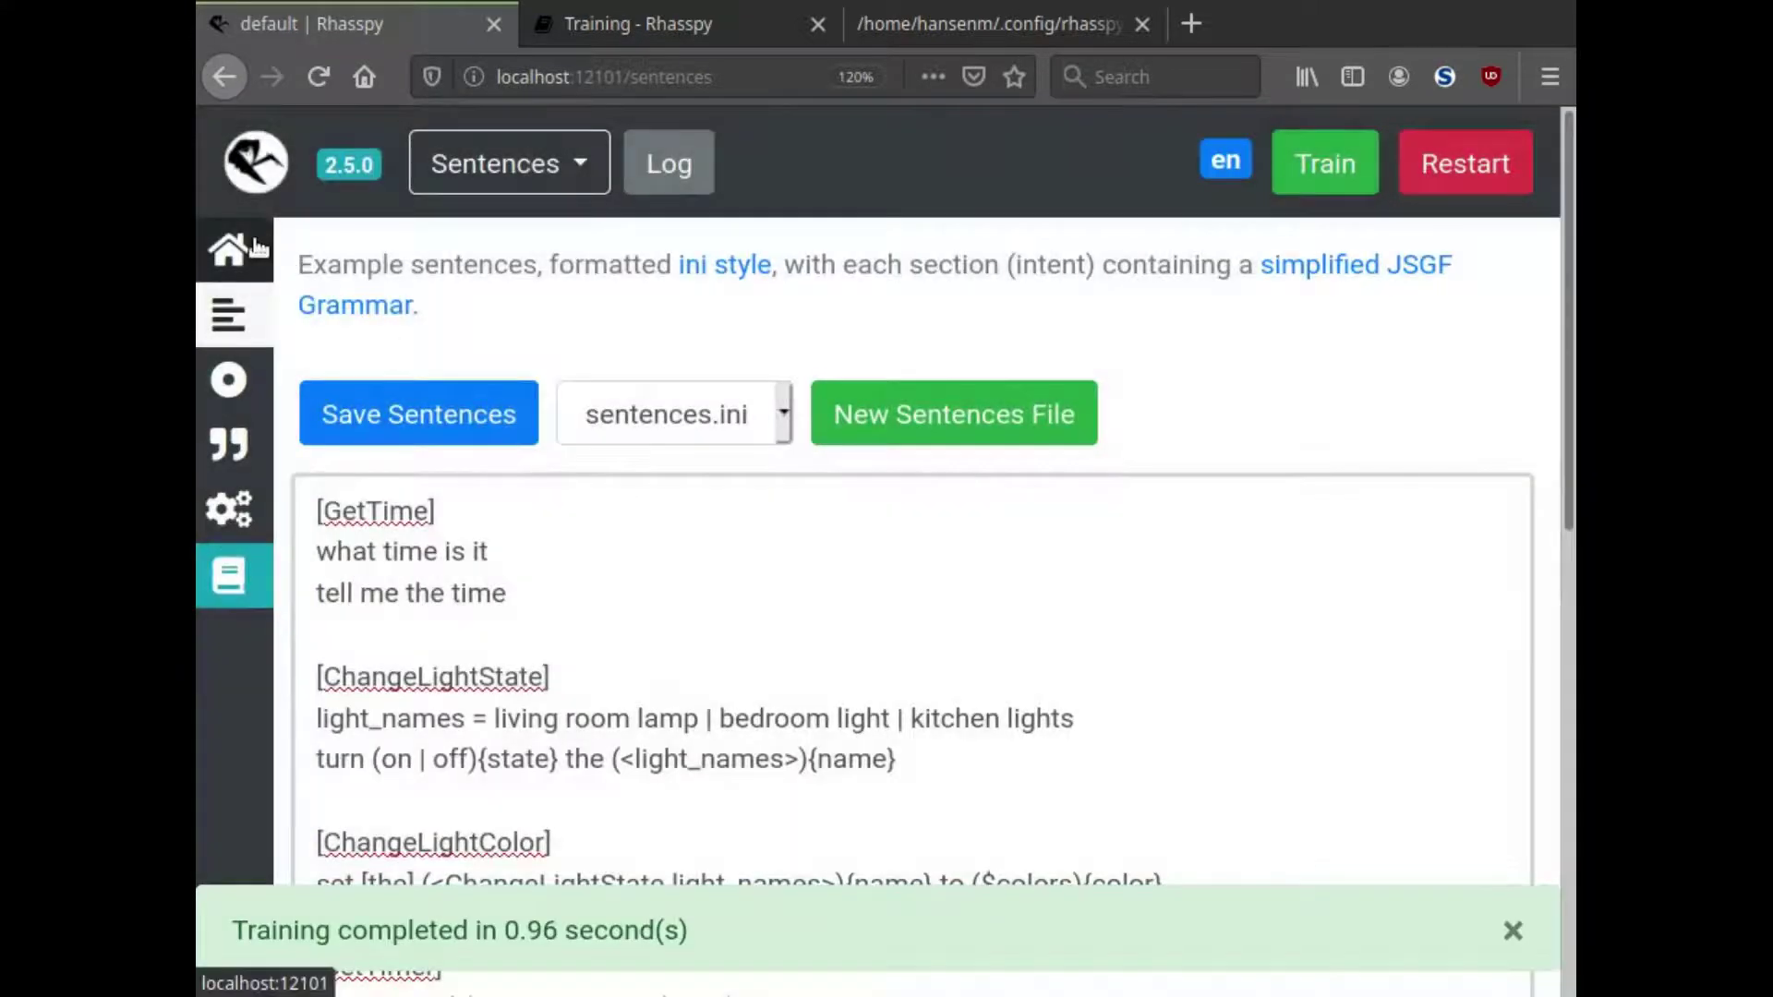
Test the voice command "set a timer for ten minutes" from the home page and examine the min entity and slot in its intent JSON.
left_click(256, 245)
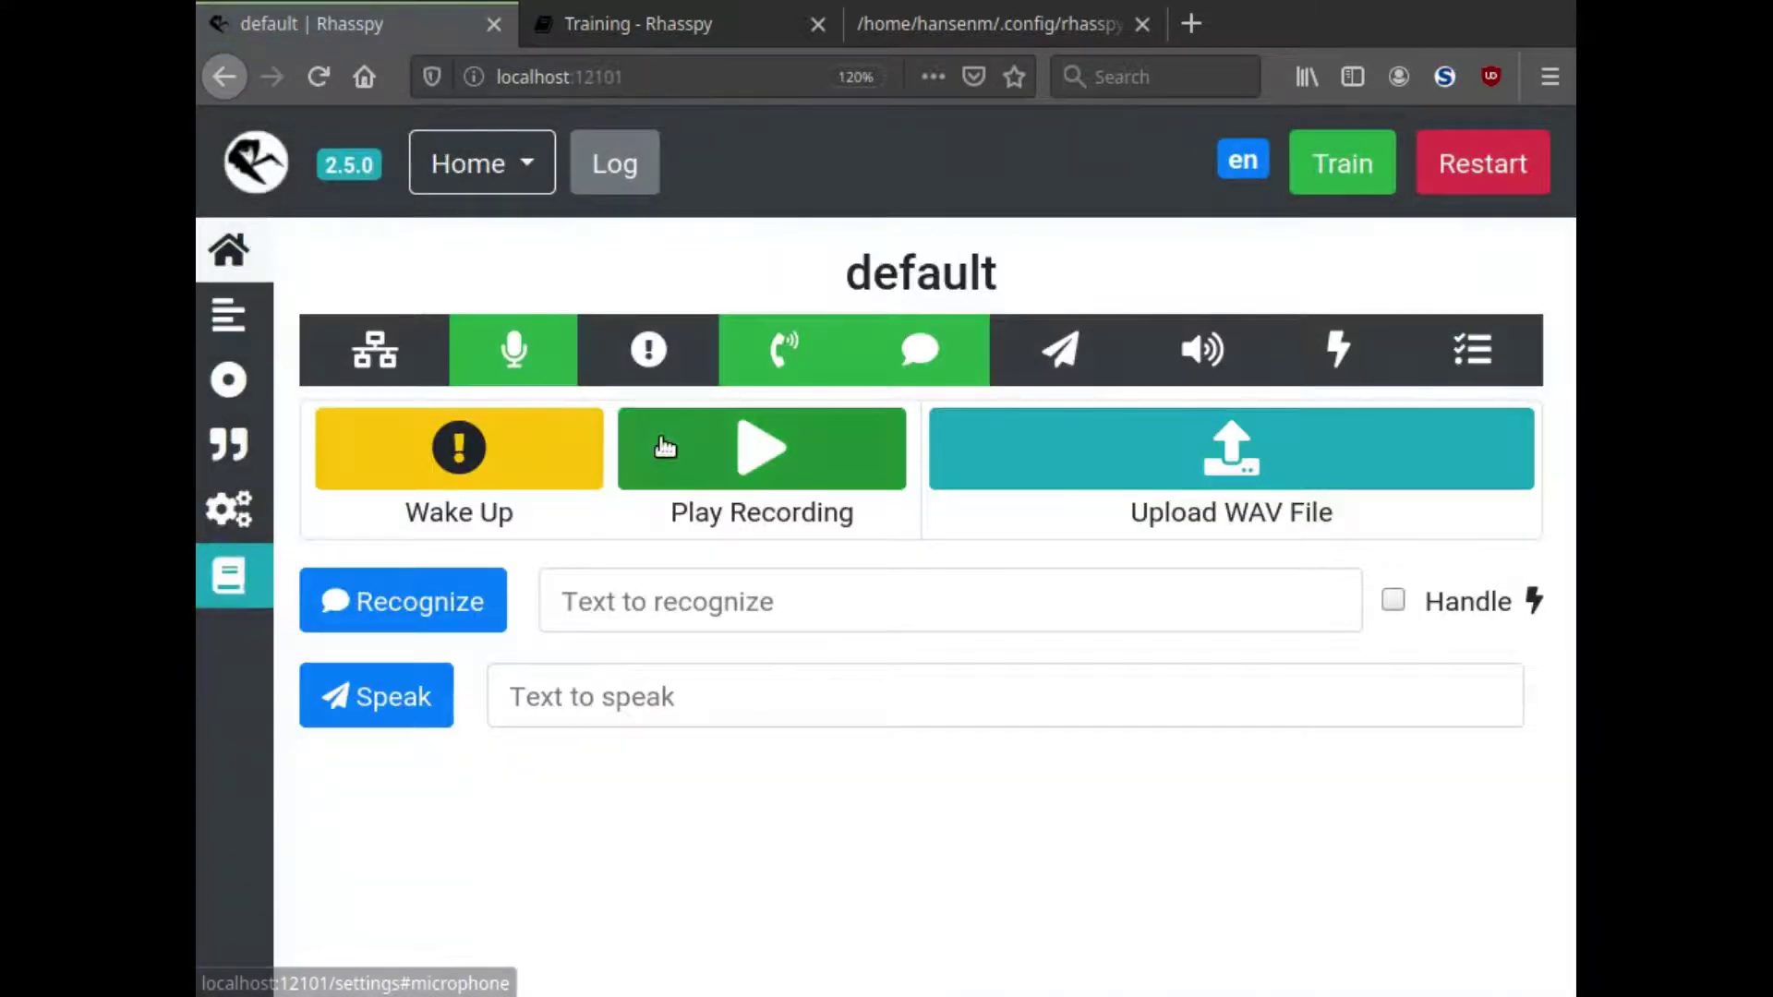
left_click(466, 471)
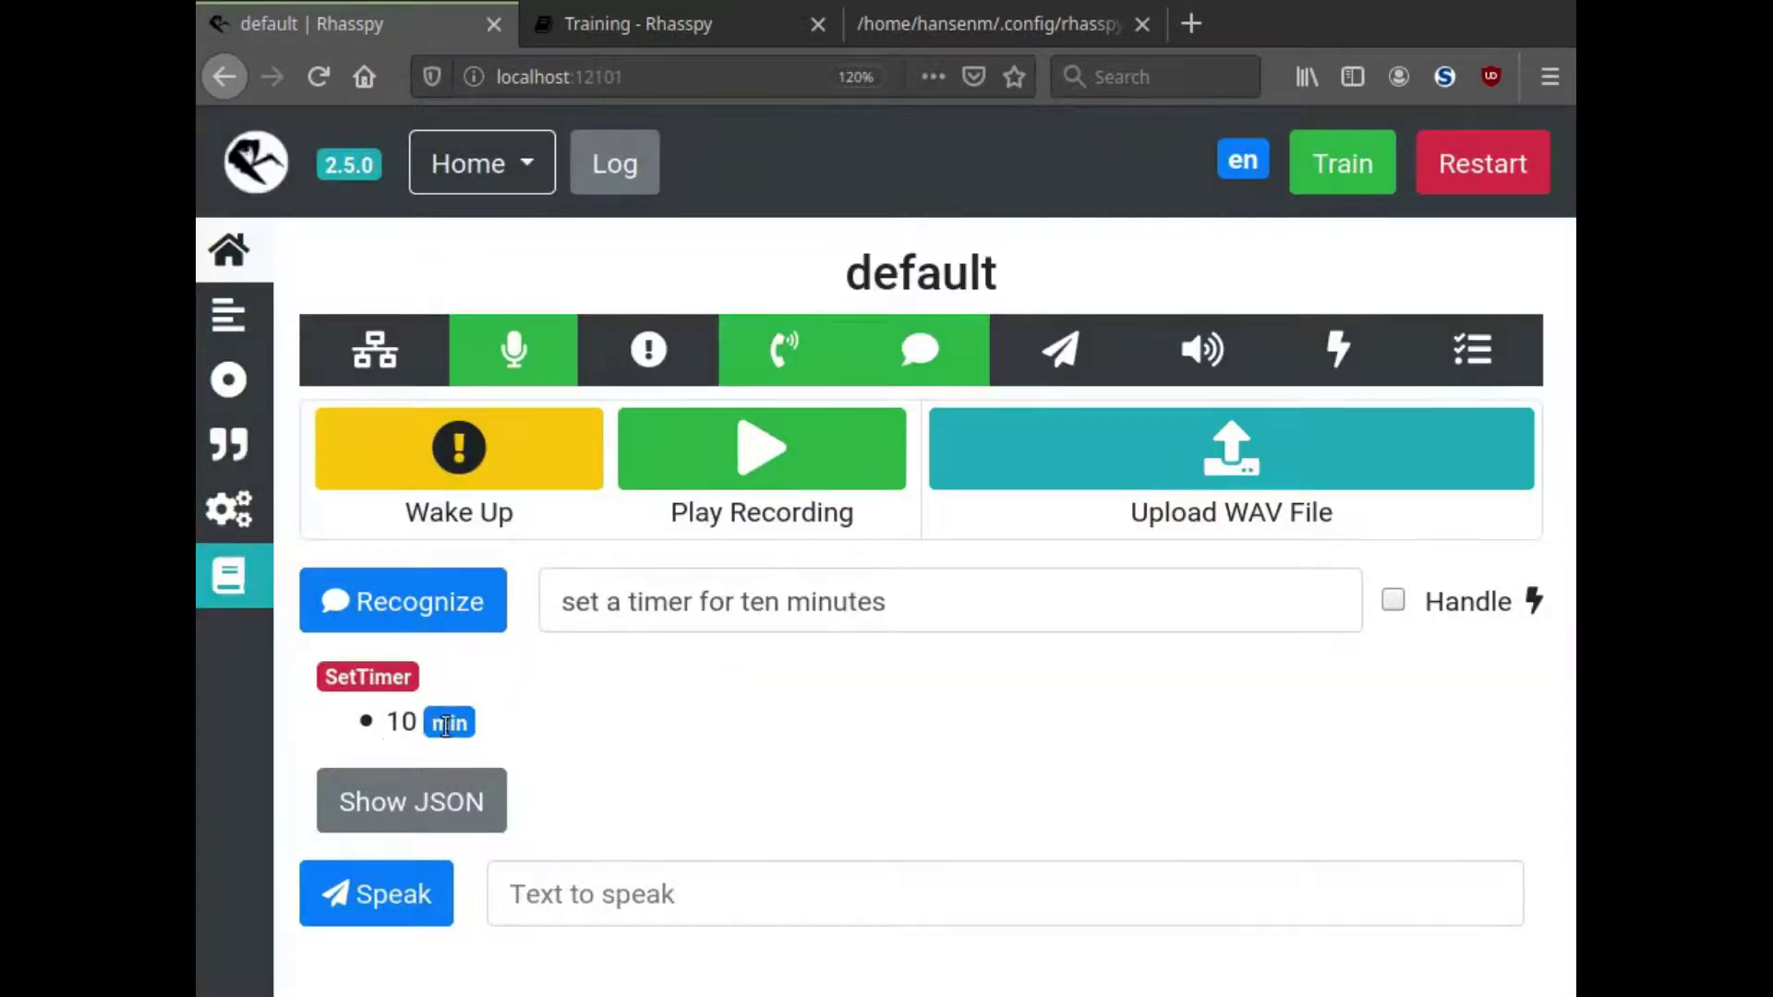
left_click(435, 805)
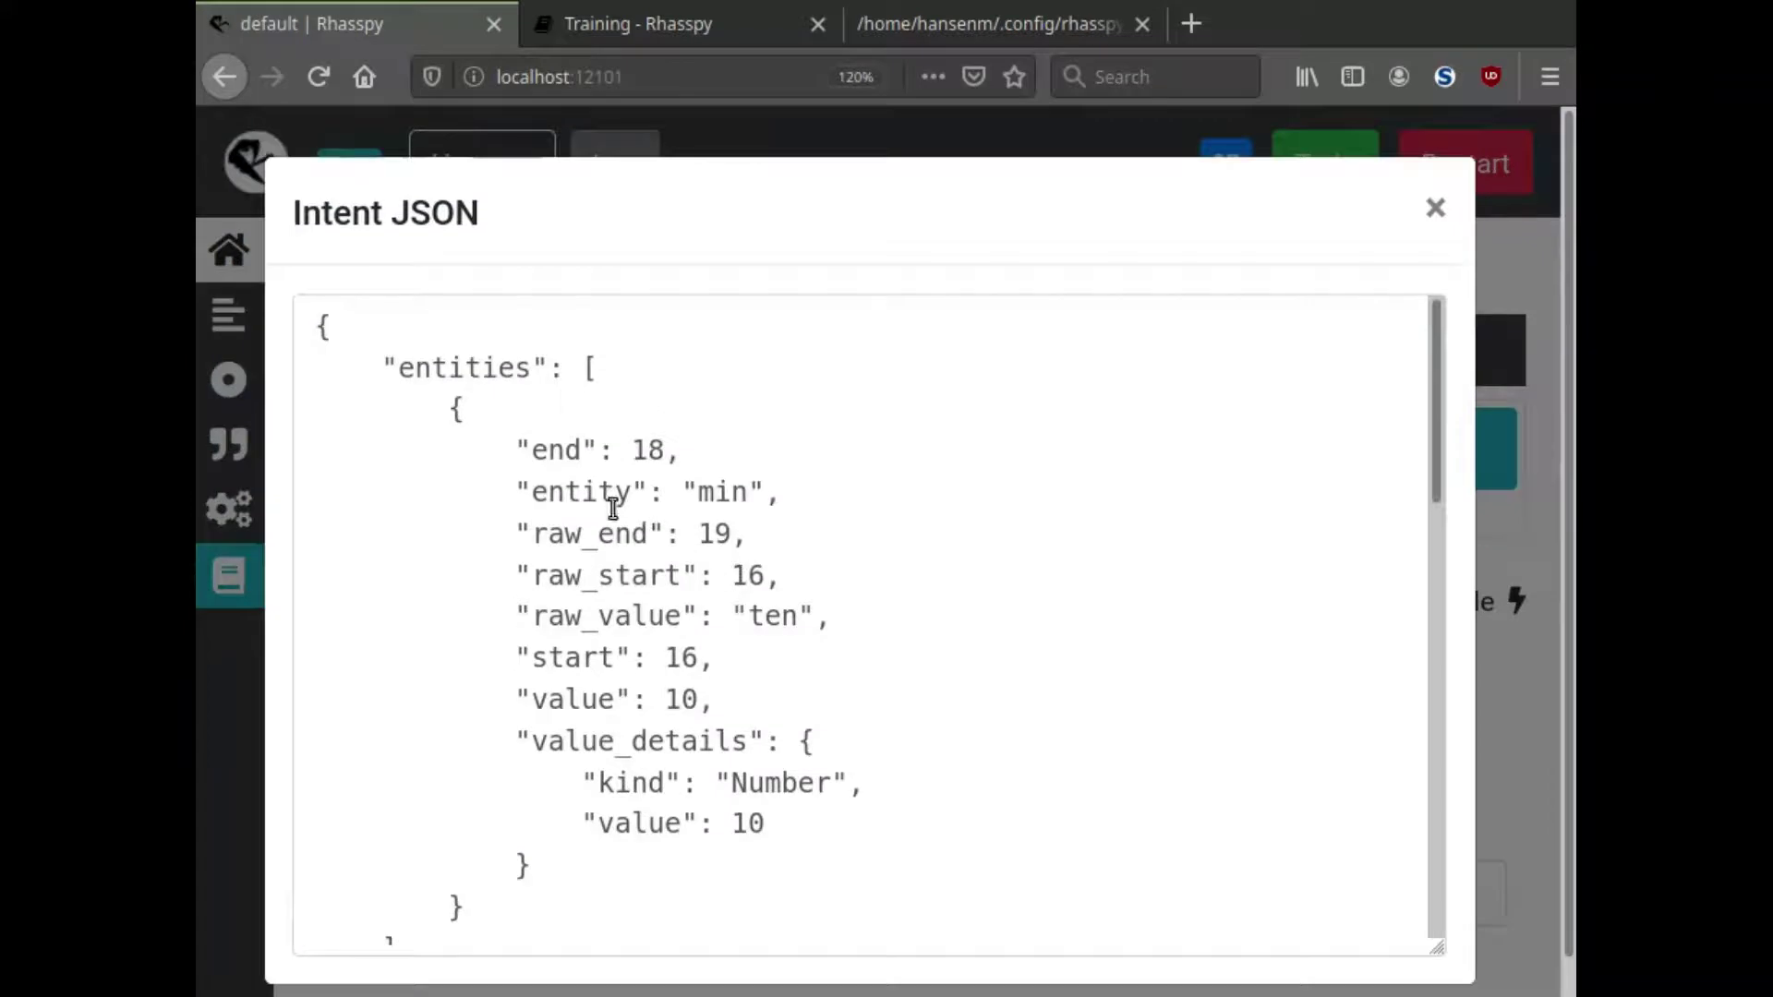
scroll(573, 503, "down", 3)
scroll(601, 510, "down", 8)
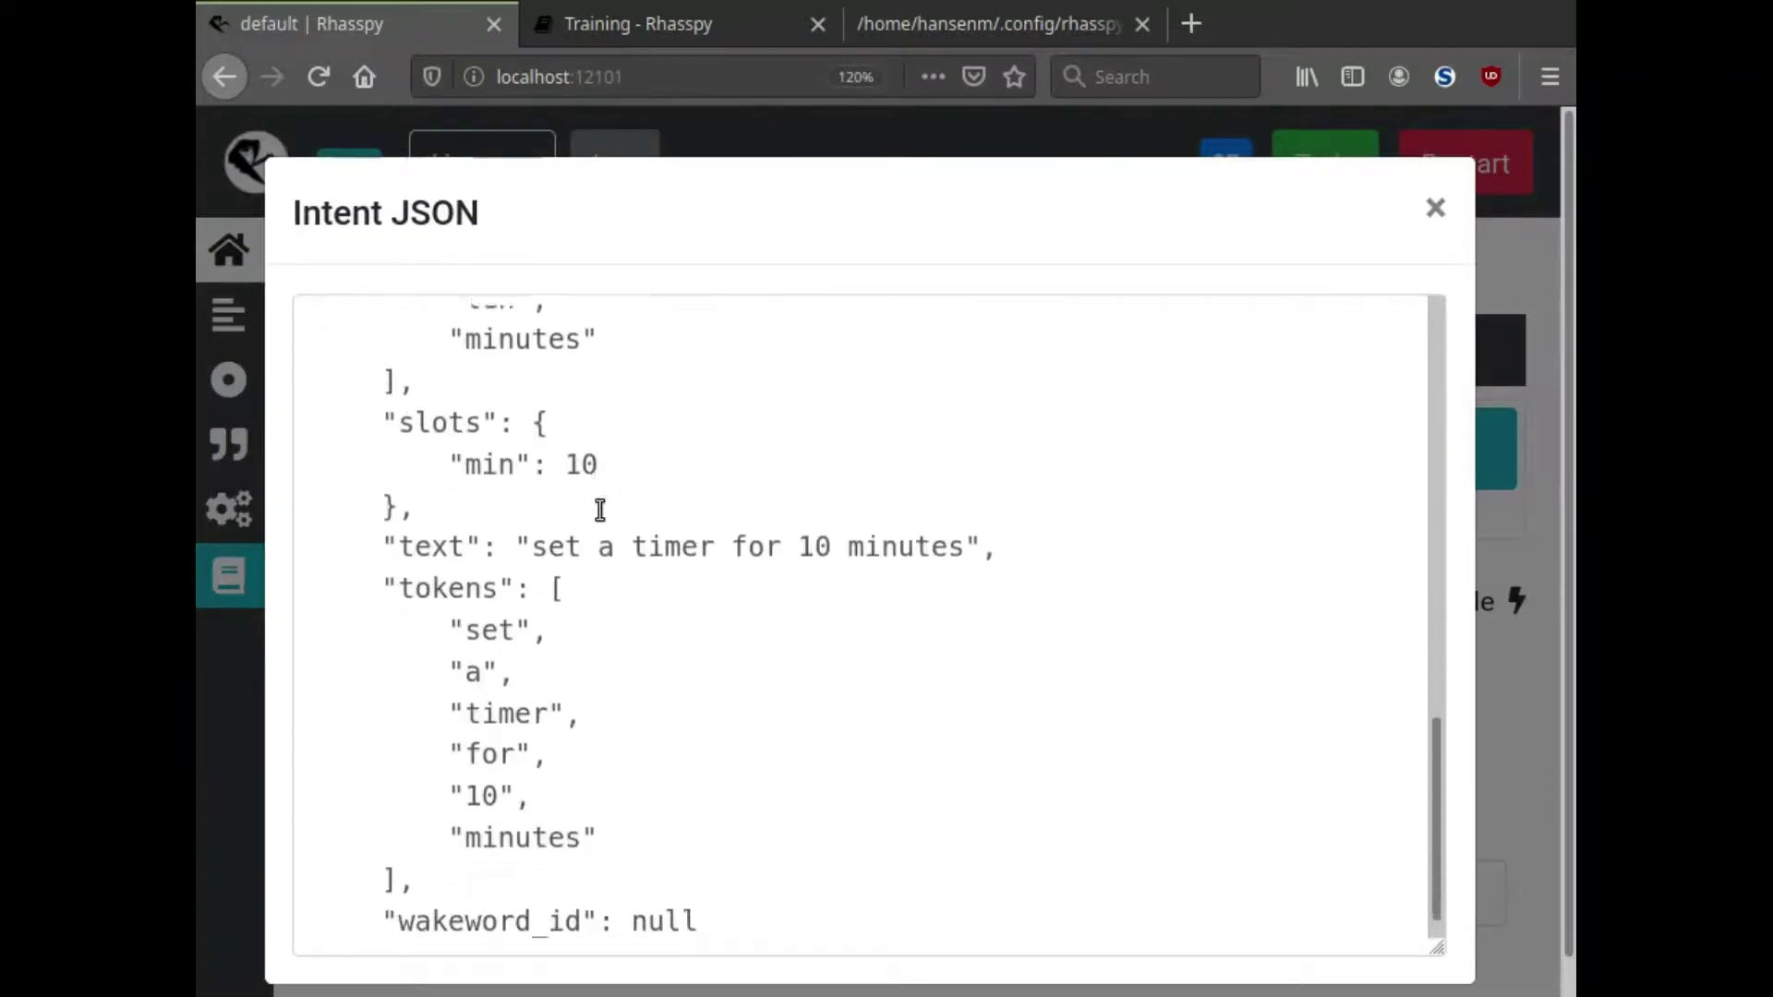
Examine the value of the min slot in the intent JSON, and close the JSON view.
double_click(583, 427)
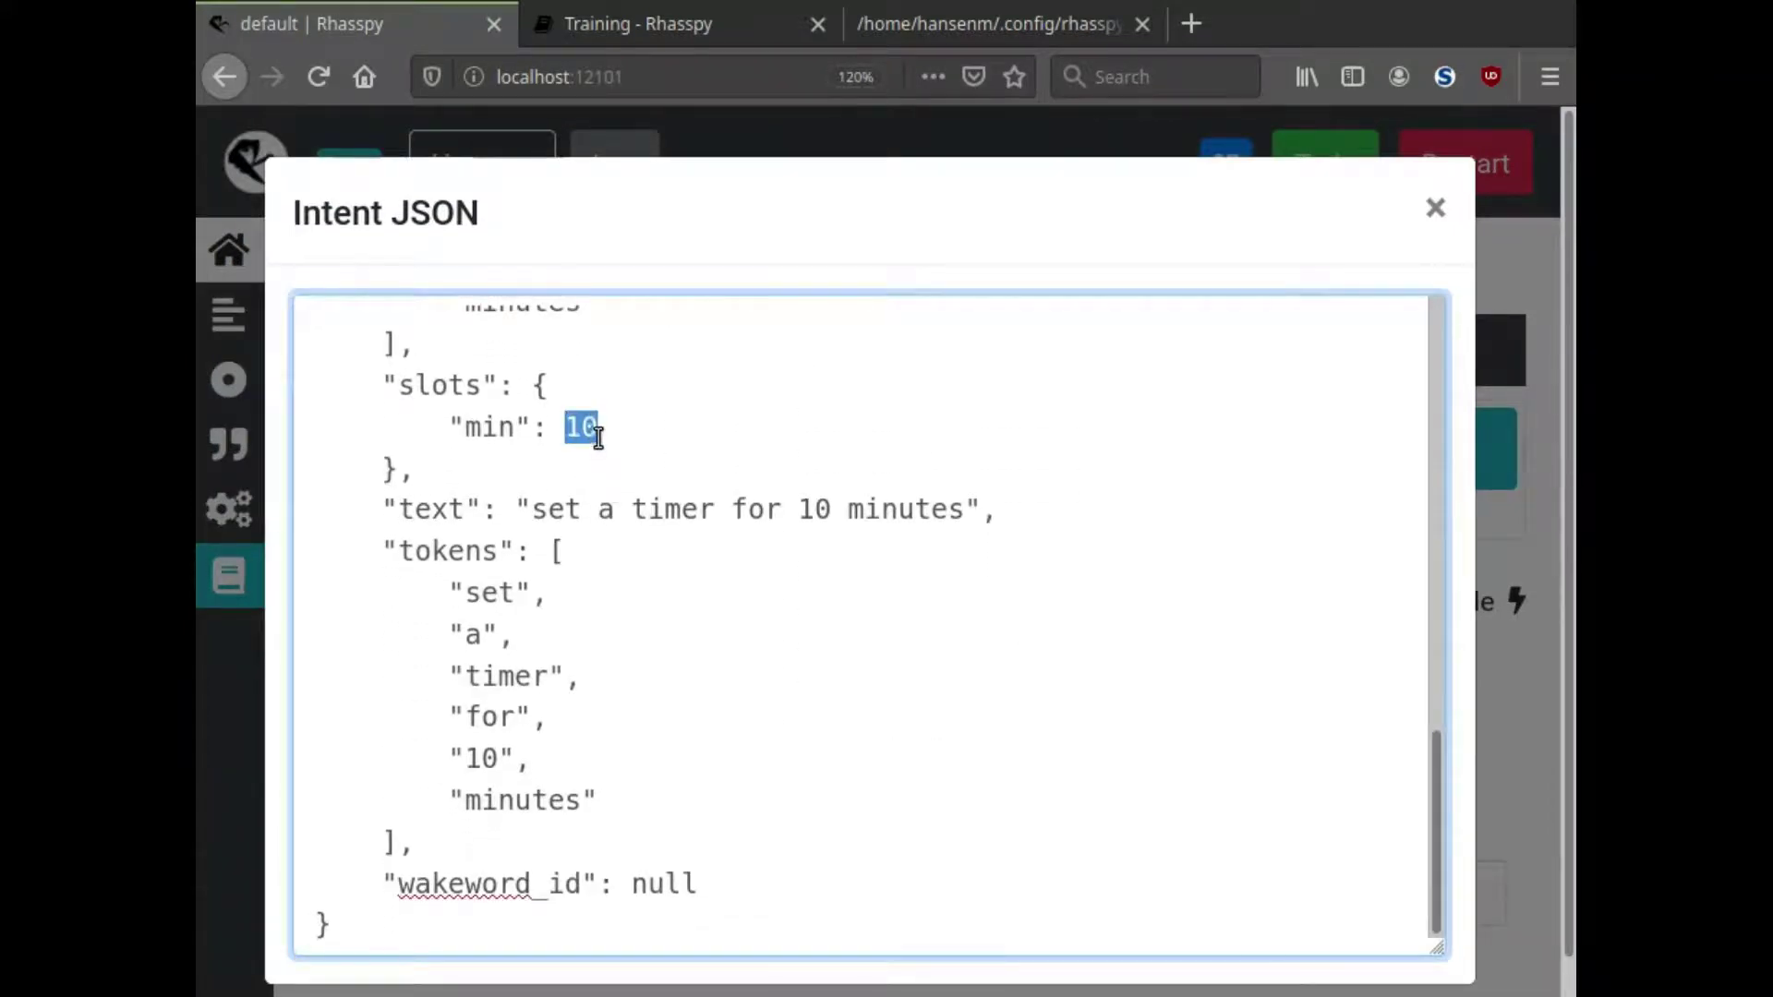
left_click(594, 432)
double_click(591, 431)
left_click(1437, 211)
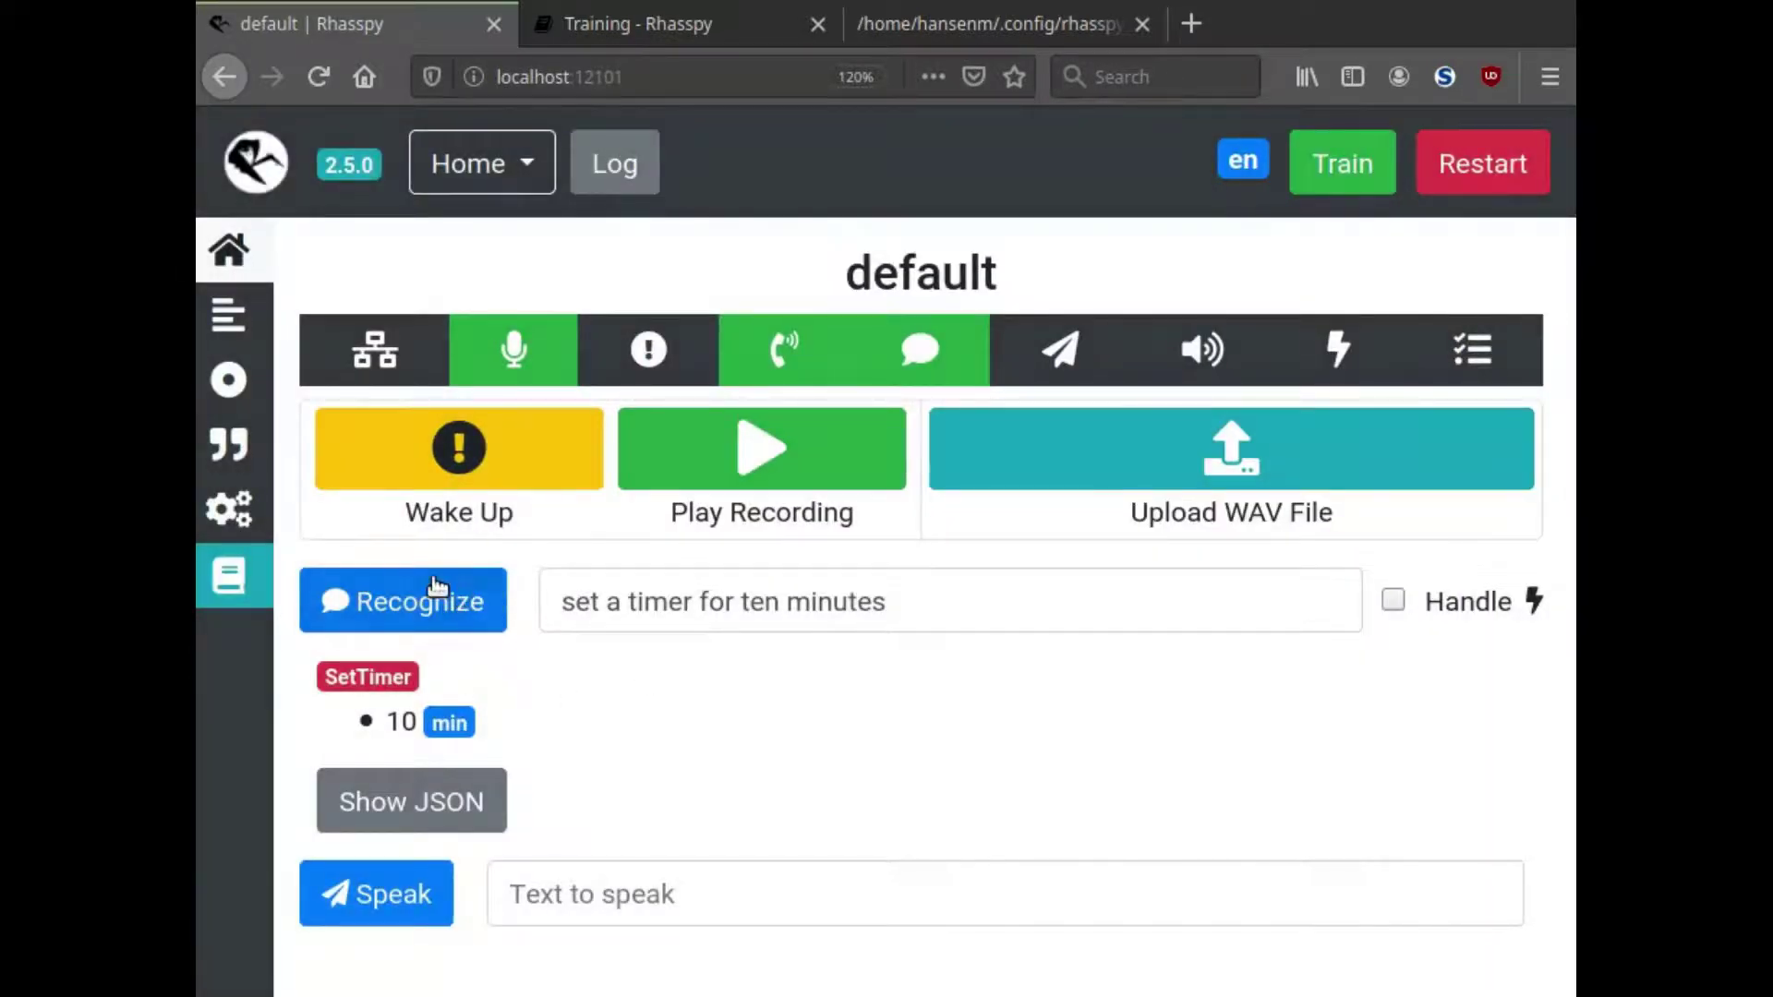
Test the voice command "set a timer for one minute and thirty seconds" and examine the min and sec slots in its intent JSON.
left_click(504, 457)
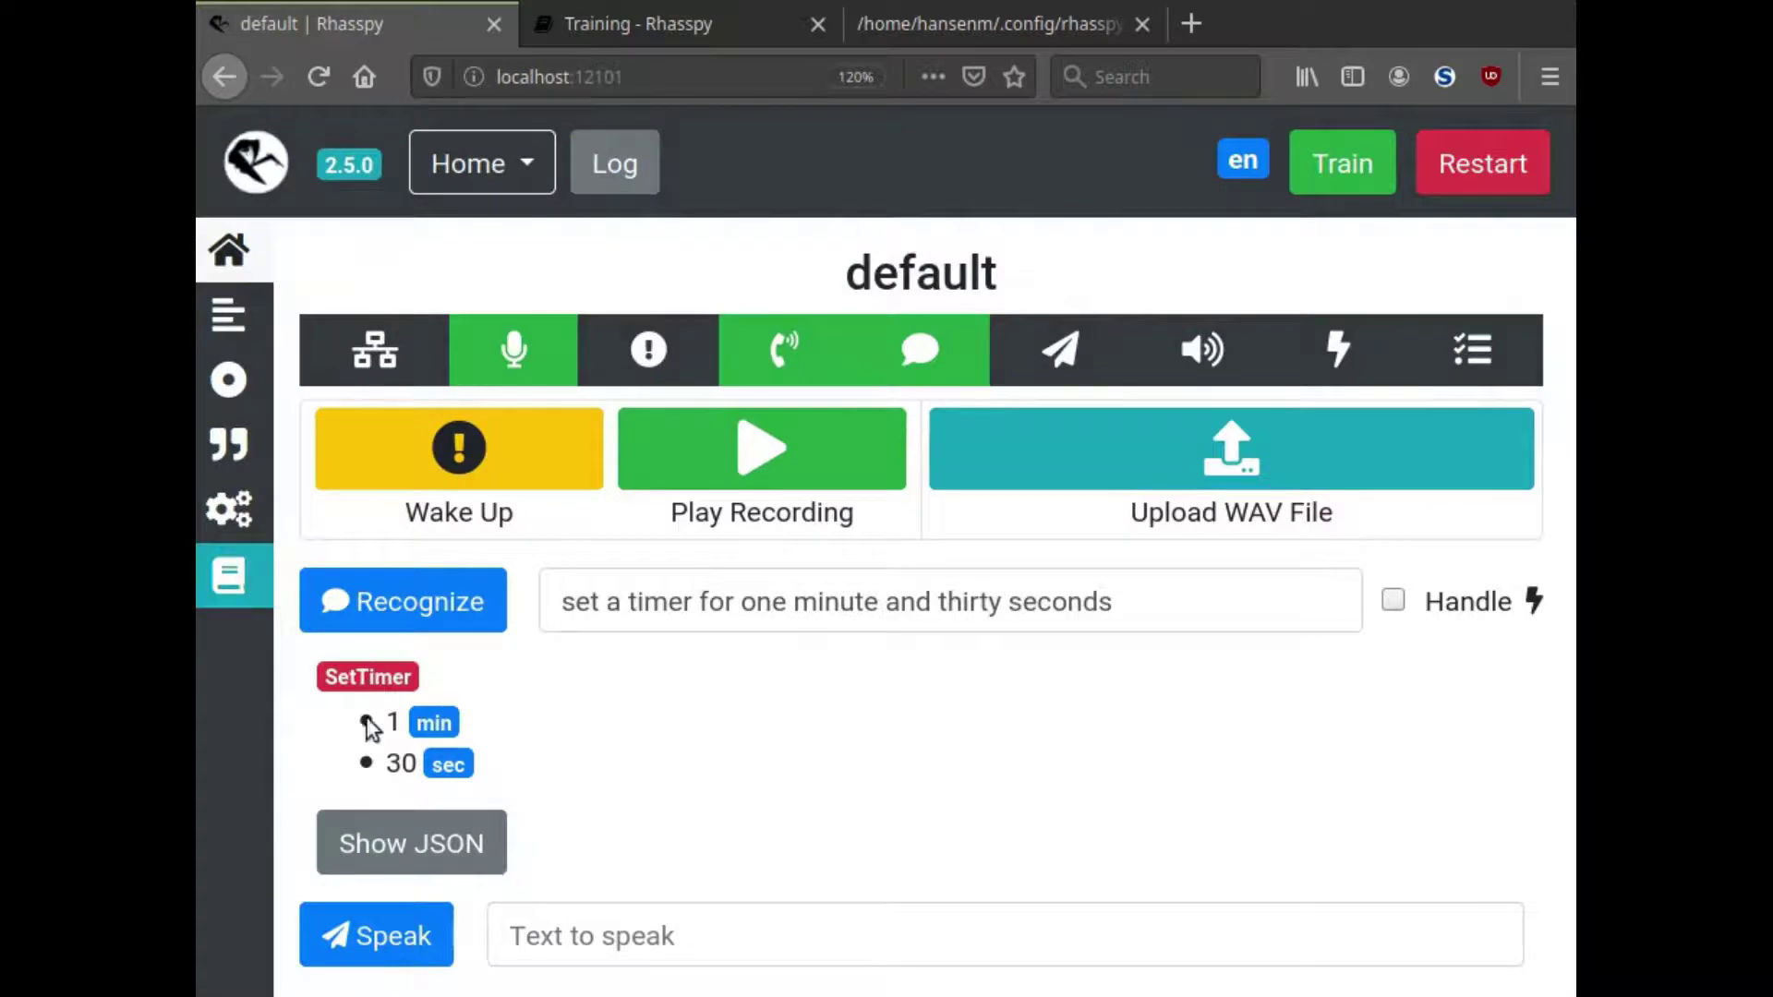
left_click(419, 840)
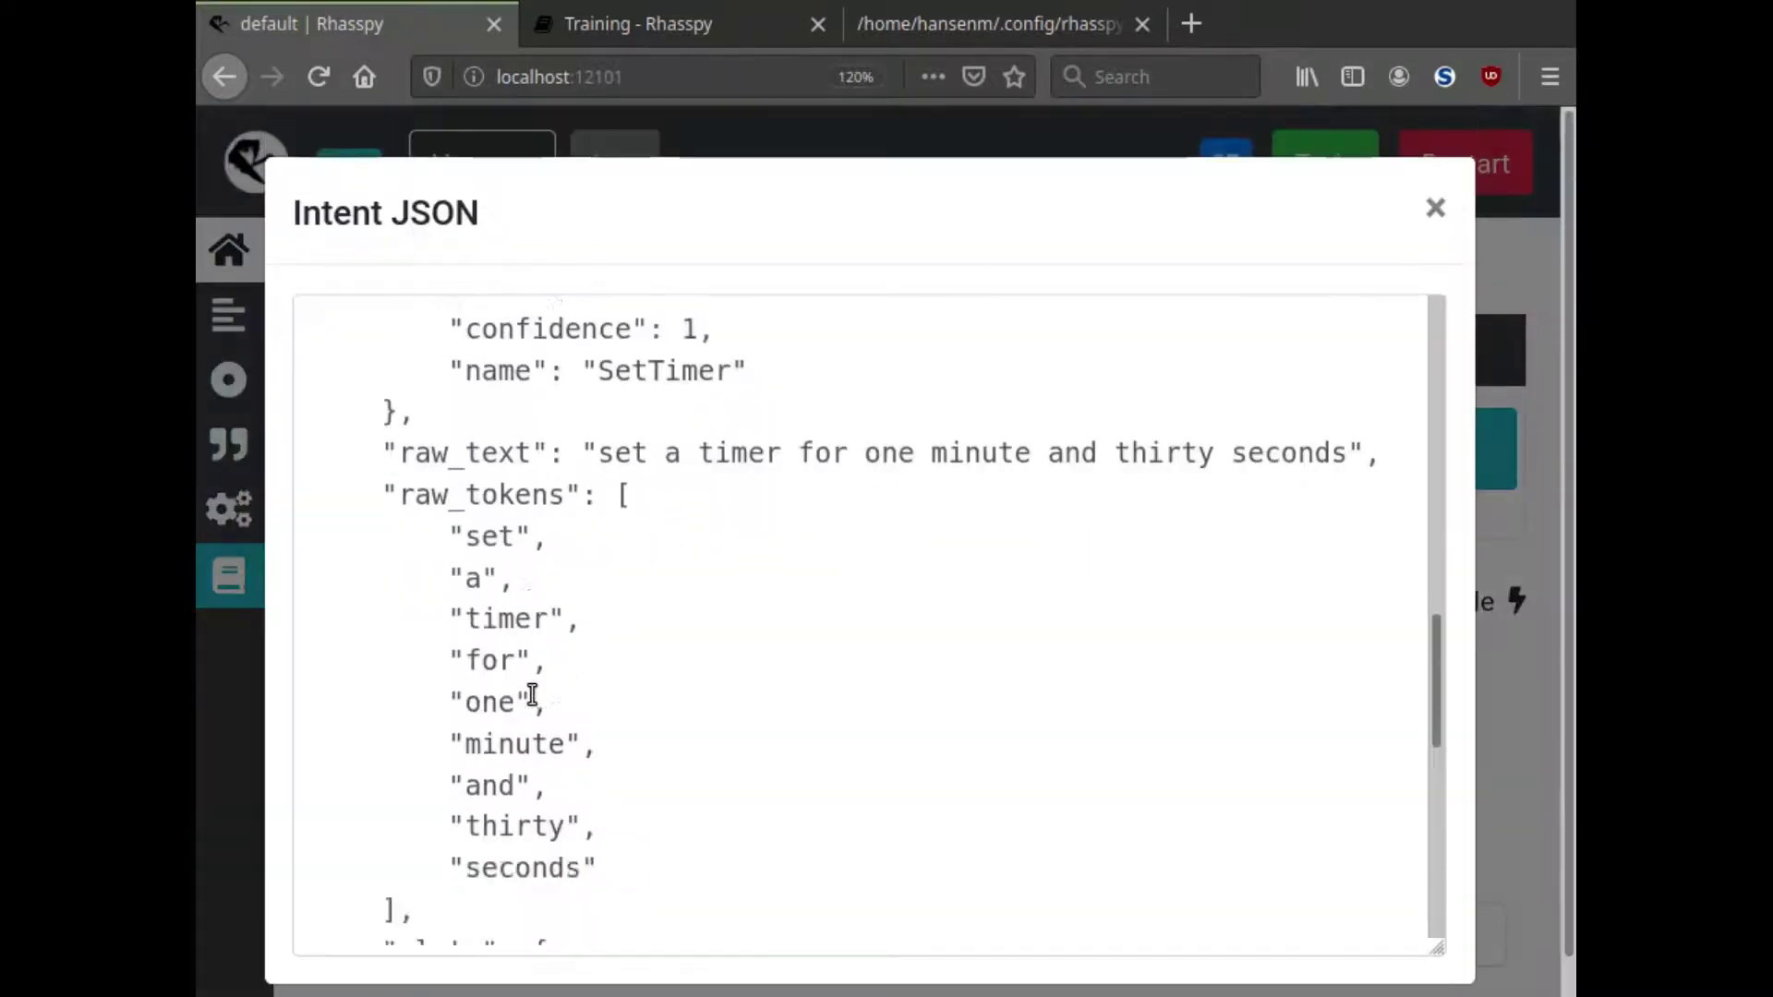
scroll(532, 694, "down", 8)
scroll(531, 694, "up", 3)
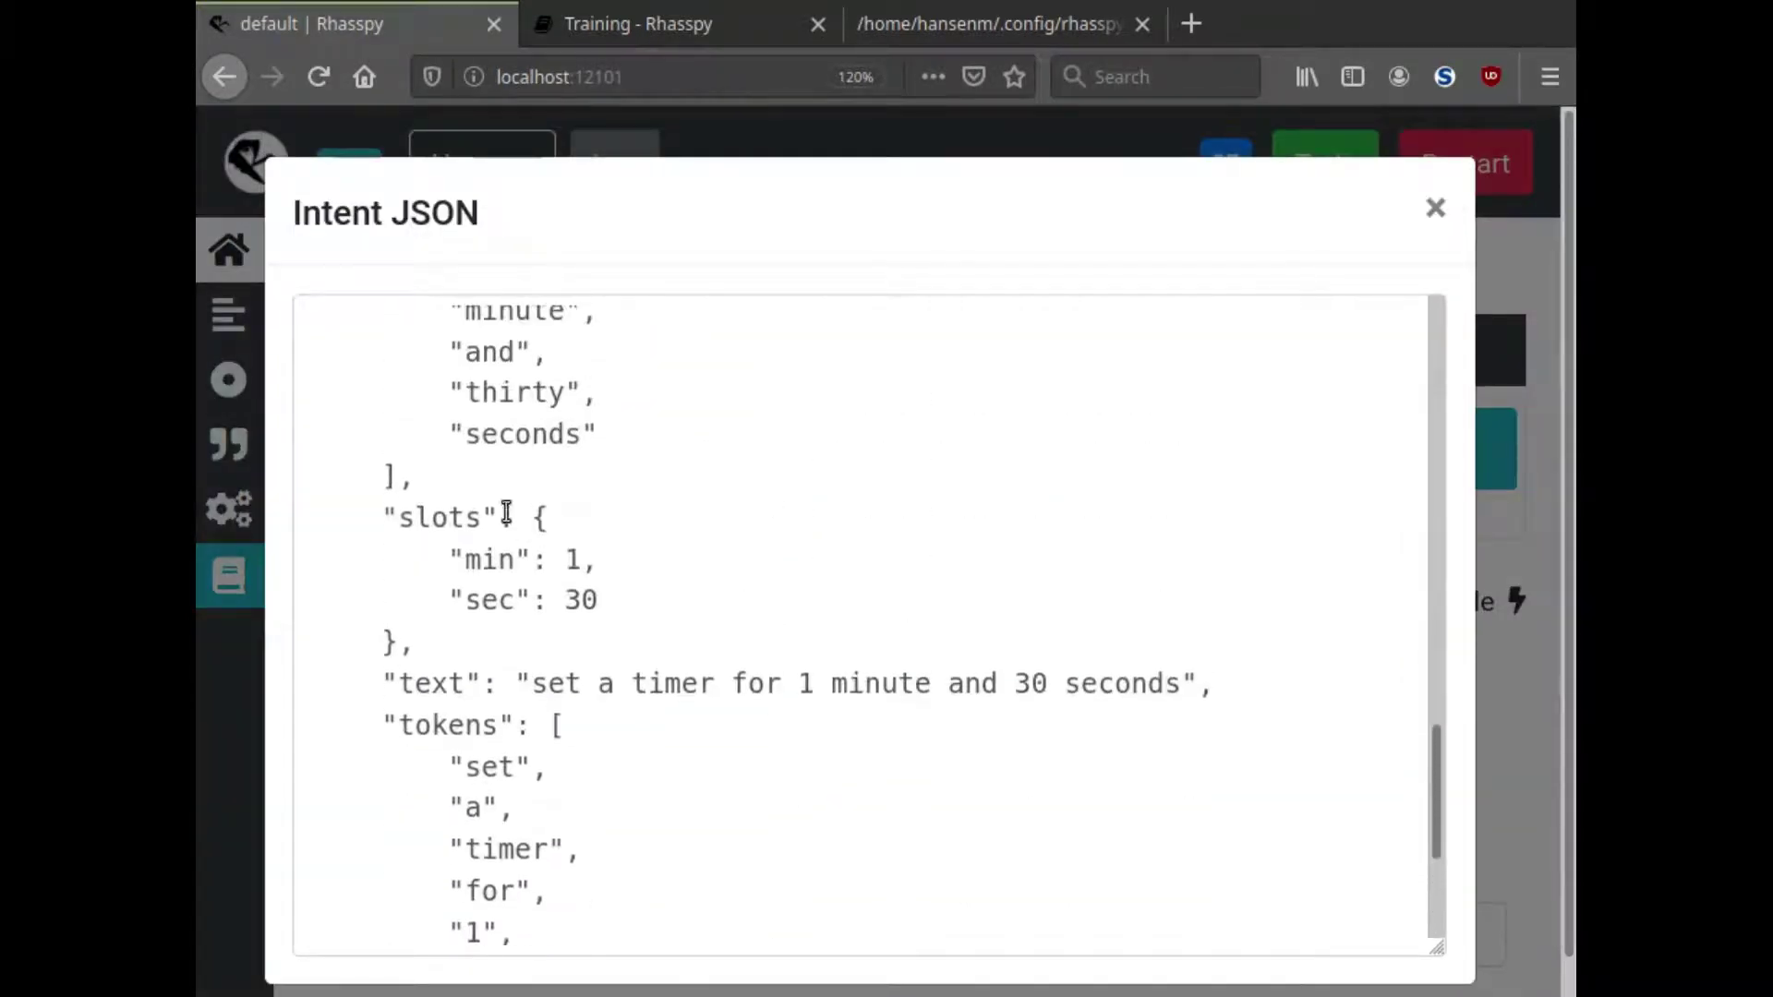
left_click_drag(625, 606, 448, 572)
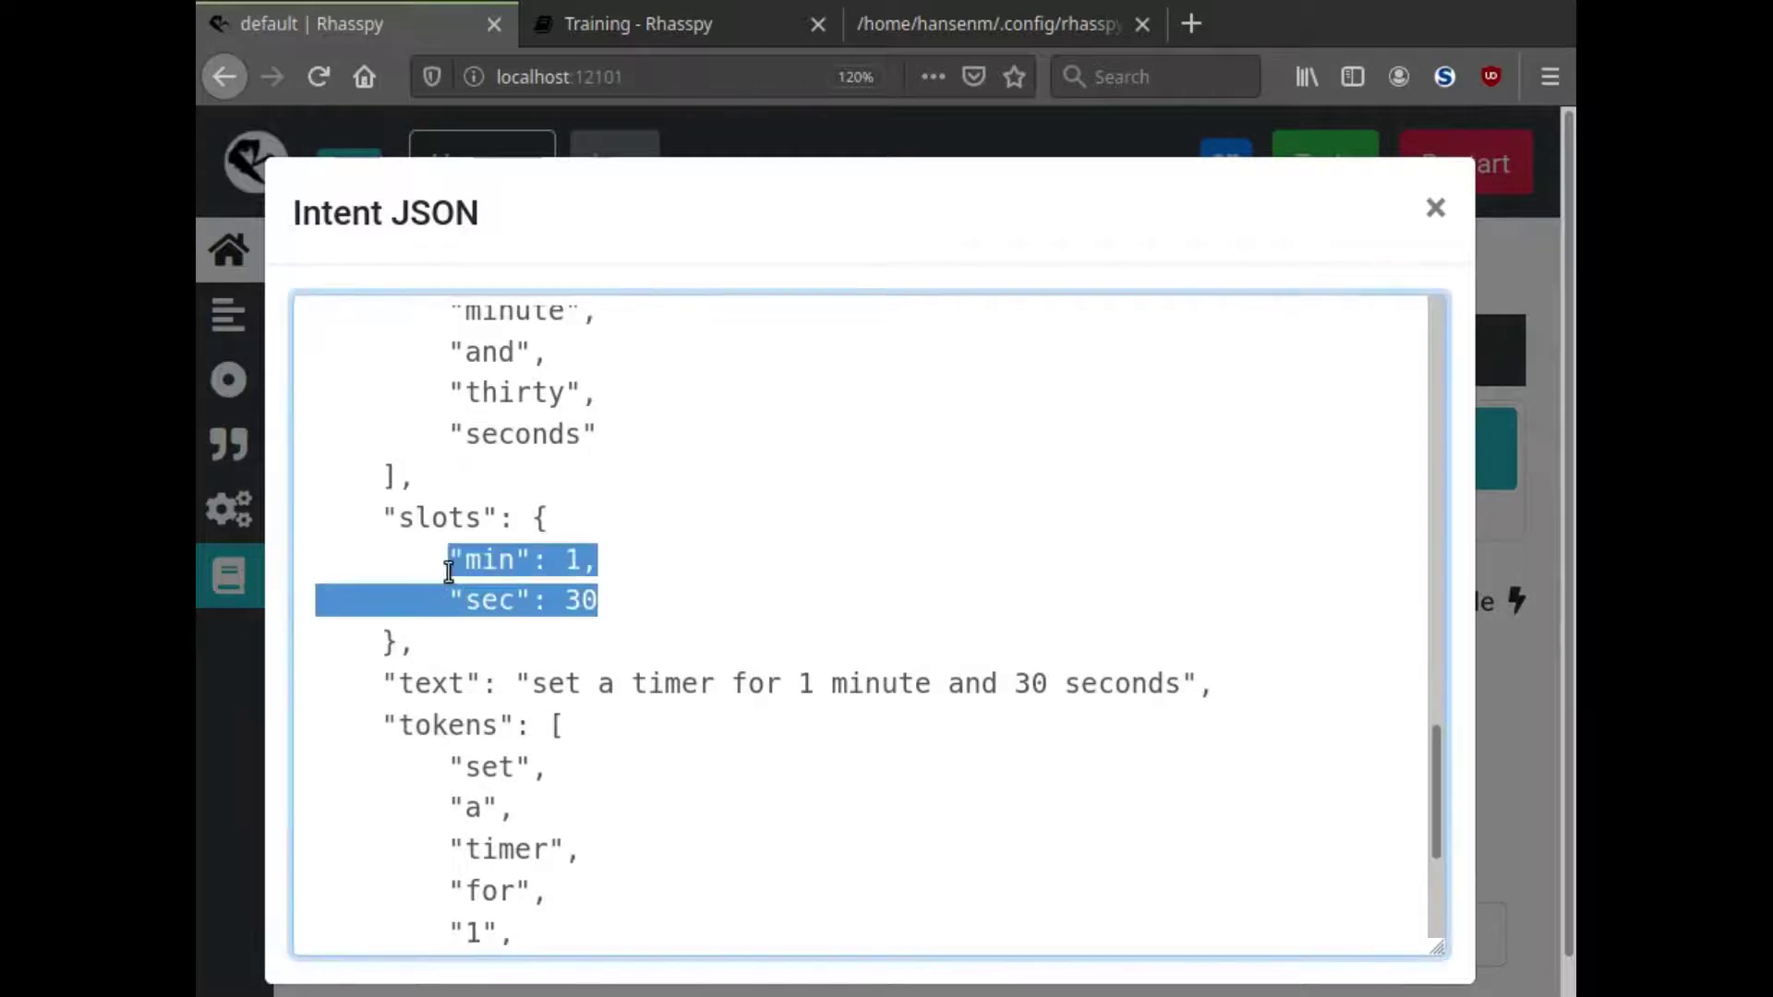
double_click(540, 600)
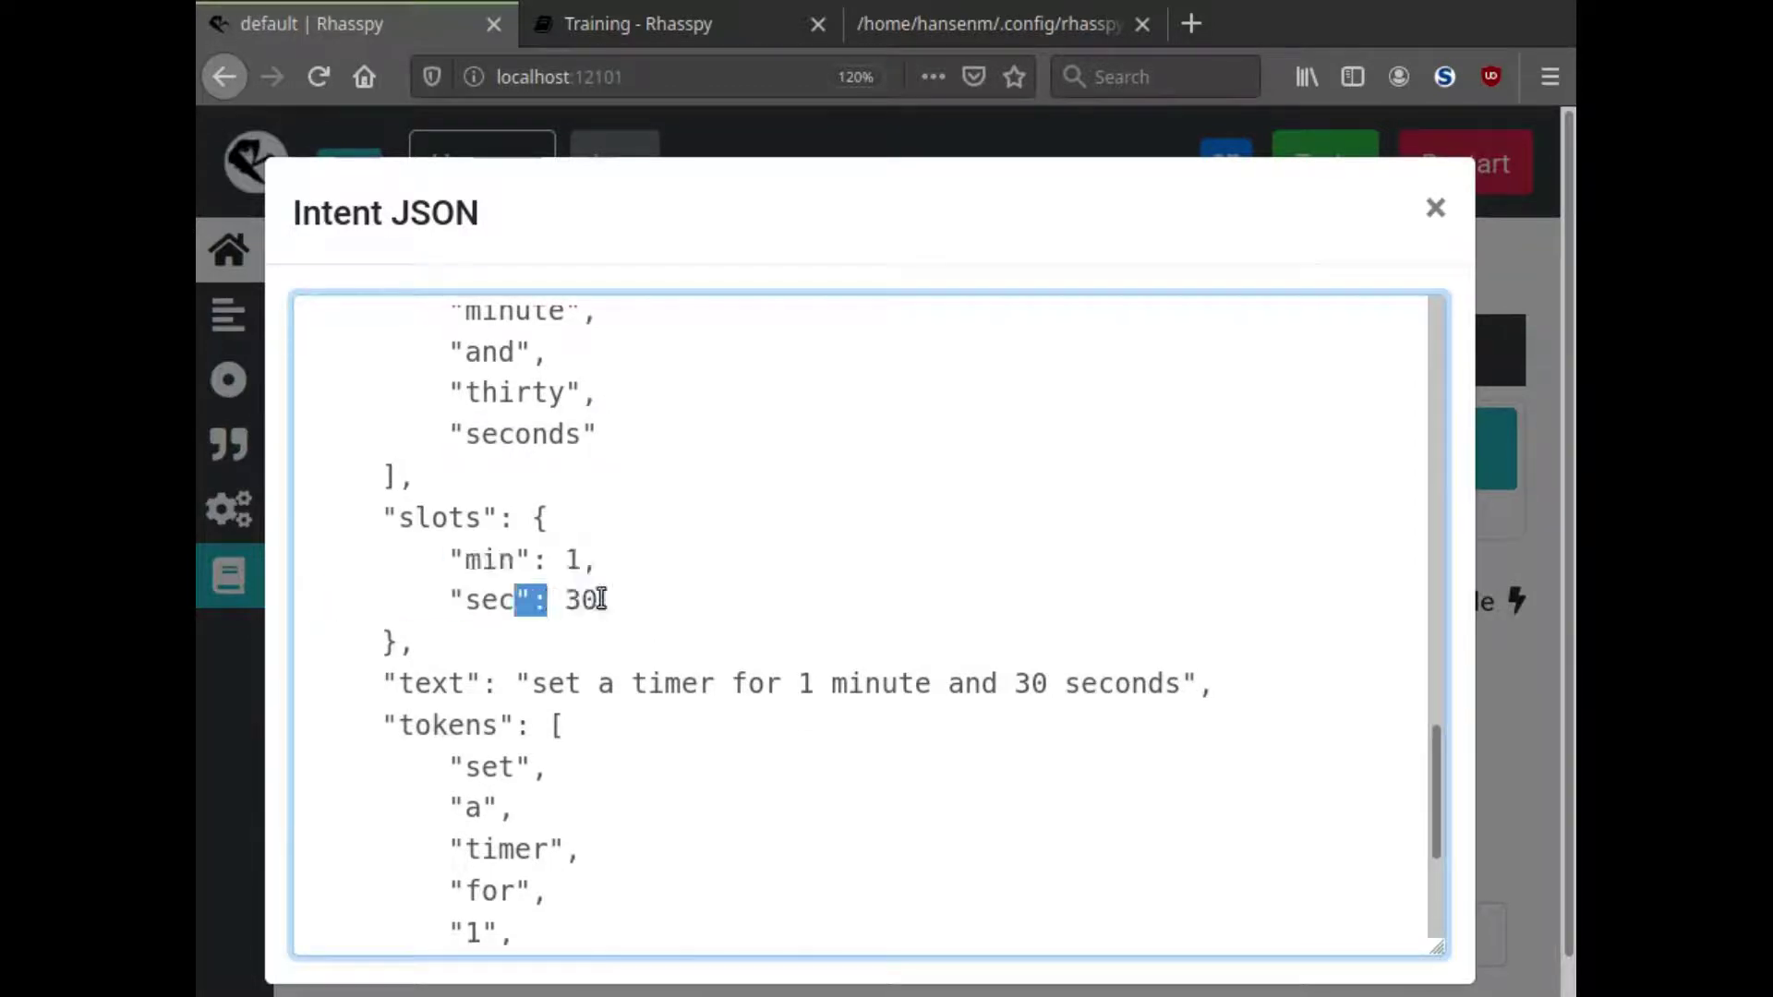
left_click(590, 603)
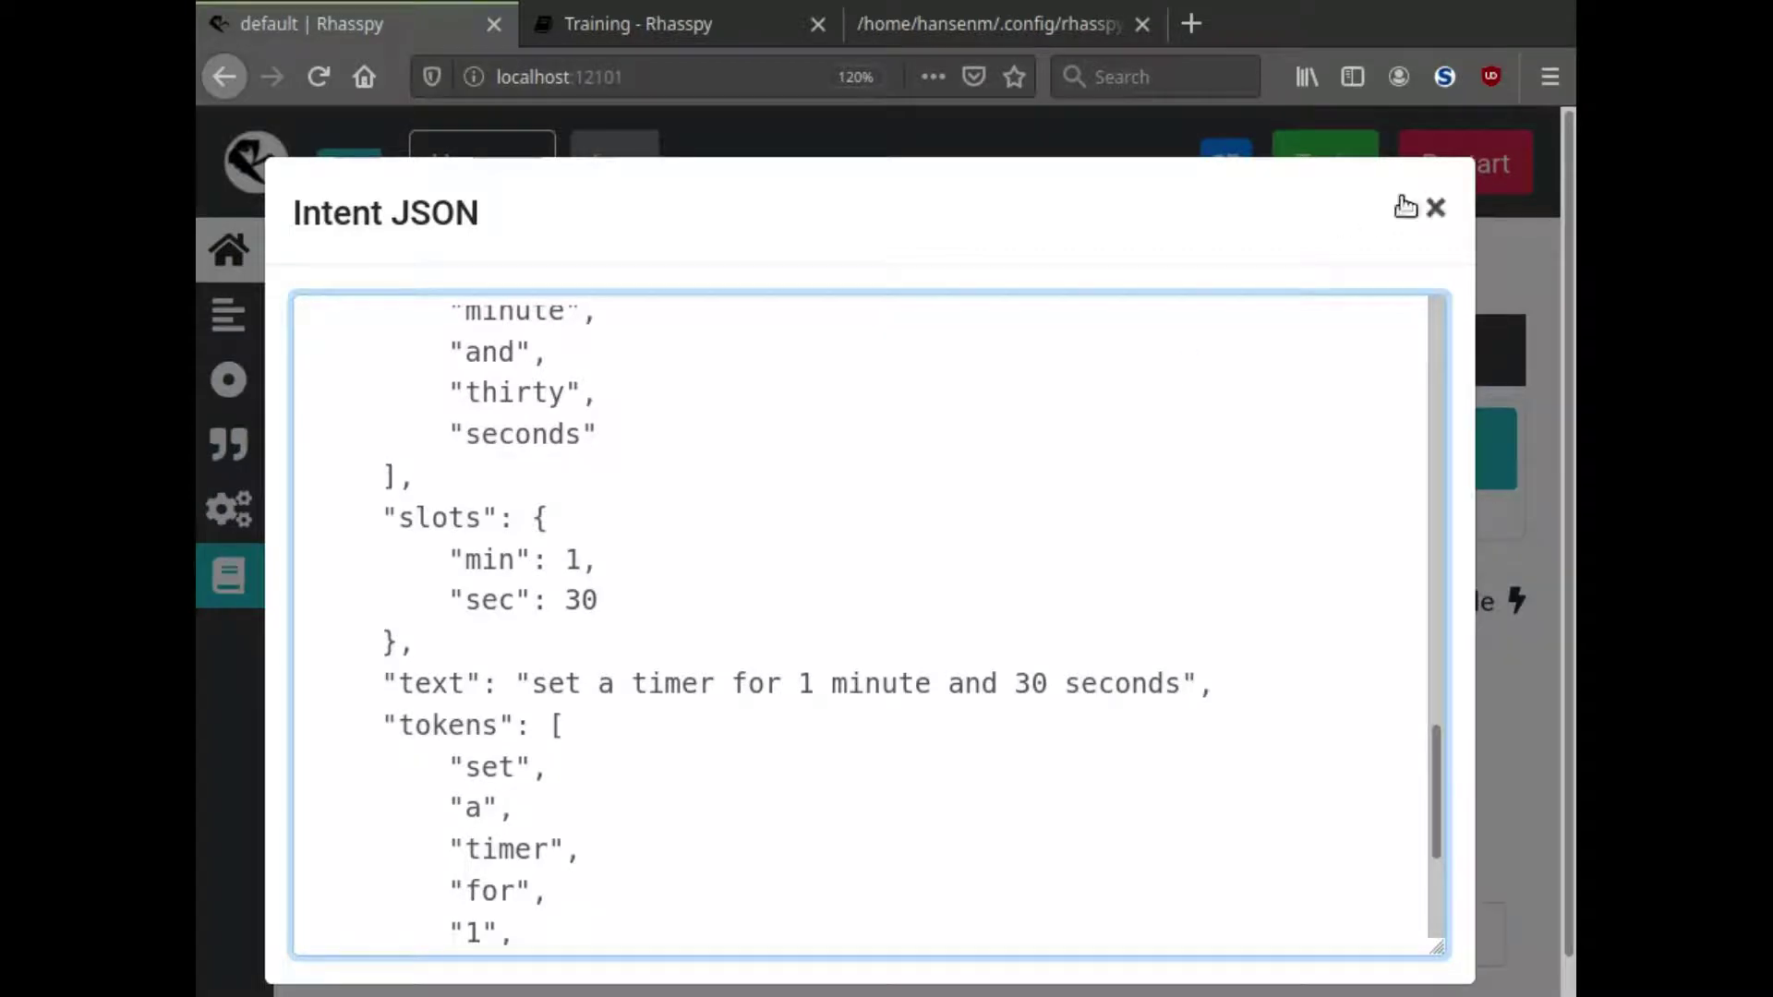
left_click(1432, 209)
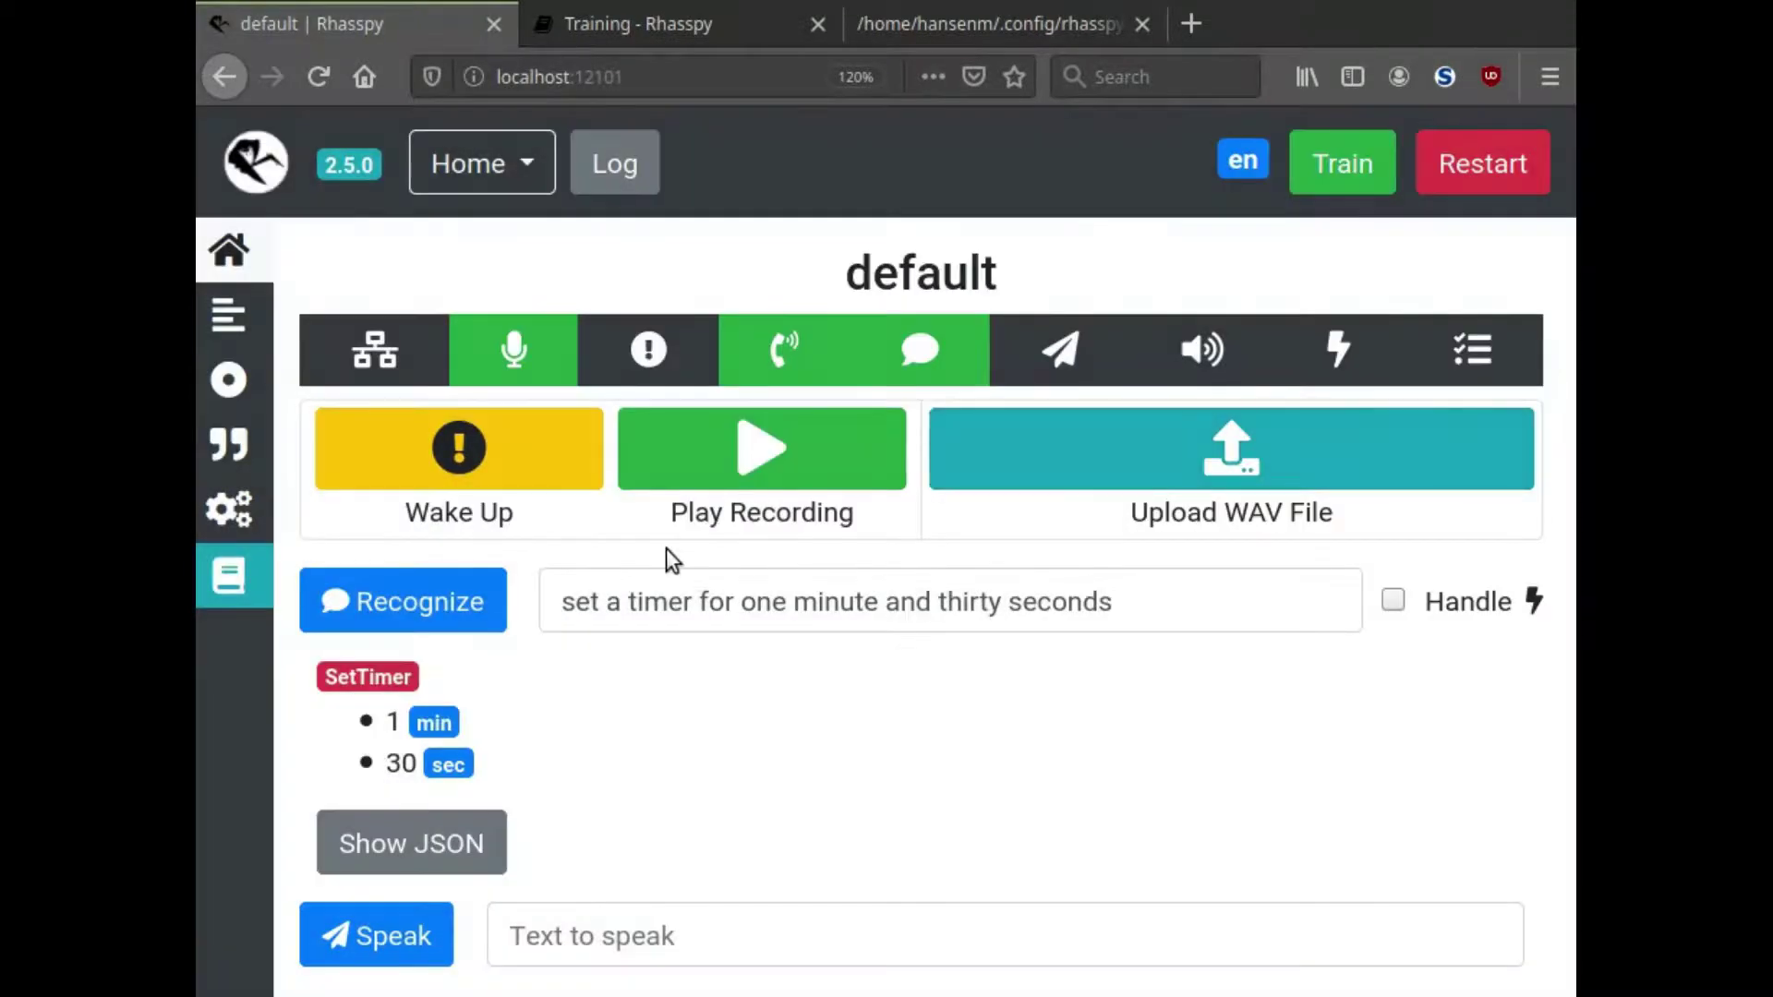
In the SetTimer intent of sentences.ini, duplicate the line "set [a] timer for <minutes>" directly below itself.
left_click(214, 318)
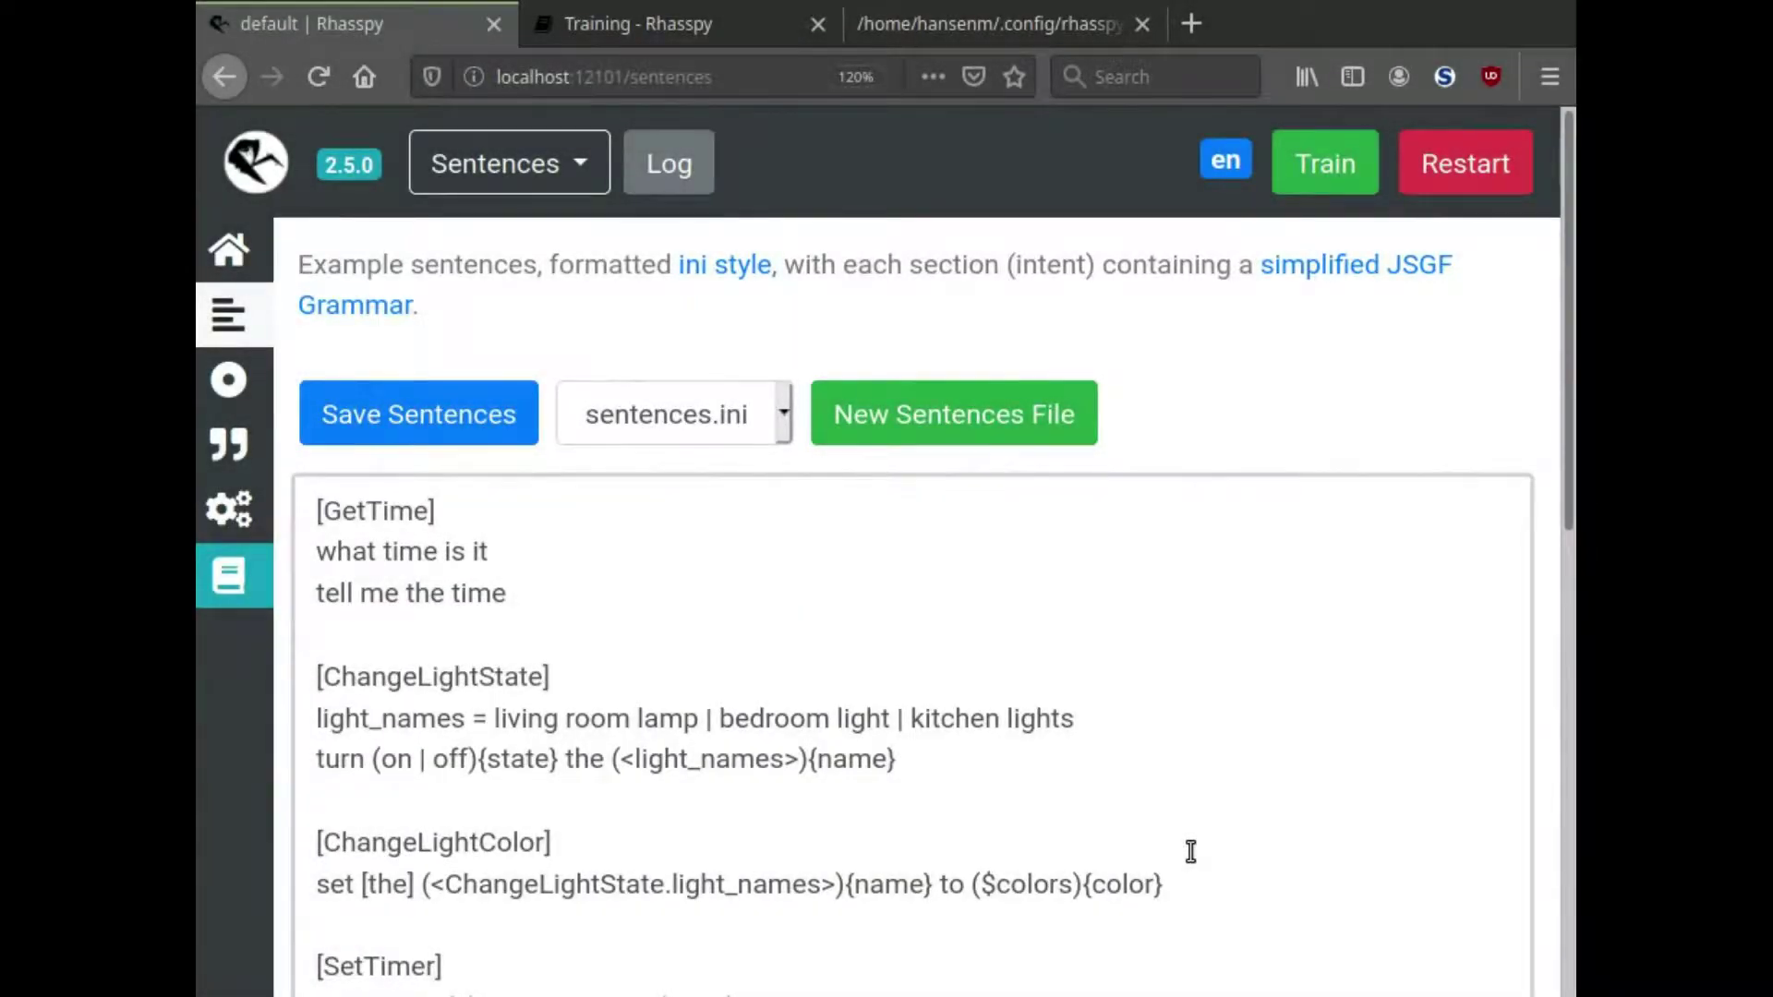
scroll(1190, 850, "down", 3)
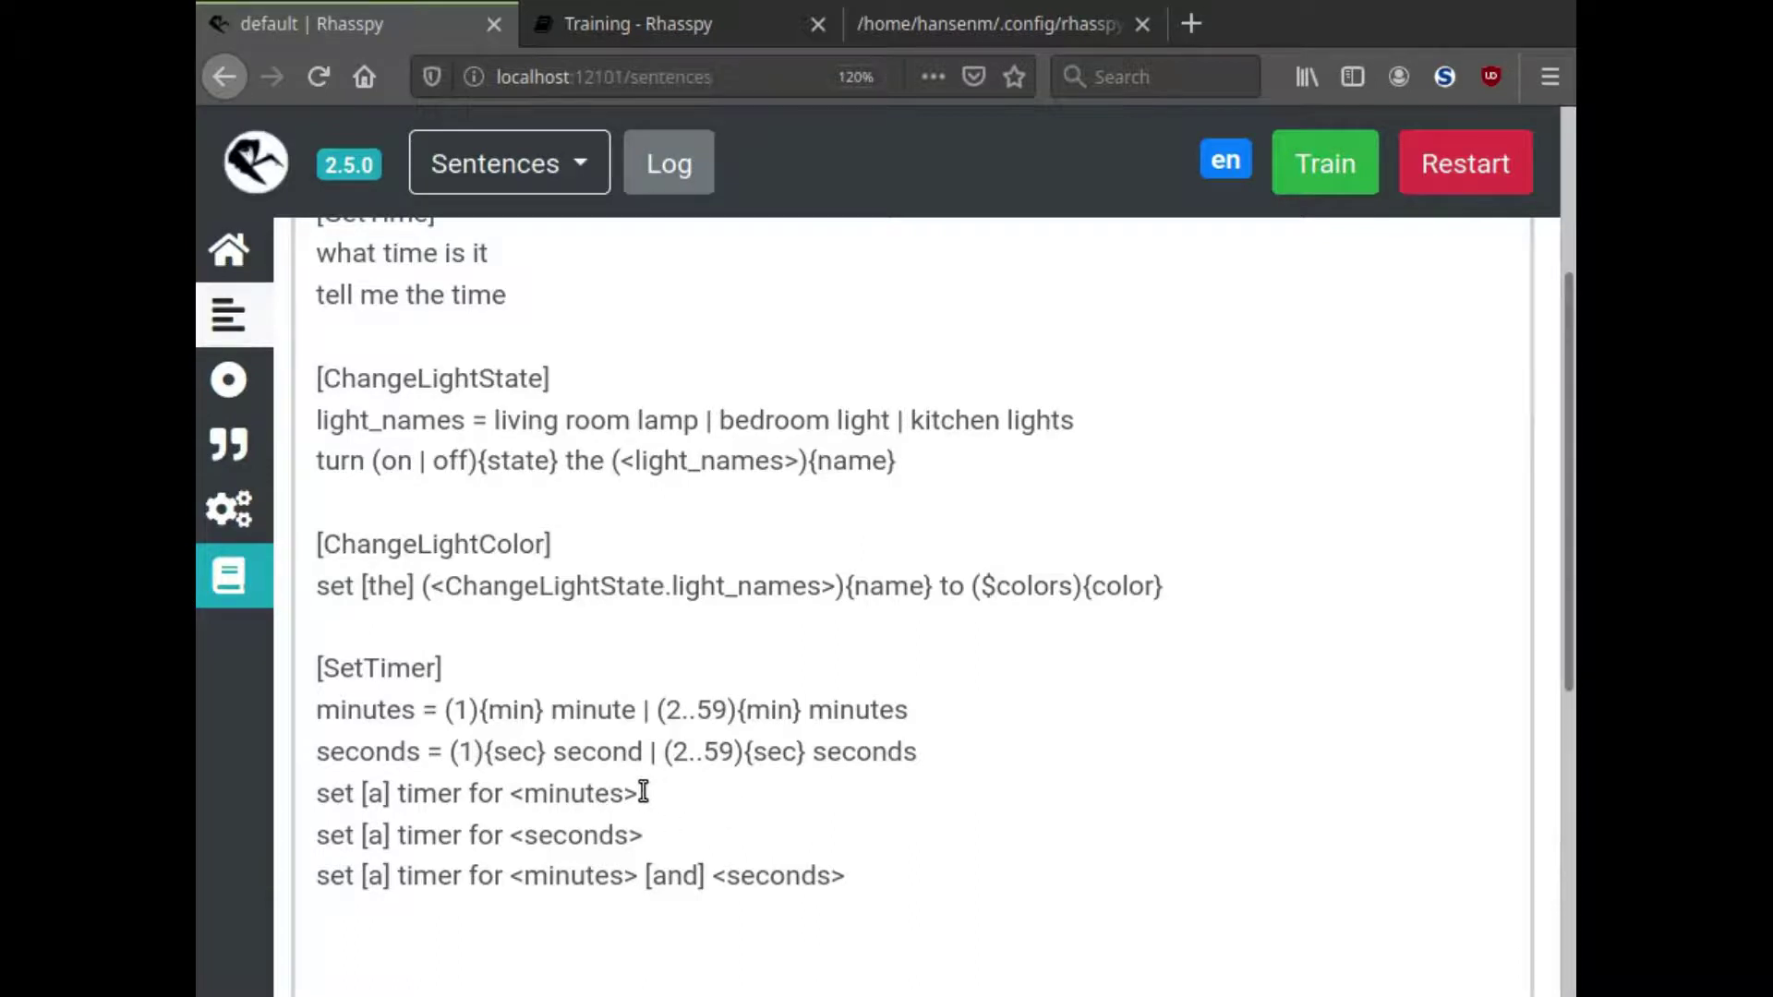
left_click_drag(639, 795, 297, 792)
key("ctrl+c")
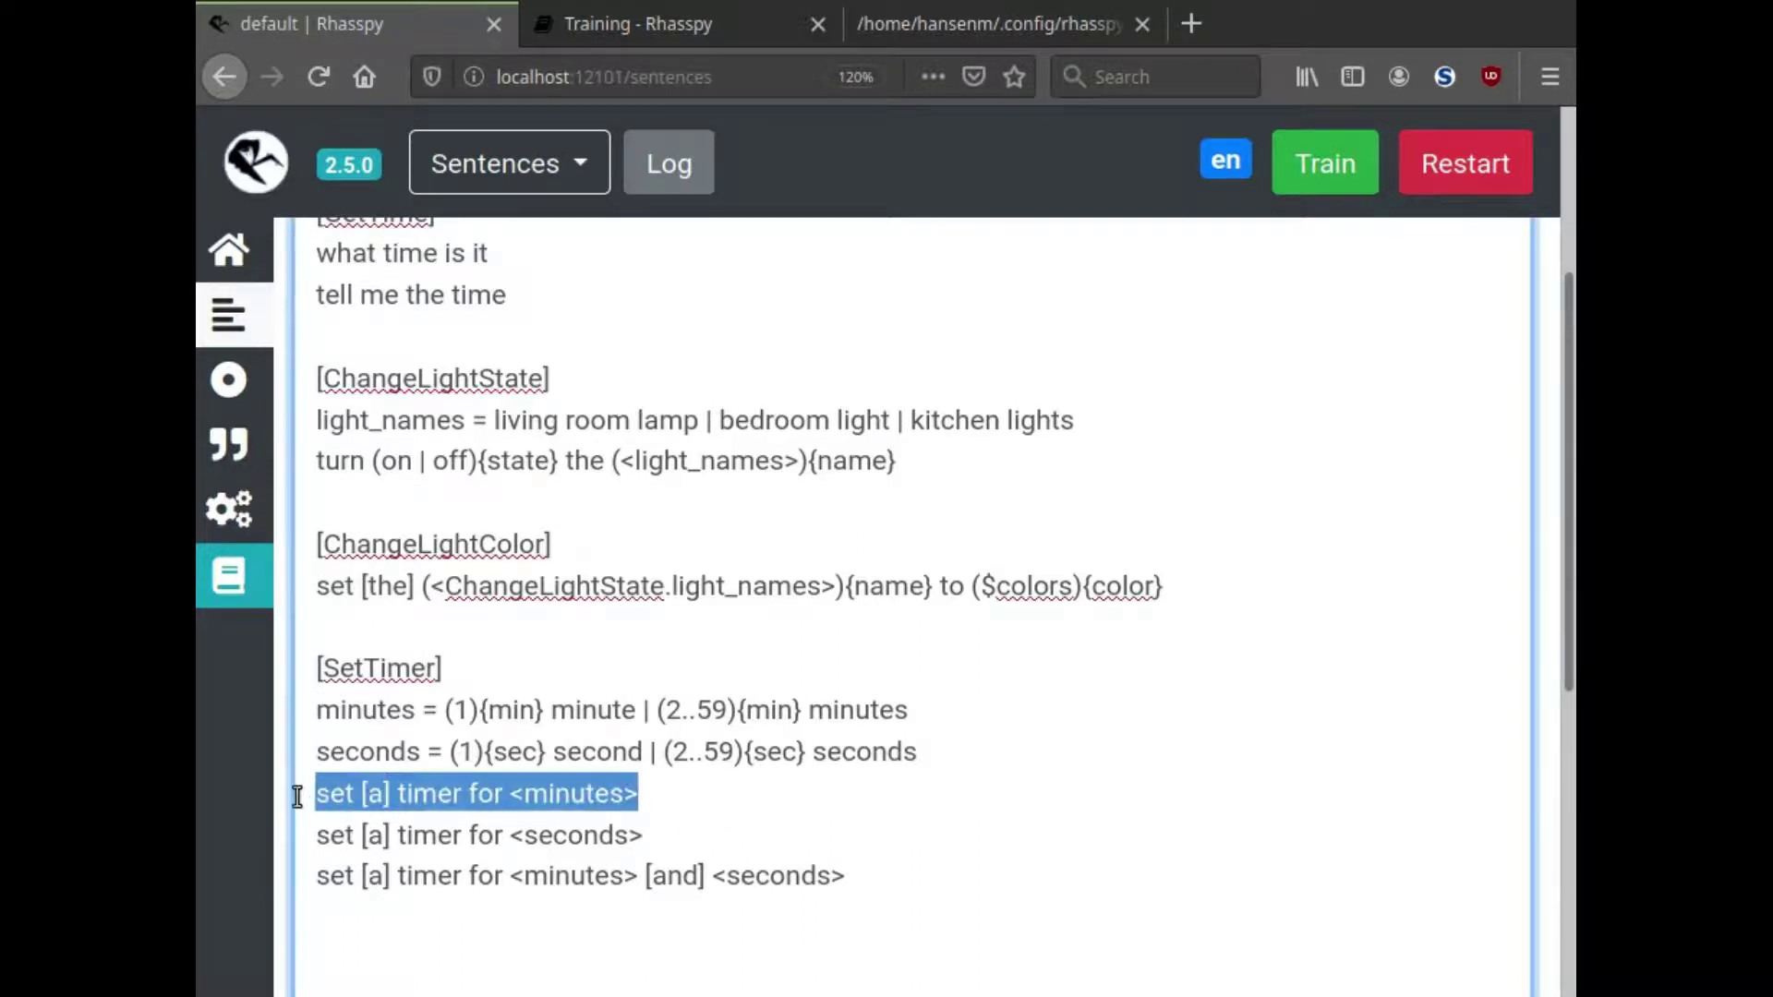
left_click(652, 801)
key("Return")
key("ctrl+v")
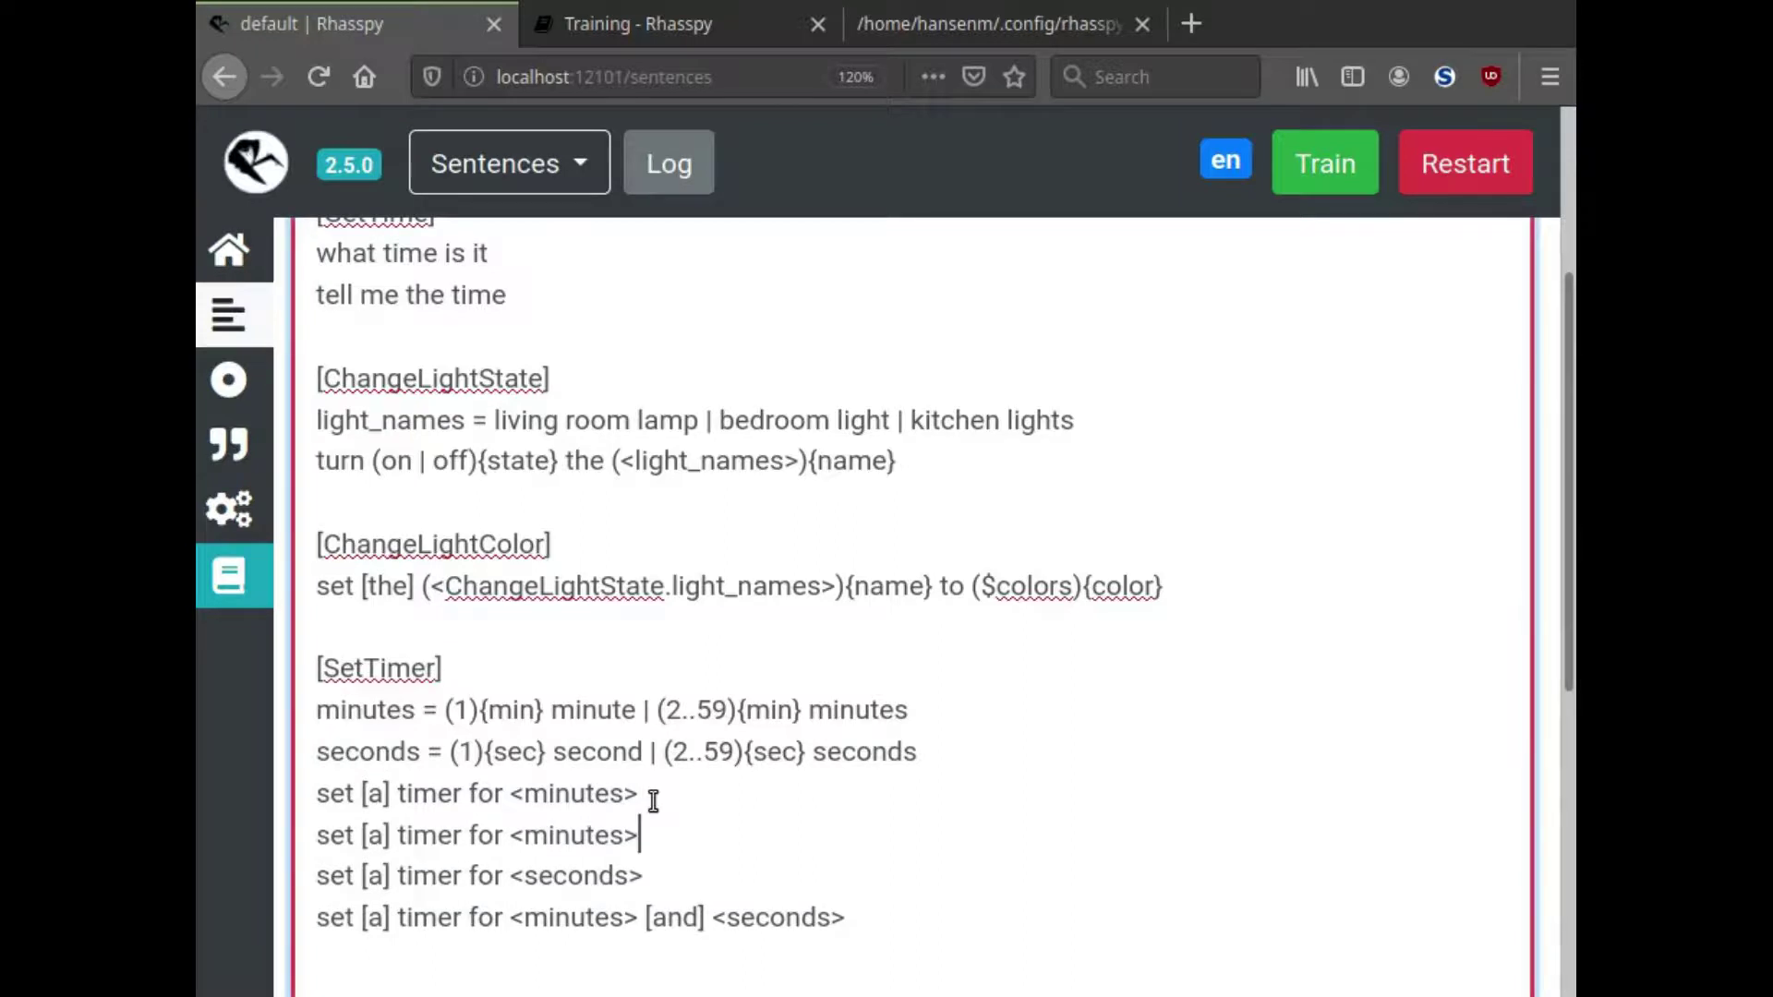
Replace <minutes> in the duplicated timer line with "1 and a half minutes".
key("BackSpace")
key("BackSpace")
key("BackSpace")
key("BackSpace")
key("BackSpace")
key("BackSpace")
key("BackSpace")
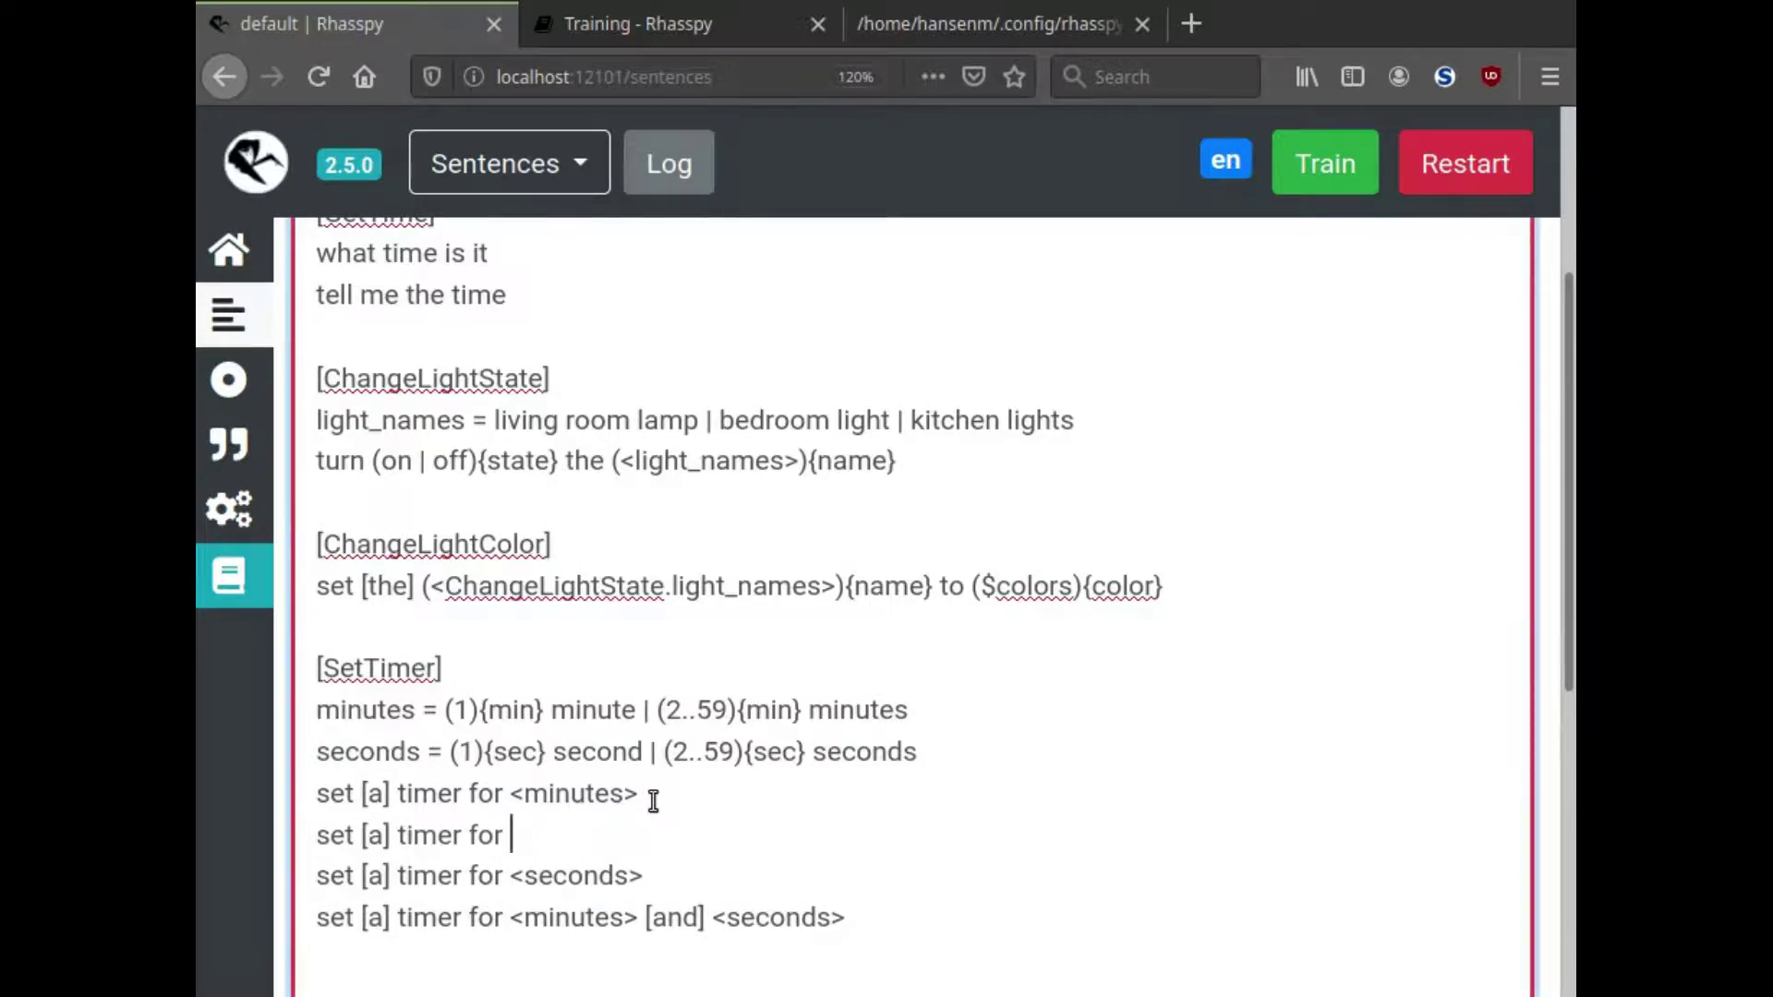
type("1 and a half minute")
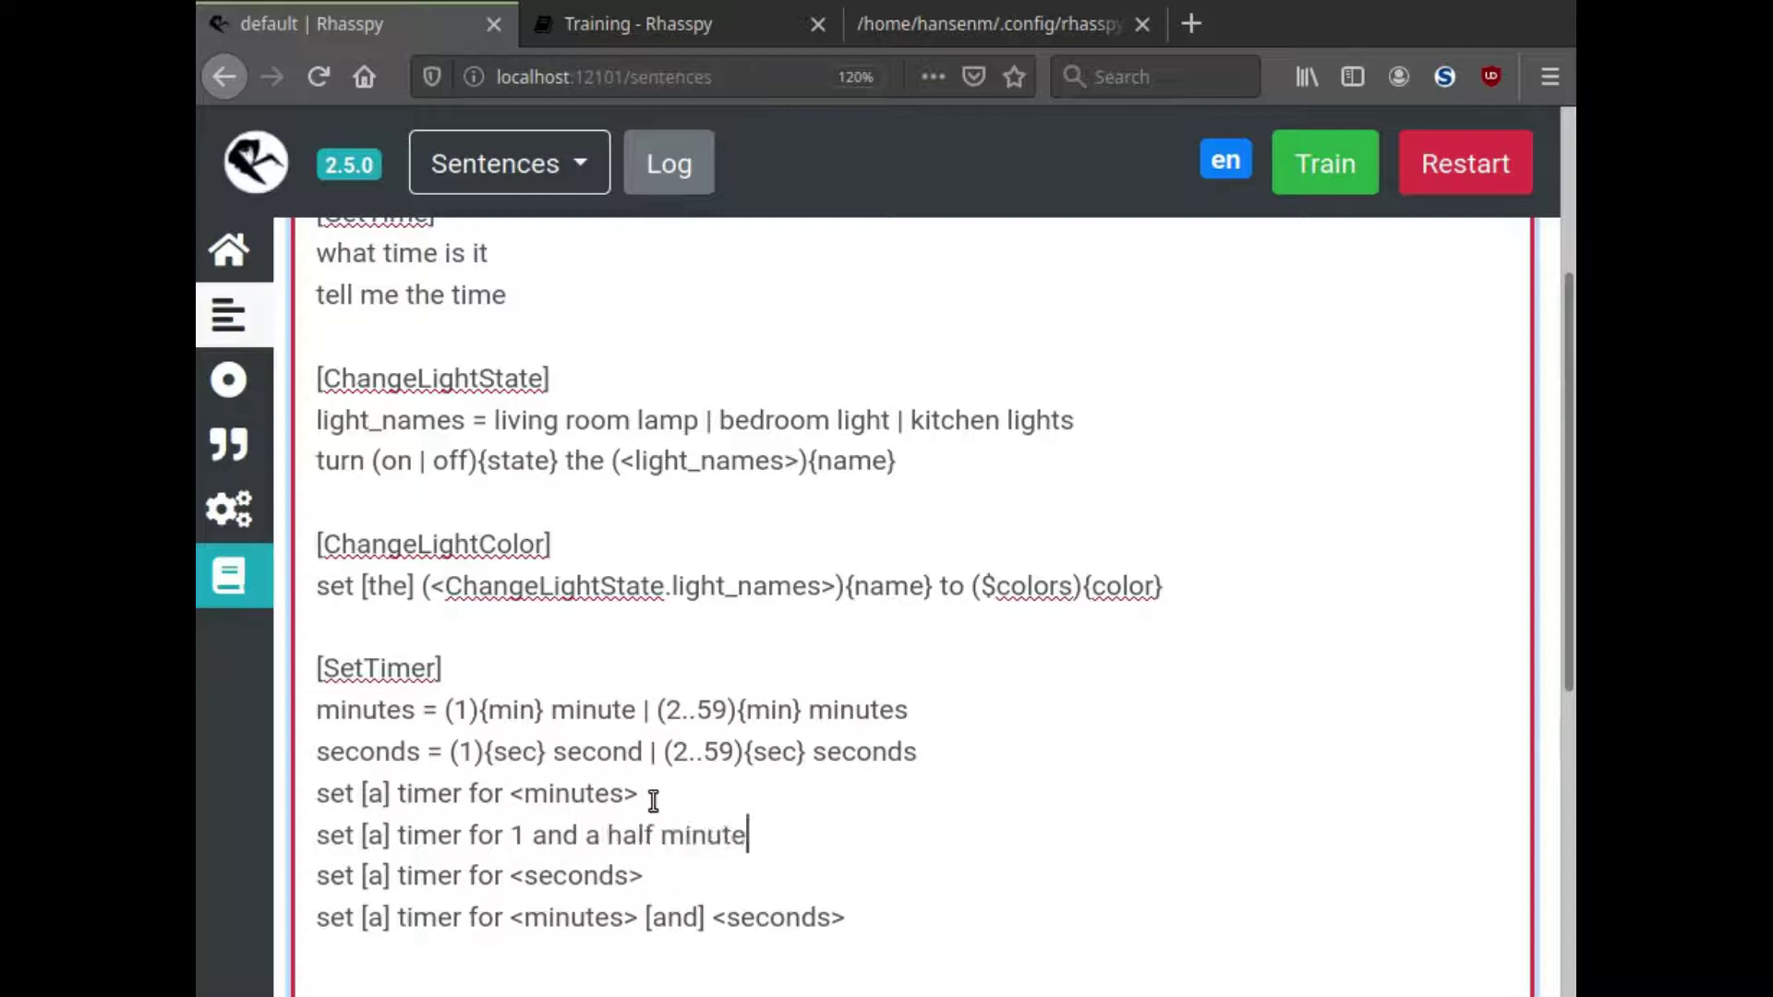
type("s")
Group and tag the number in the new timer line so it reads "(1){min}".
left_click(522, 837)
type("(")
key("Right")
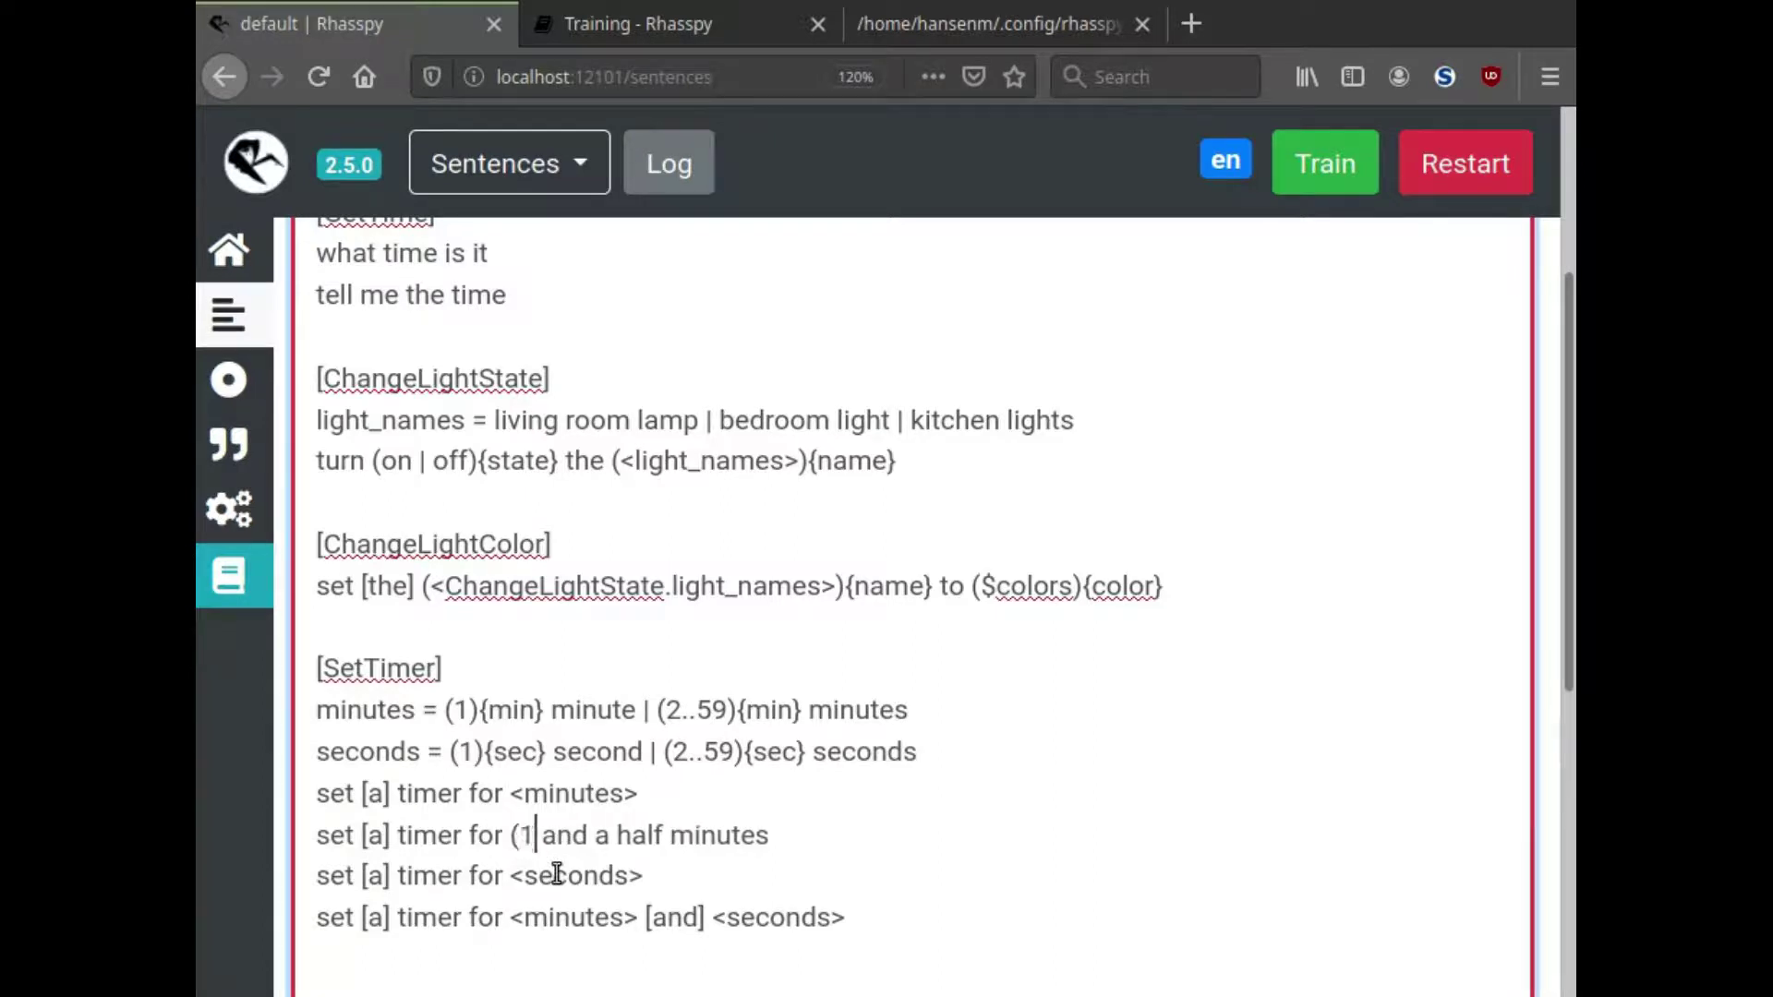
type("){min")
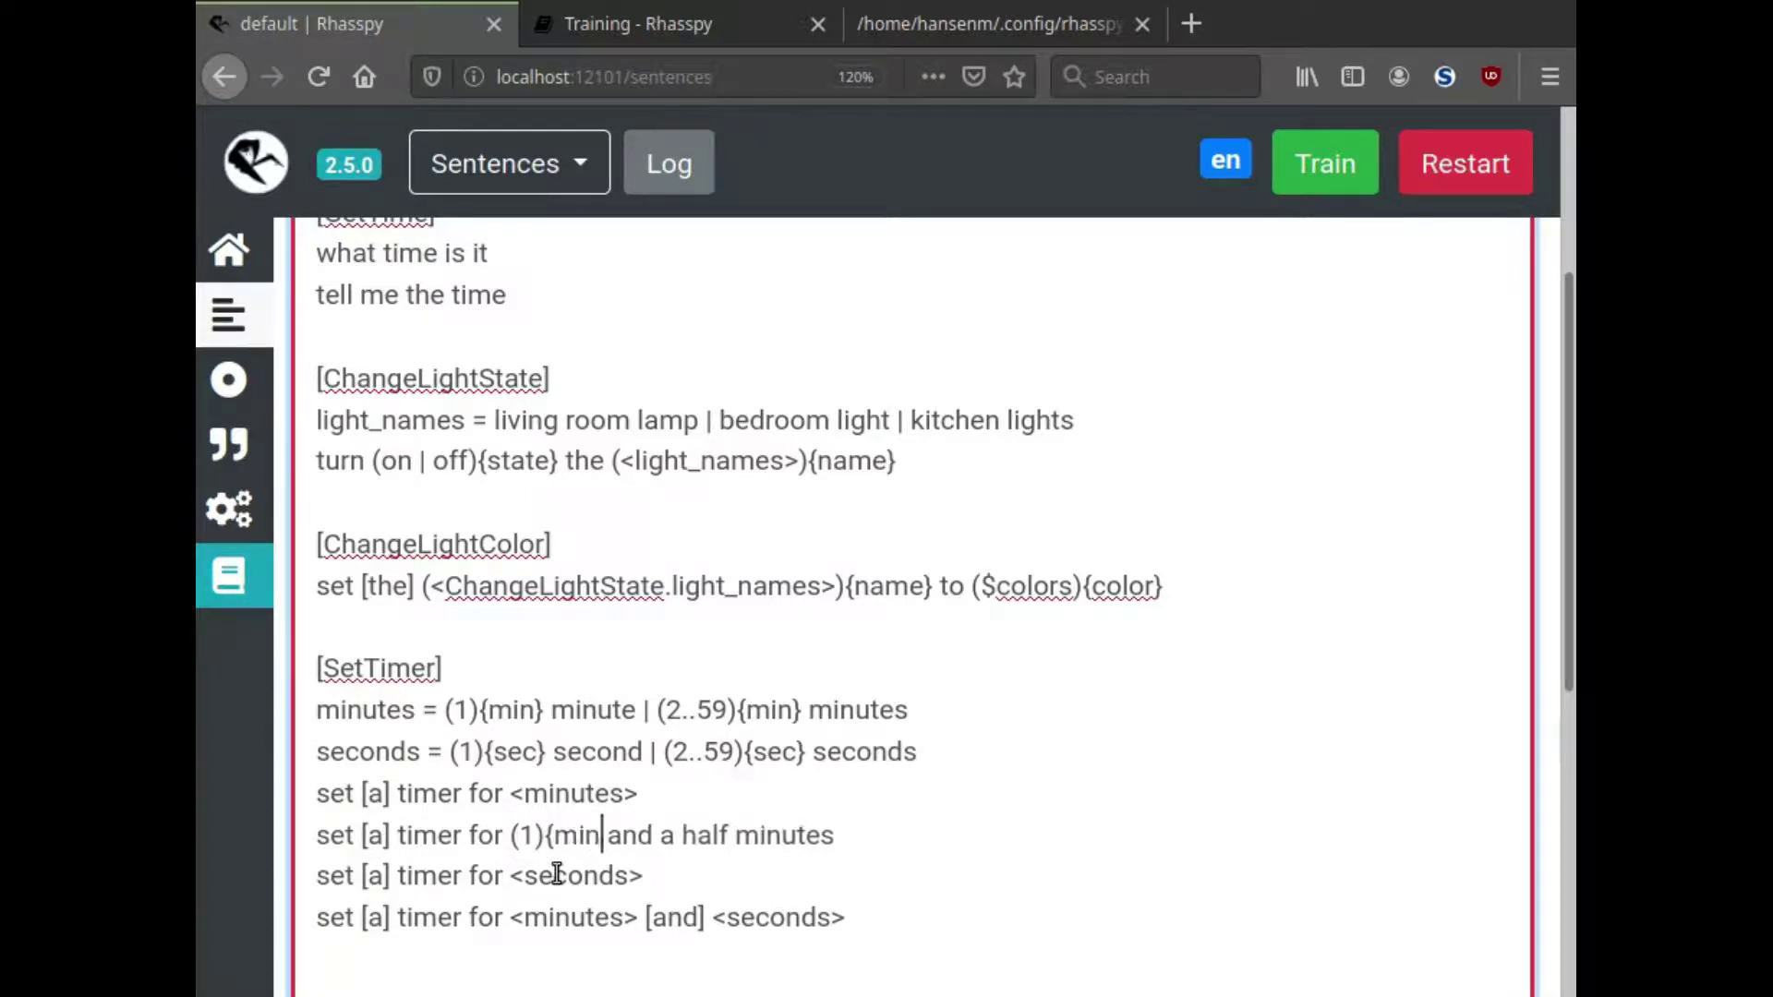
type("}")
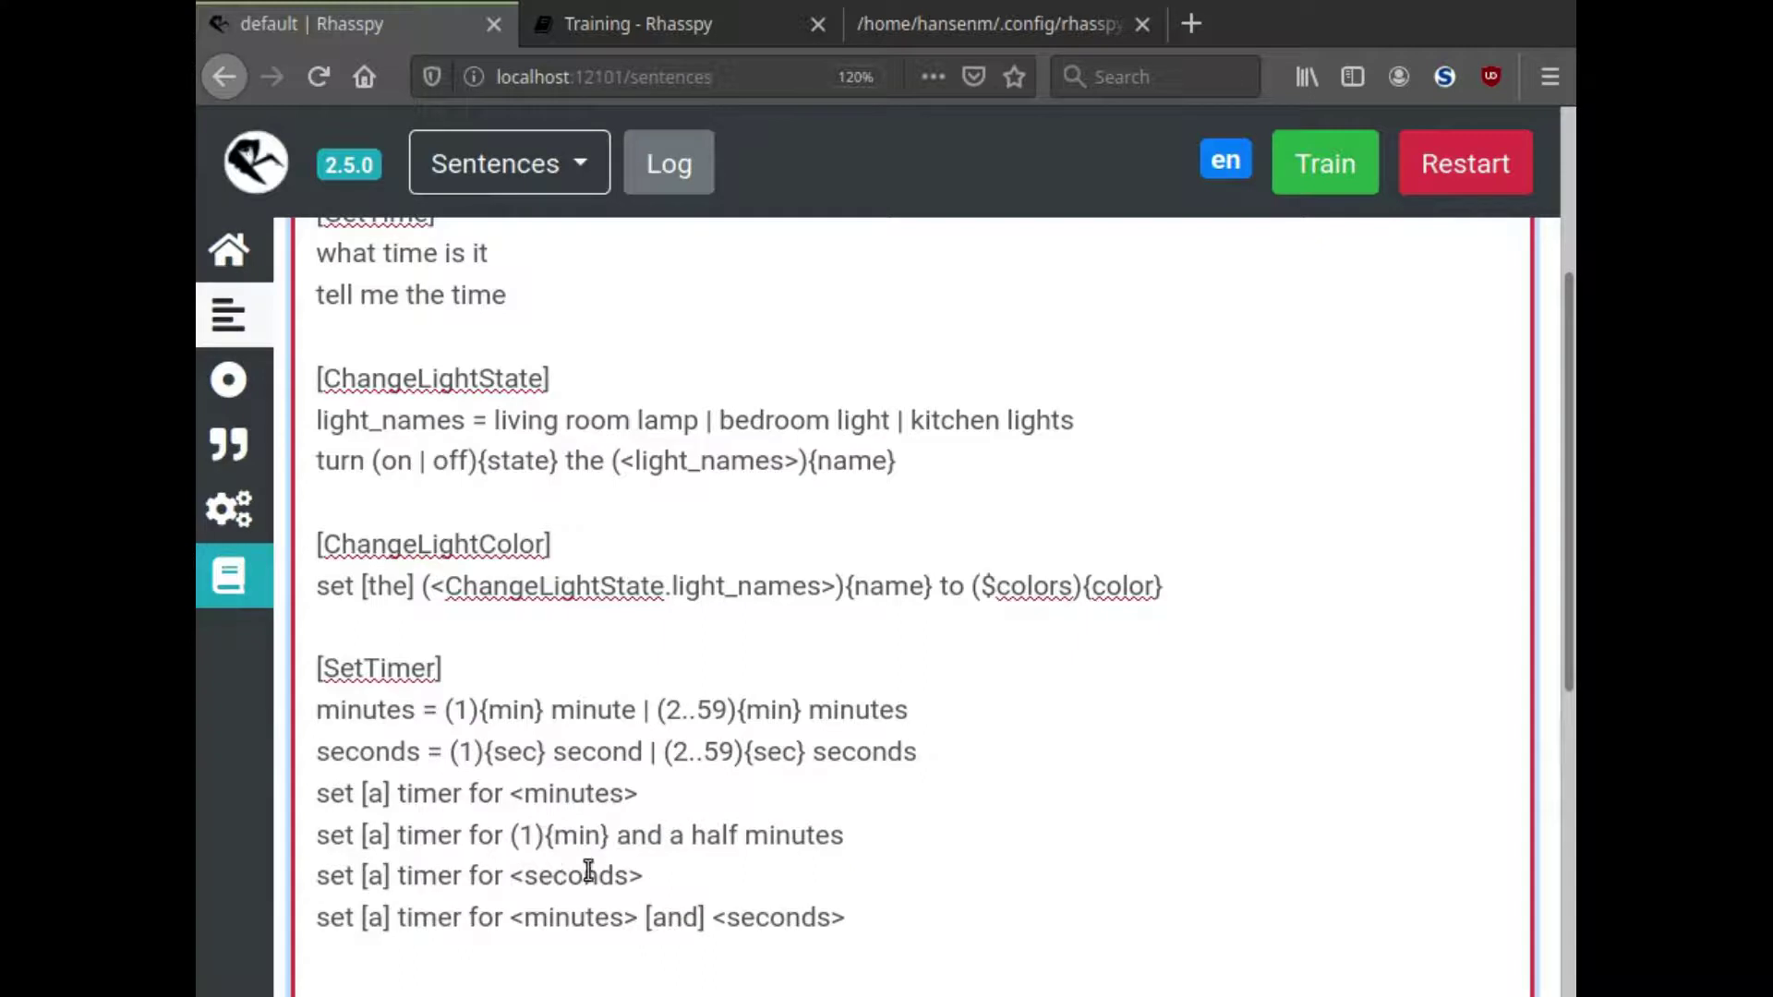
Group "a half" in the new timer line and tag it with a substituted value, as "(a half){sec:30}".
left_click(666, 836)
type("(")
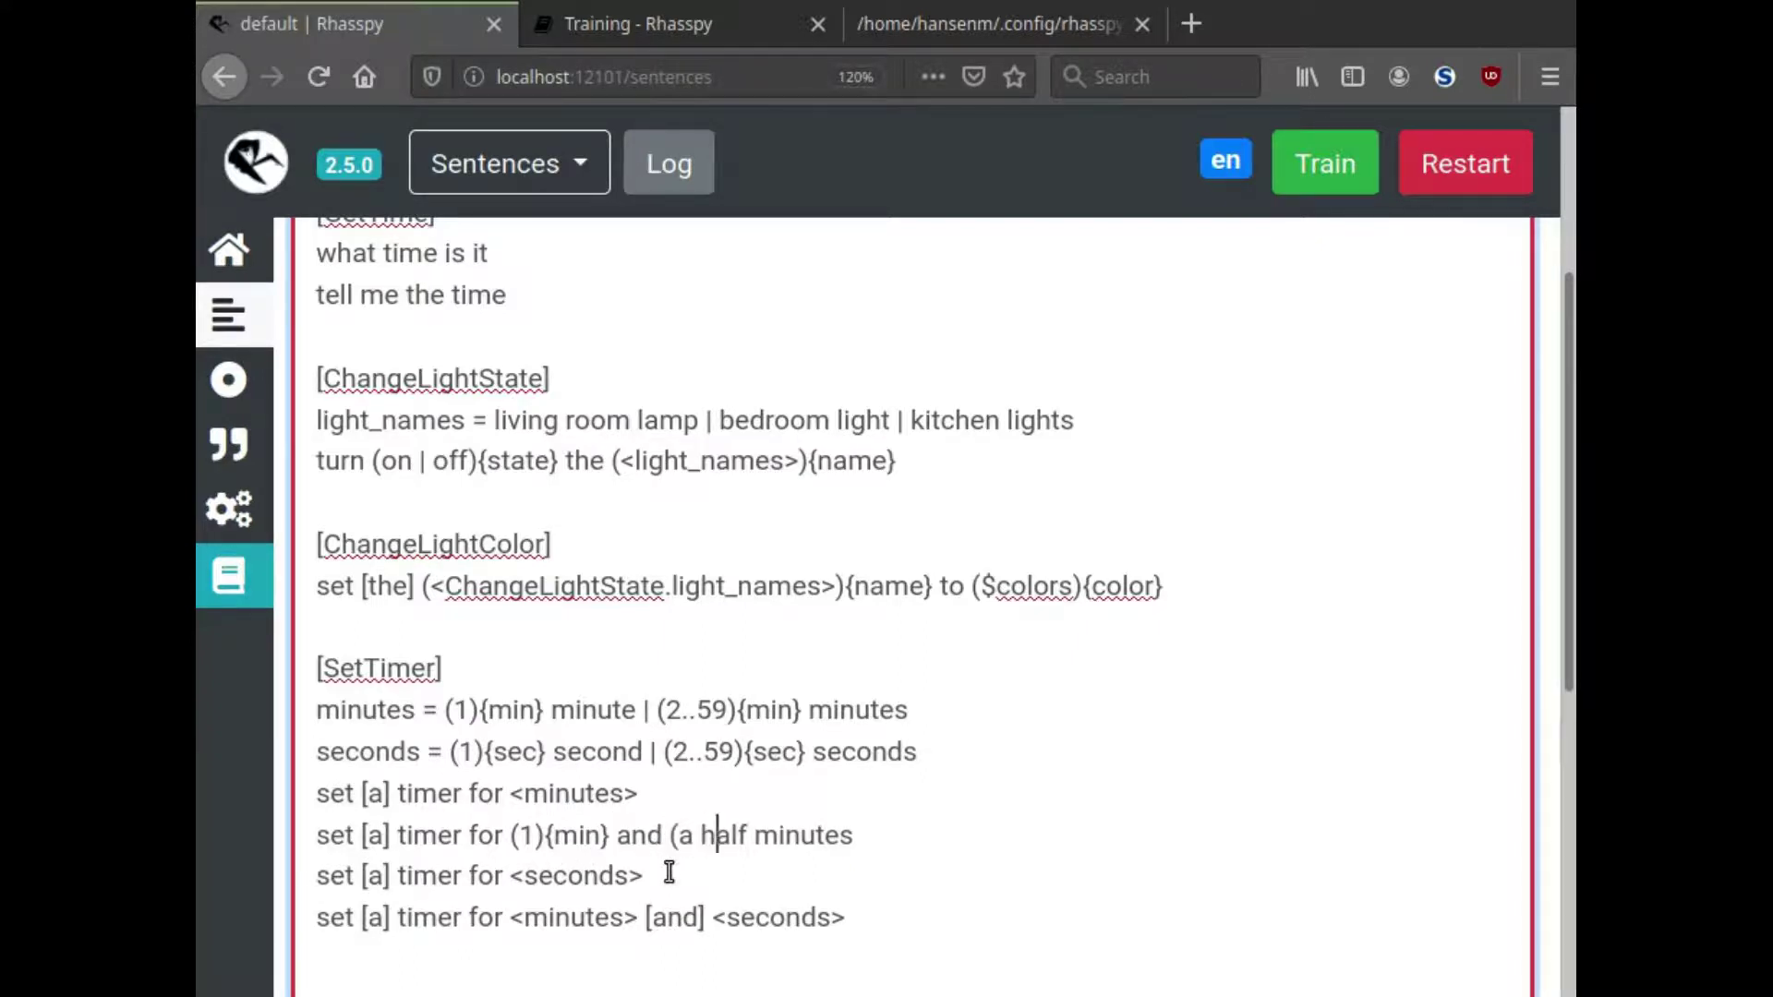
type("){sec")
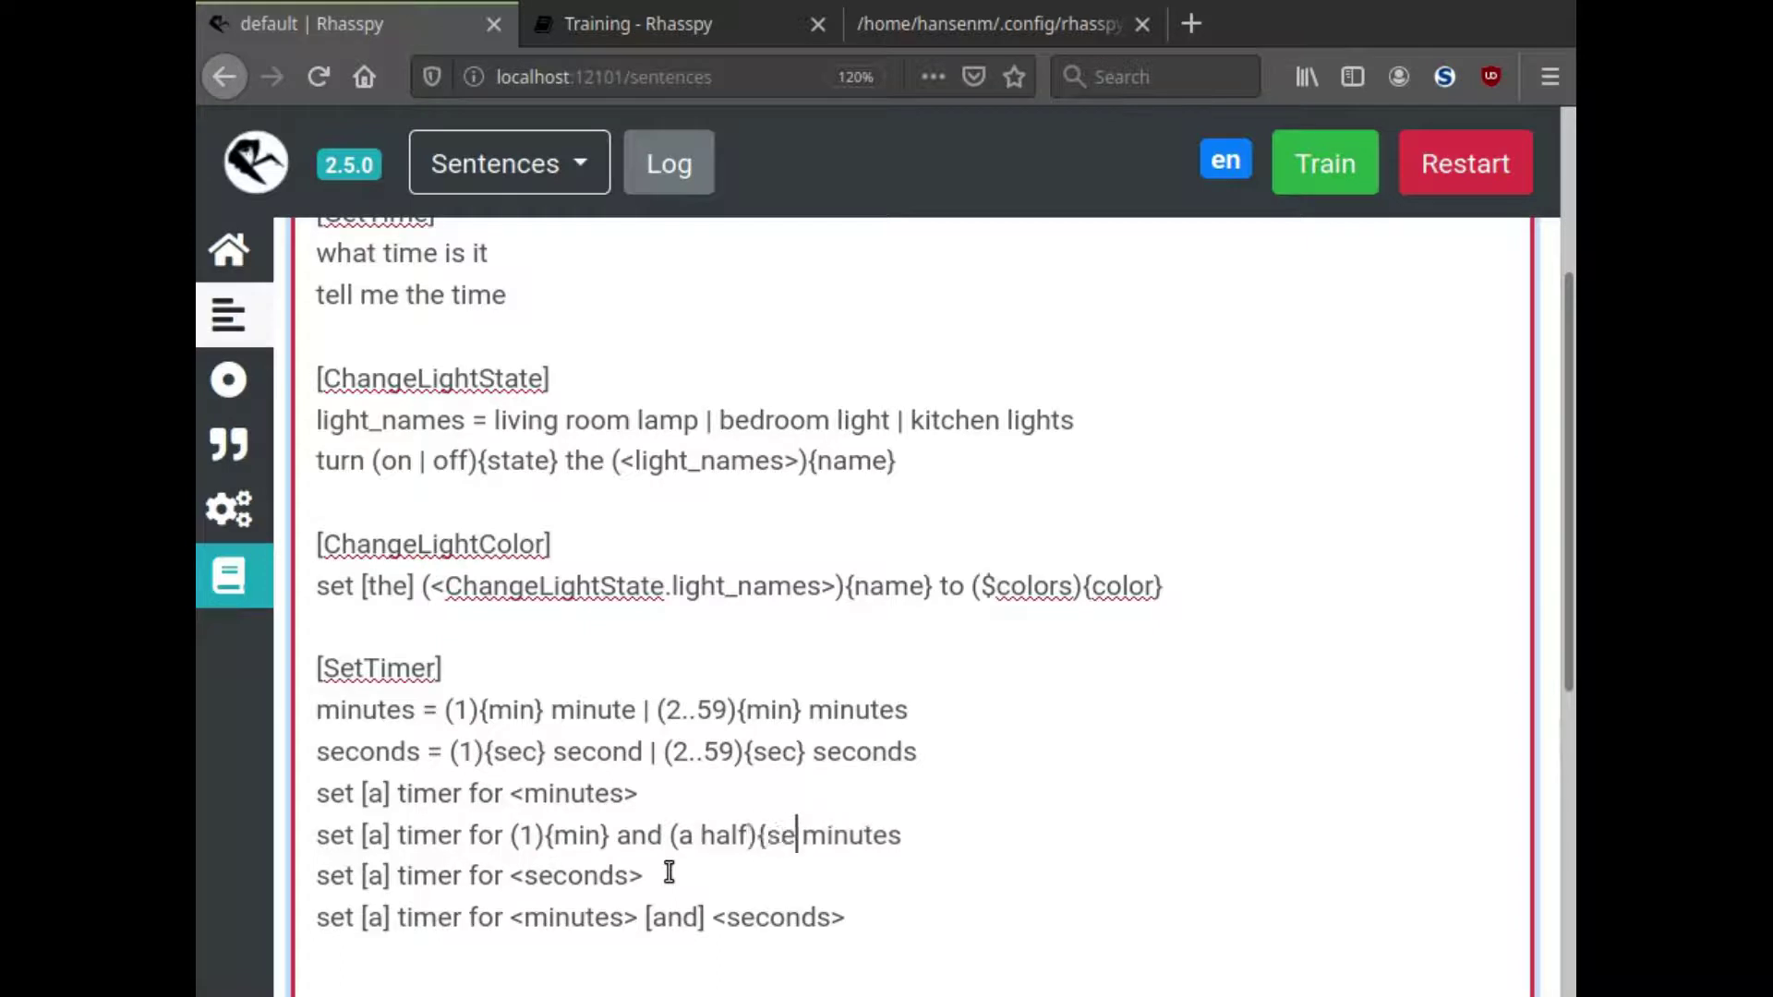
type("}")
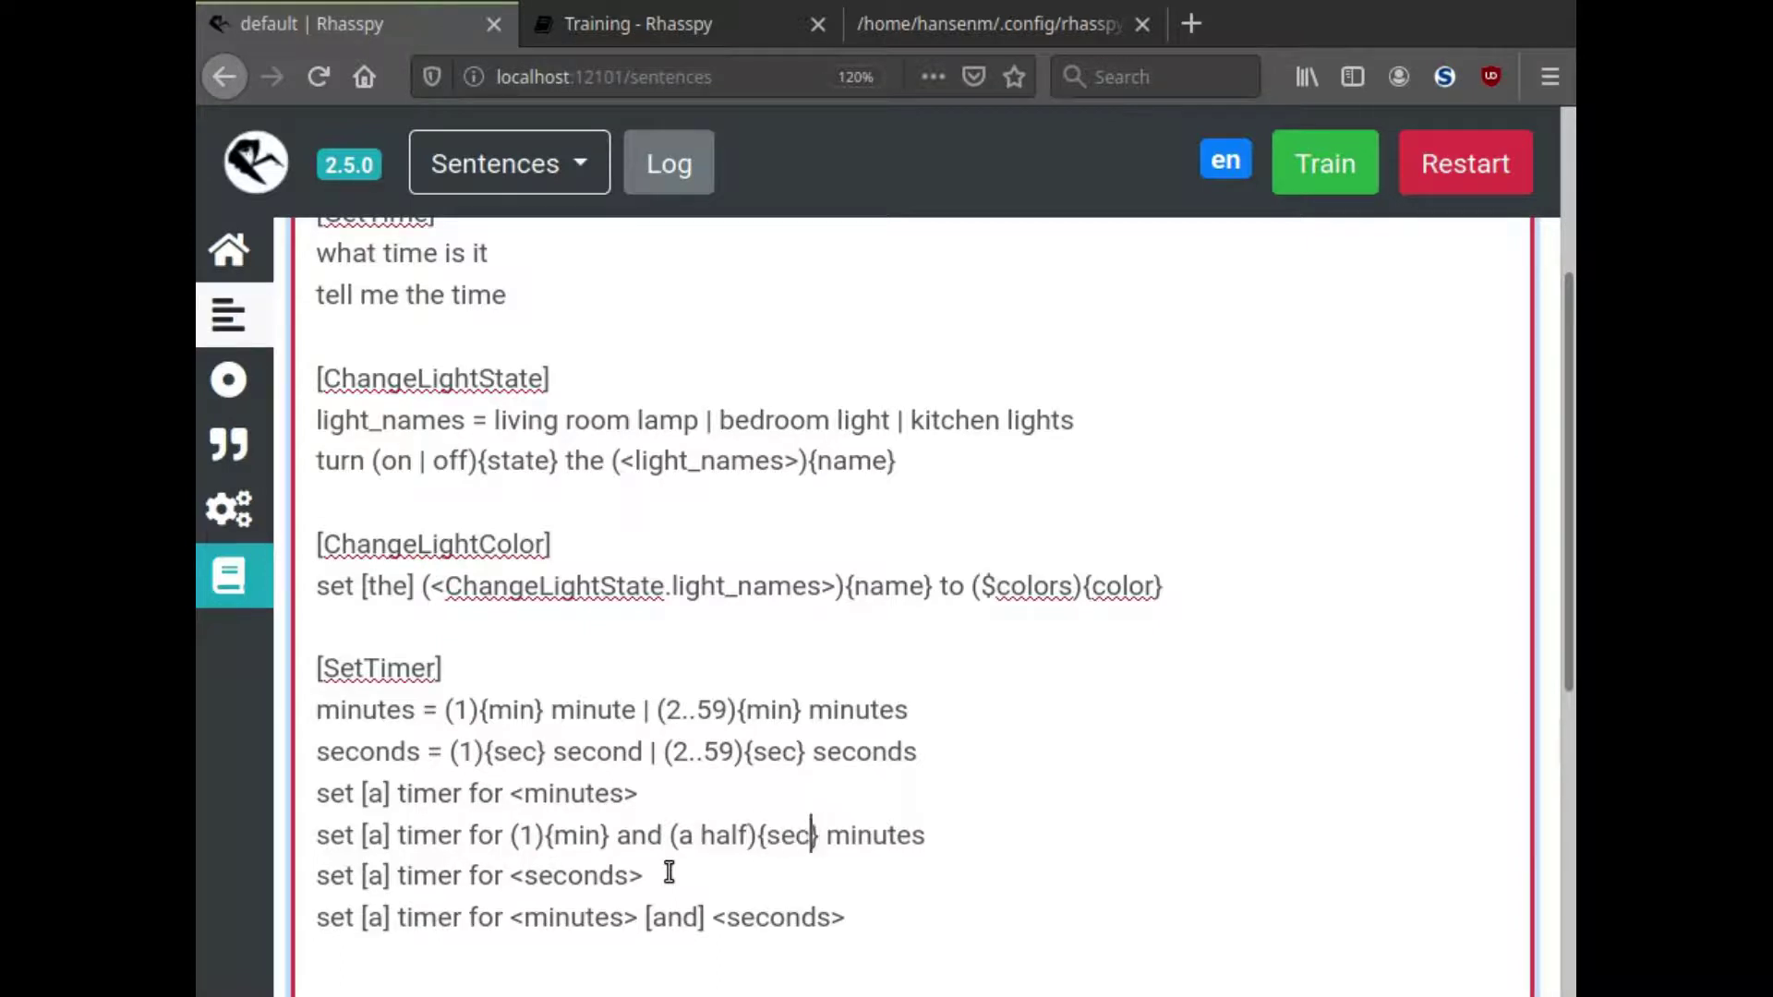
type(":30")
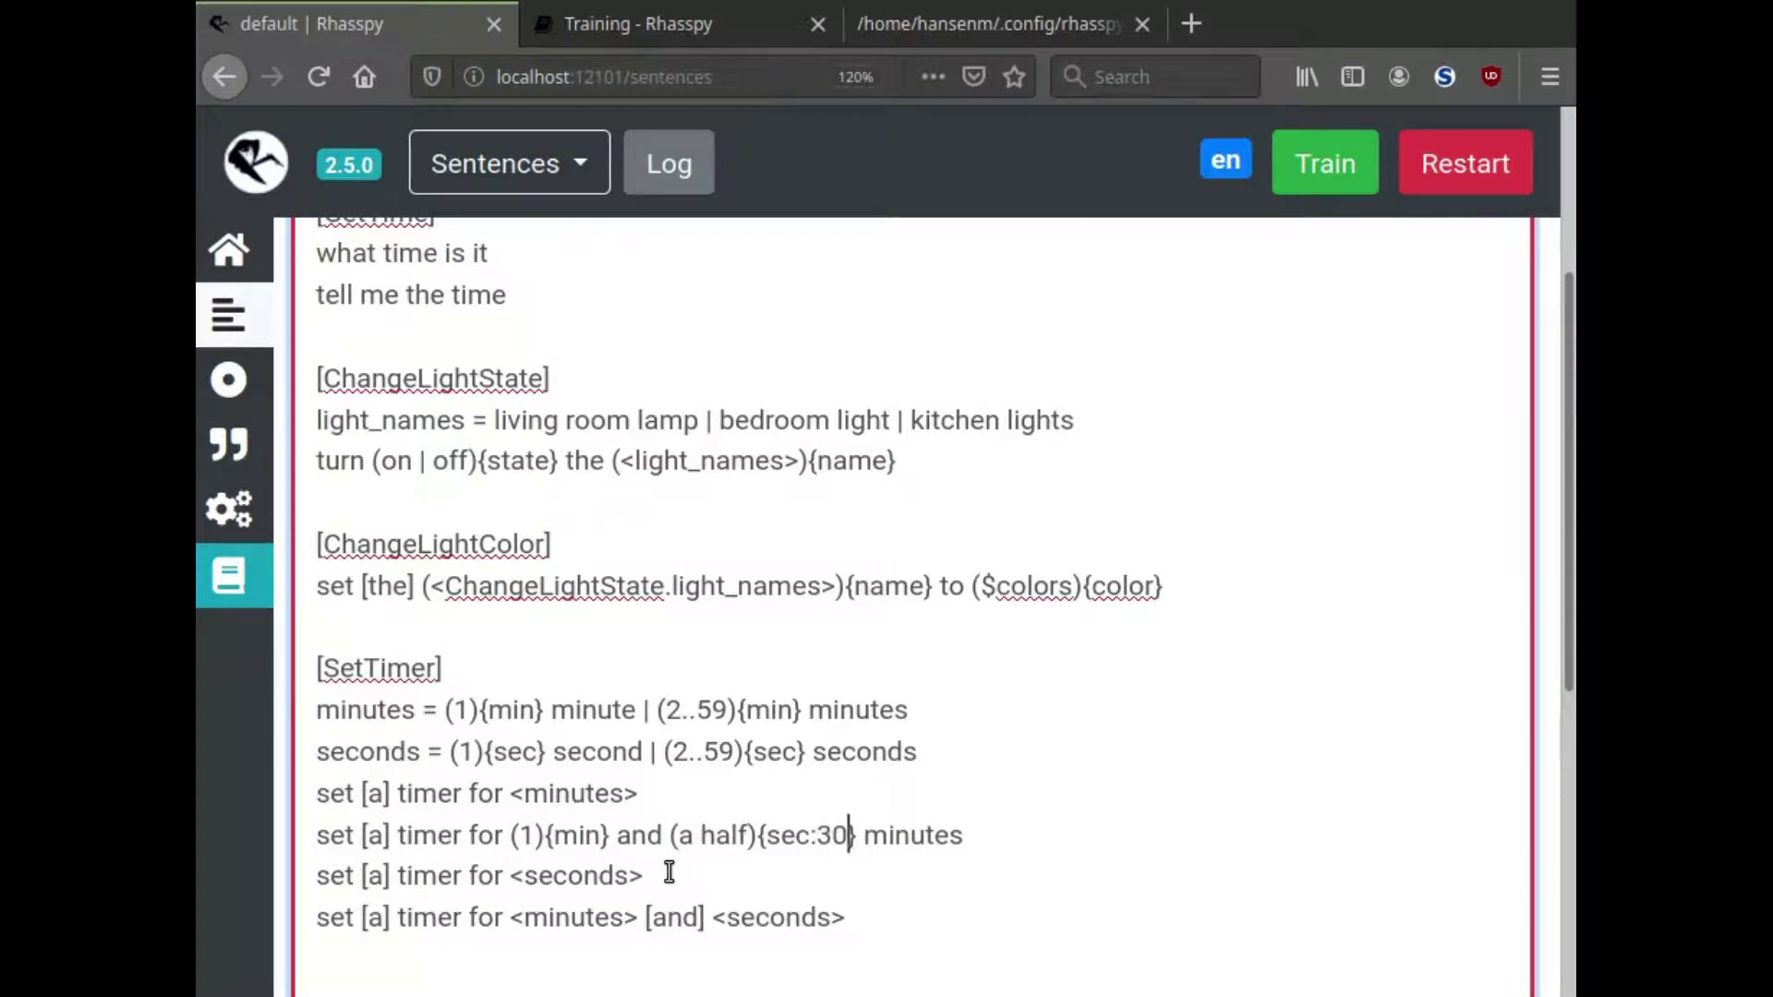
left_click(717, 836)
left_click_drag(680, 836, 748, 835)
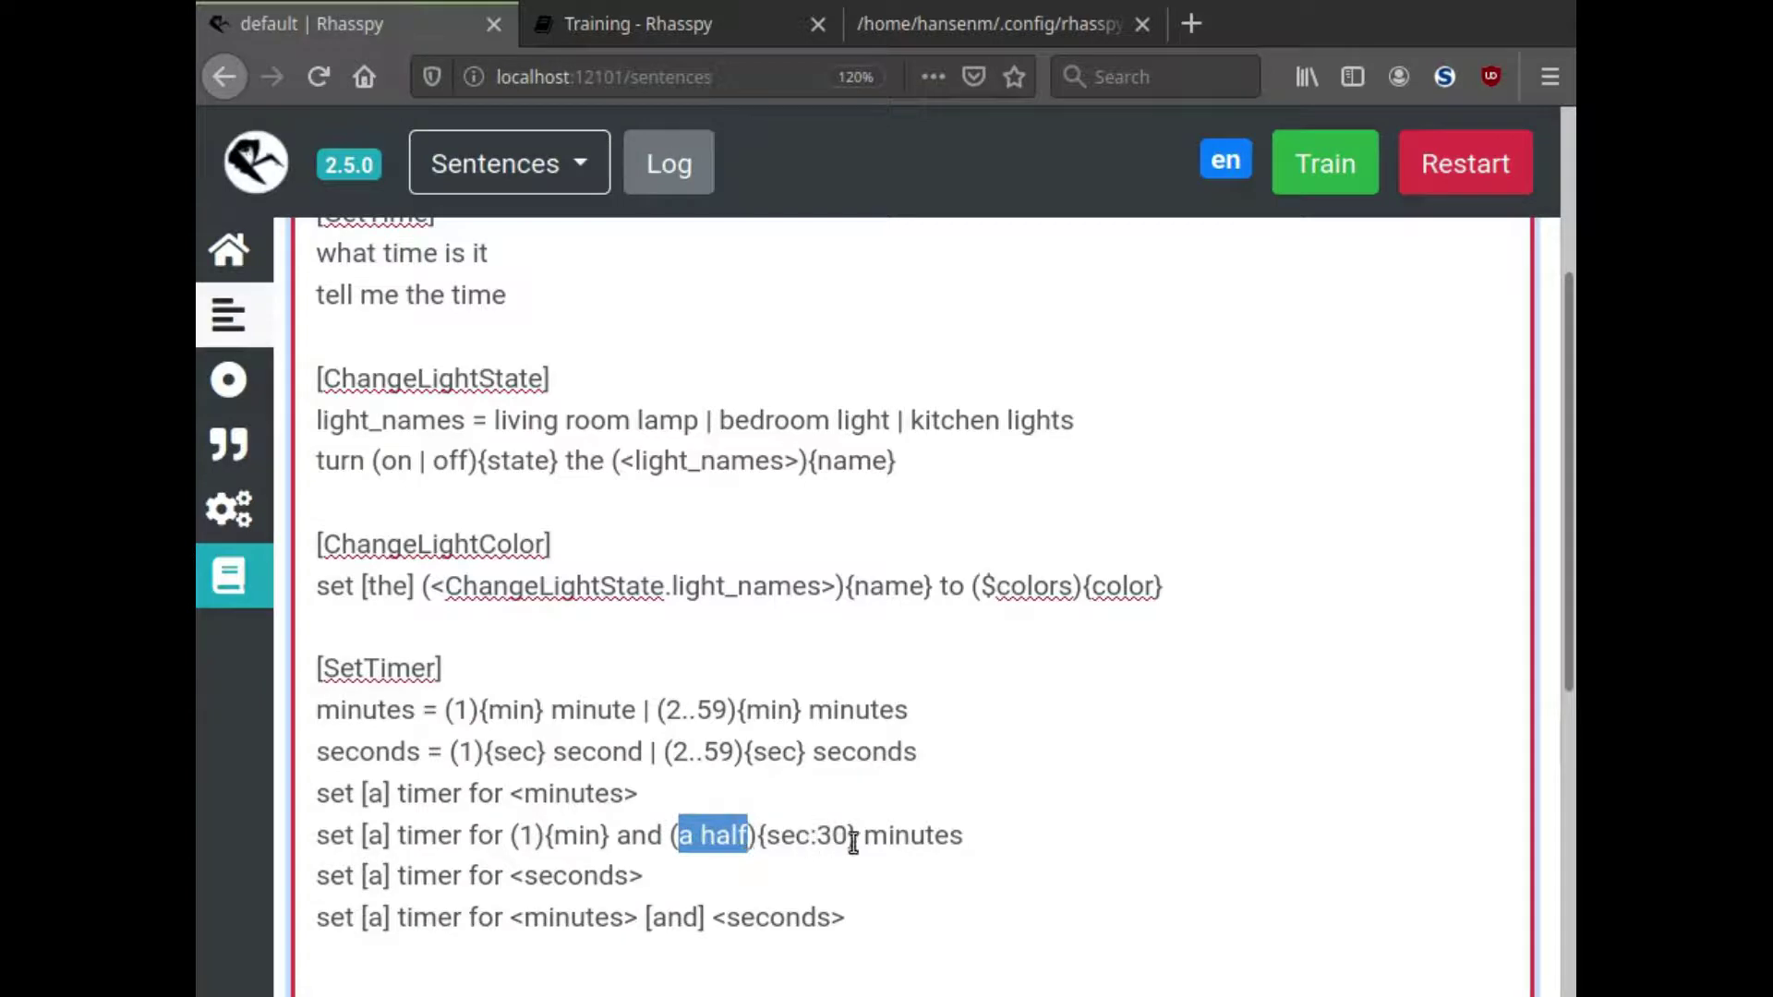
Save the sentences with the new half-minute timer line and retrain Rhasspy.
scroll(605, 836, "up", 3)
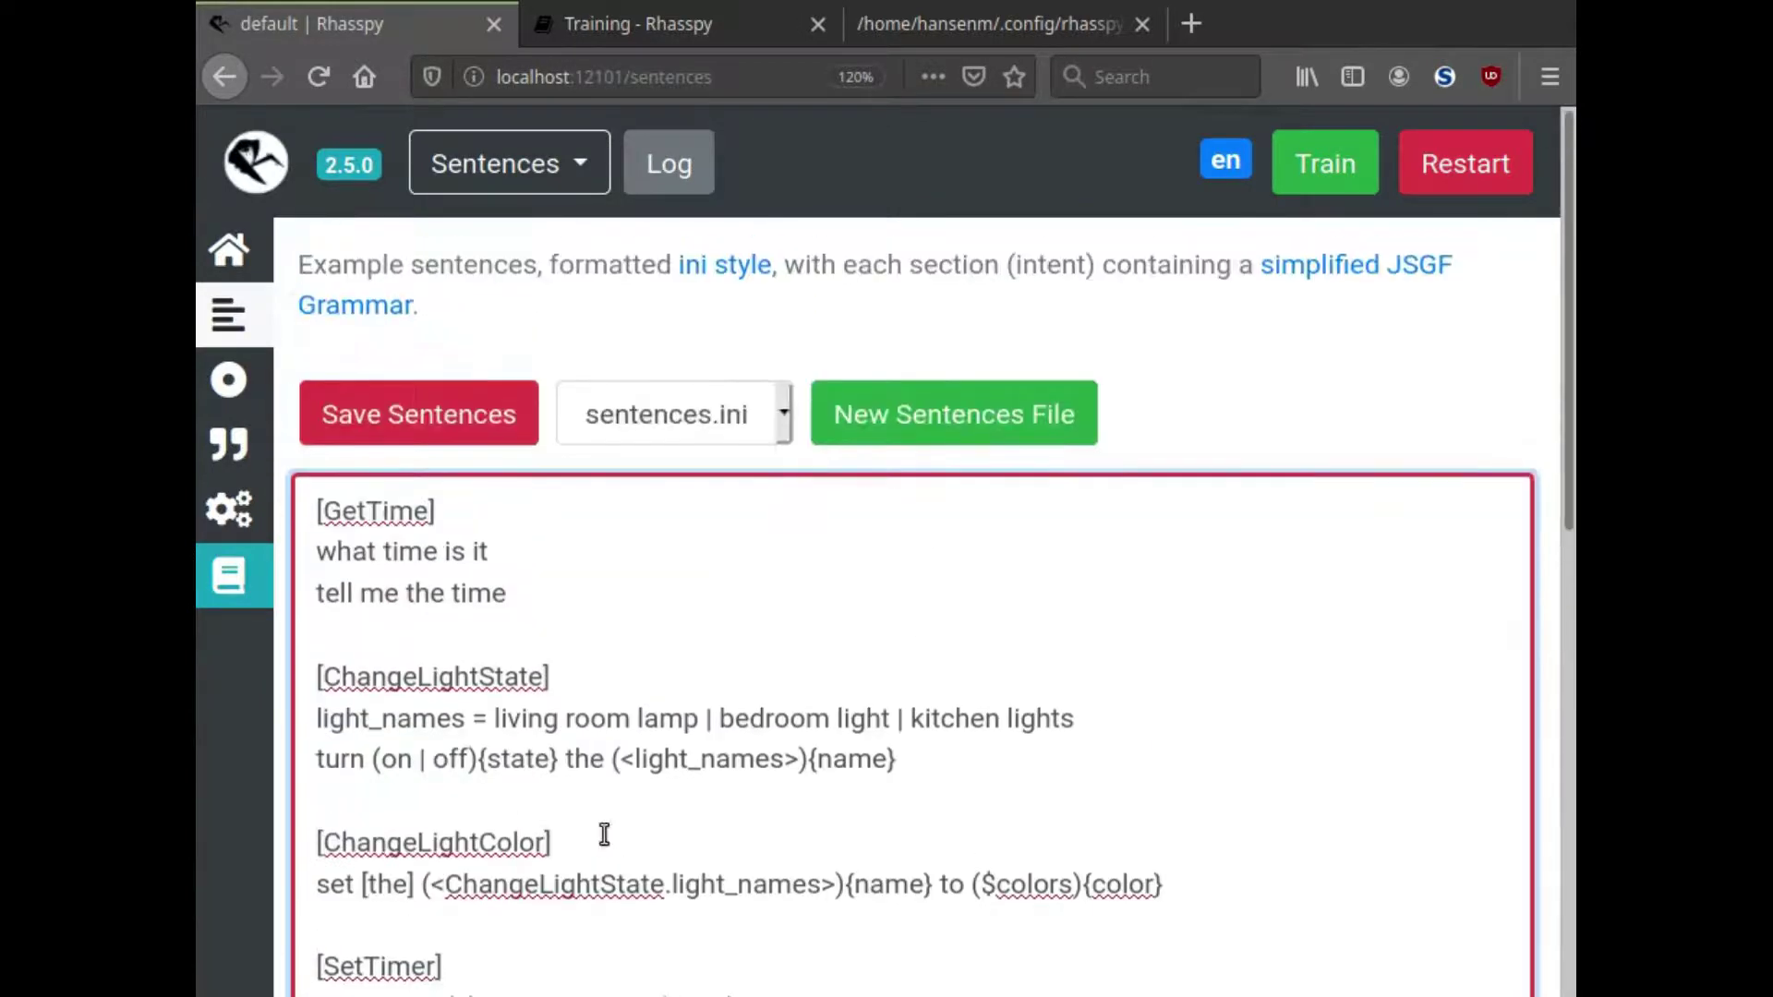
left_click(525, 417)
left_click(955, 496)
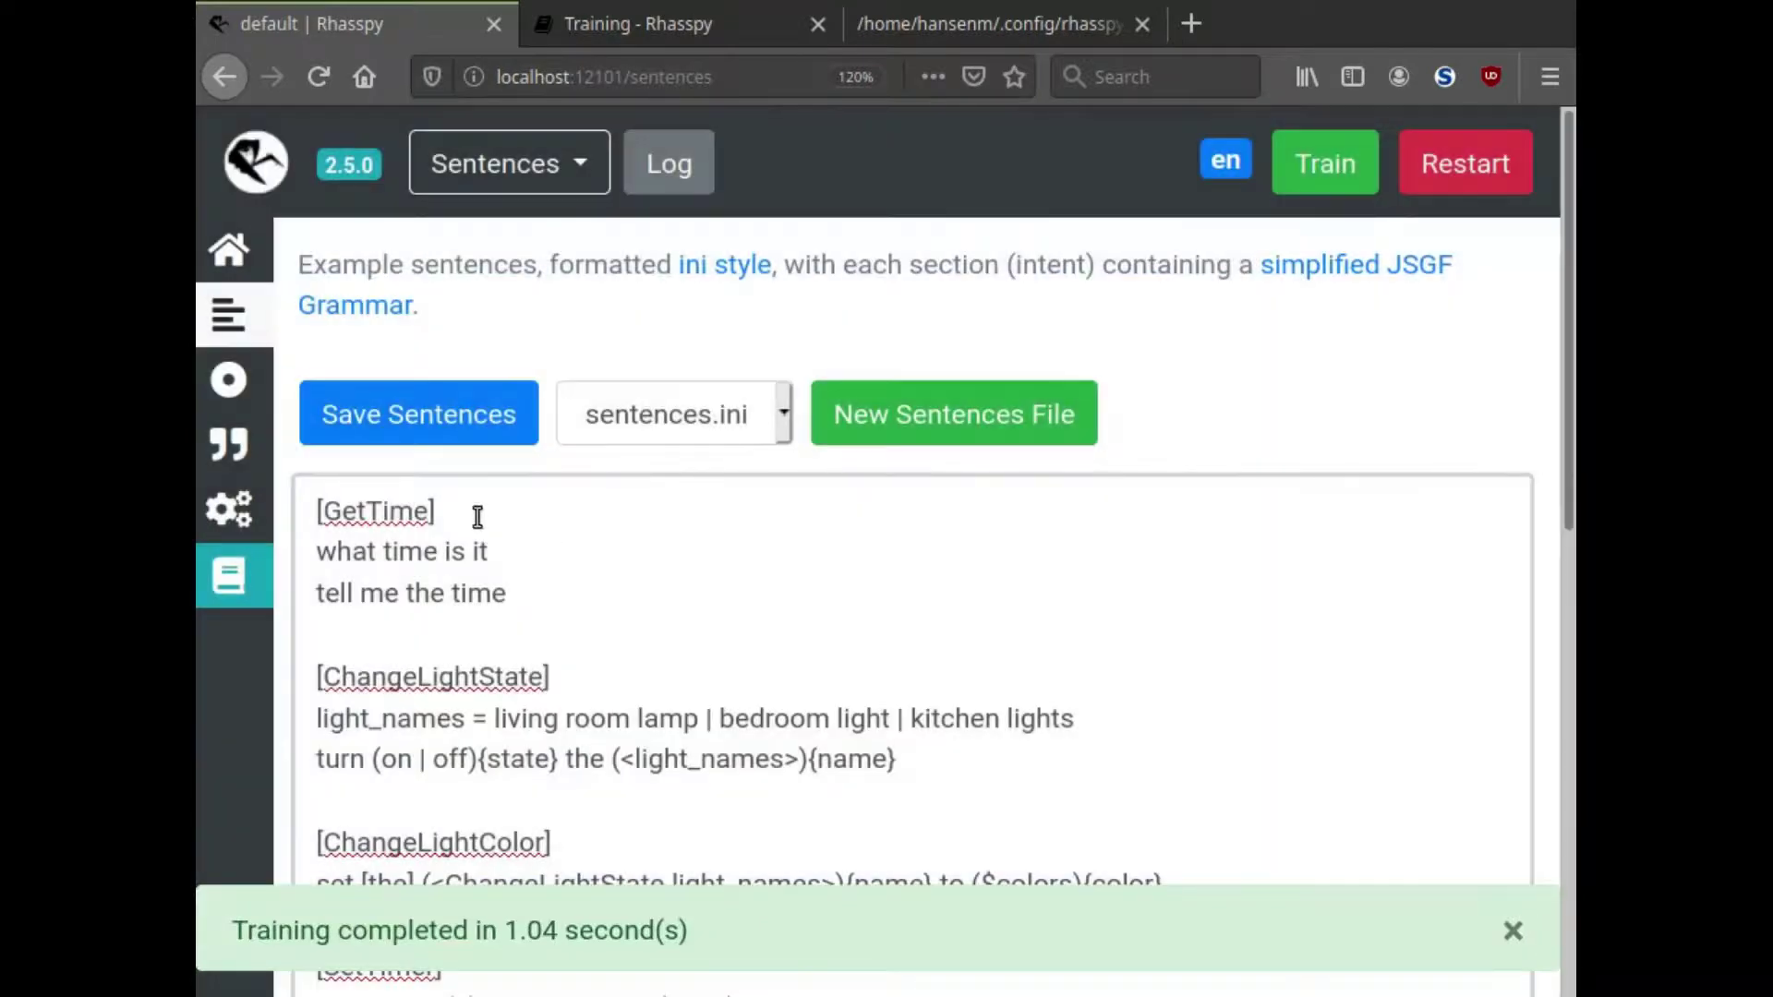
Test the voice command "set a timer for one and a half minutes" from the home page and examine the sec slot in its intent JSON.
left_click(228, 249)
left_click(538, 466)
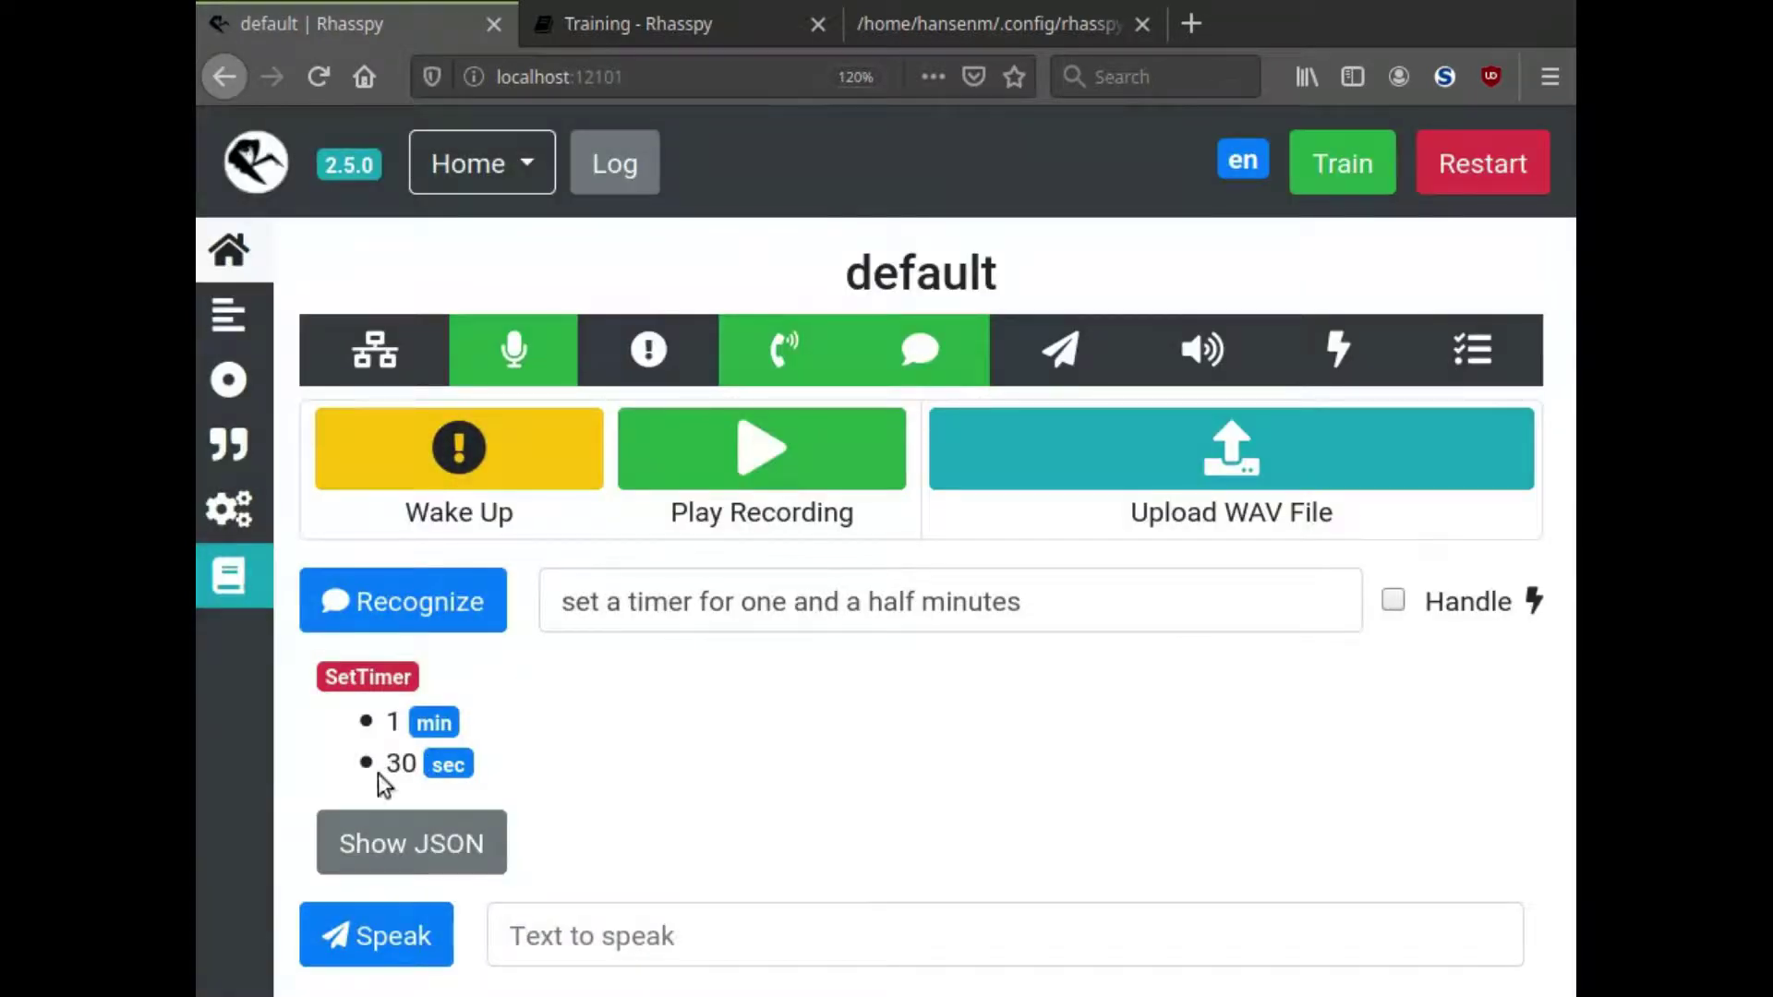
left_click(412, 851)
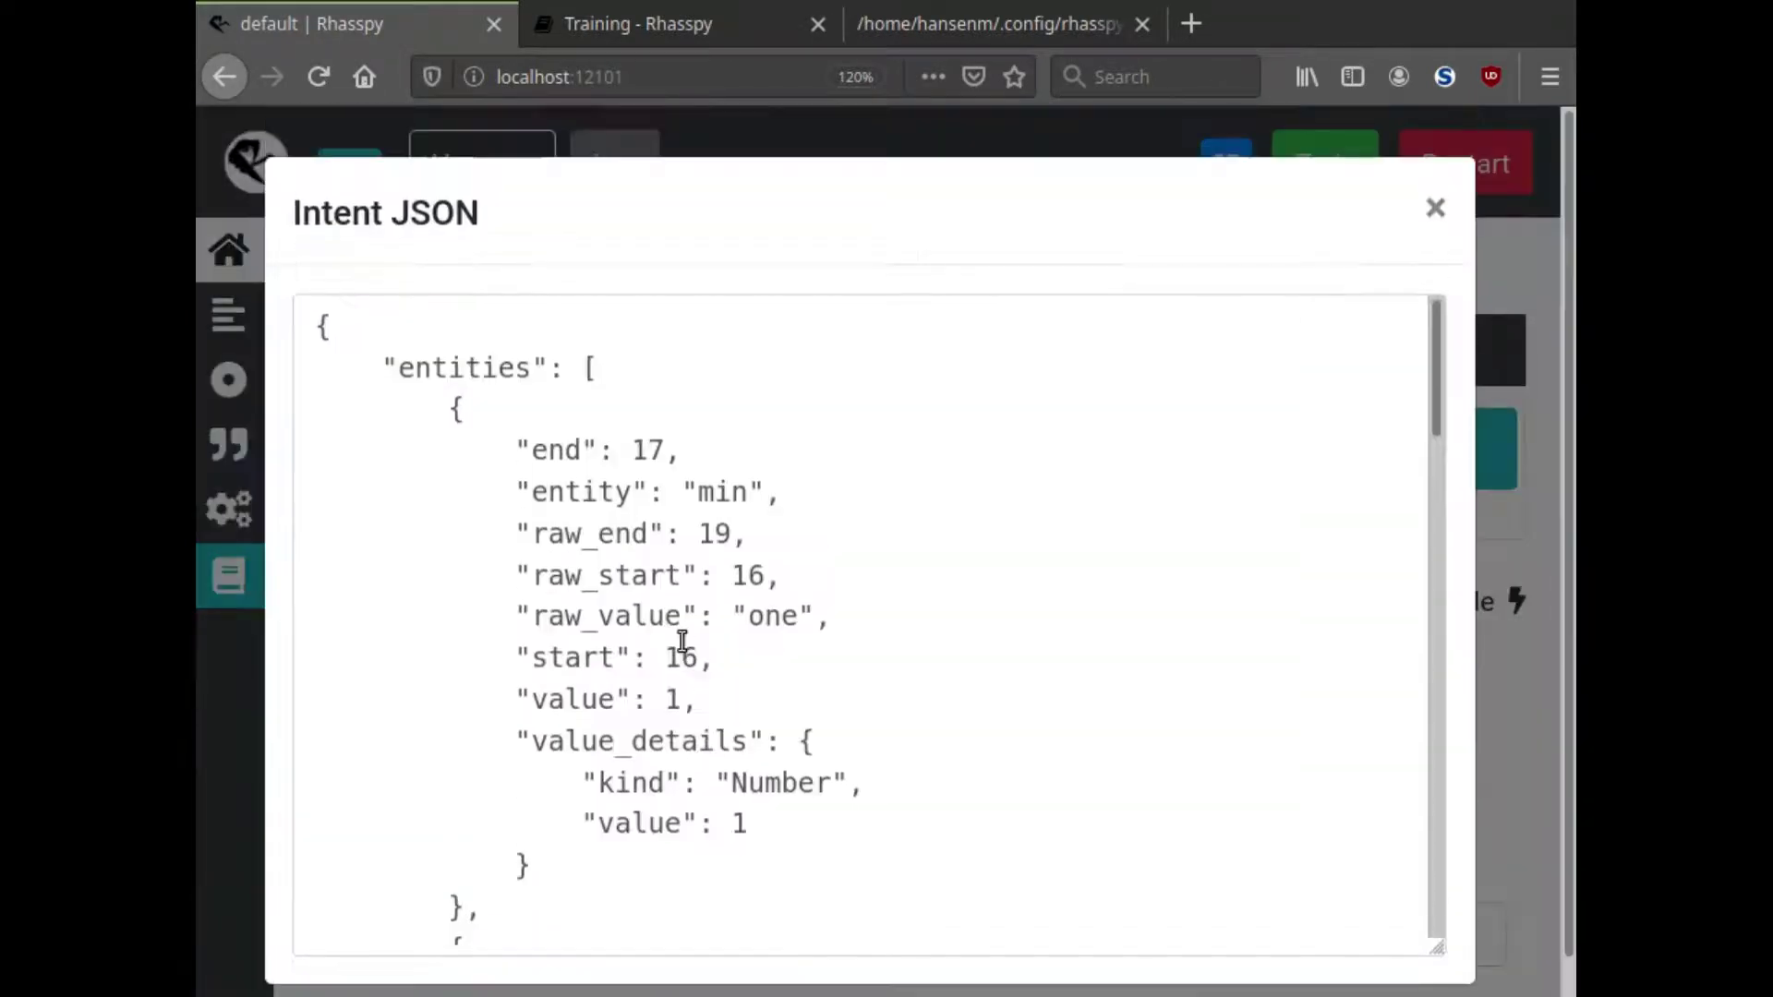
scroll(681, 633, "down", 10)
scroll(682, 640, "down", 8)
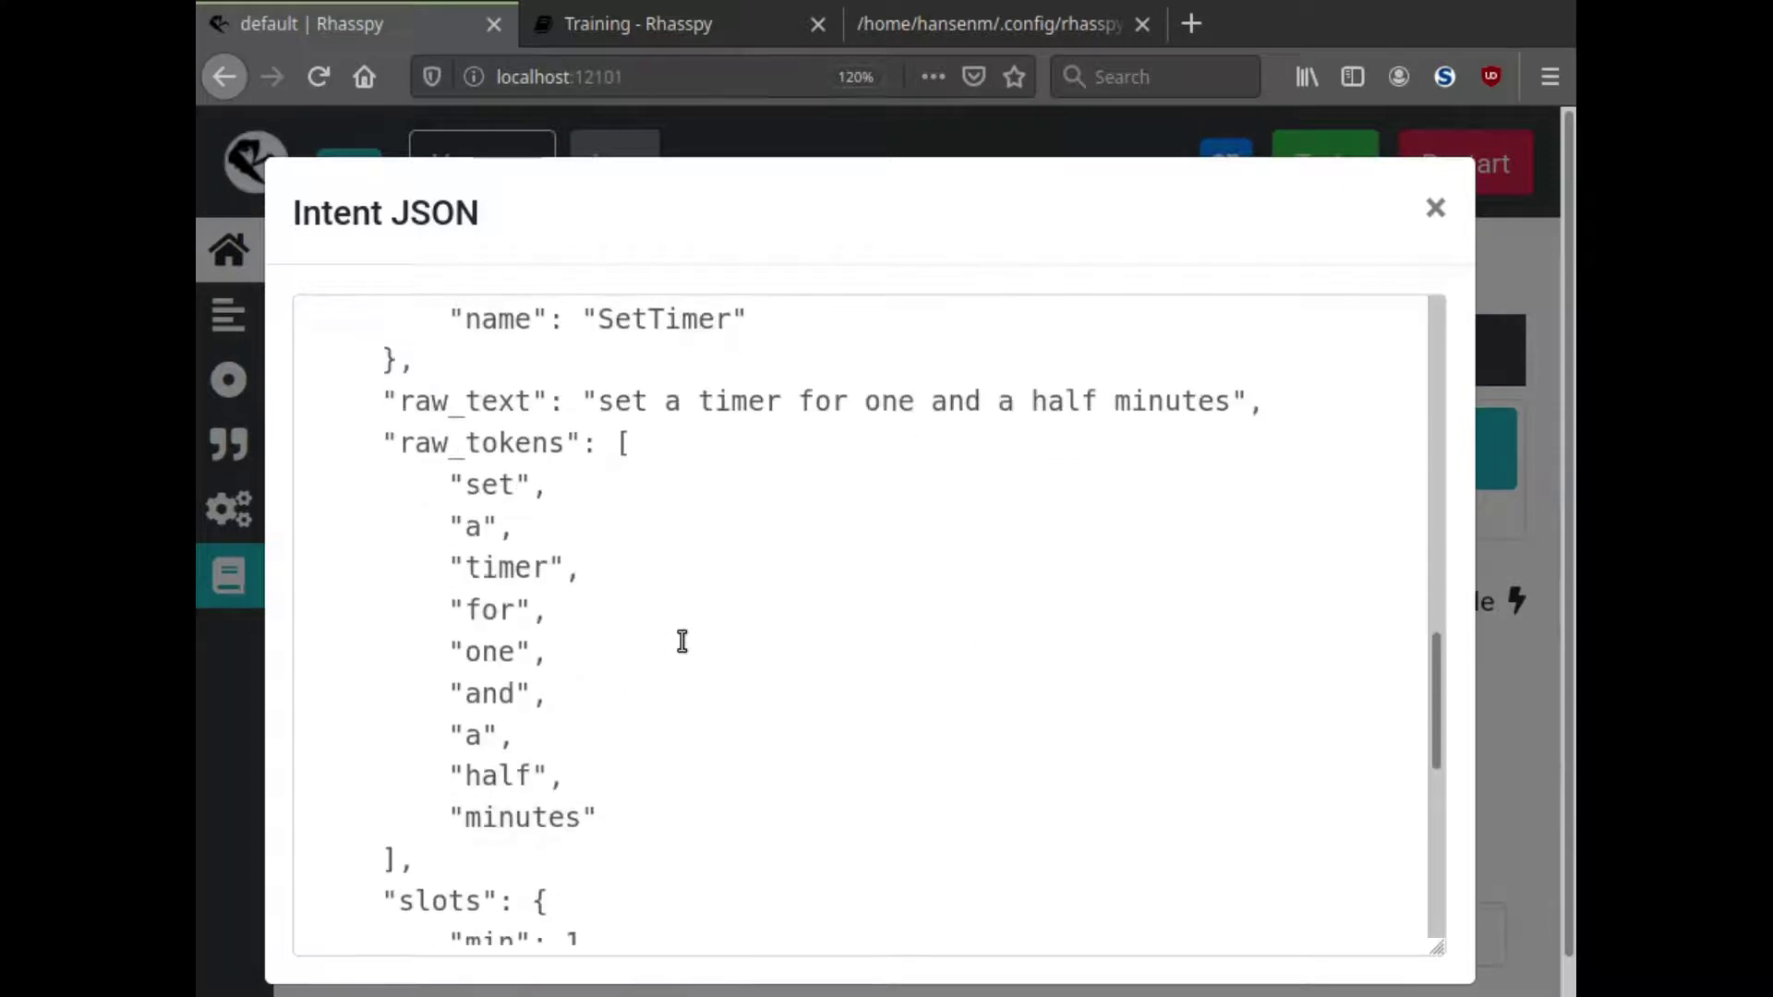
left_click_drag(651, 483, 563, 485)
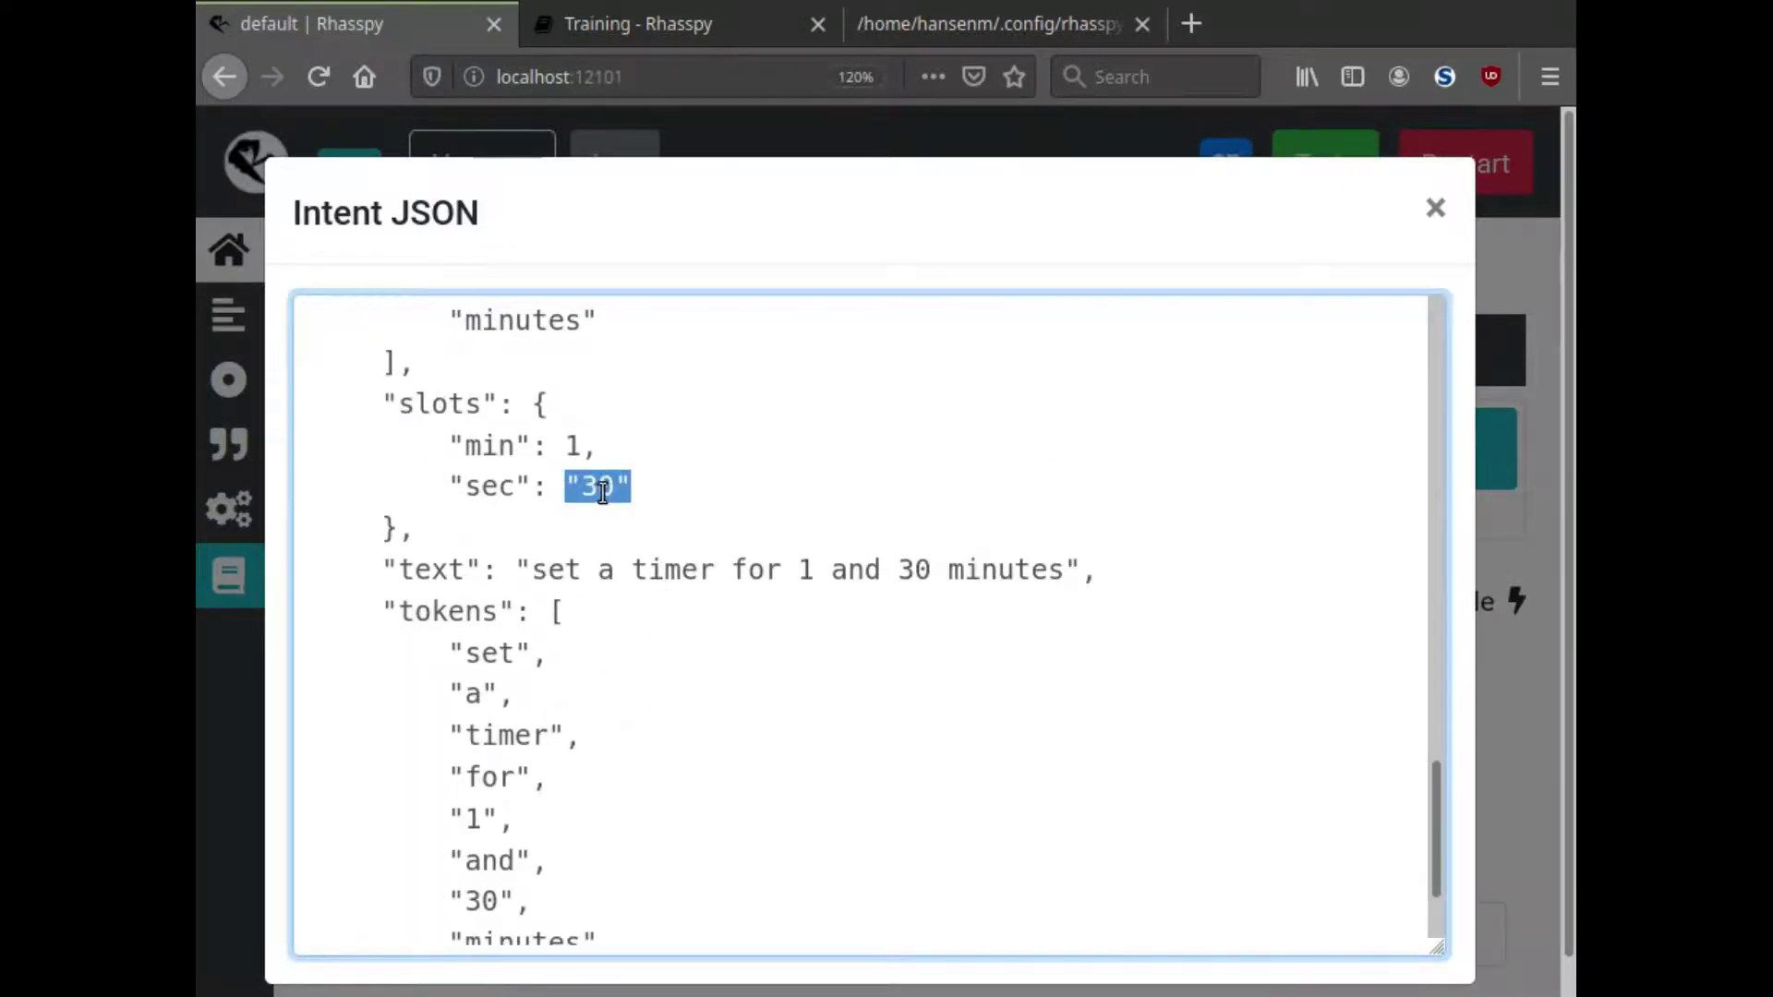
left_click(1455, 209)
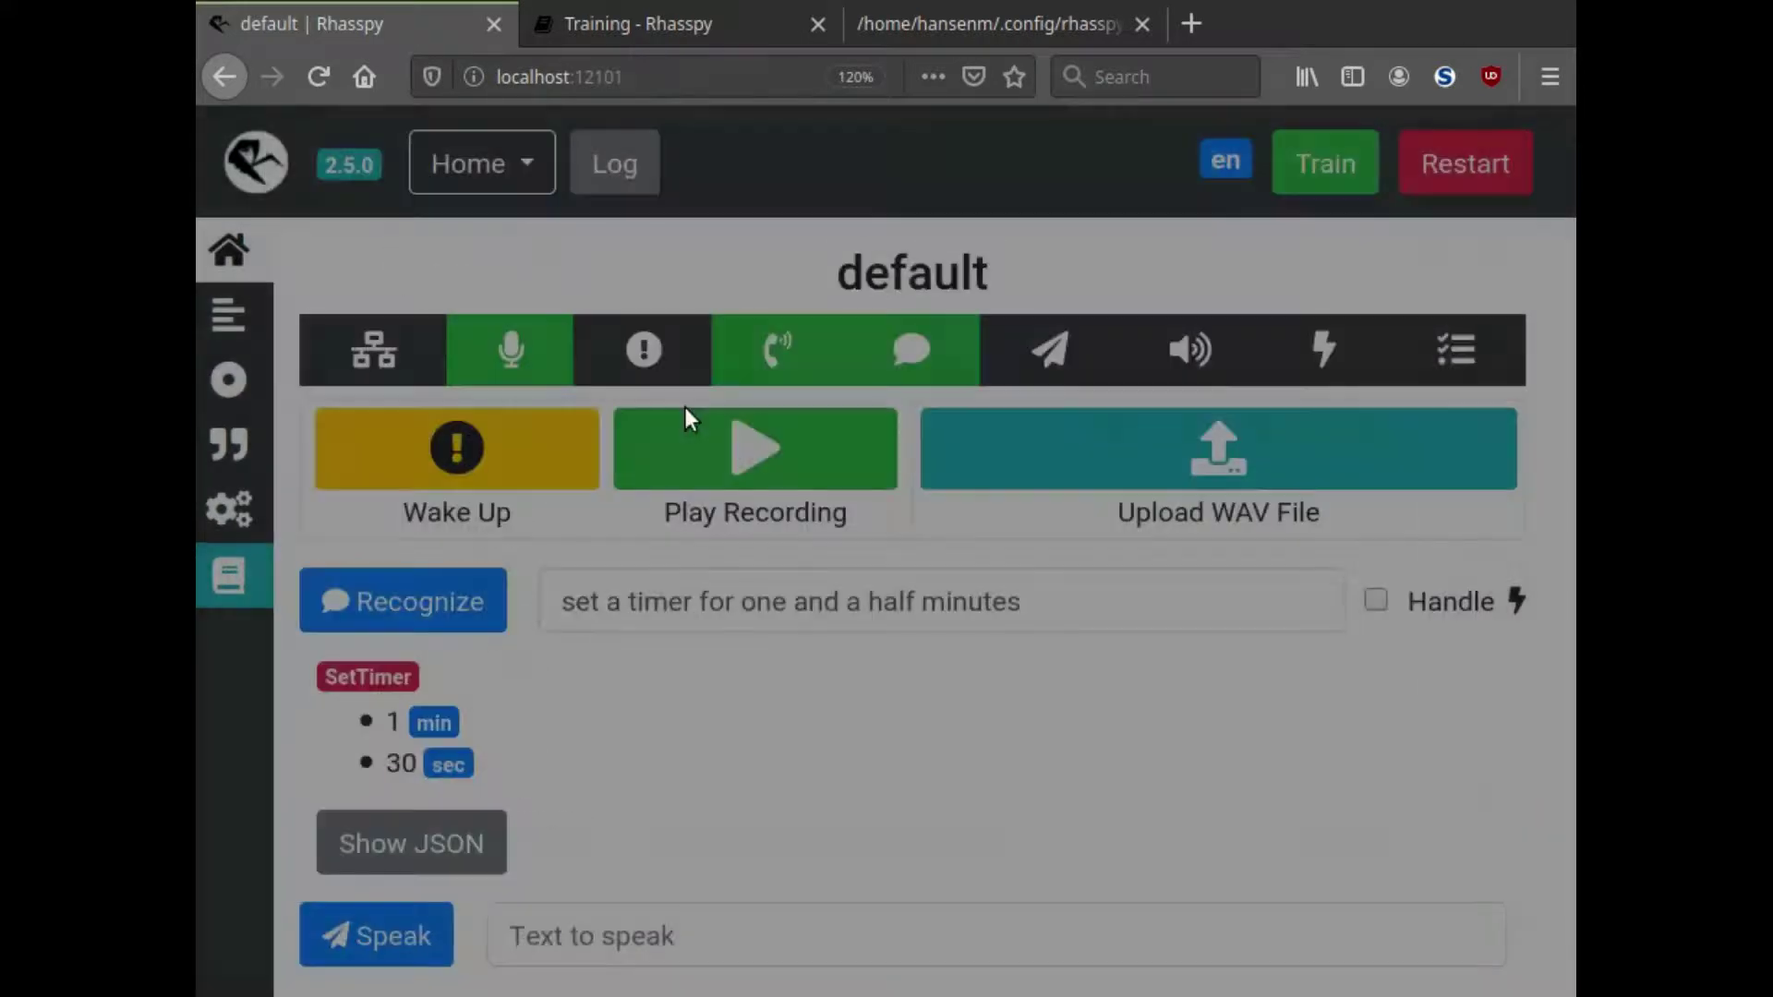
Add an integer converter to the substituted value in the half-minute timer line so the tag reads "{sec:30!int}".
left_click(228, 315)
scroll(564, 719, "down", 7)
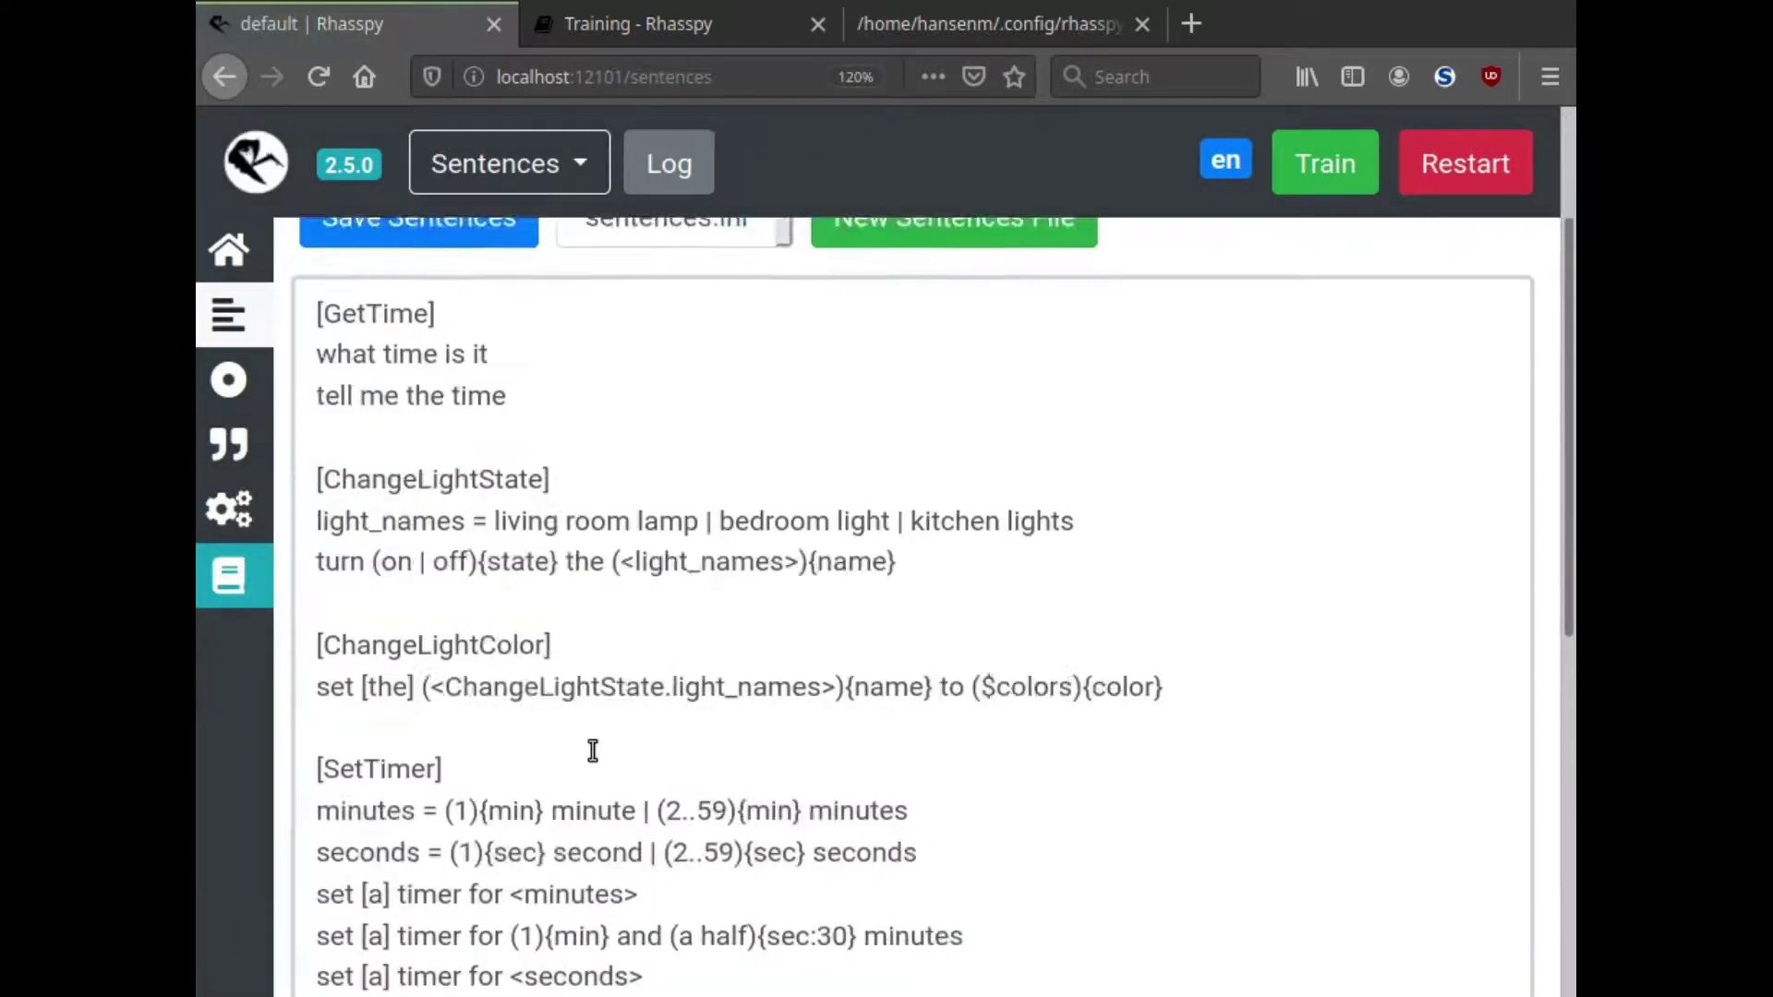
scroll(850, 533, "up", 1)
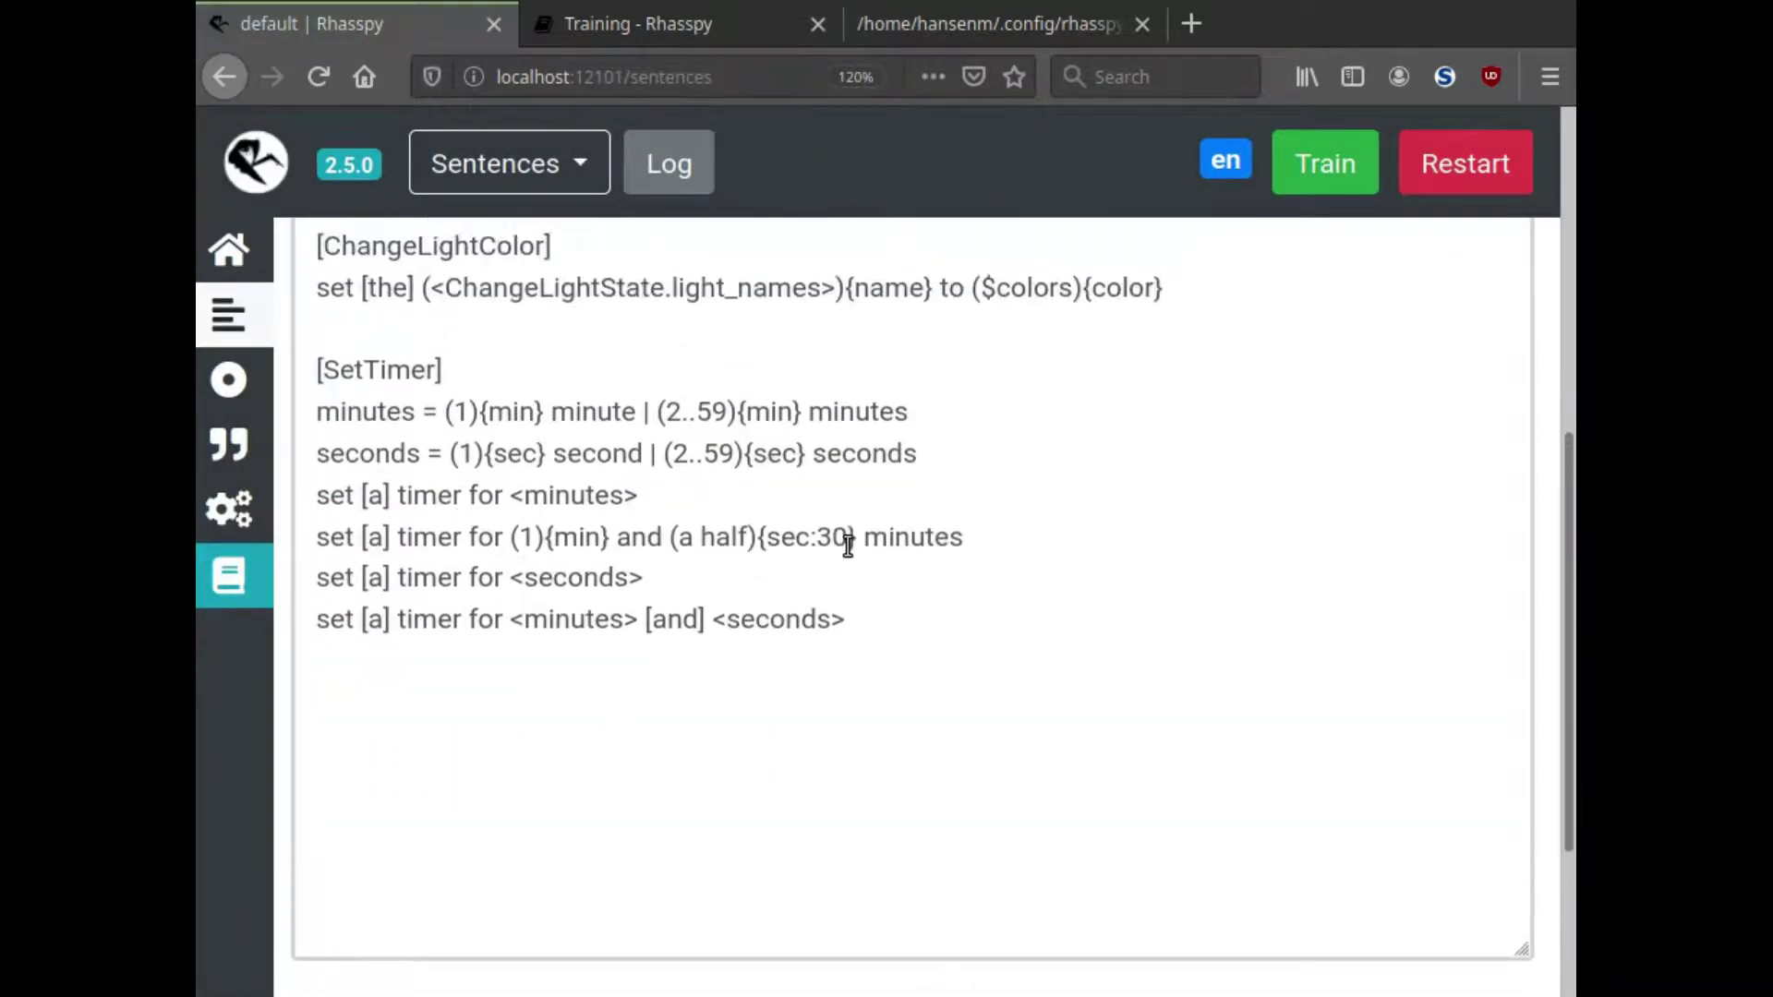
double_click(835, 538)
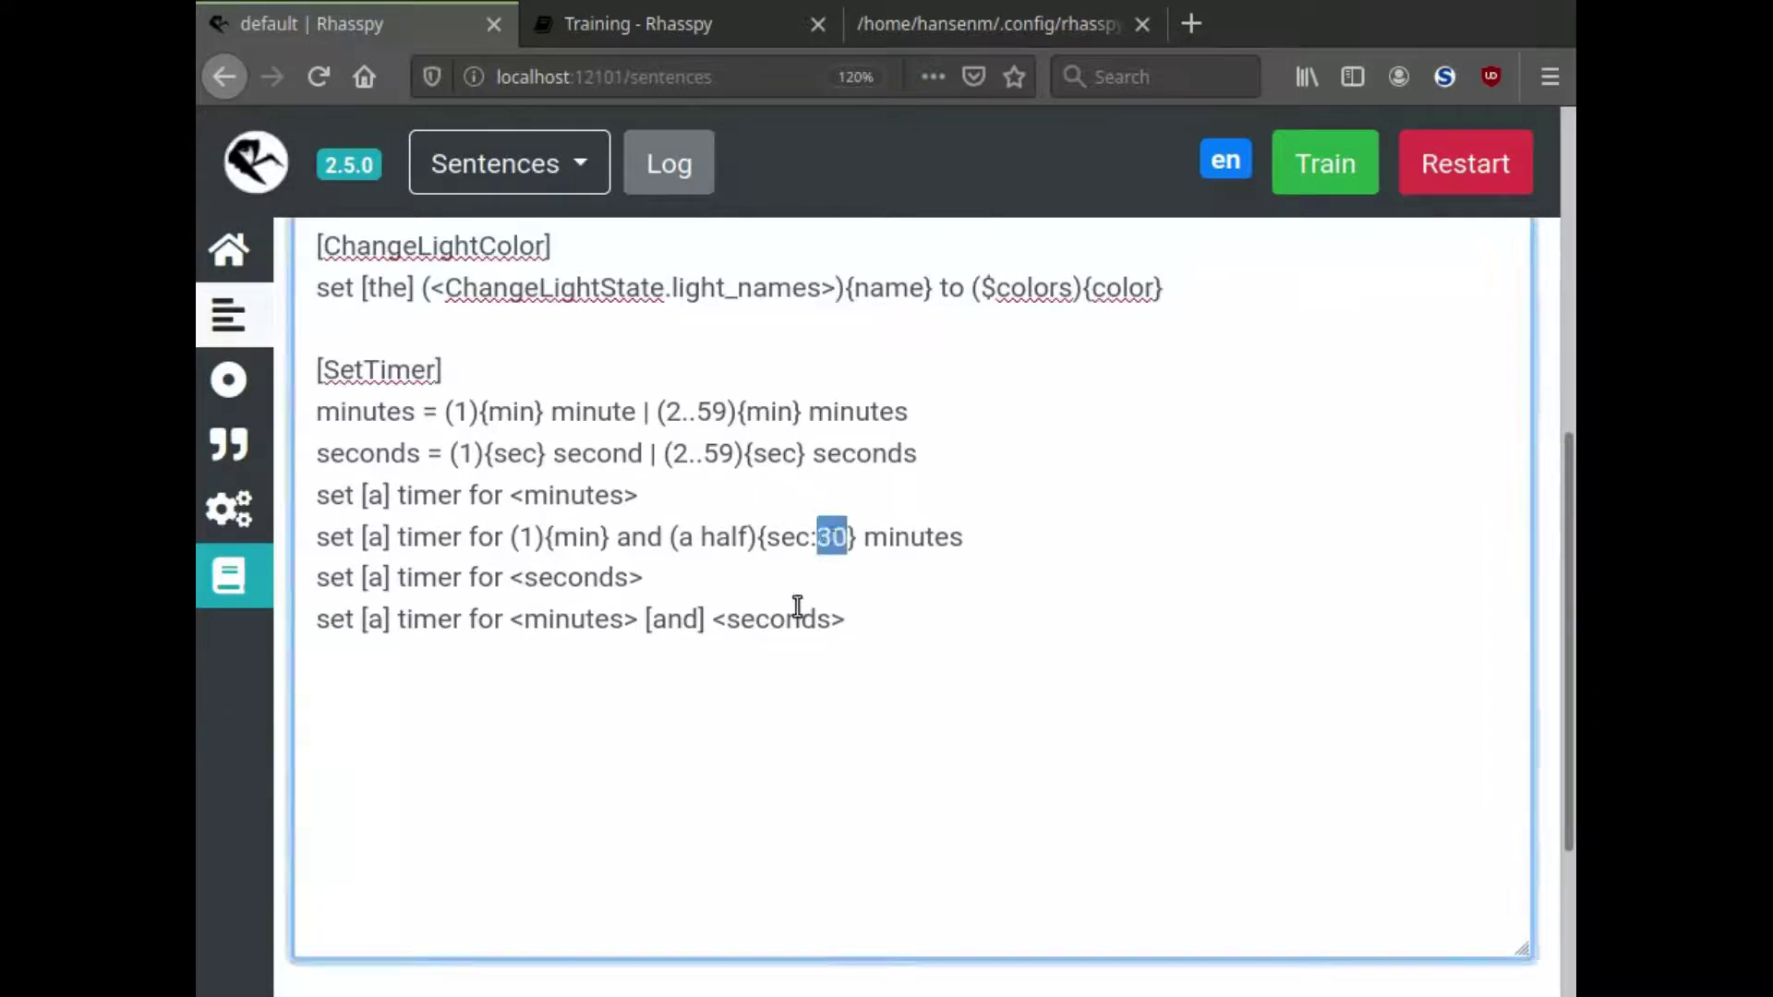
left_click(845, 538)
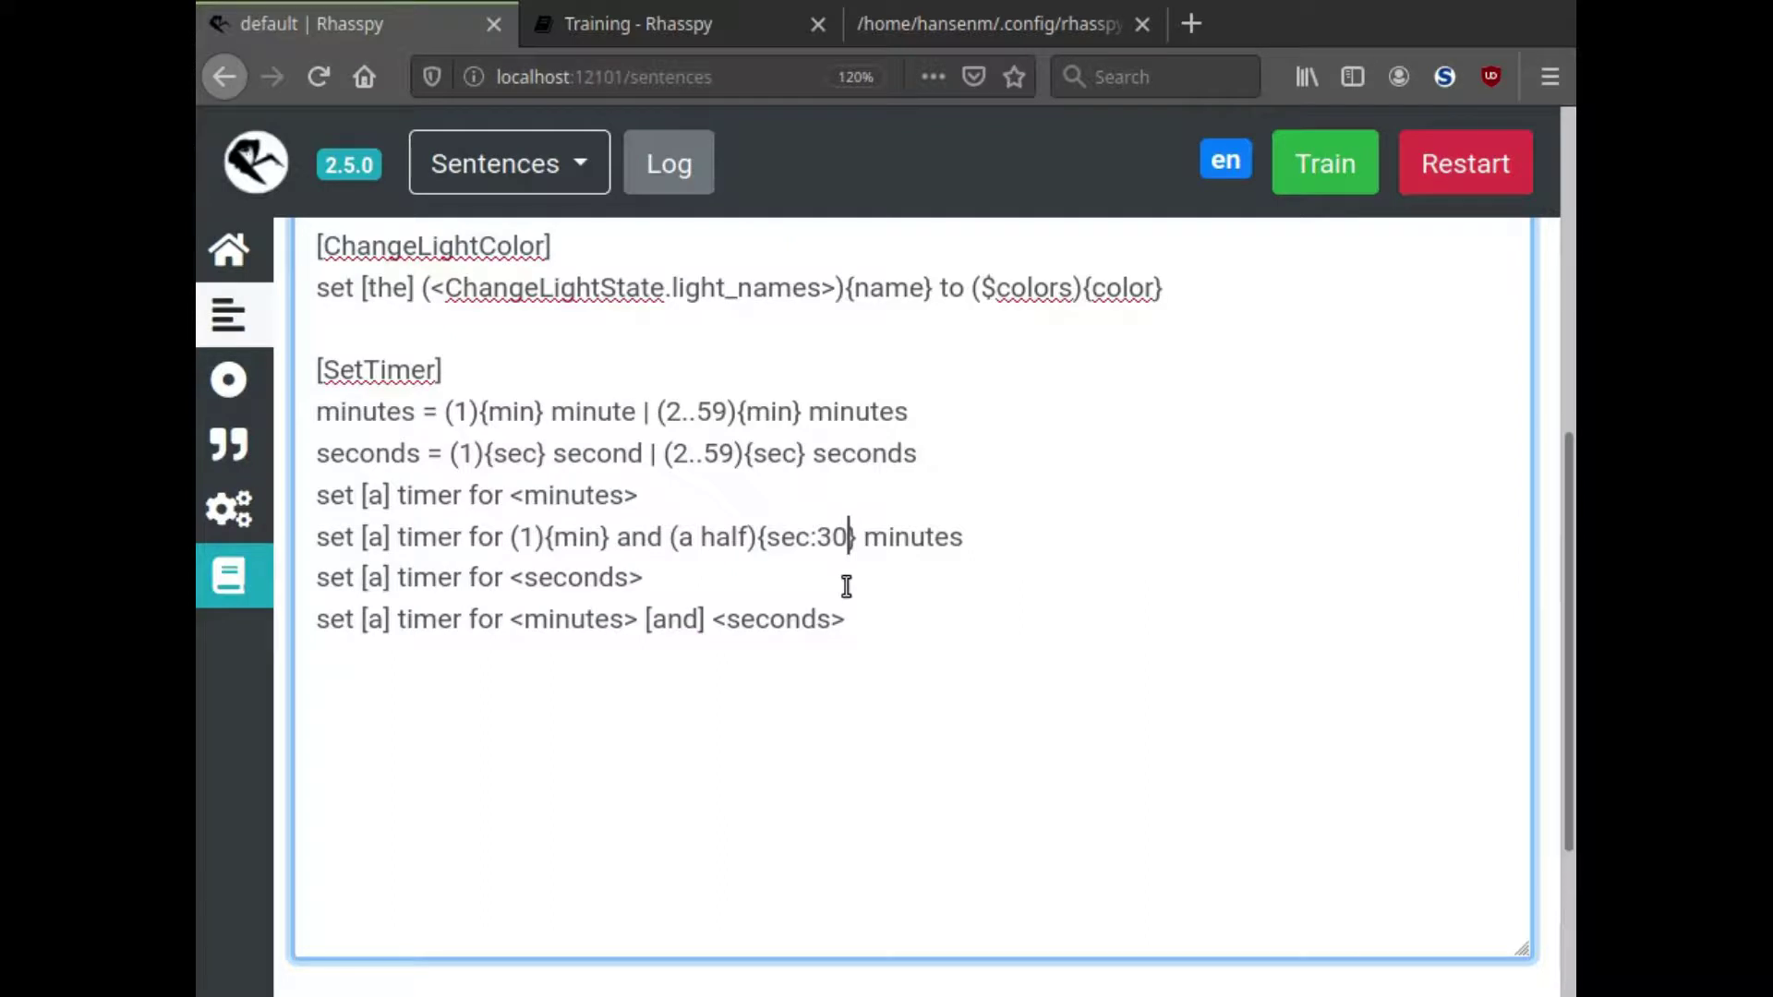
type("!")
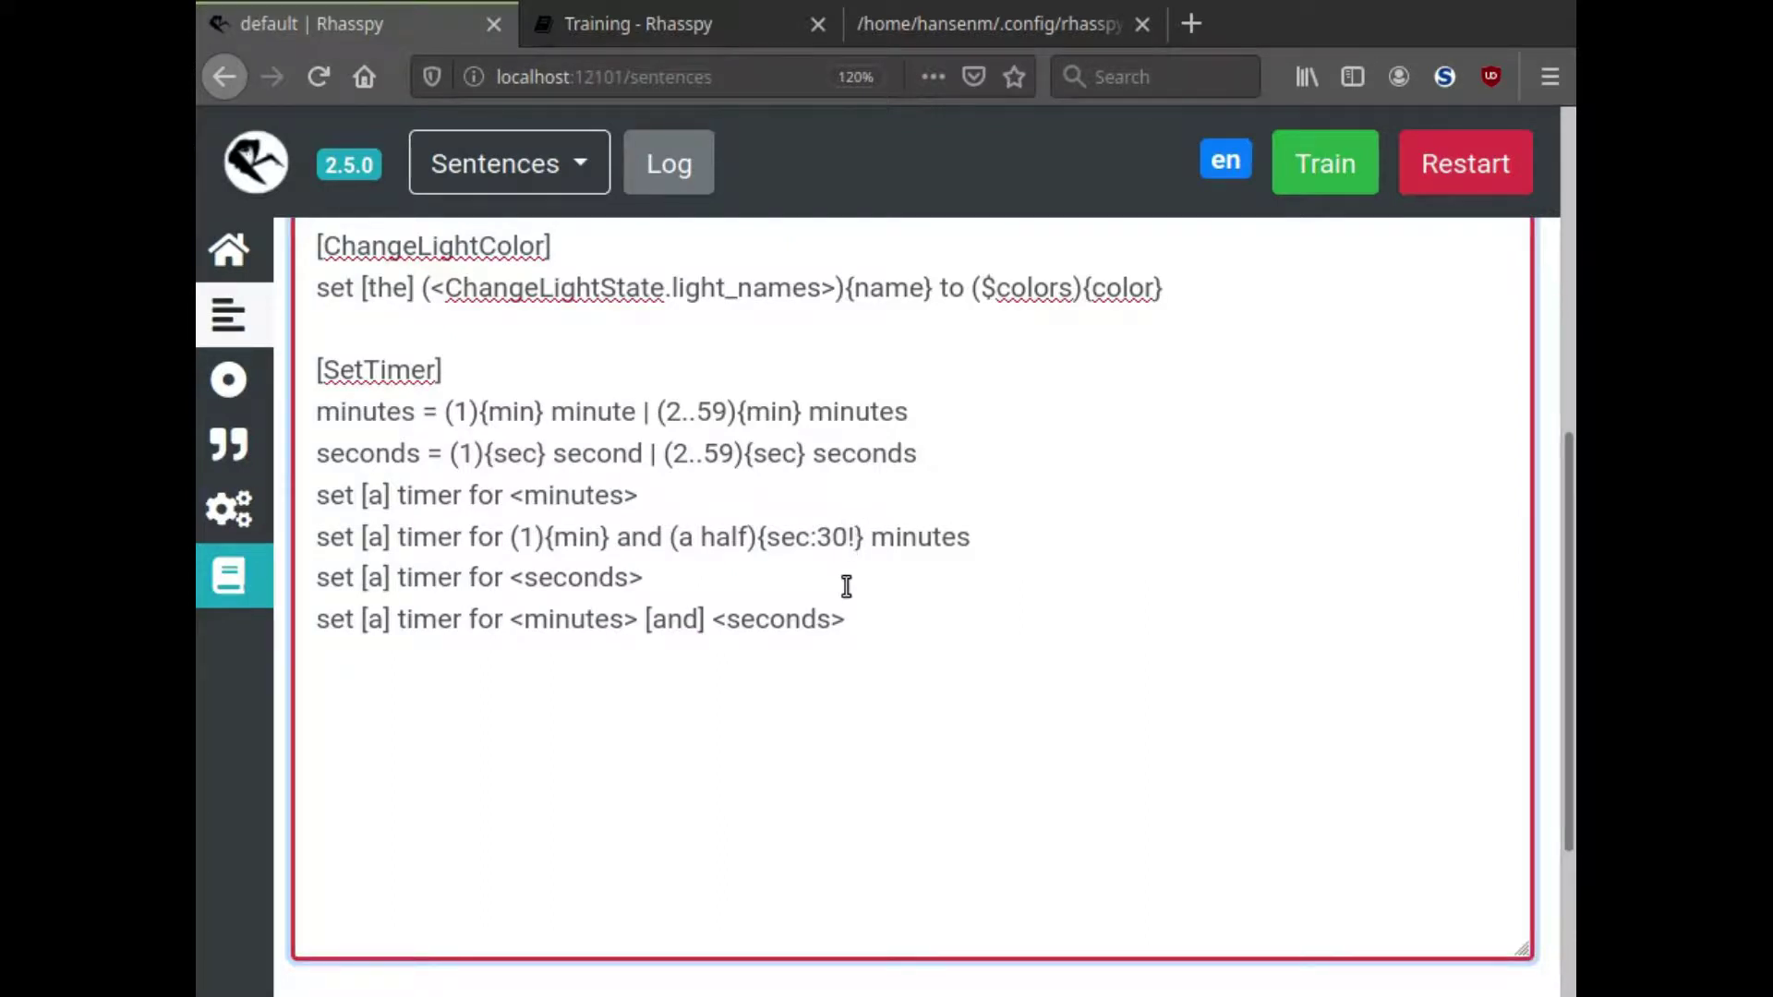
type("int")
scroll(872, 550, "up", 2)
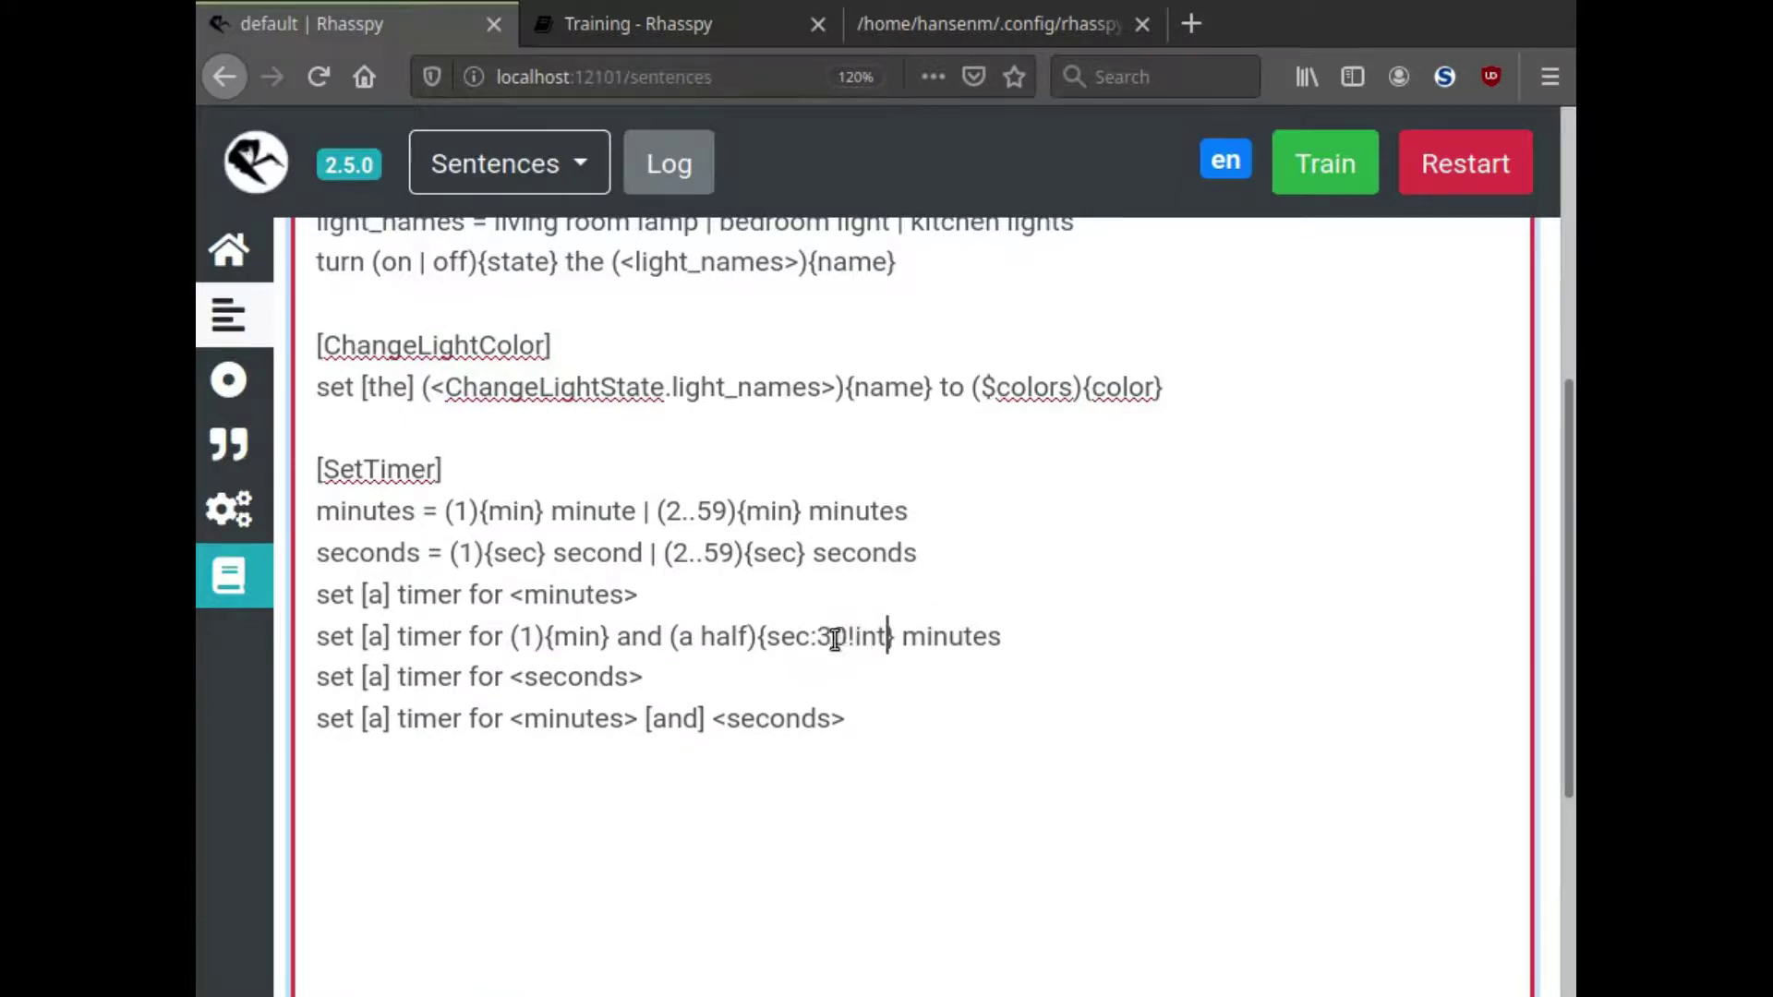
mouse_move(818, 637)
left_mouse_down()
mouse_move(879, 639)
mouse_move(837, 634)
left_mouse_up()
left_click(878, 646)
Save the sentences with the integer-converted tag and retrain Rhasspy.
scroll(797, 627, "up", 1)
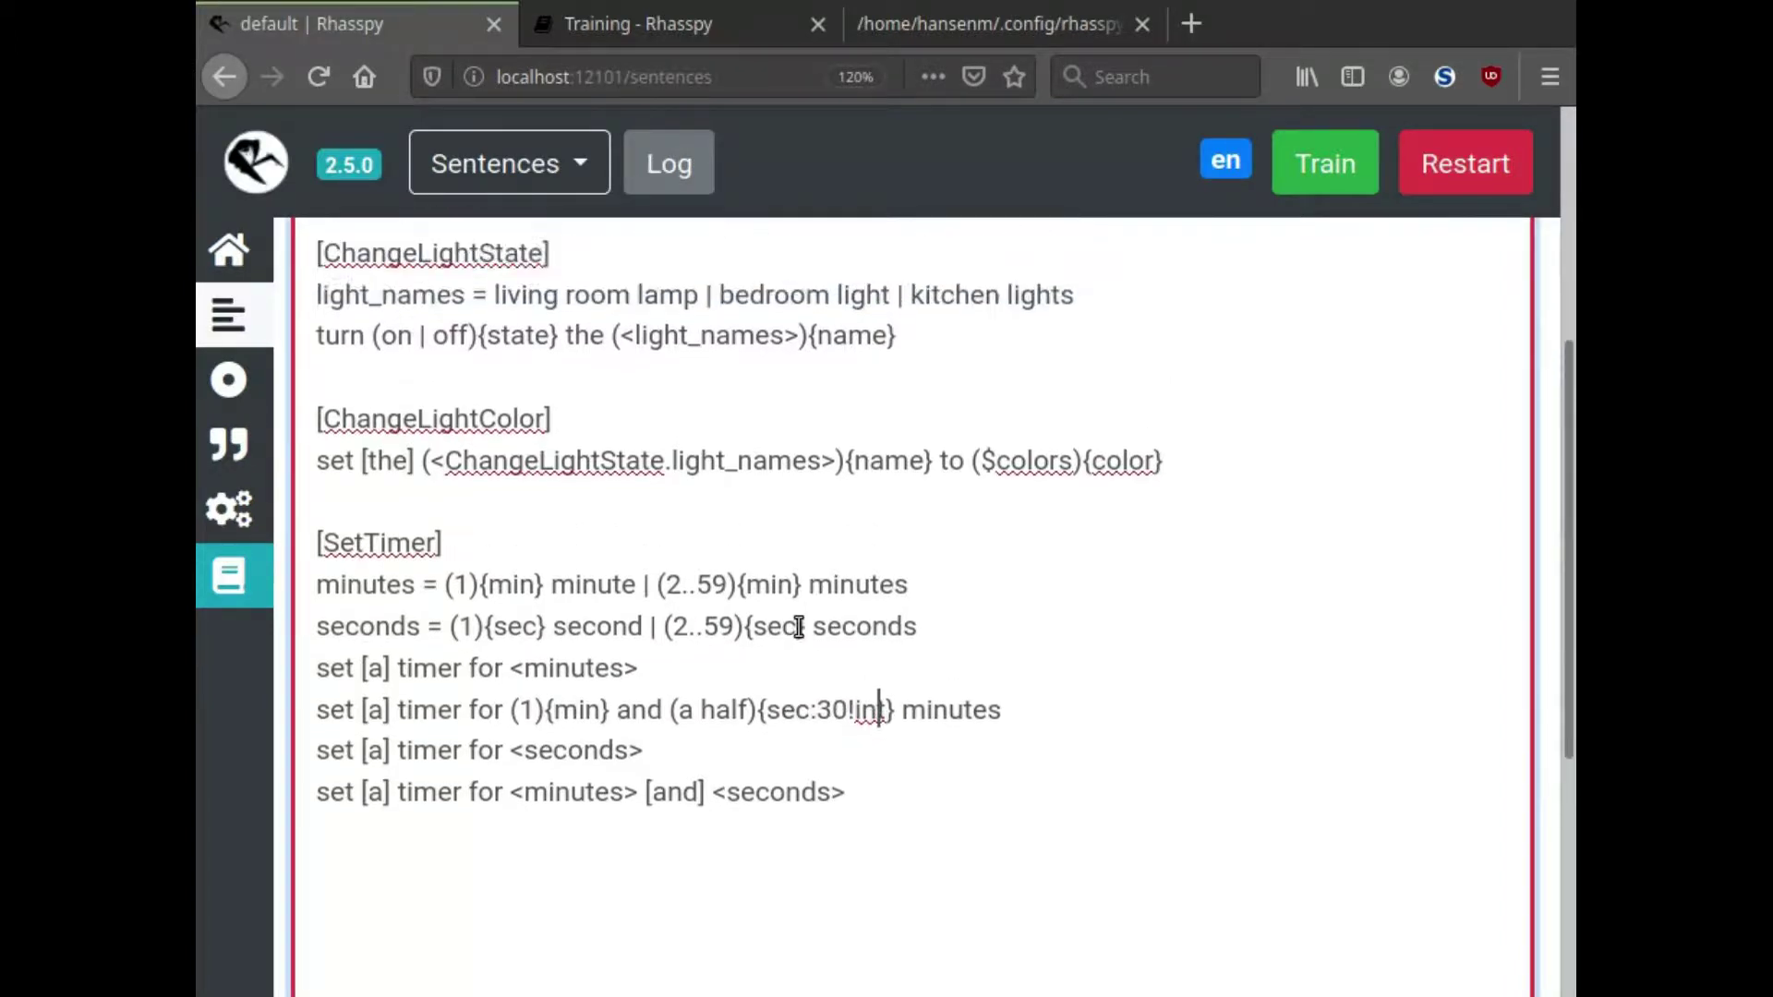
scroll(799, 627, "up", 3)
left_click(517, 321)
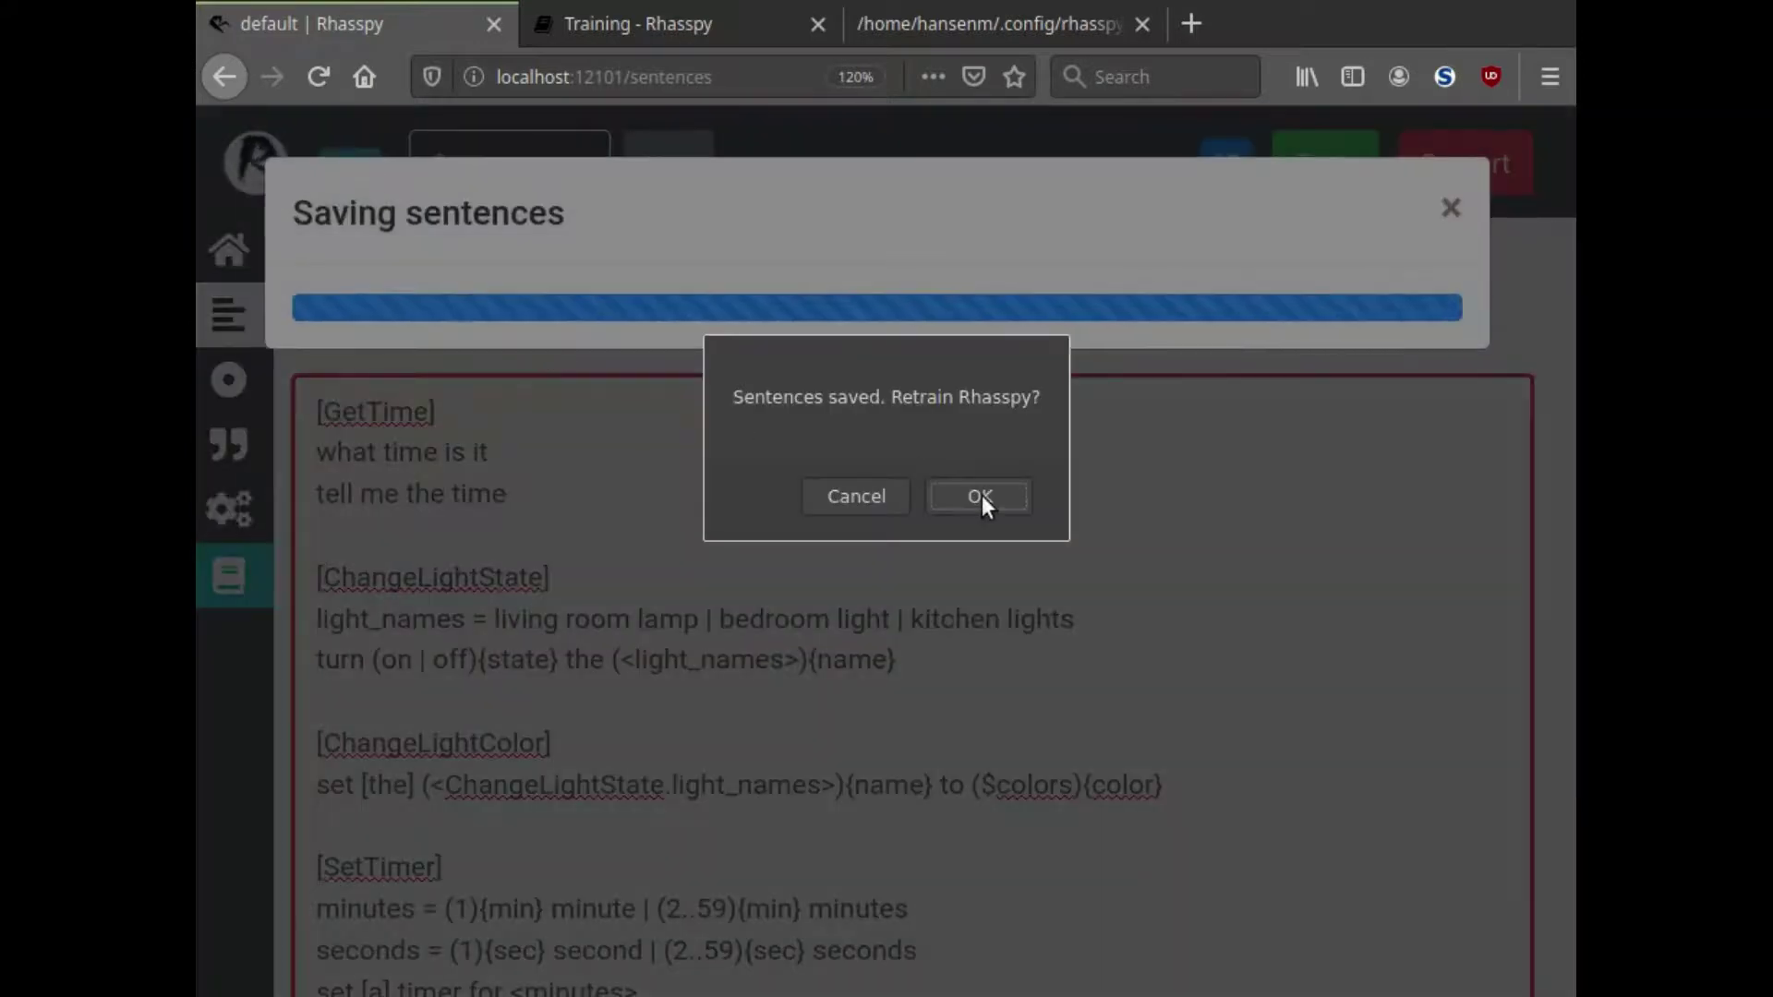
left_click(983, 495)
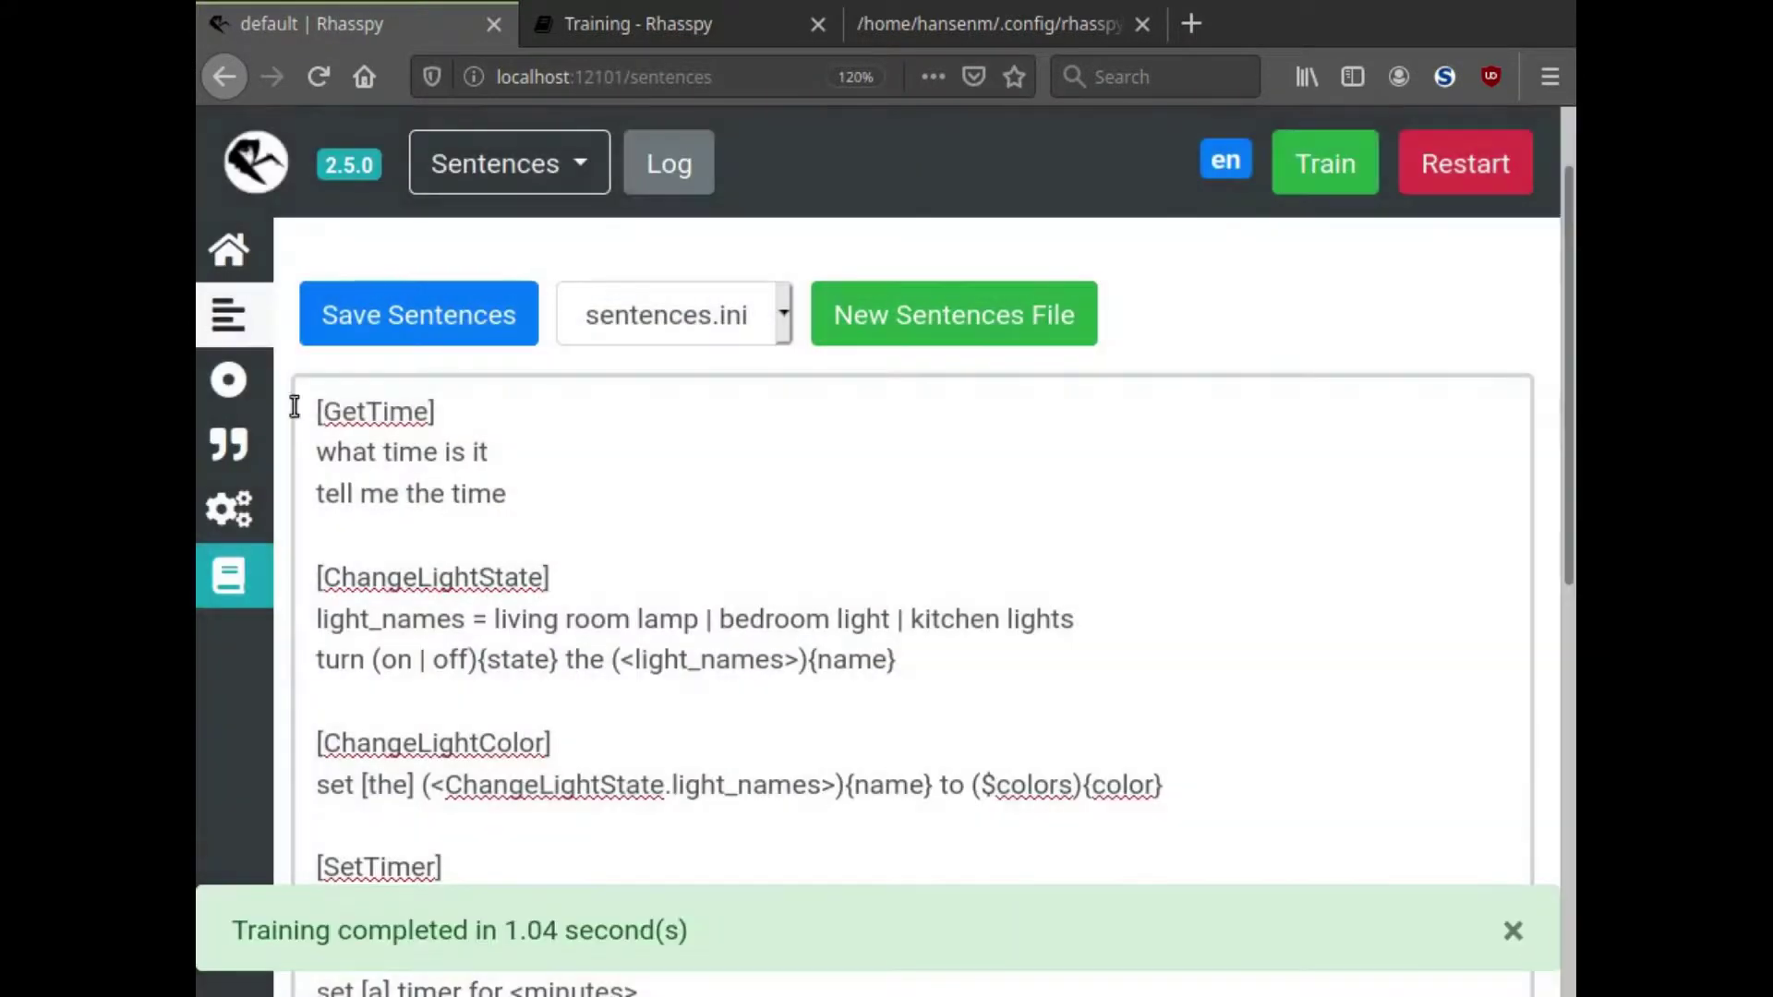
Test the voice command "set a timer for one and a half minutes" again and check the value type of sec in the intent JSON.
left_click(228, 251)
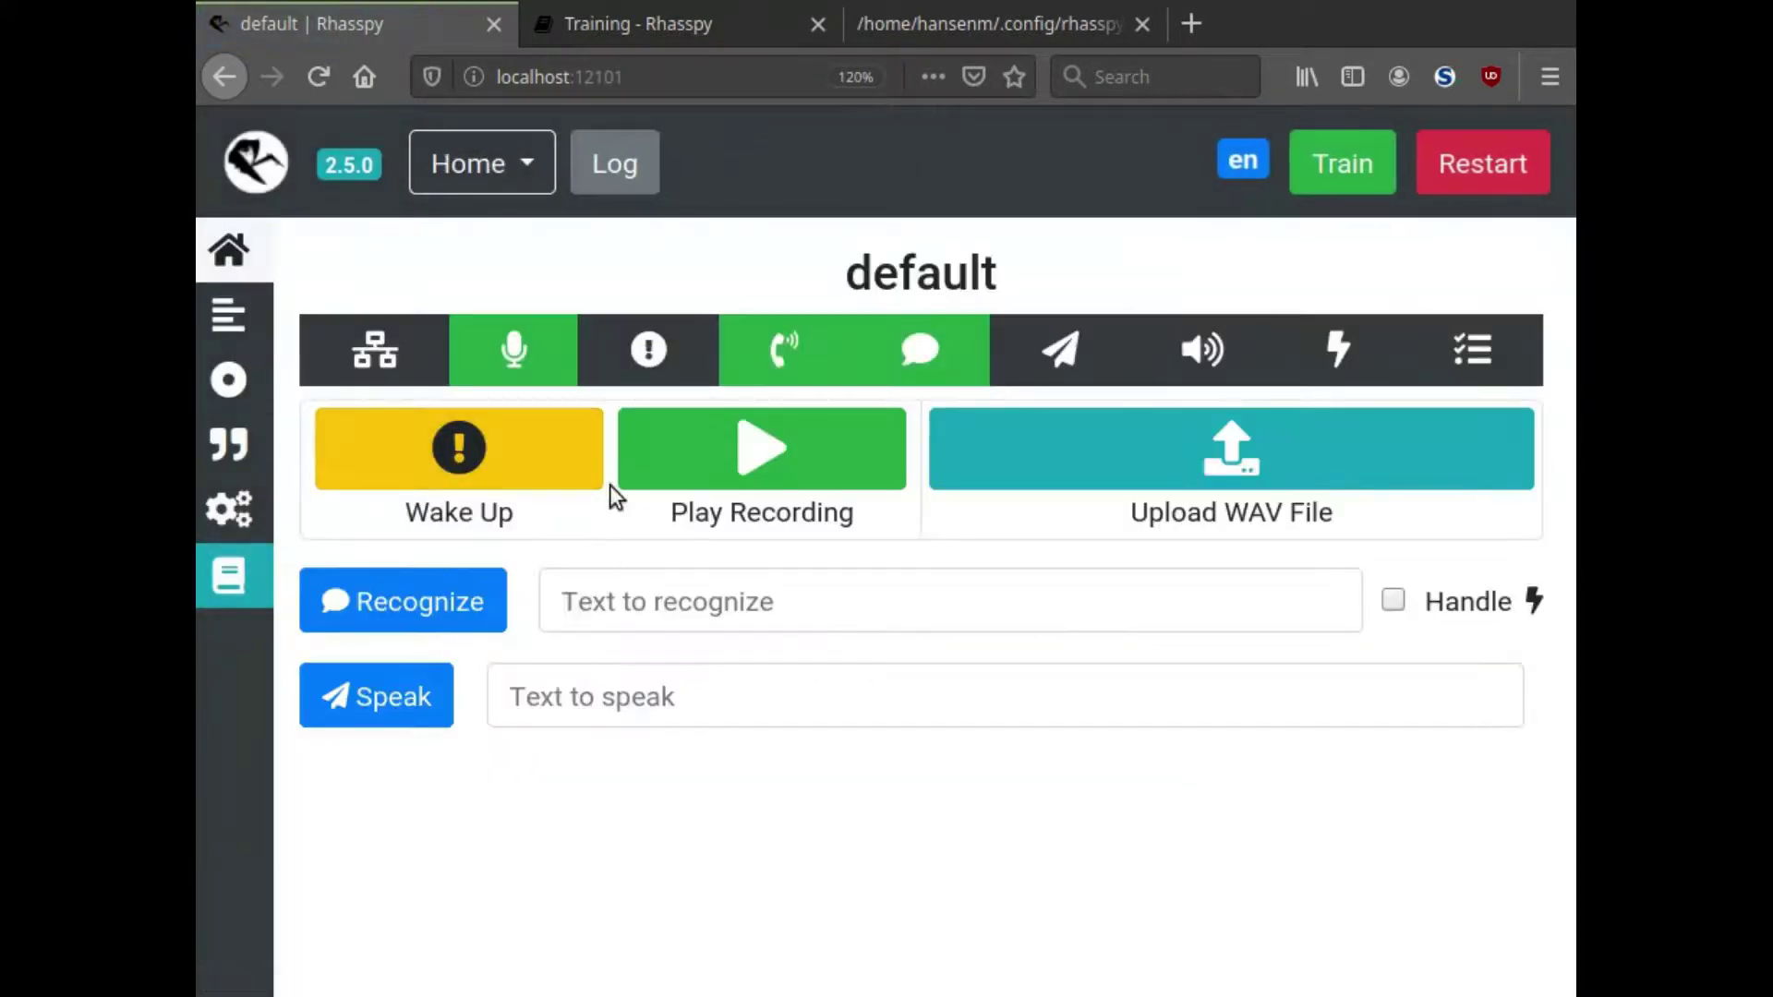
left_click(519, 458)
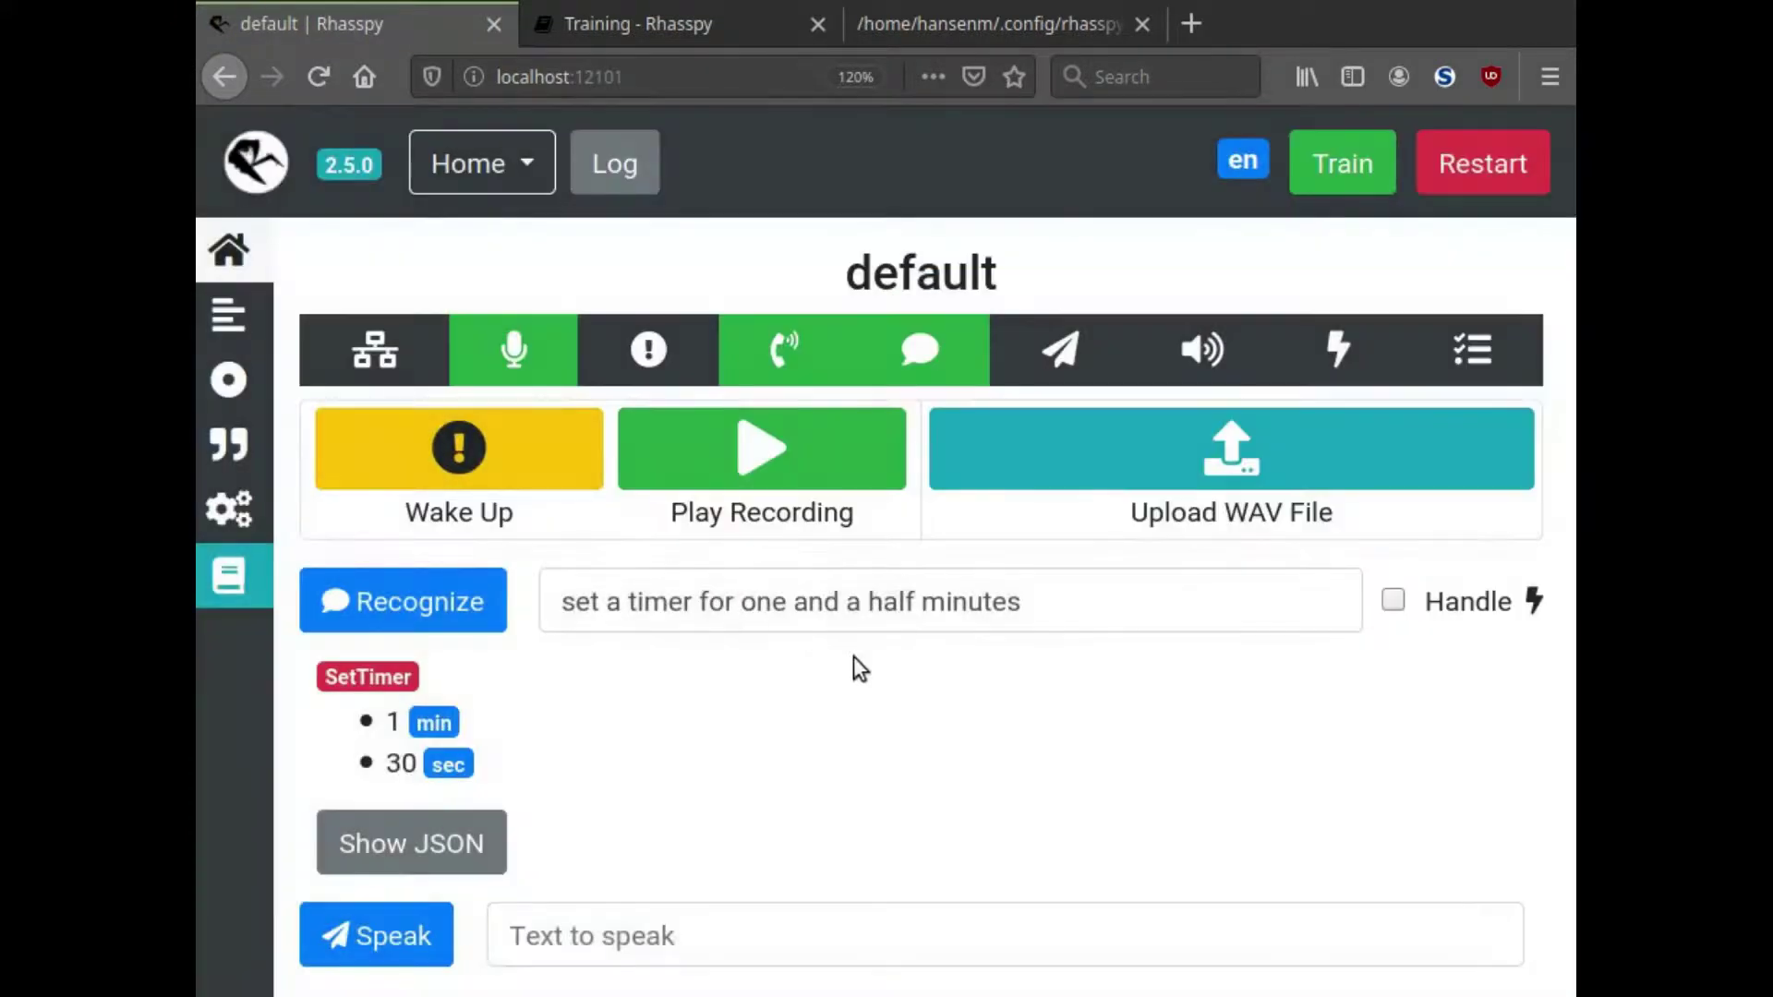
left_click(398, 845)
scroll(697, 617, "down", 4)
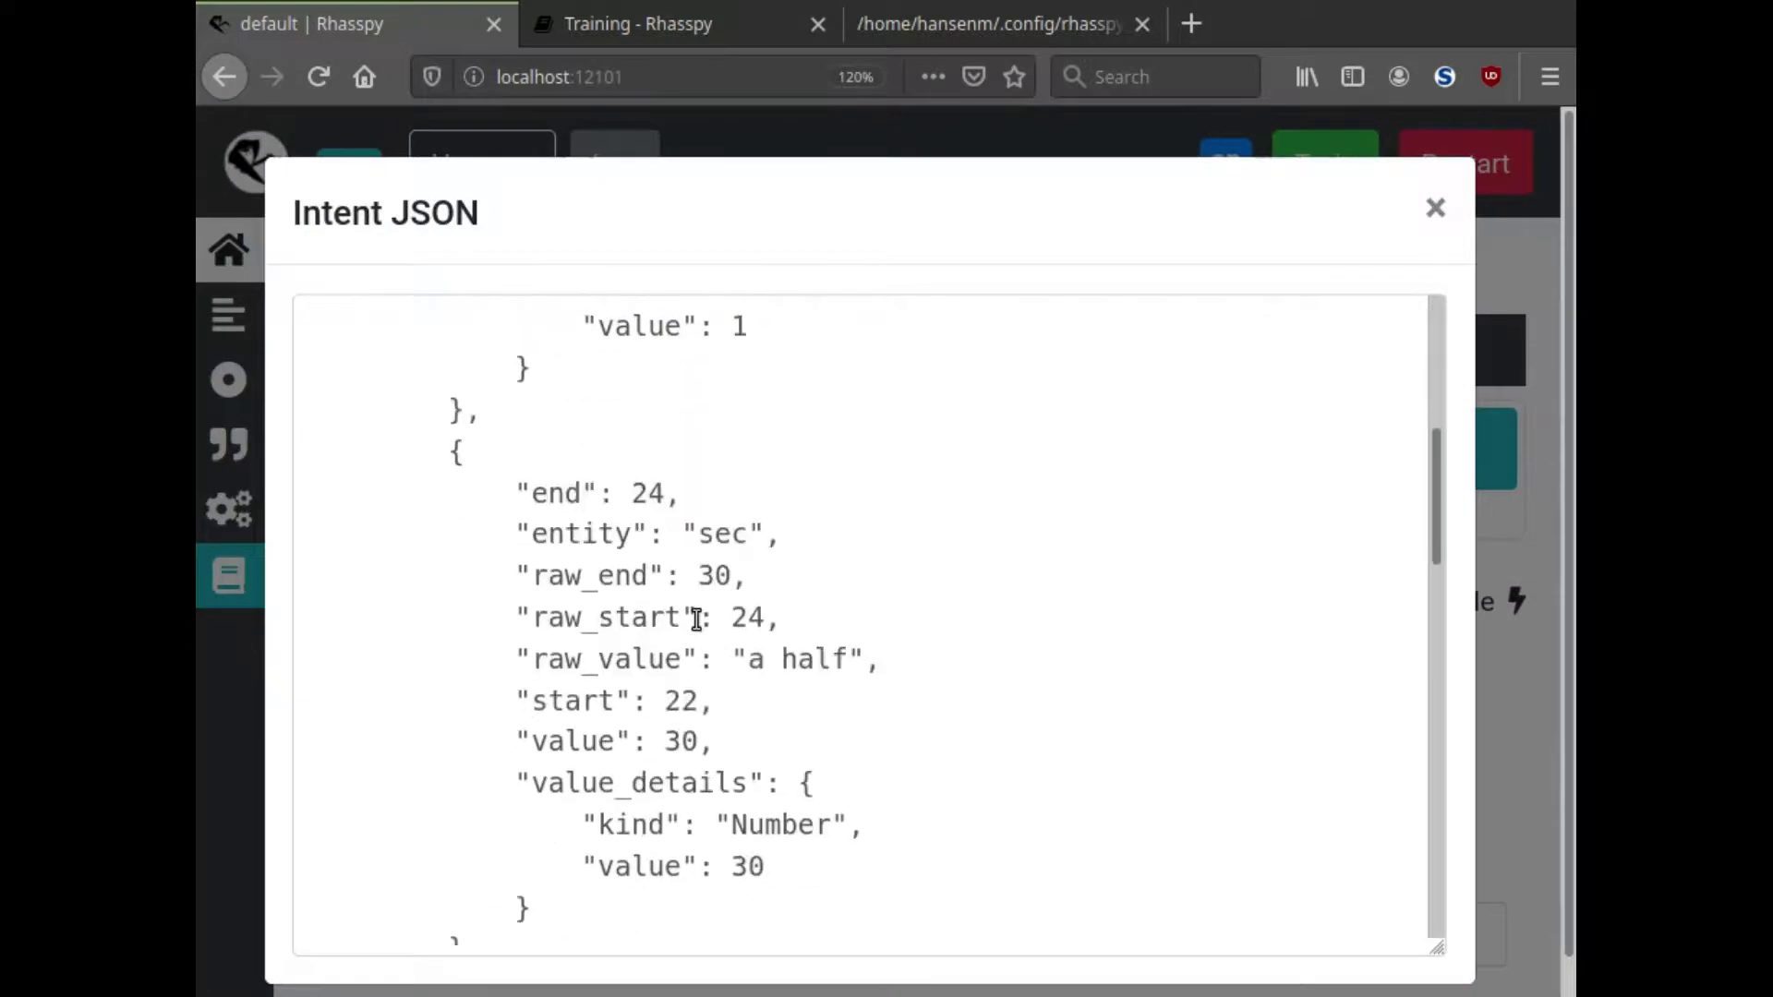
scroll(696, 617, "down", 5)
scroll(696, 611, "up", 2)
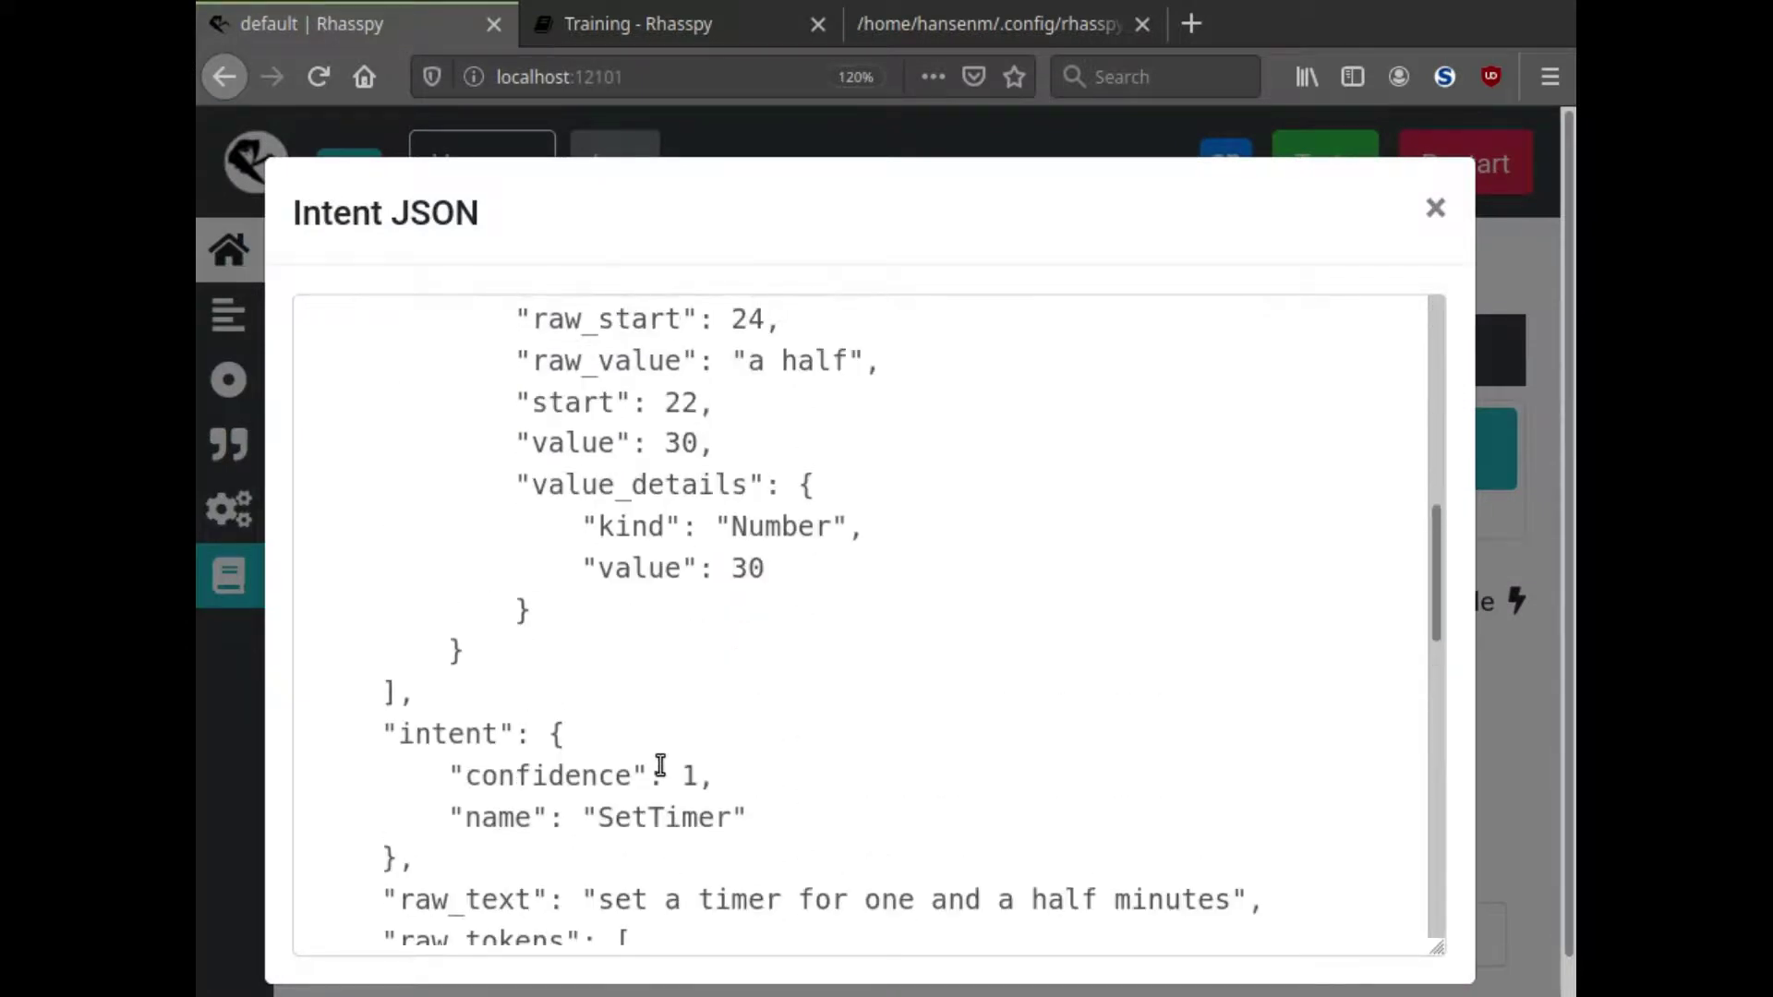
scroll(661, 736, "down", 8)
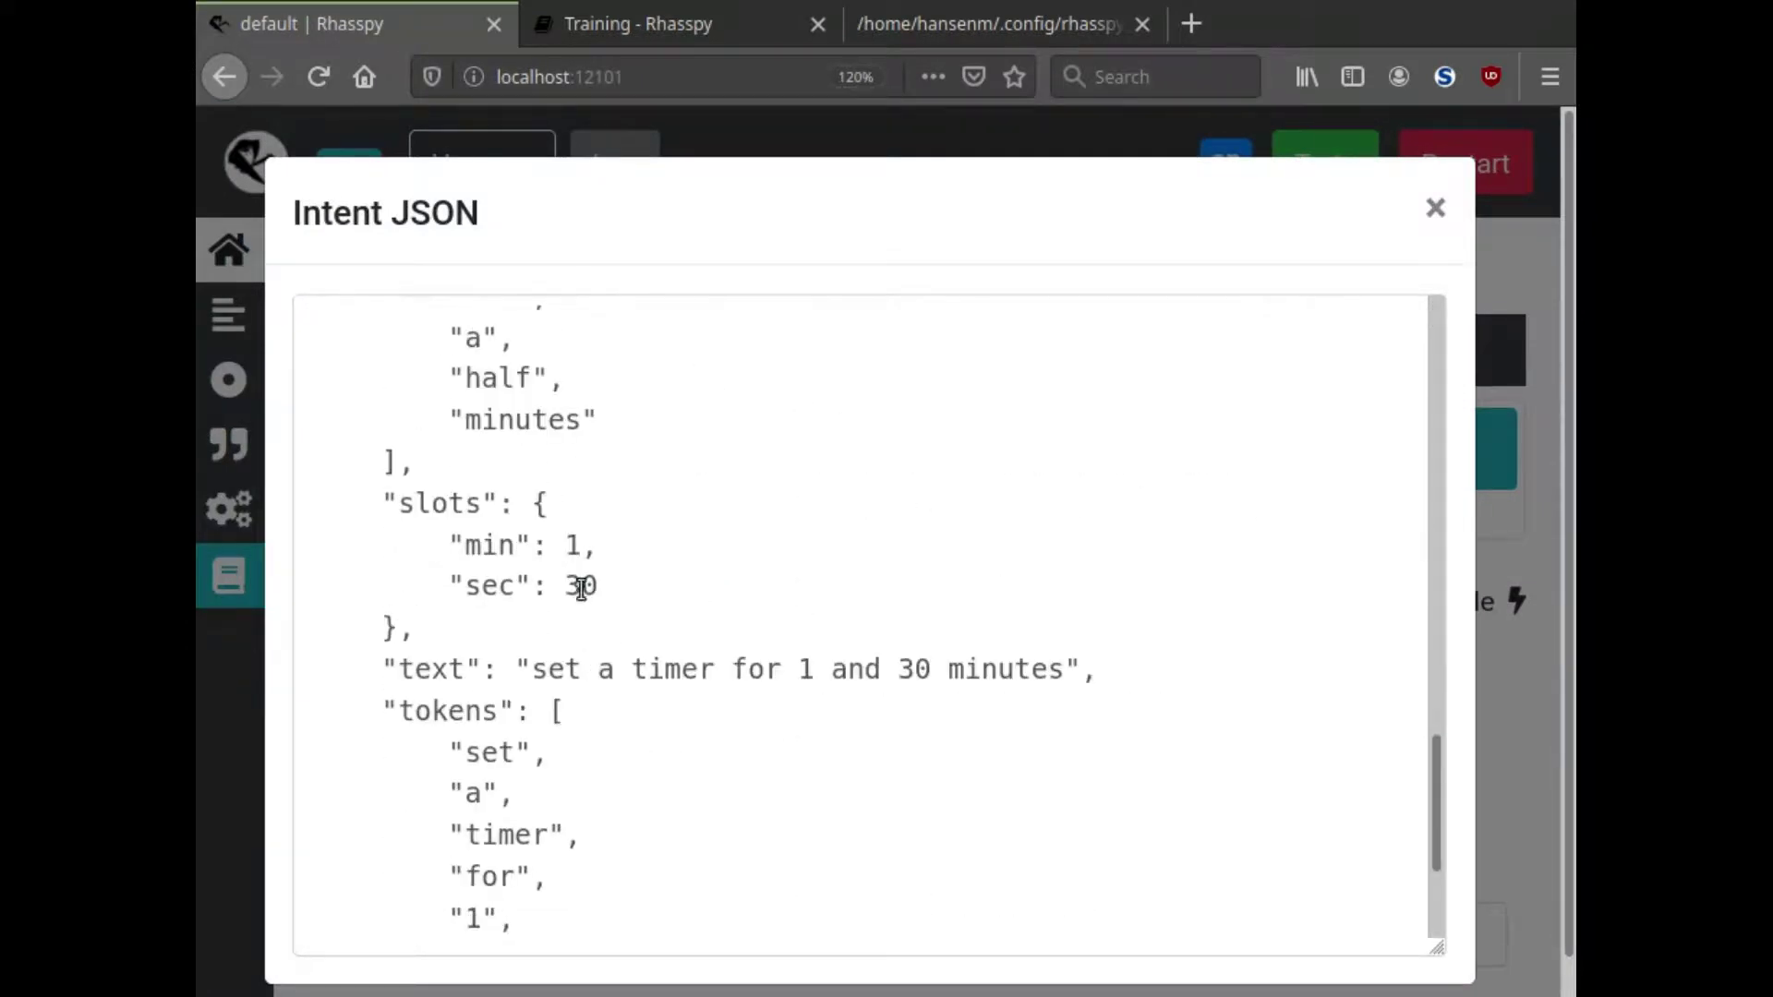
double_click(580, 589)
left_click(622, 593)
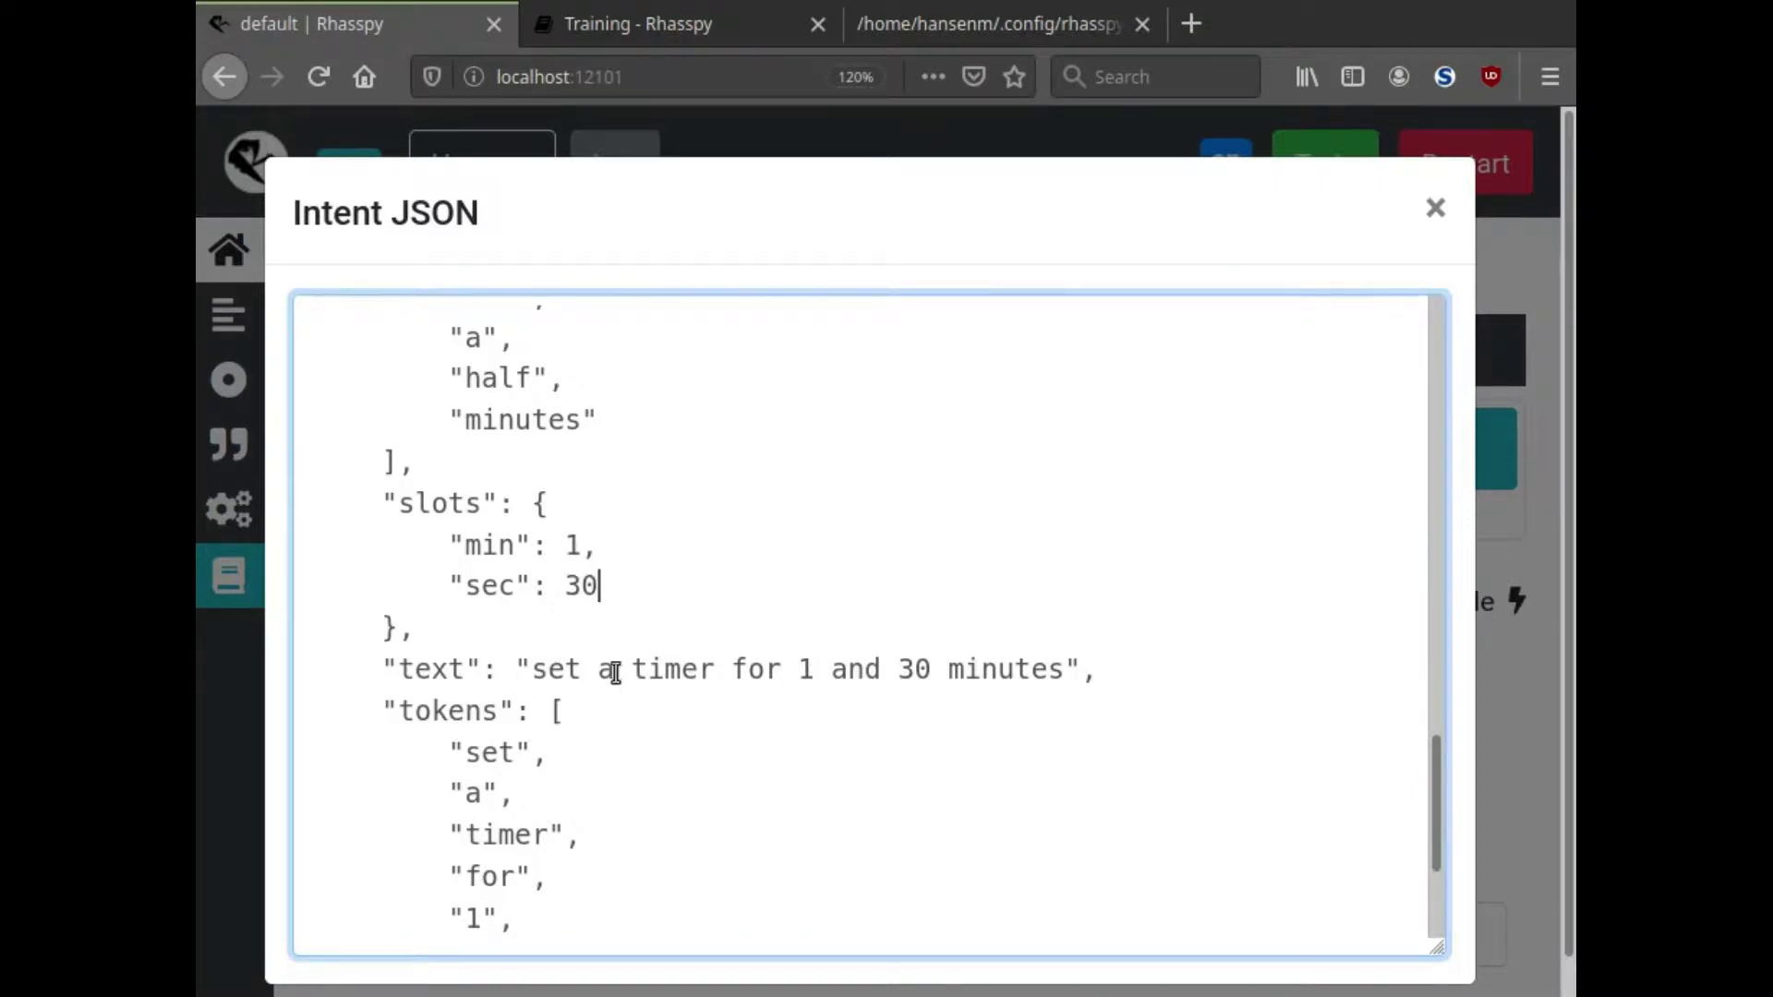
Compare the substituted text with the raw_text in the intent JSON, then close it.
left_click_drag(537, 667, 1068, 674)
double_click(922, 668)
scroll(915, 689, "down", 3)
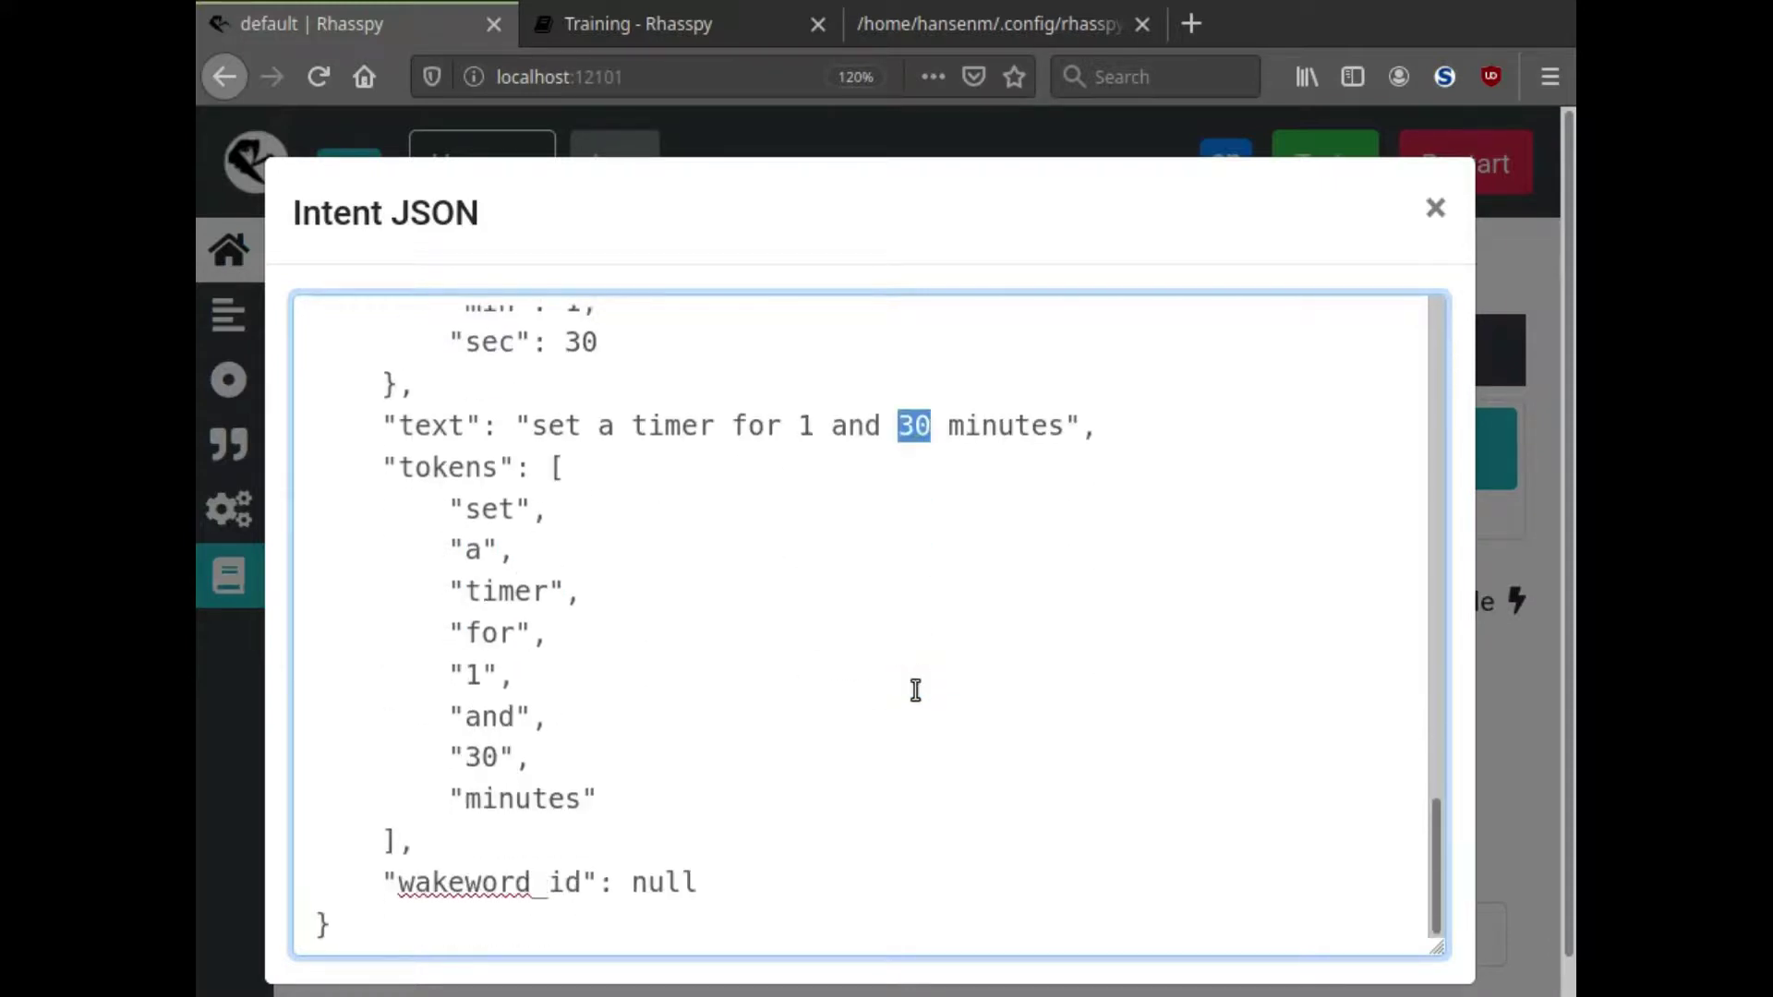
scroll(916, 689, "up", 15)
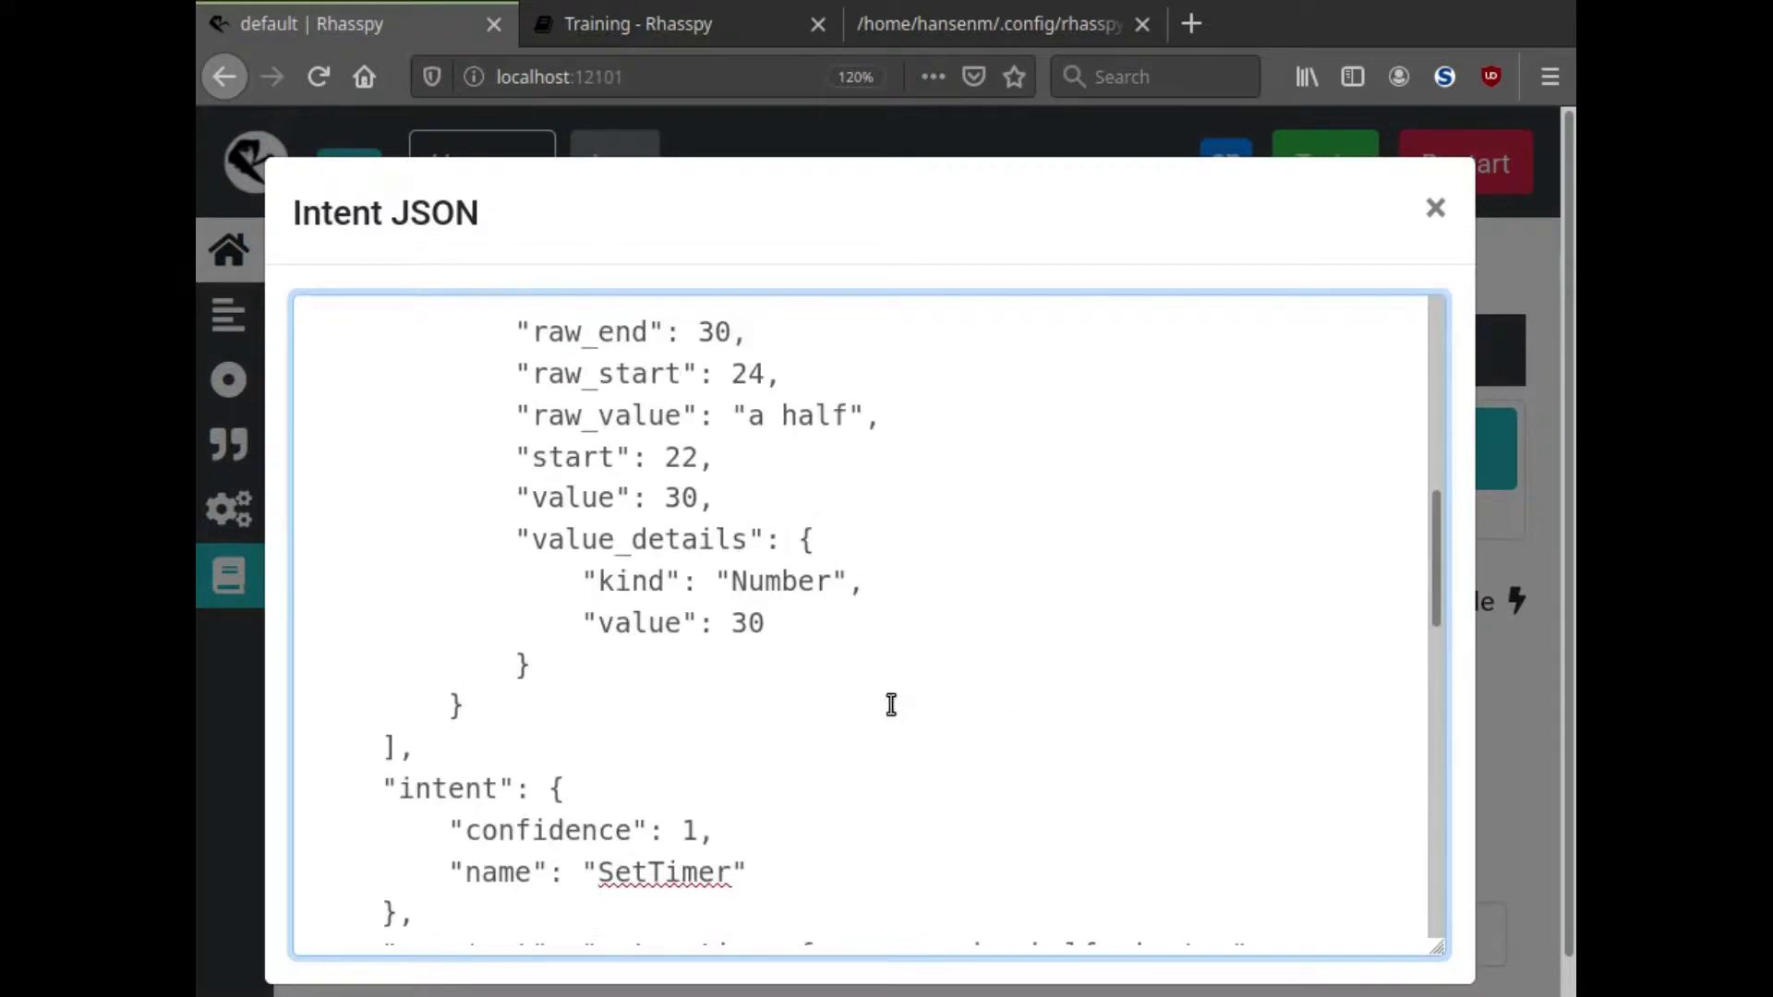
scroll(890, 705, "down", 2)
left_click_drag(606, 757, 1231, 746)
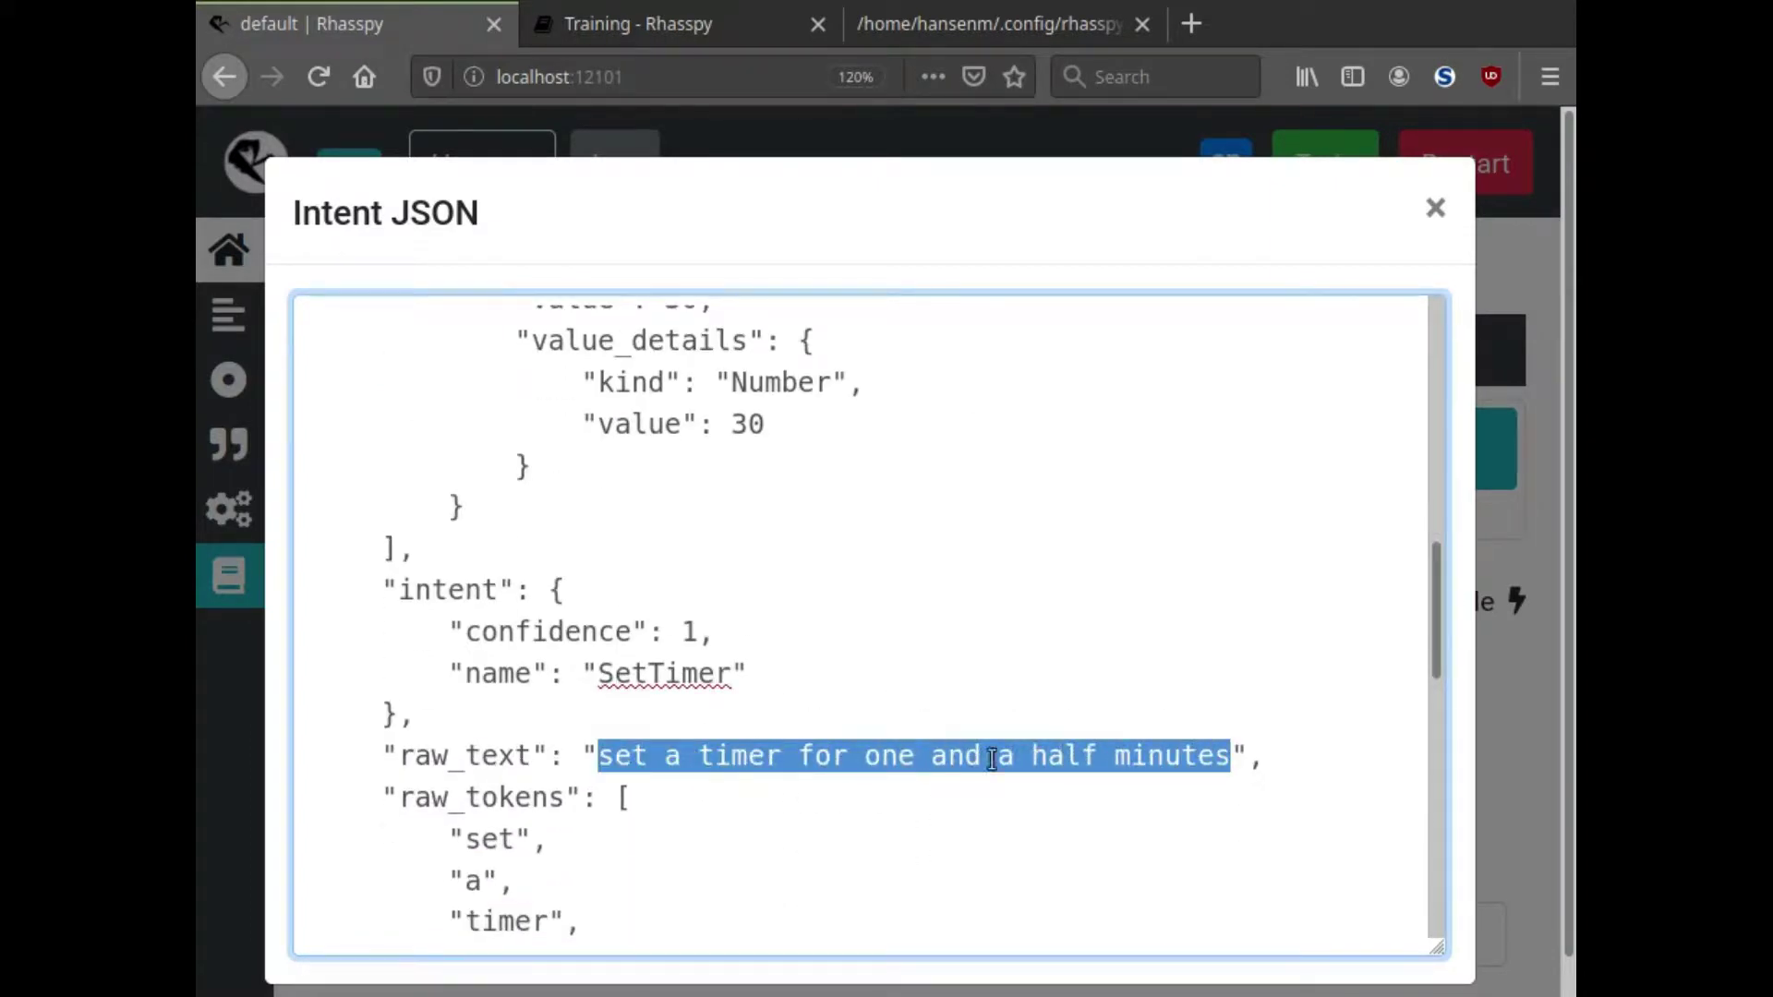
scroll(673, 772, "down", 2)
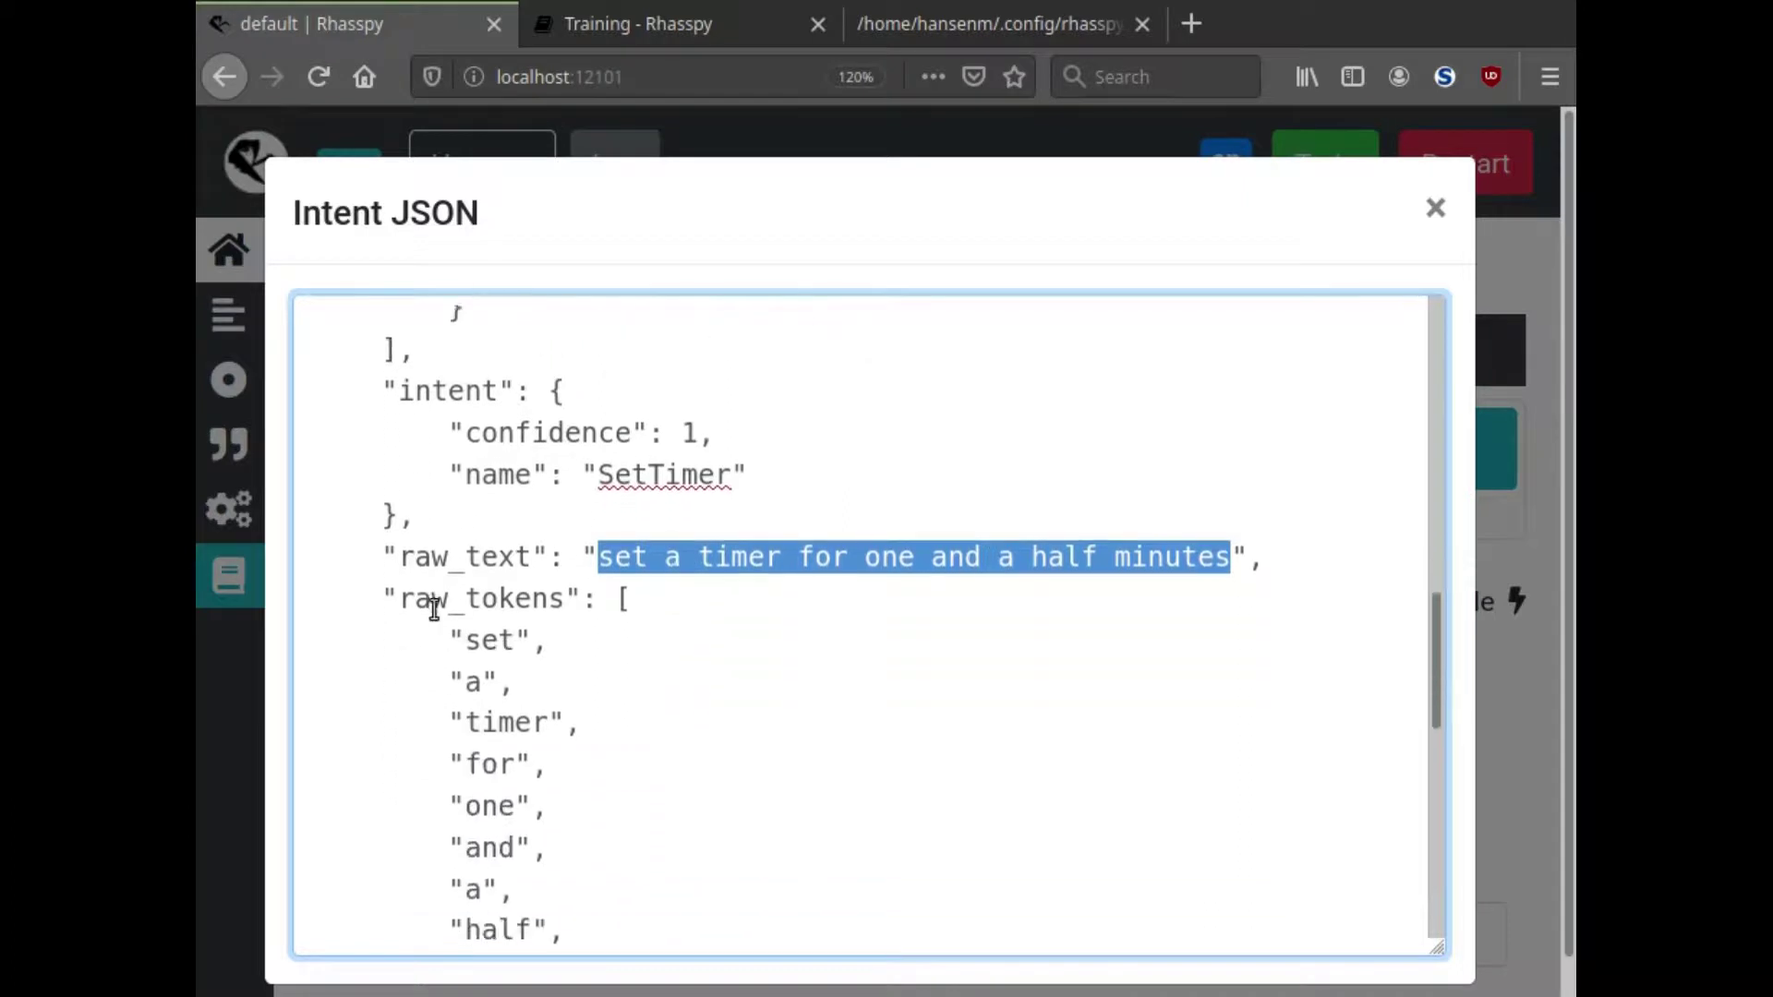
double_click(422, 555)
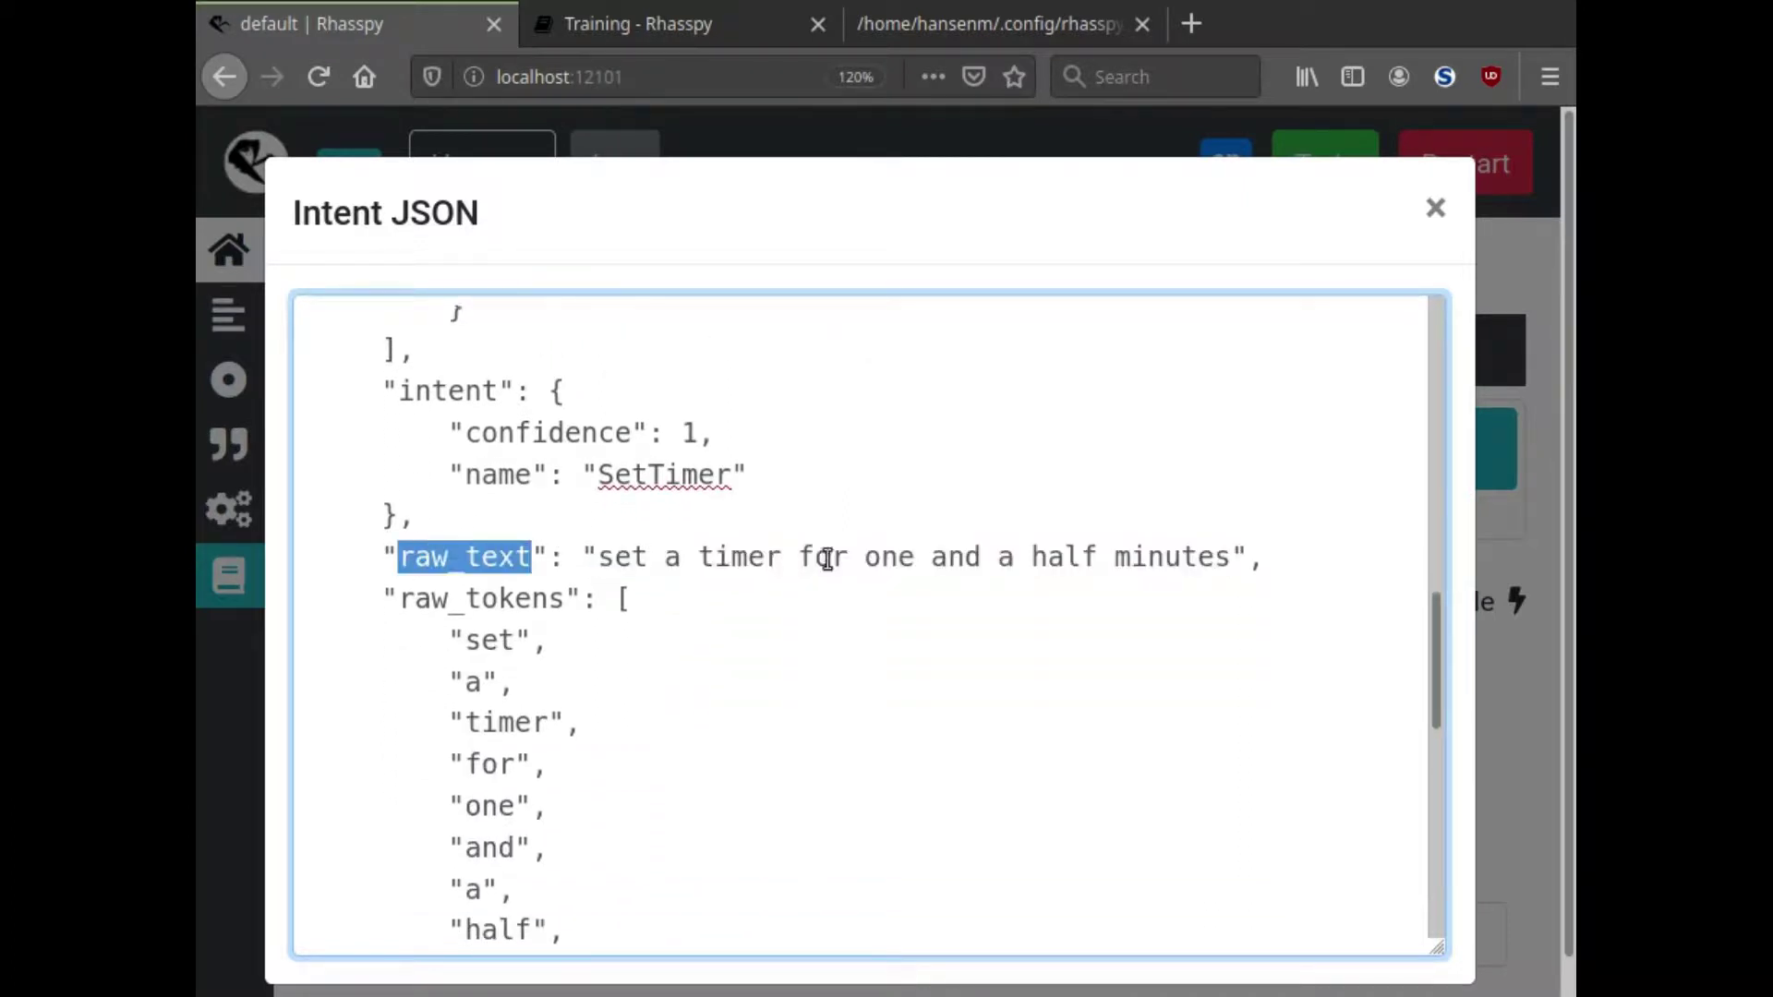
left_click_drag(800, 557, 1133, 560)
scroll(701, 566, "down", 6)
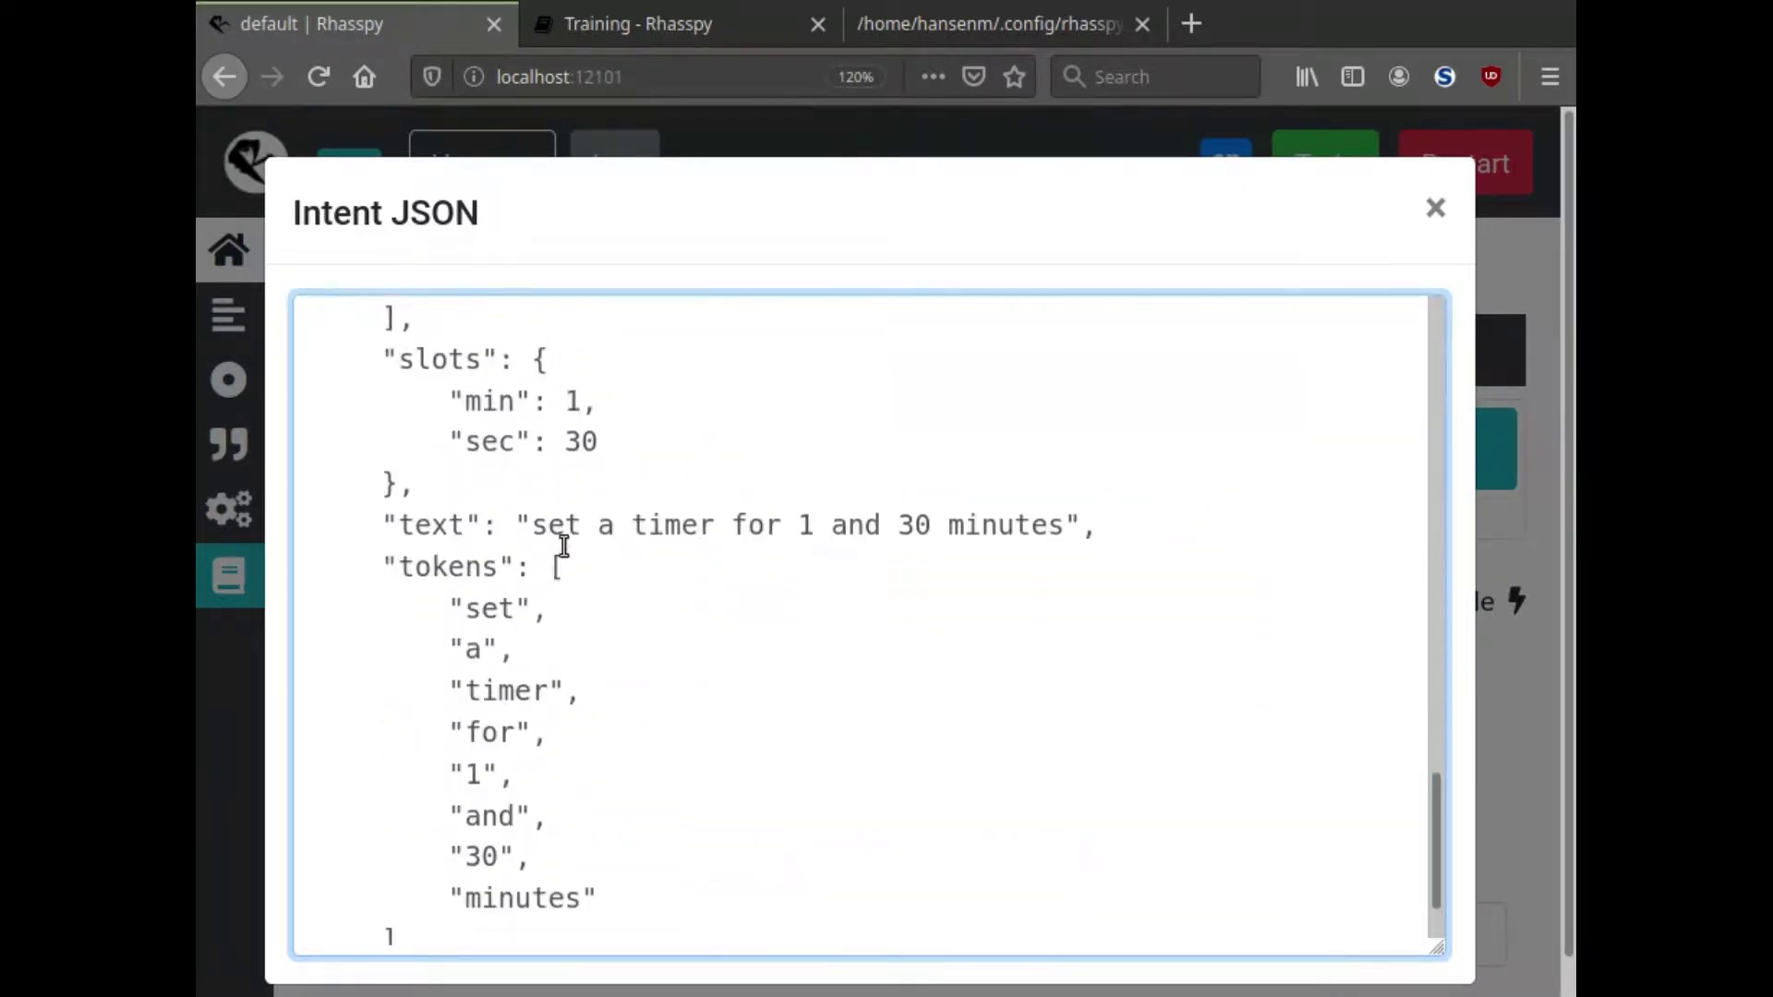
double_click(920, 524)
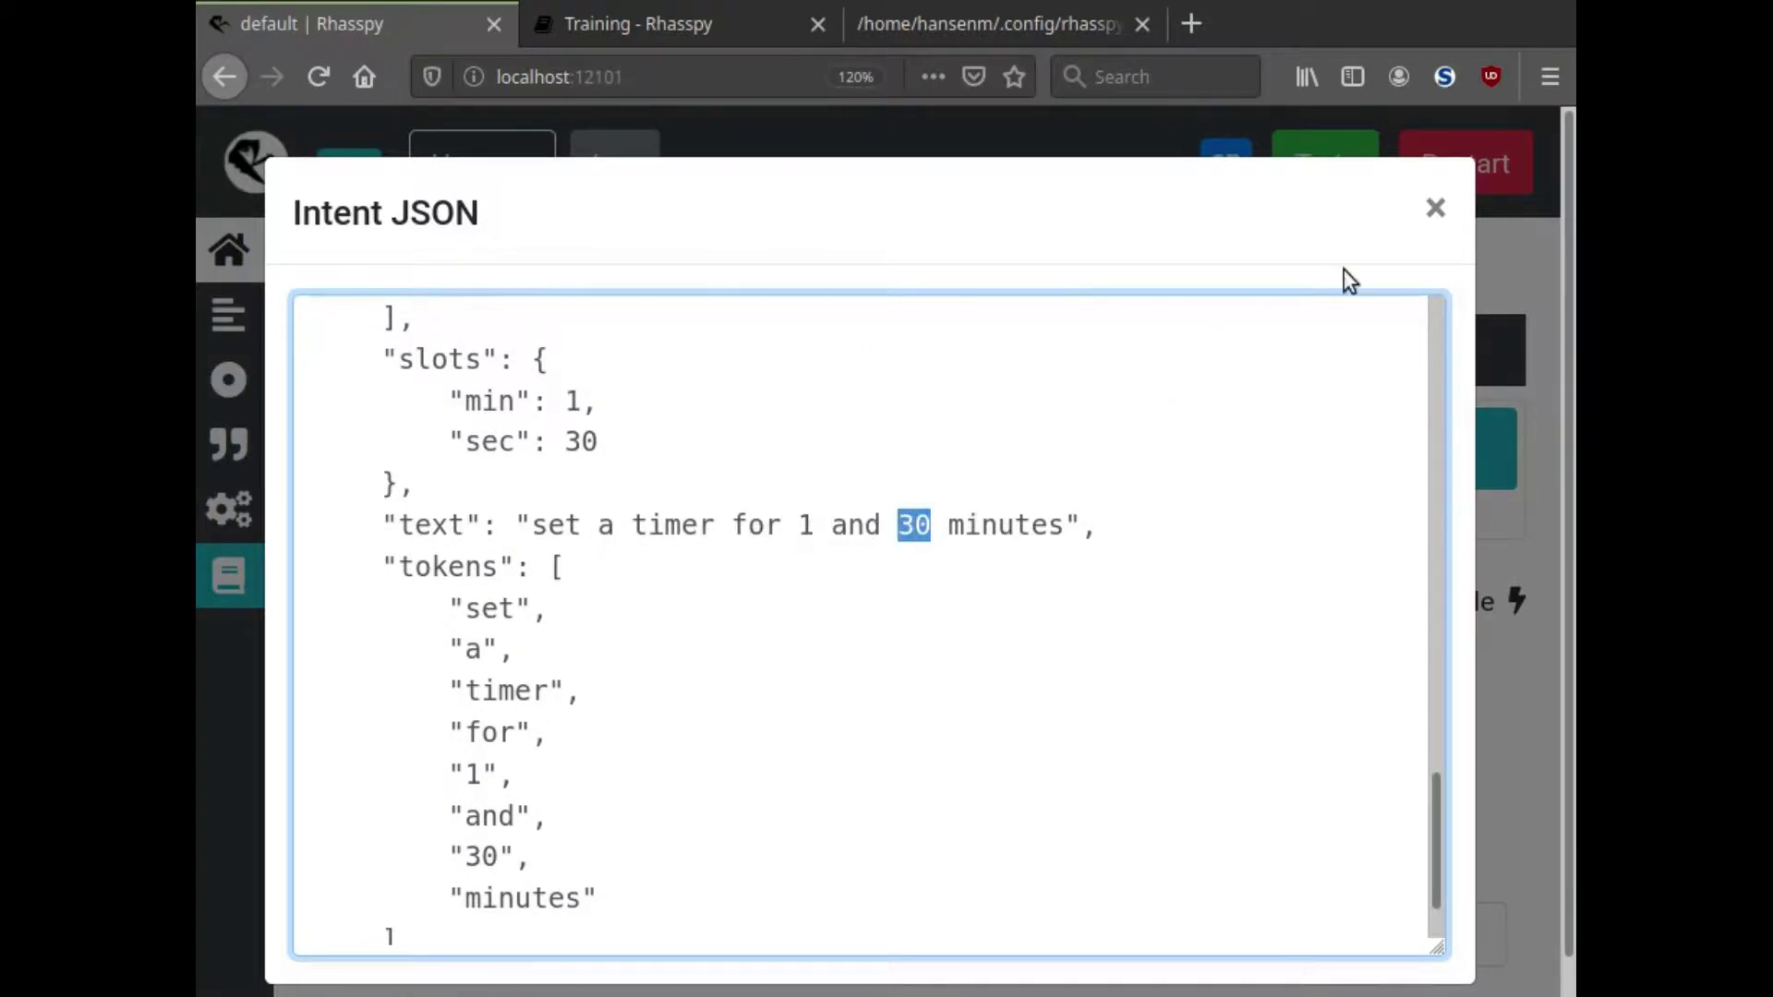
left_click(1434, 218)
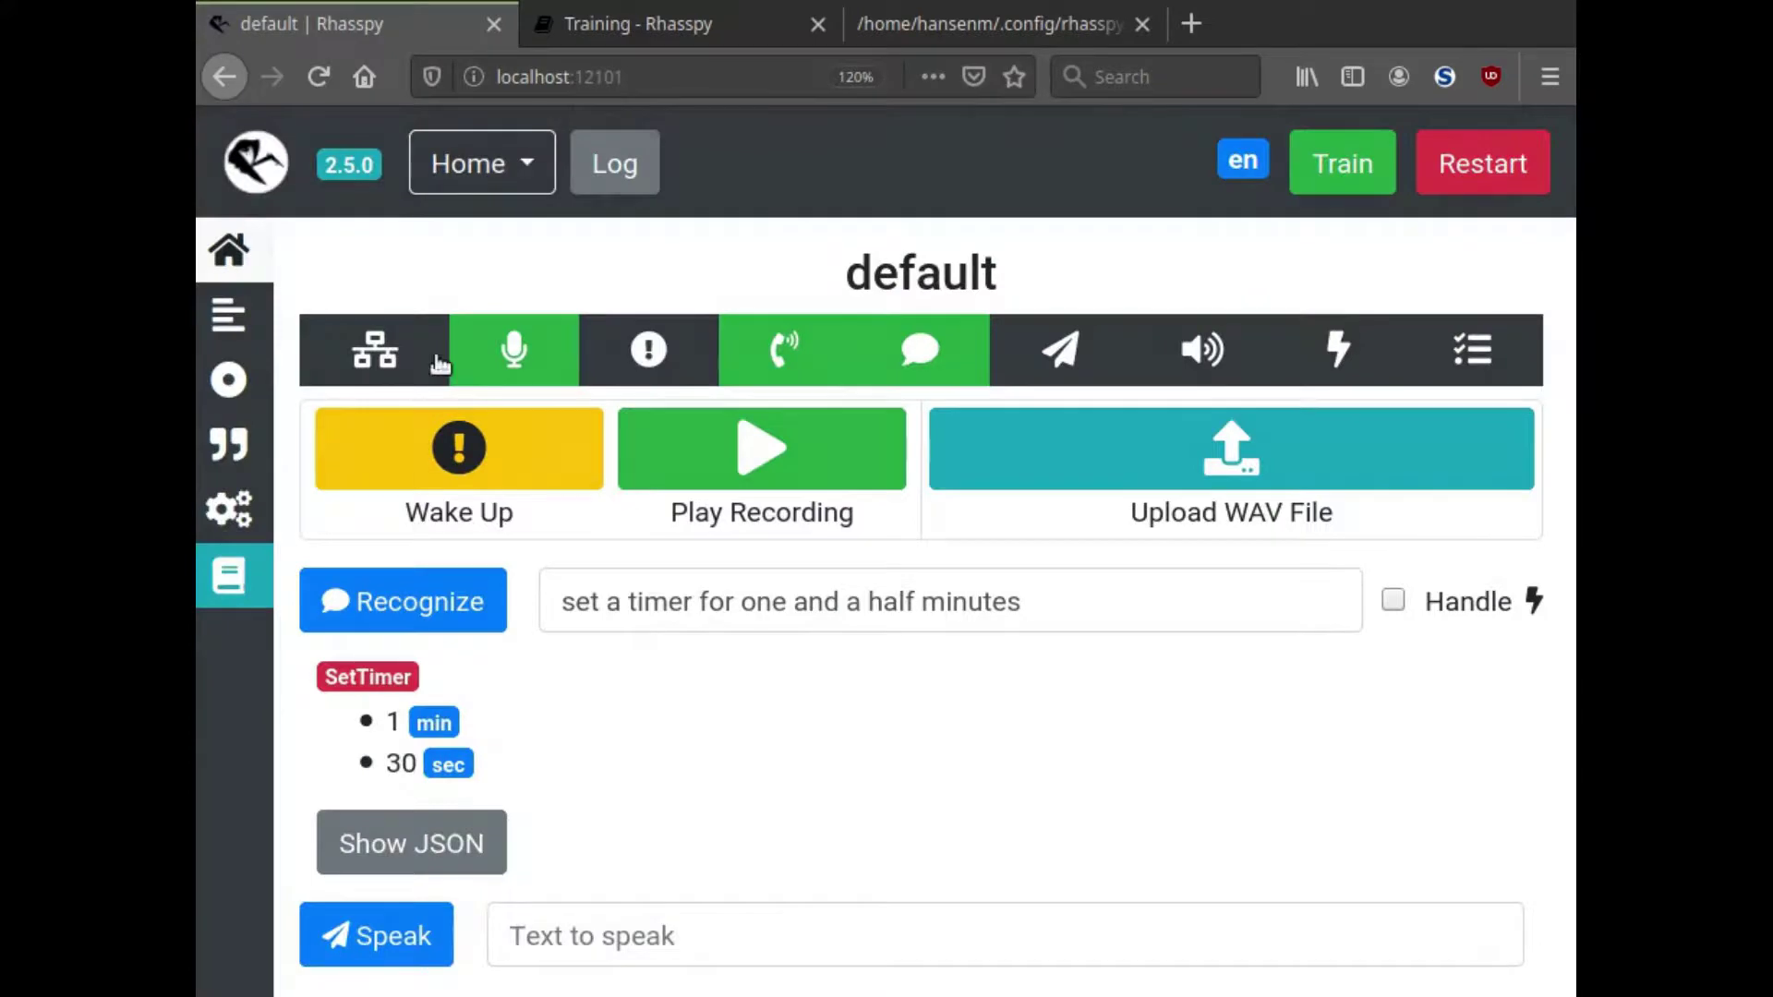
Start a new intent section named [AddToShoppingList] below the SetTimer sentences.
left_click(224, 319)
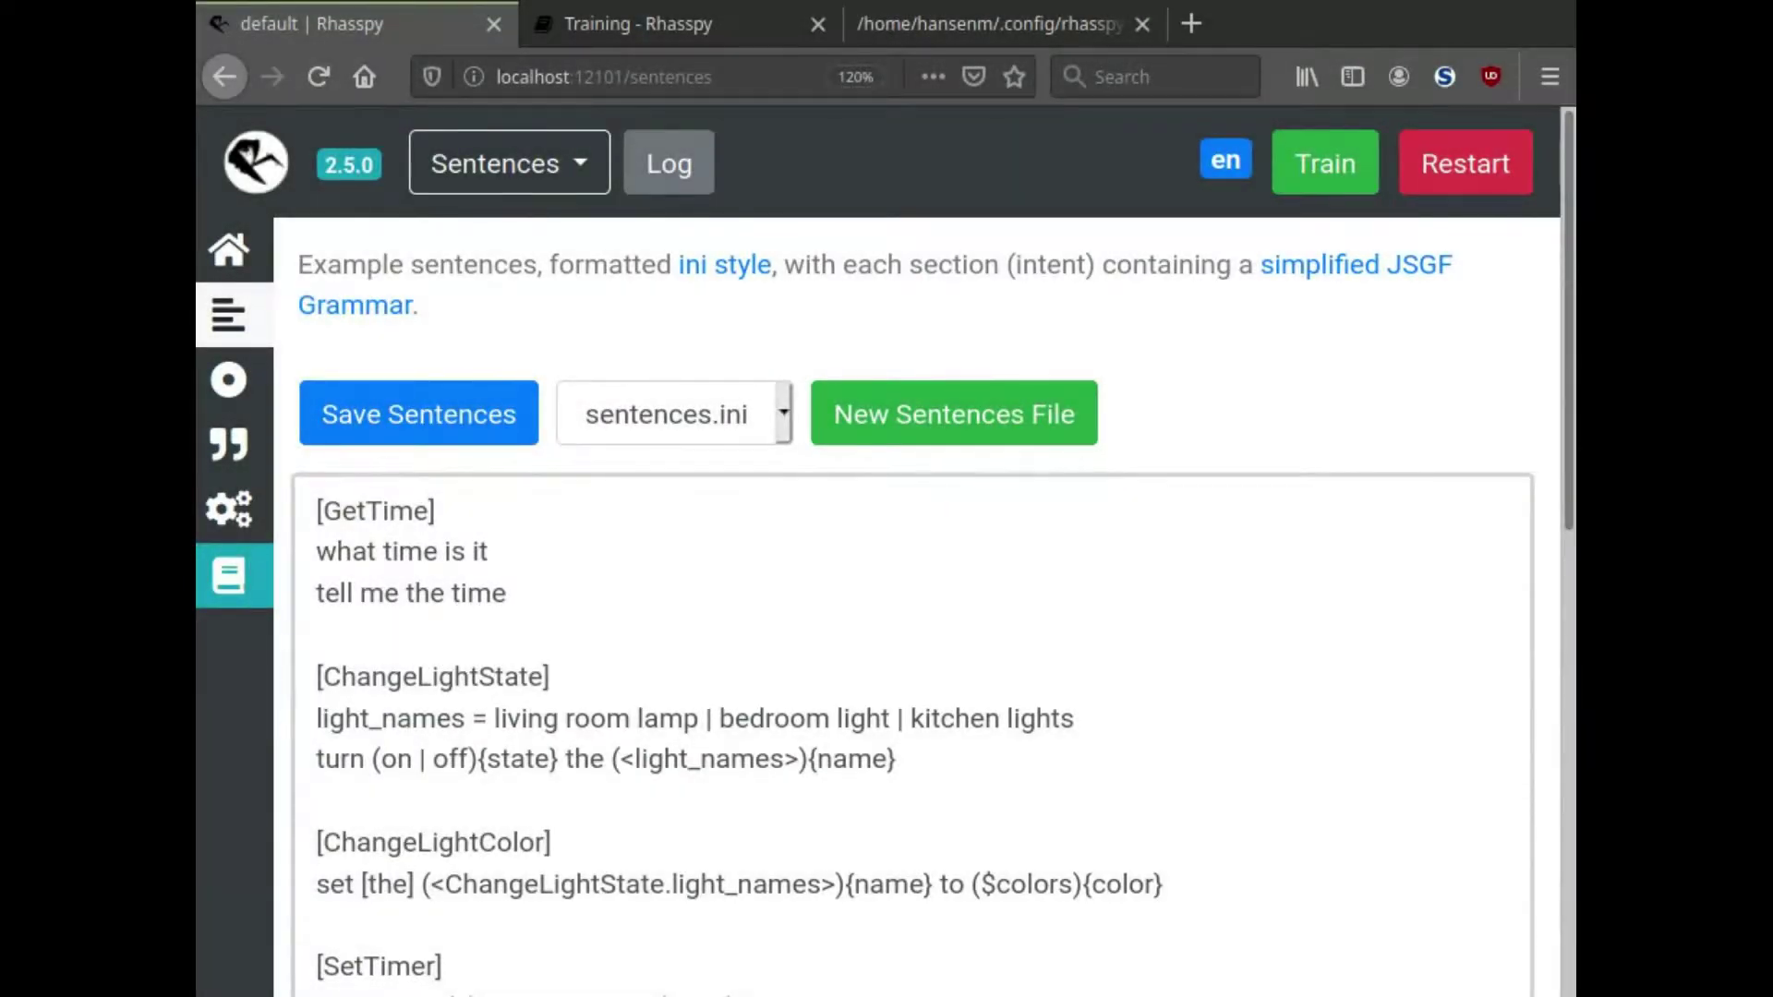
scroll(1117, 641, "down", 7)
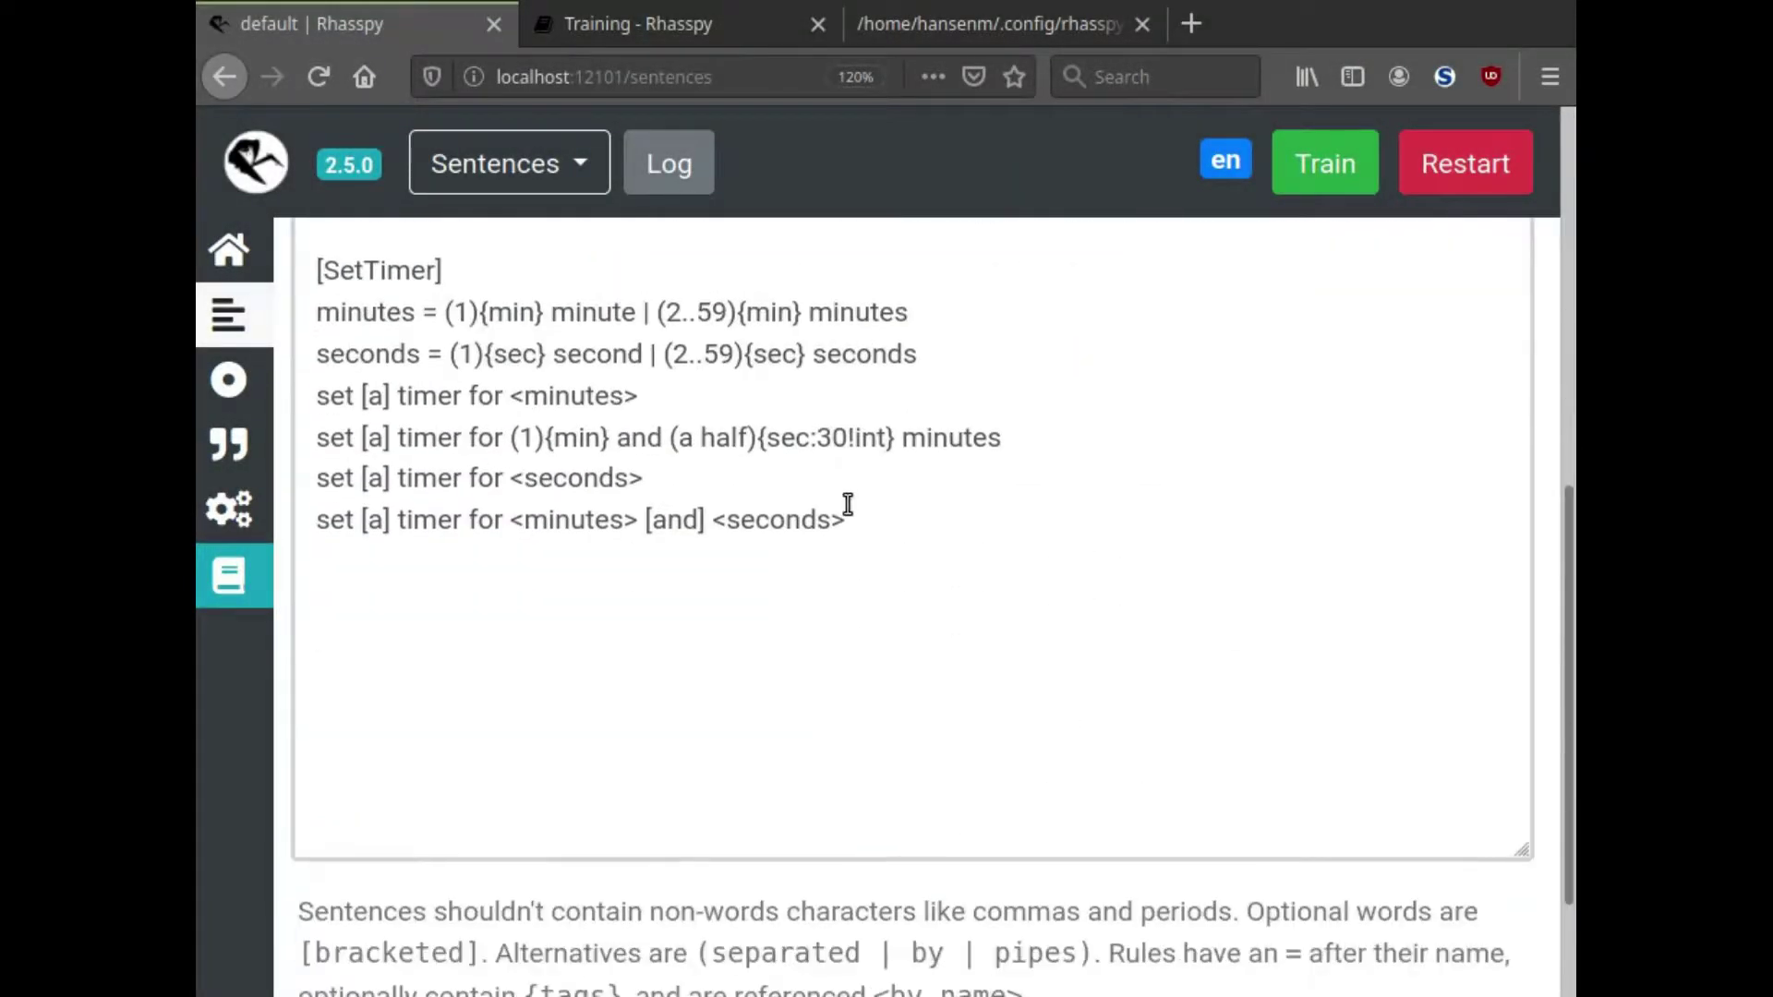
scroll(843, 507, "up", 3)
left_click_drag(989, 486, 1075, 486)
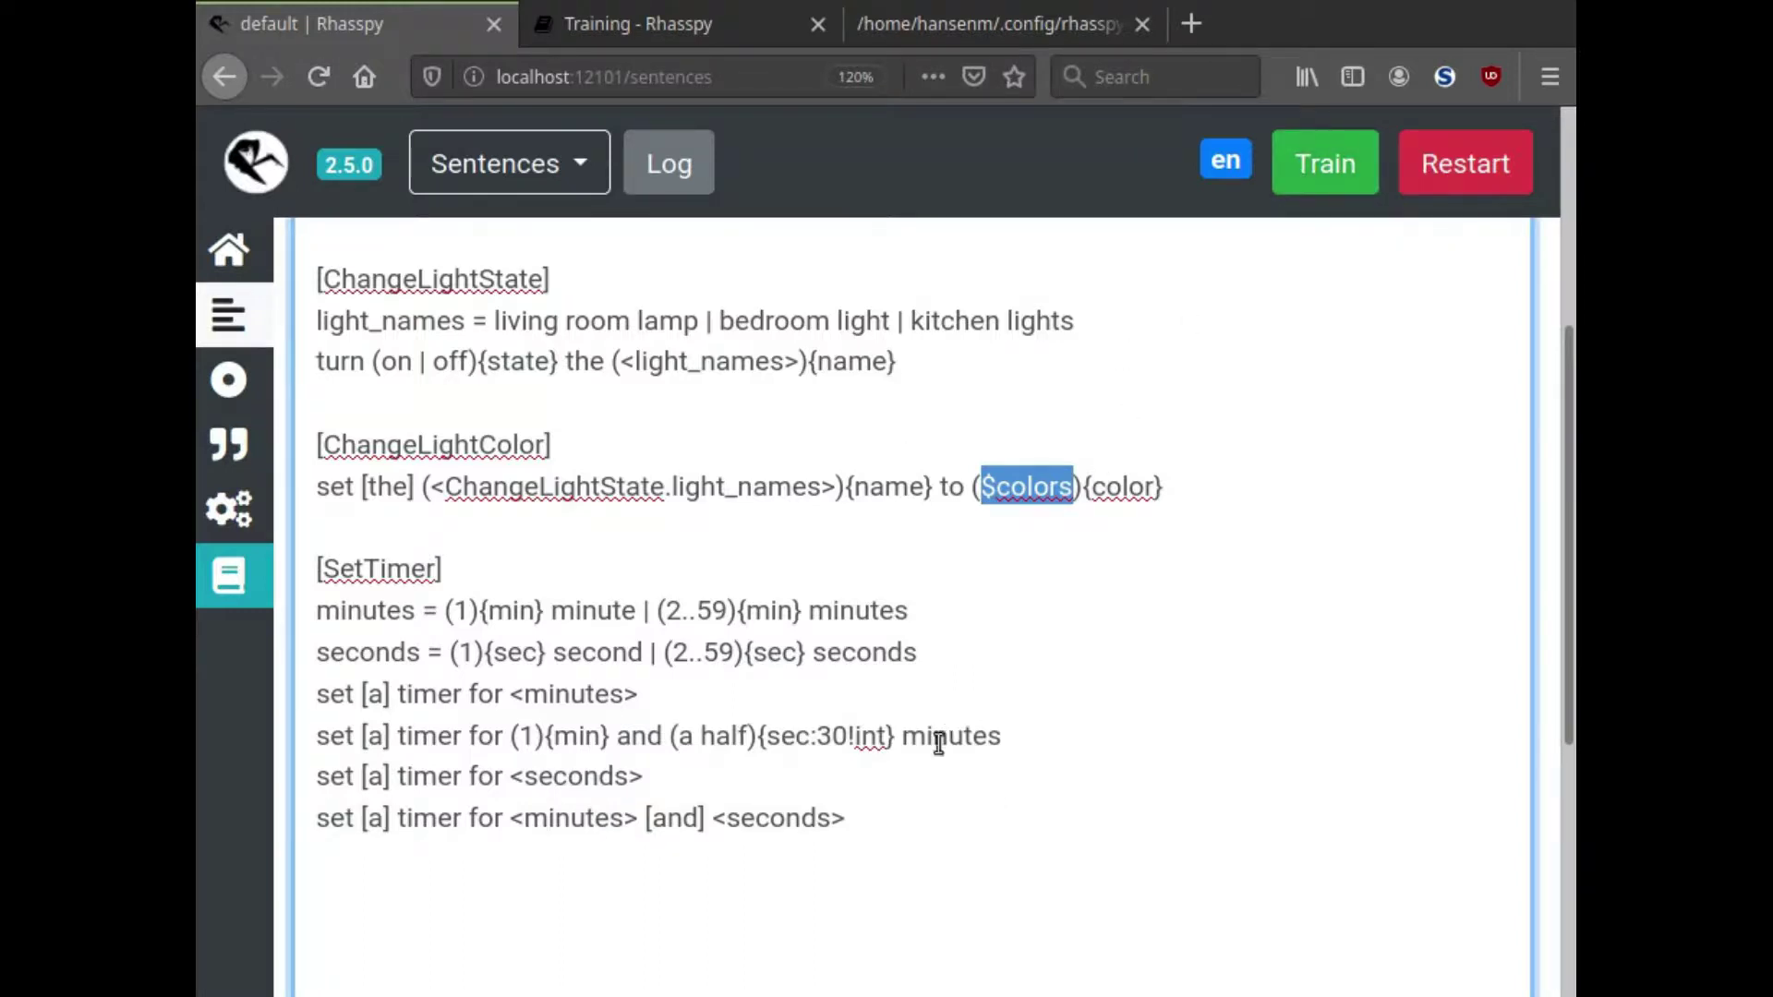
left_click(984, 831)
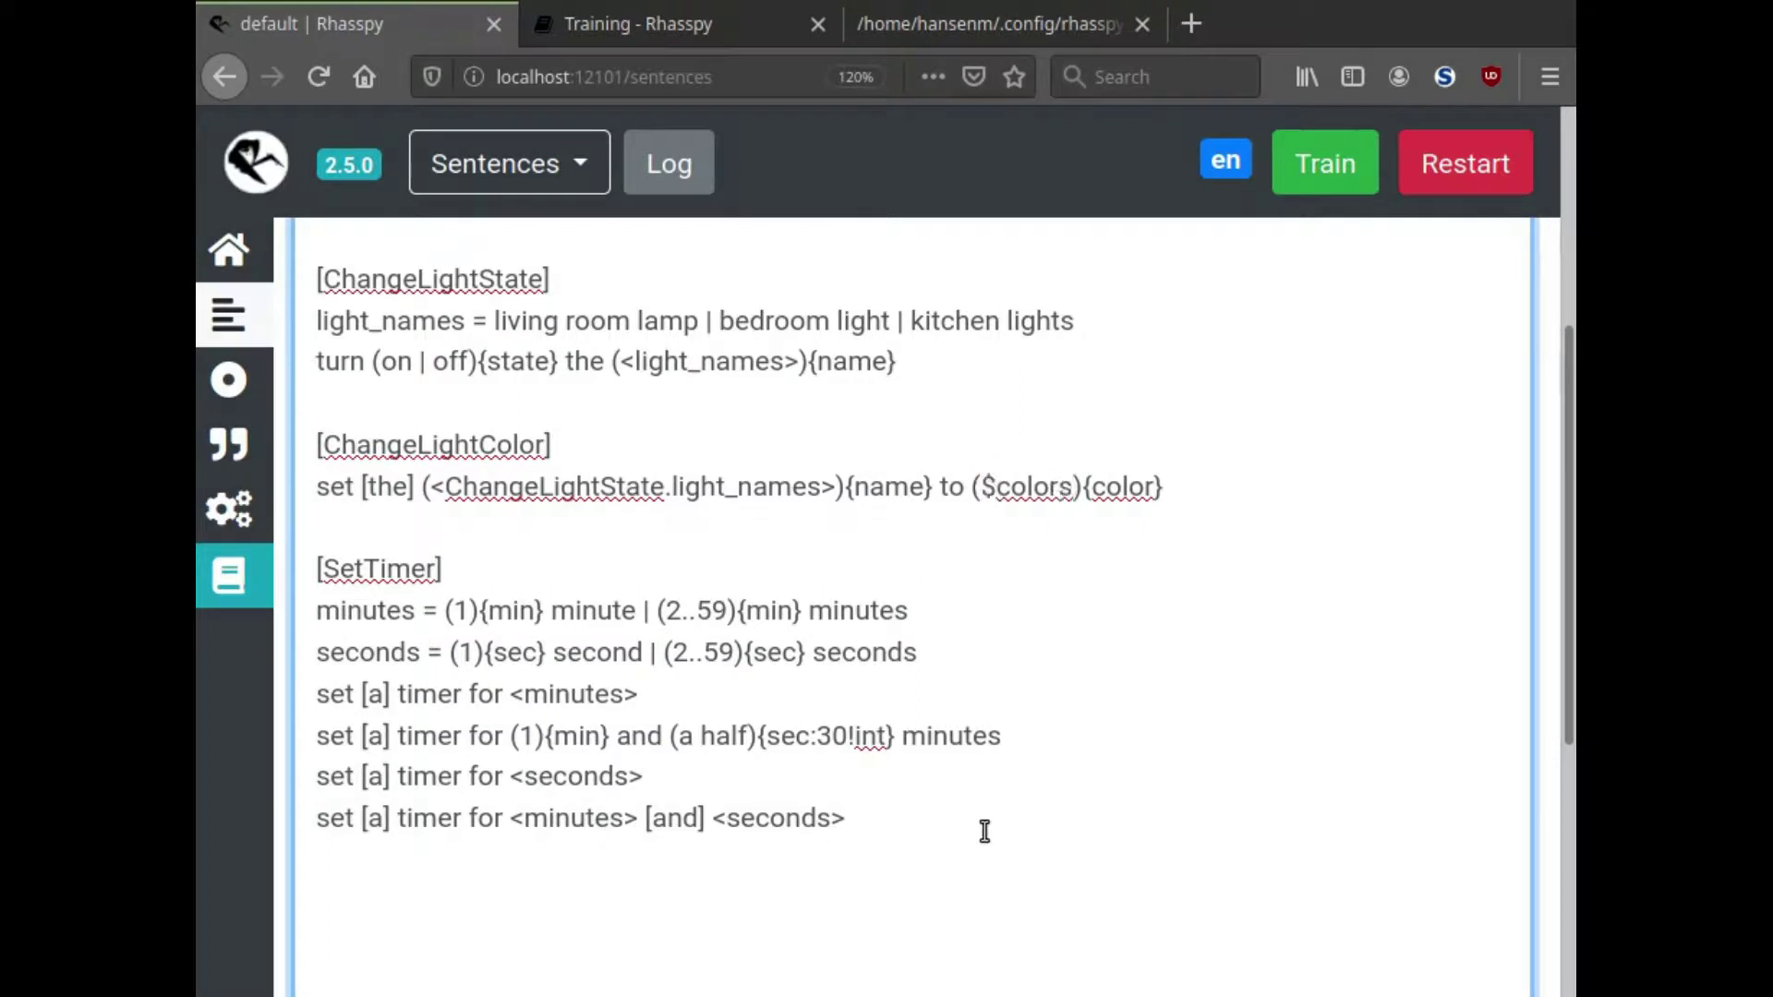
key("Return")
key("Return")
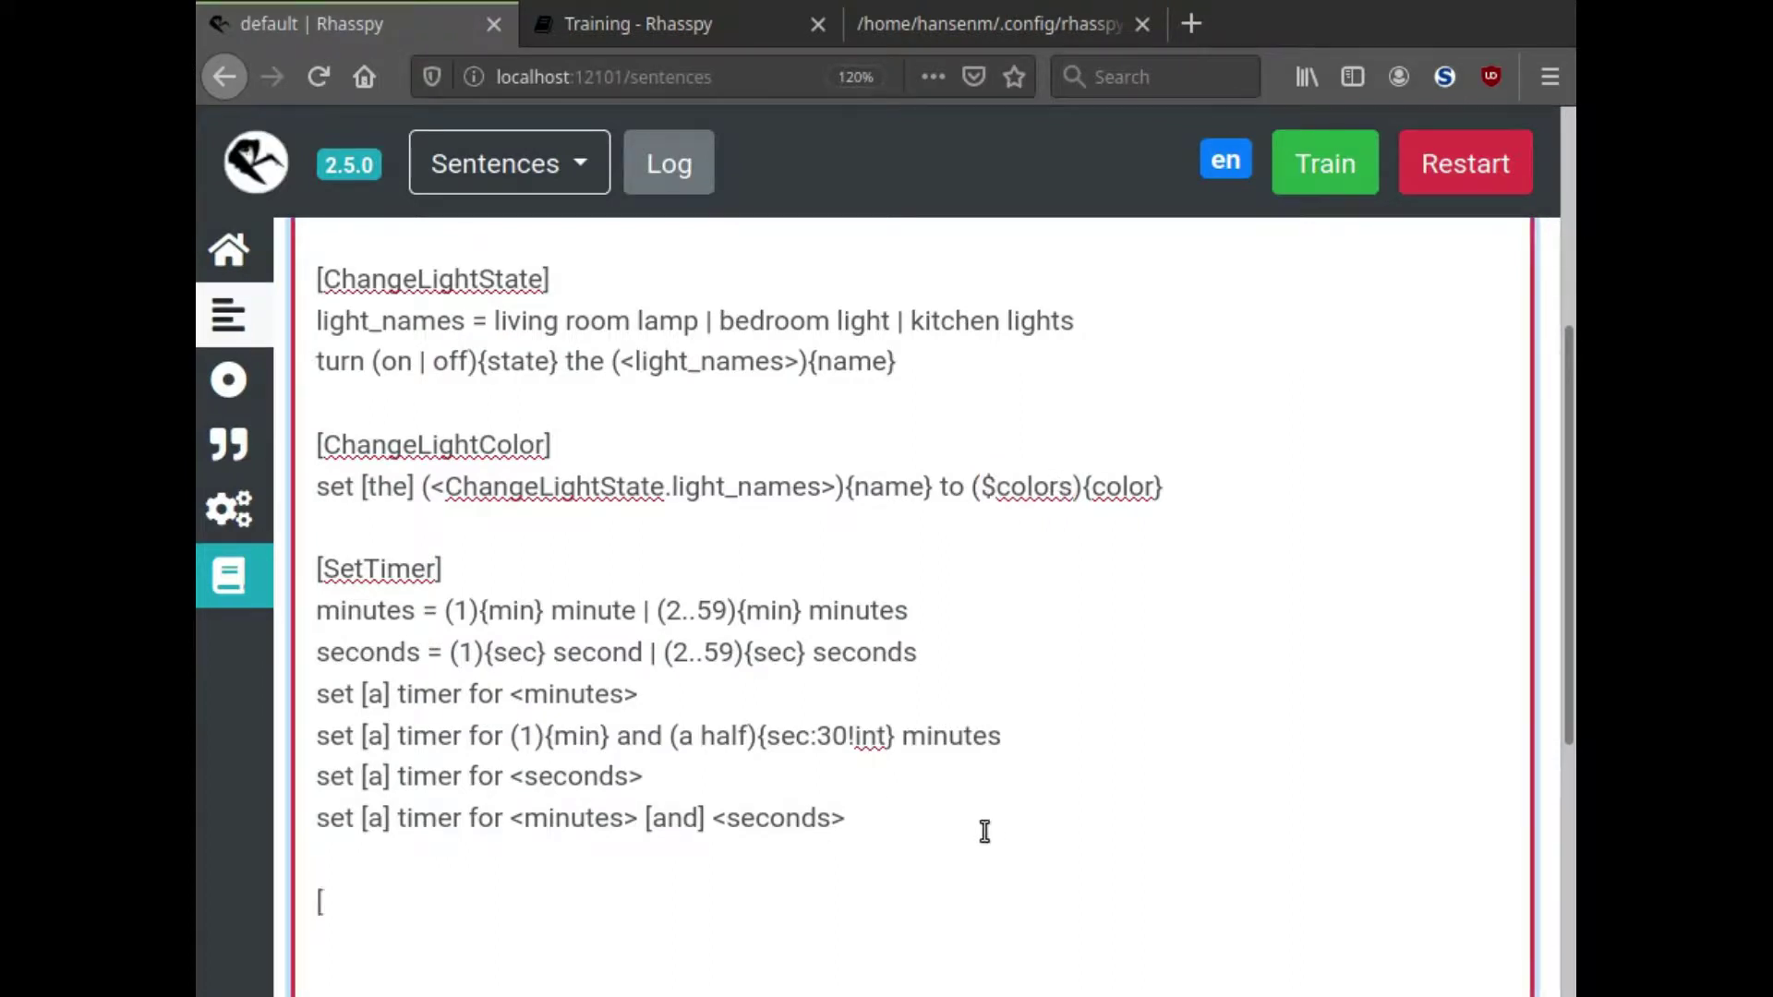
type("[AddToShoppingList]")
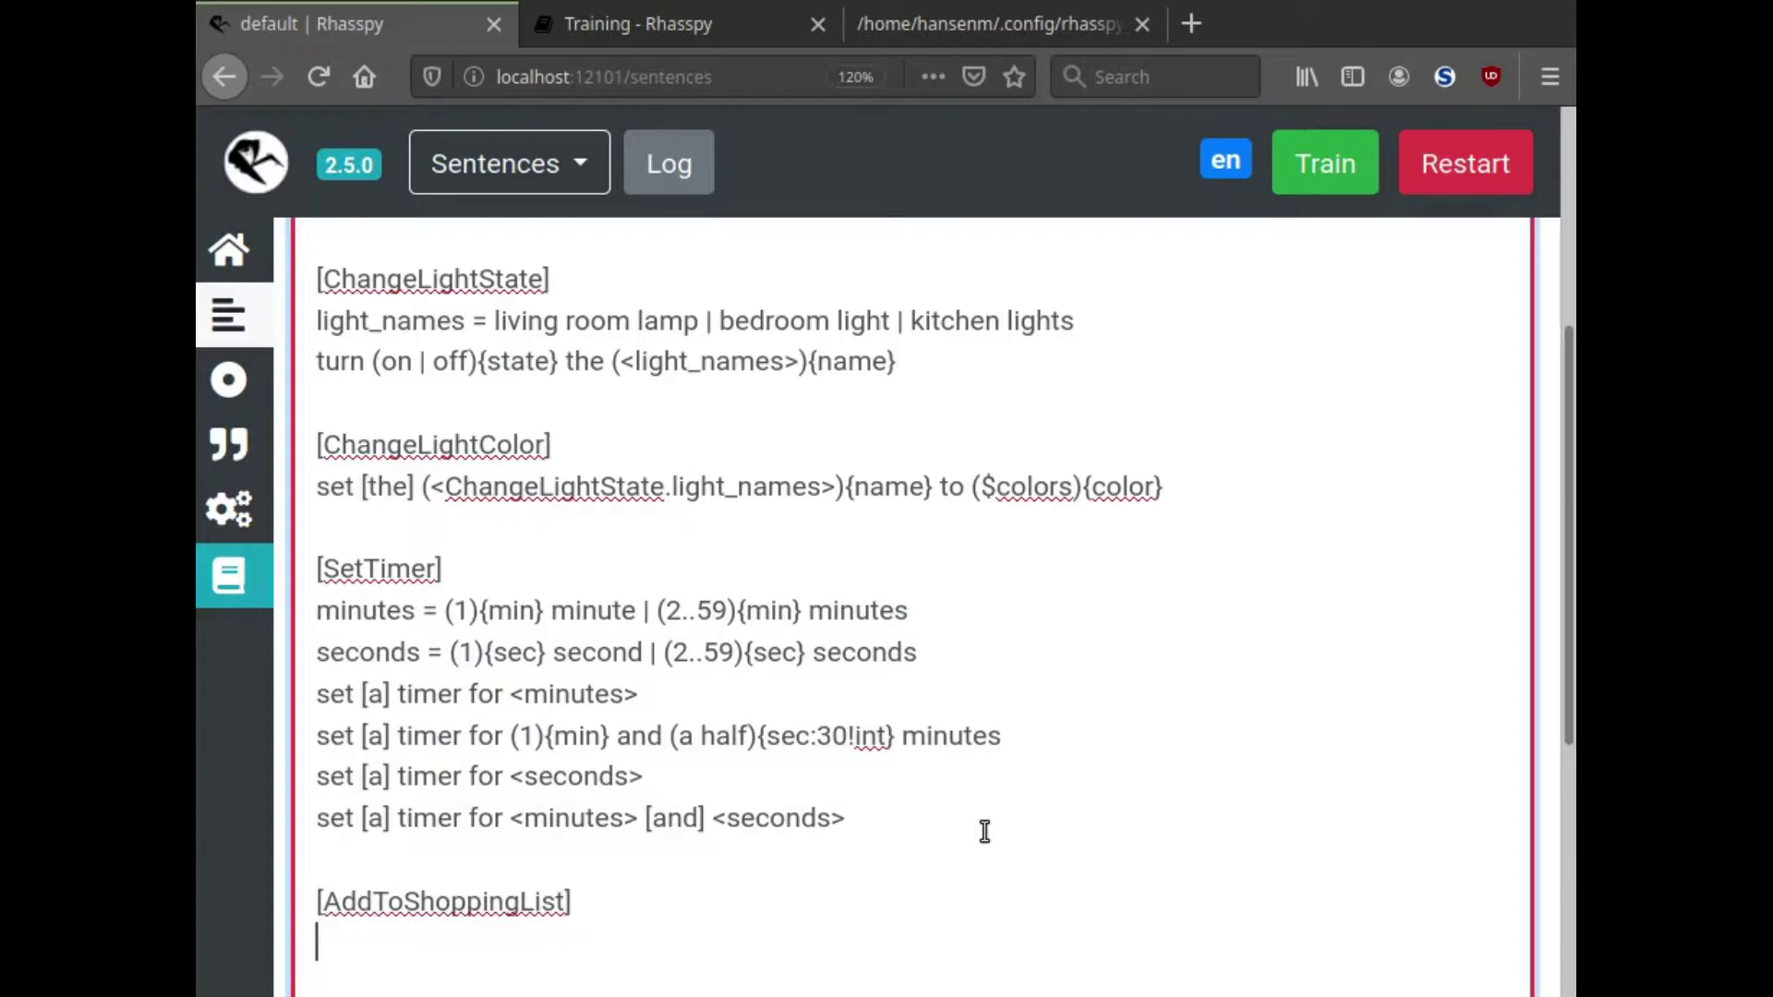
Write the sentence "add (a | an) ($words){item} to my shopping list" under the AddToShoppingList intent.
scroll(954, 834, "down", 3)
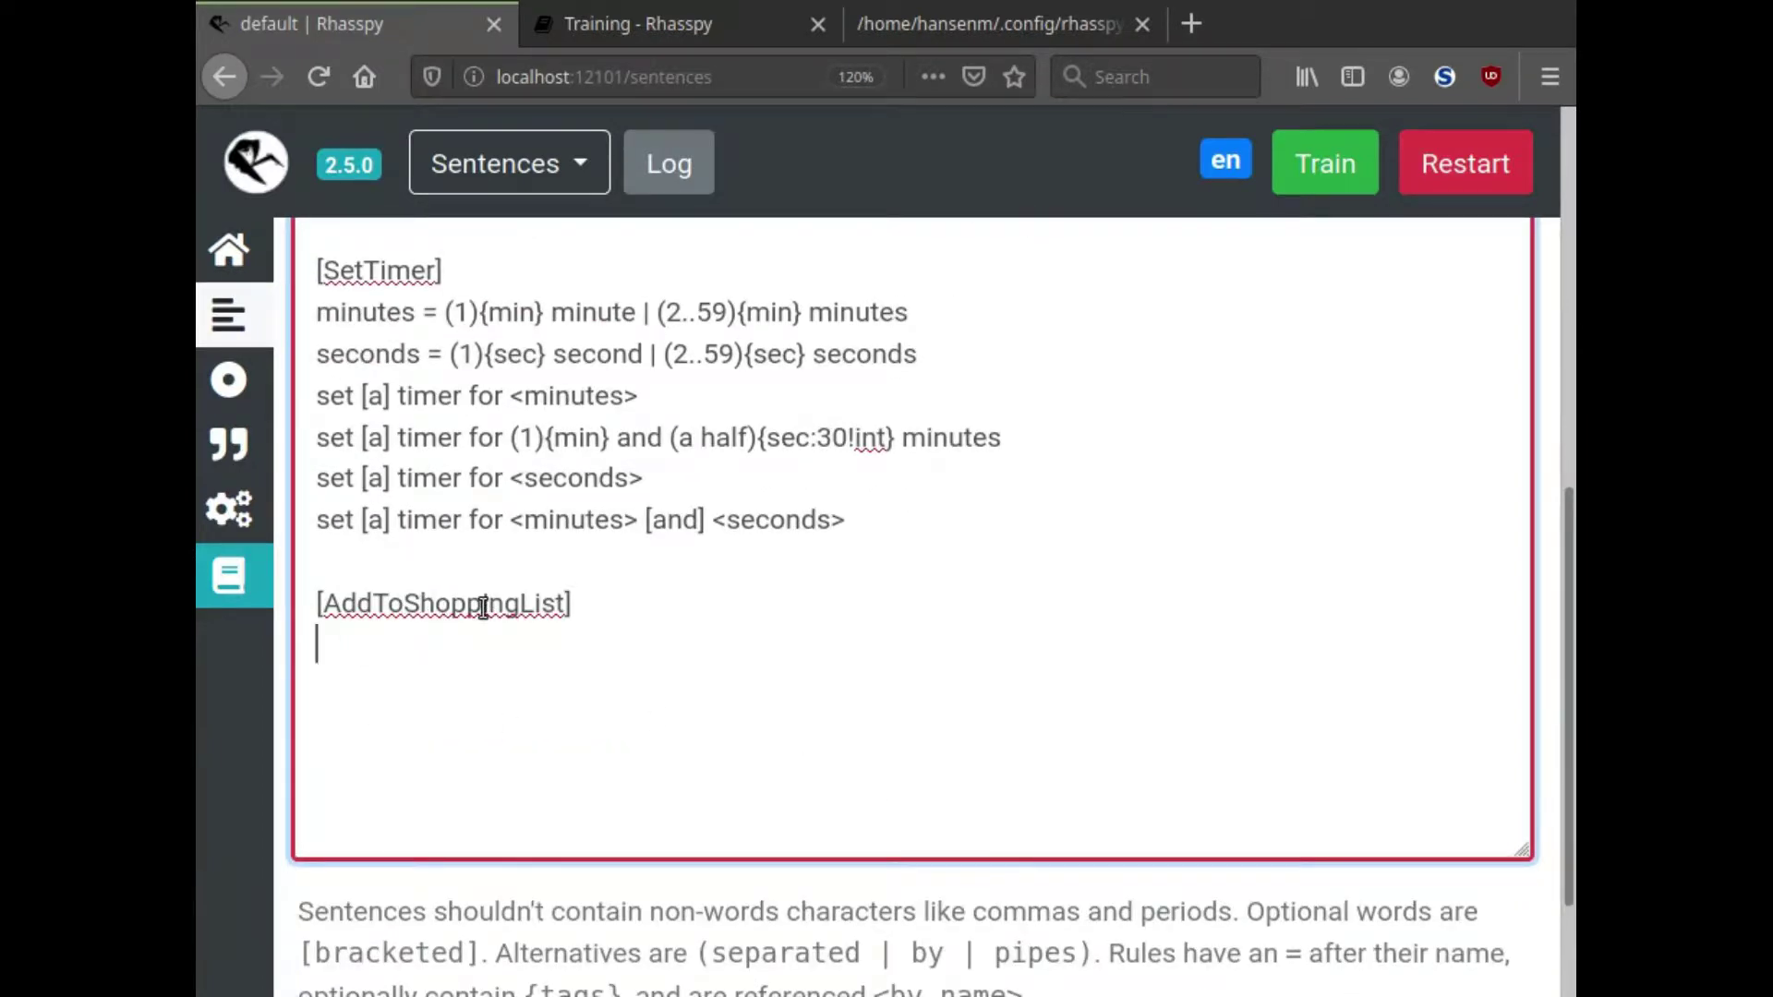
type("add")
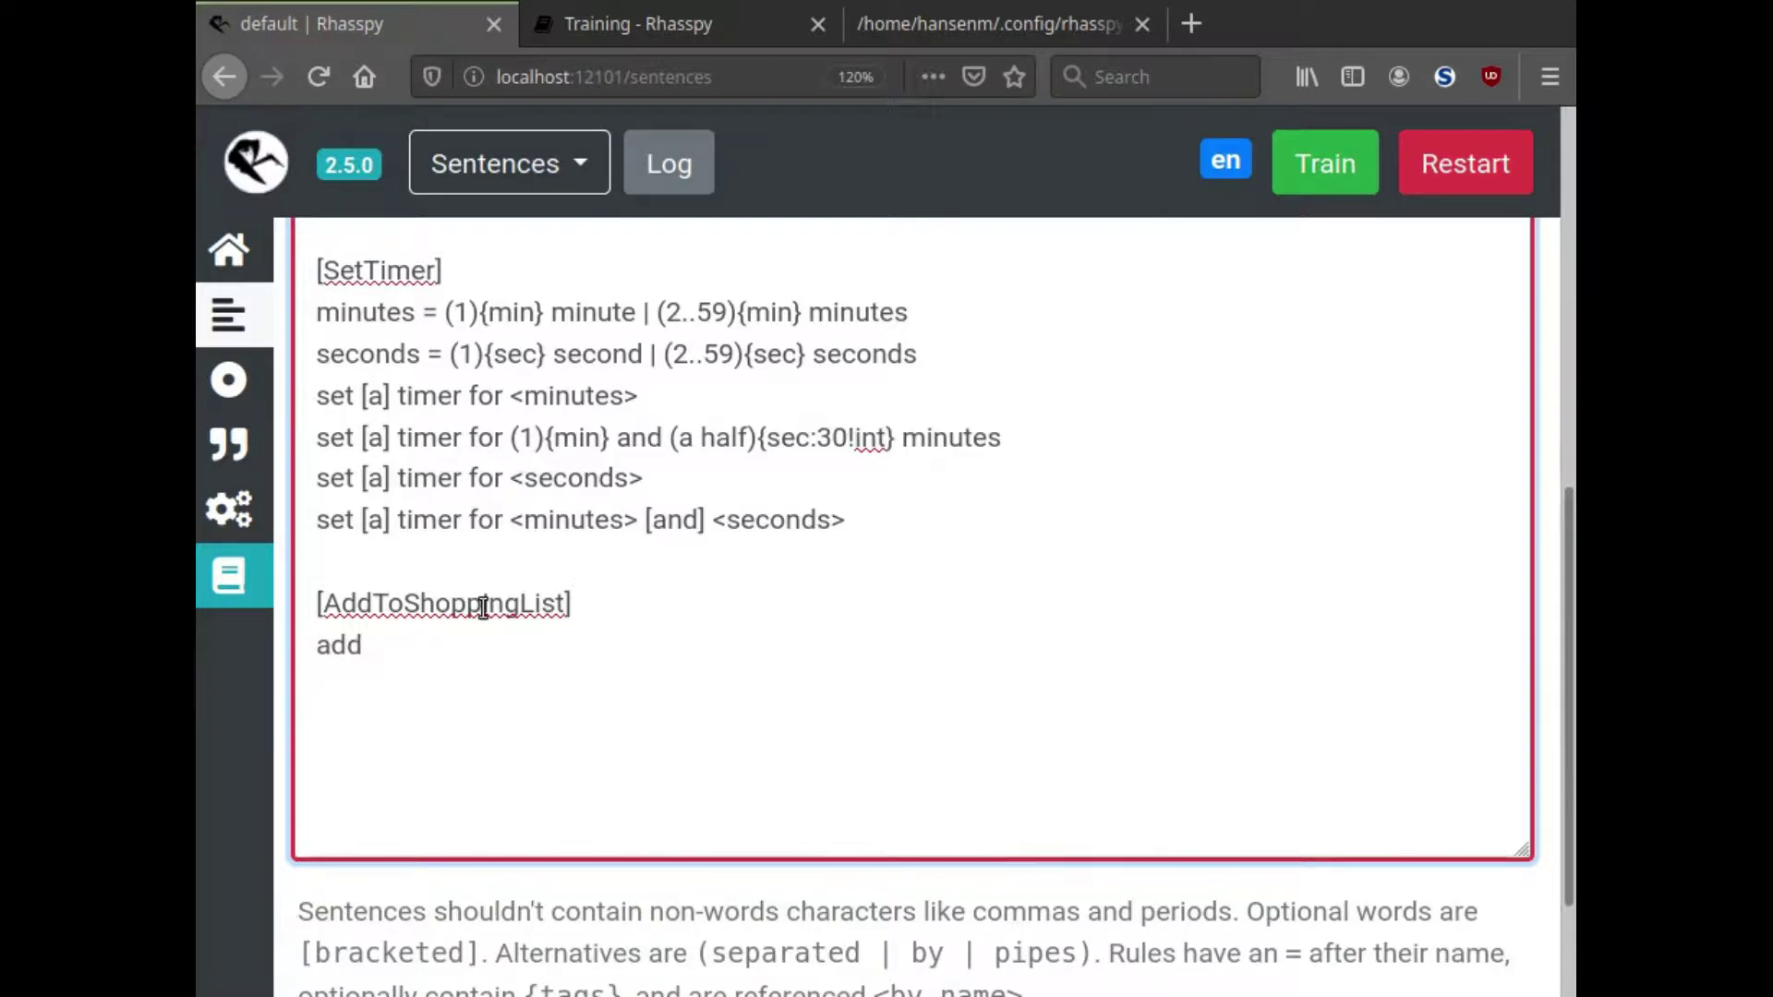
type(" (a | an) ($wor")
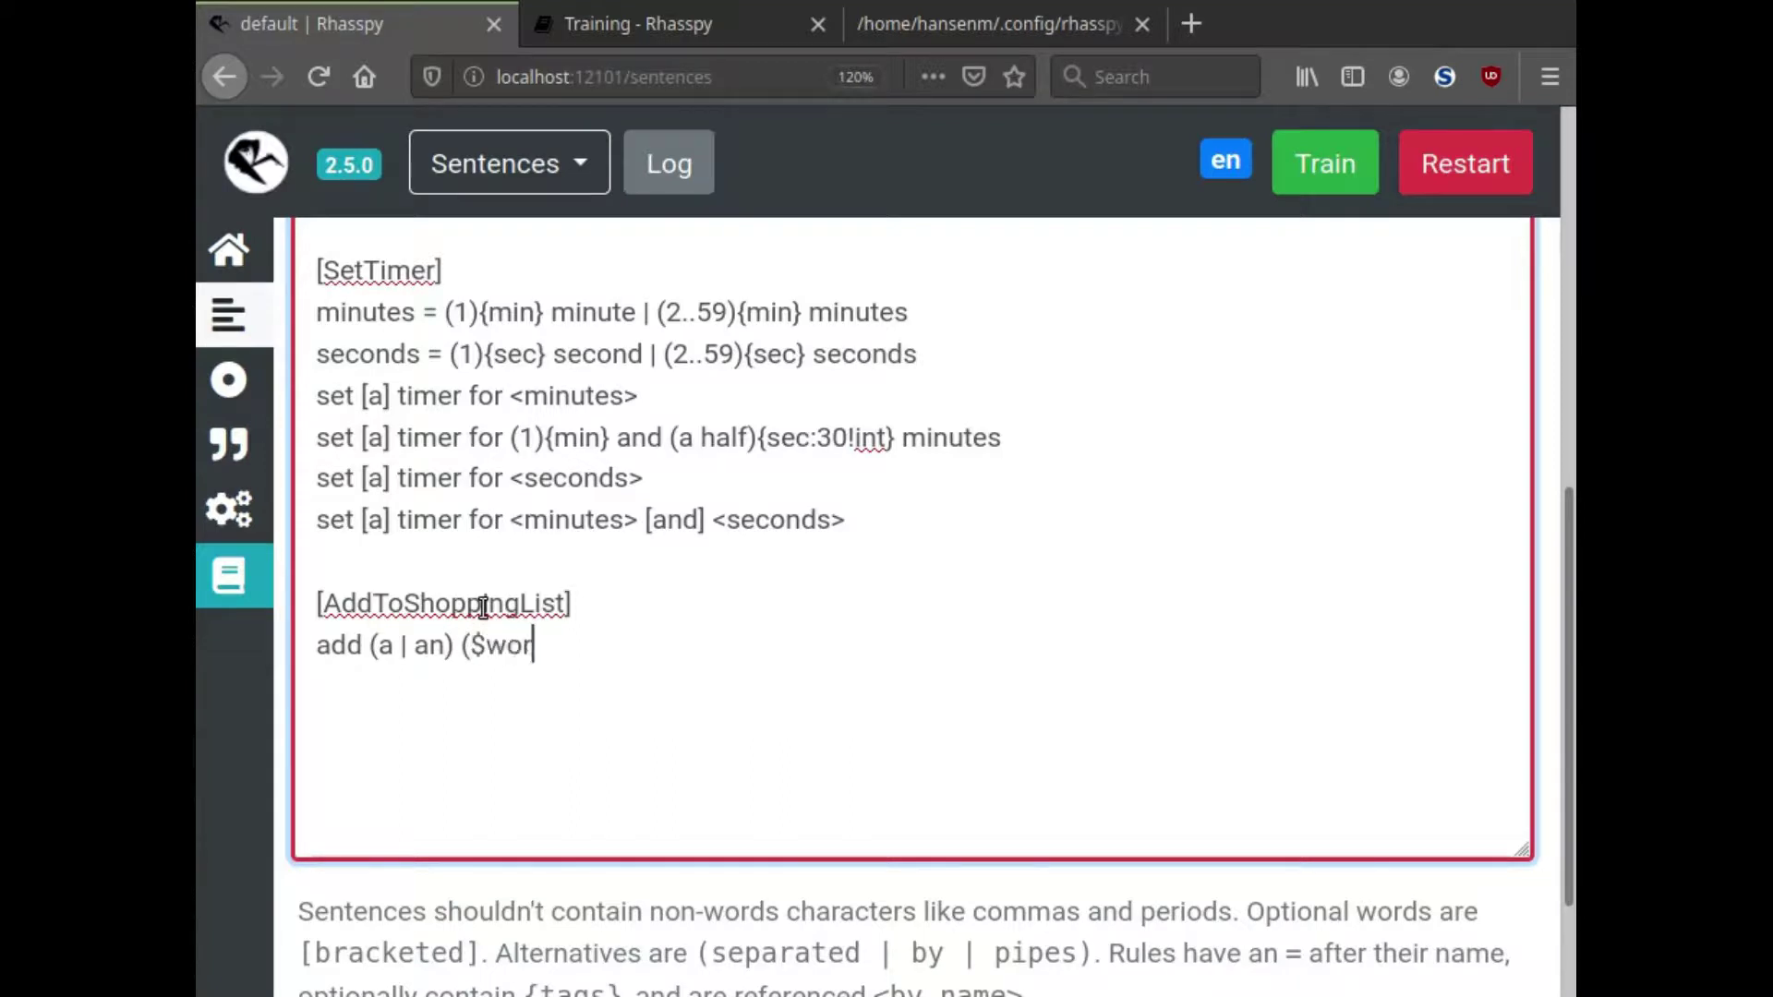
type("ds){item")
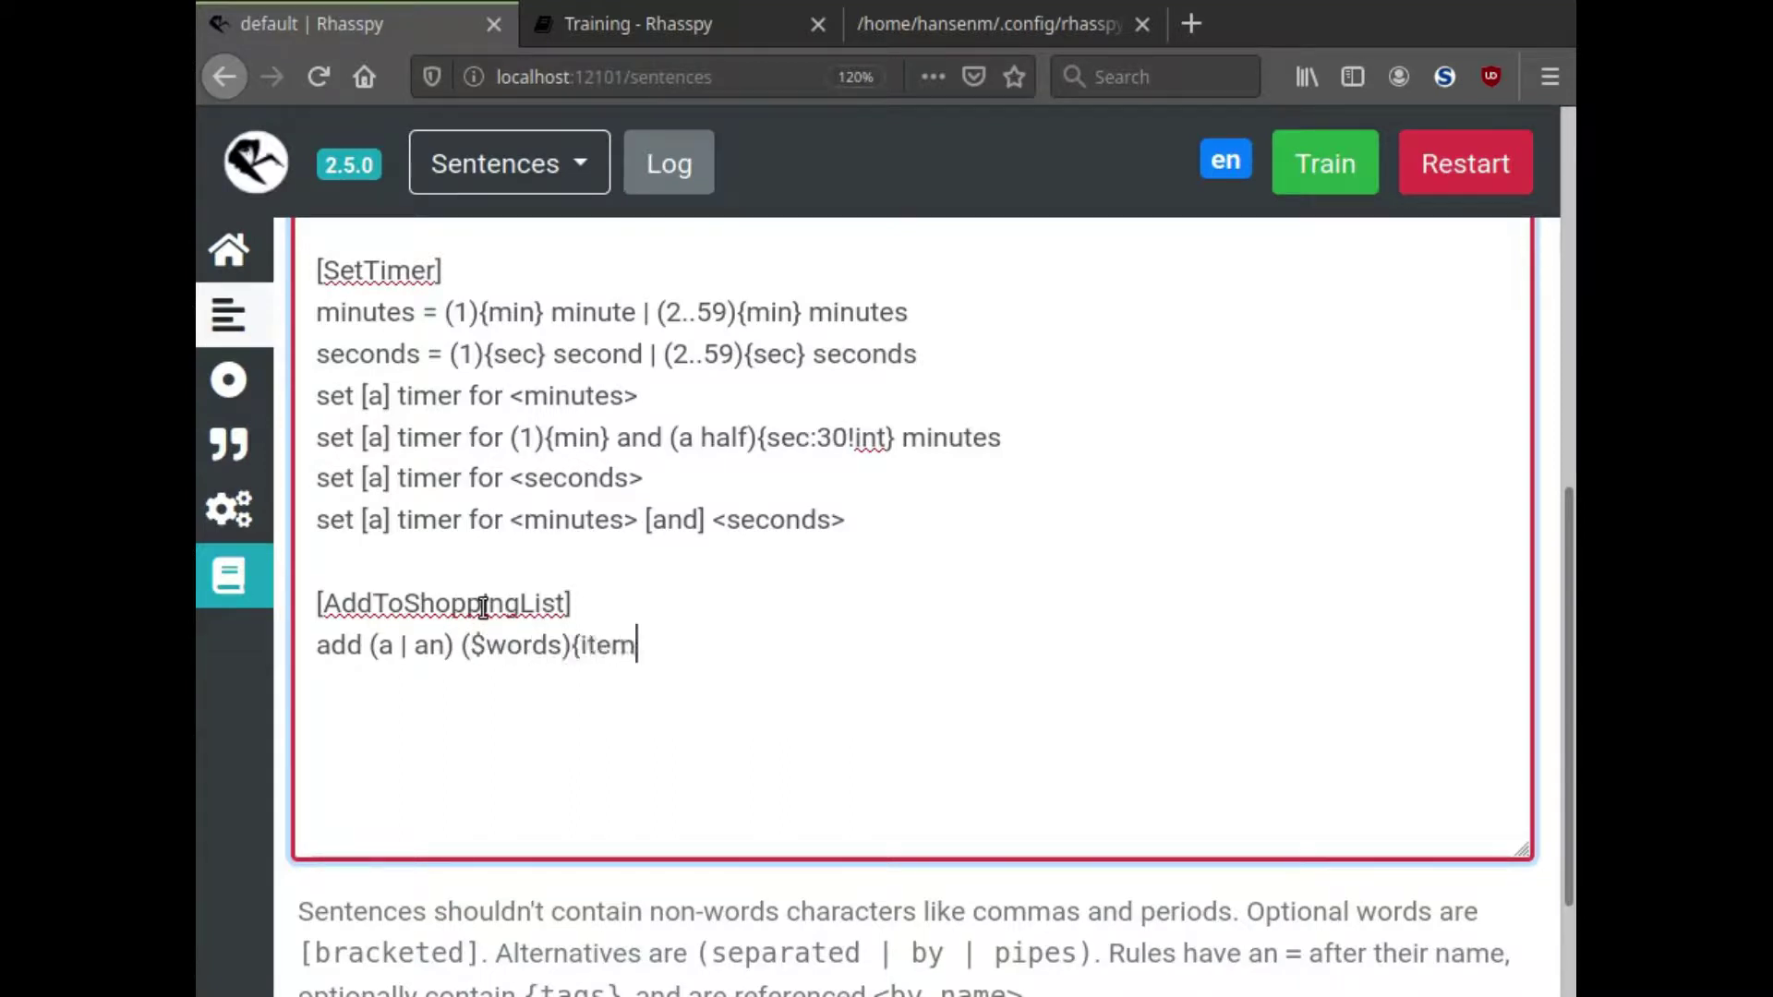
type("} to my shopp")
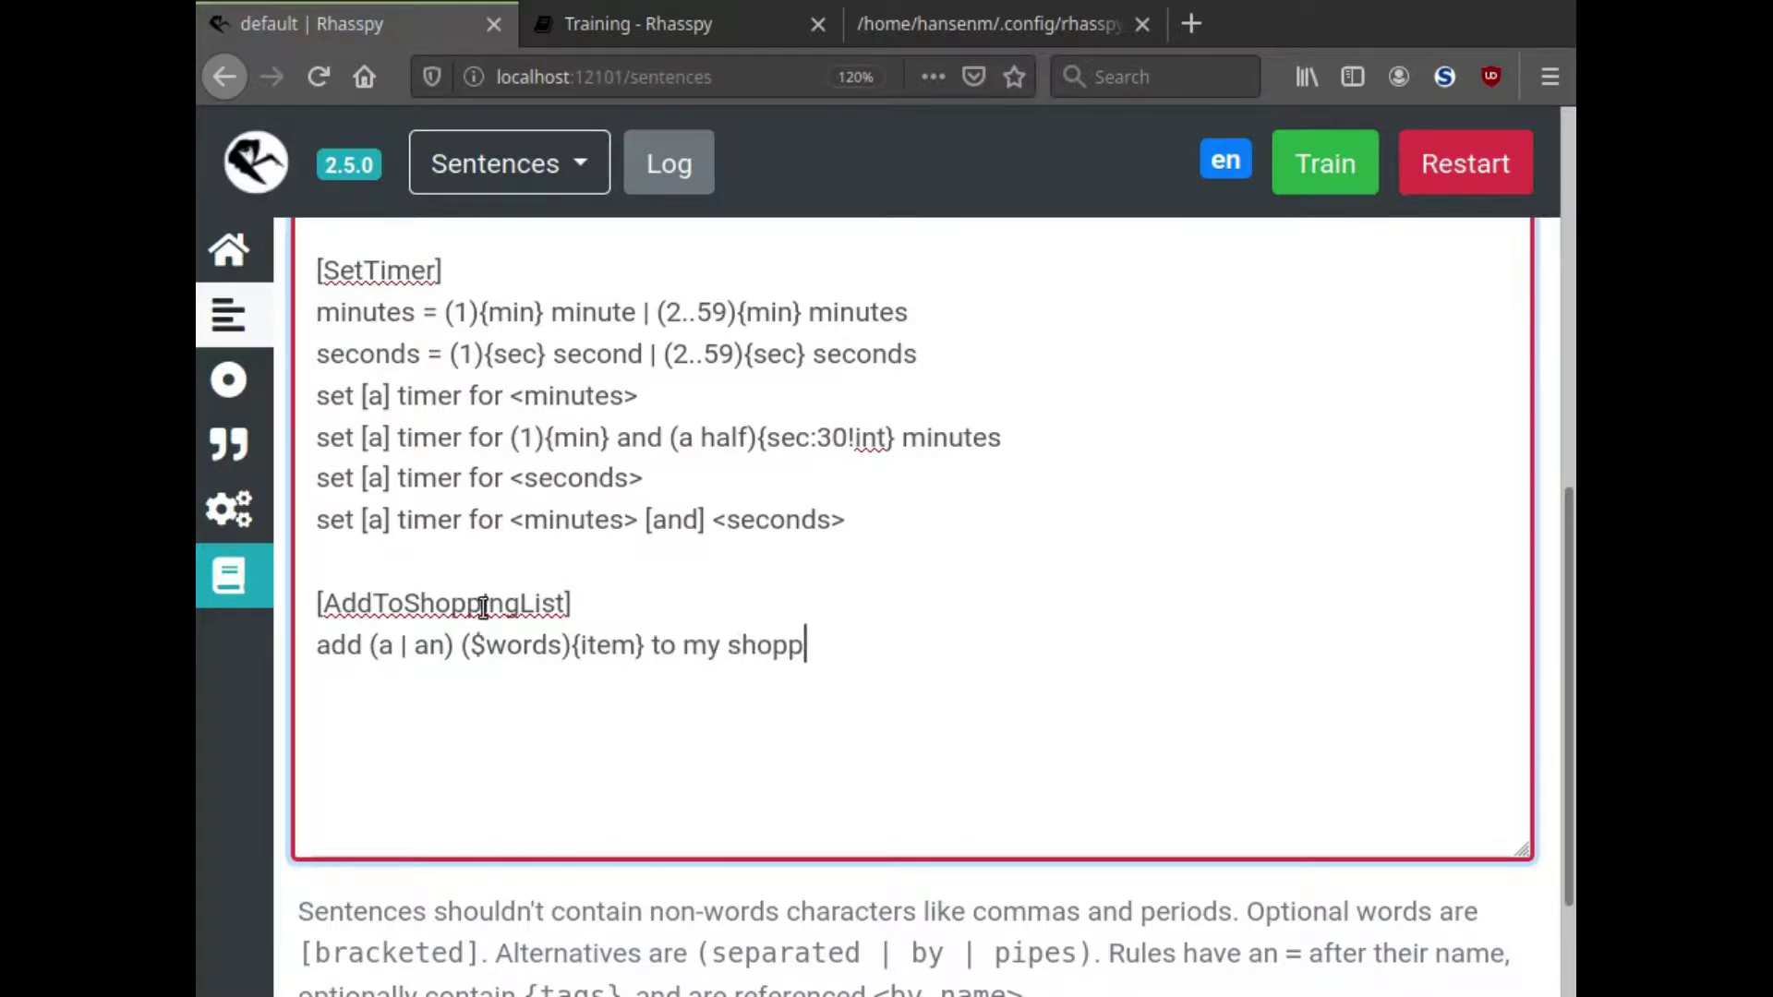
type("ing list")
double_click(546, 645)
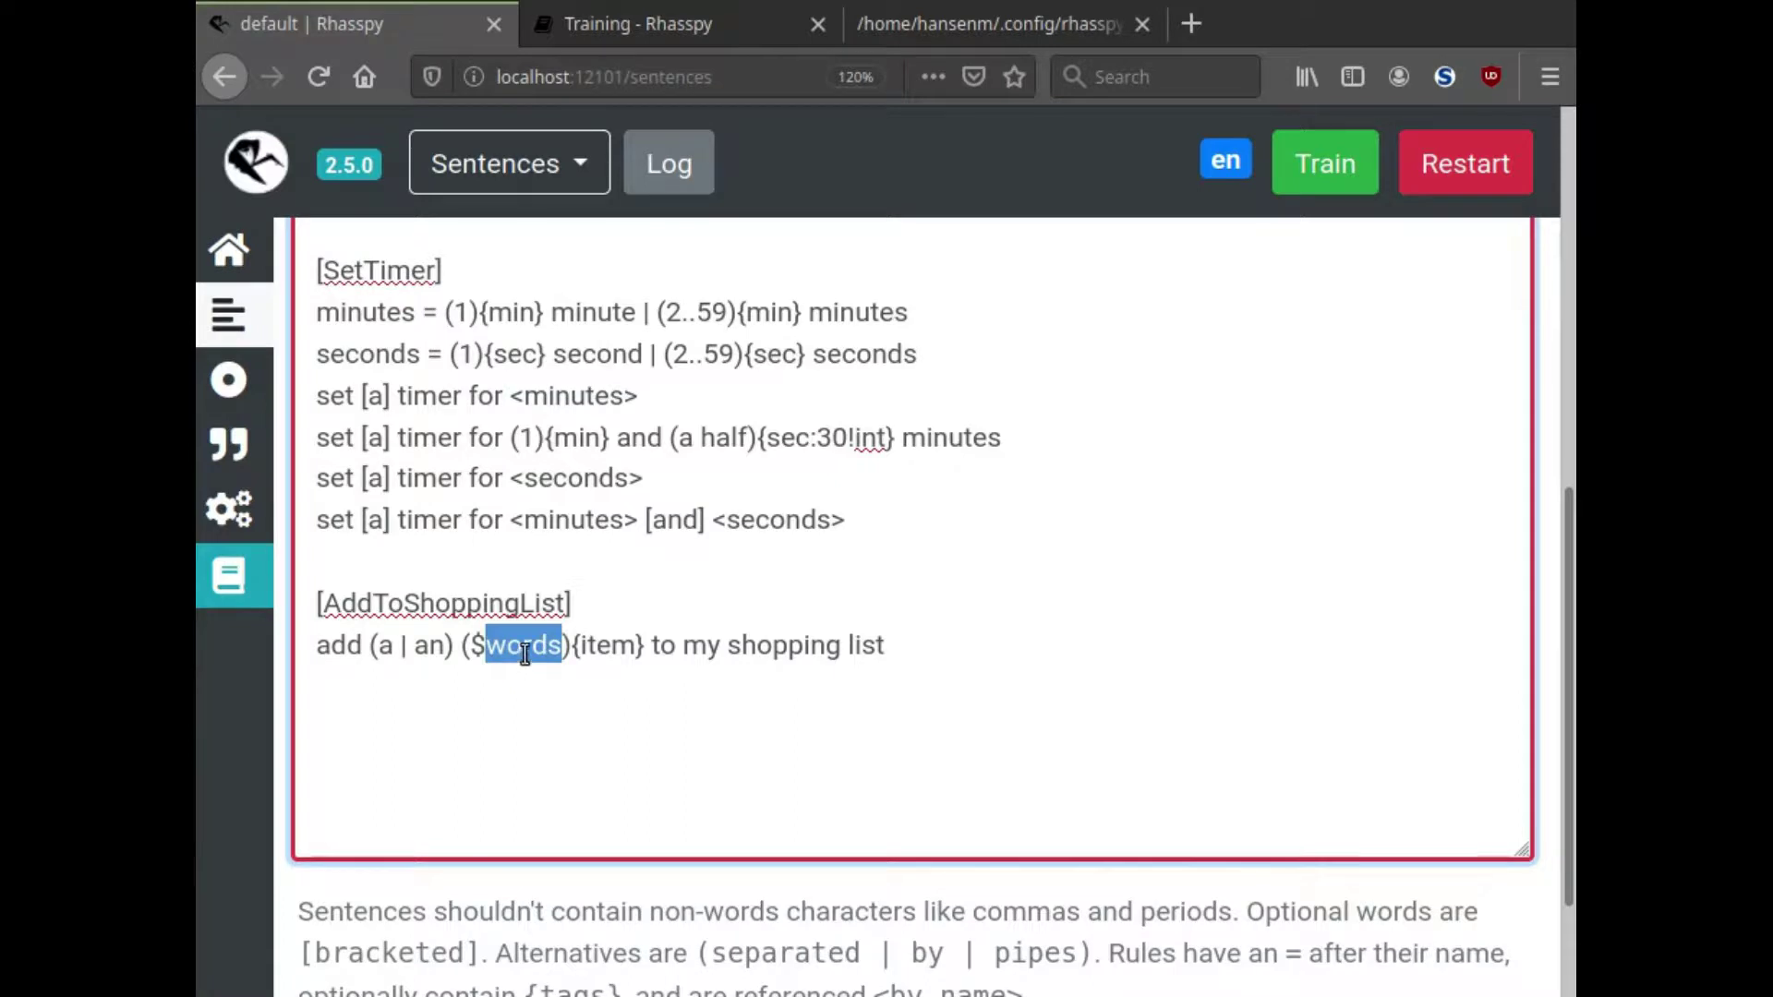
Glance at the words slot script, then look up the Slot Programs section in the Rhasspy Training documentation.
left_click(526, 651)
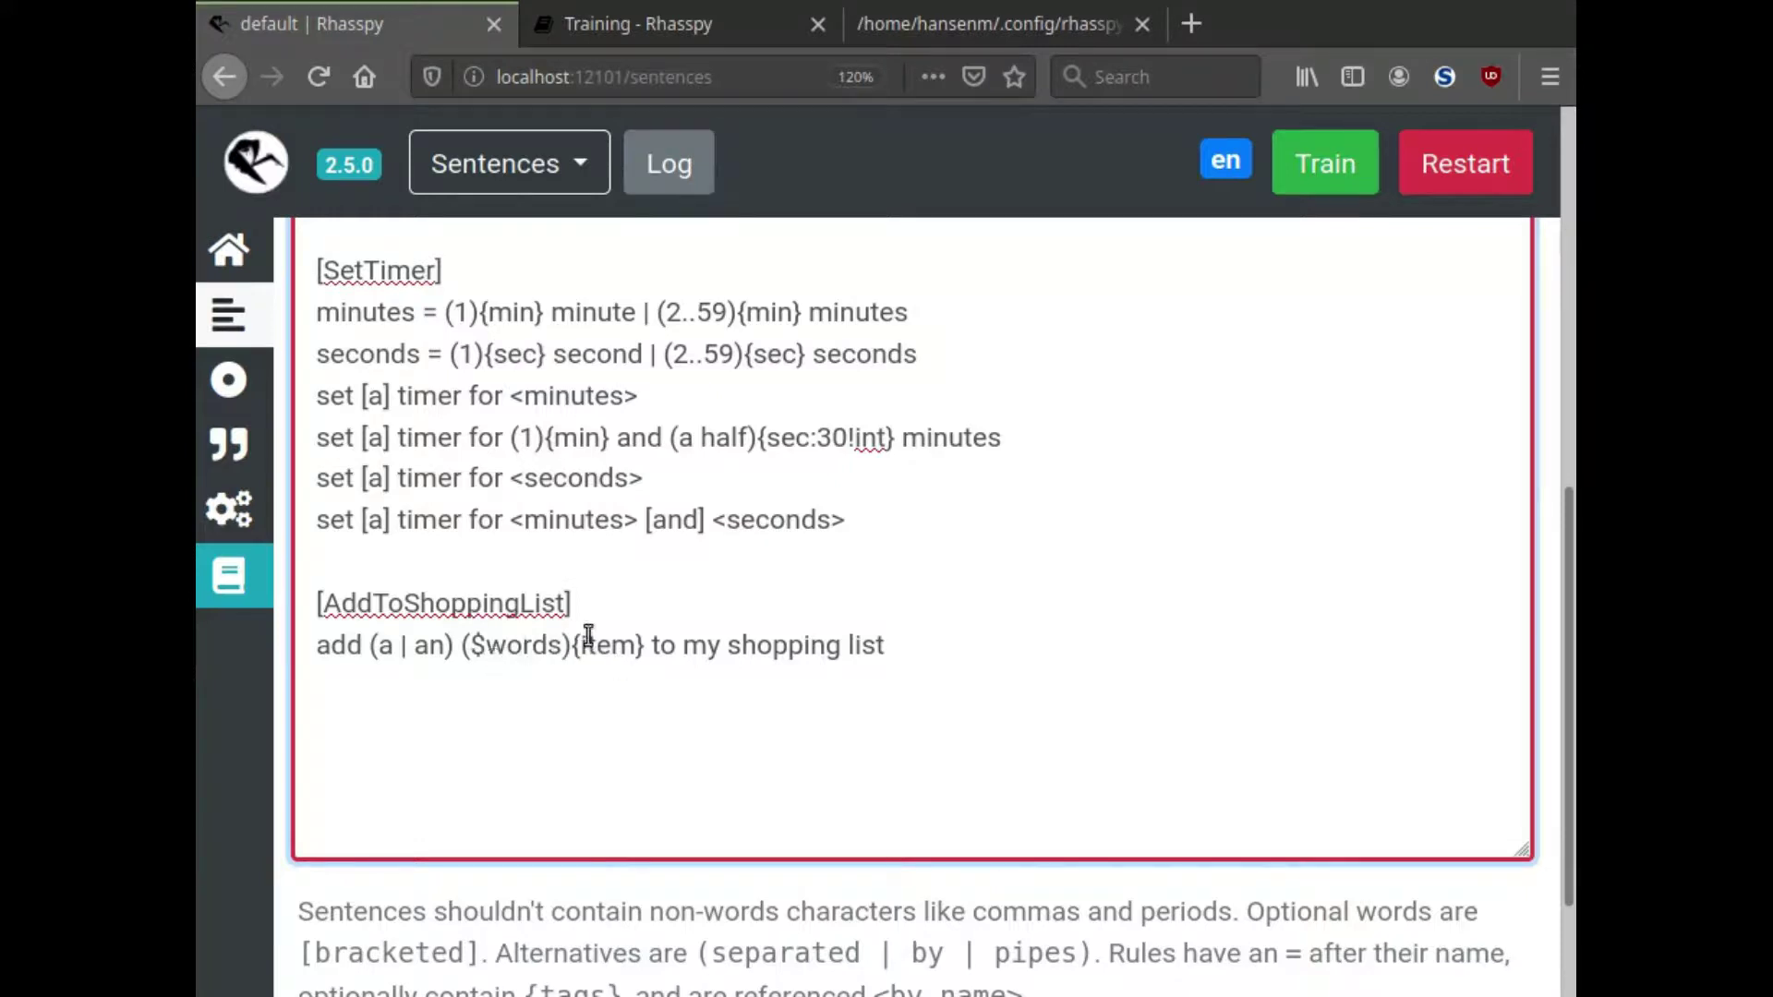
left_click(944, 24)
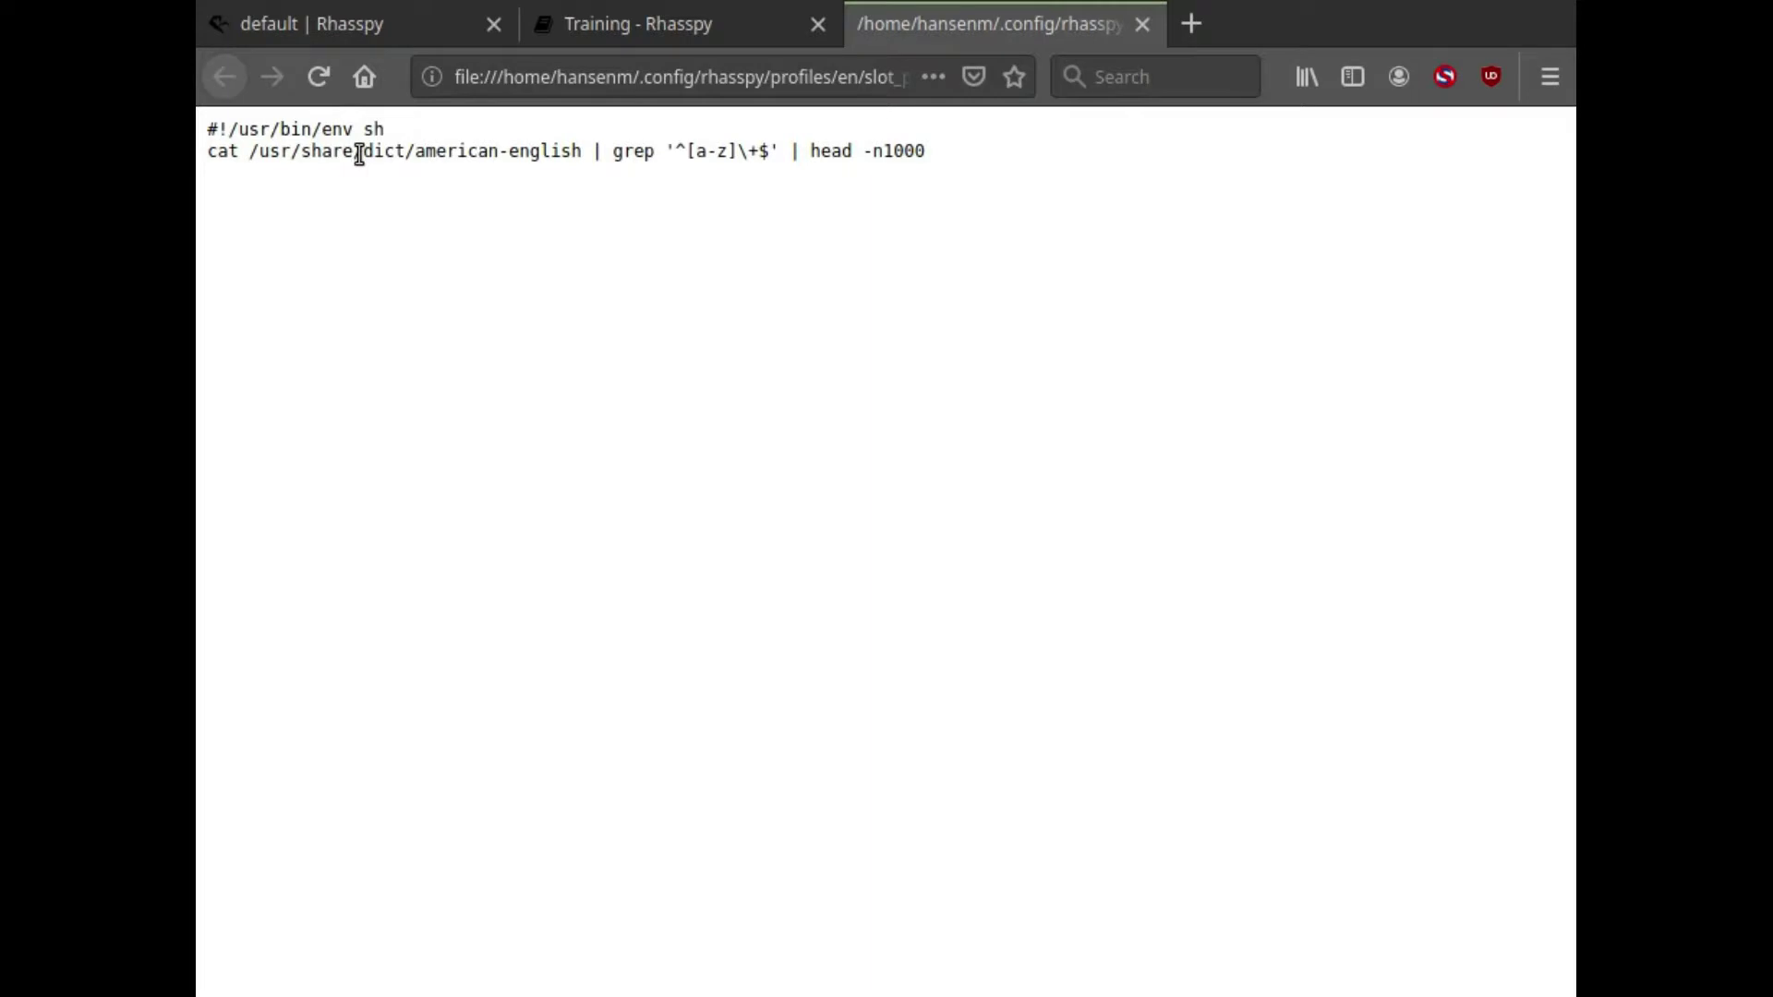
left_click(693, 20)
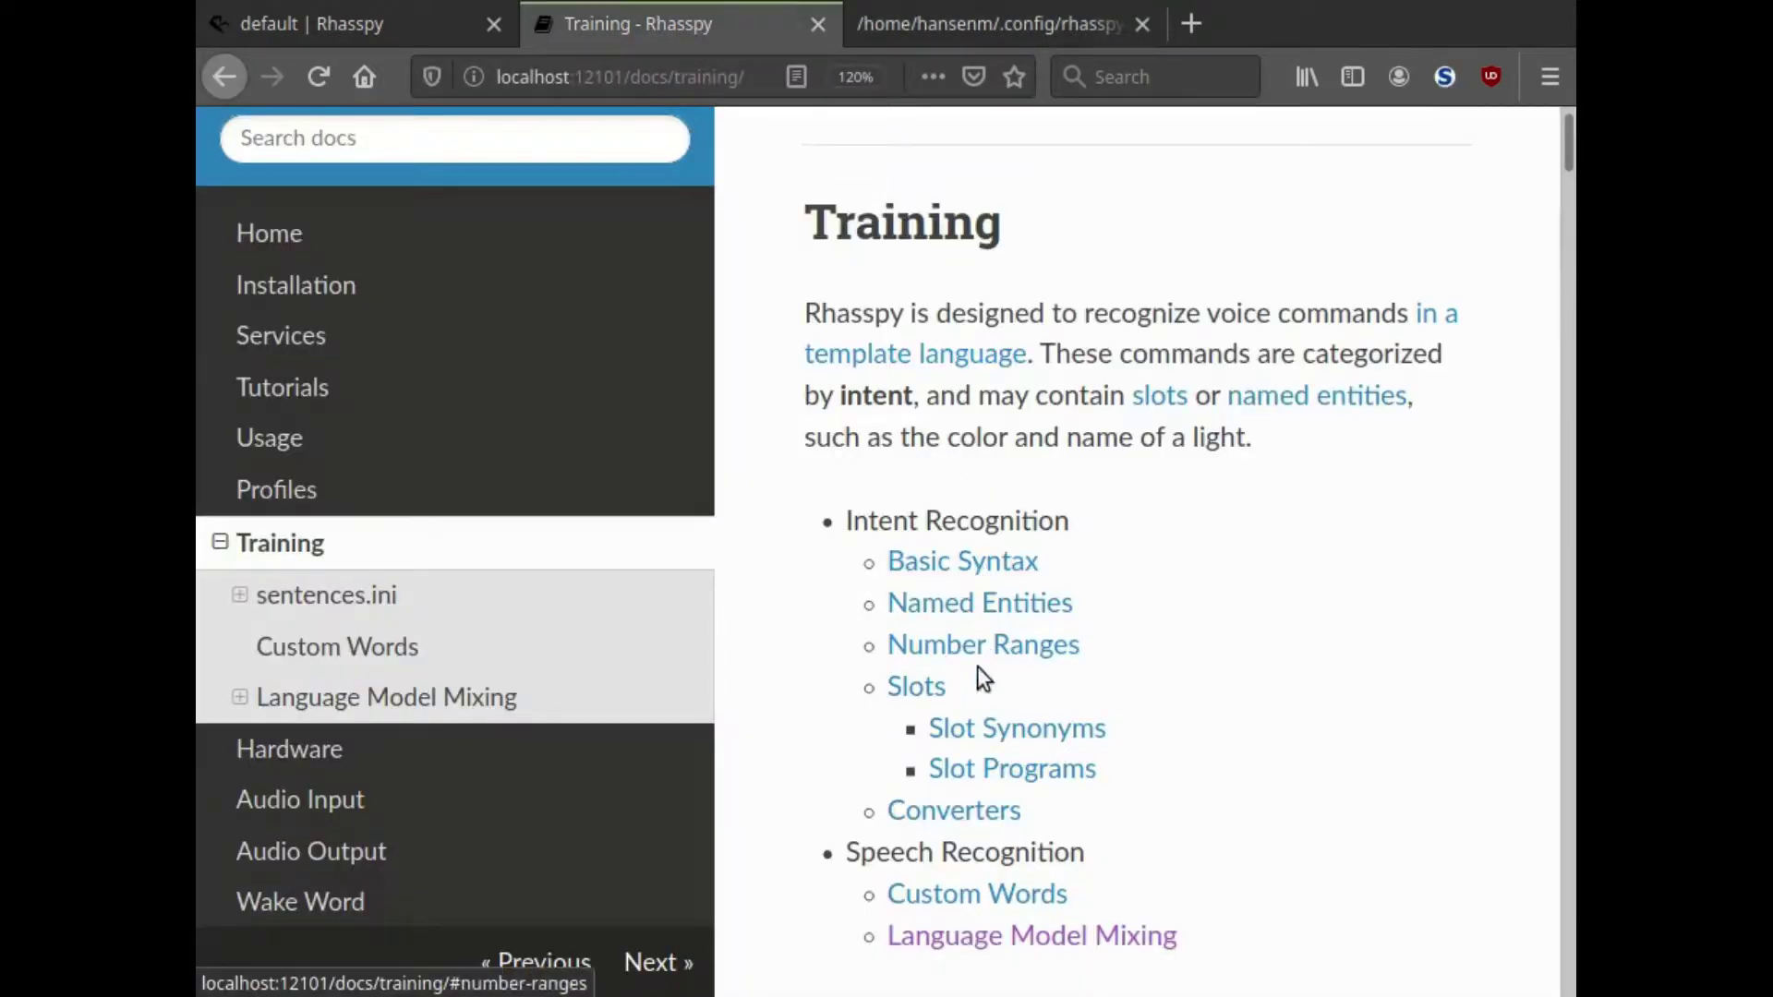
left_click(973, 767)
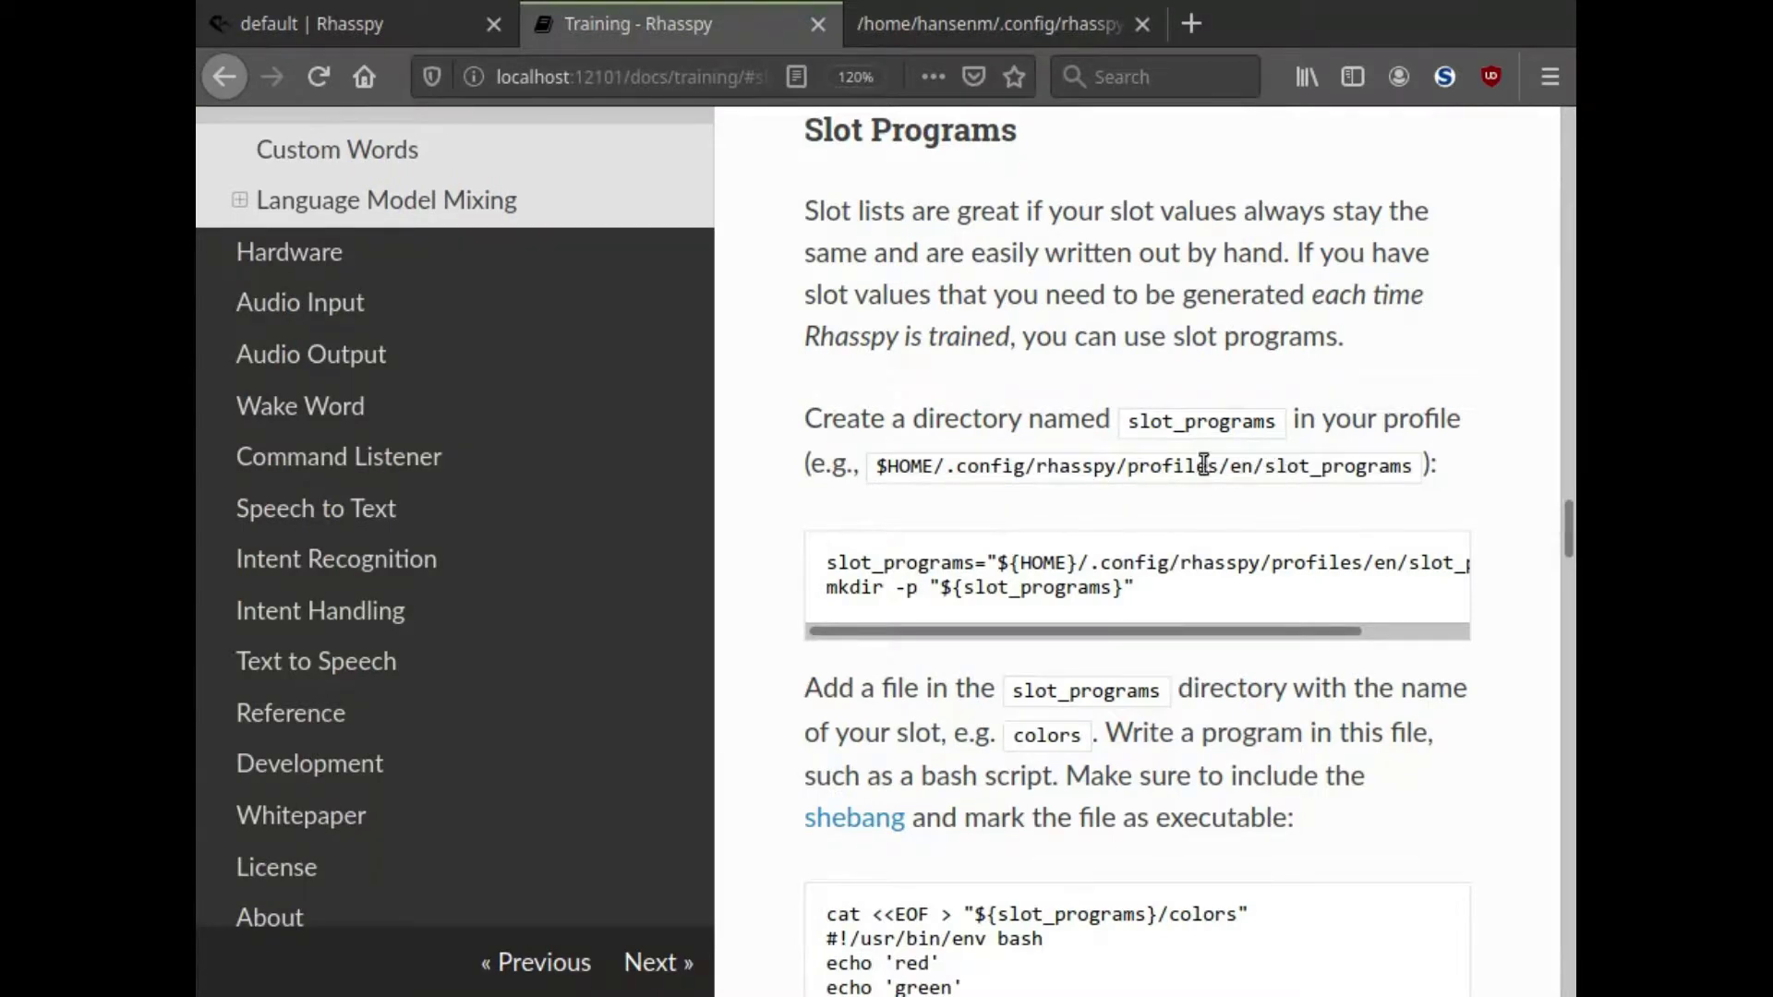
Examine the words slot script: its american-english dictionary path, the grep filter for lowercase words and the head -n1000 limit.
left_click(1068, 30)
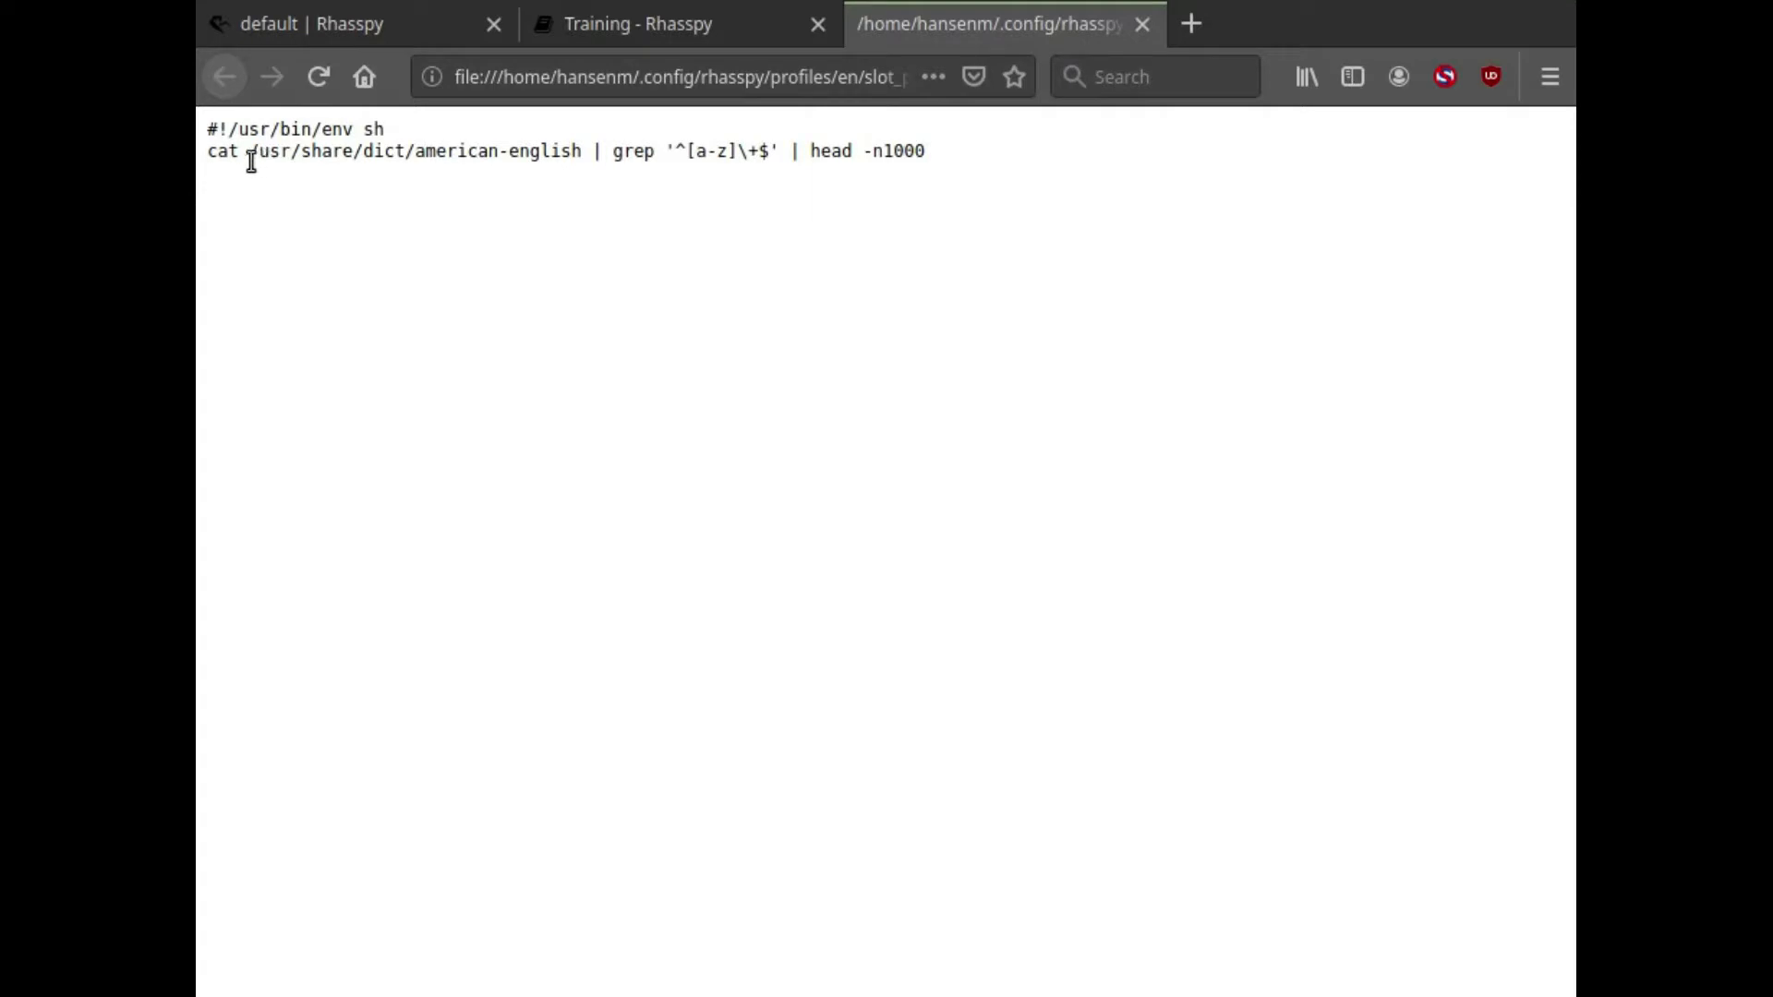
left_click_drag(251, 151, 583, 153)
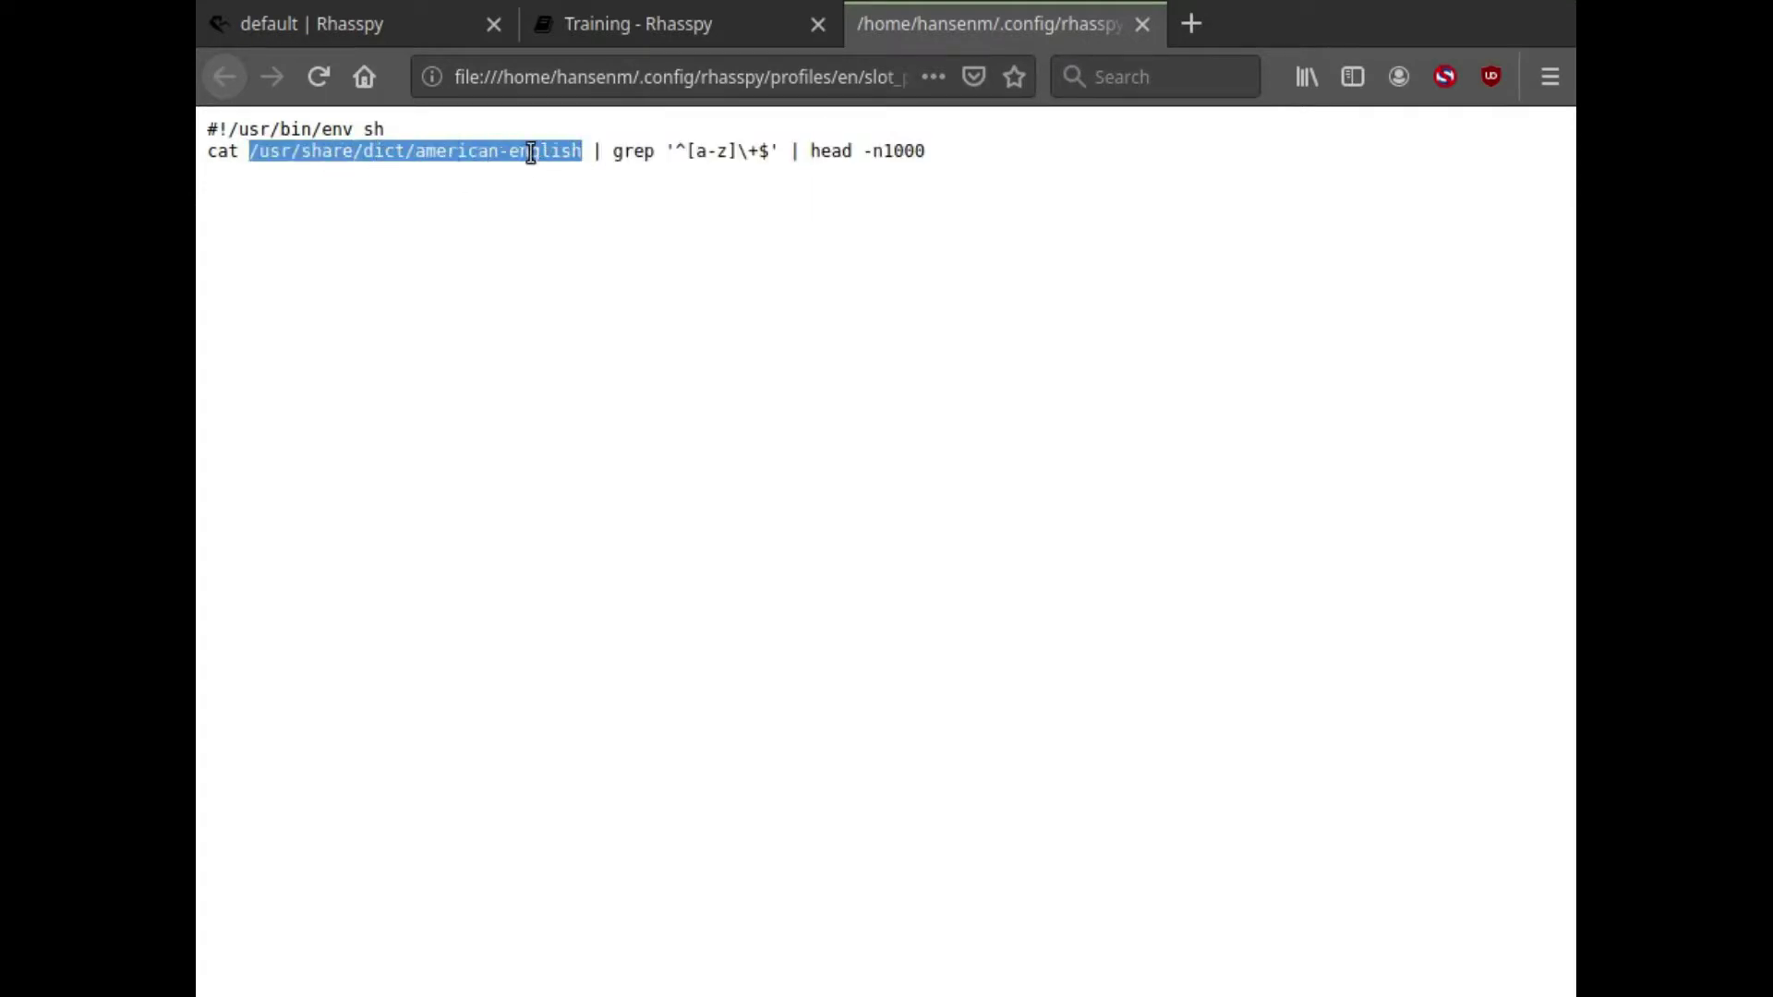
left_click_drag(614, 153, 763, 157)
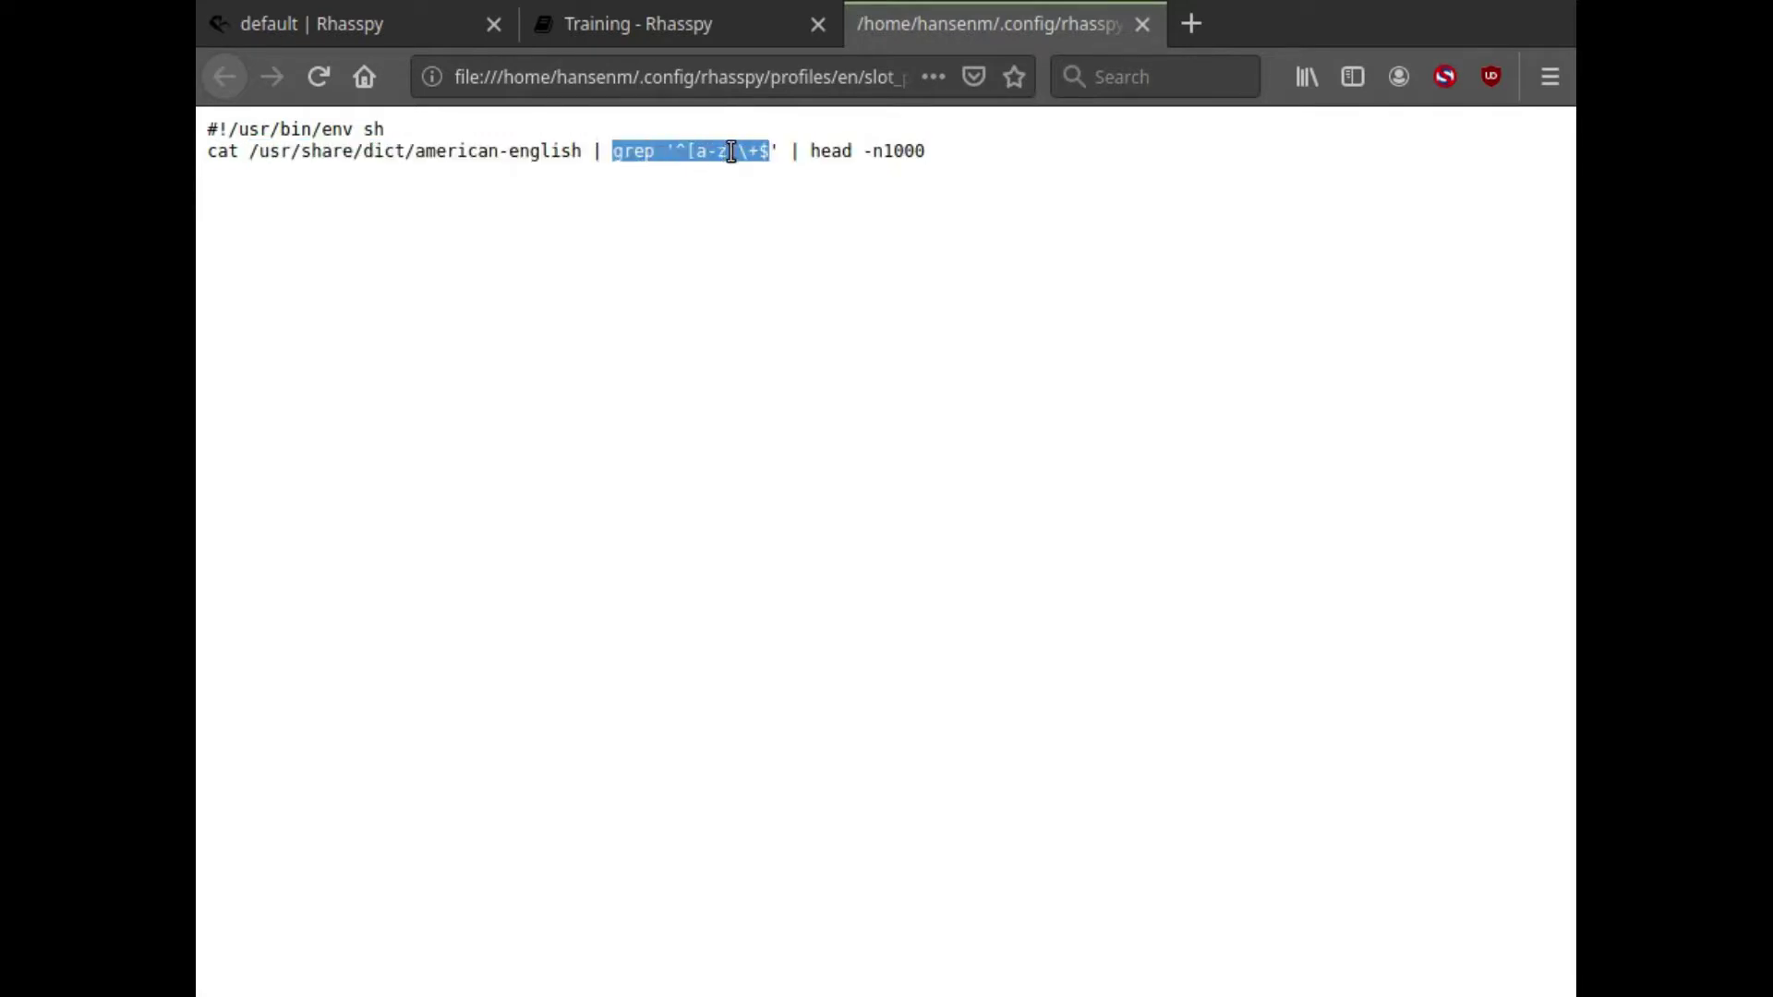
left_click(731, 151)
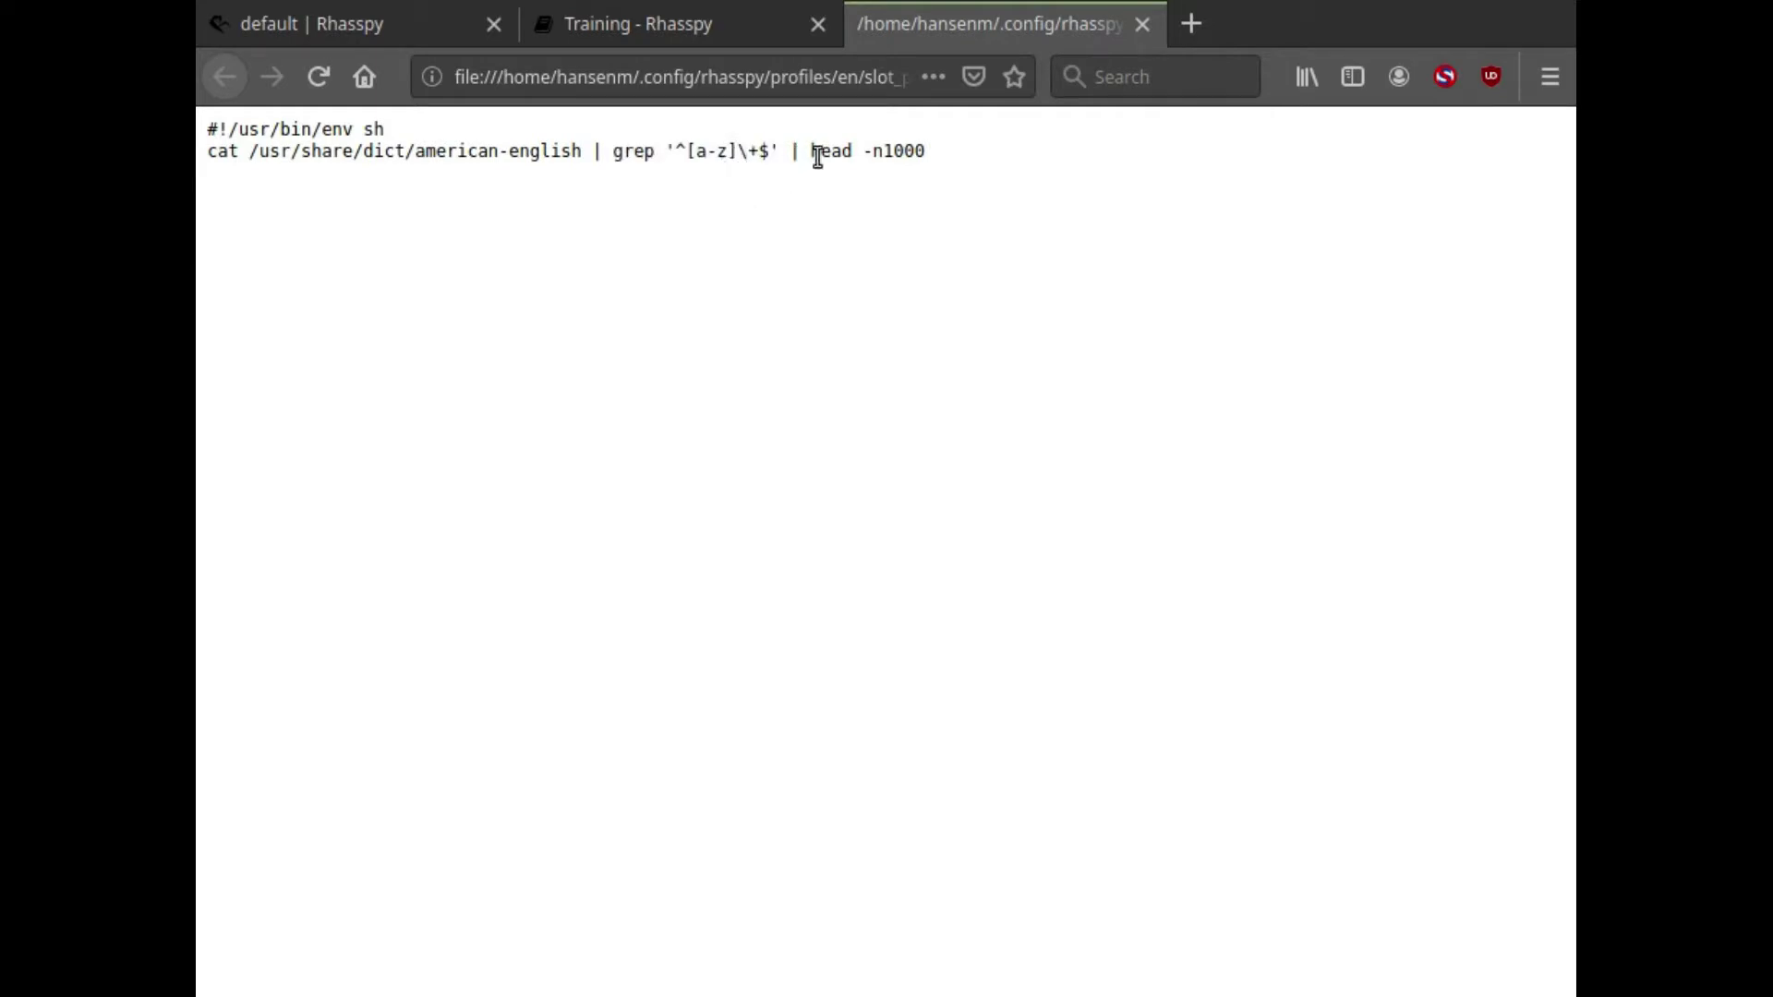
double_click(903, 151)
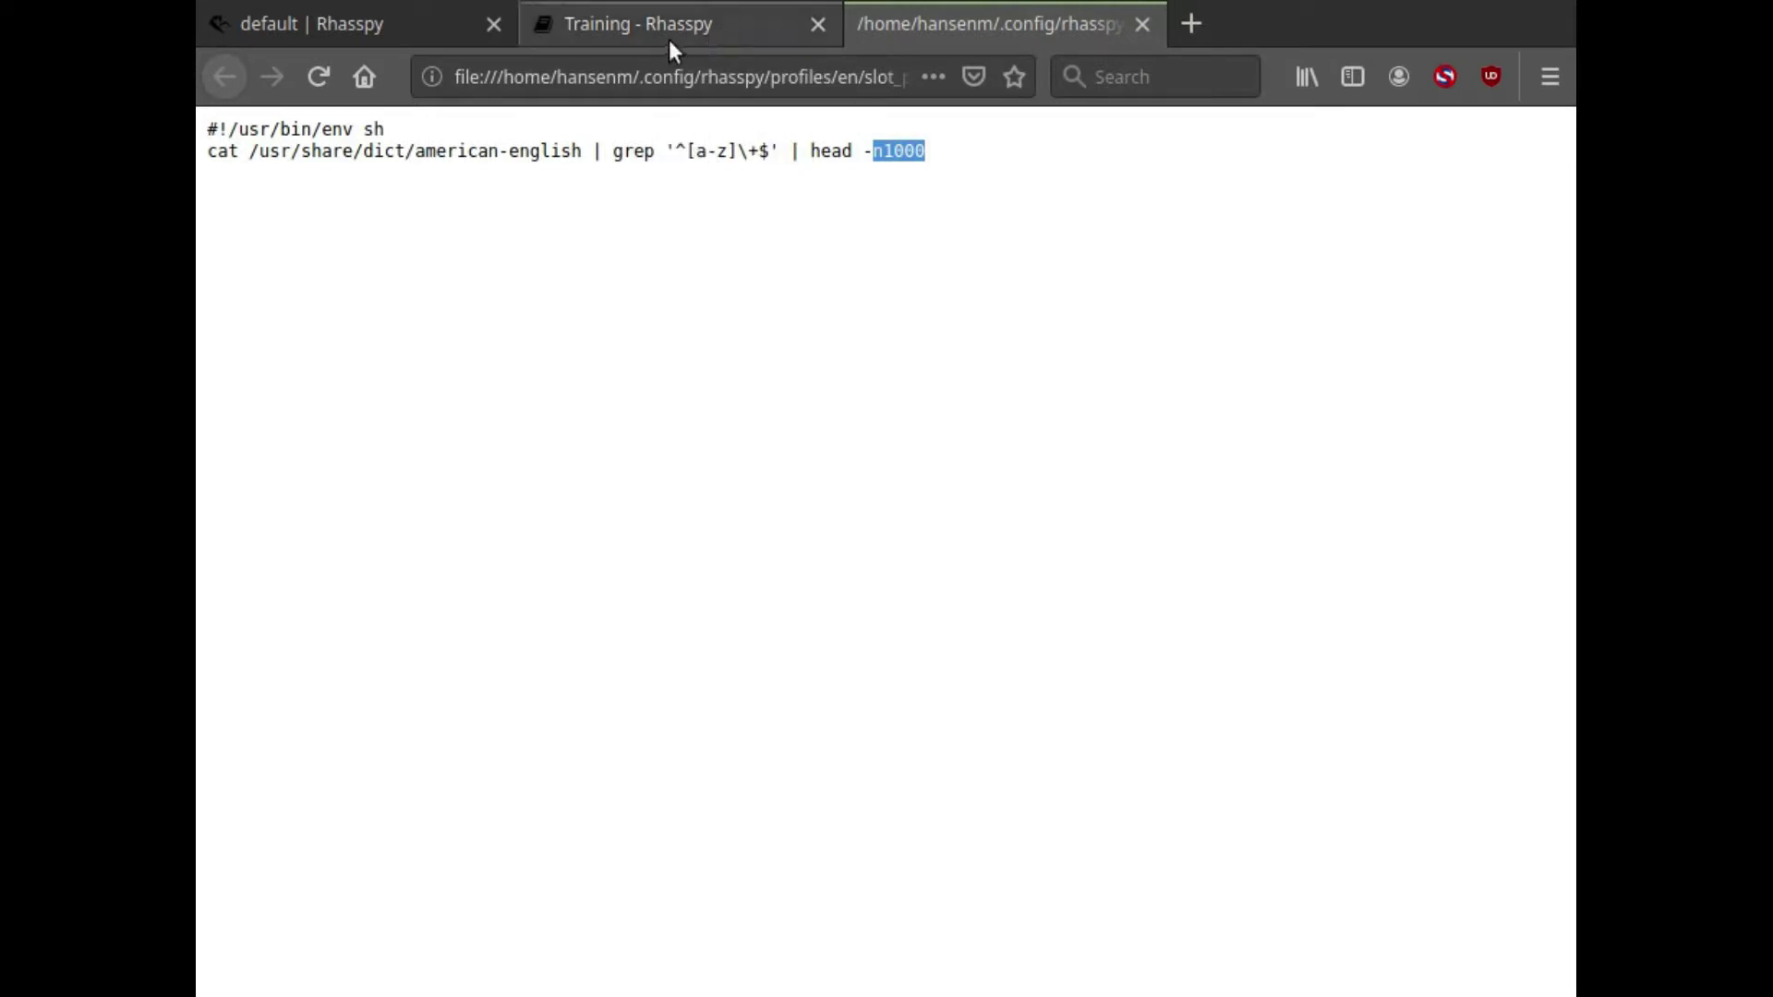
Save the sentences with the new AddToShoppingList intent and retrain Rhasspy.
left_click(389, 25)
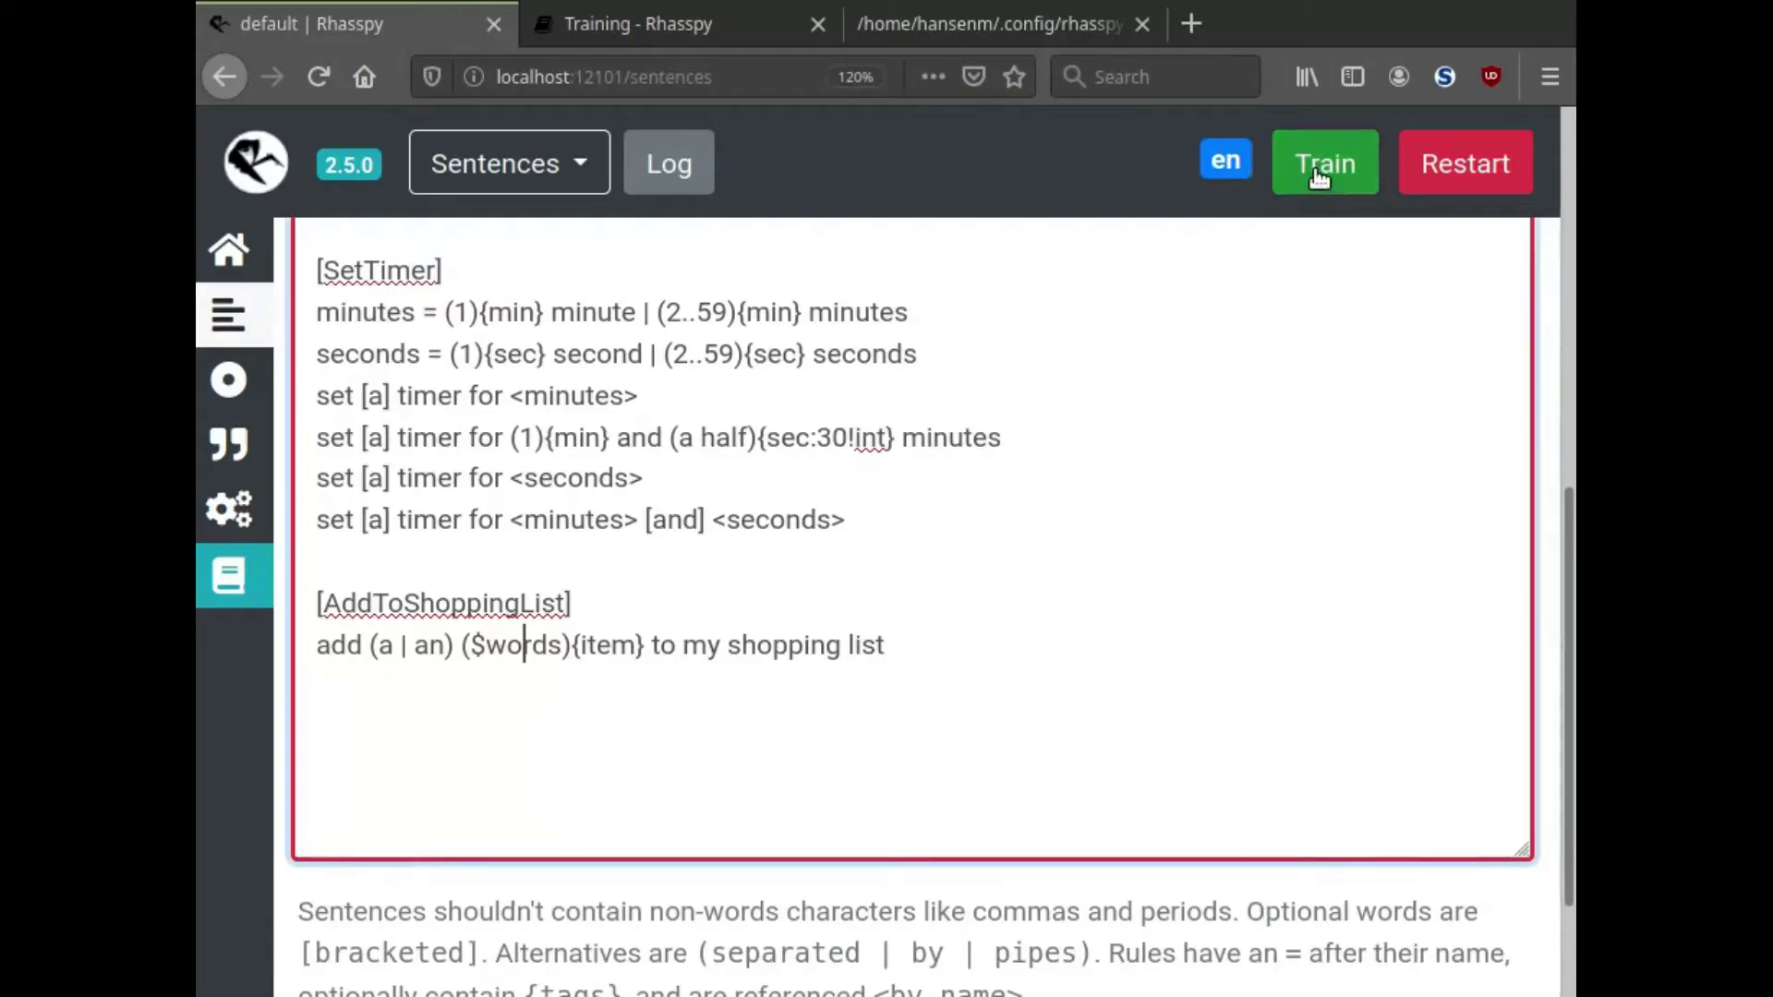
left_click(1323, 171)
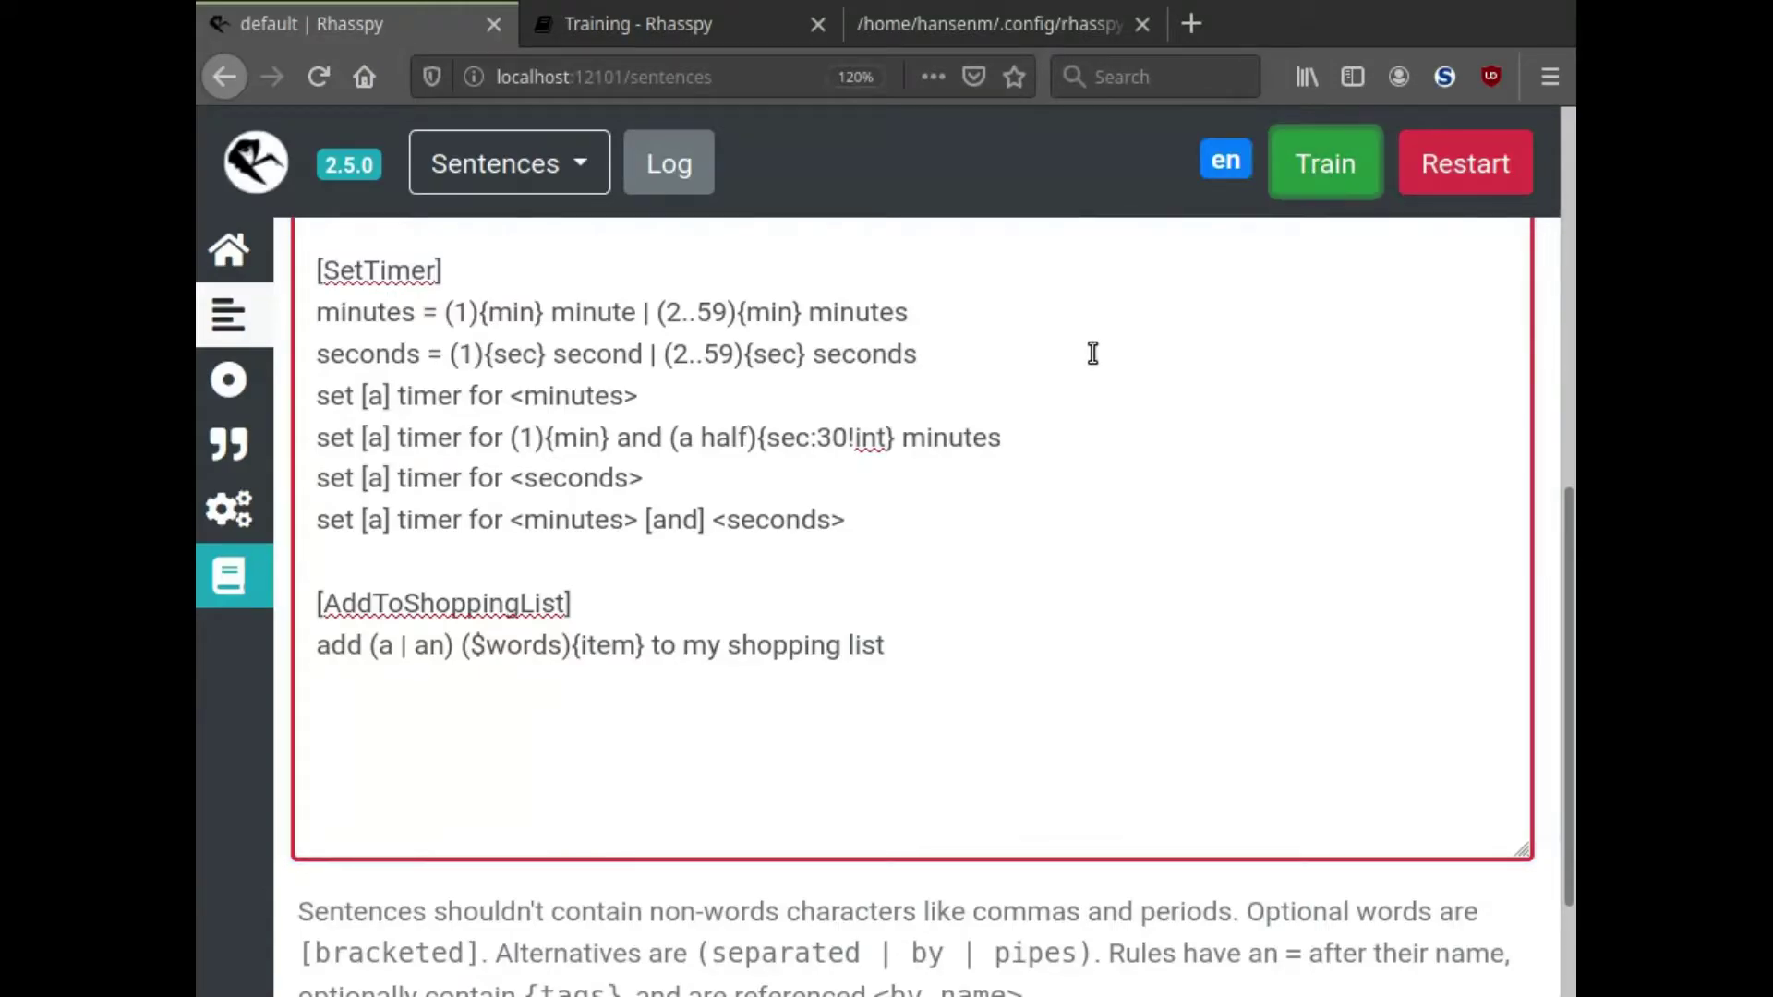
scroll(912, 386, "up", 6)
scroll(912, 386, "up", 2)
left_click(411, 415)
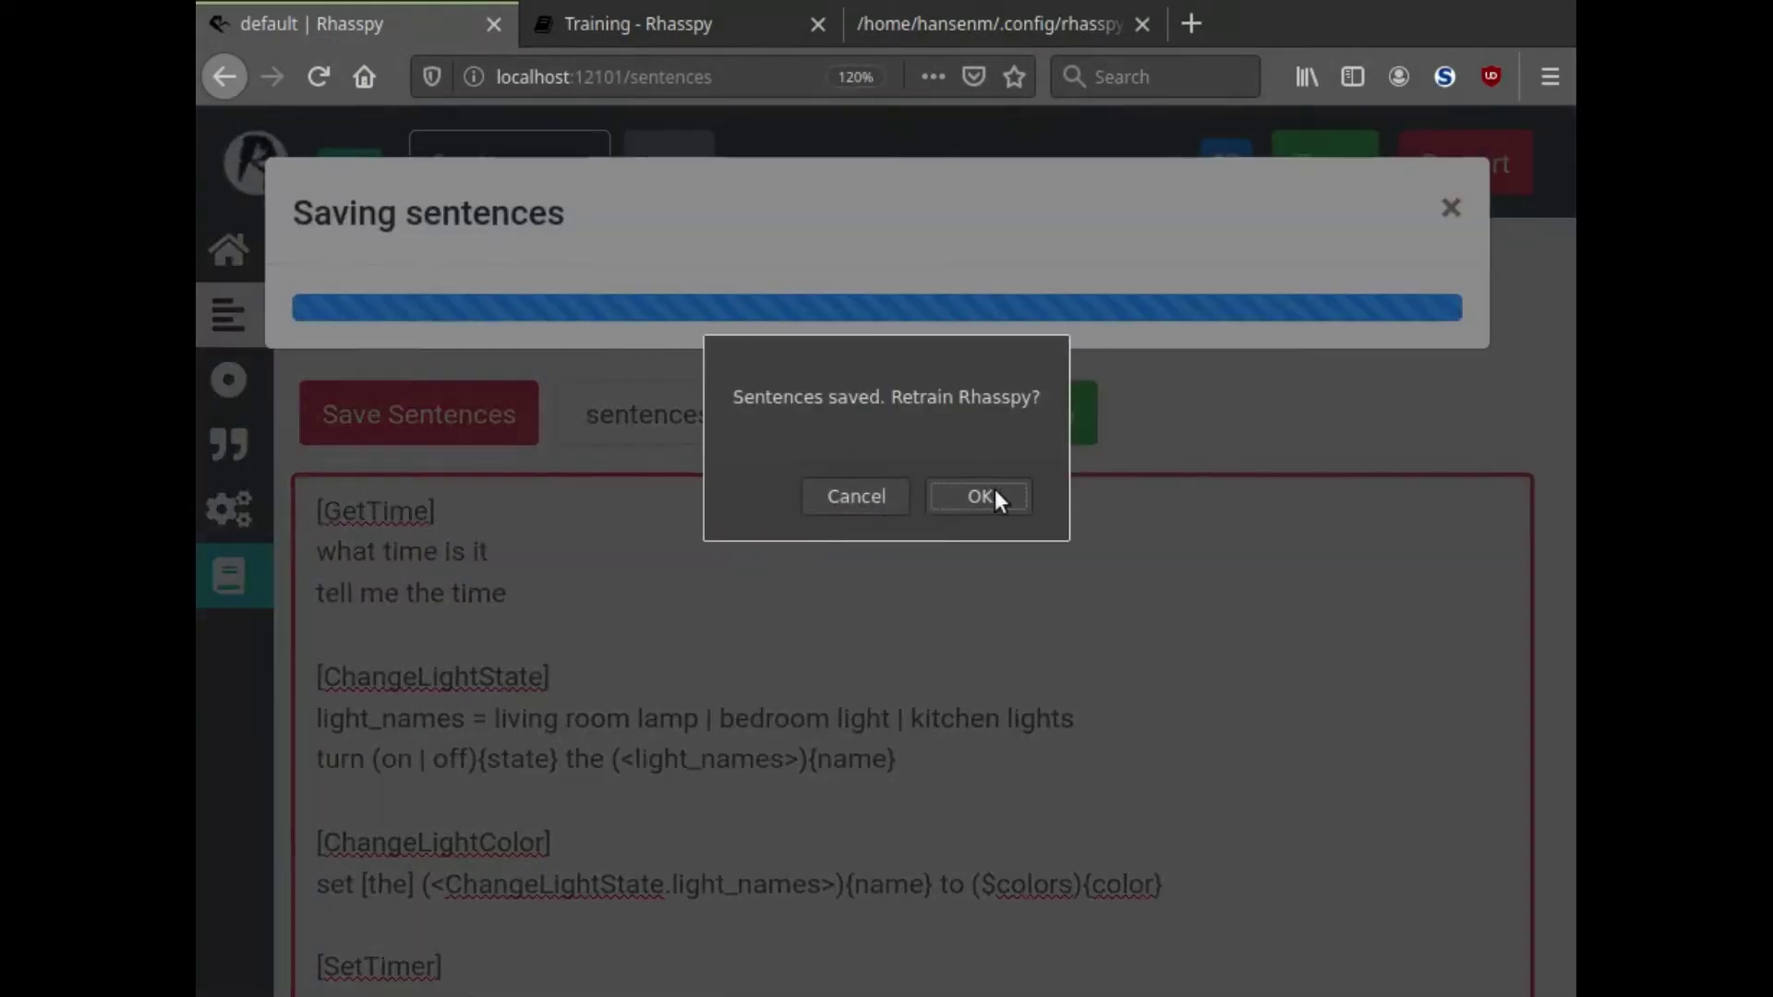
left_click(990, 497)
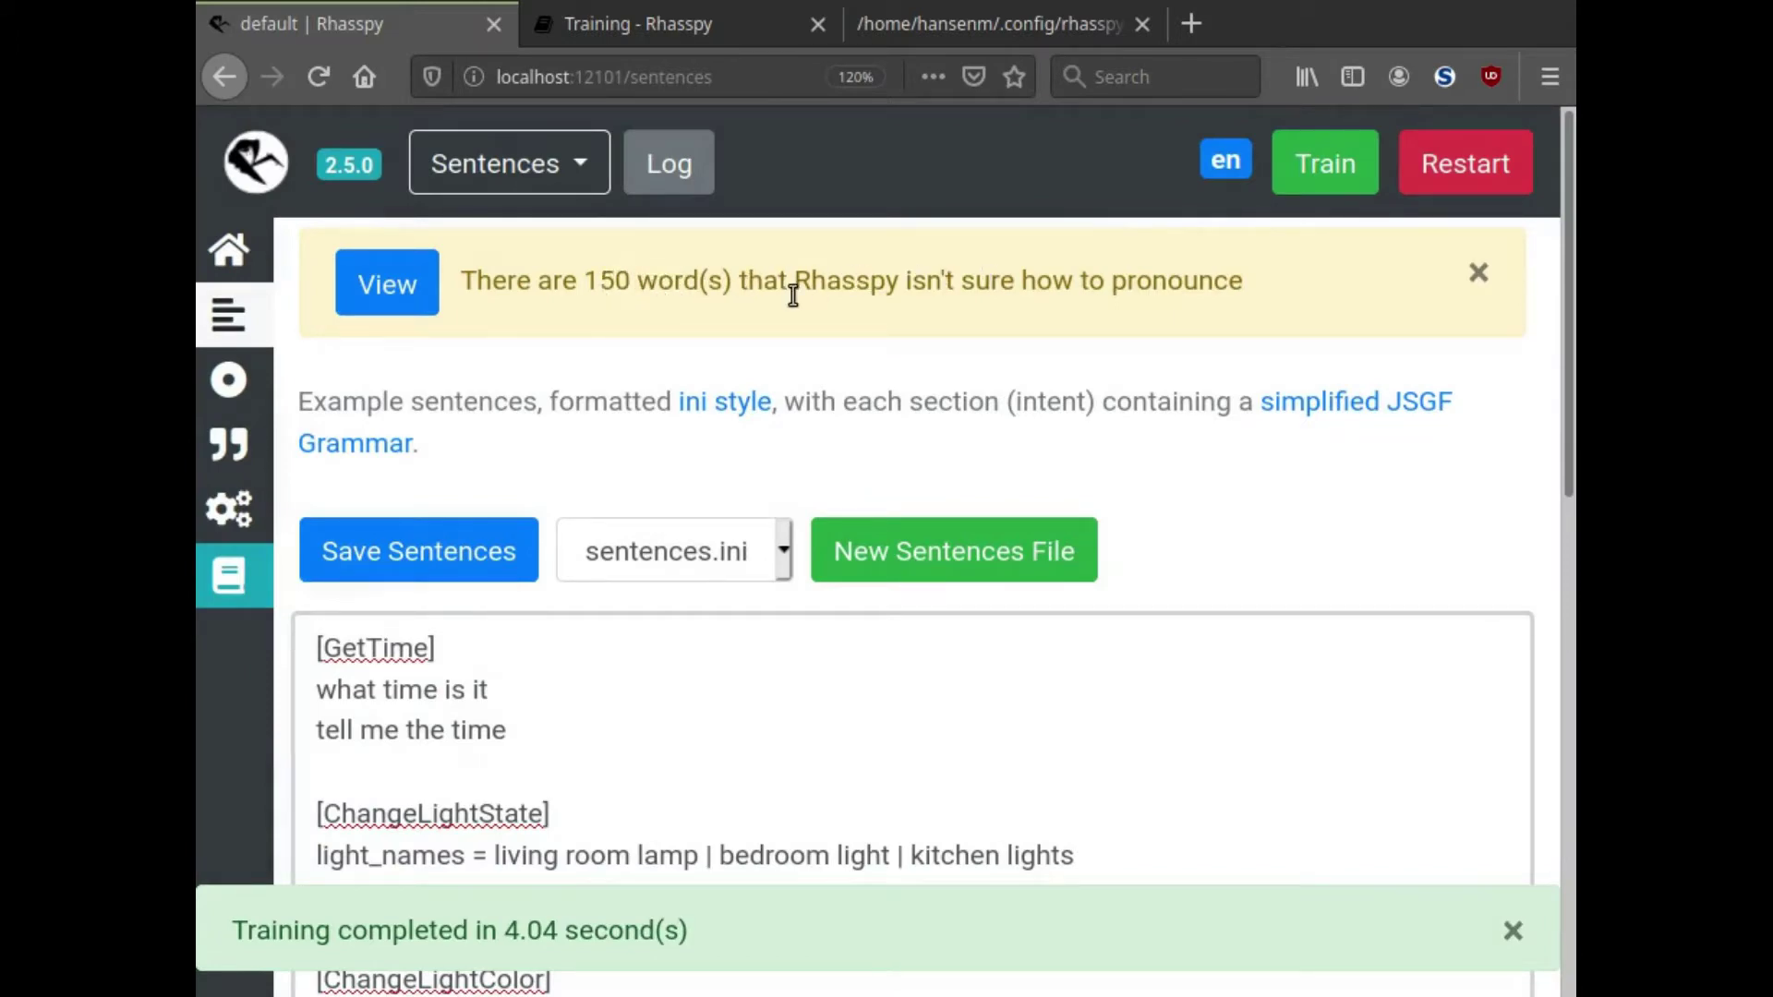
Review the guessed pronunciations in the Unknown Words list through to its end.
left_click(407, 300)
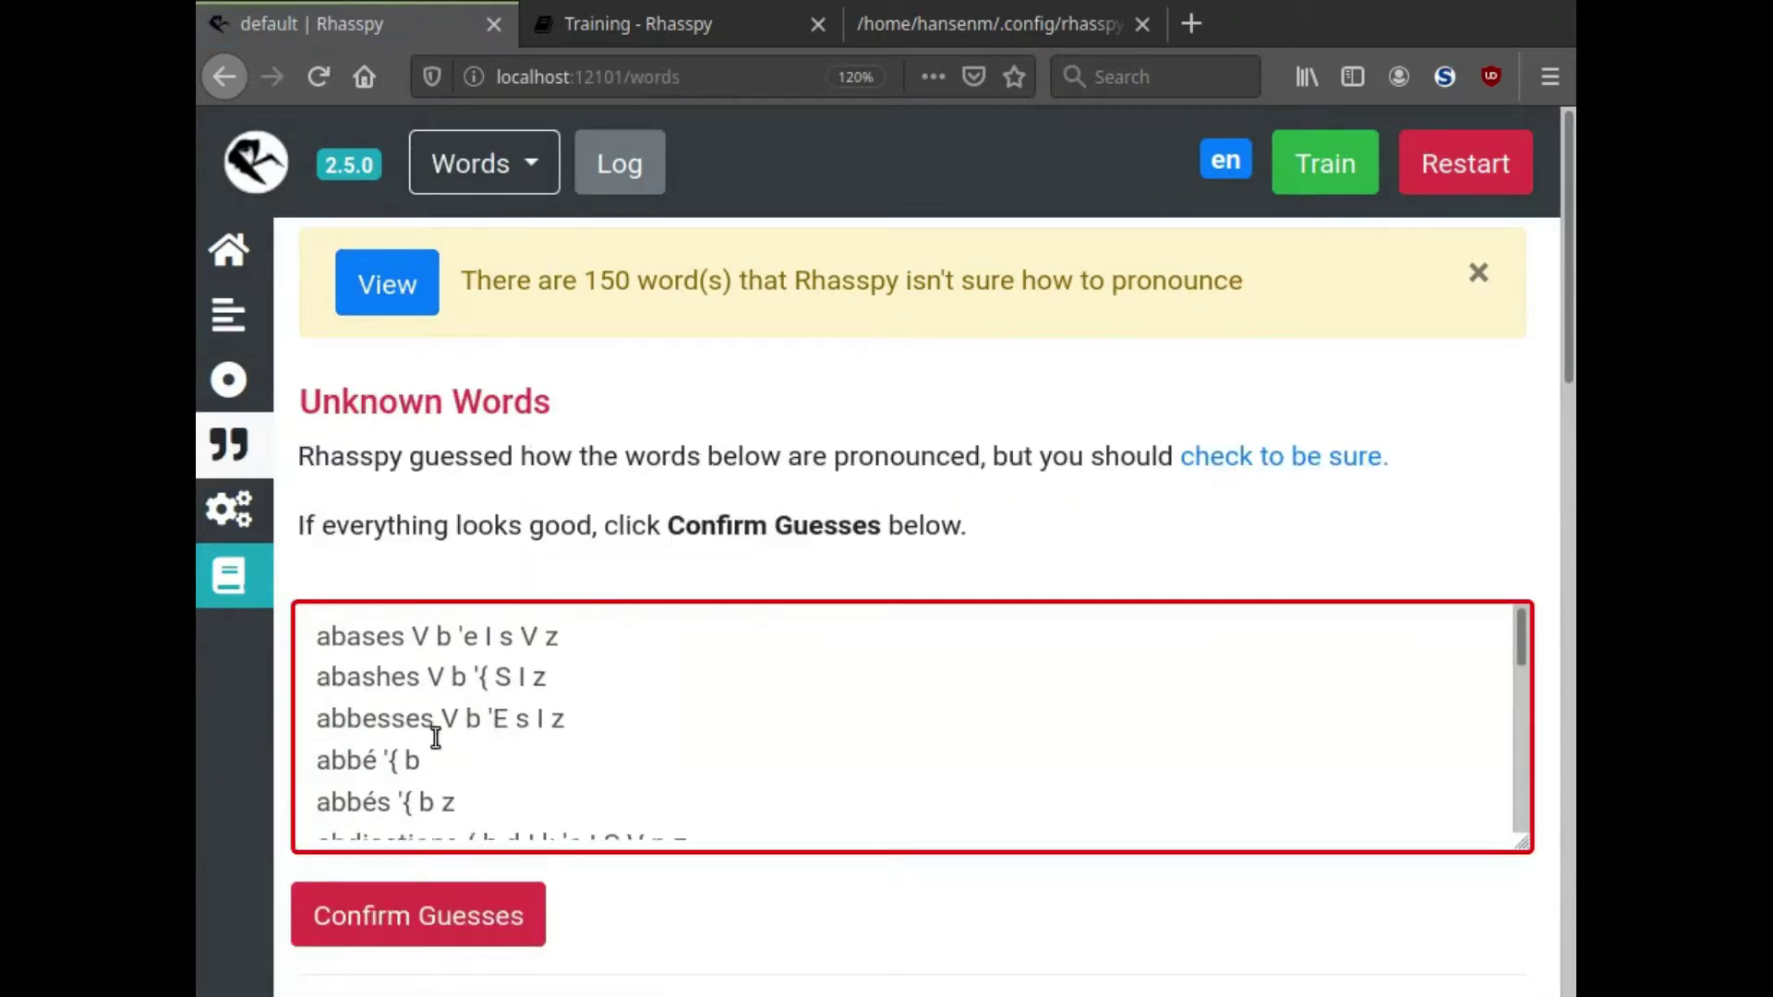
scroll(434, 734, "down", 3)
scroll(435, 736, "down", 12)
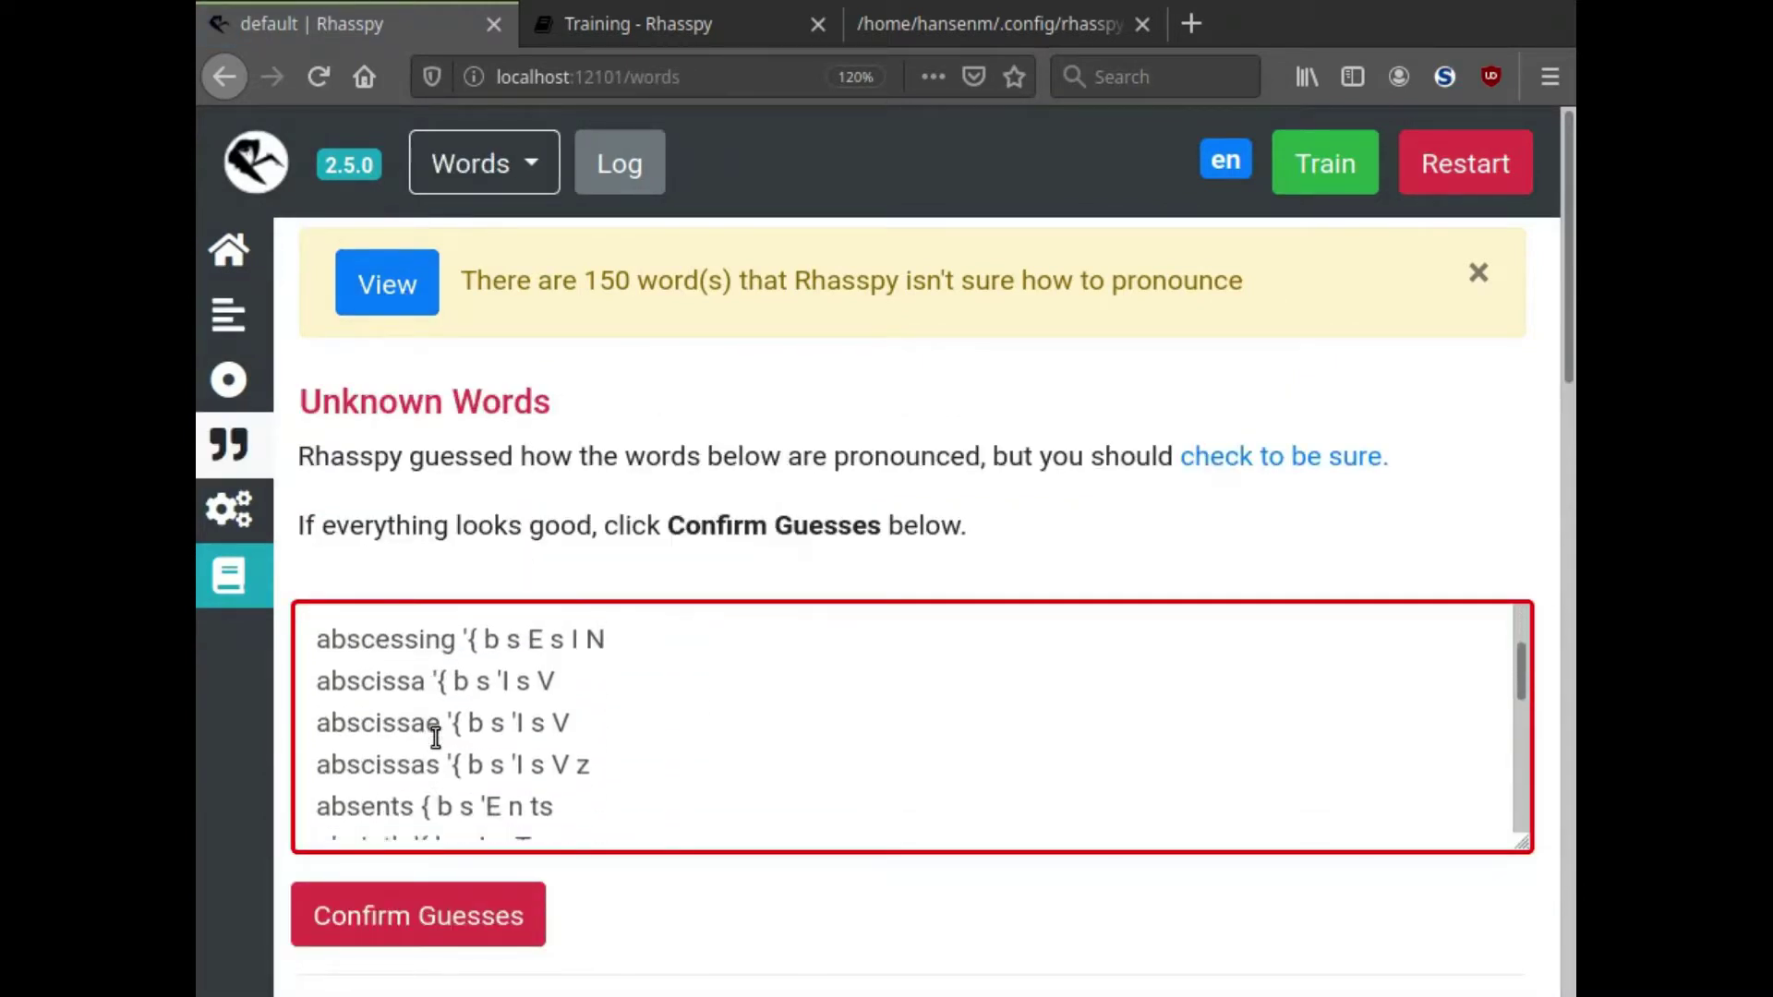
scroll(435, 735, "down", 8)
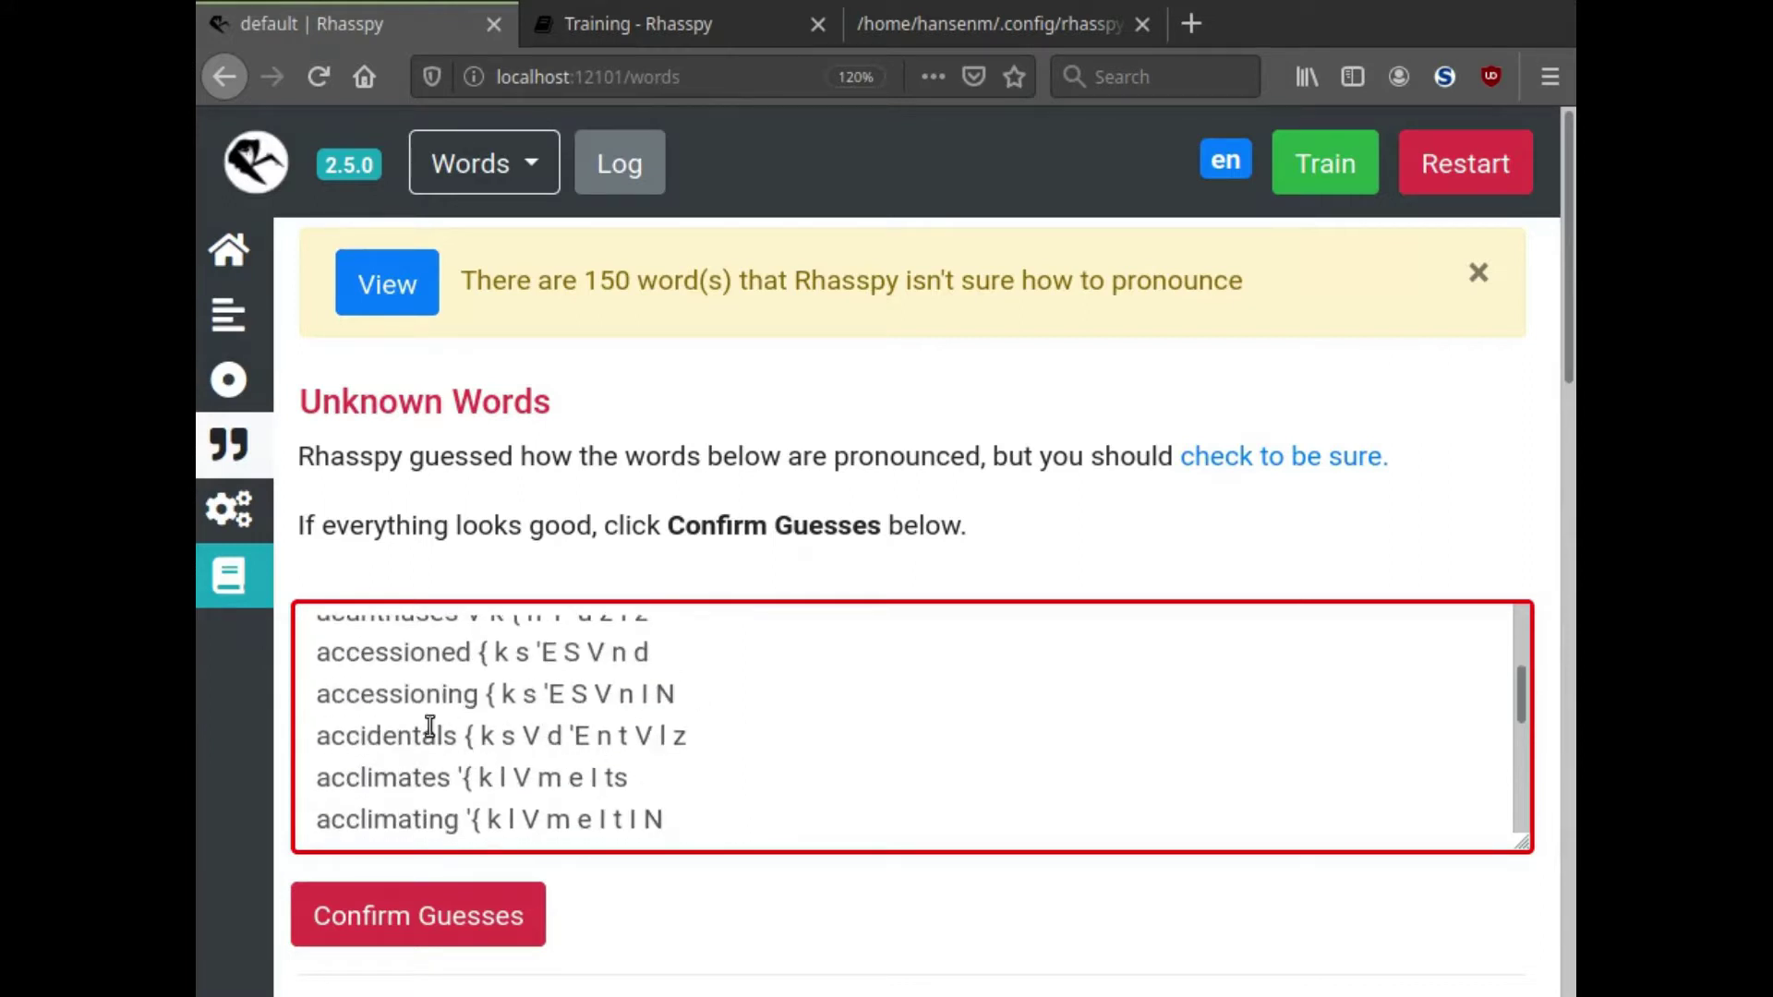
scroll(812, 753, "down", 10)
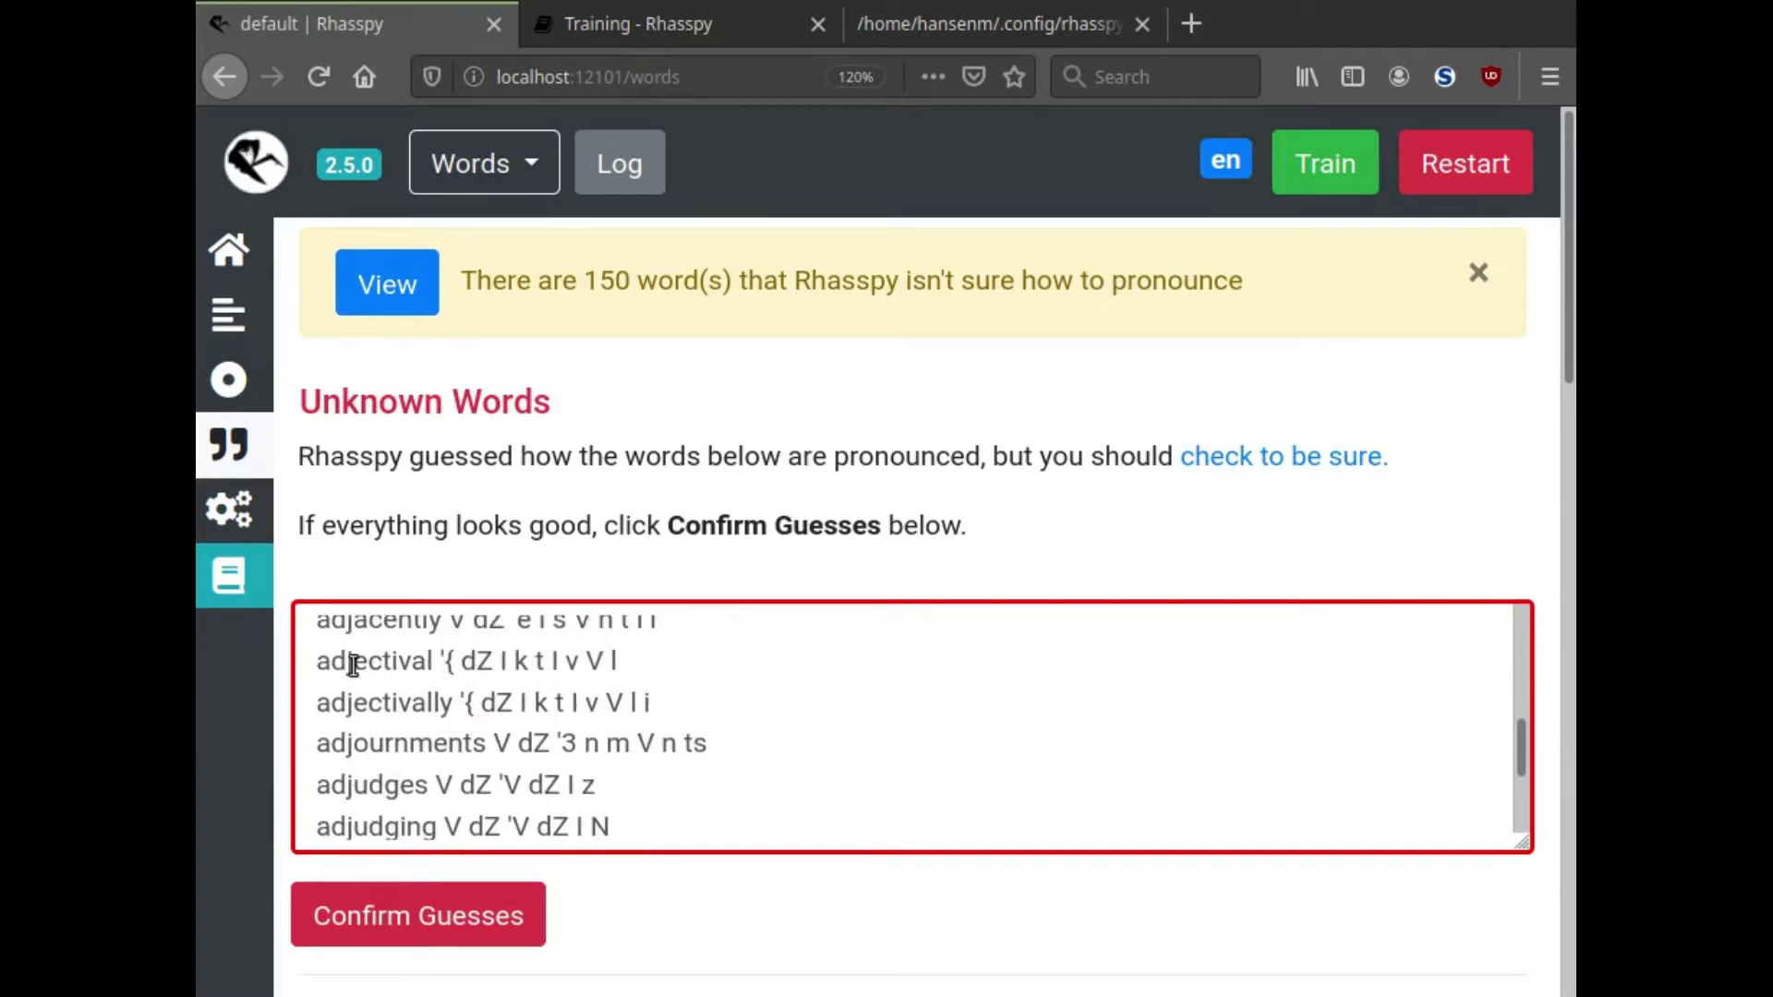
scroll(431, 759, "down", 5)
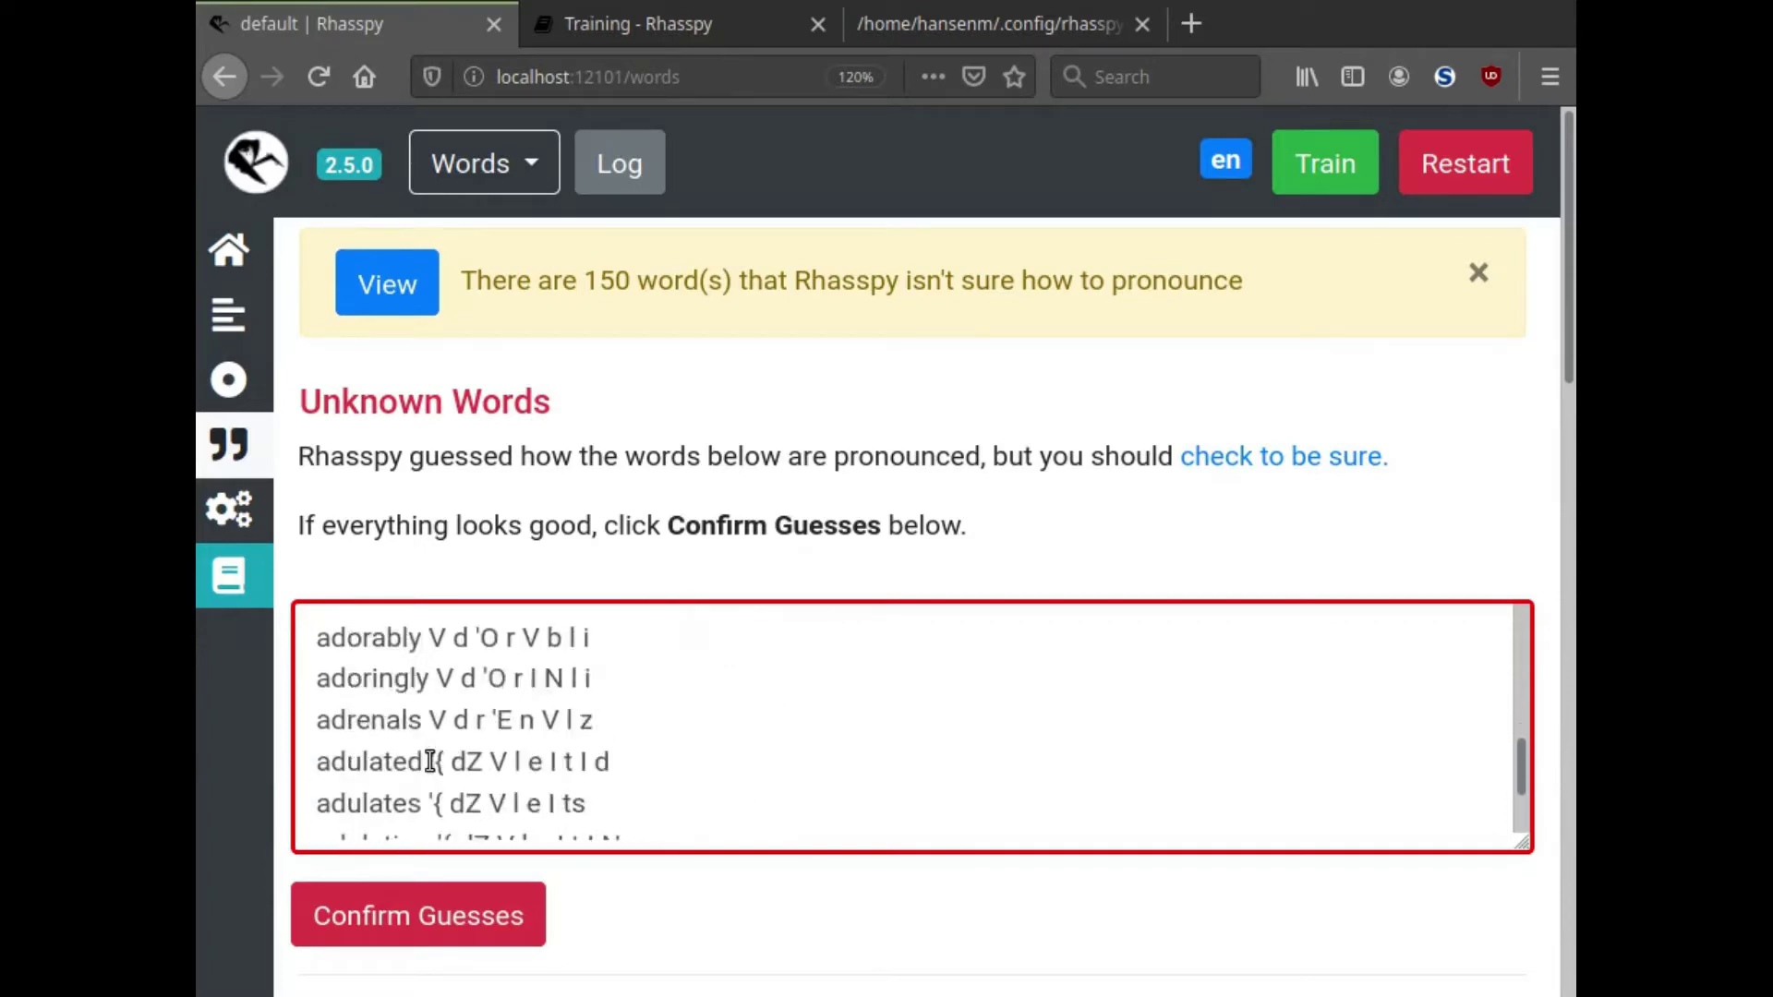
scroll(431, 759, "down", 5)
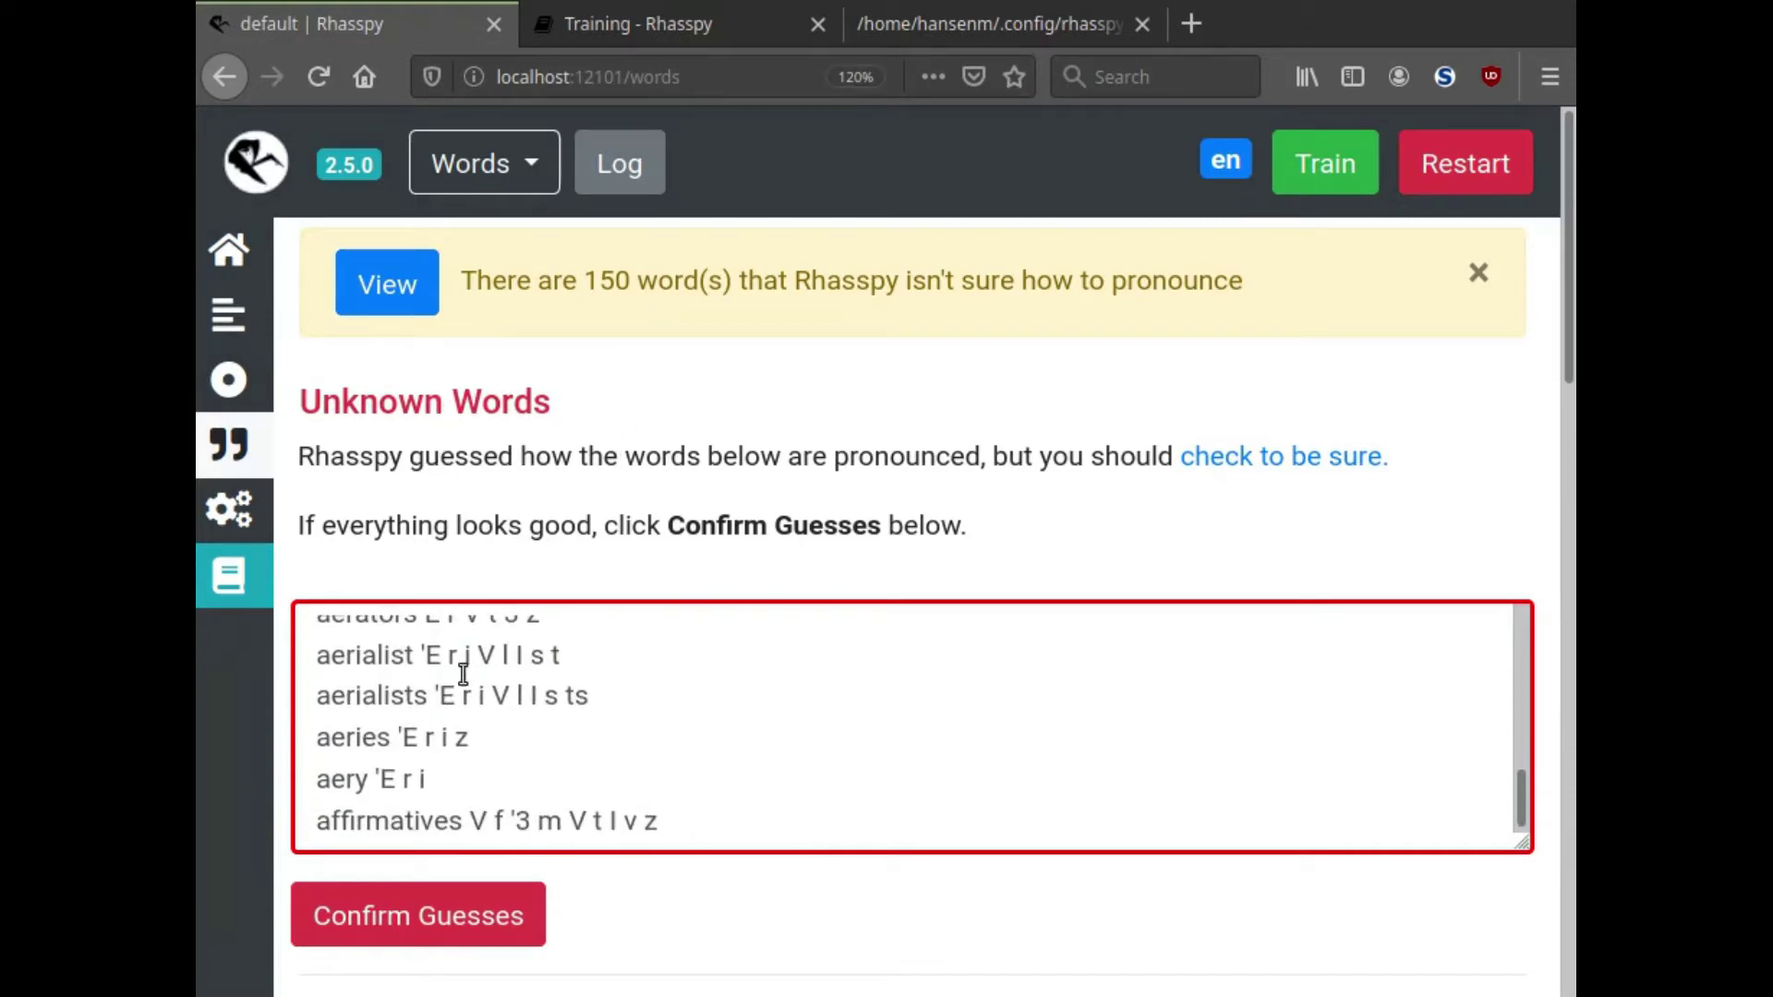
Test the voice command "add an aardvark to my shopping list" and check the recognized item.
left_click(231, 271)
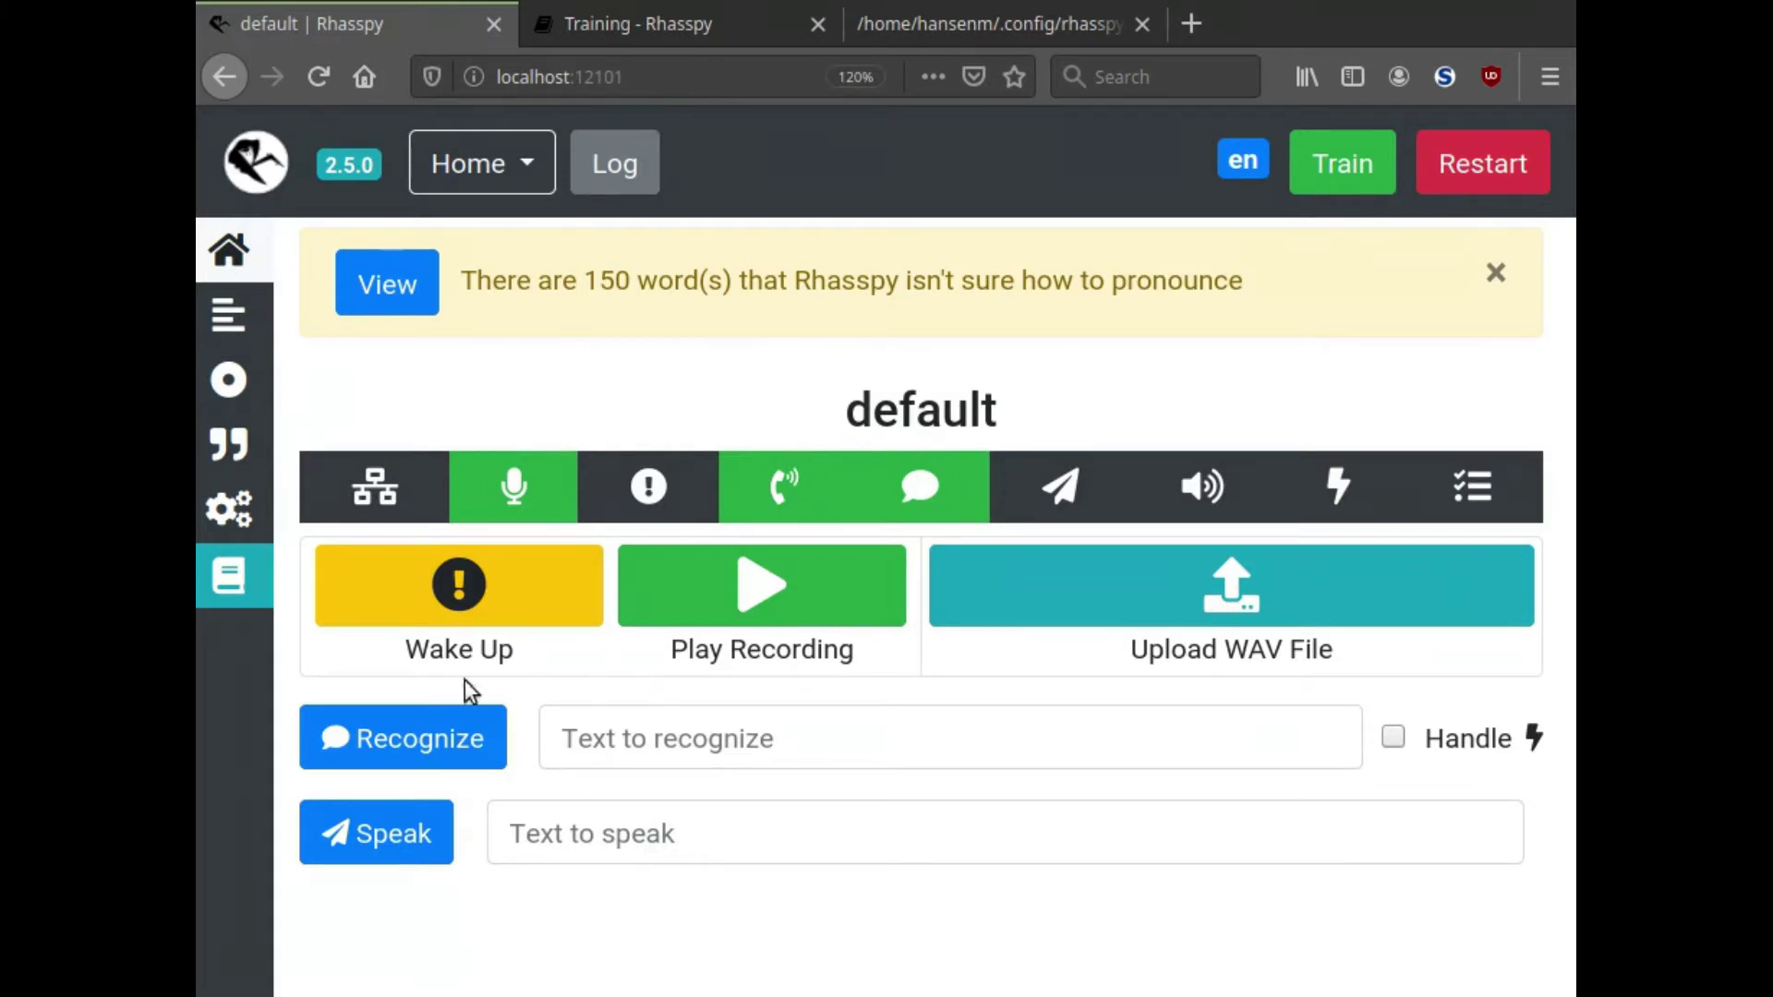
left_click(466, 599)
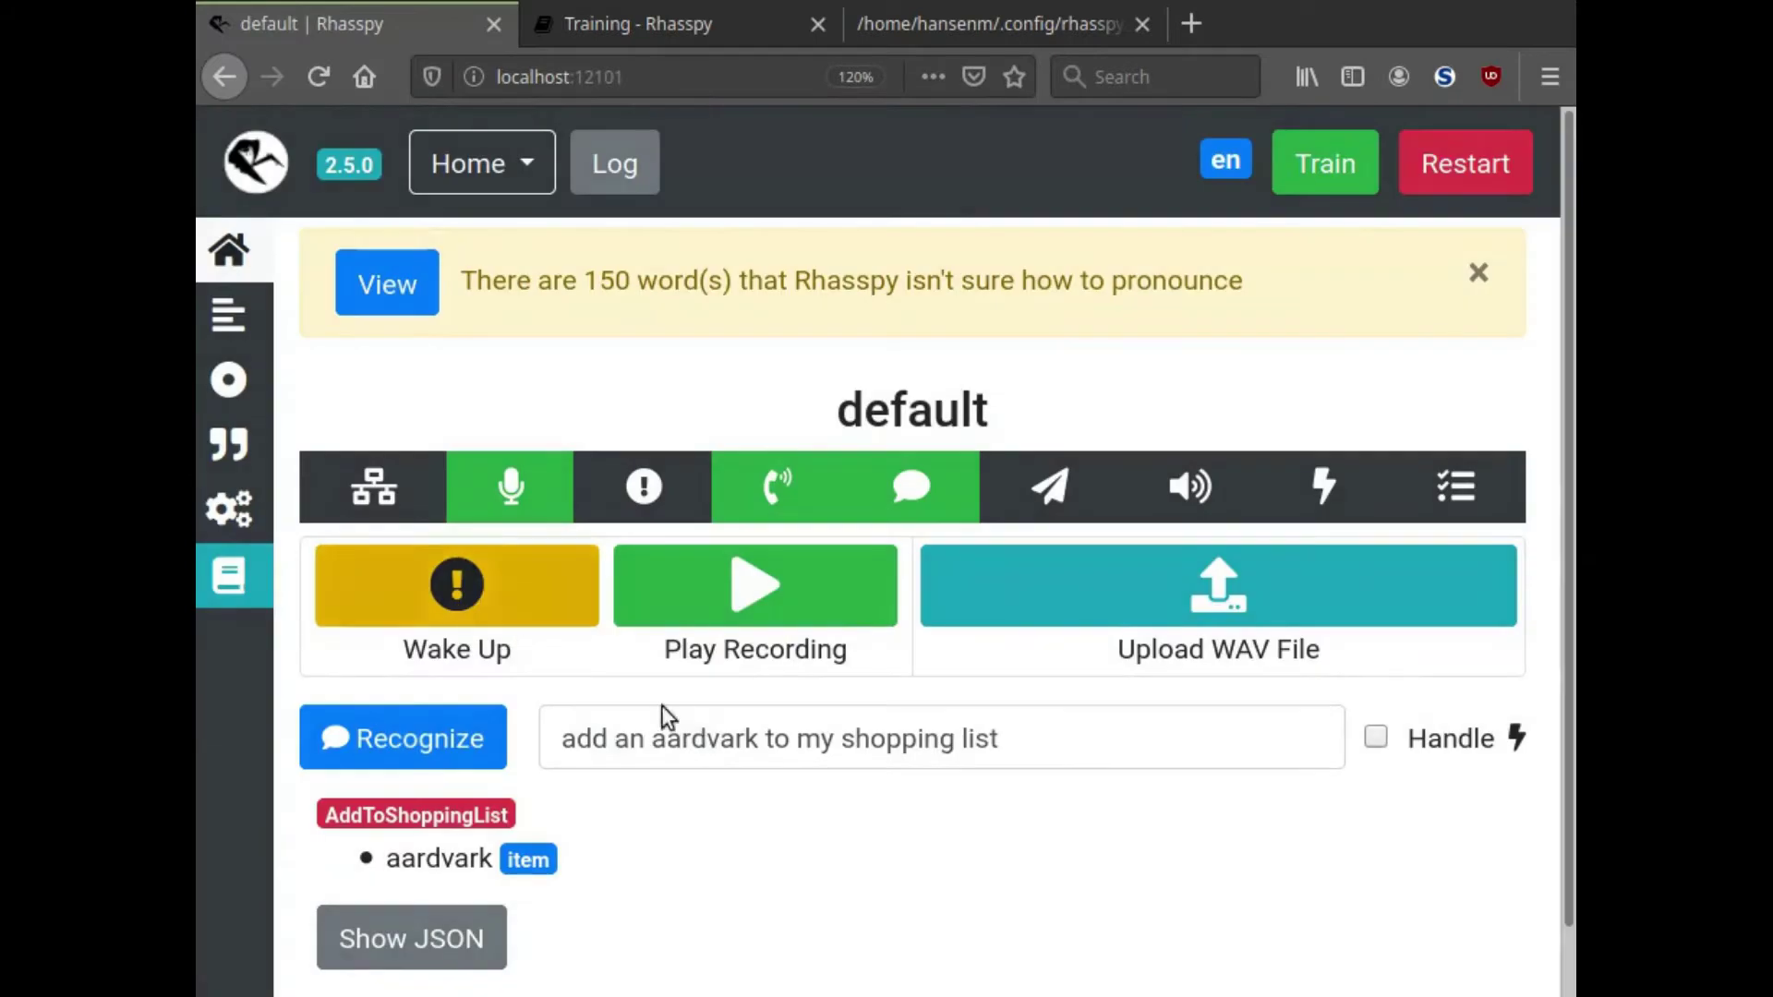
double_click(703, 745)
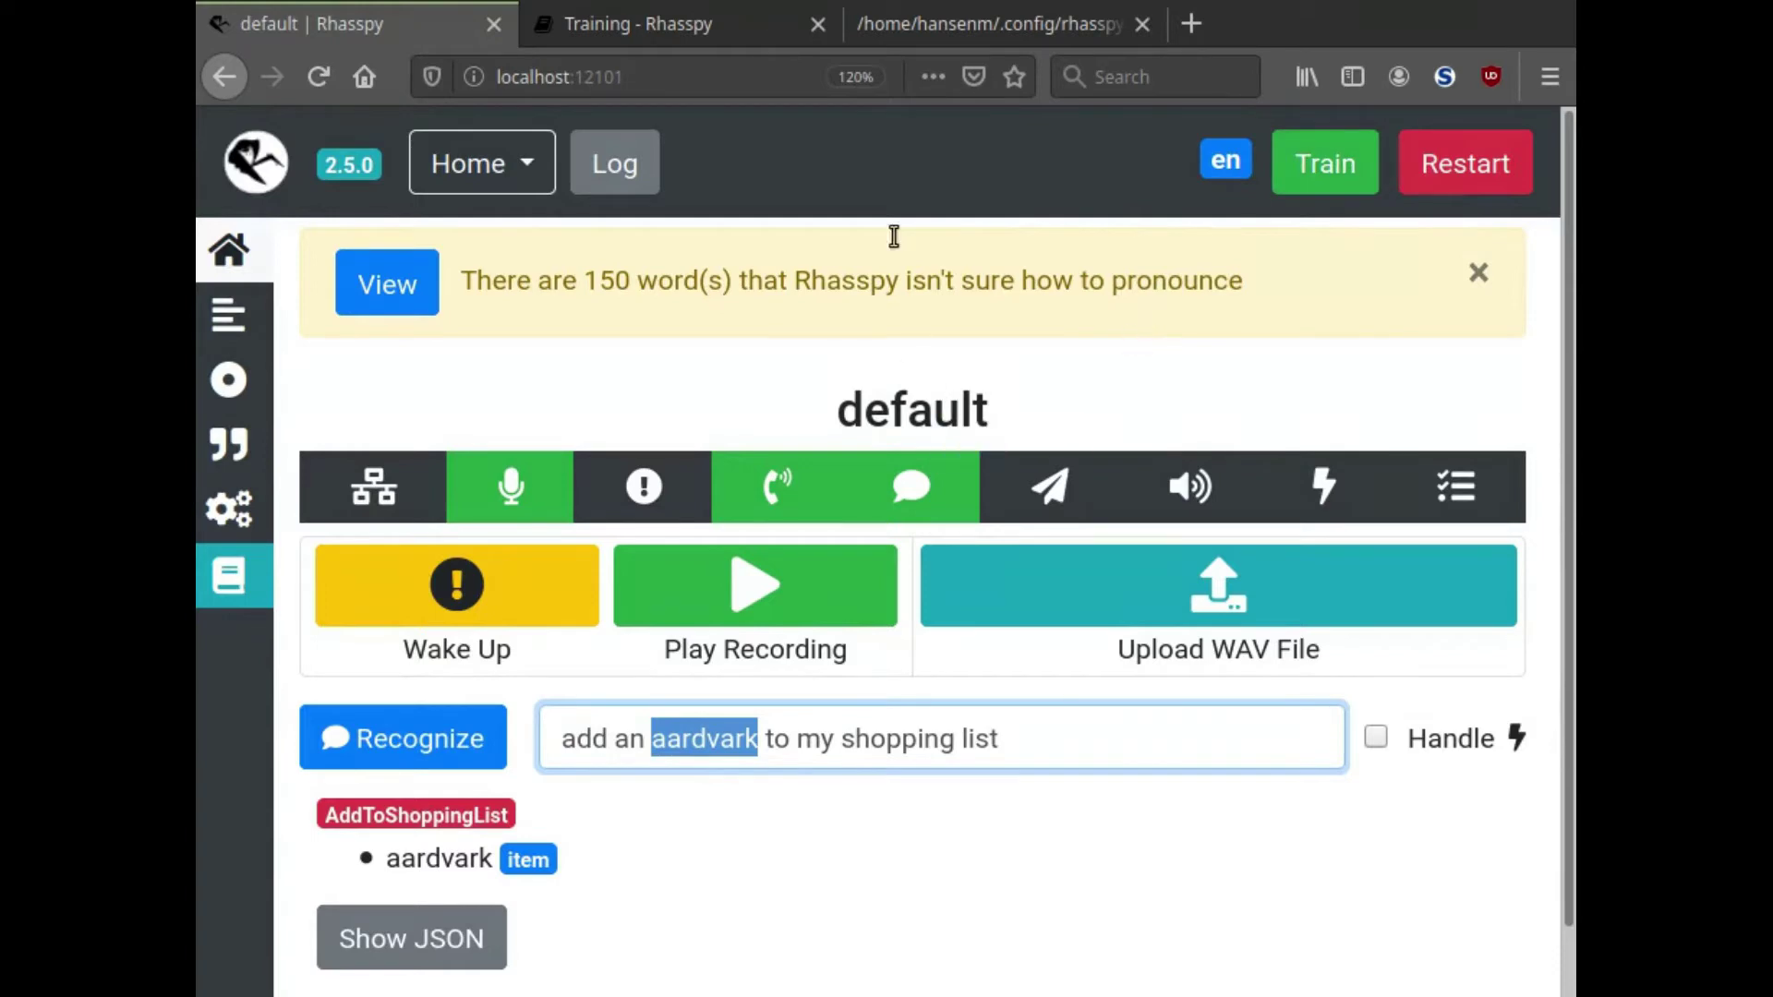
Examine the shebang line of the words slot script, then return to the recognized shopping list command.
left_click(923, 15)
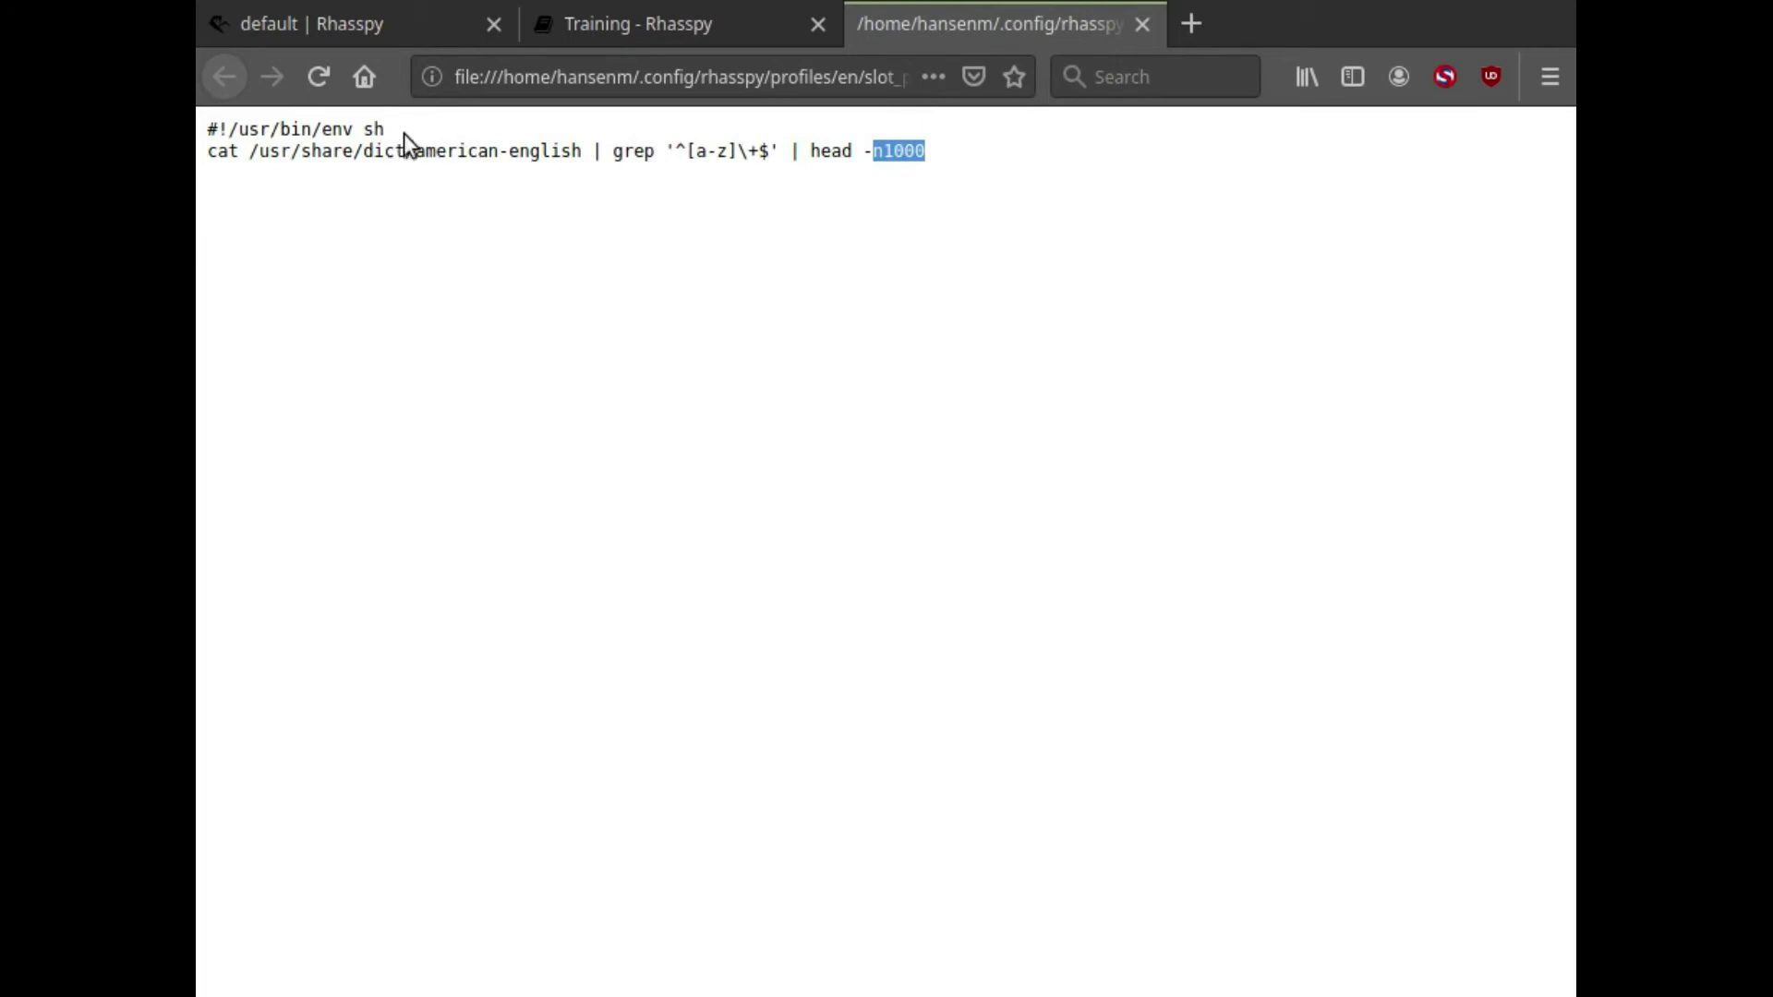
left_click_drag(386, 130, 196, 118)
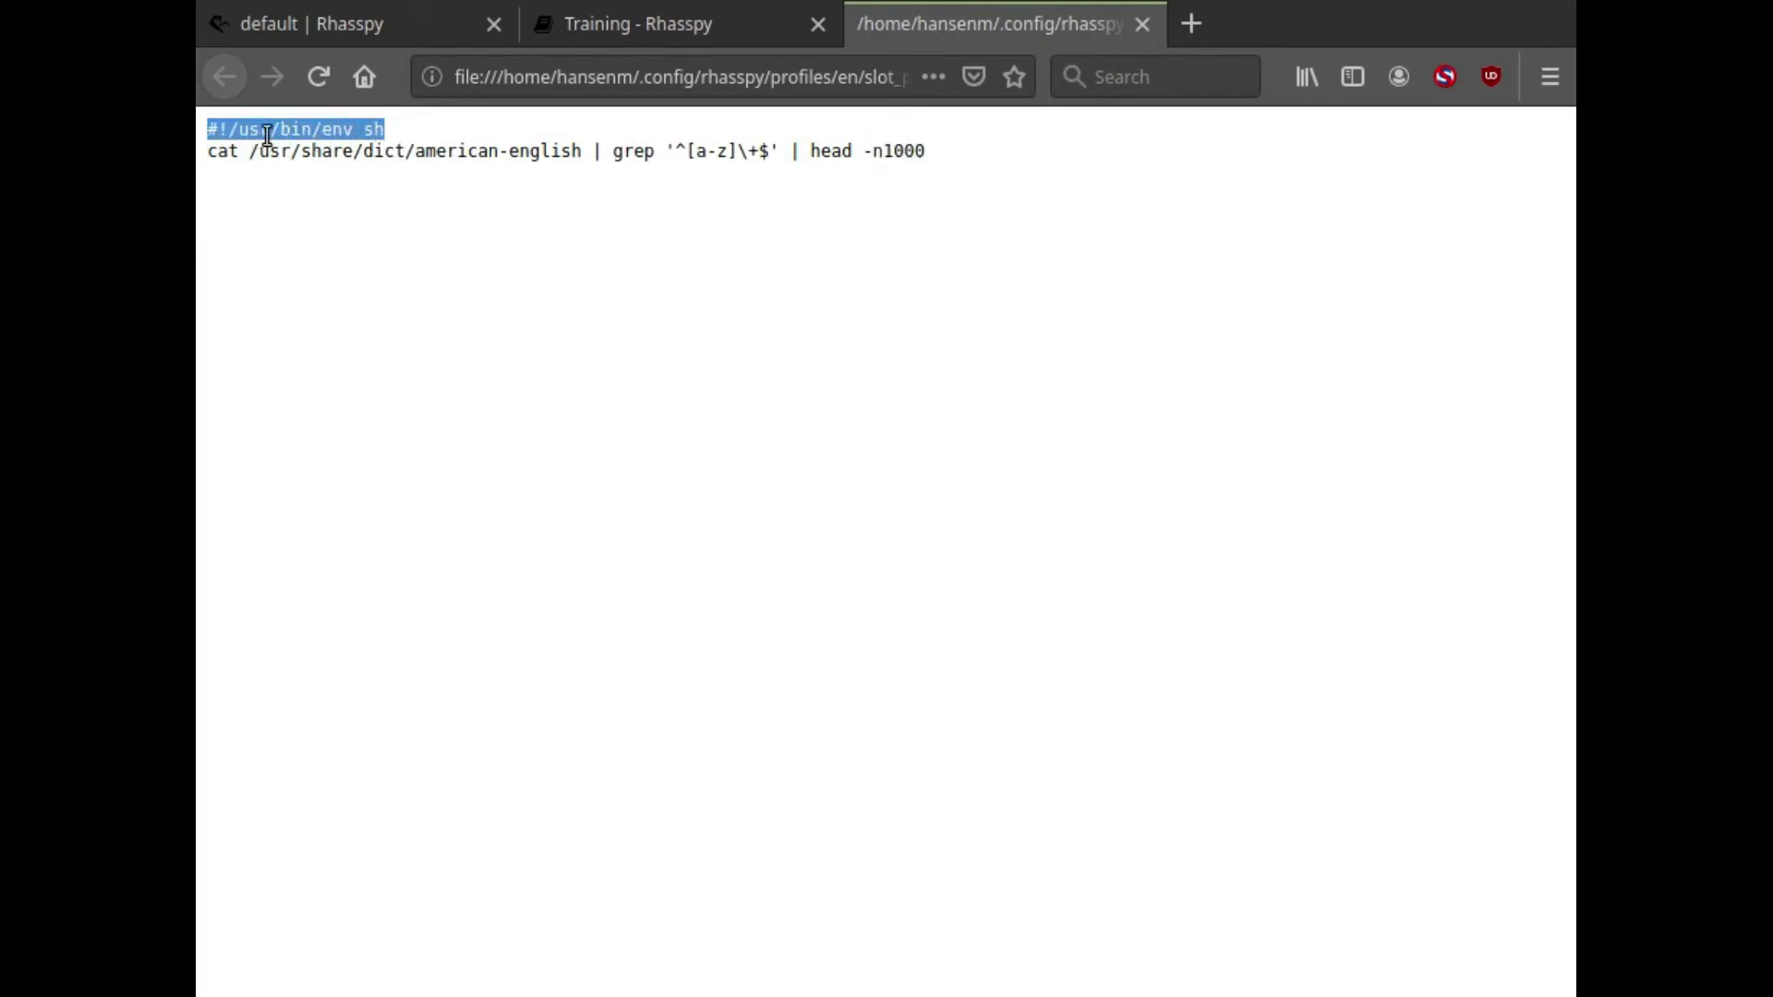
left_click(384, 36)
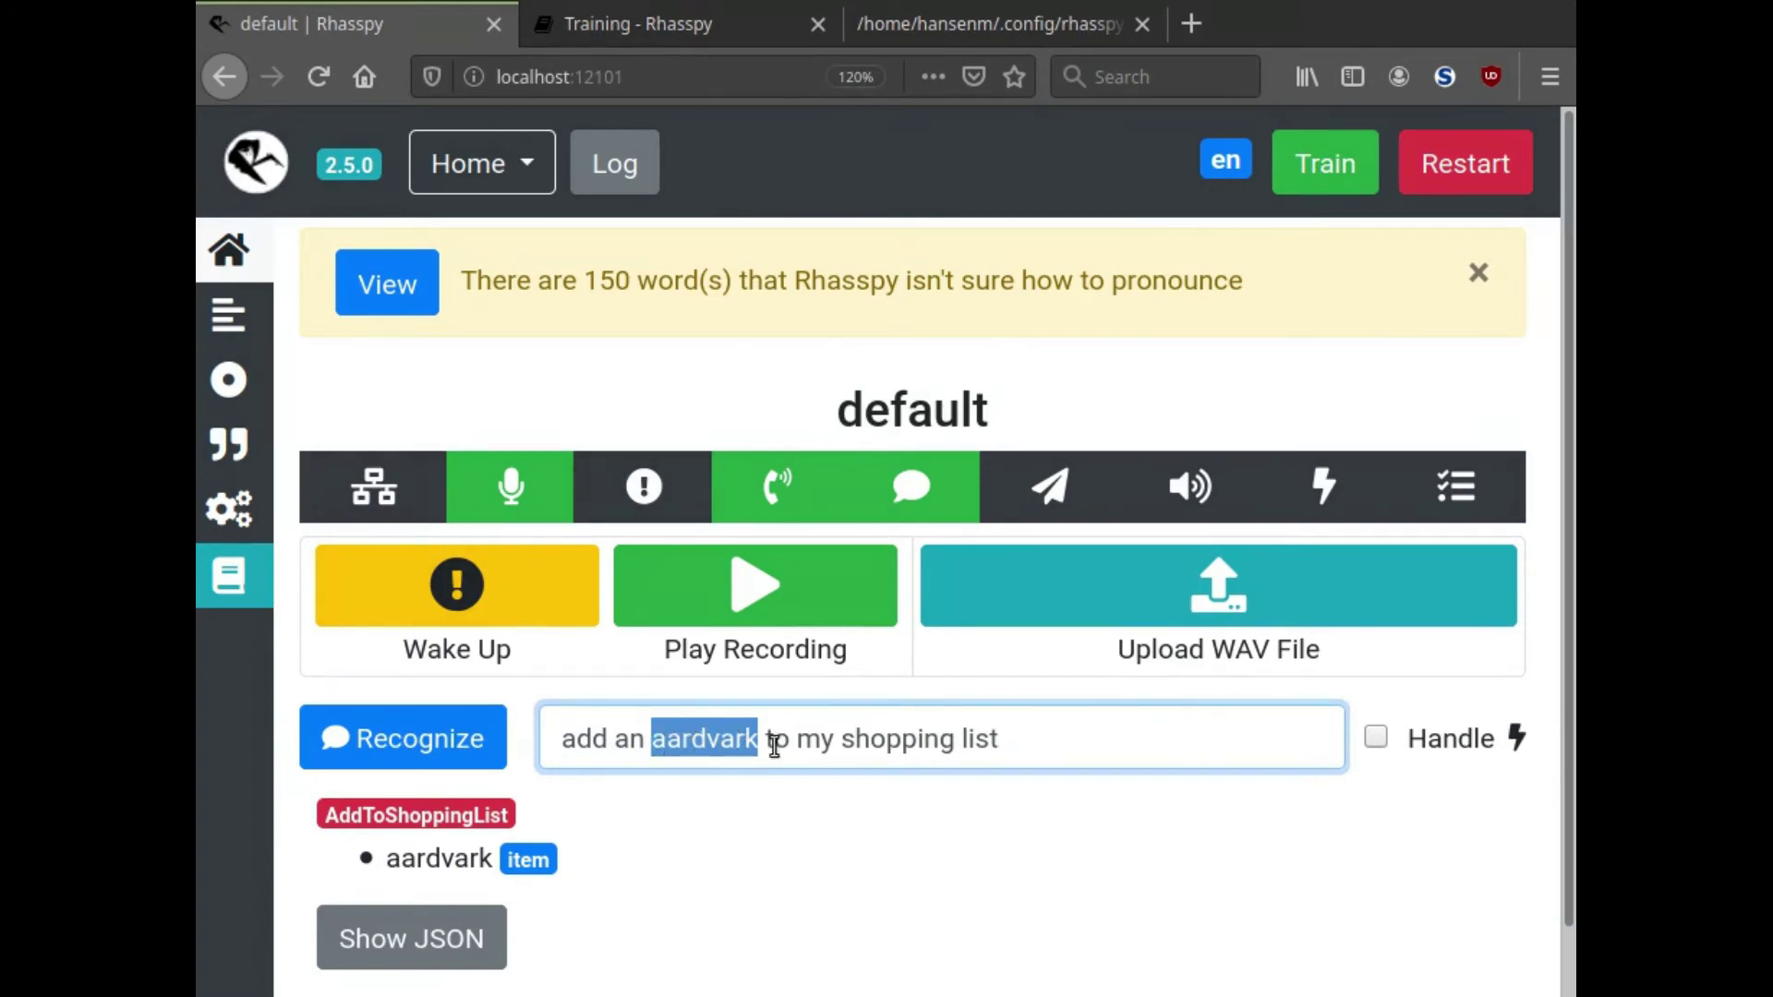
left_click(651, 739)
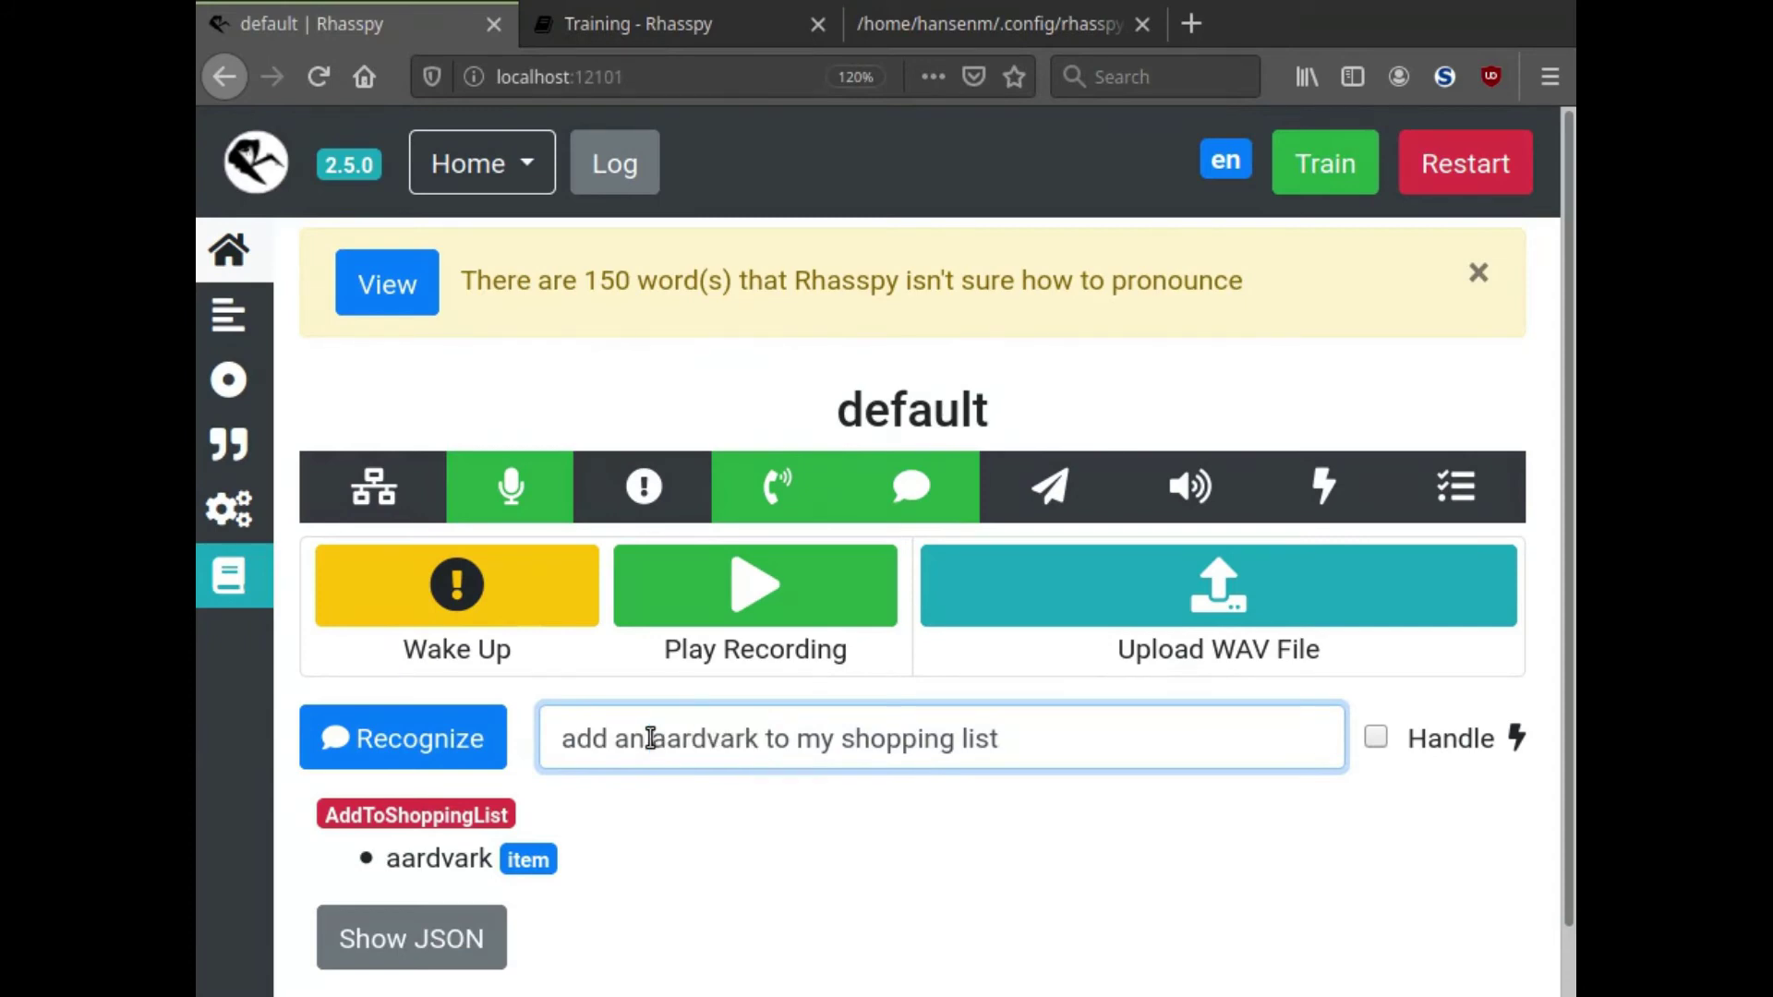
Review the finished intents in sentences.ini, from GetTime down to AddToShoppingList.
left_click(226, 314)
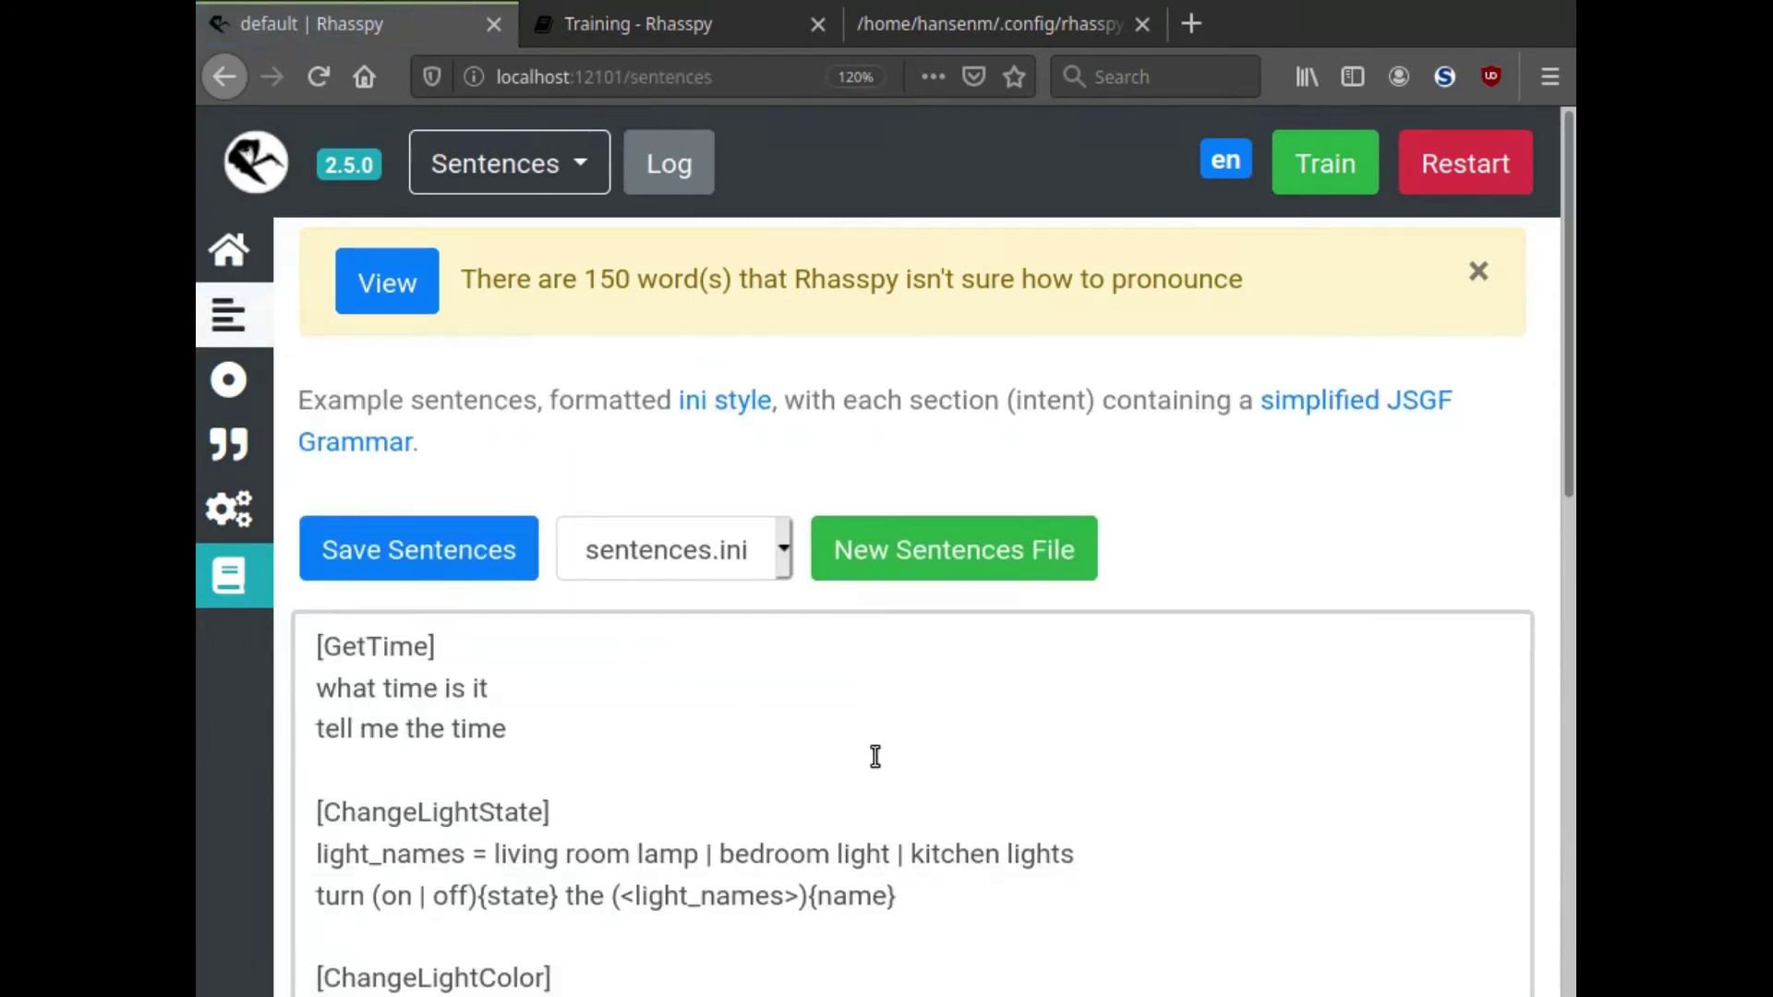
scroll(871, 752, "down", 3)
scroll(876, 756, "down", 6)
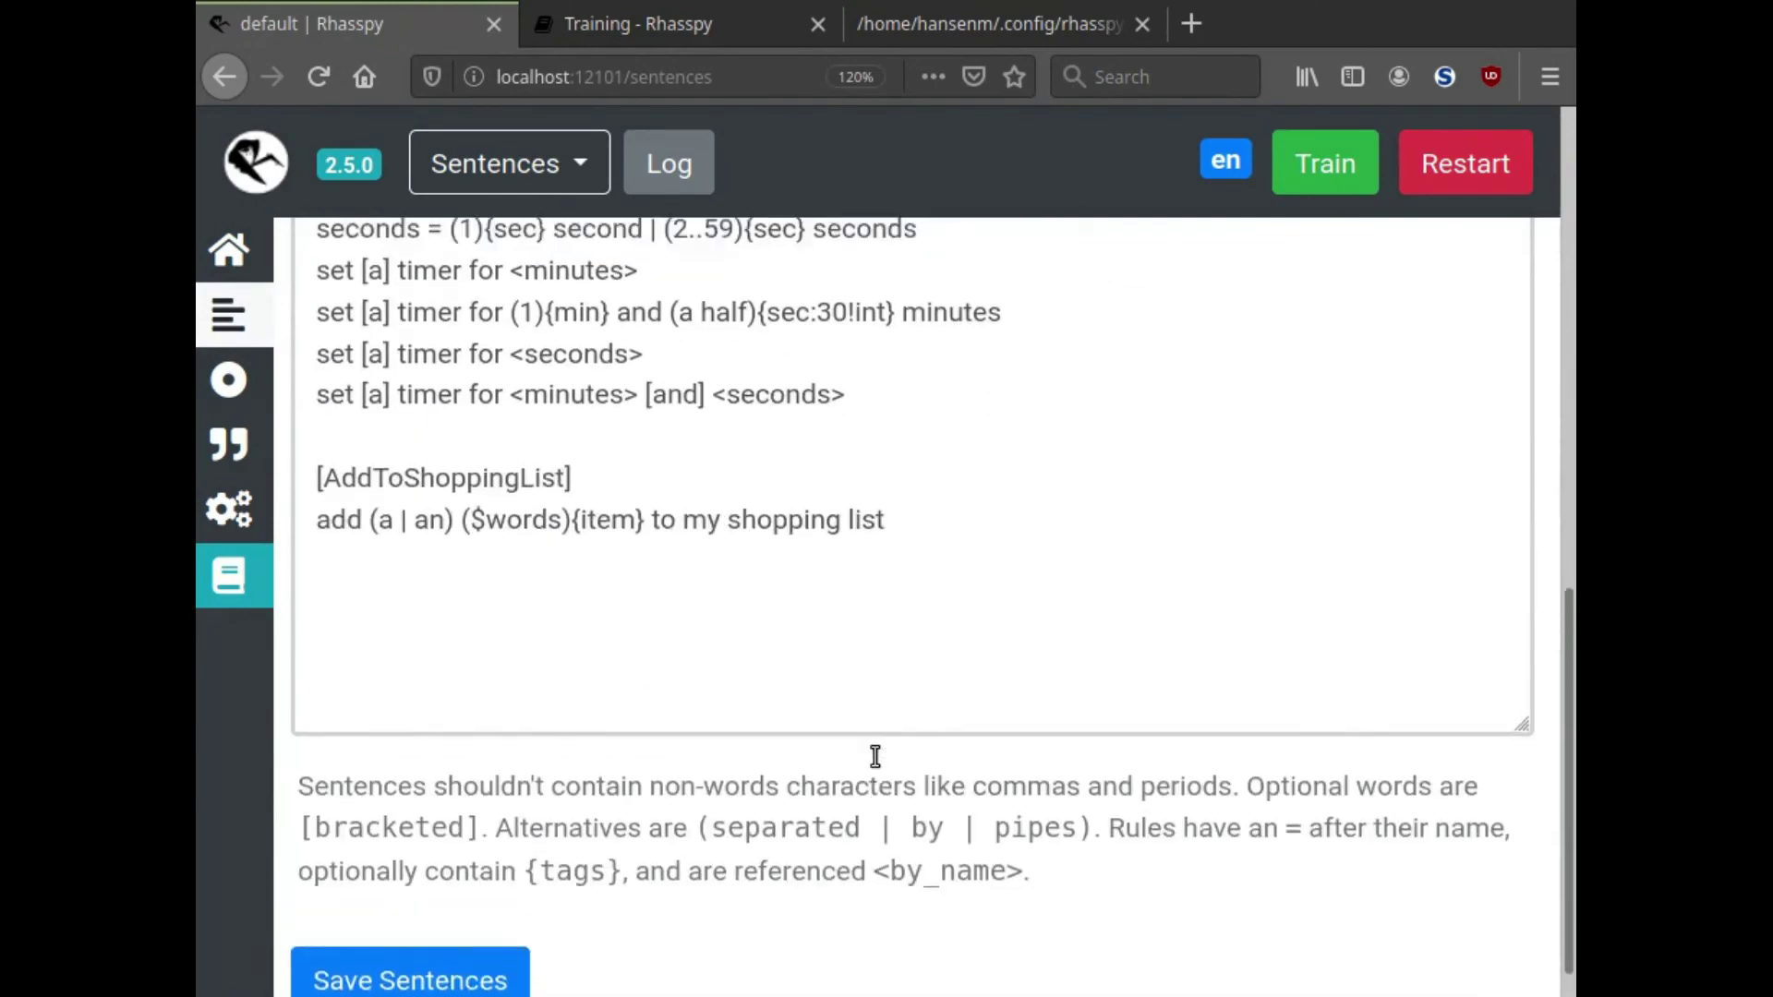
scroll(875, 756, "up", 3)
scroll(876, 757, "up", 4)
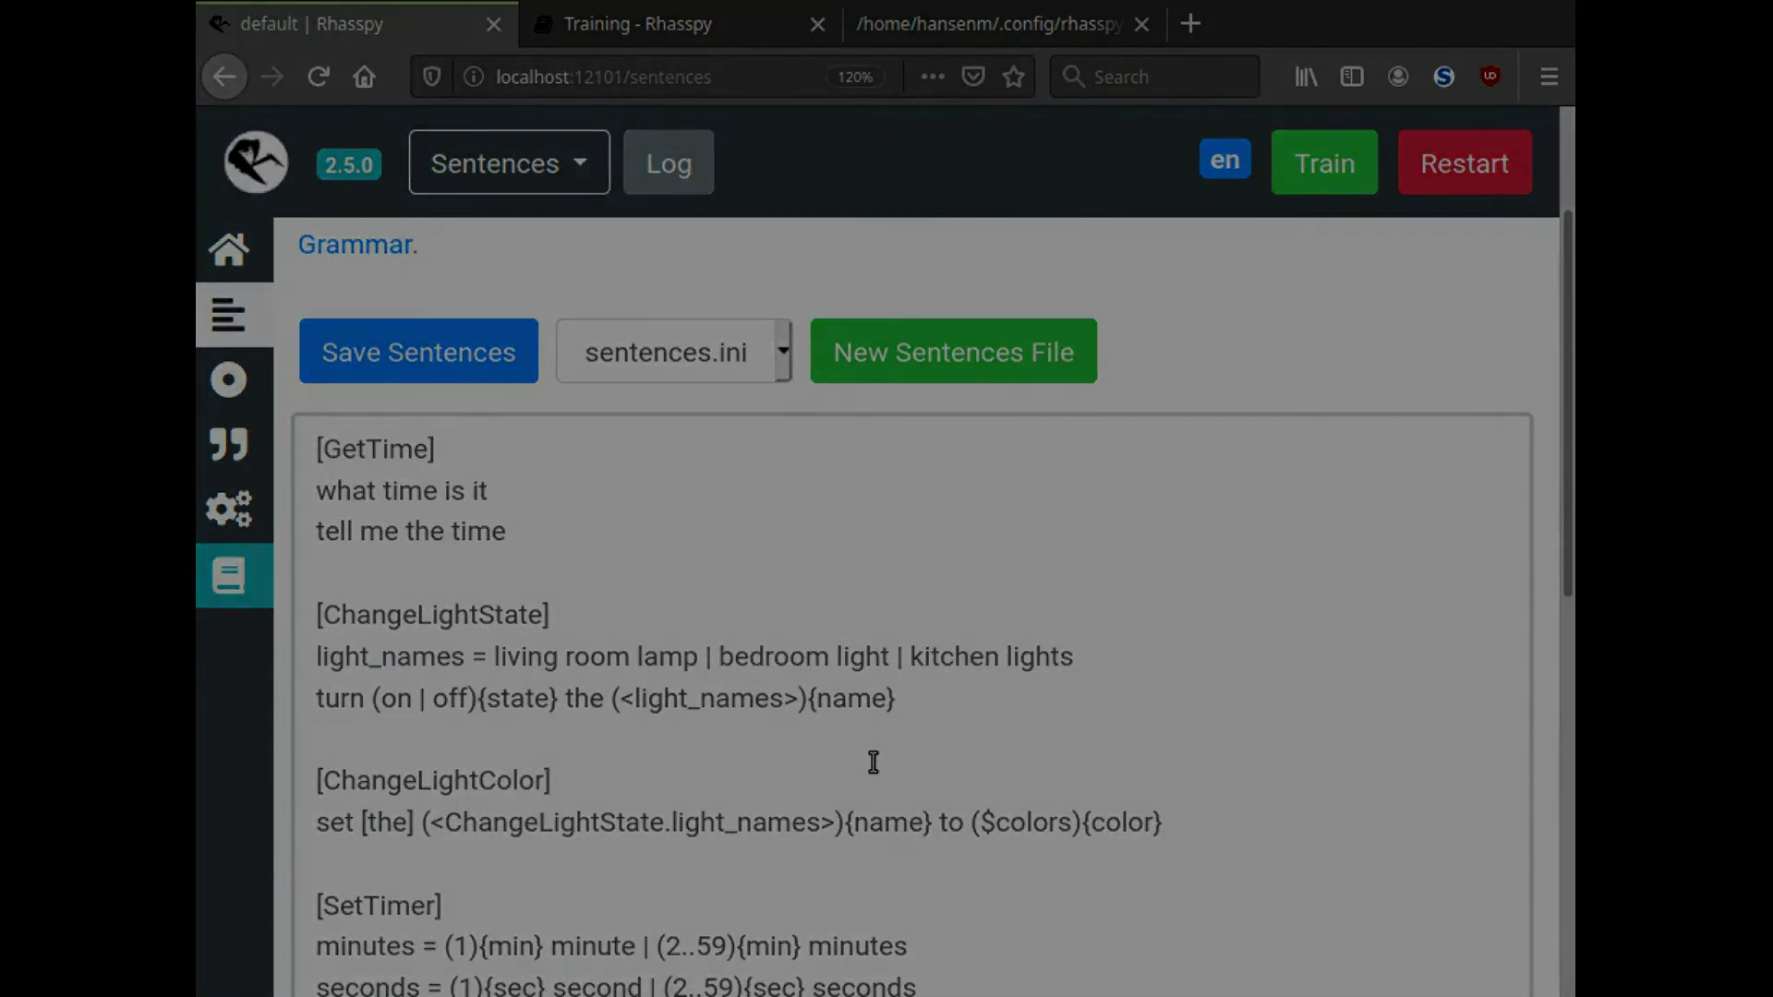